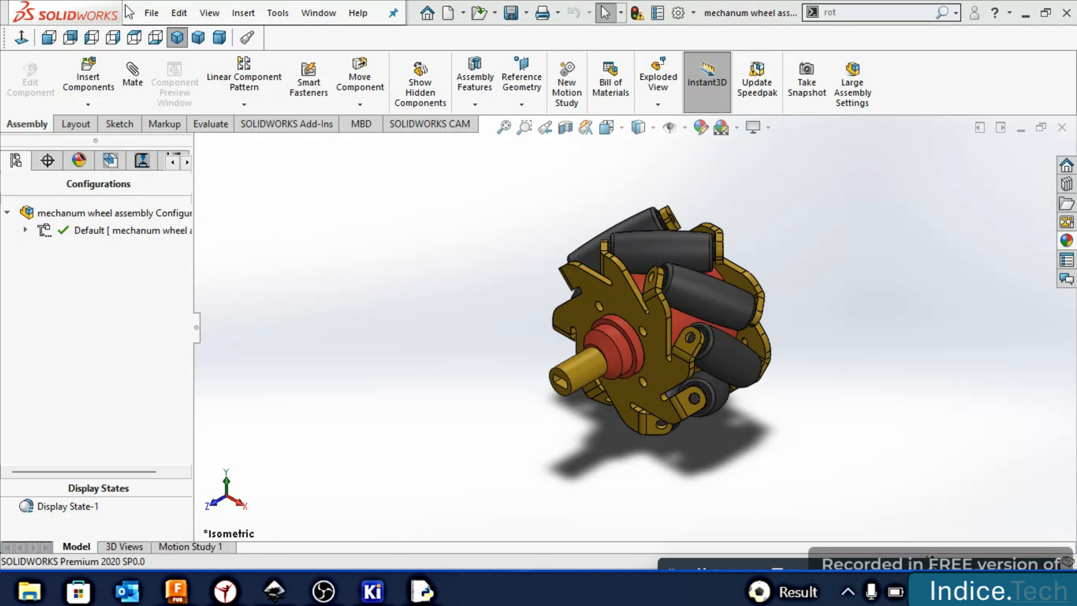
Create a new document from the Part template
click(148, 12)
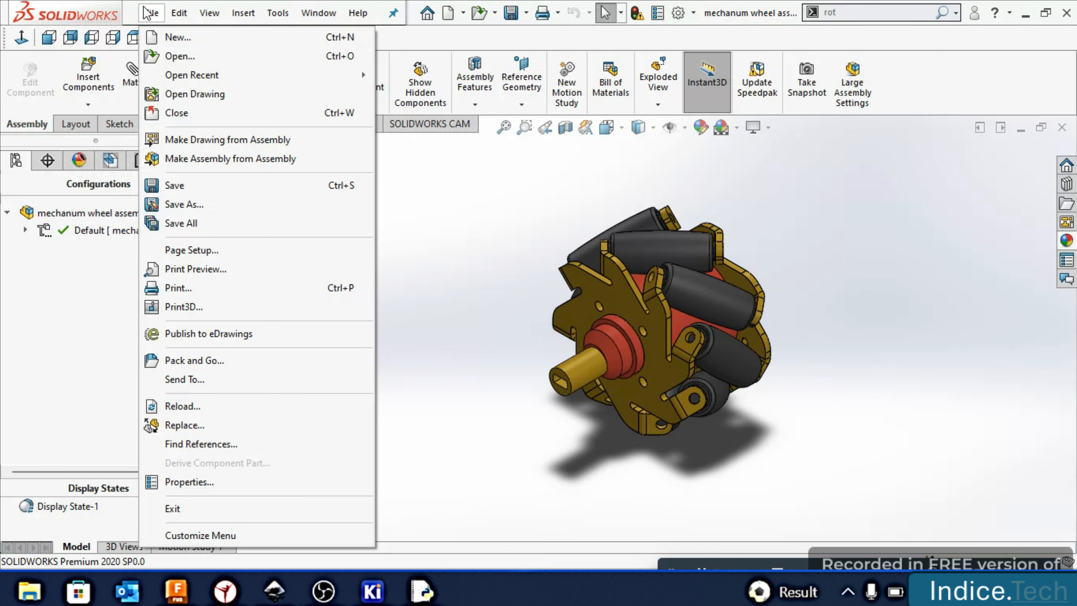
click(166, 33)
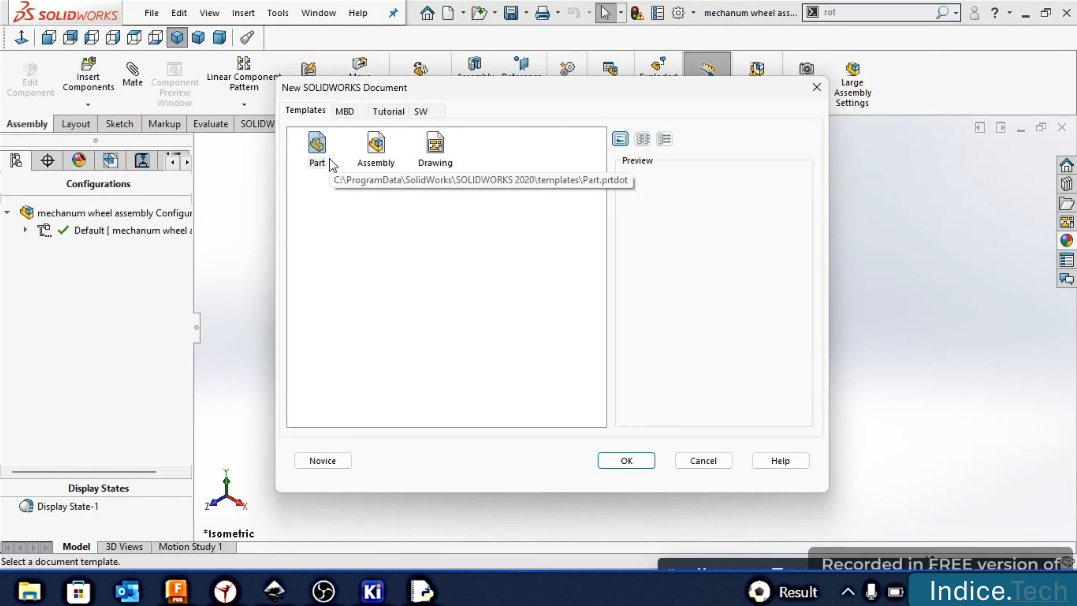
click(622, 461)
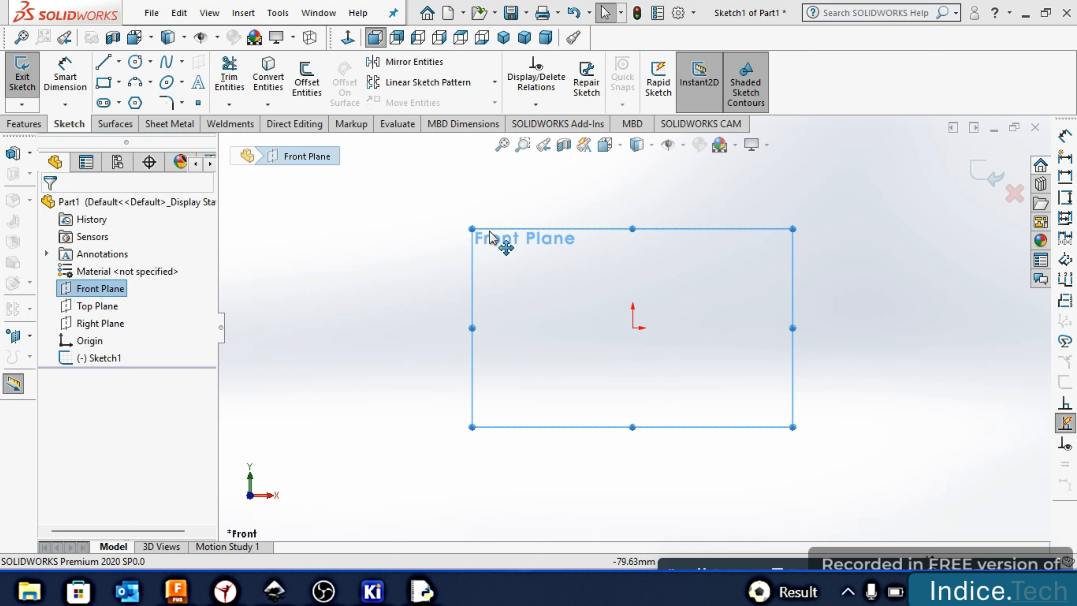
Sketch three concentric circles centred on the origin of the Front Plane, with the outermost about 125 mm in diameter
click(136, 63)
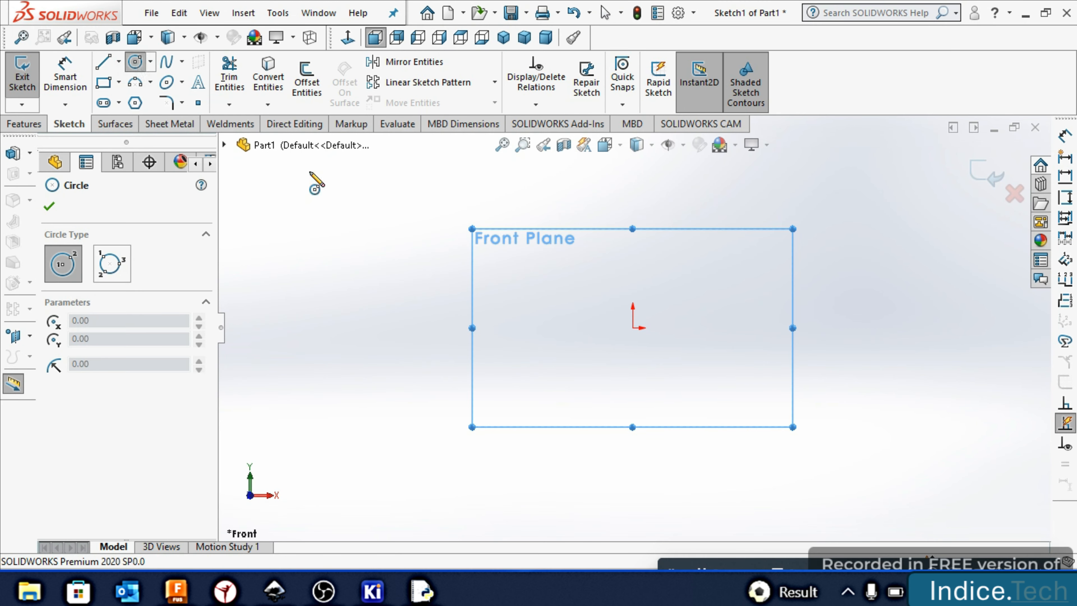
drag(633, 327, 683, 374)
click(634, 330)
drag(633, 328, 721, 408)
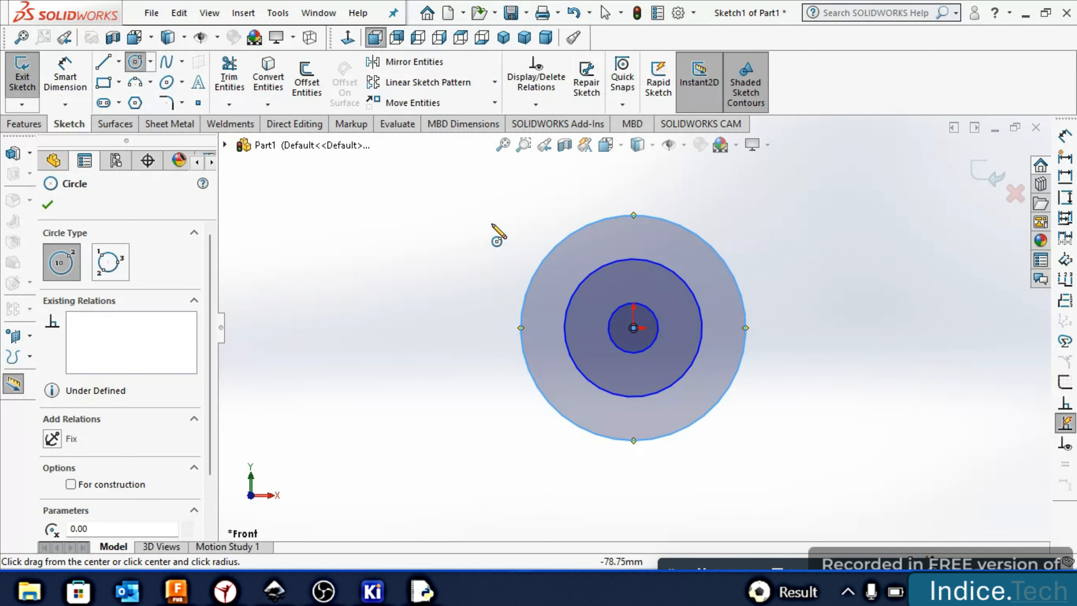
Dimension the outermost circle with a diameter of 60 mm
click(69, 76)
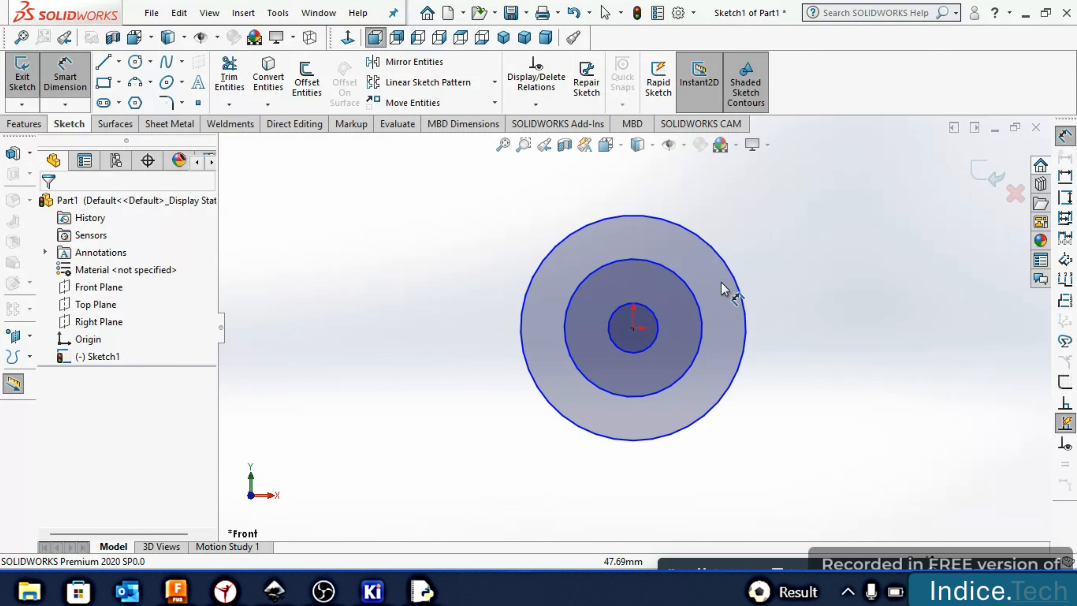
click(739, 290)
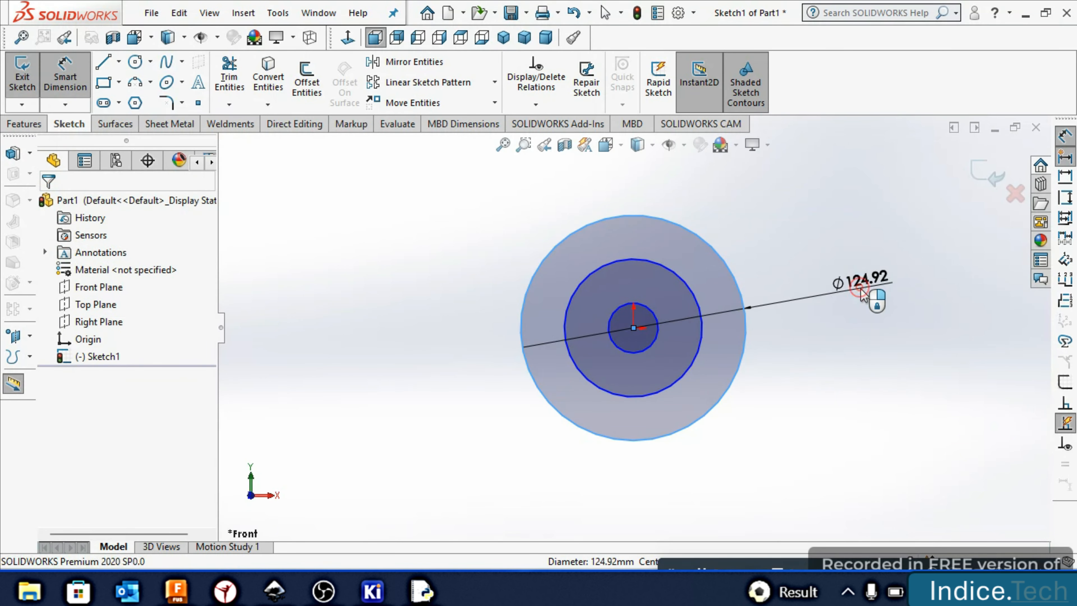
click(860, 297)
text(60)
key(Return)
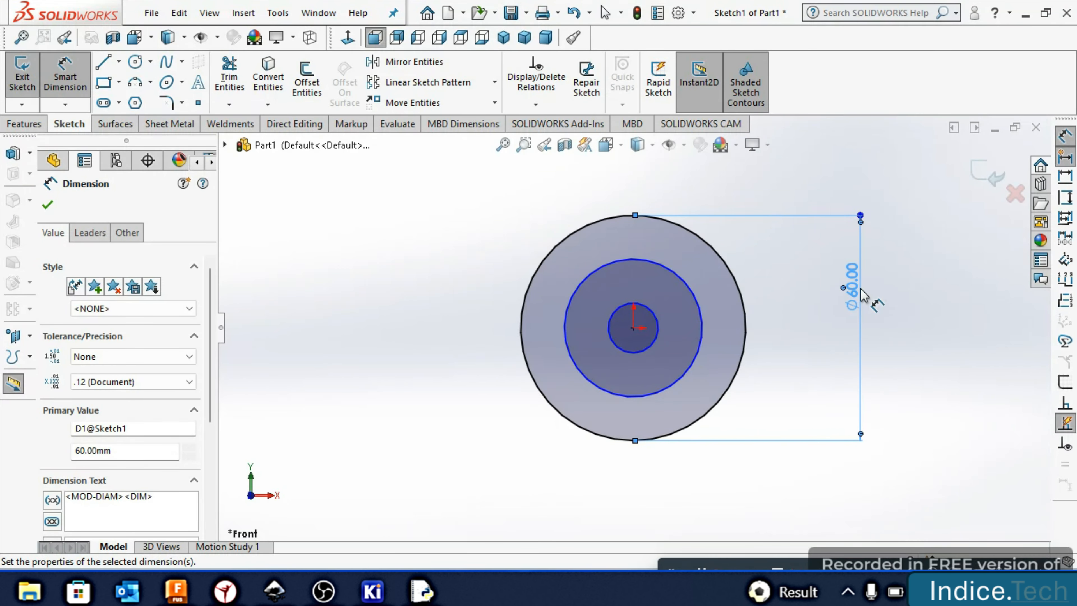
Dimension the middle circle with a diameter of 24 mm and the innermost circle with a diameter of 18 mm
click(702, 328)
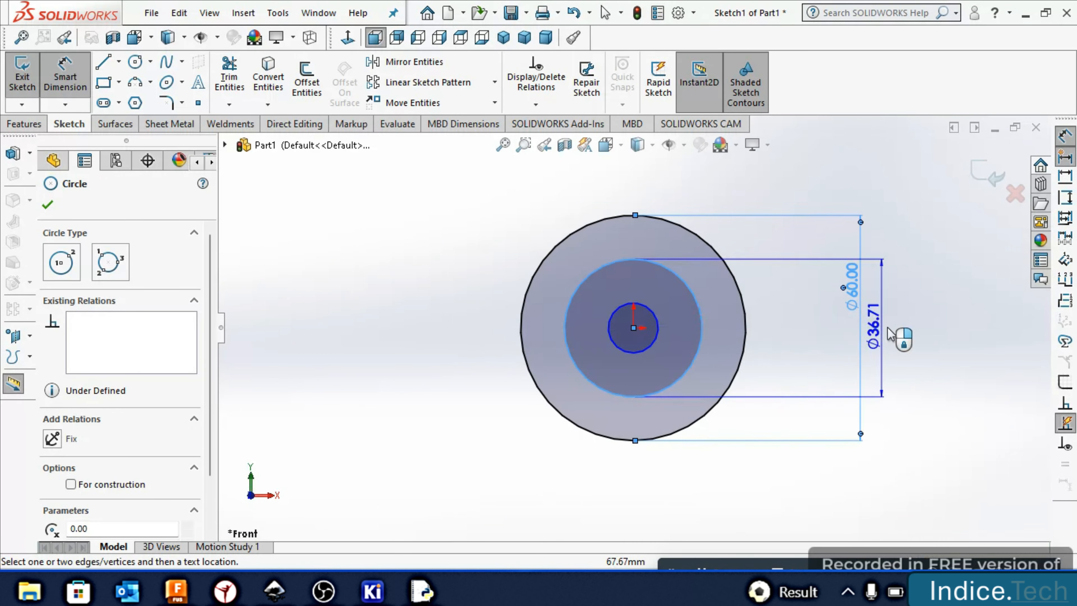
click(816, 335)
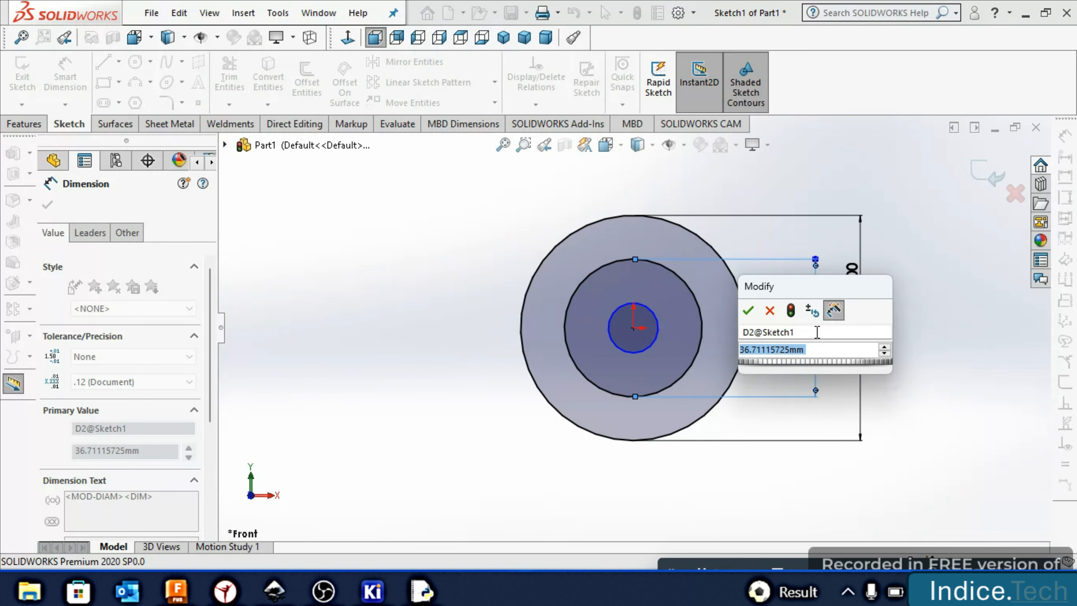
text(24.)
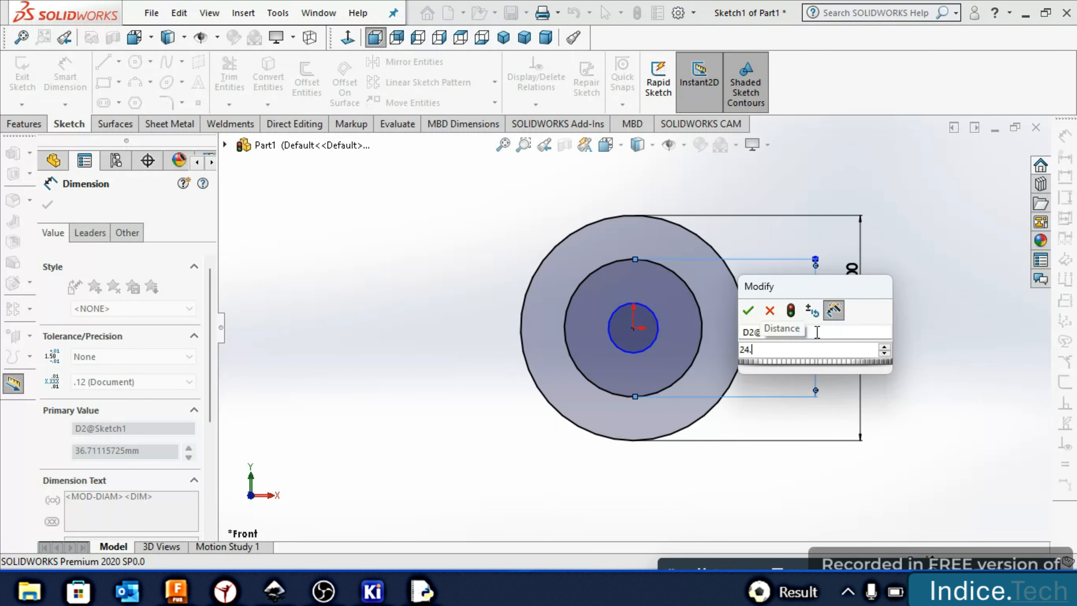
key(Return)
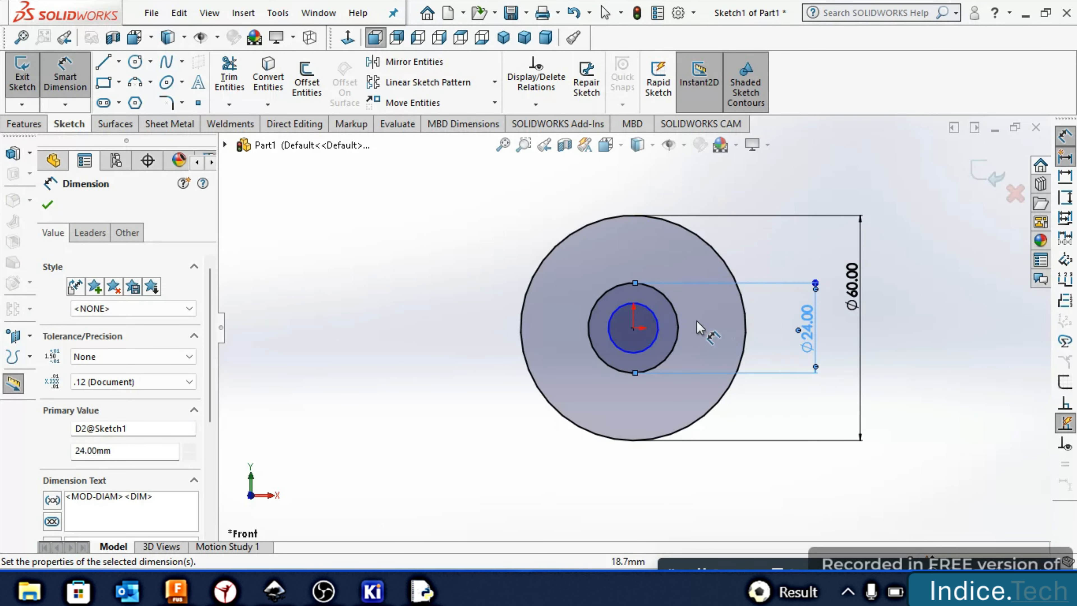
click(657, 326)
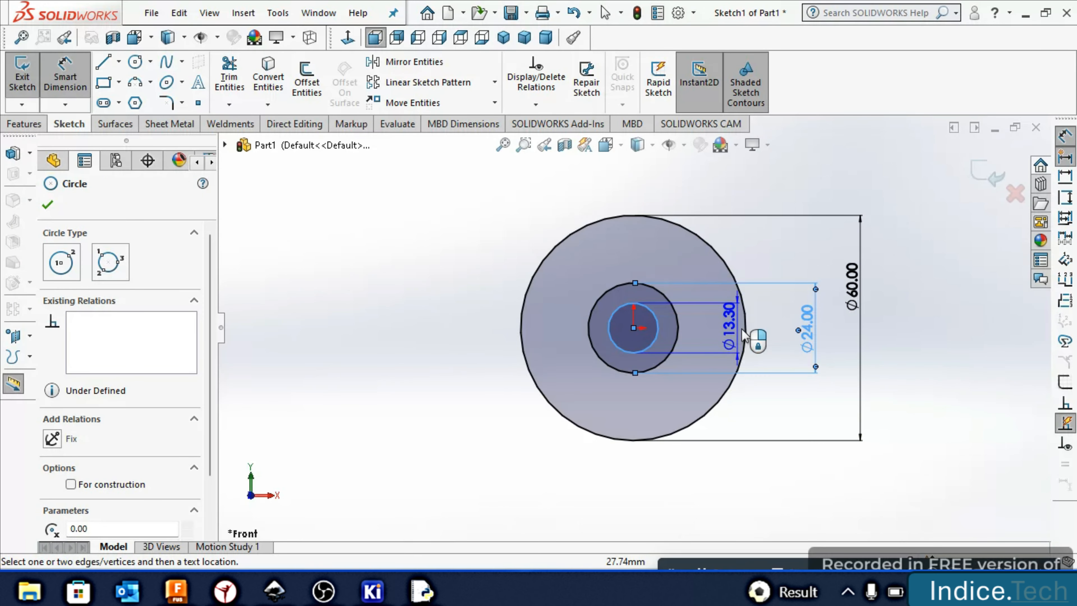
click(774, 339)
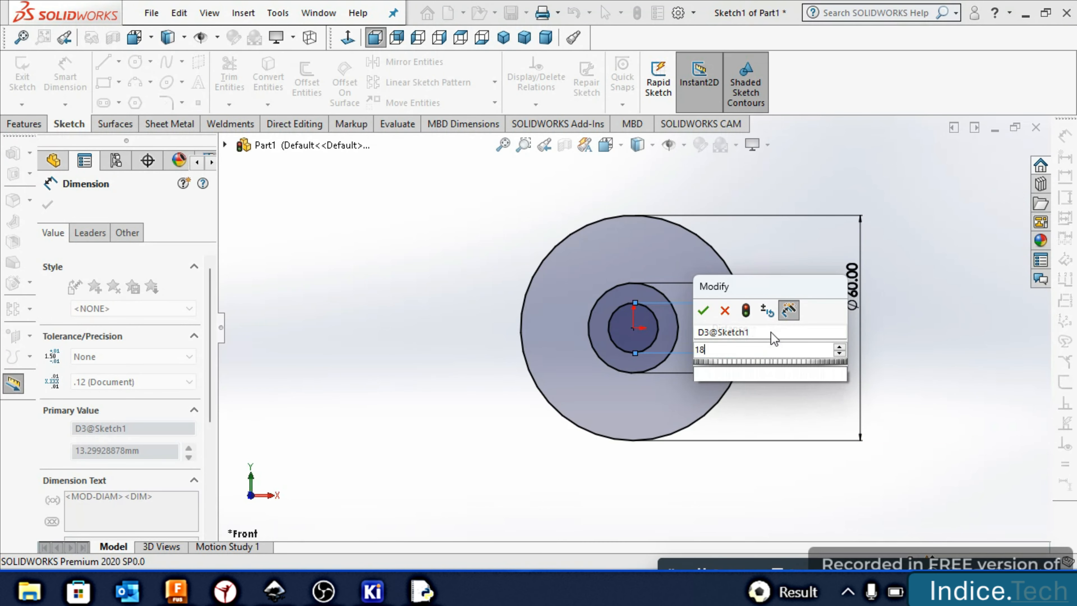
key(Return)
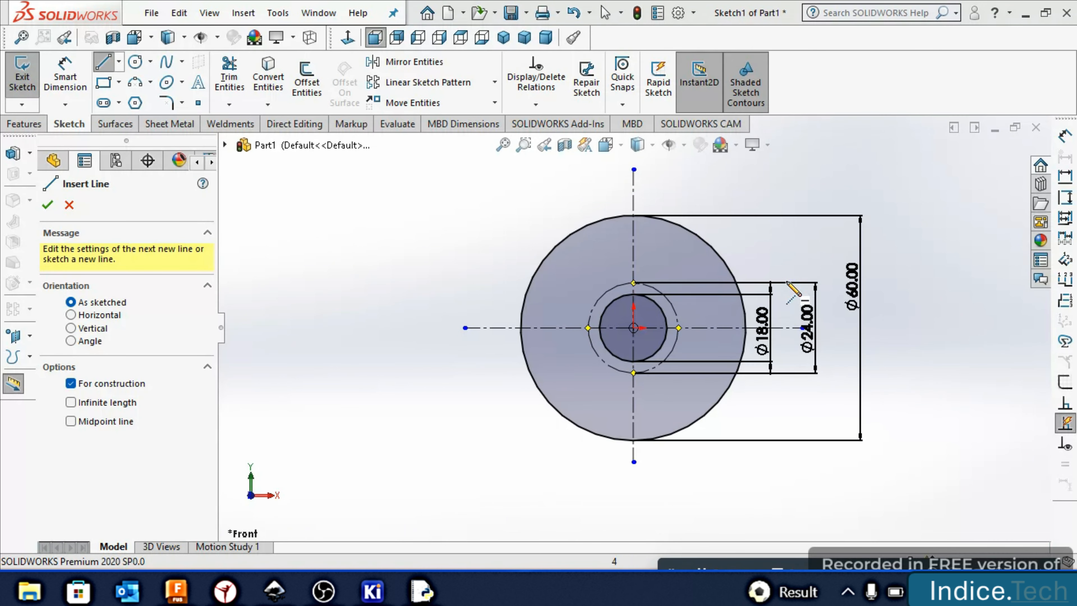
Draw a 45° construction line about 57 mm long from the origin and a circle about 3.2 mm in diameter where it crosses the 24 mm construction circle
click(633, 327)
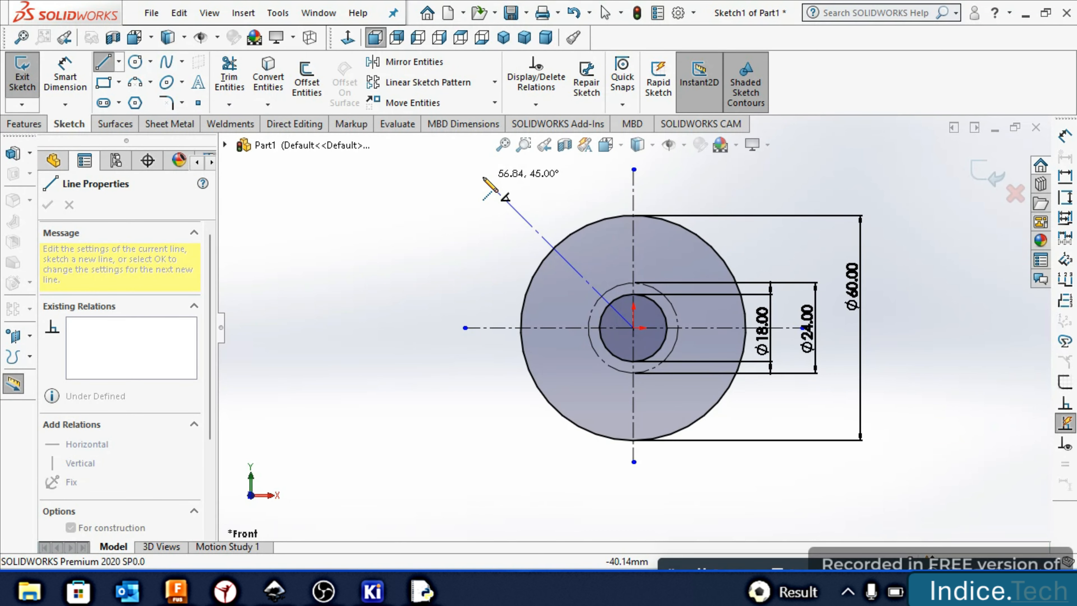
click(482, 177)
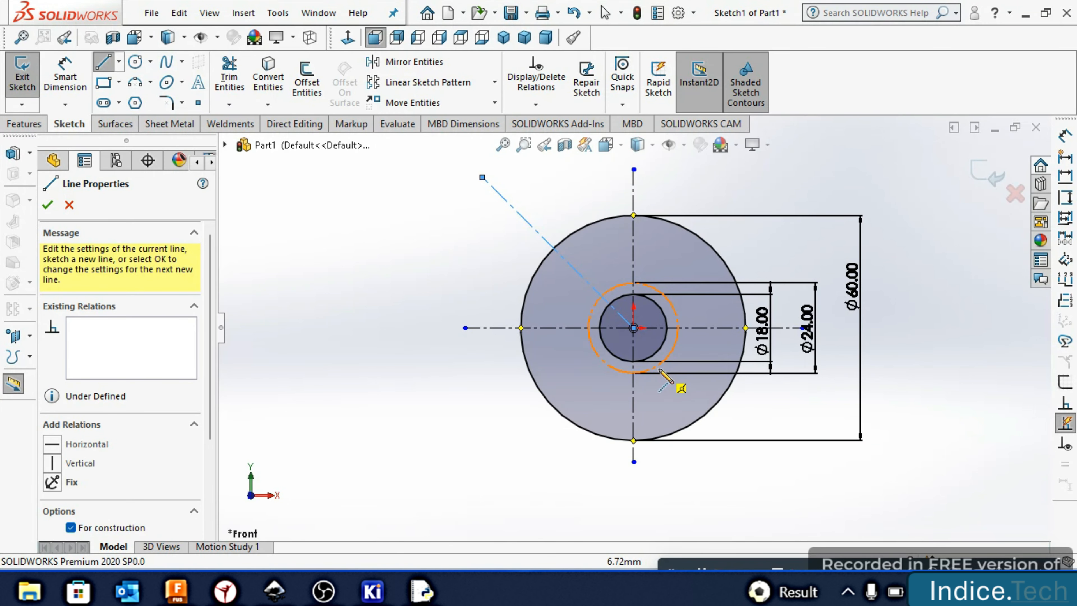
click(136, 62)
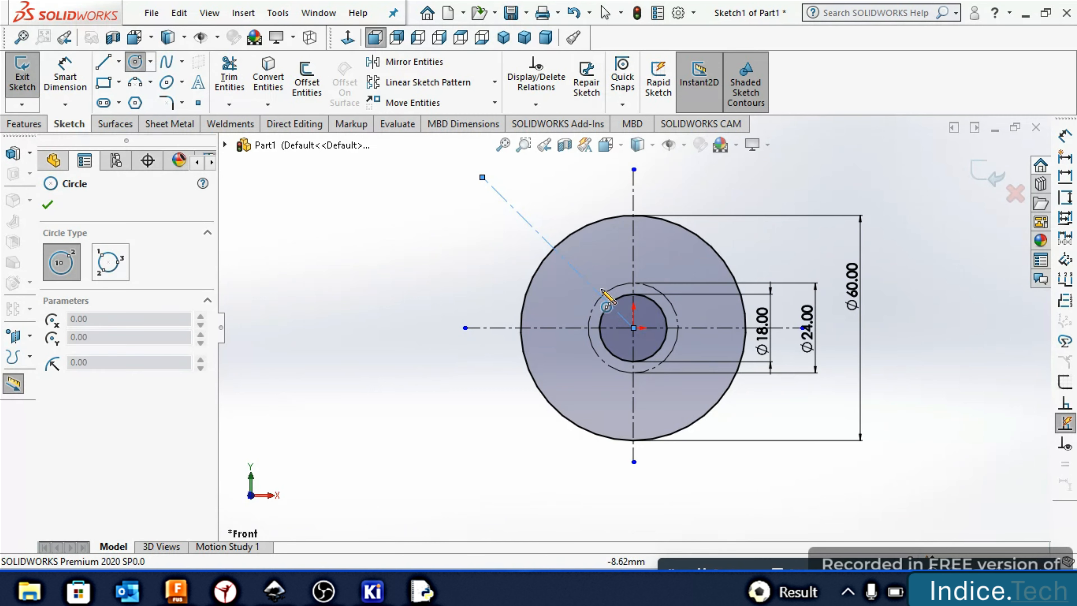
scroll(607, 298, down, 5)
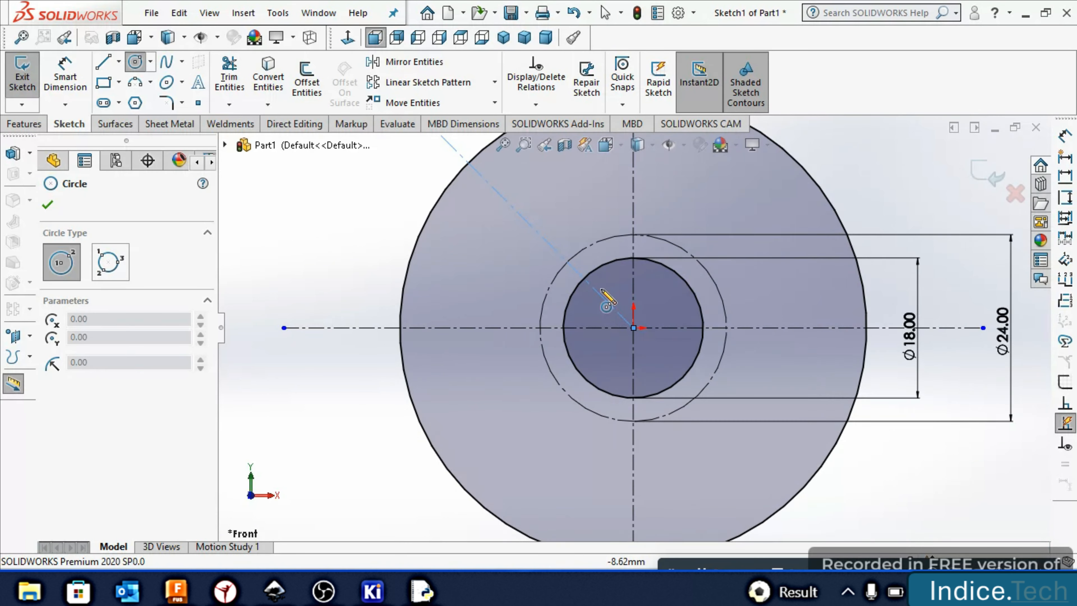
click(568, 261)
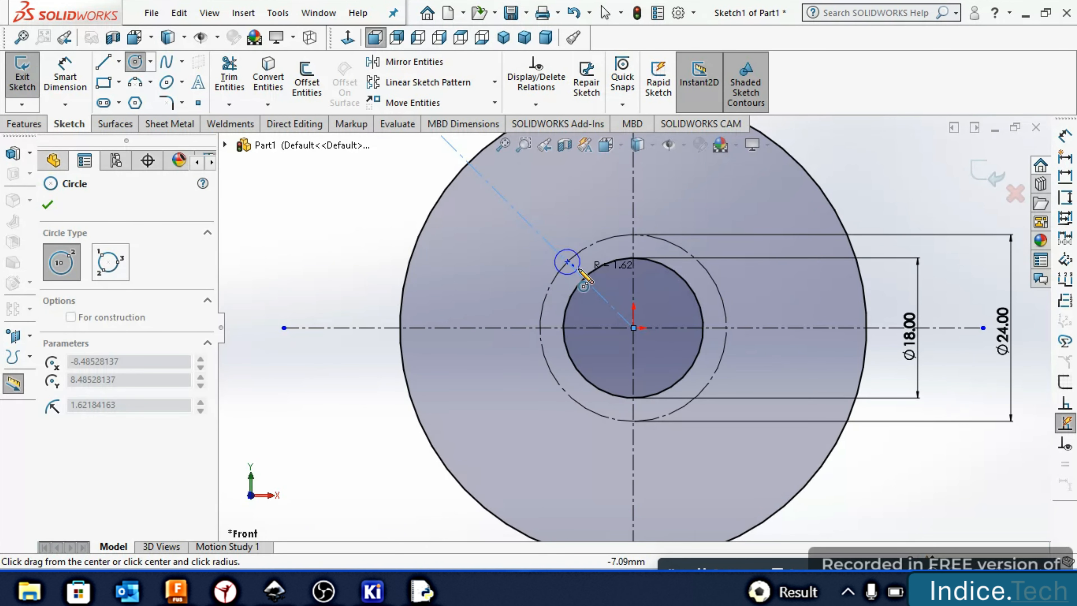
click(580, 272)
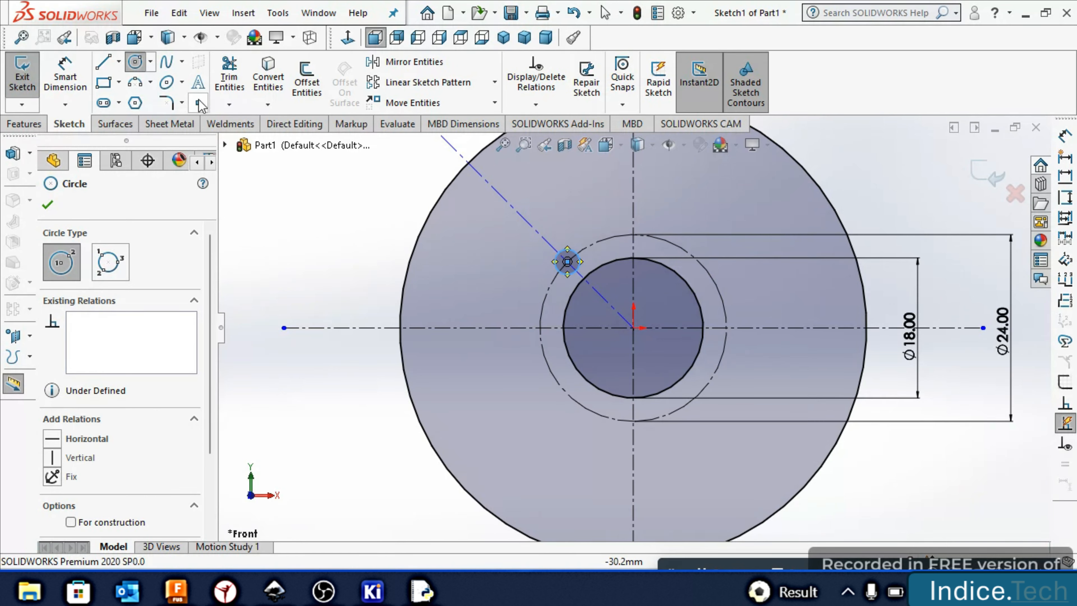
Set the diameter of the small circle on the diagonal construction line to 3 mm
click(64, 76)
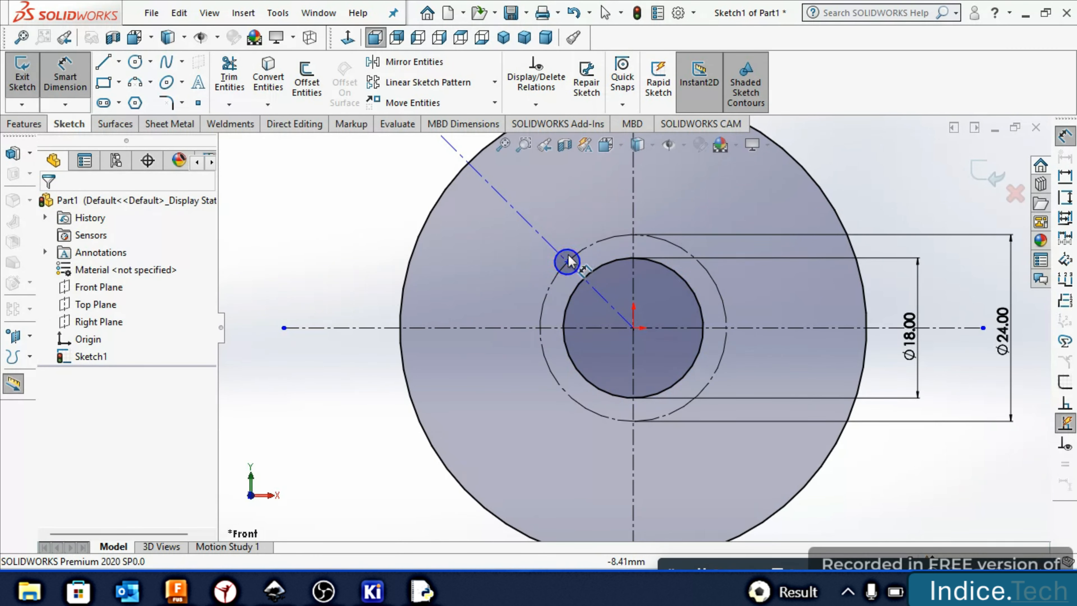
click(573, 263)
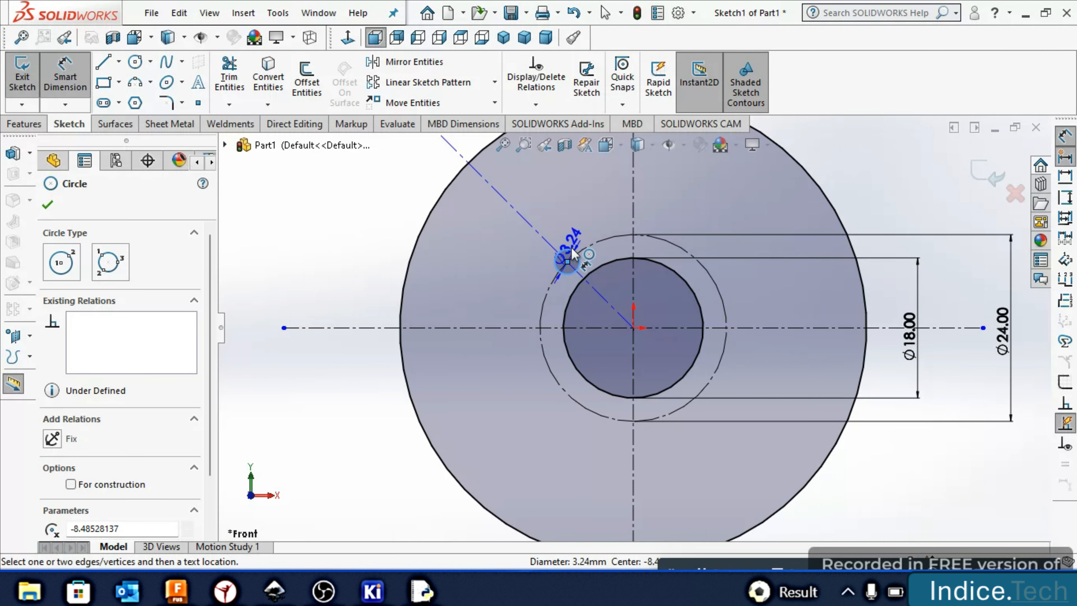
click(569, 232)
text(3)
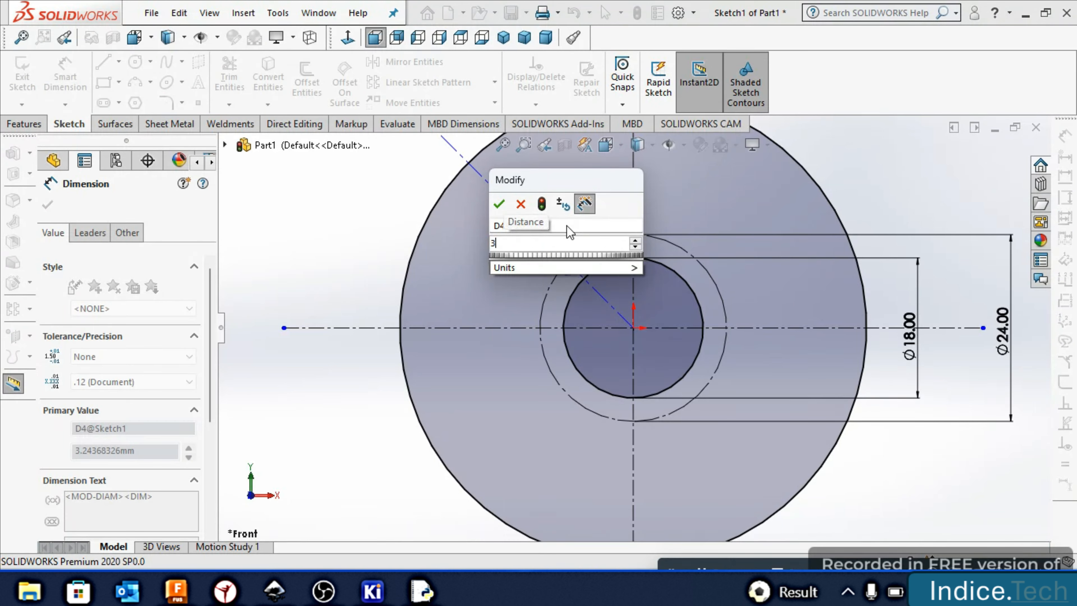
key(Return)
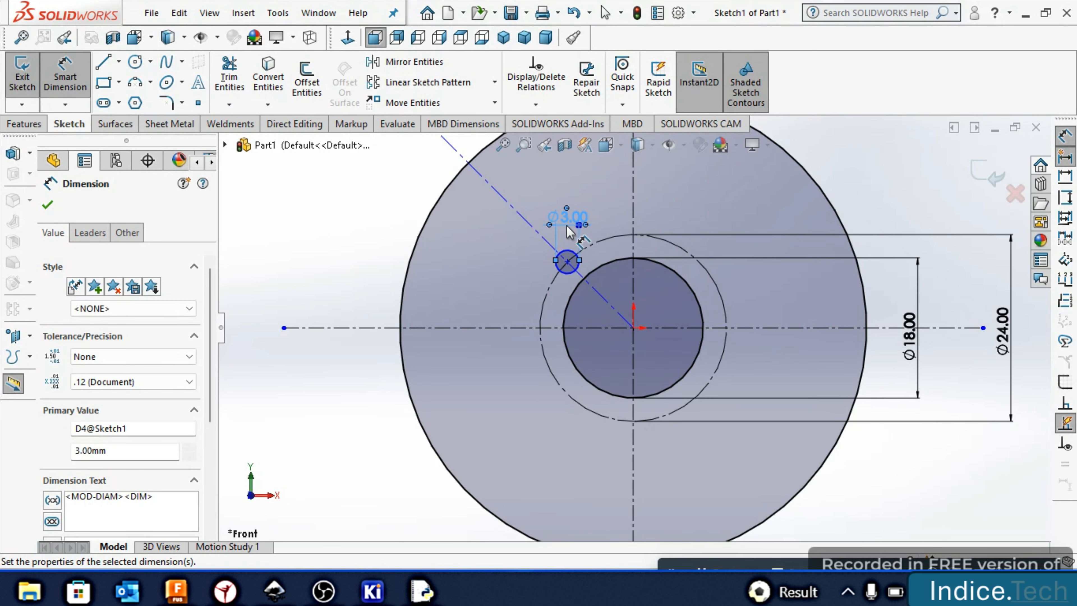
click(48, 204)
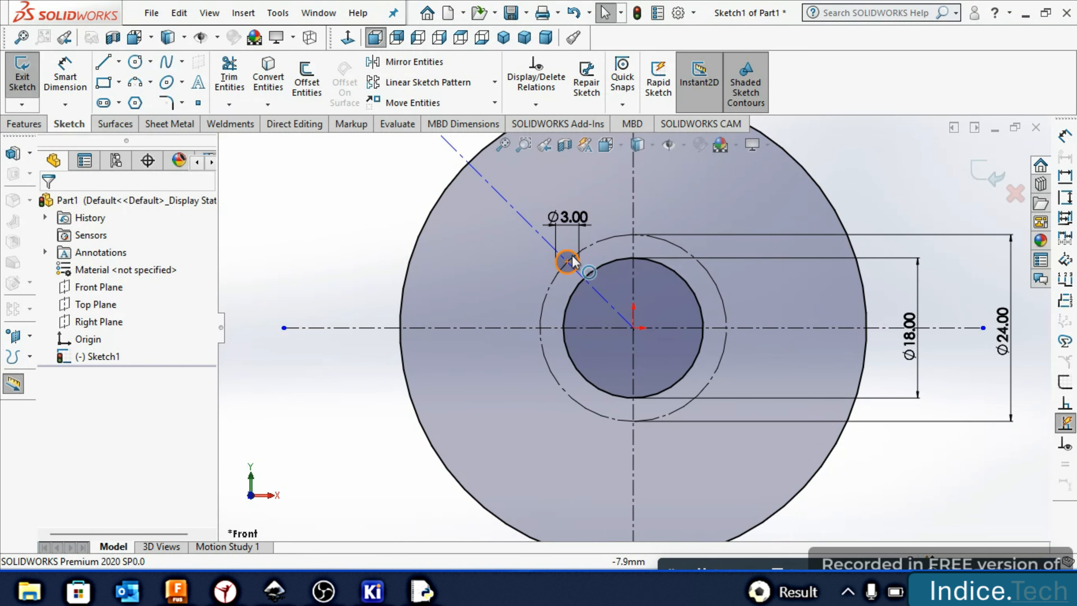
Create a circular sketch pattern of the 3 mm circle around the origin with 4 equally spaced instances over 360°
click(574, 262)
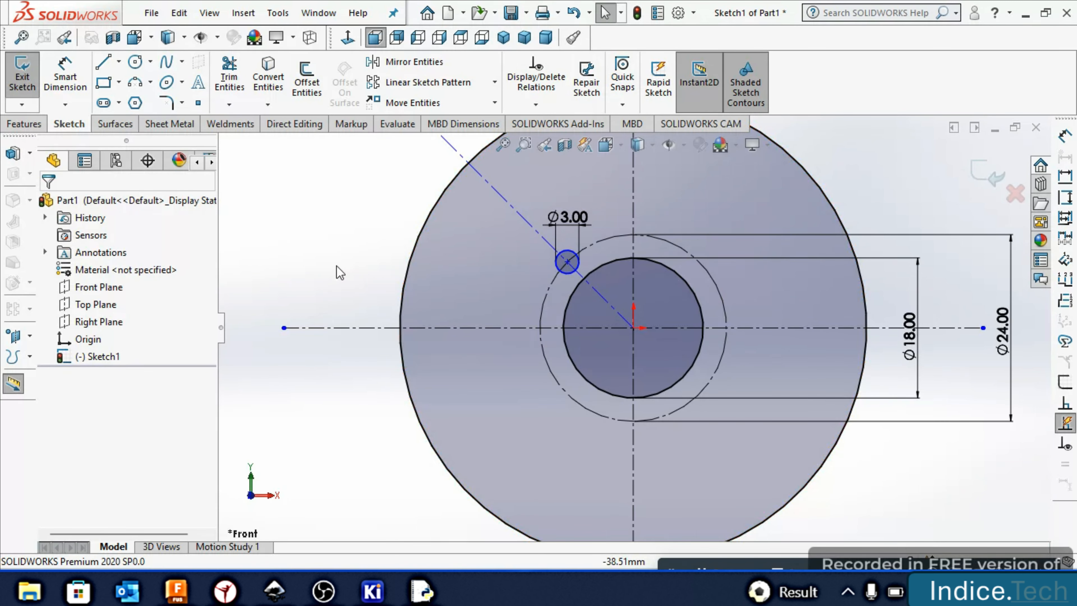
click(495, 82)
click(437, 121)
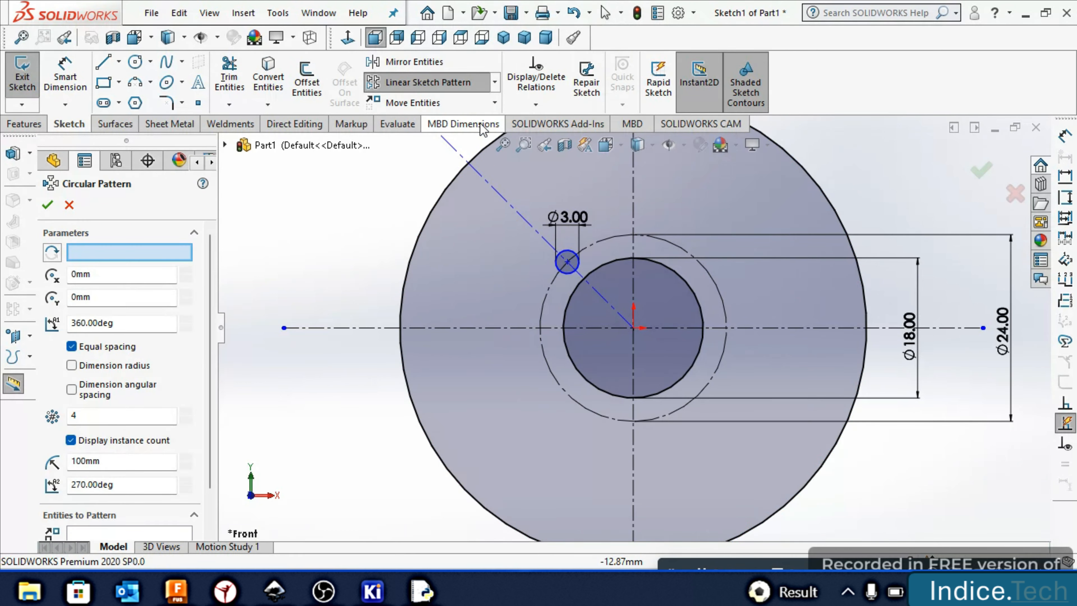
click(559, 255)
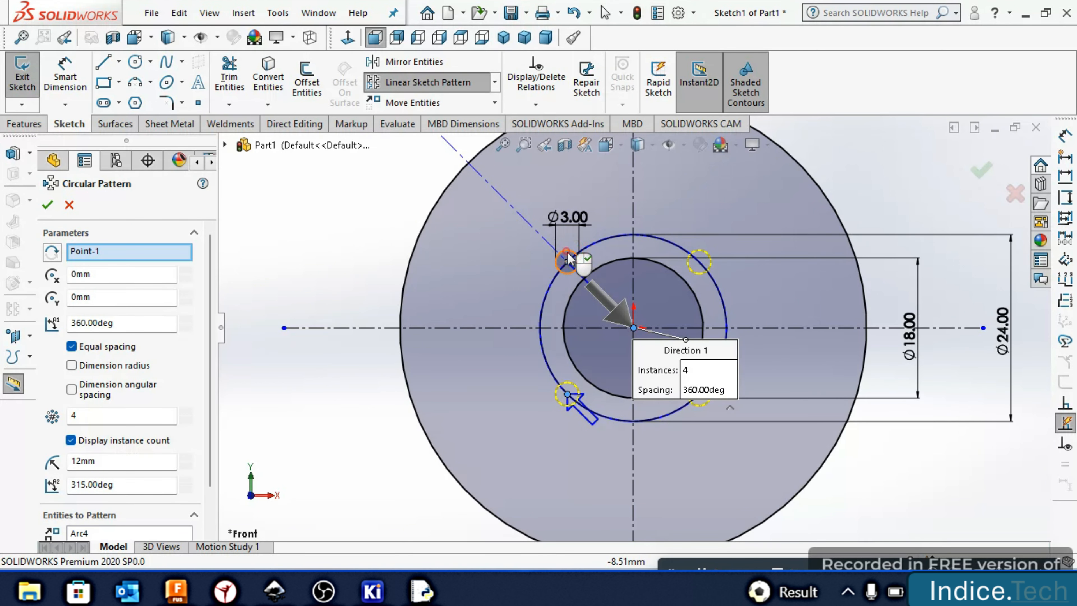
click(77, 414)
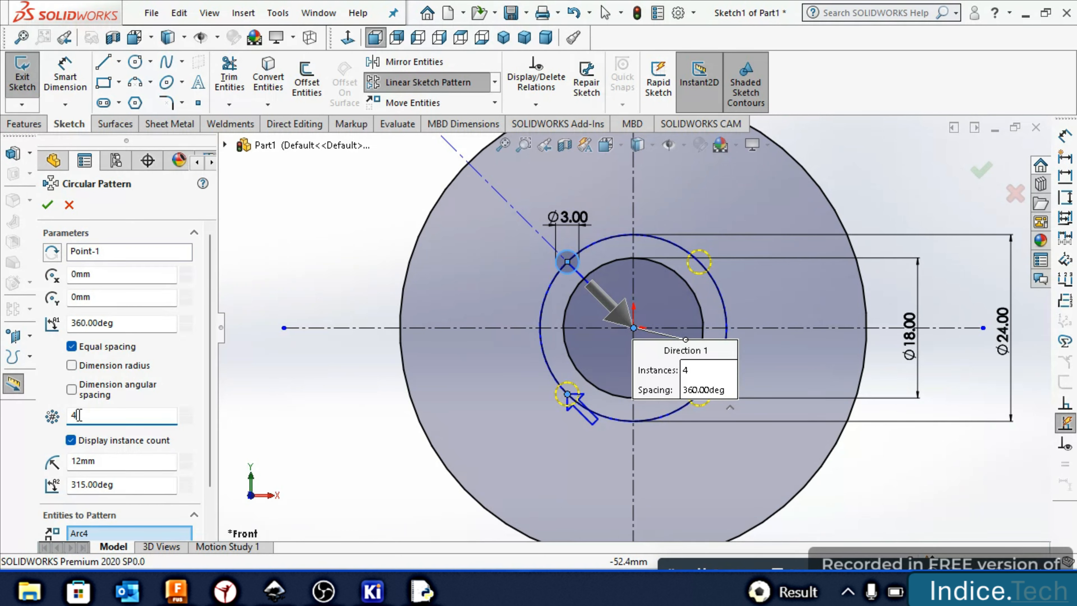
click(51, 209)
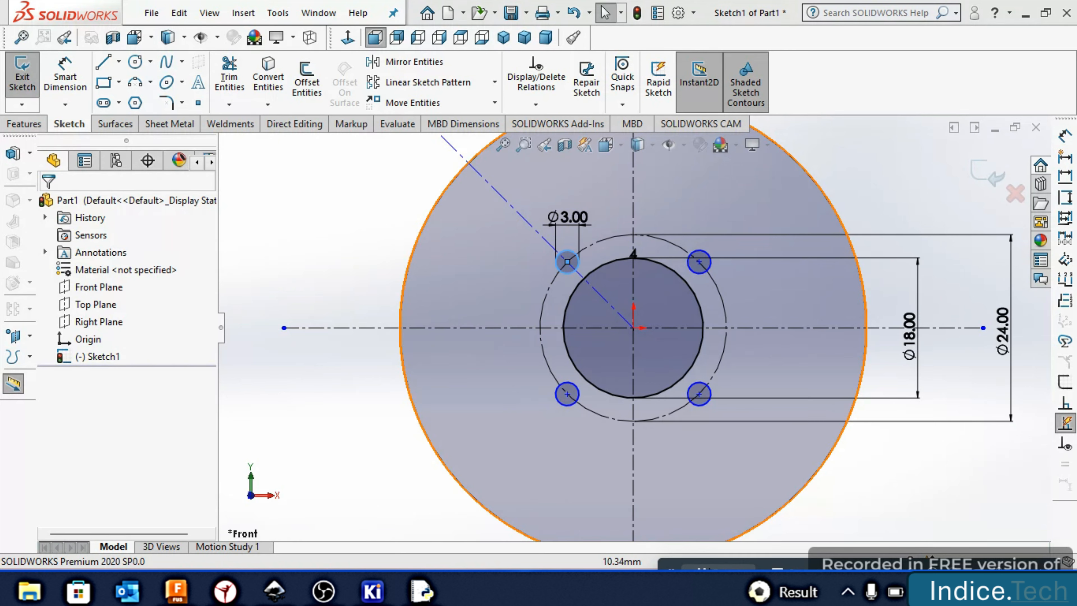
Delete the diagonal construction line running from the origin through the upper-left 3 mm circle
key(f)
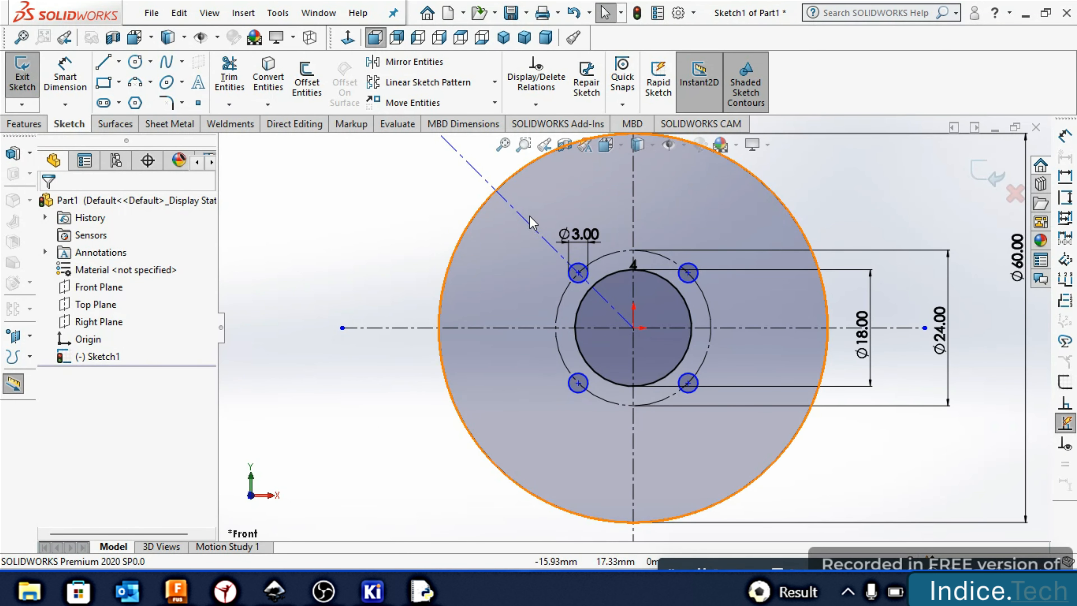
click(525, 223)
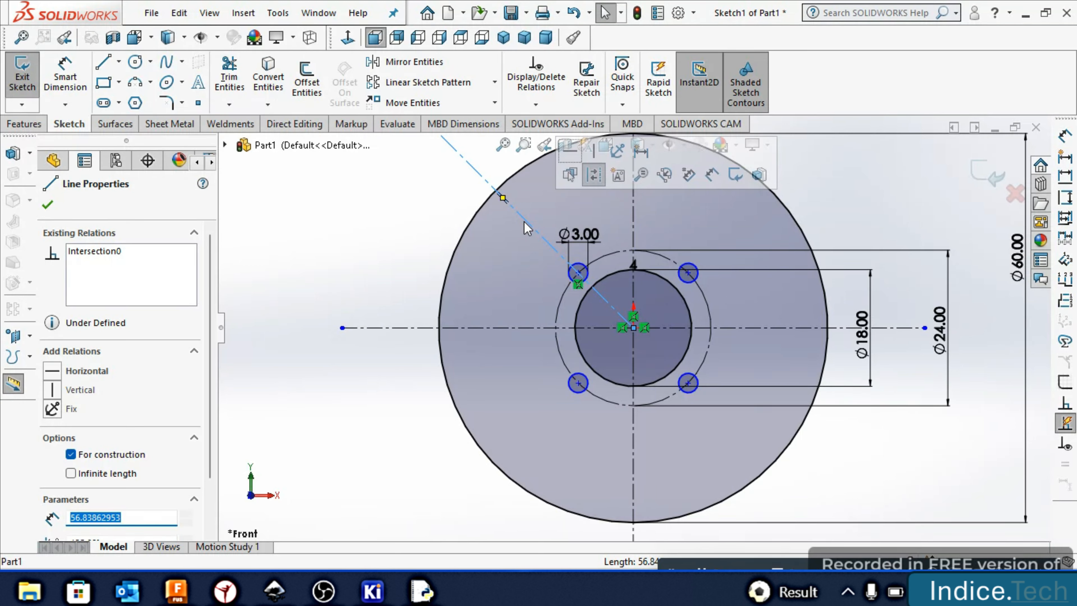
key(Delete)
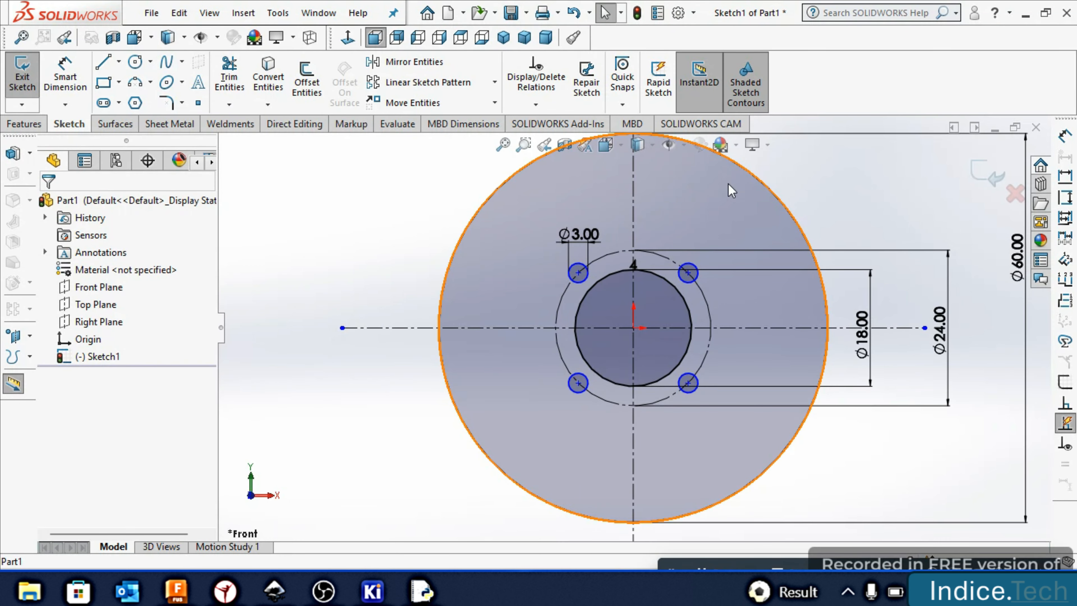
Draw an open U-shaped profile above the upper-right 3 mm hole, with two horizontal lines about 9.4 mm long joined by a 3.5 mm vertical line
click(103, 61)
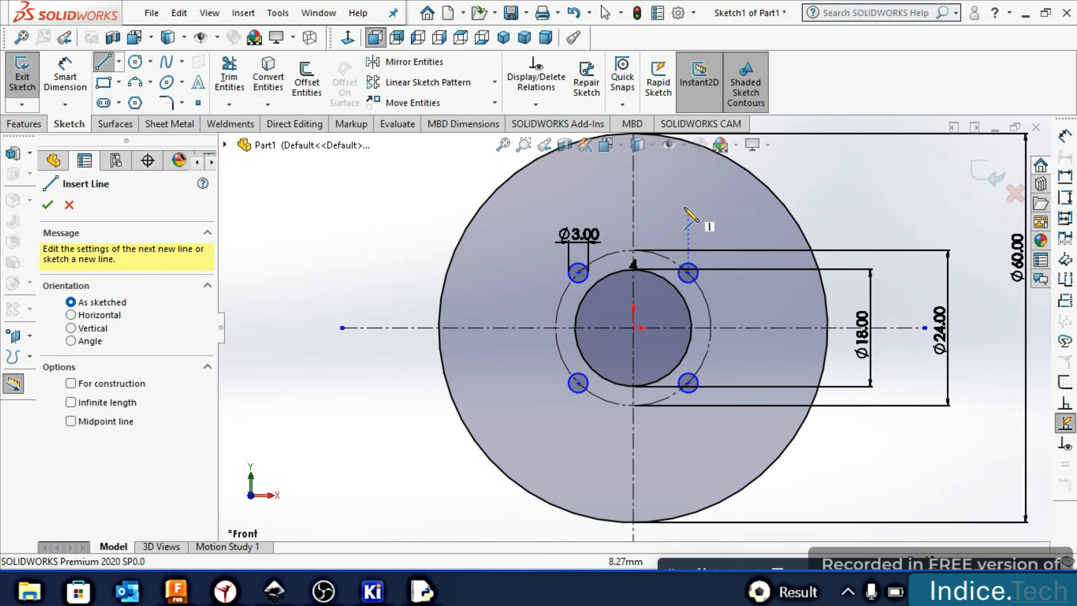
click(656, 206)
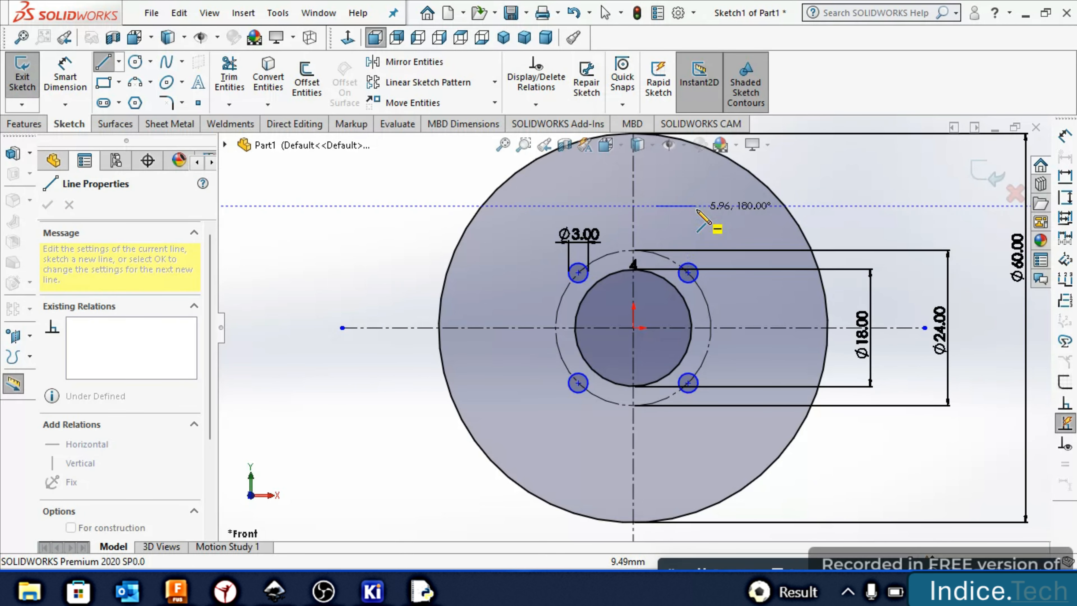
click(716, 206)
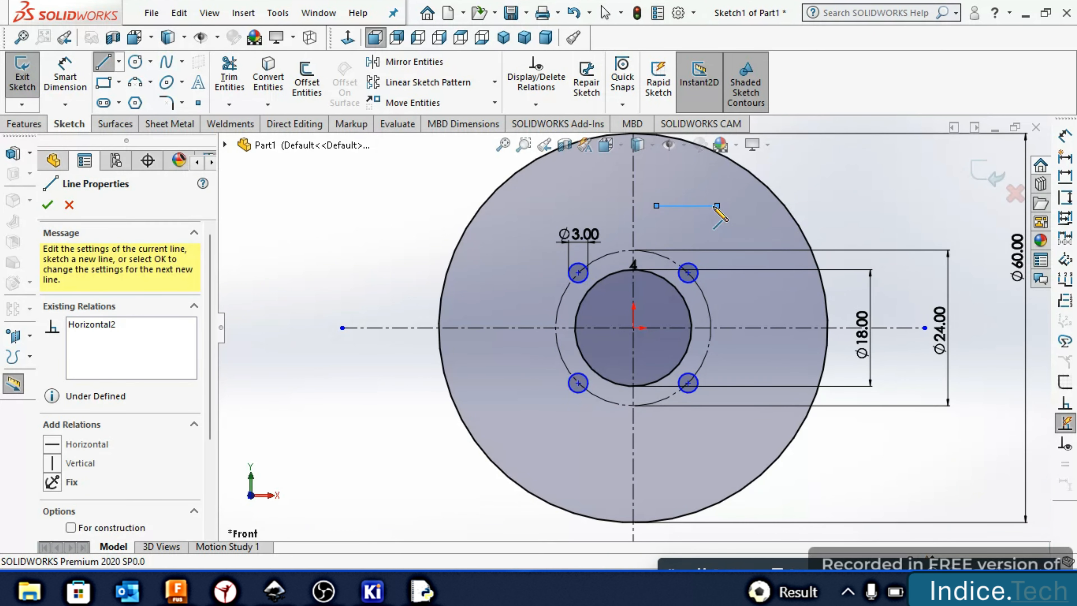
click(656, 205)
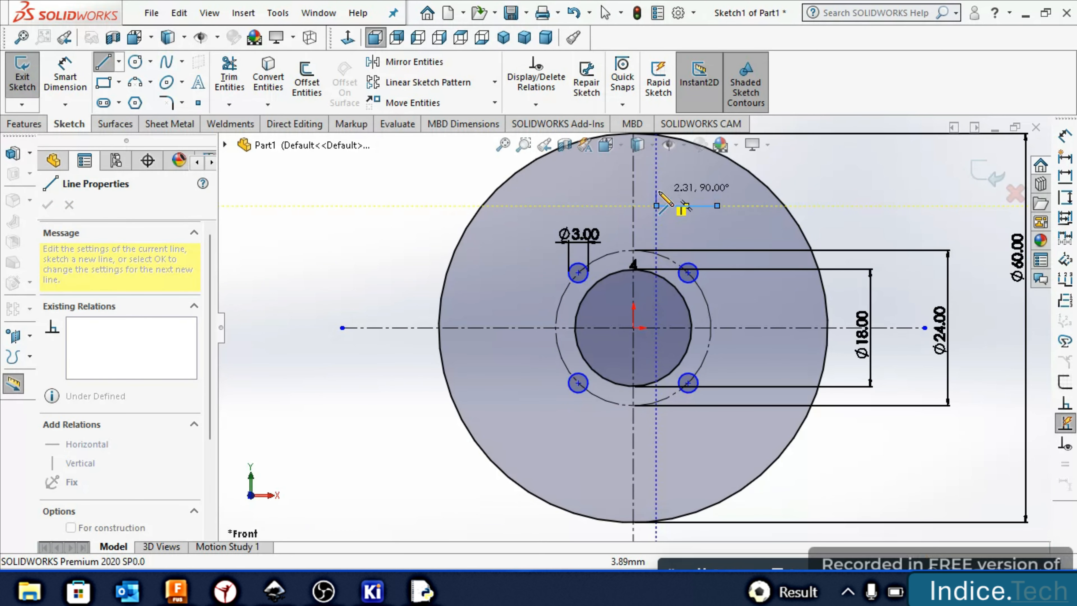
click(656, 183)
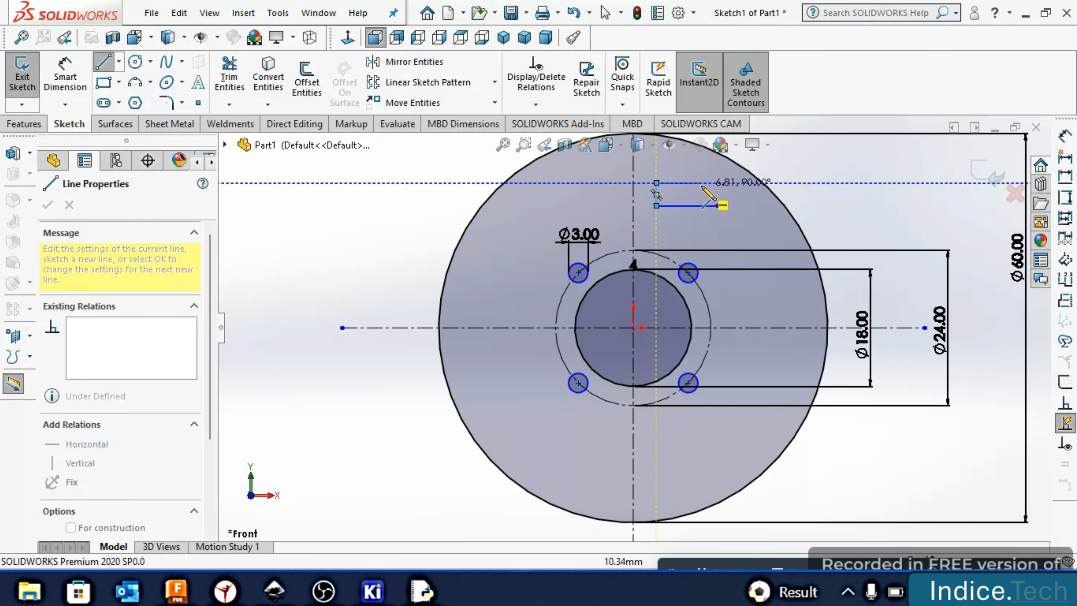
click(716, 183)
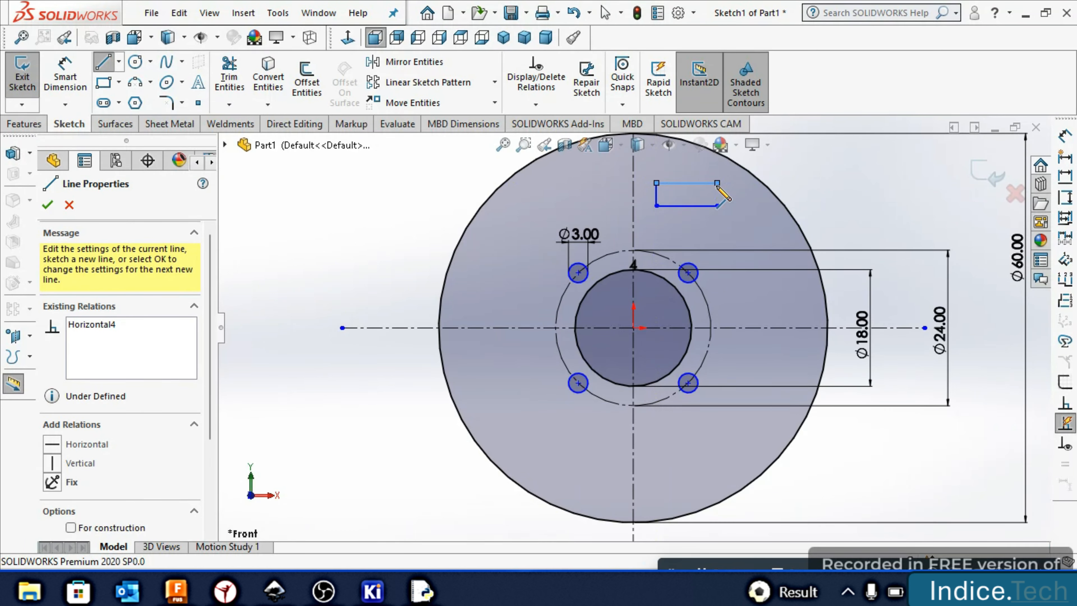
click(719, 154)
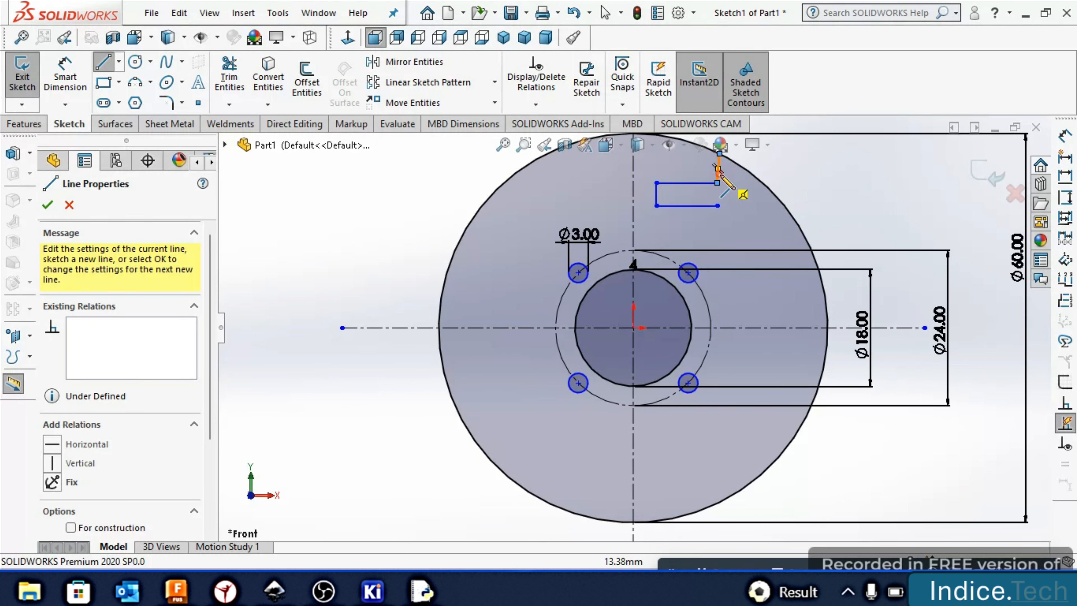
key(Escape)
click(706, 206)
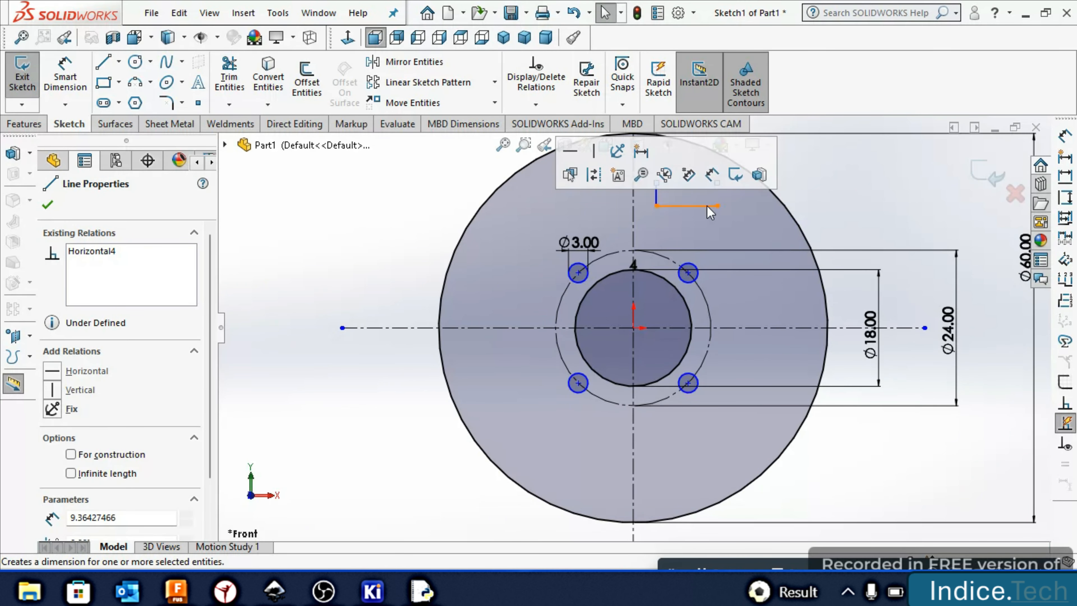
click(717, 183)
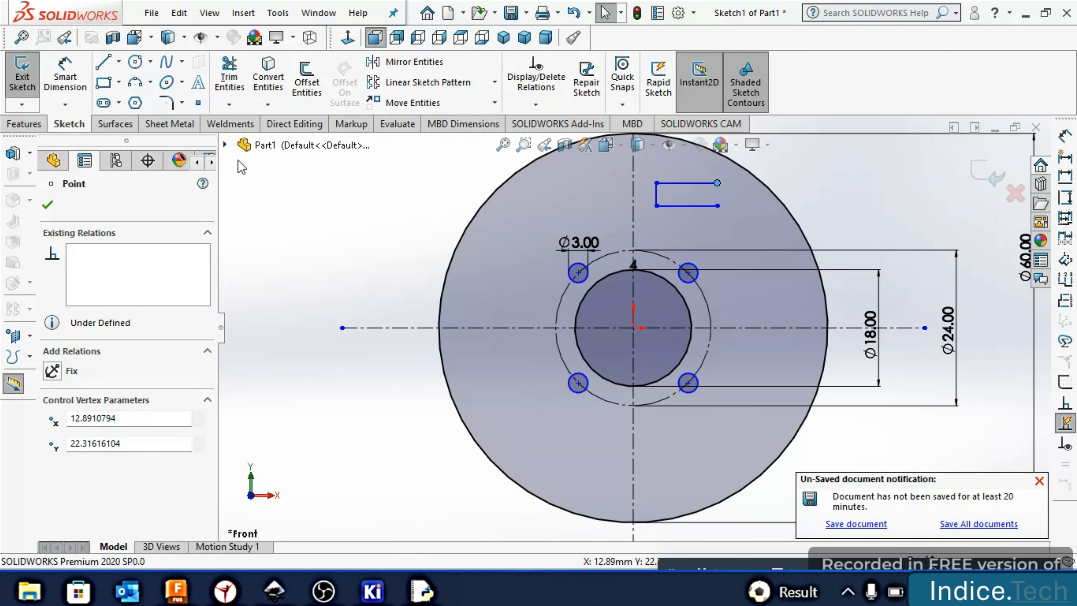
From the upper slot line's open end, draw a vertical line to the outer circle, a horizontal line about 19 mm long, and a descending 45° line
click(103, 61)
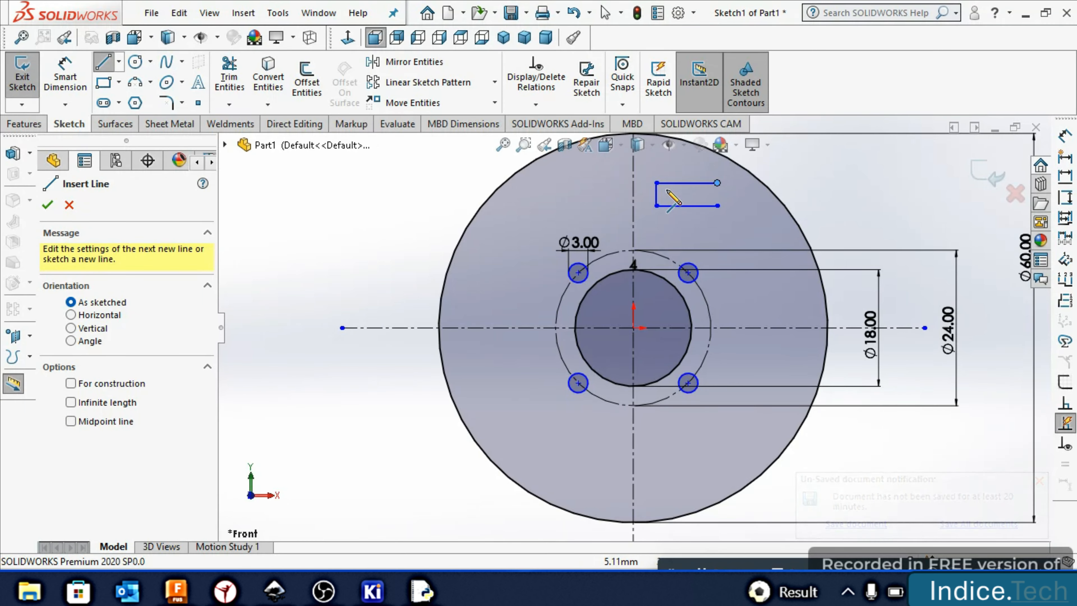
click(716, 182)
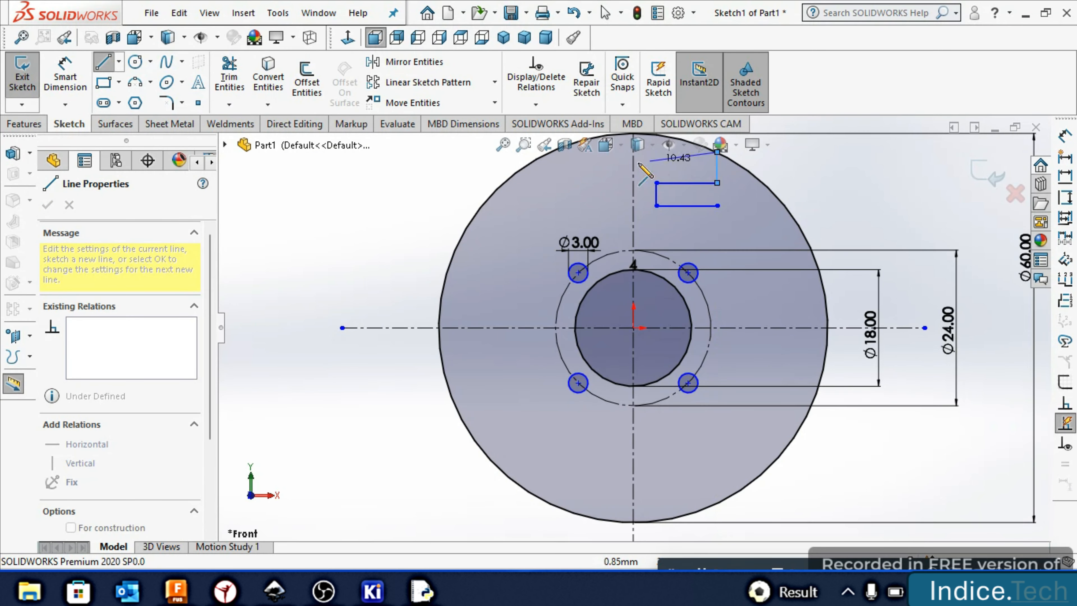
click(716, 151)
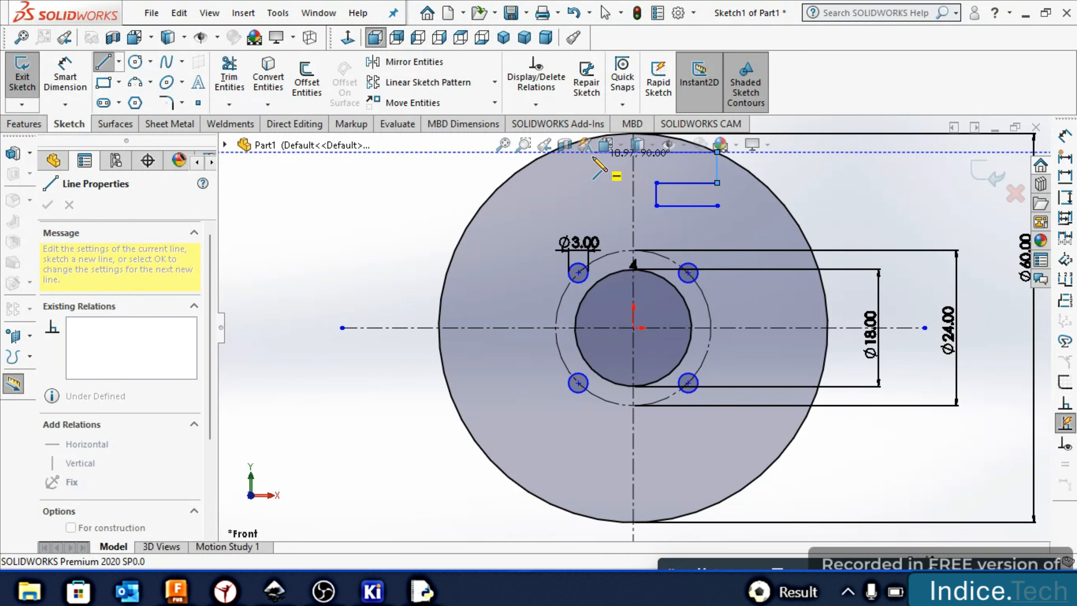
click(596, 152)
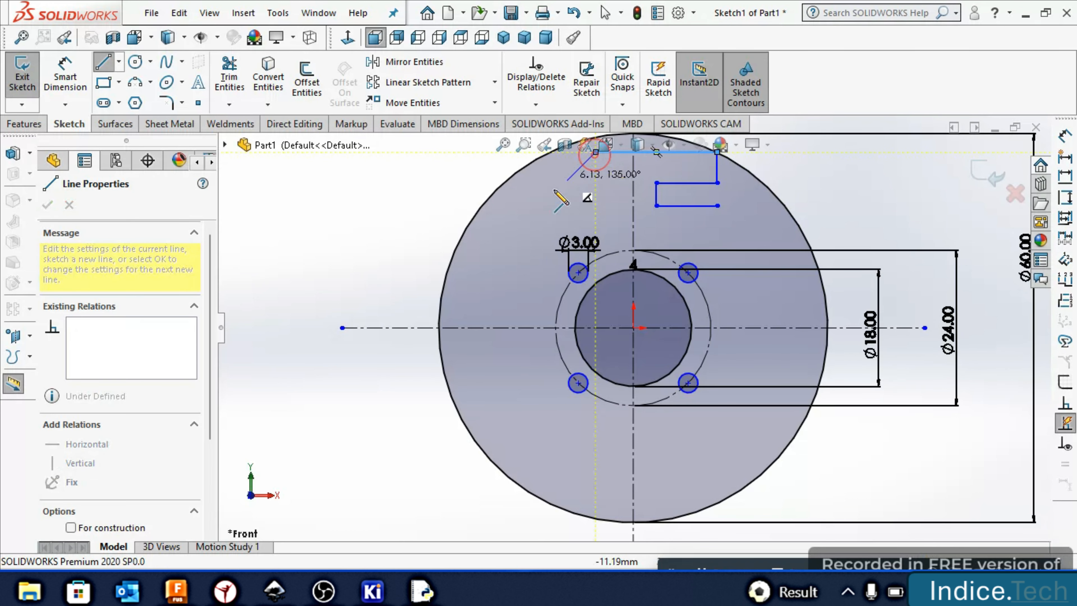
click(529, 219)
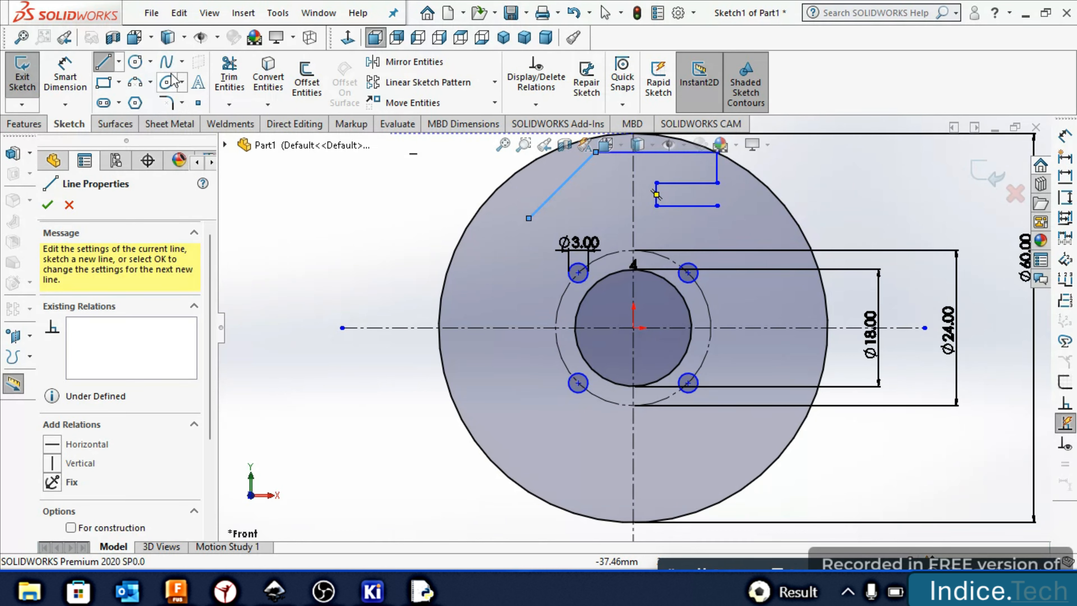
Draw a circle about 3.65 mm in diameter centred on the midpoint of the U-shaped profile's short vertical line
click(135, 61)
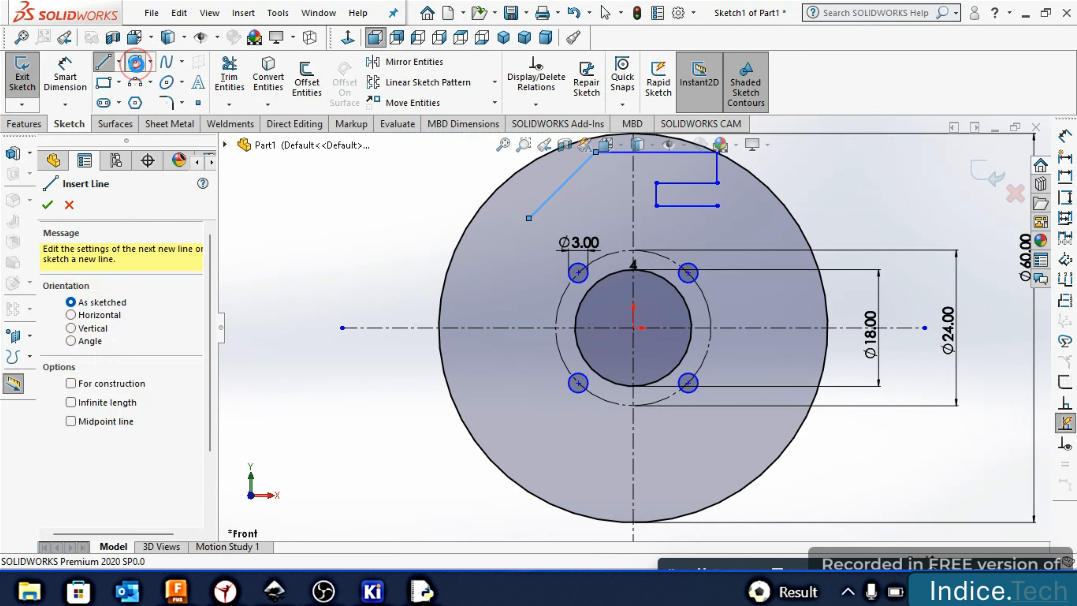
click(656, 195)
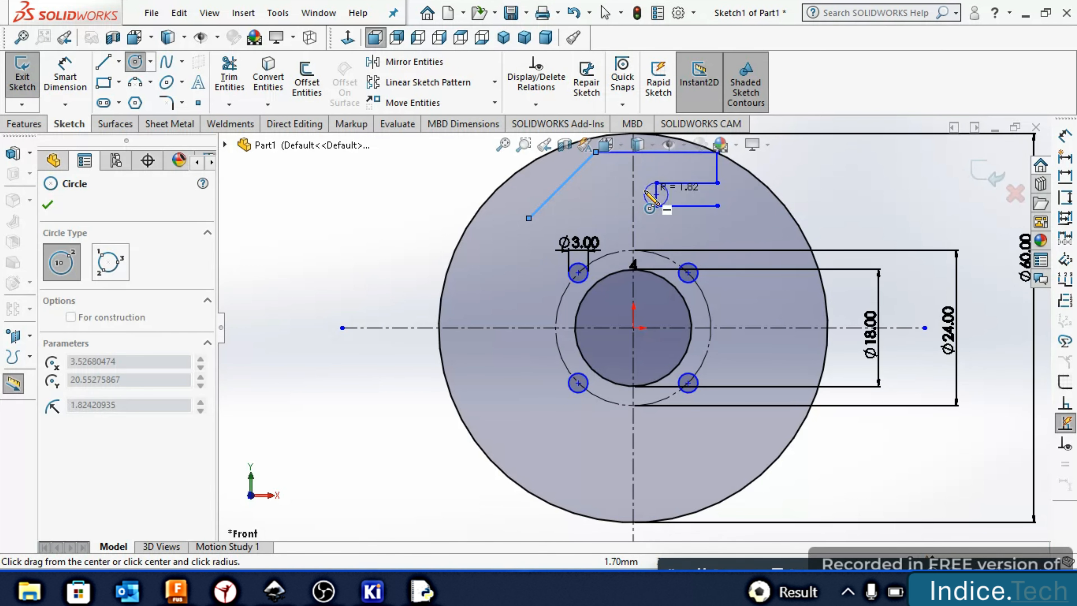
click(651, 196)
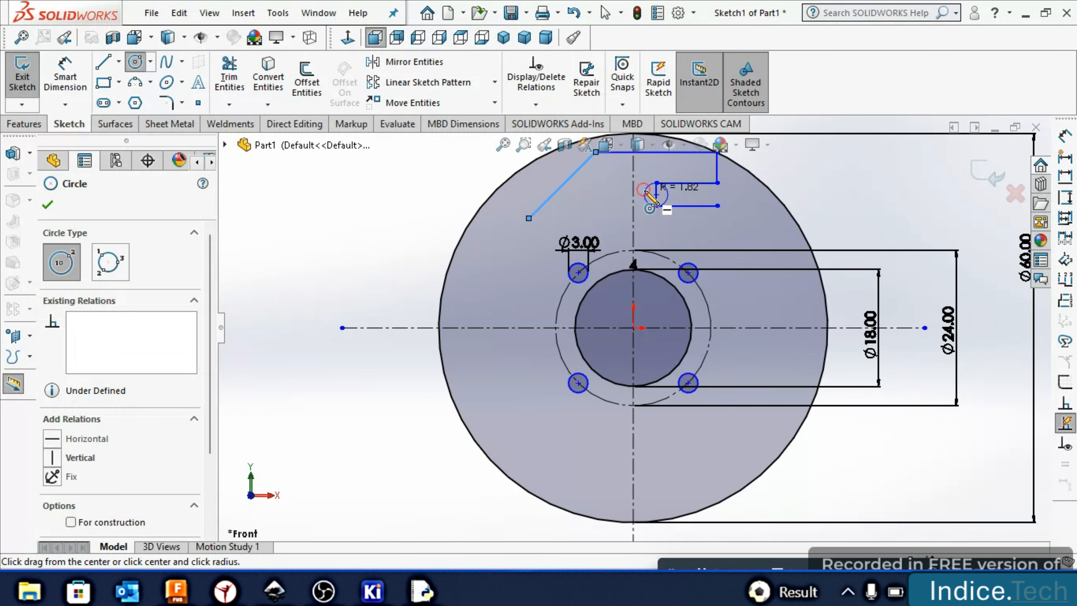
key(Escape)
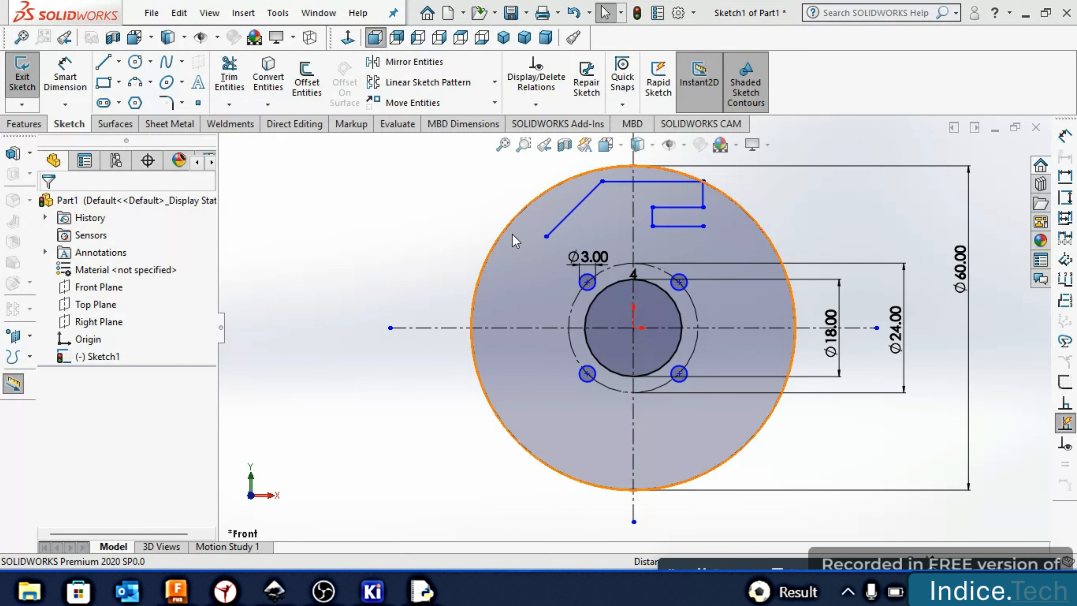
click(103, 61)
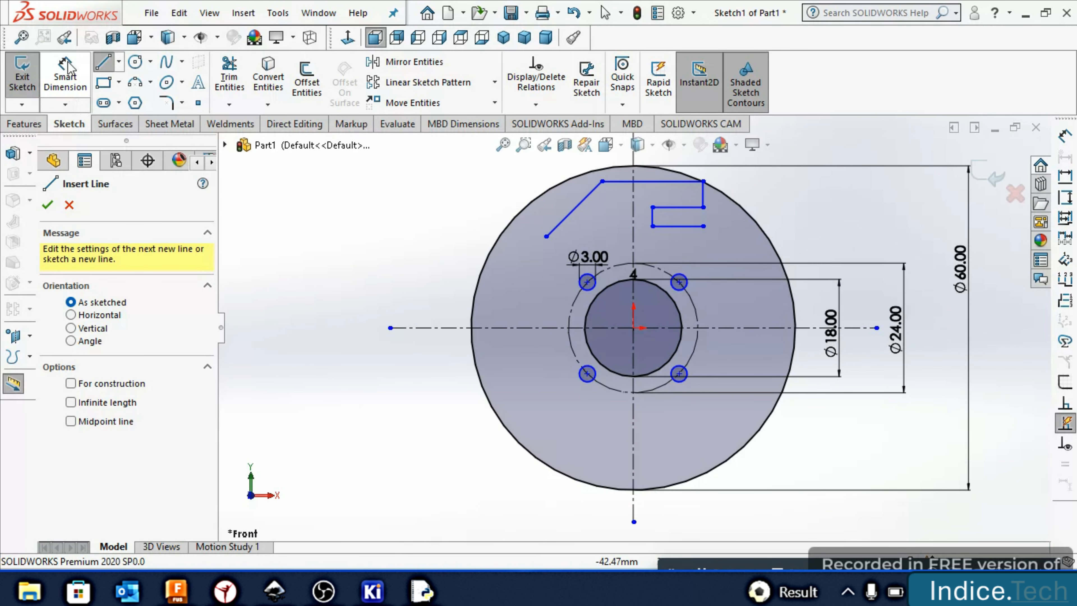
click(67, 70)
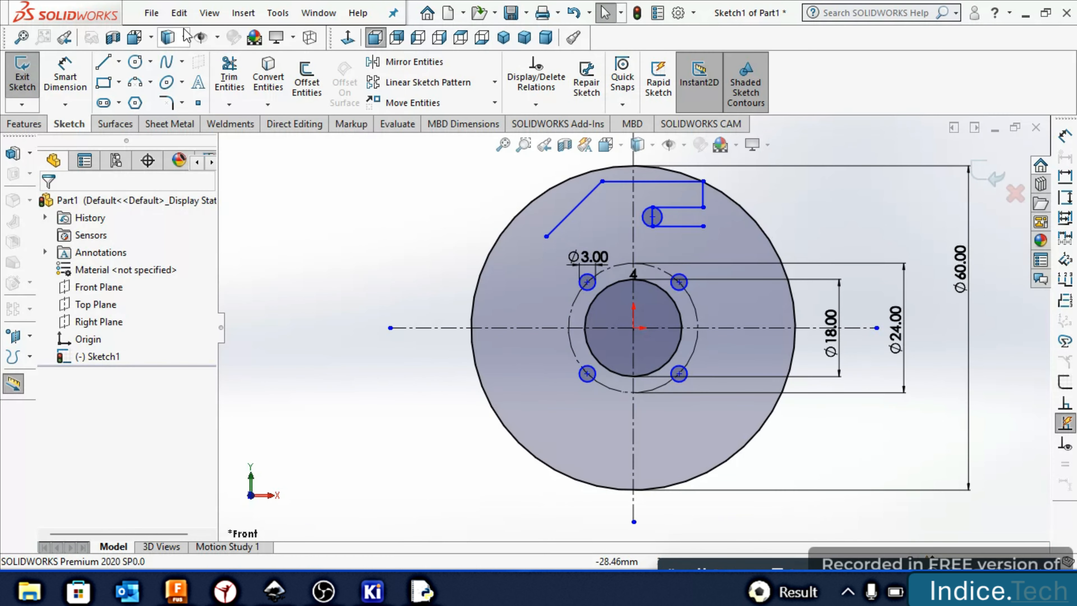
Set the diameter of the circle at the slot's closed end to 2 mm
click(60, 72)
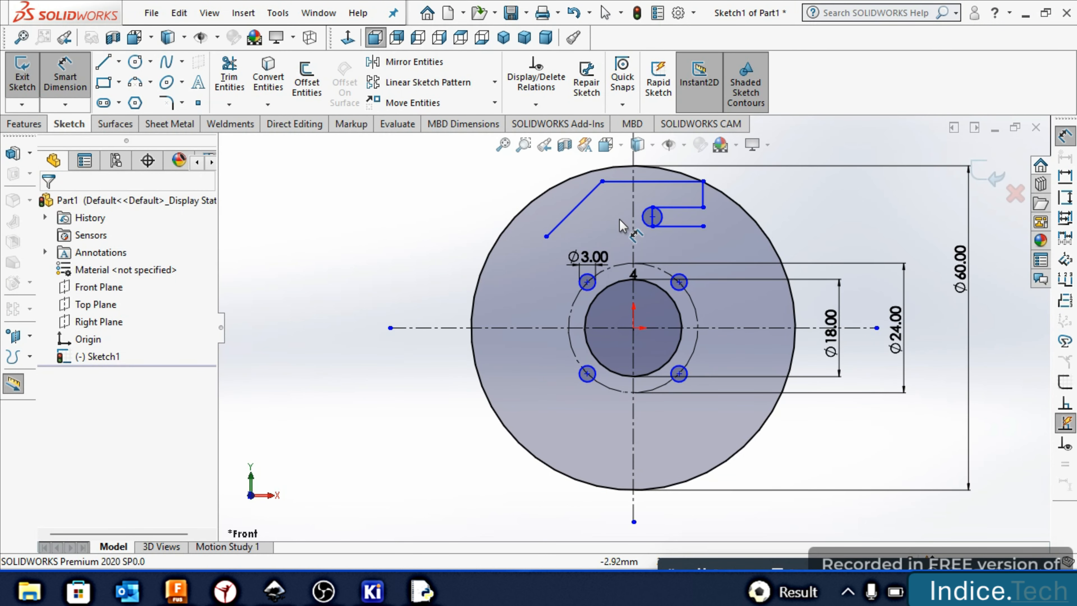
click(644, 217)
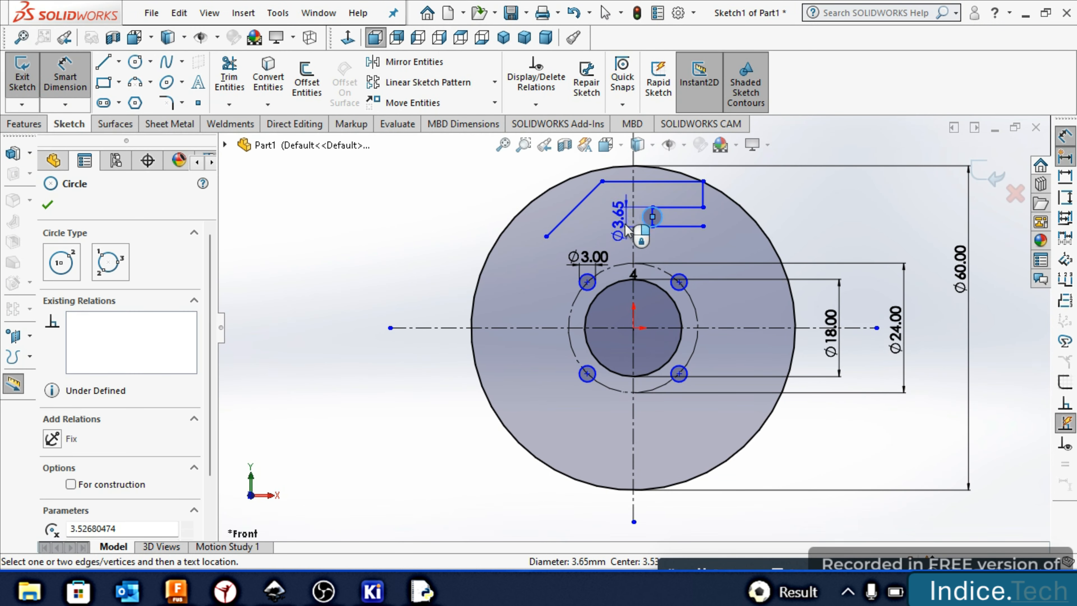
click(619, 232)
text(2)
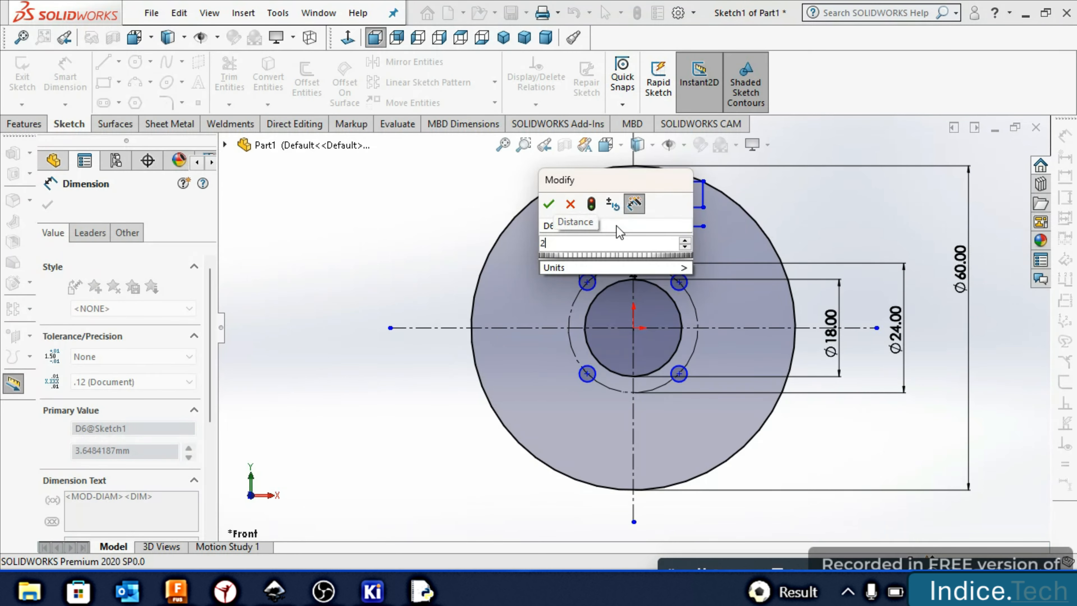
key(Return)
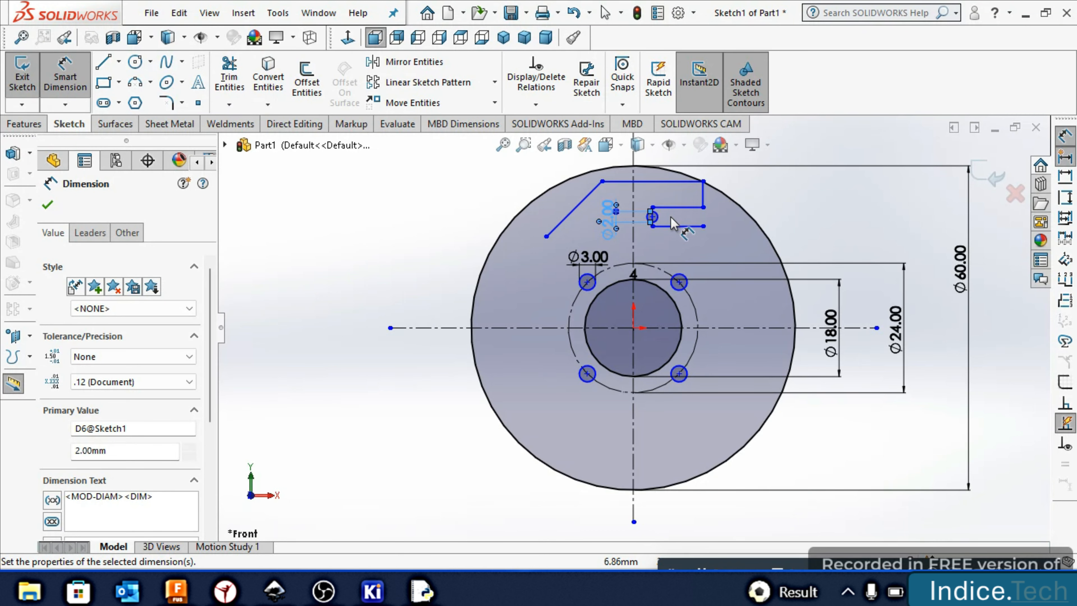
Dimension the short vertical line through the 2 mm circle and set its length to 2 mm
key(shift+z)
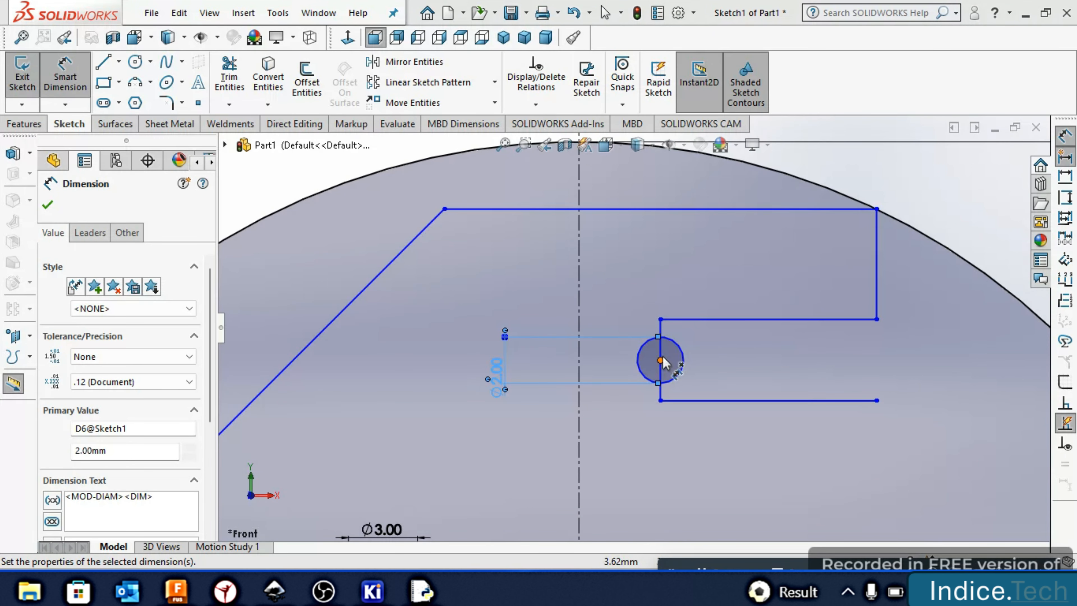
click(662, 350)
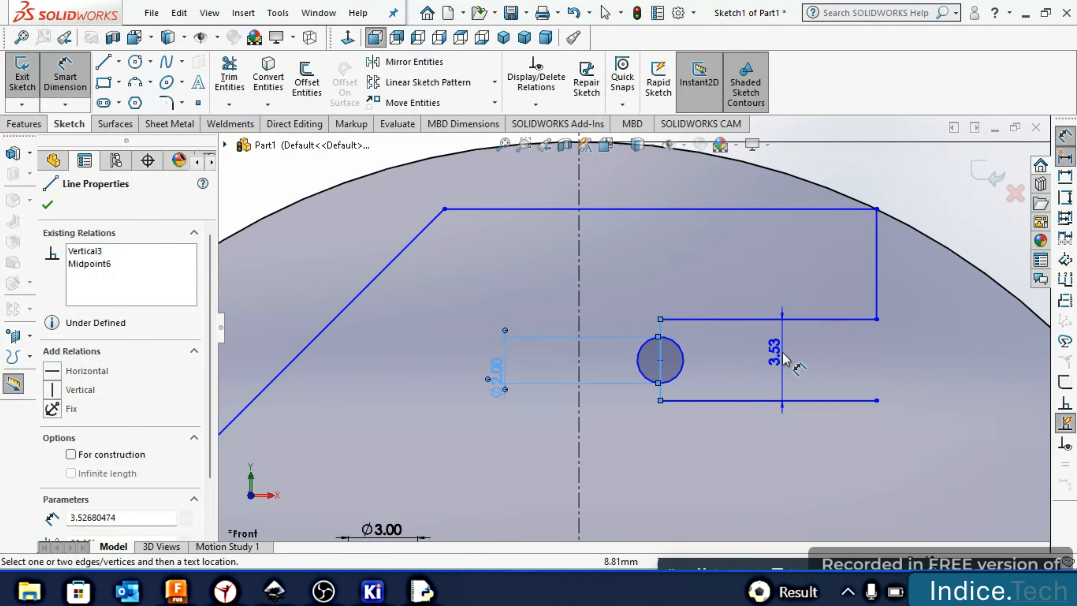
click(897, 362)
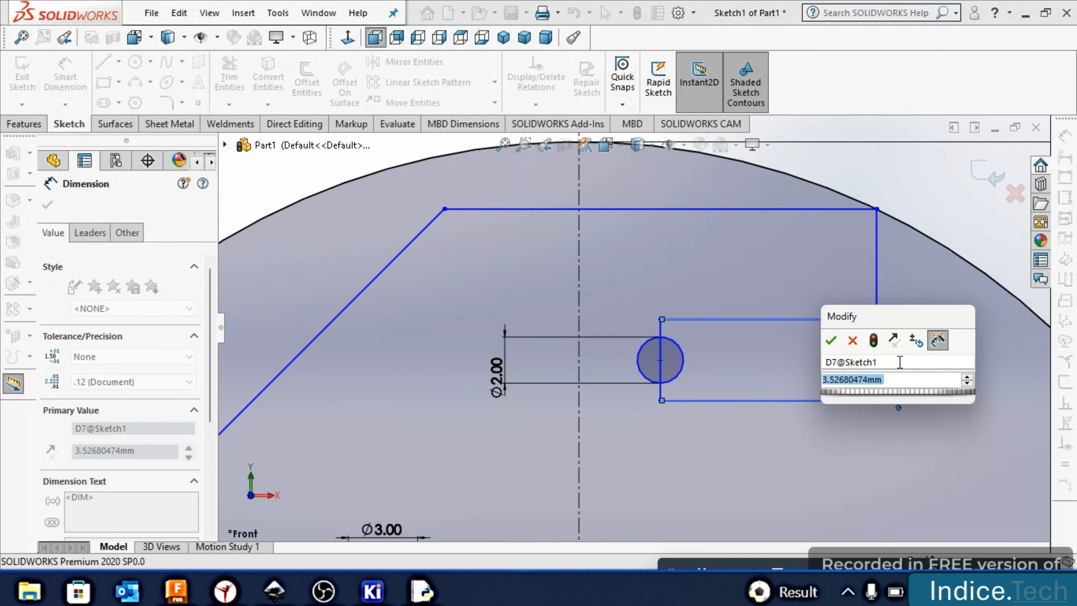
text(2)
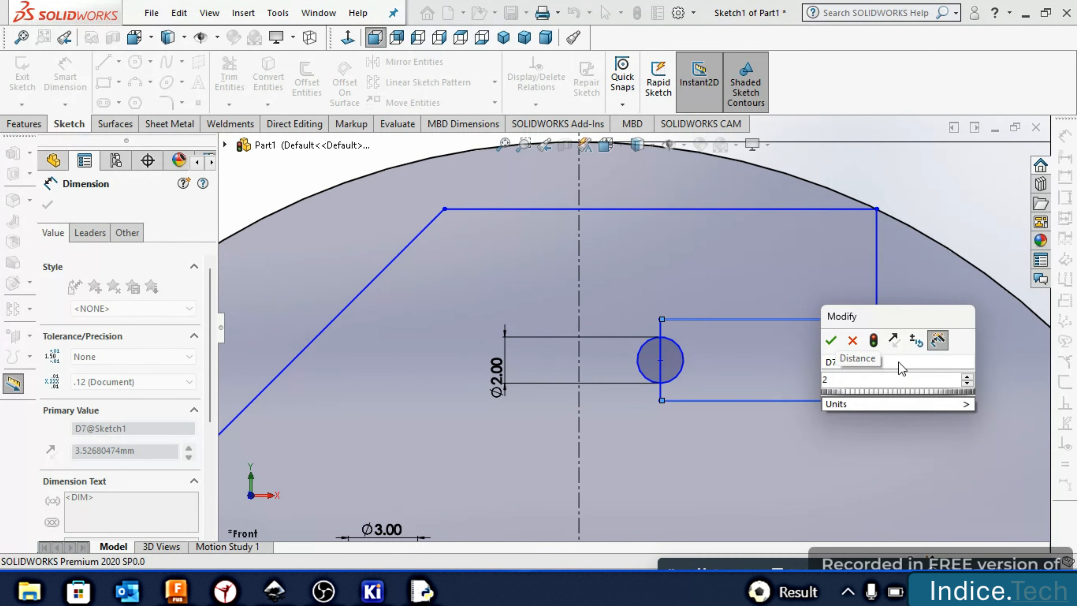
key(Return)
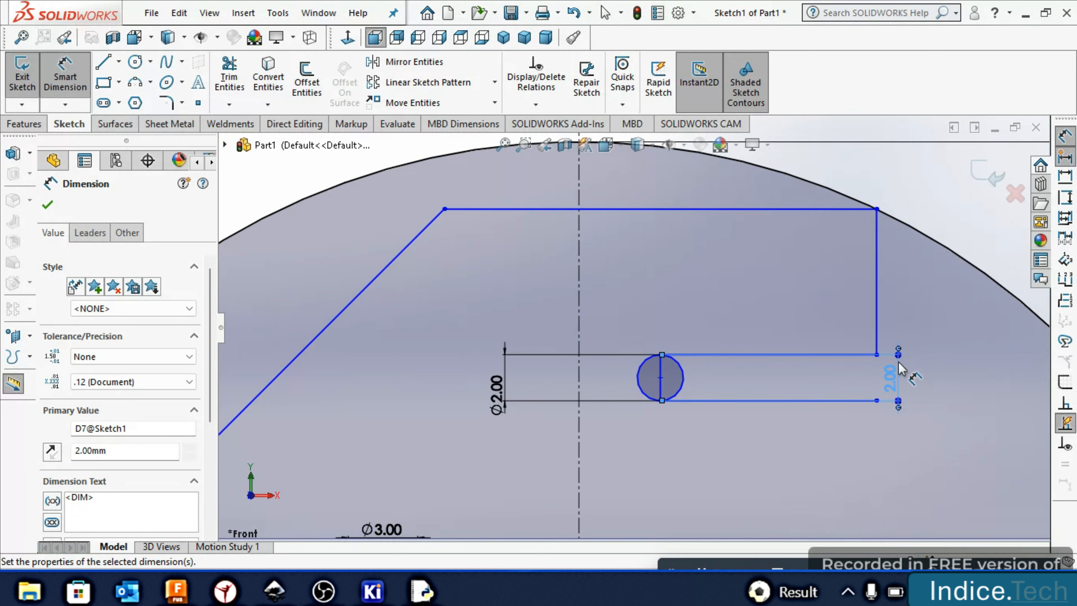
Dimension the vertical line between the slot's upper edge and the outer circle, setting its length to 7 mm
click(876, 283)
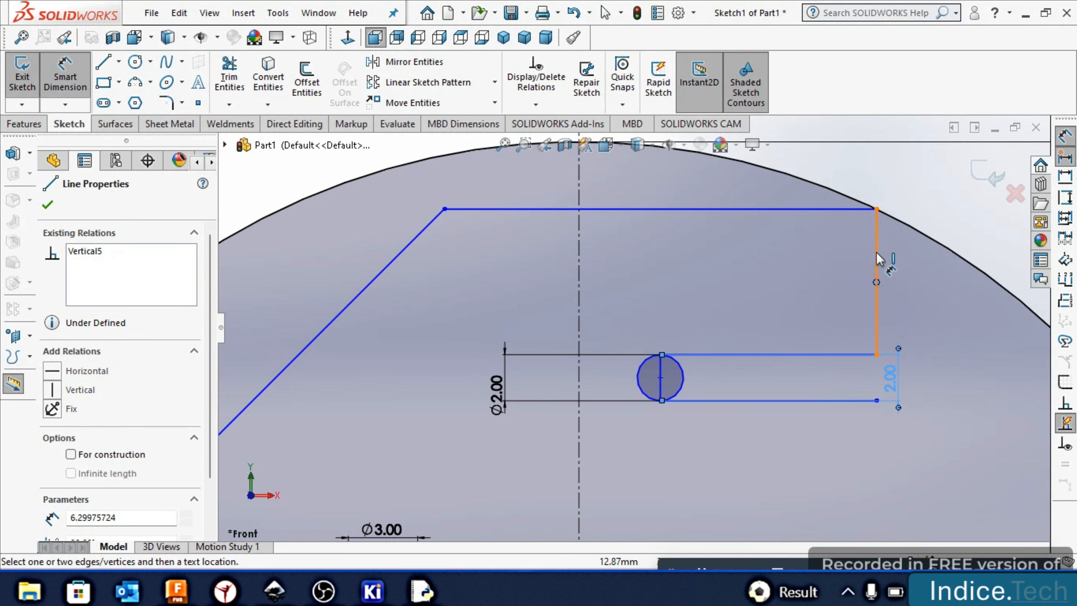
click(875, 282)
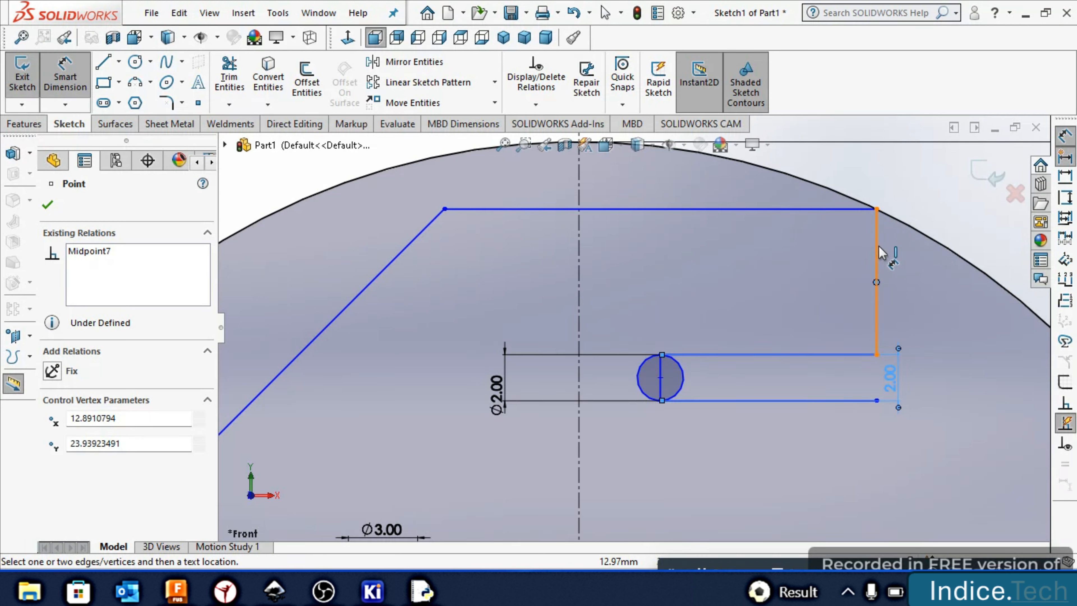
click(55, 74)
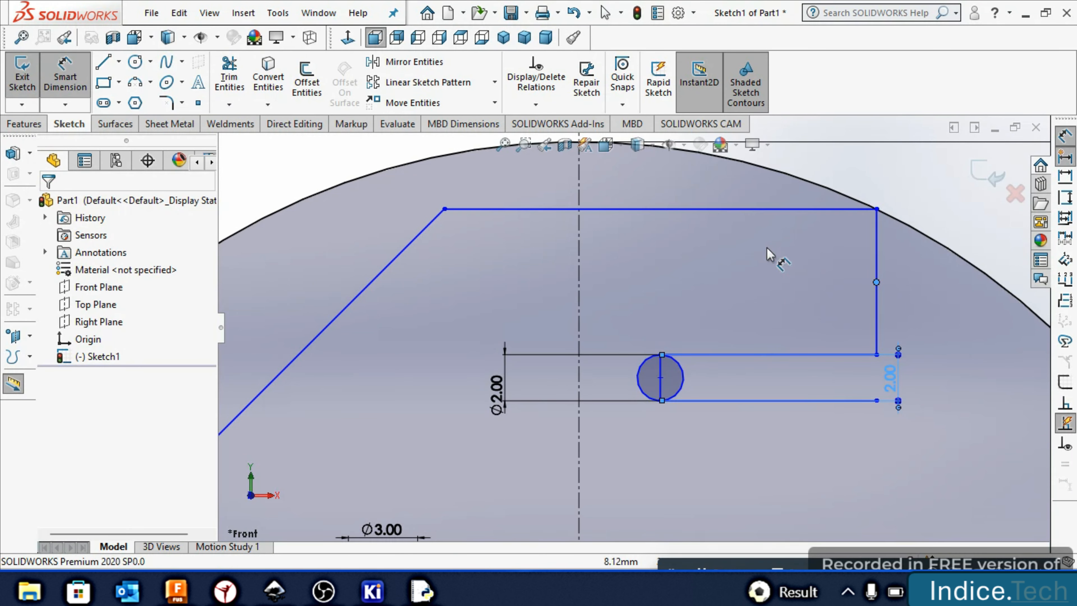
click(876, 319)
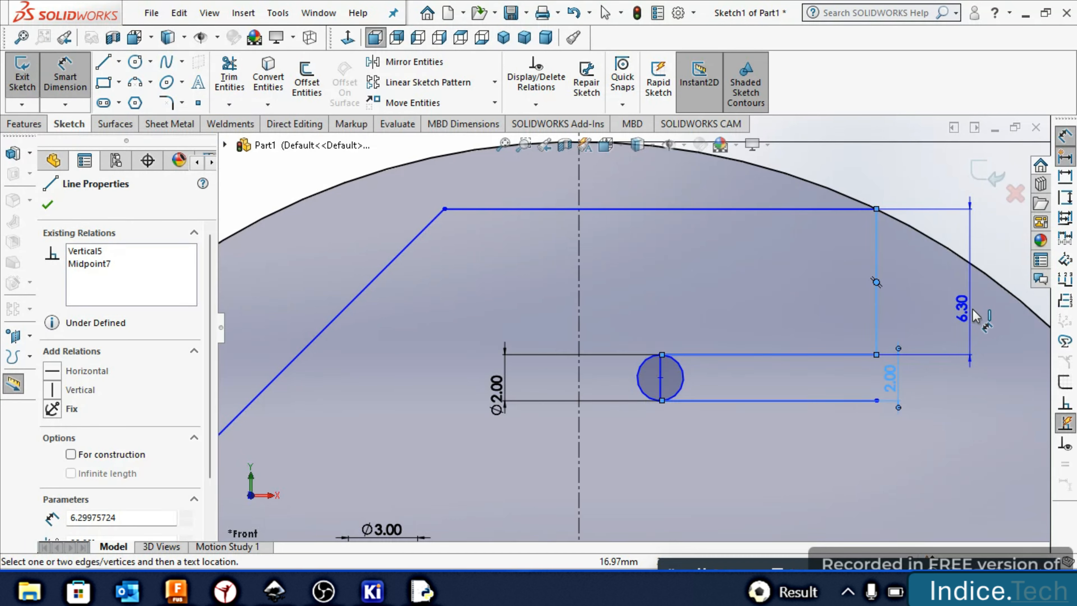
click(977, 310)
text(5)
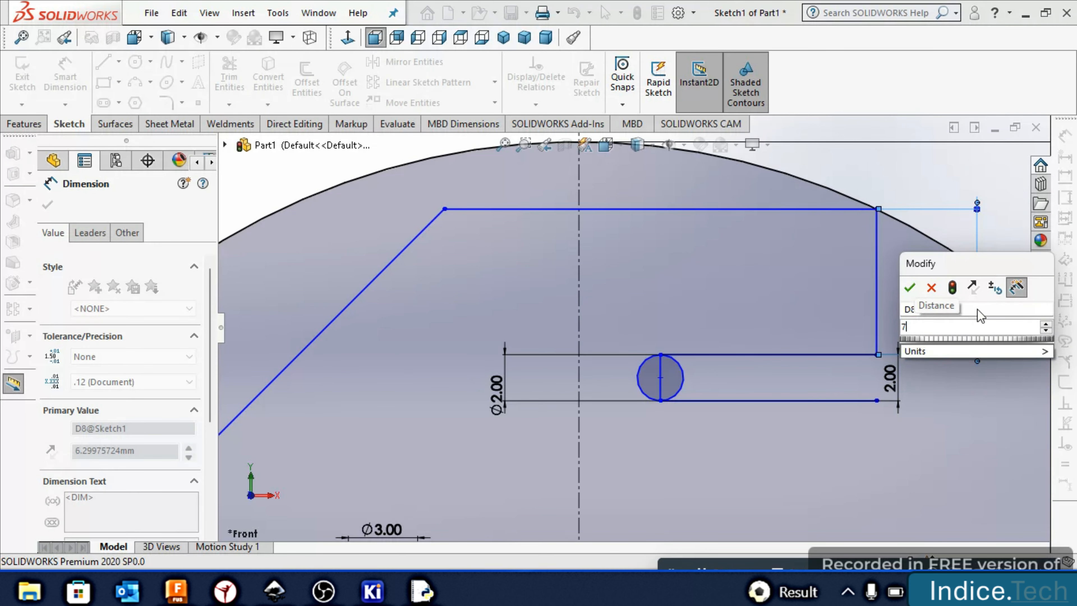
key(Return)
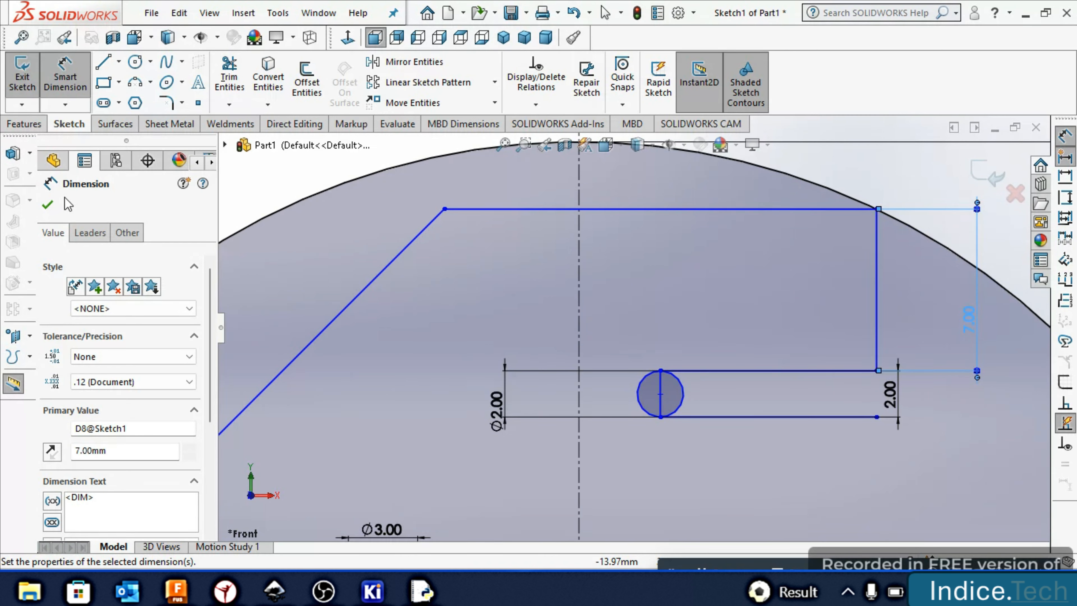
Round both ends of the profile's 7 mm vertical line with 3 mm sketch fillets
click(47, 204)
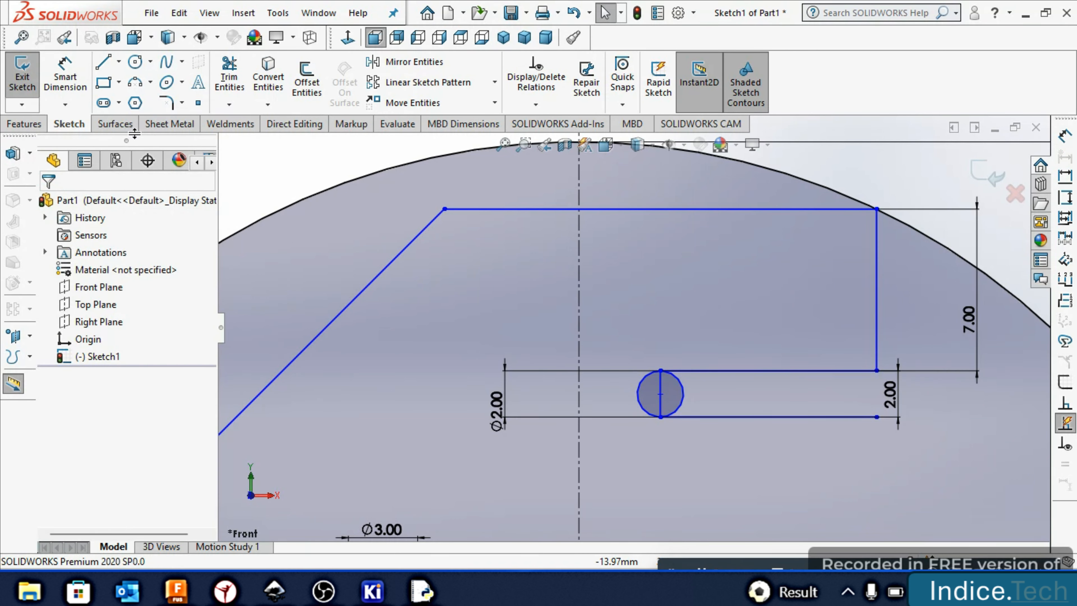
click(165, 103)
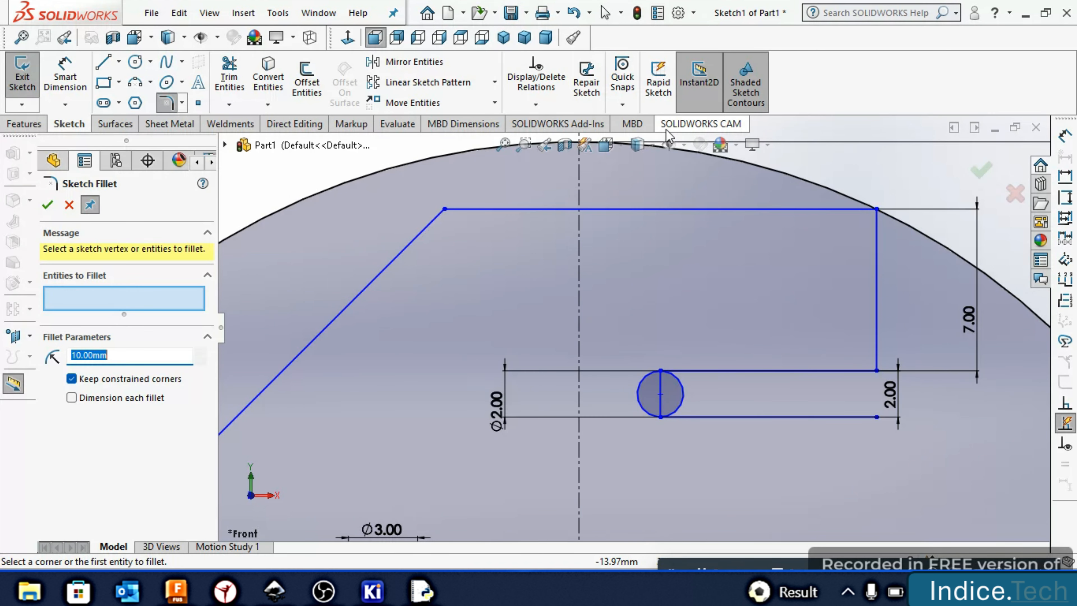
click(877, 210)
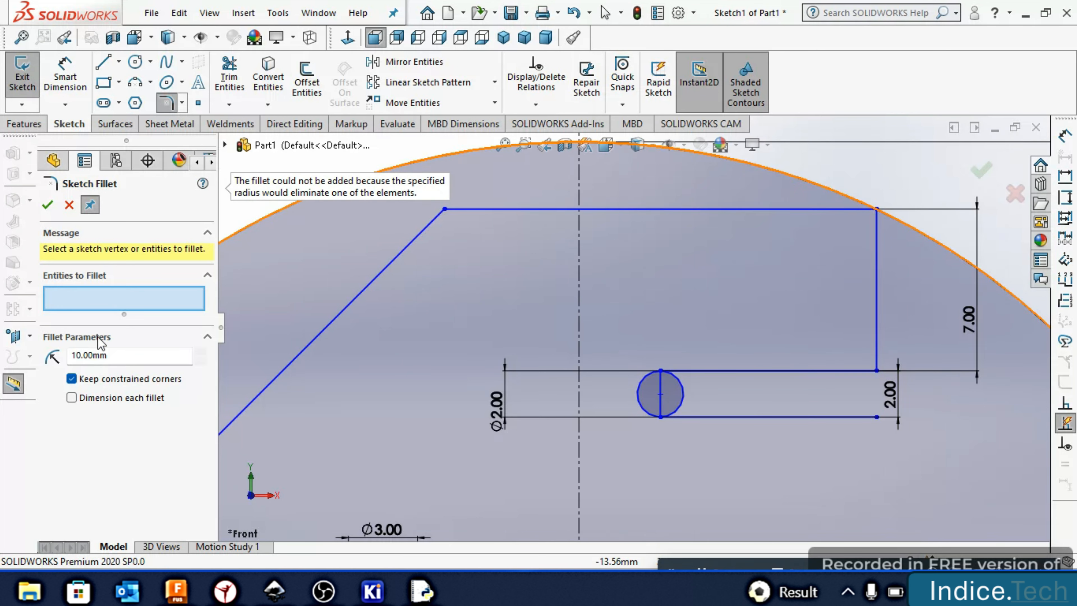
double_click(119, 361)
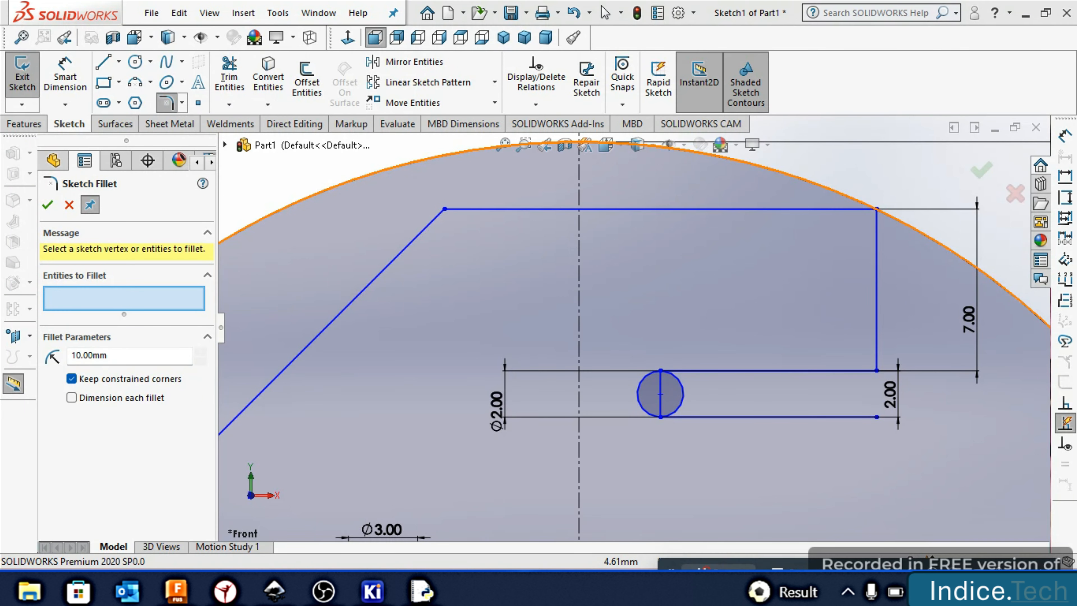
click(165, 355)
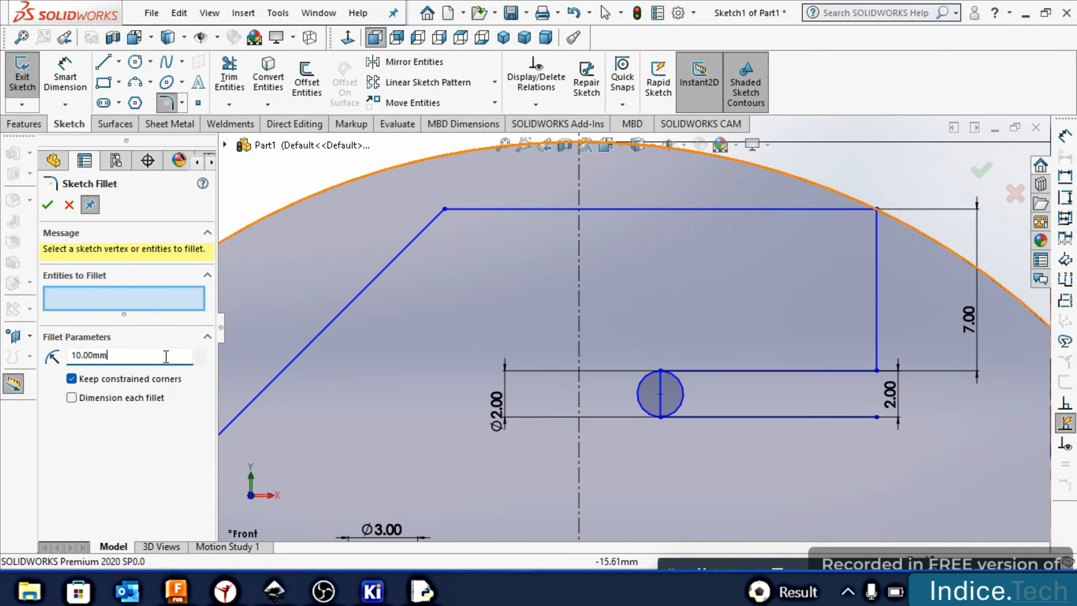
double_click(165, 355)
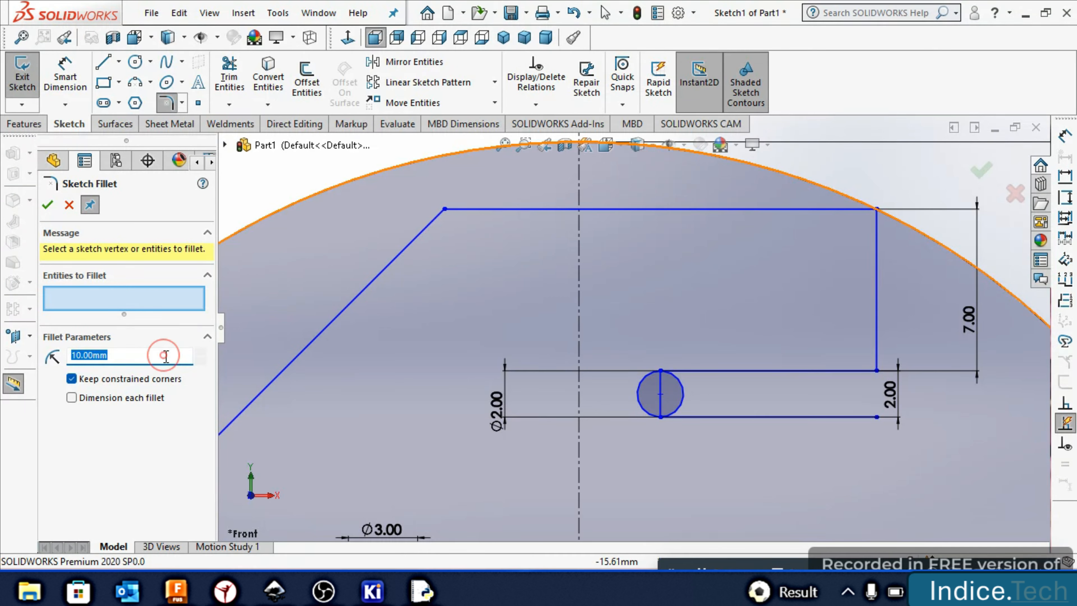
text(3)
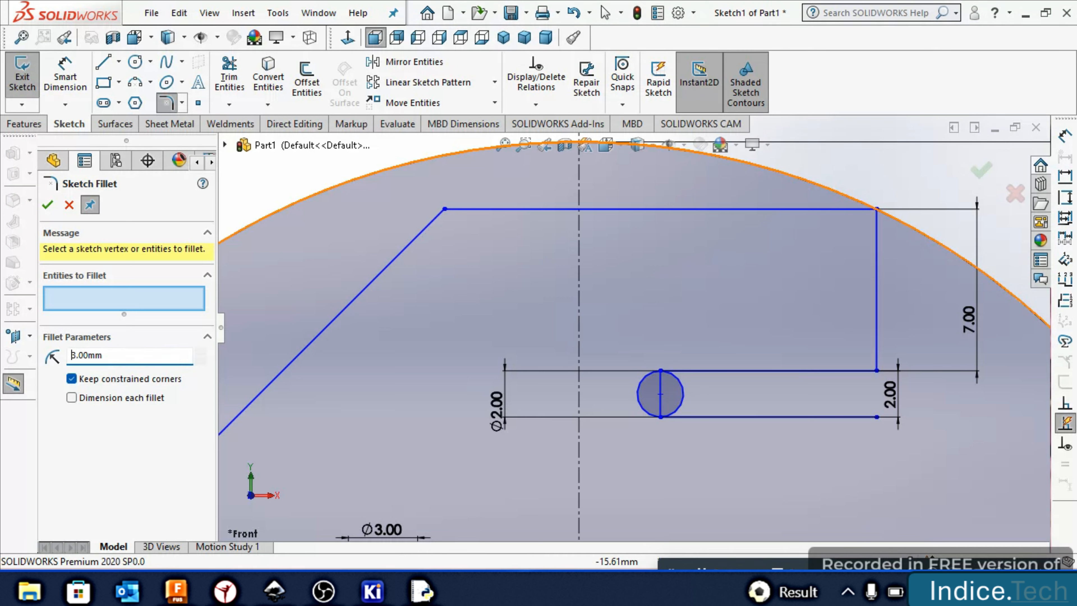
click(876, 210)
click(877, 371)
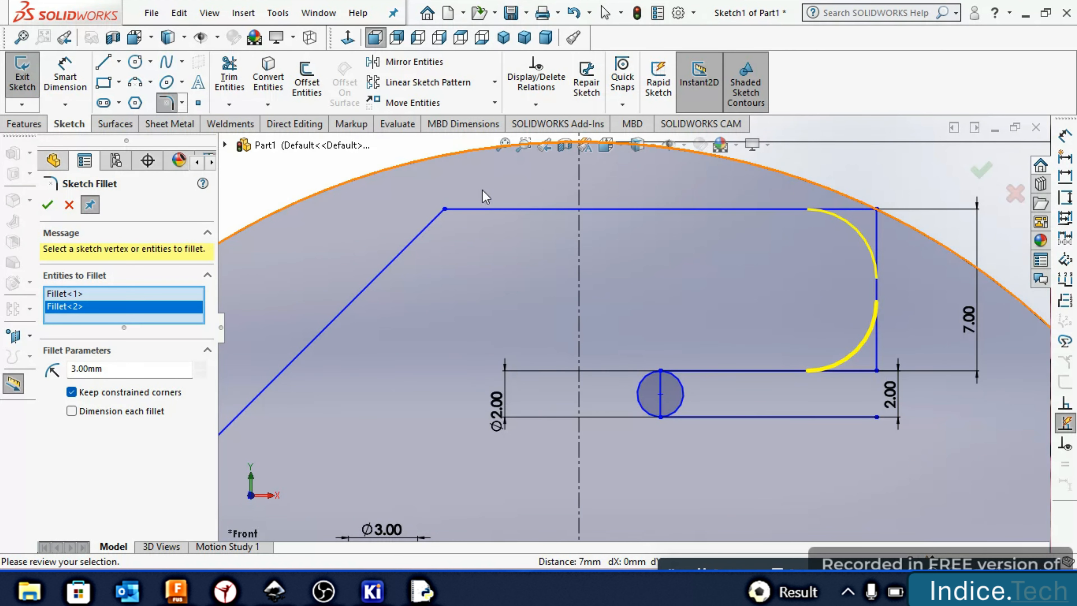
click(47, 205)
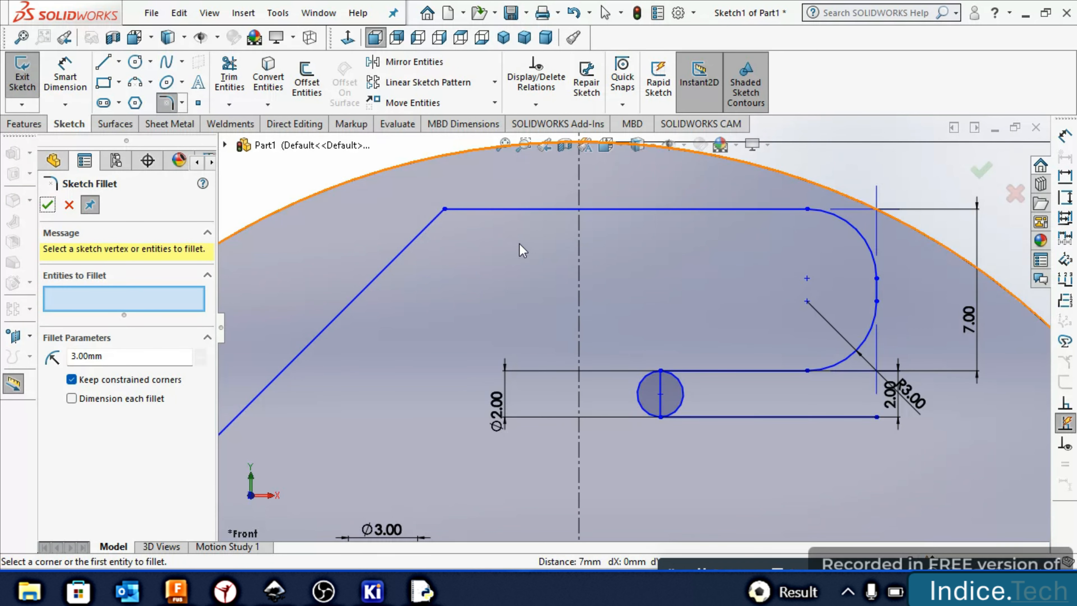
Connect the two fillet centres with a short vertical line and draw a circle about 2.11 mm in diameter centred on its midpoint
click(140, 68)
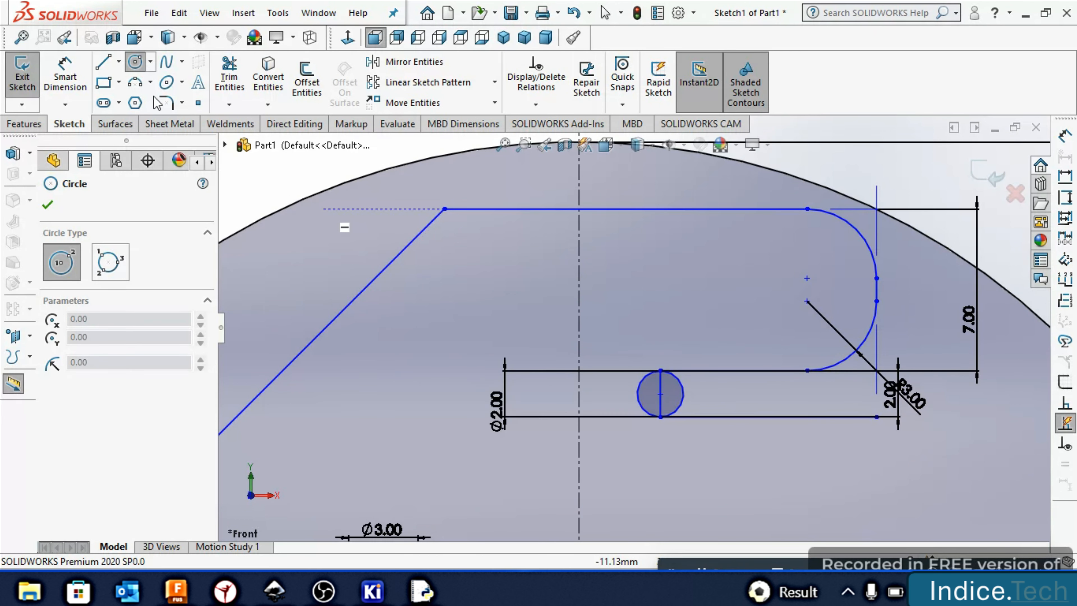
click(103, 61)
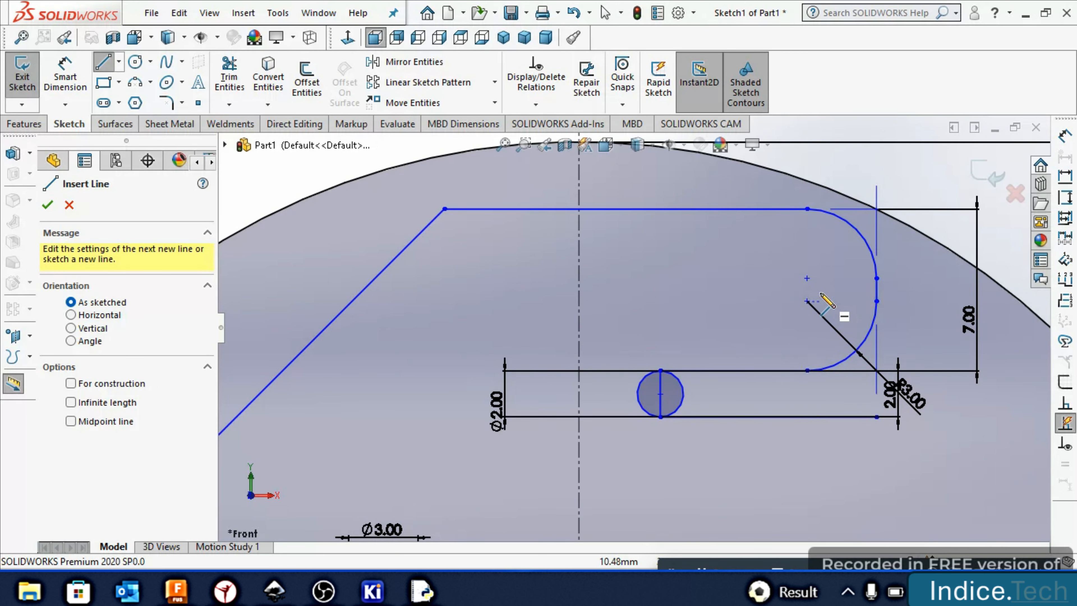
click(806, 278)
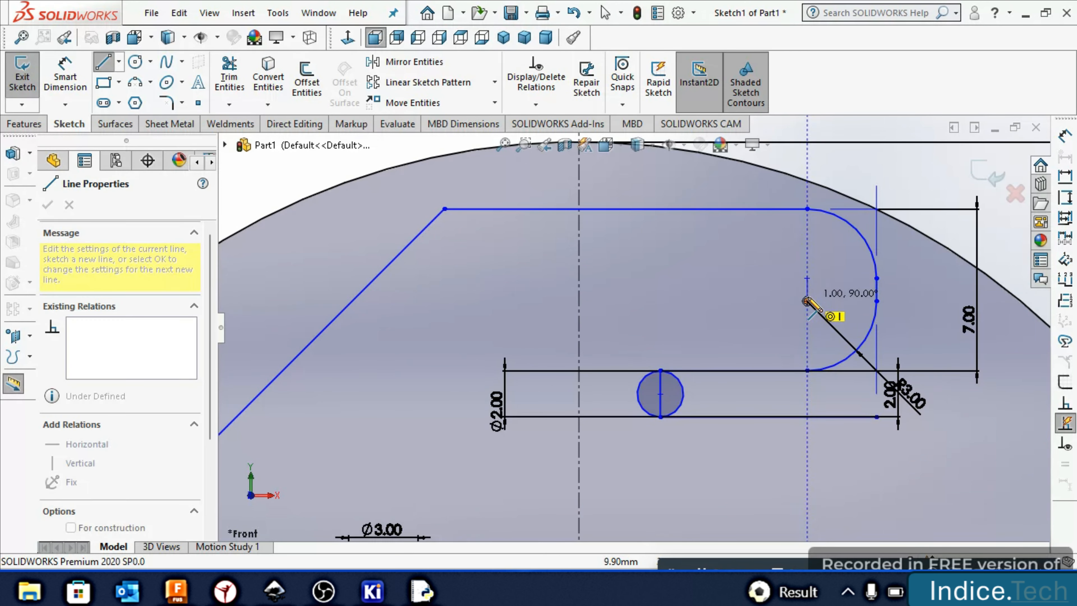
click(807, 300)
click(135, 61)
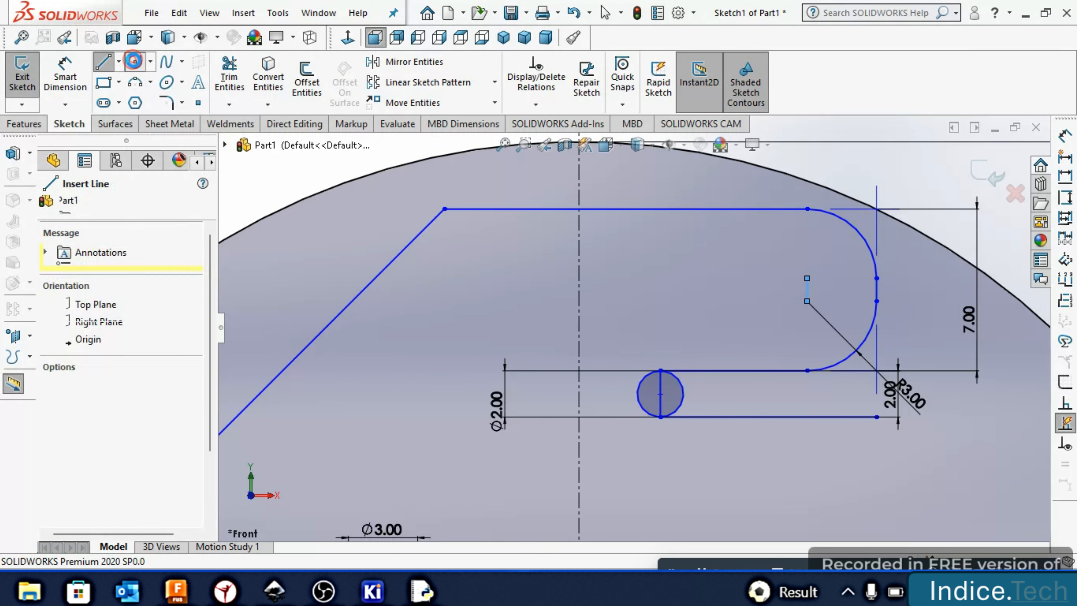
click(807, 289)
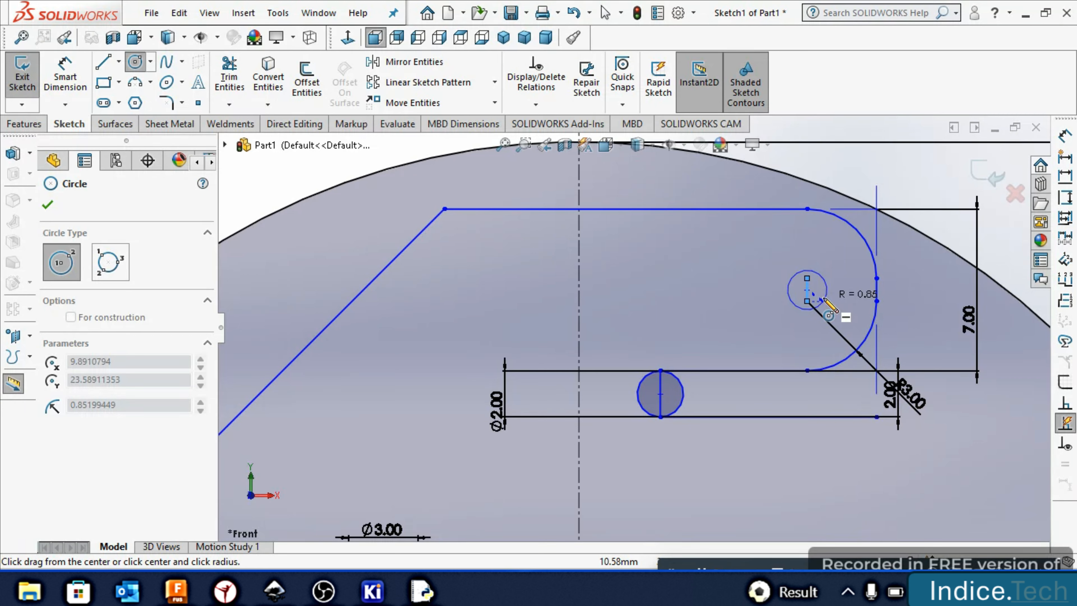
click(824, 307)
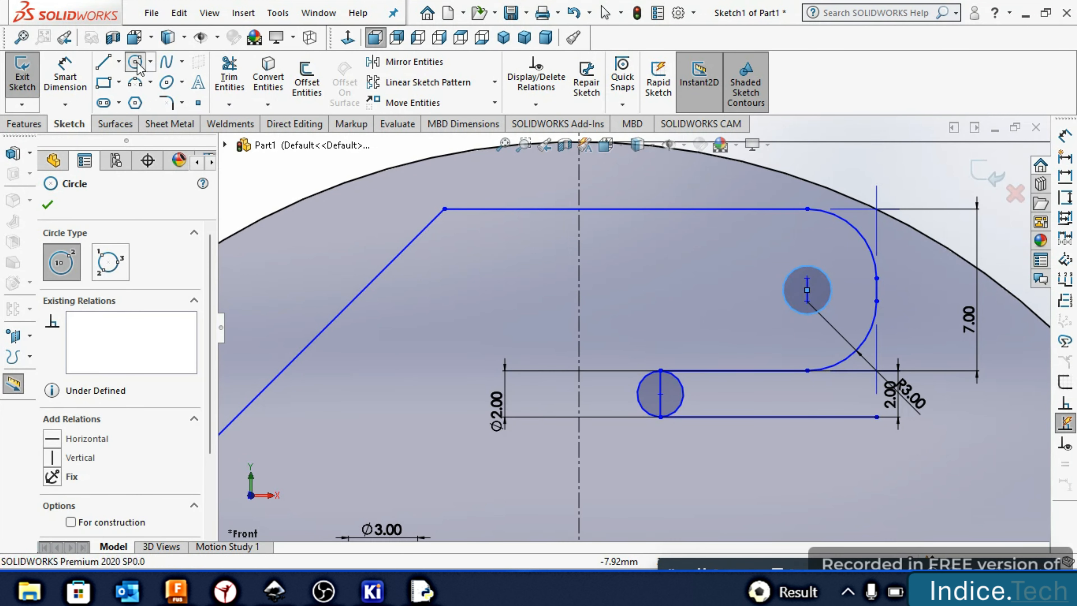
Set the diameter of the circle inside the rounded end to 3 mm
click(65, 75)
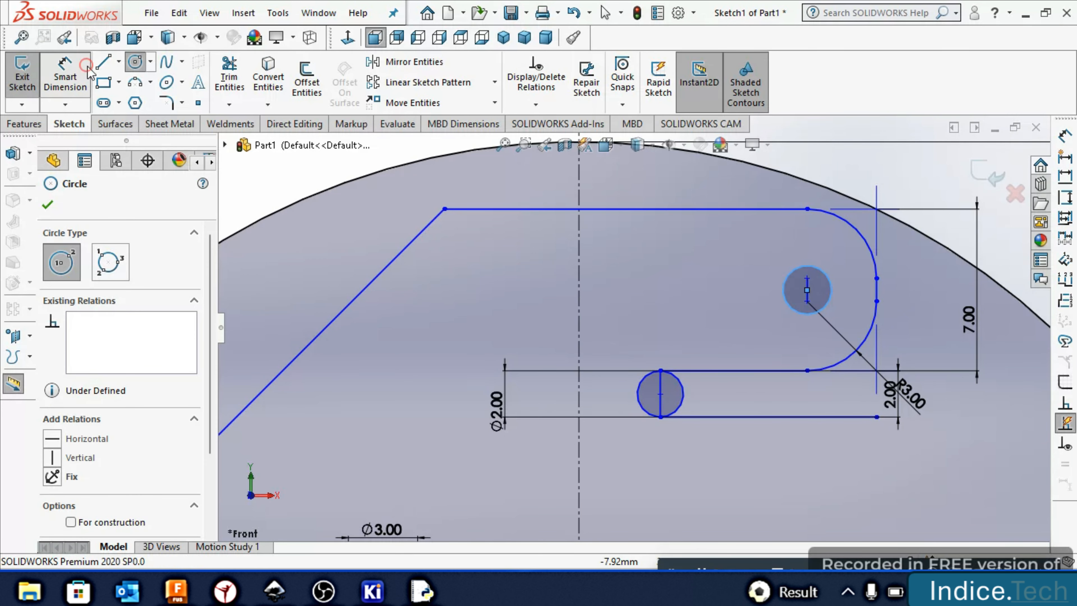
click(785, 304)
click(739, 296)
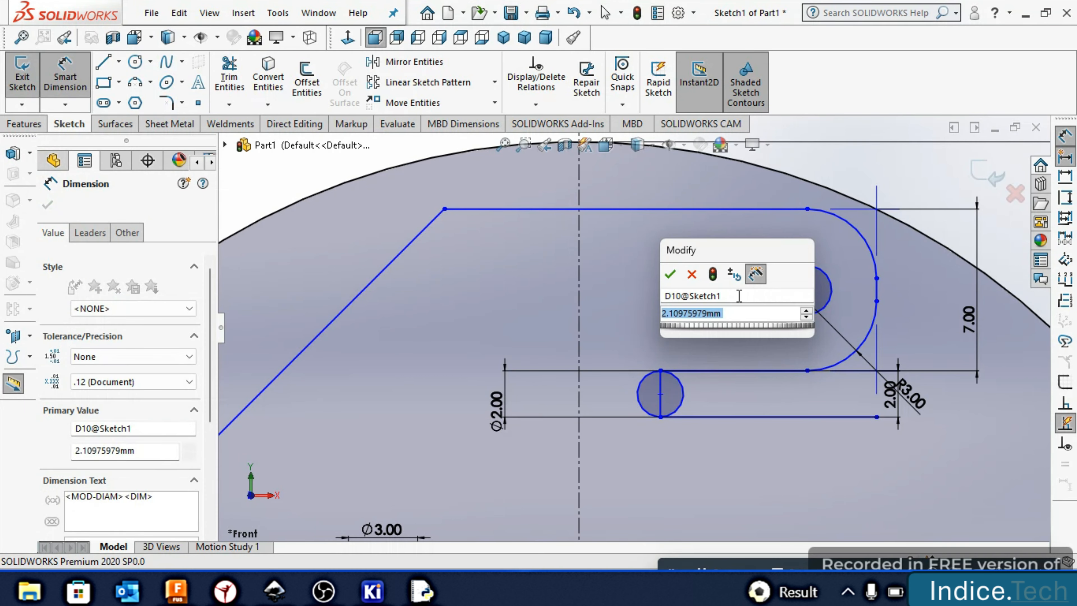
text(3)
key(Return)
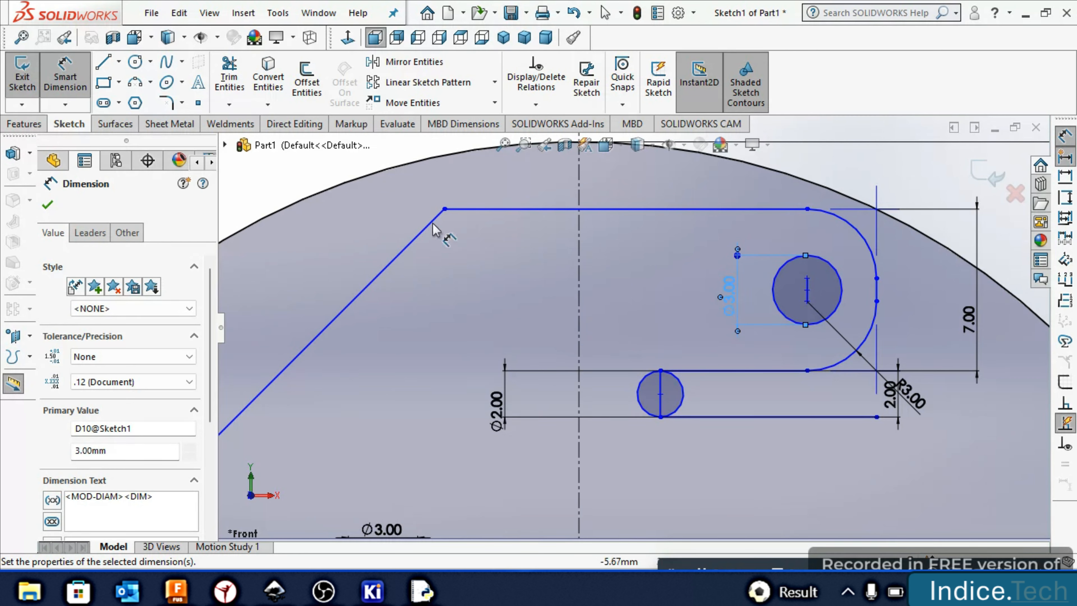
Delete the short vertical line inside the 3 mm circle at the rounded end
click(64, 83)
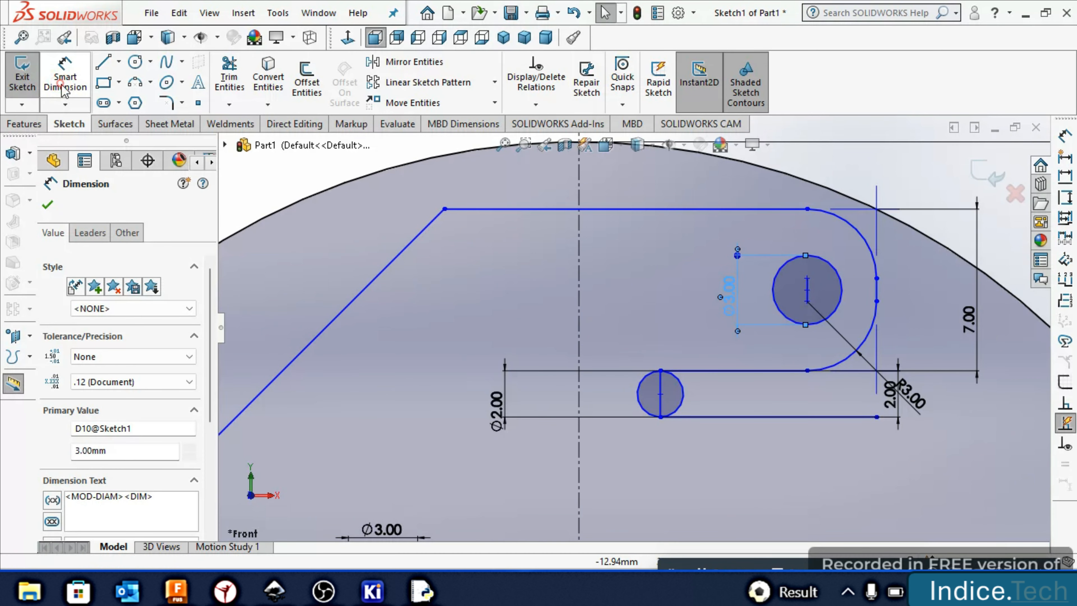
click(807, 292)
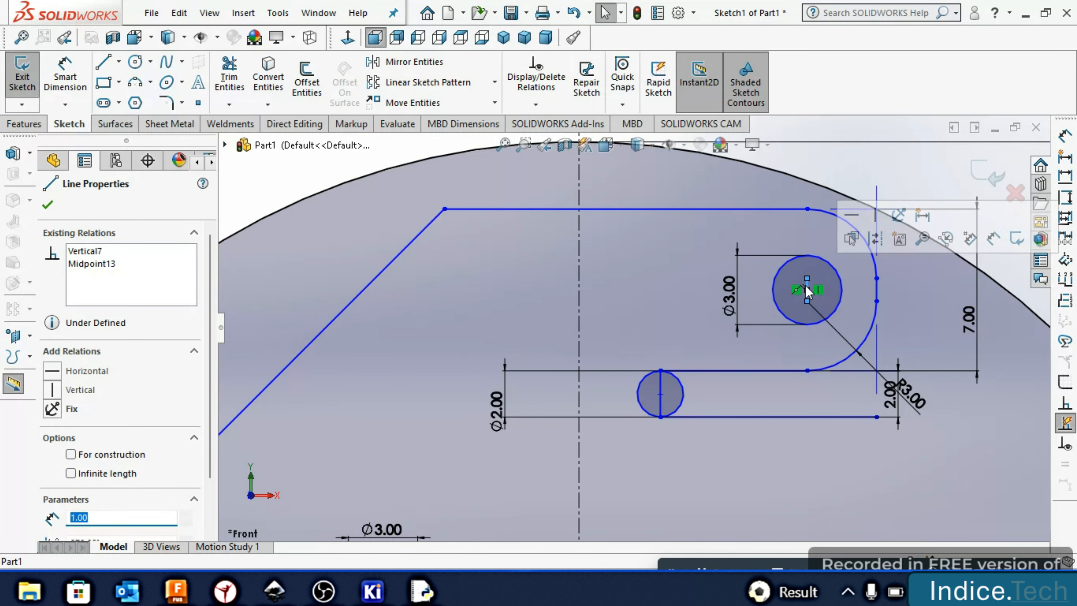
key(Escape)
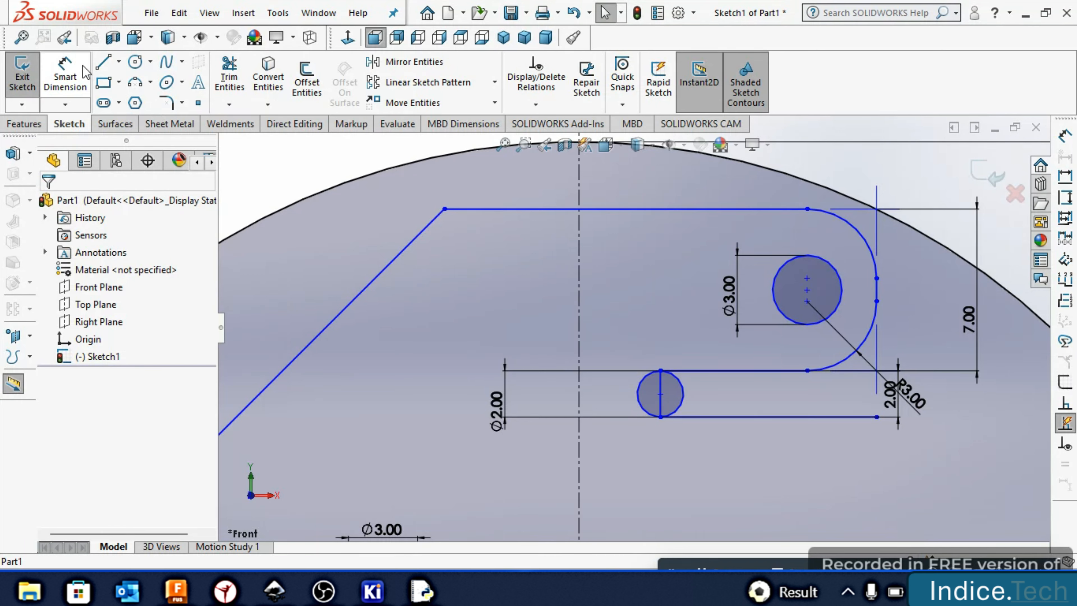
Try a 7 mm sketch fillet on the corner between the slanted line and the upper horizontal line, and undo it
click(65, 74)
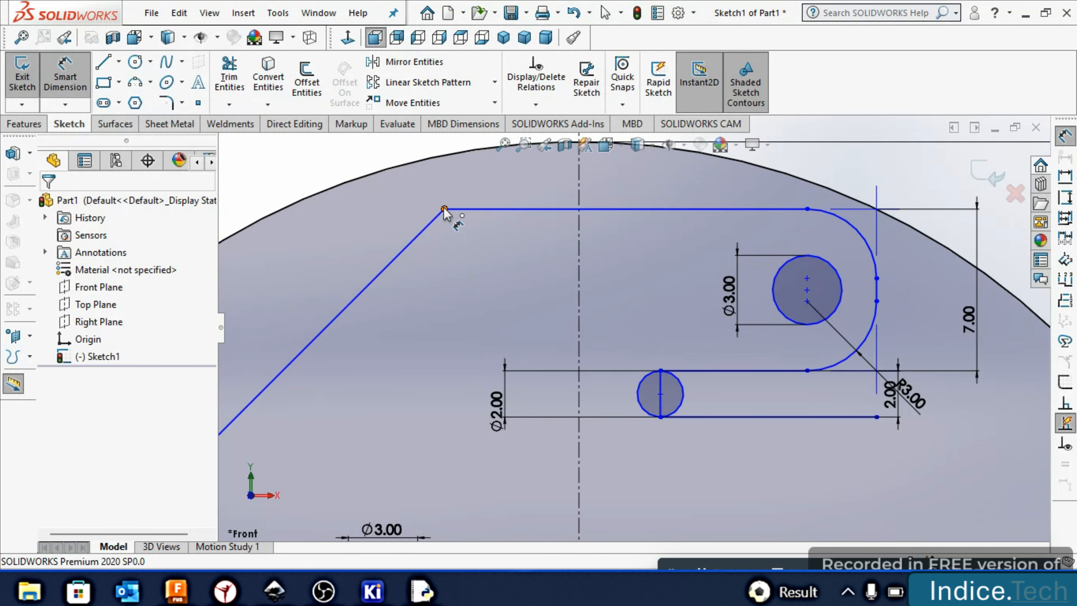
click(171, 110)
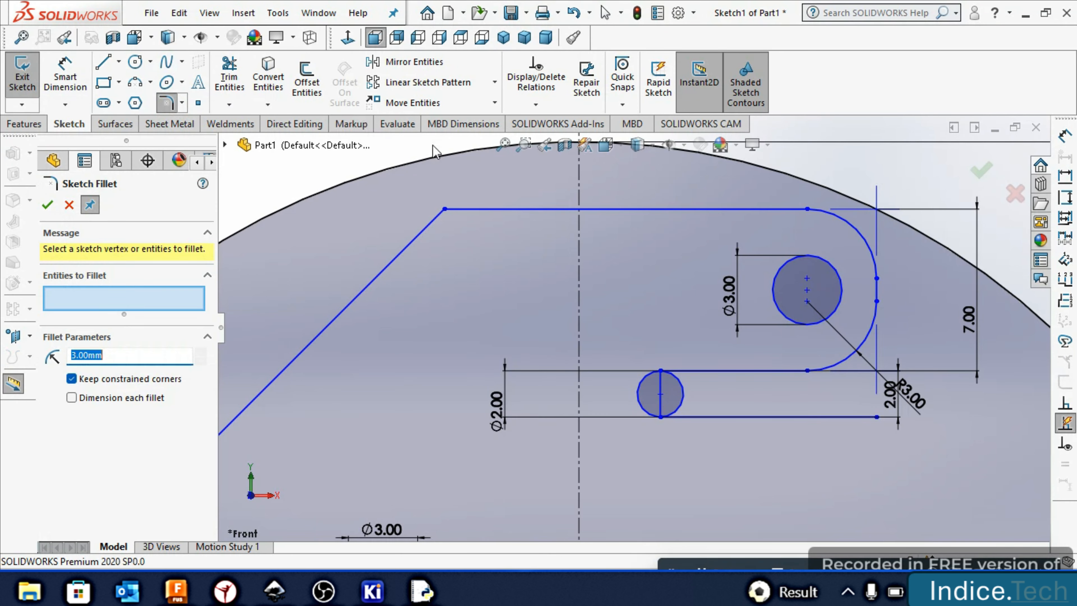
click(443, 209)
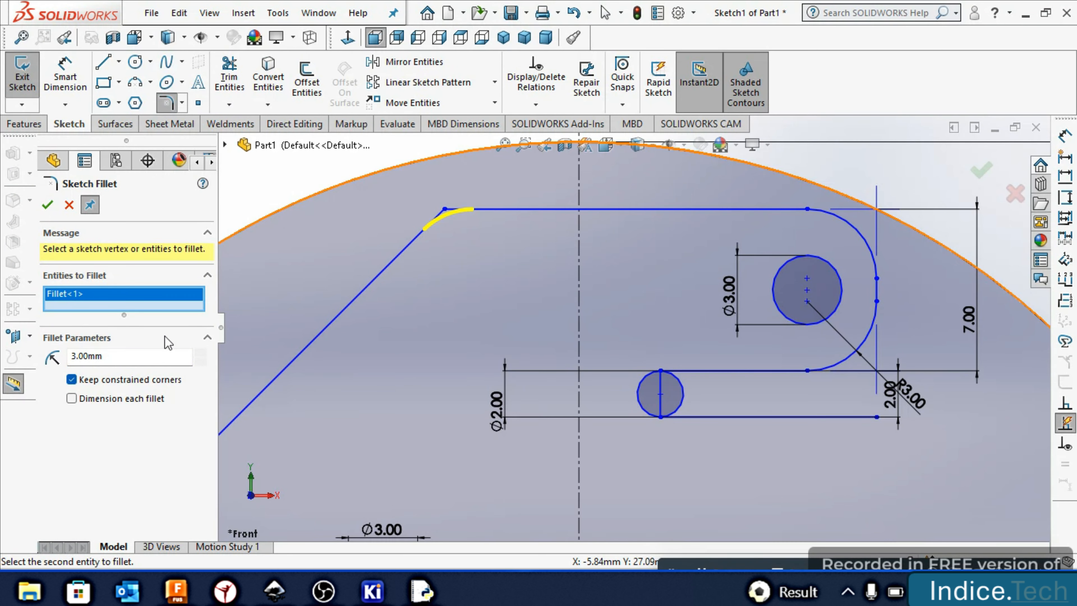
click(143, 359)
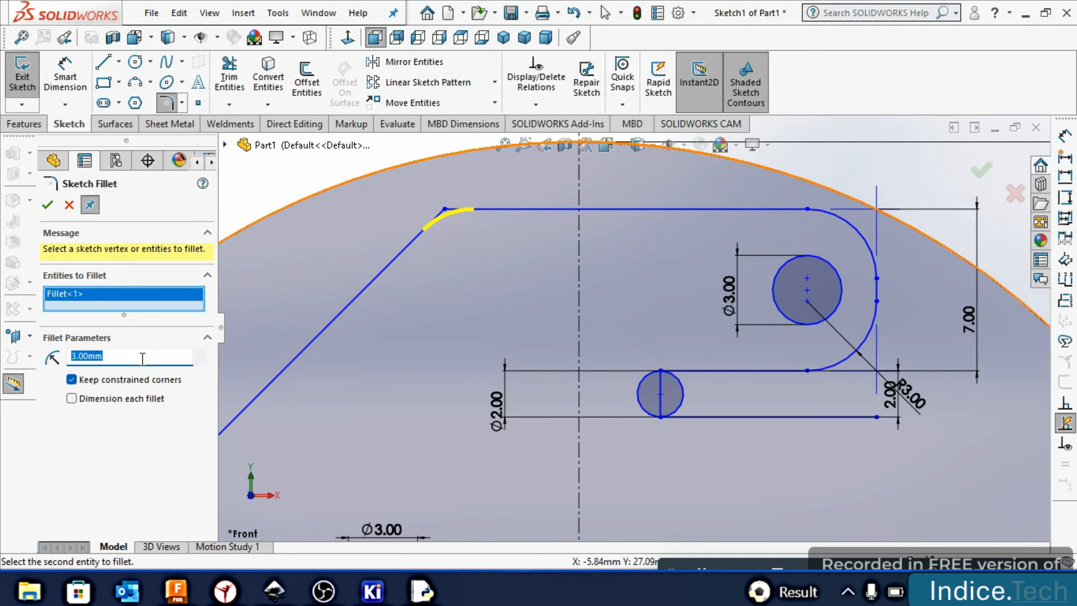
text(7)
key(Return)
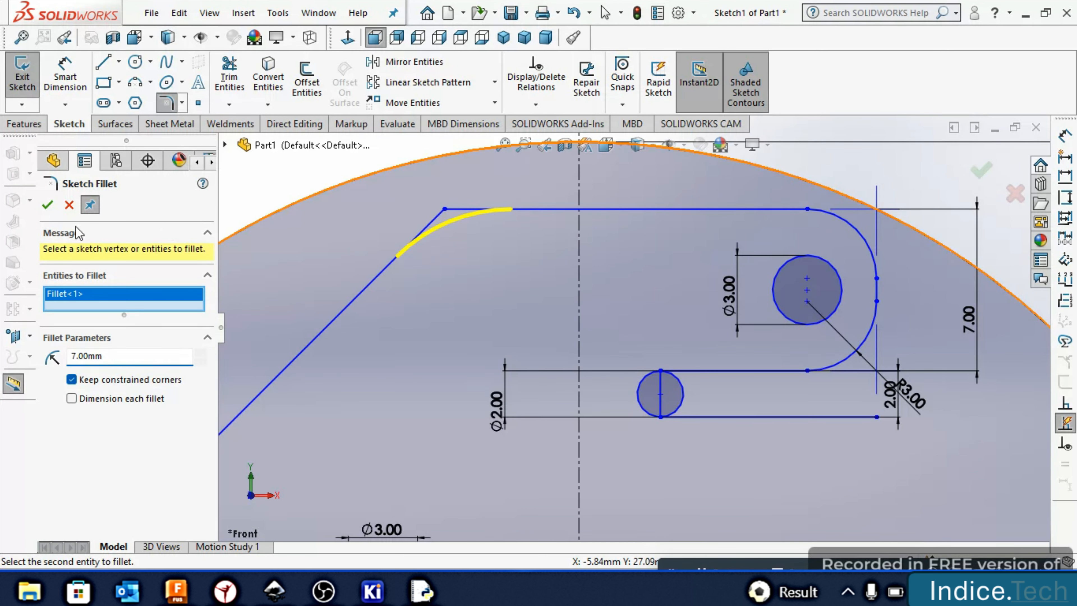
click(48, 206)
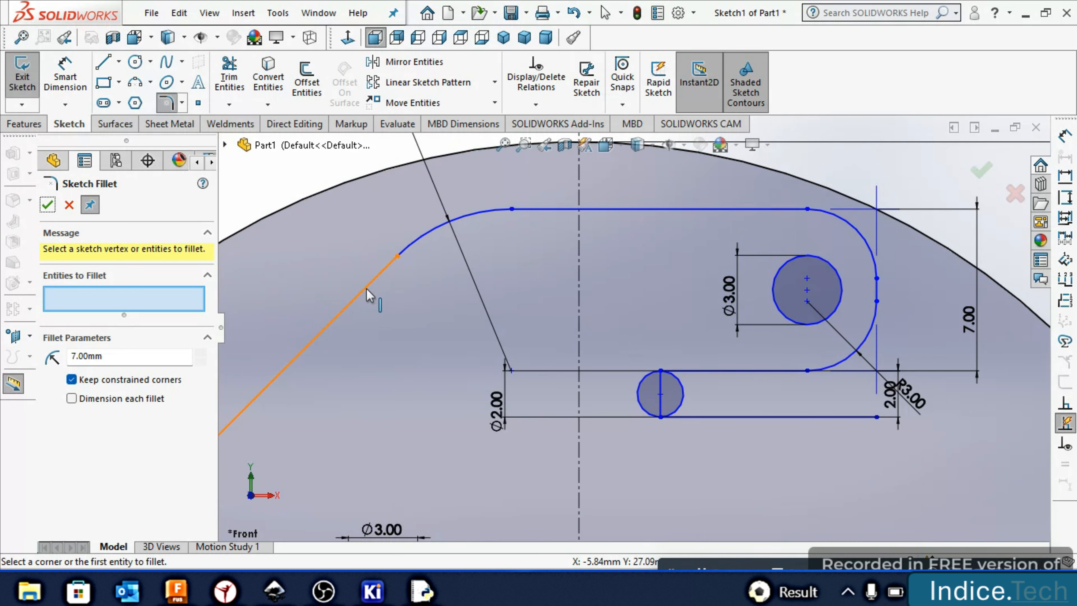
key(ctrl+z)
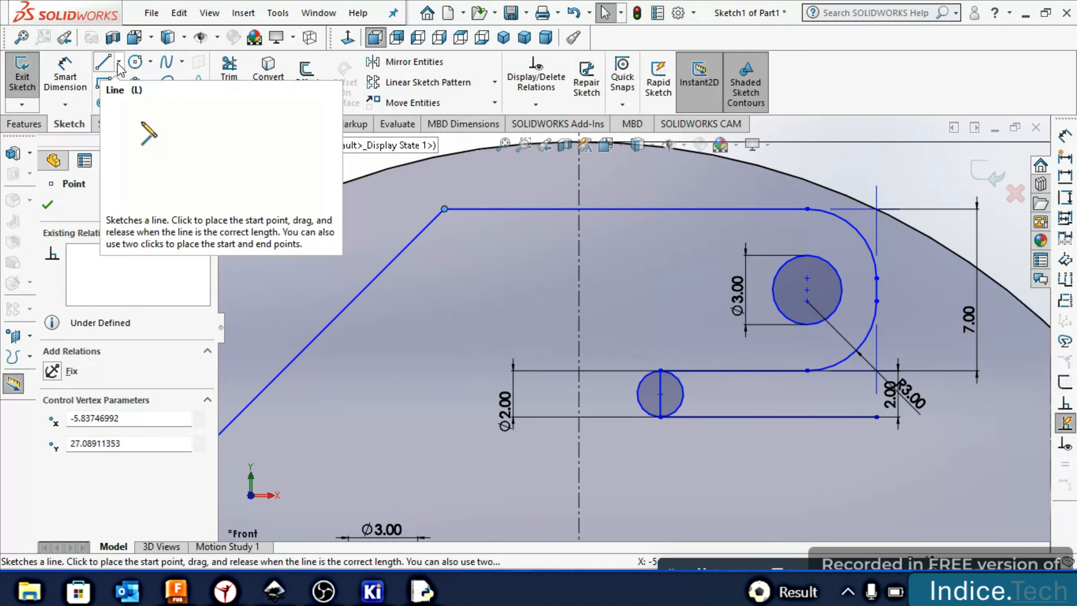
Dimension the angle between the slanted line and the profile's upper horizontal line, accepting the proposed value
click(65, 72)
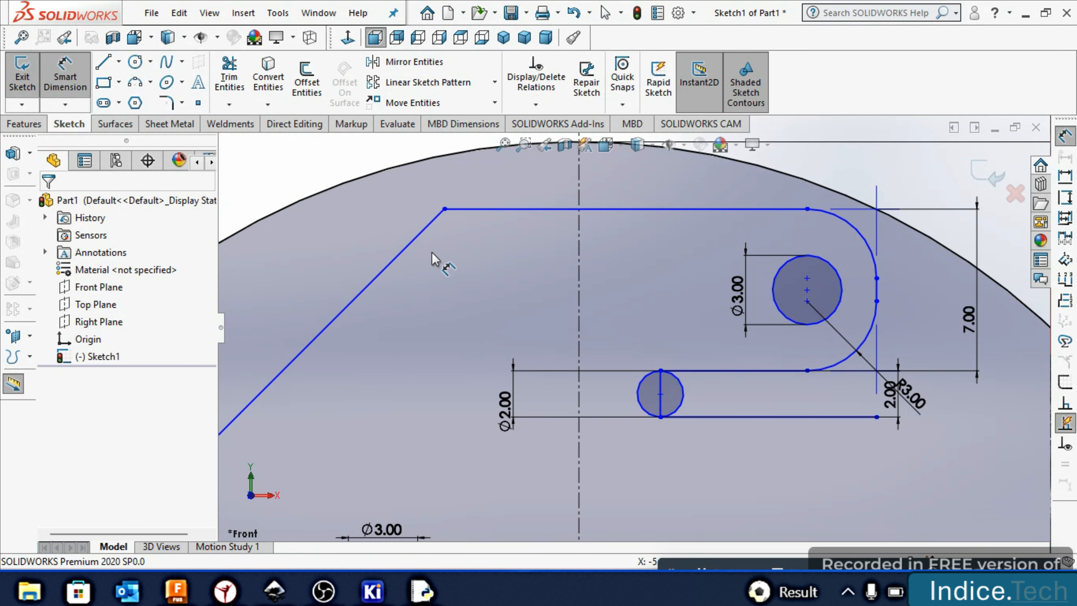
click(425, 229)
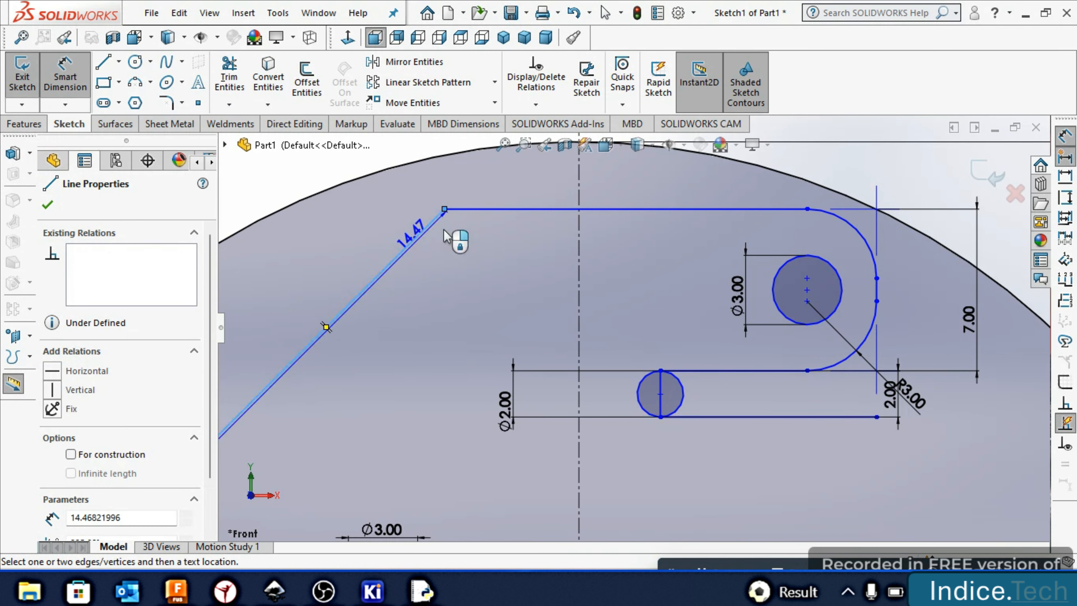
click(503, 209)
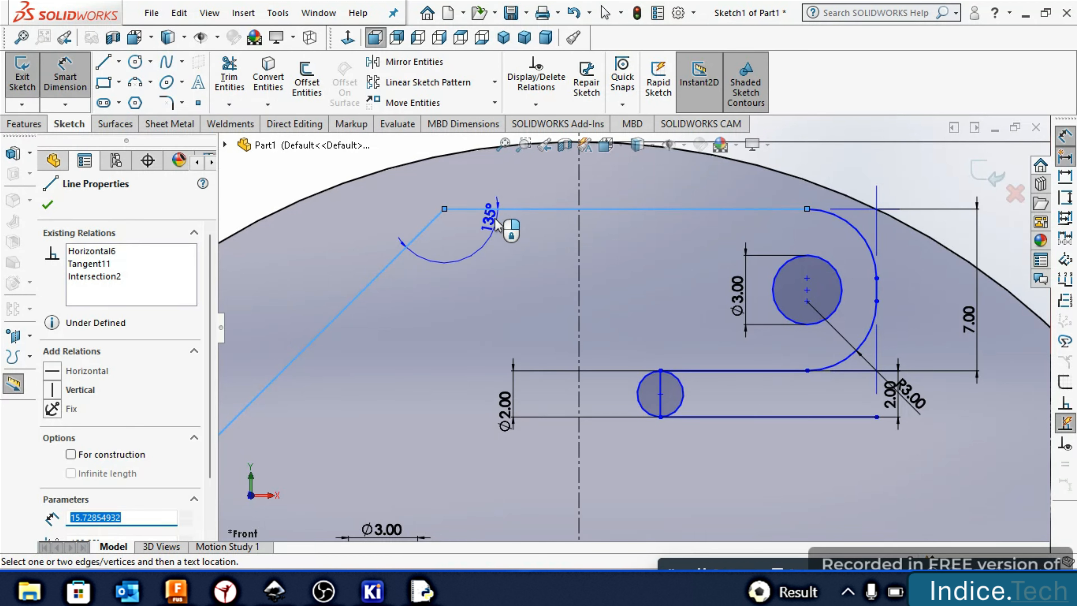
click(503, 232)
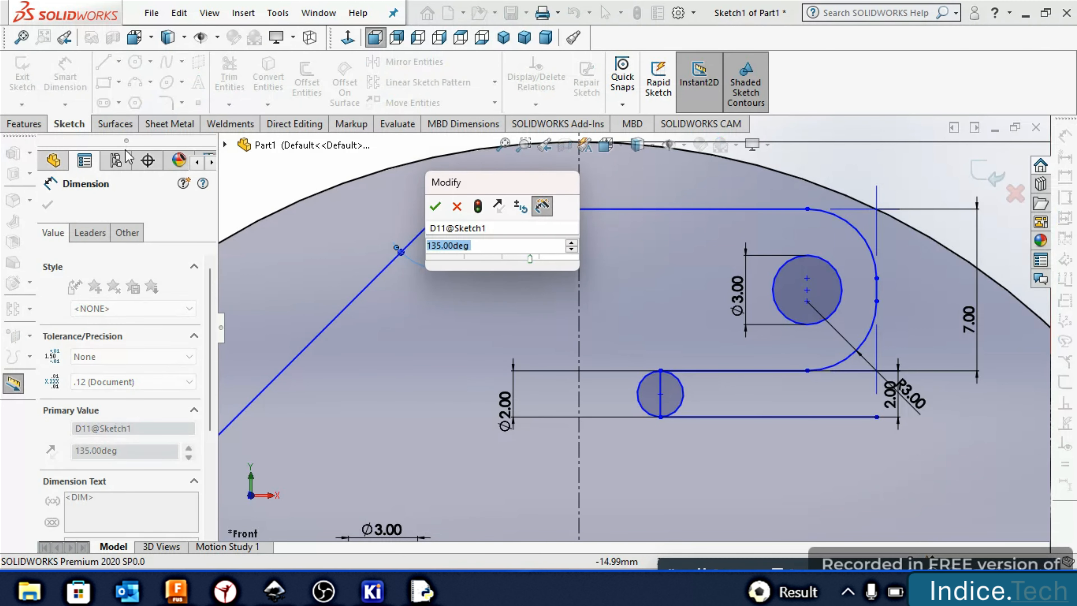
key(Return)
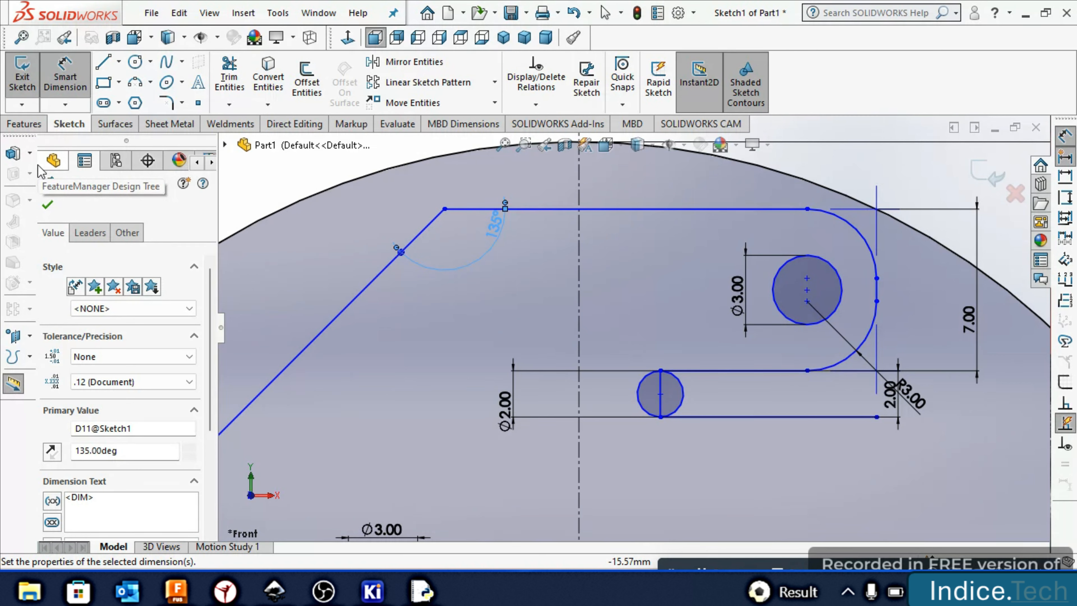
Round the corner between the slanted line and the upper horizontal line with a 7 mm sketch fillet
click(172, 101)
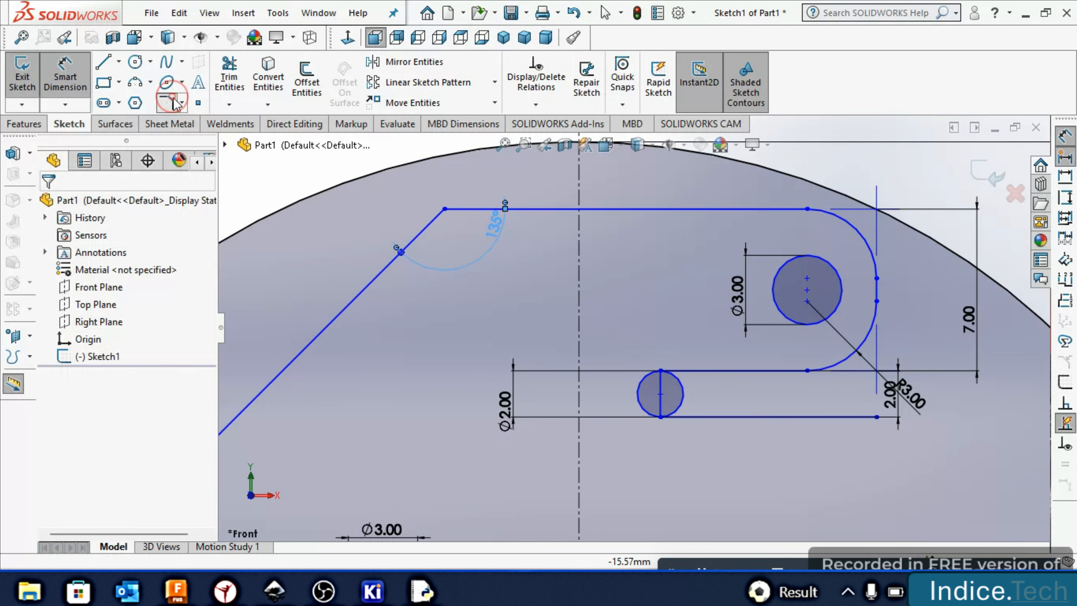
click(445, 212)
right_click(444, 212)
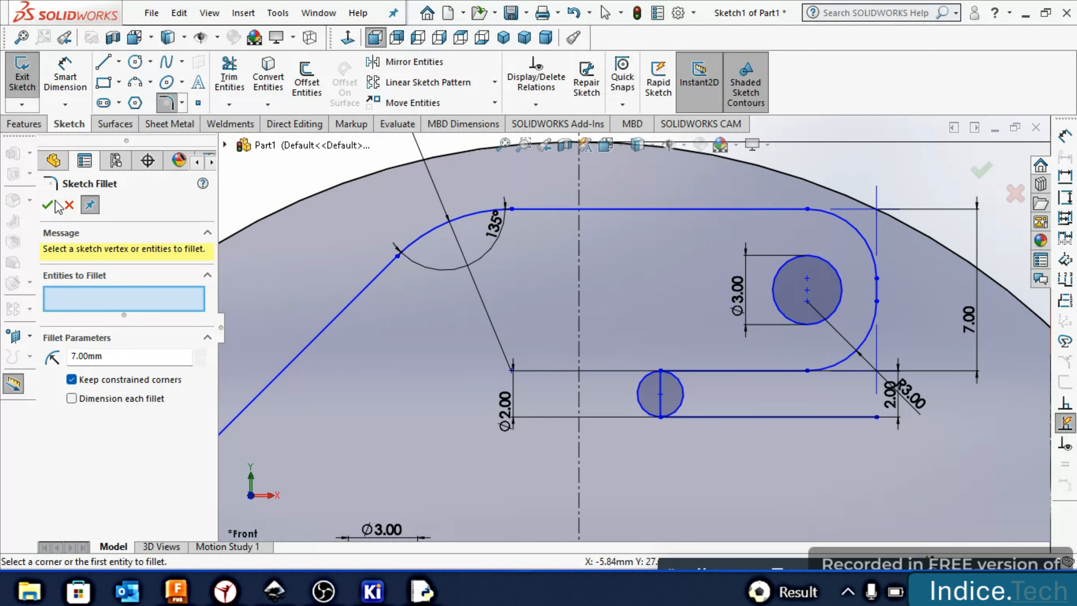
Set the horizontal distance between the centres of the small 2 mm circle and the 3 mm circle to 8 mm
click(47, 206)
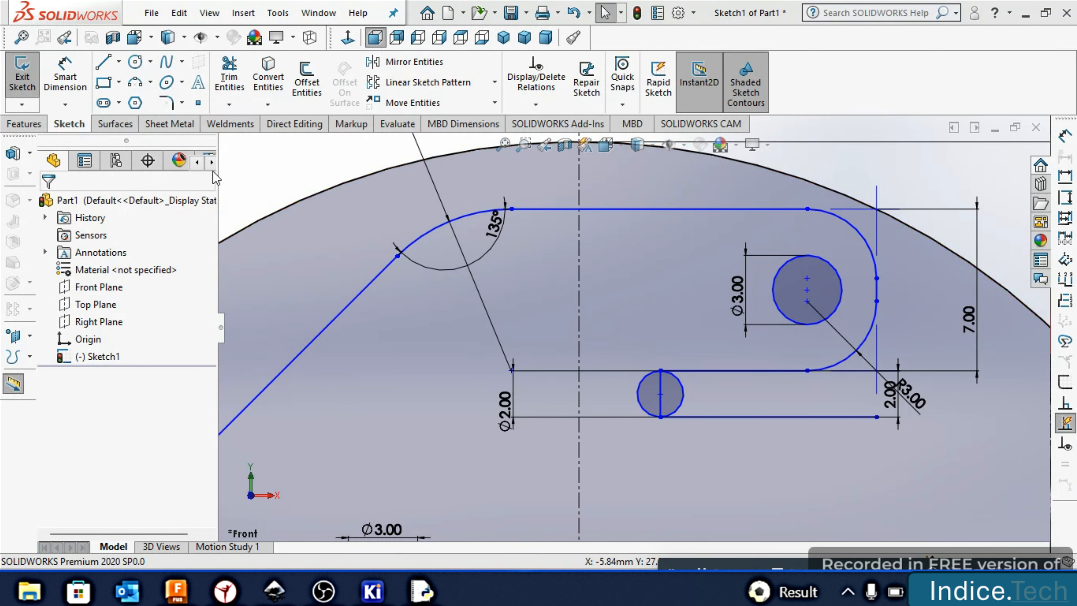
click(68, 78)
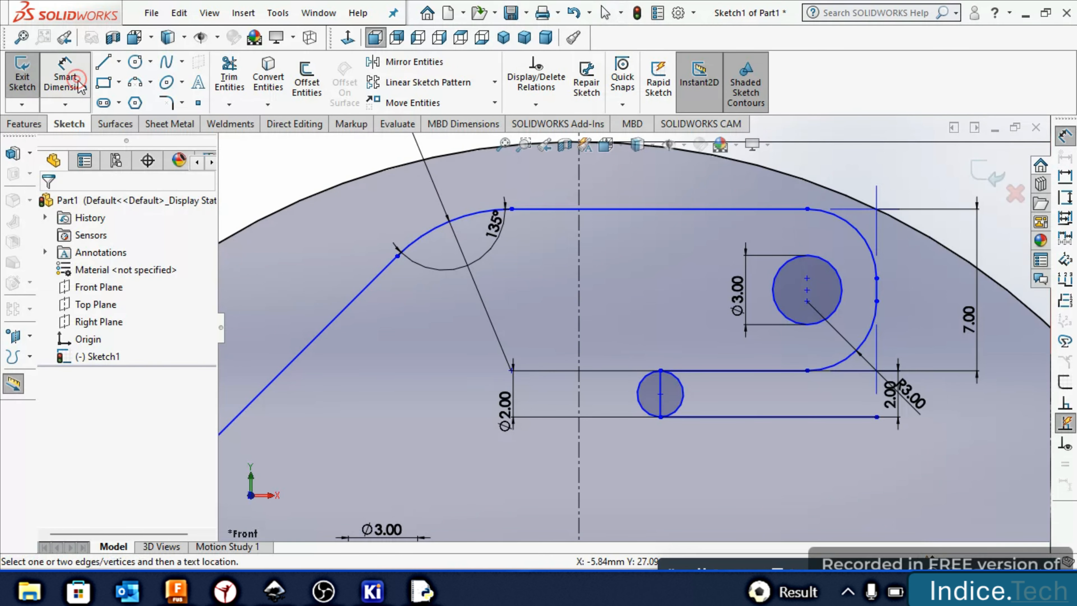
click(660, 395)
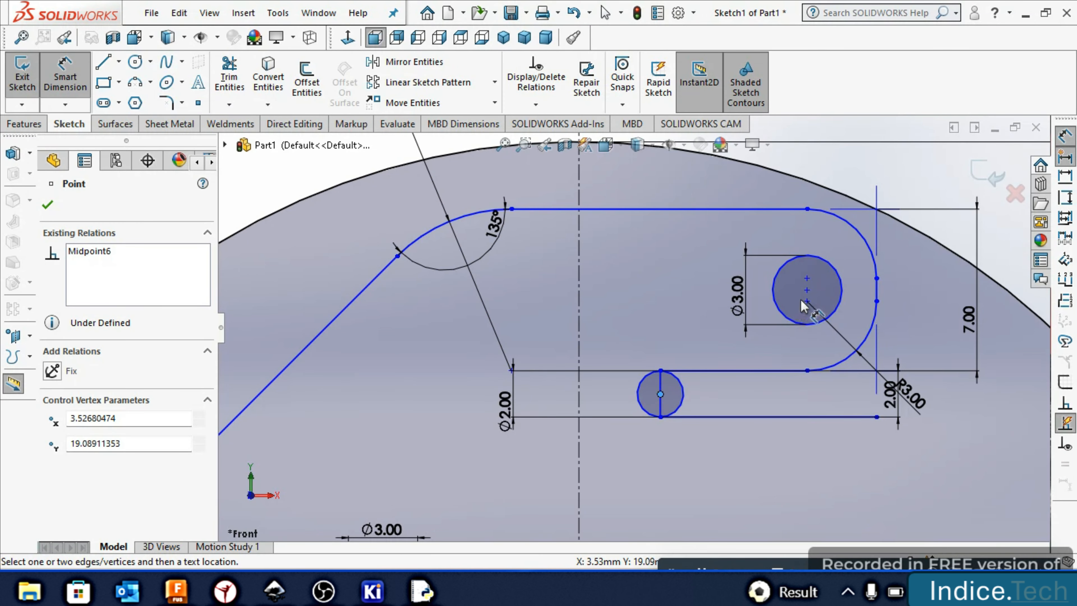
click(806, 291)
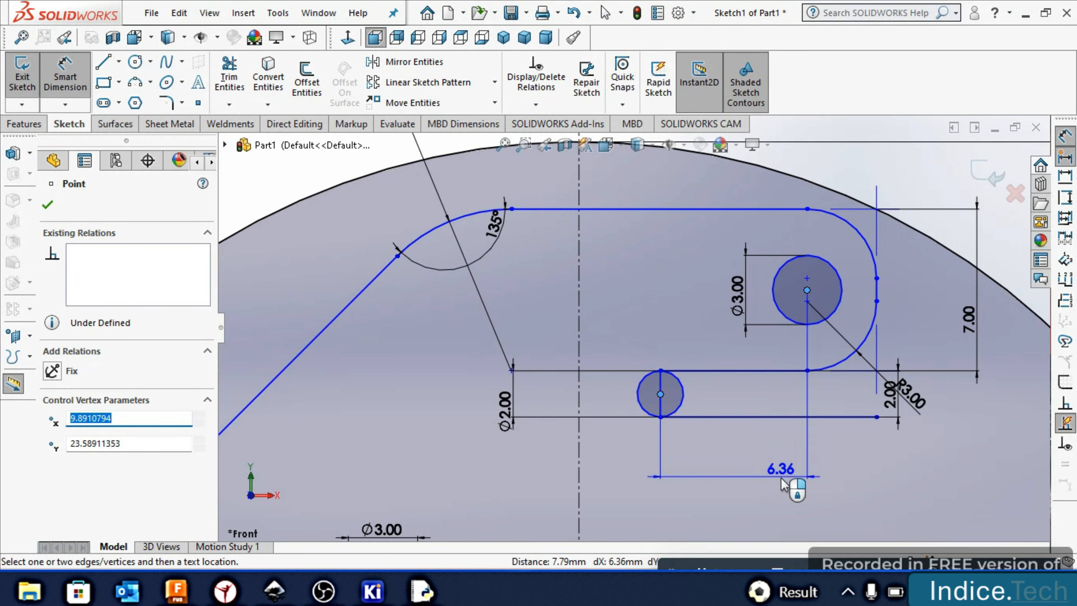
click(782, 483)
text(8)
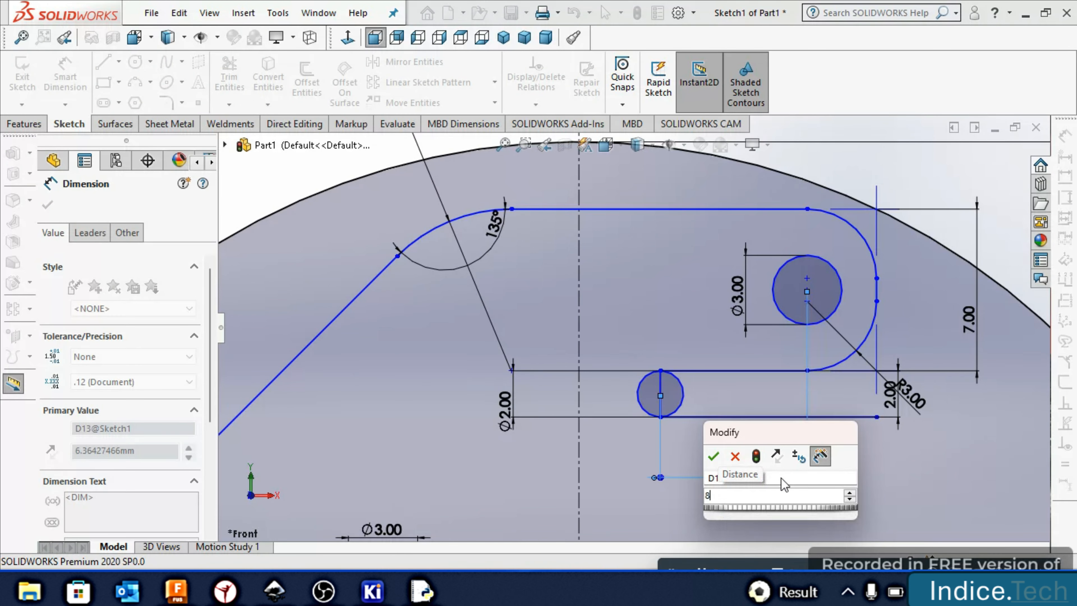
key(Return)
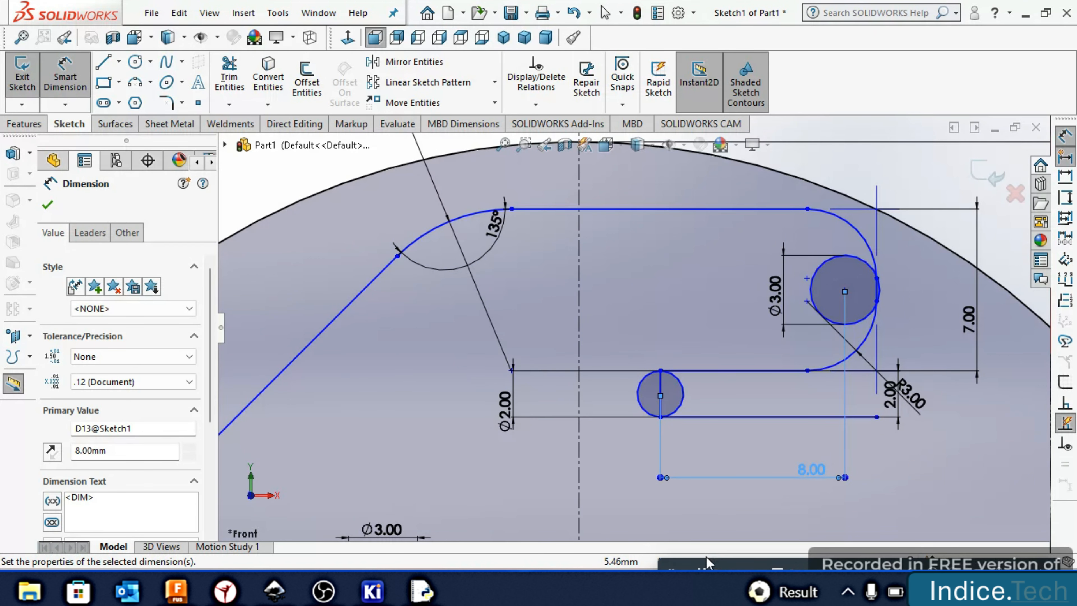
Set the vertical distance from the centre of the rounded end's 3 mm circle to the horizontal centreline to 23 mm
scroll(612, 291, up, 5)
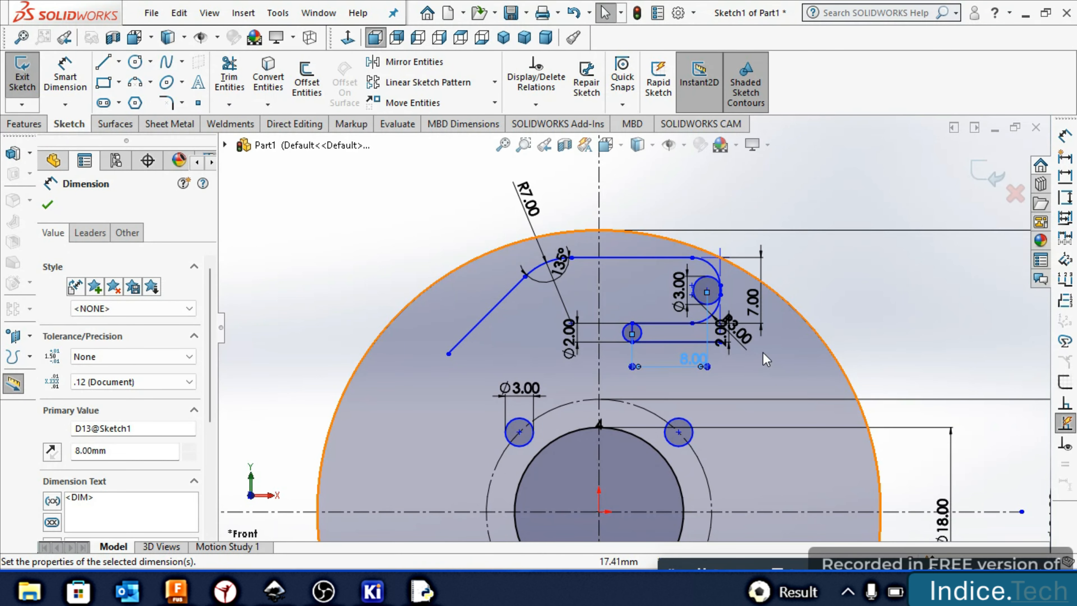
scroll(765, 360, down, 5)
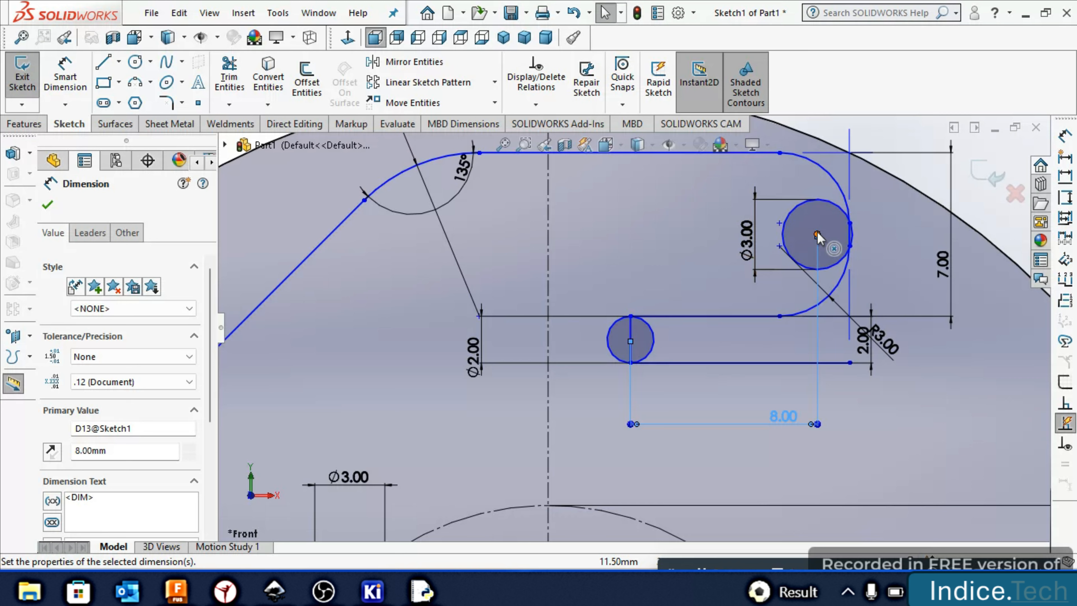
click(65, 77)
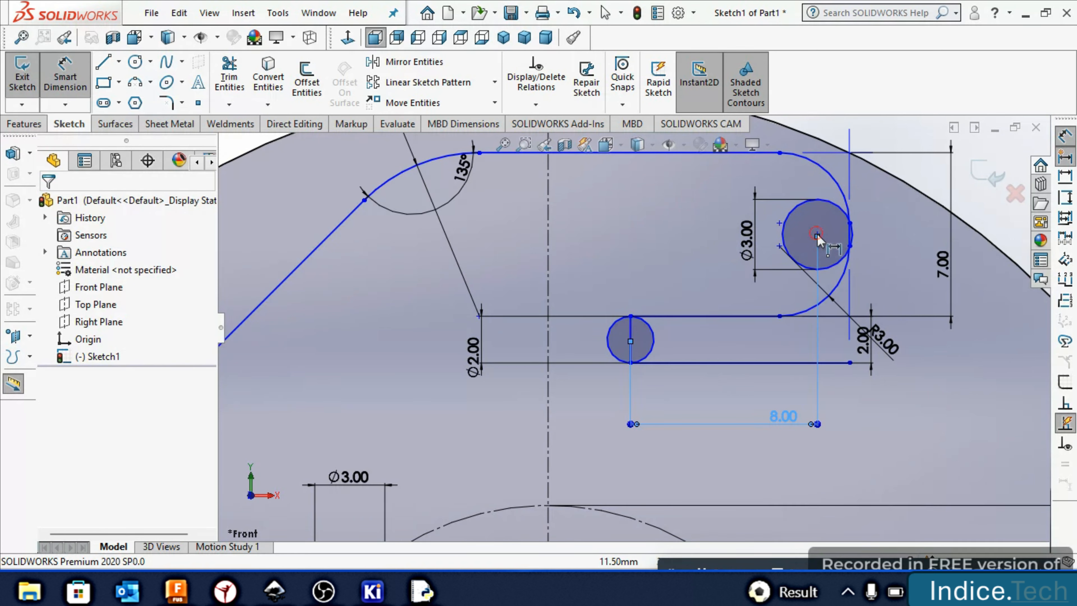
key(Escape)
drag(816, 232, 817, 234)
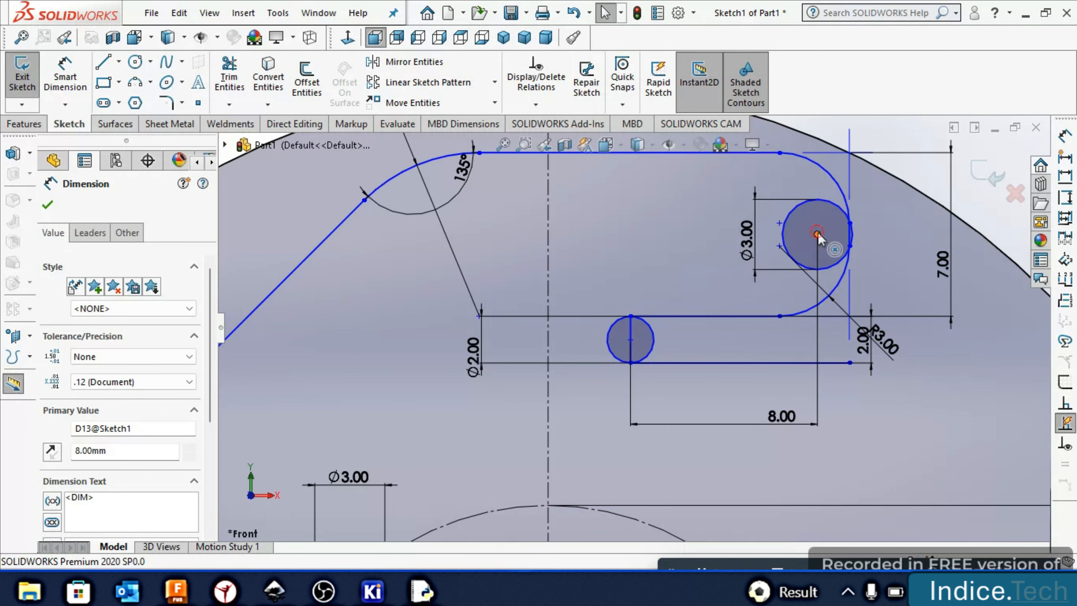
click(816, 235)
click(83, 95)
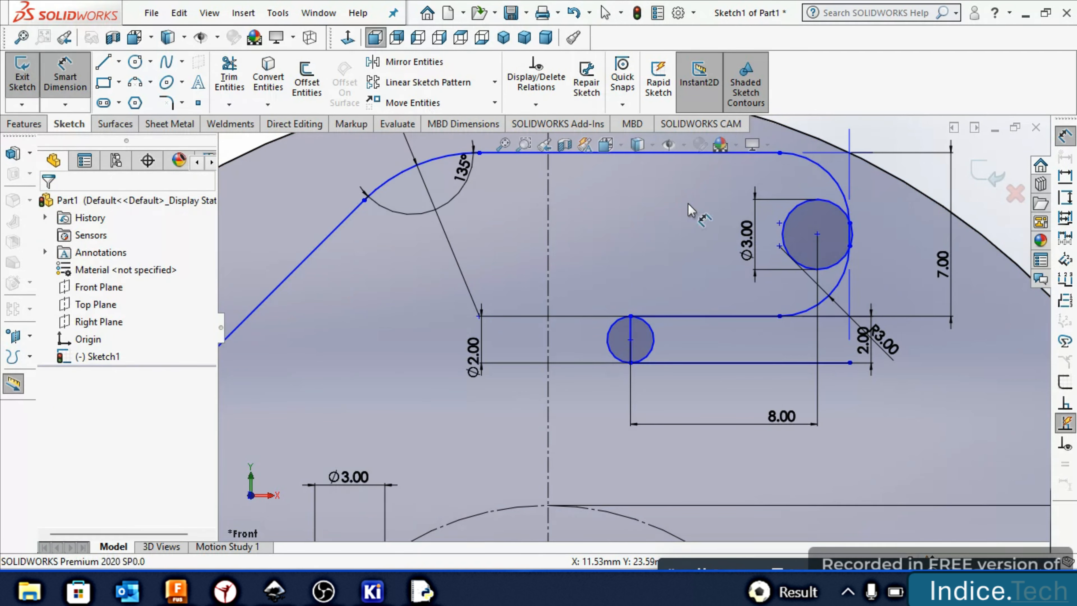
click(817, 234)
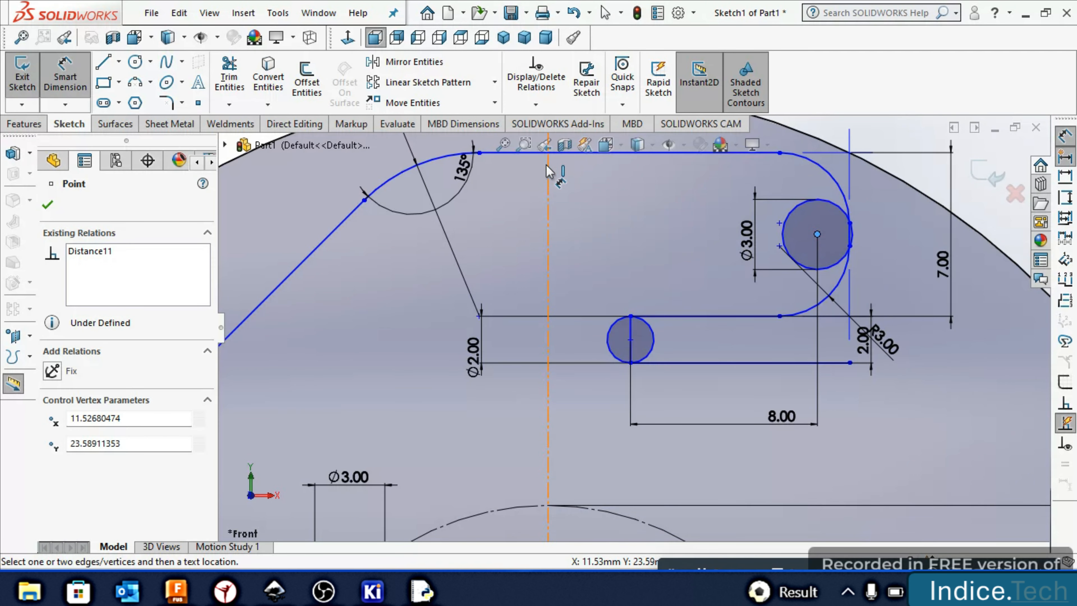
key(shift+z)
key(z)
key(z)
key(z)
key(z)
key(z)
key(z)
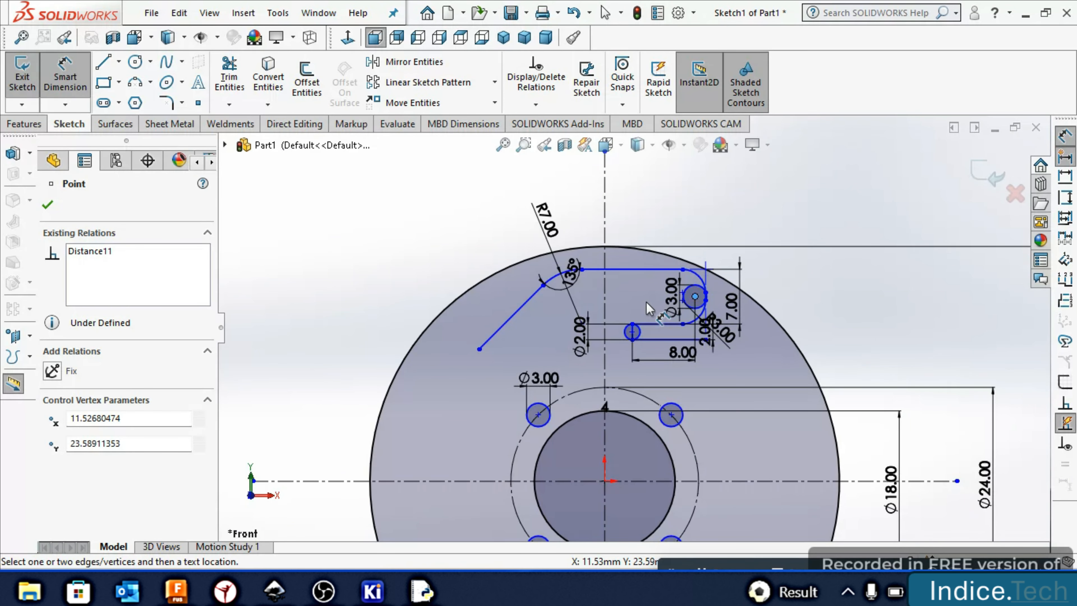
click(764, 481)
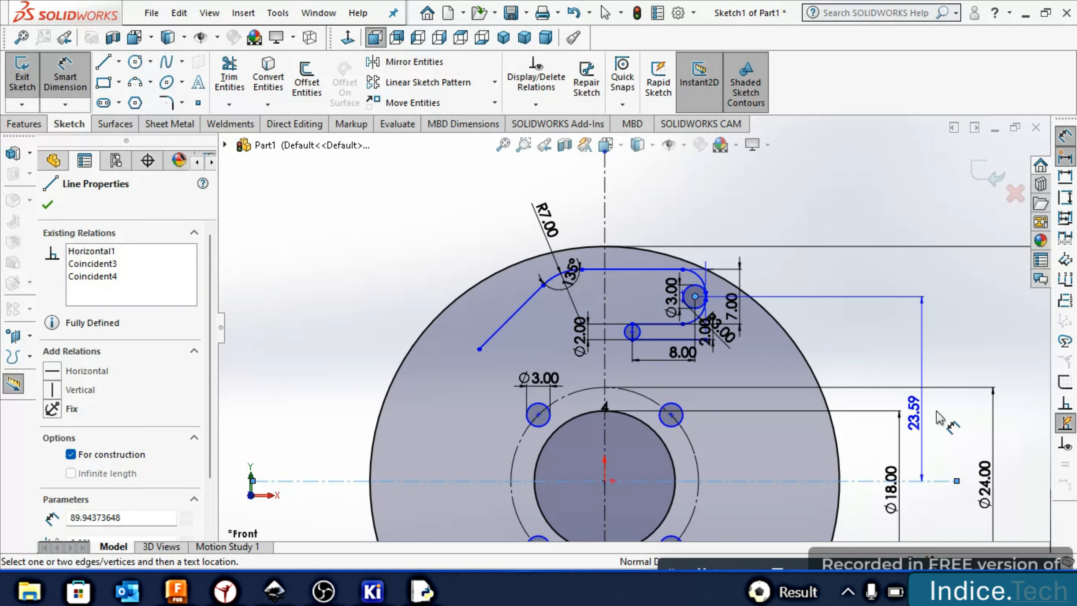
click(966, 406)
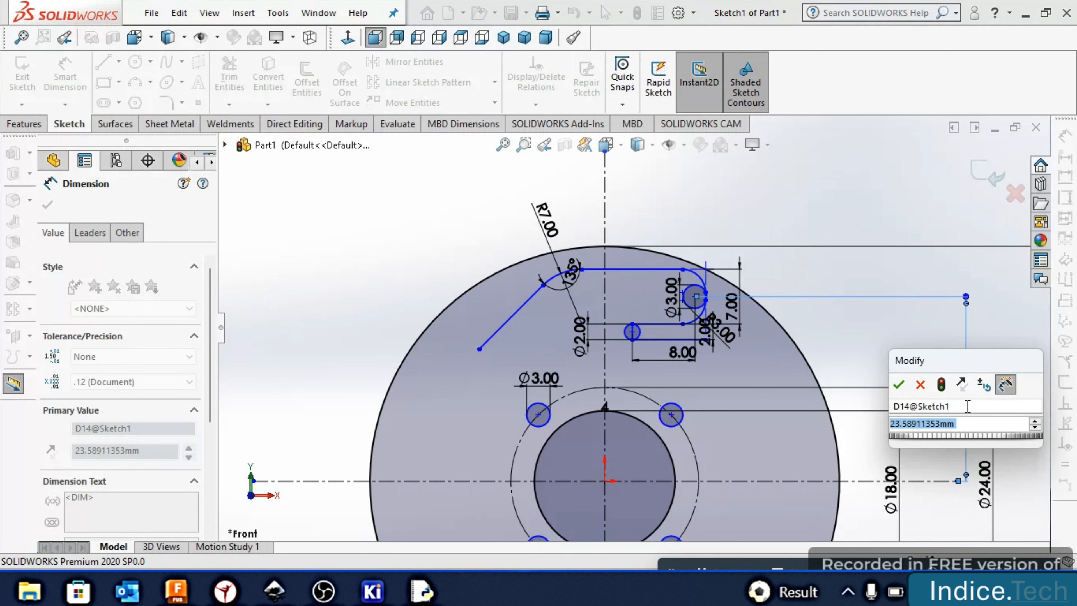
text(23)
key(Return)
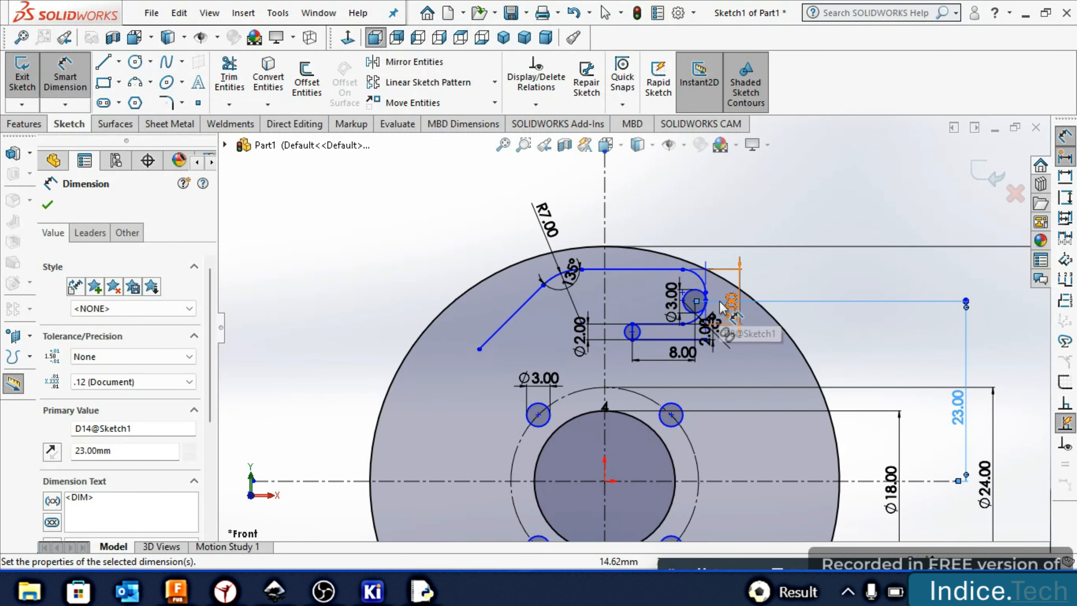
Undo the last two sketch changes
key(ctrl+z)
key(ctrl+z)
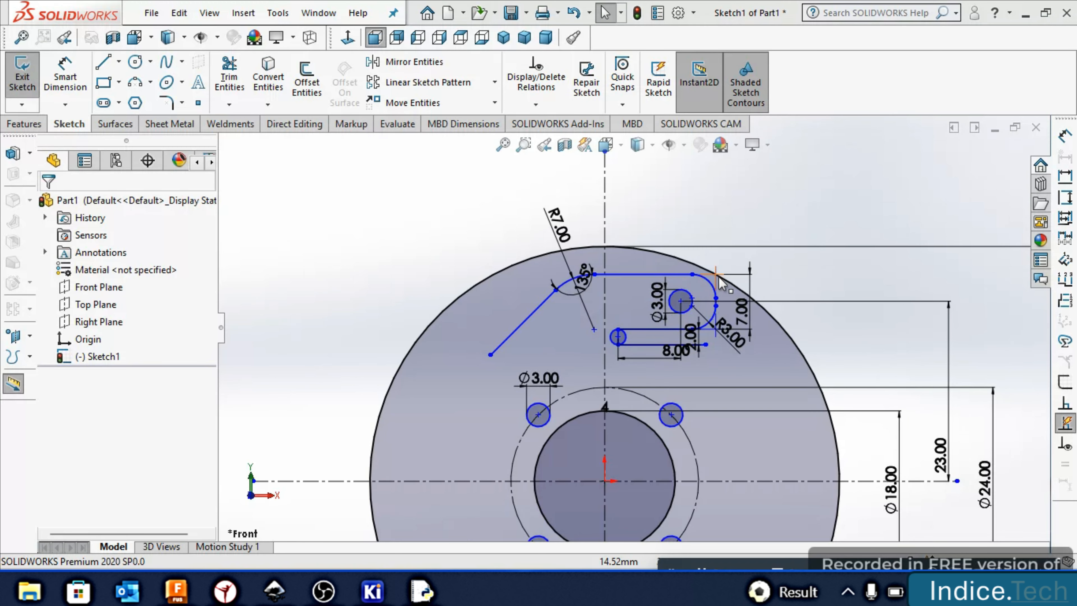
Delete the short vertical line inside the 2 mm circle at the end of the profile's lower slot
click(792, 274)
key(shift+z)
key(shift+z)
key(shift+z)
key(shift+z)
key(shift+z)
key(shift+z)
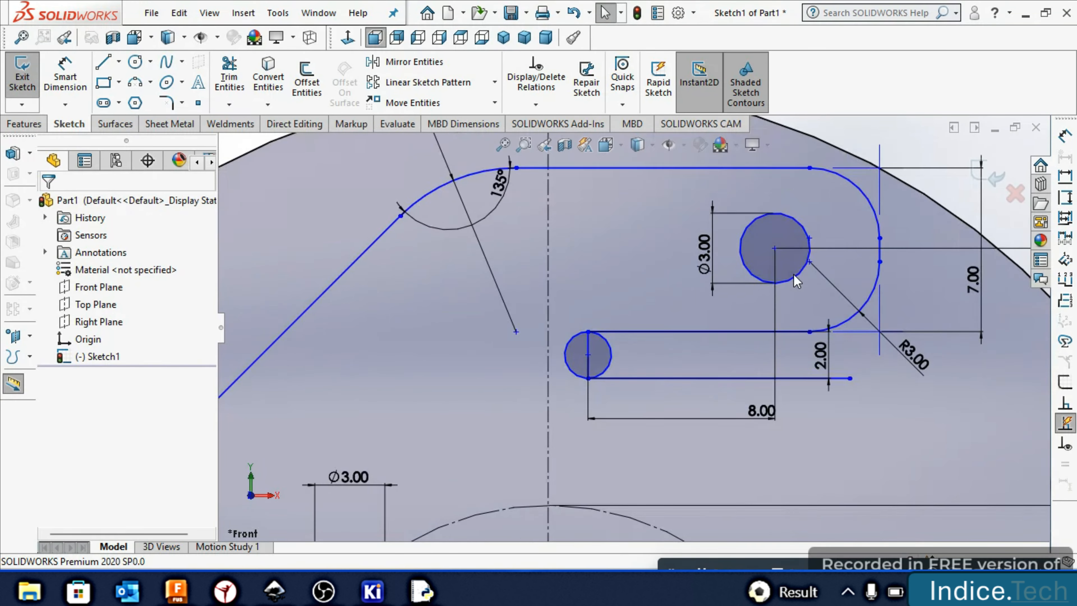
click(588, 344)
key(Delete)
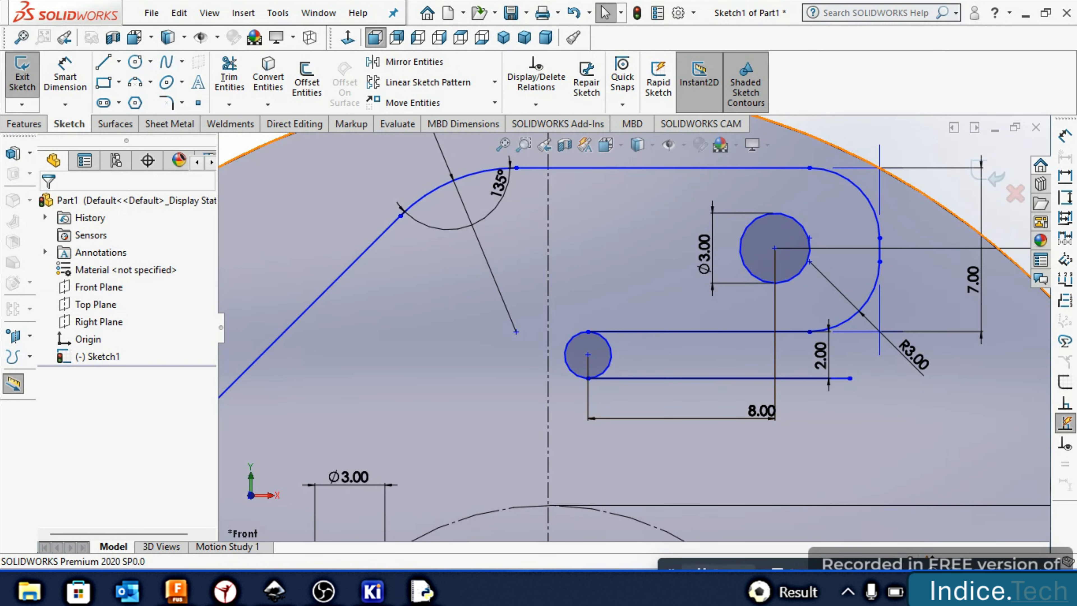
click(494, 83)
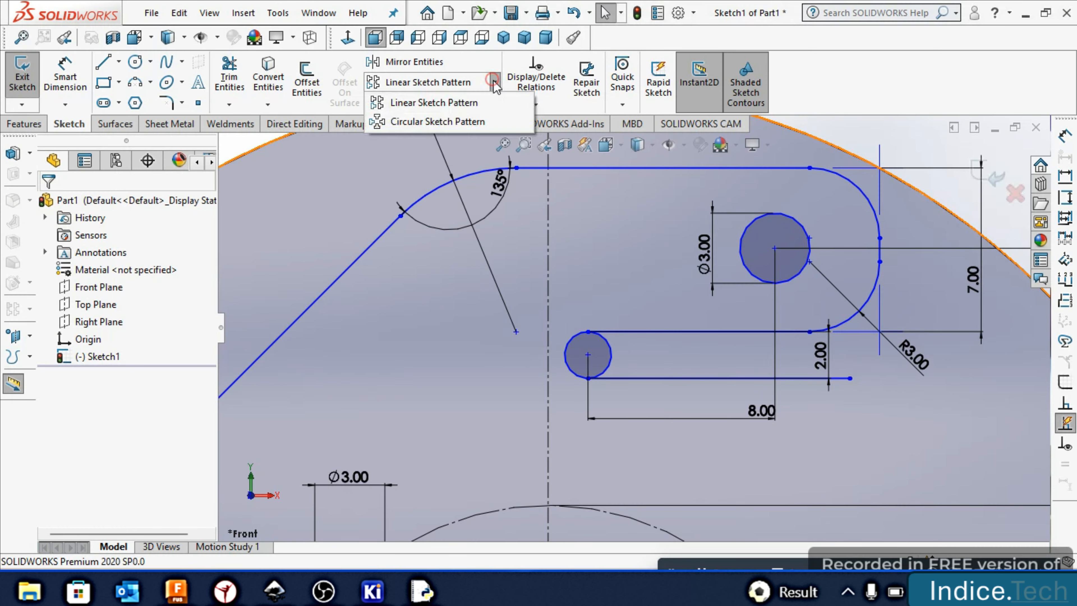
click(481, 122)
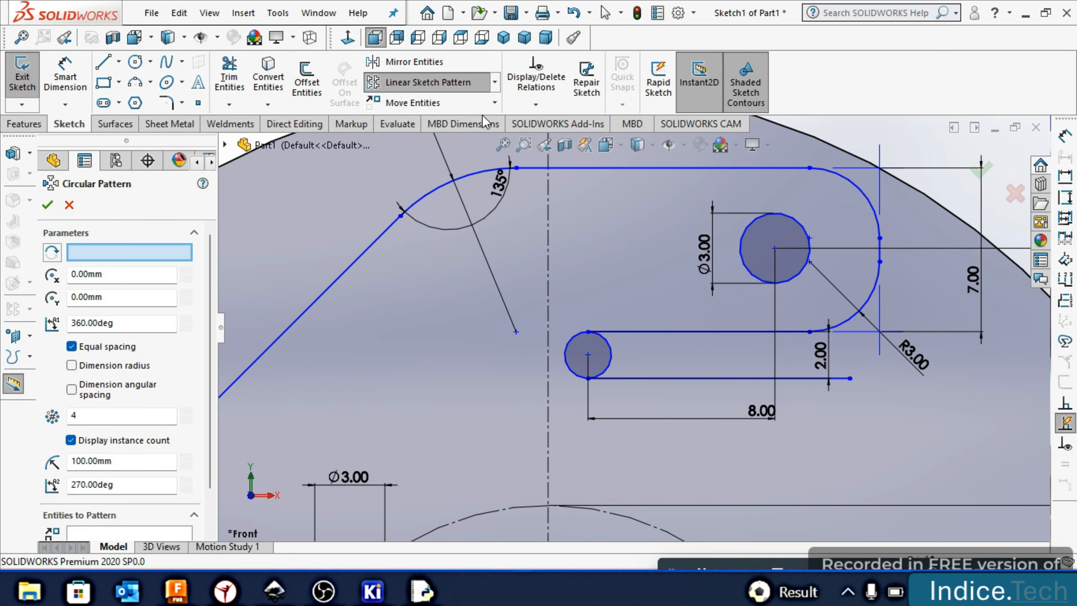
click(383, 245)
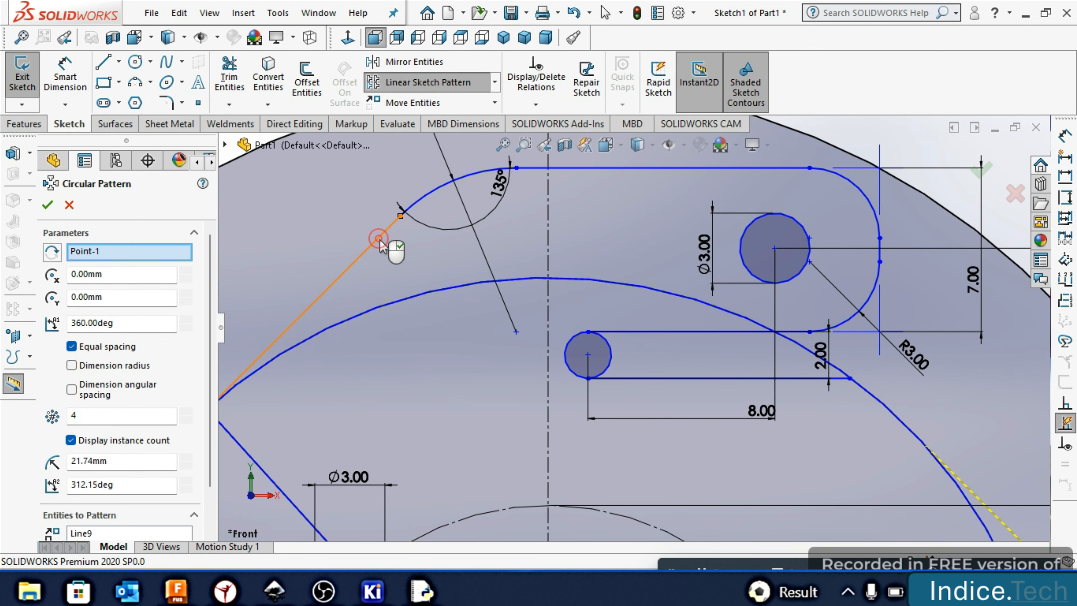
click(435, 196)
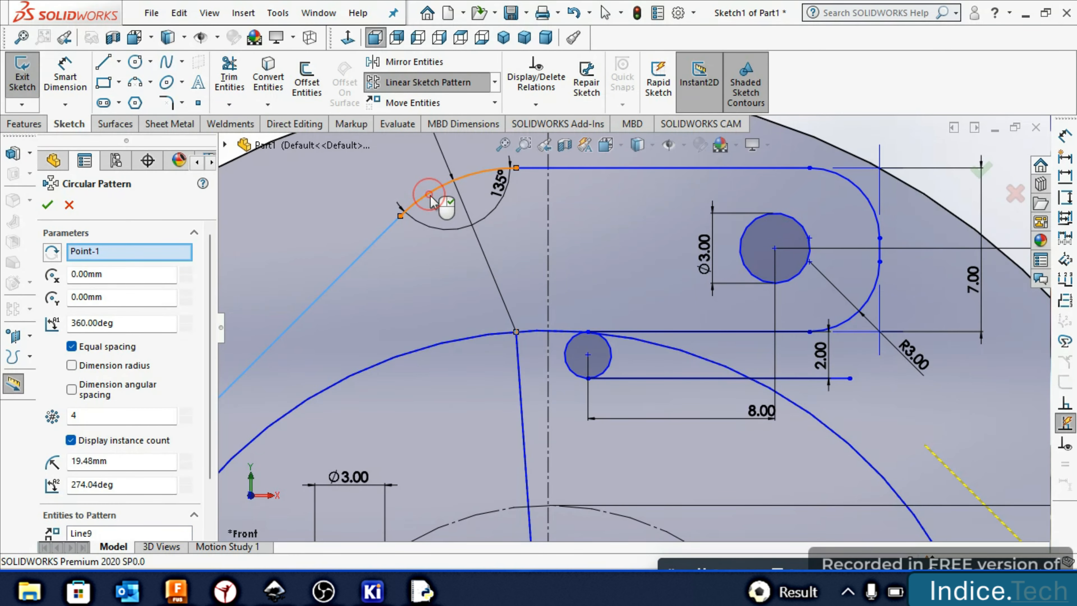
click(570, 168)
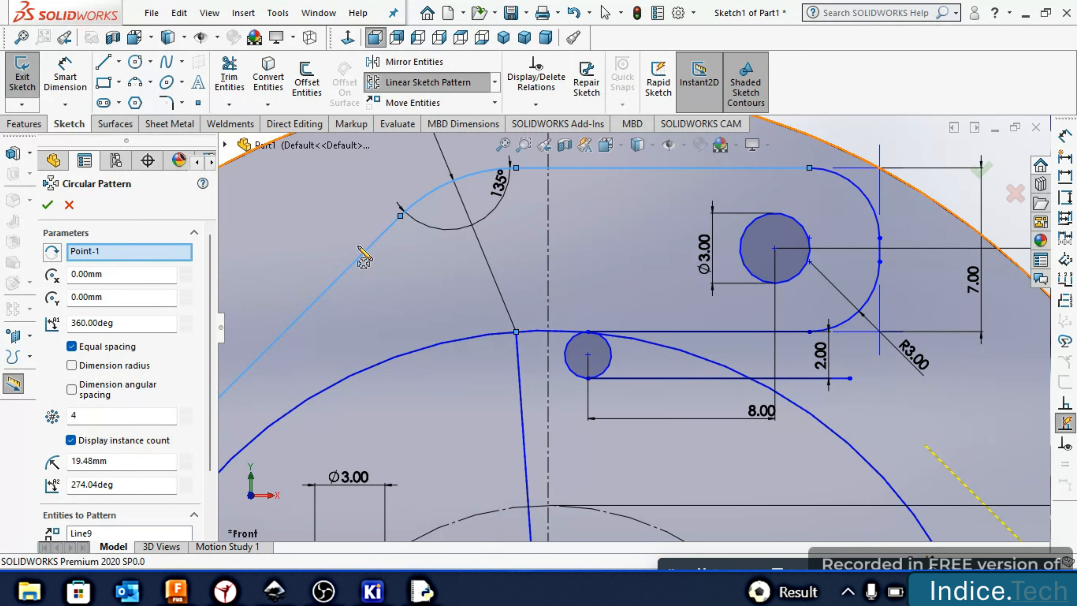
click(68, 205)
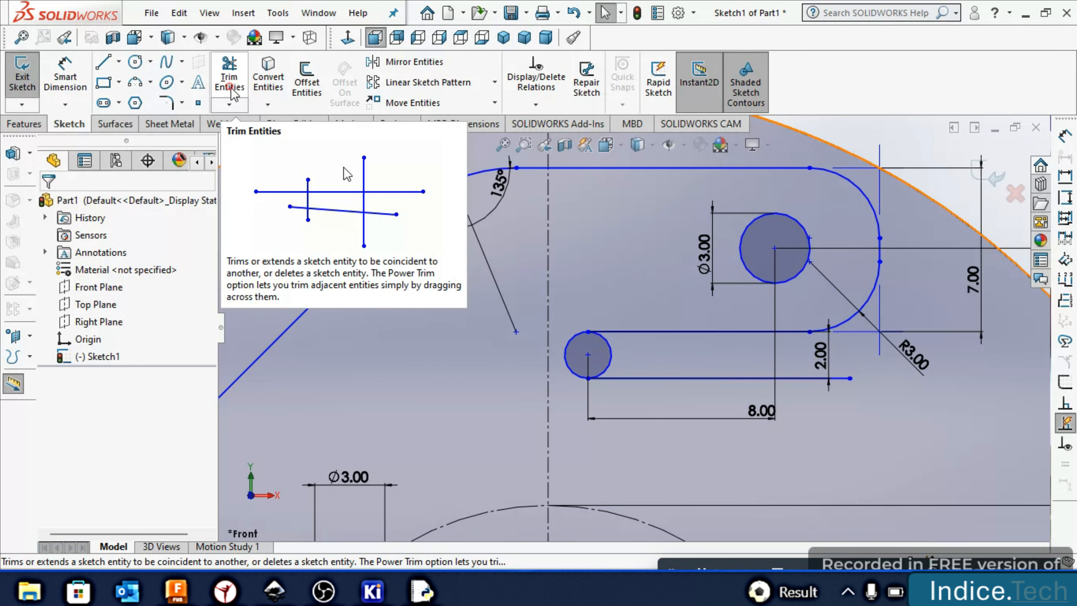
Trim away the inner half of the 2 mm circle so a semicircular arc joins the two lower horizontal lines
click(229, 77)
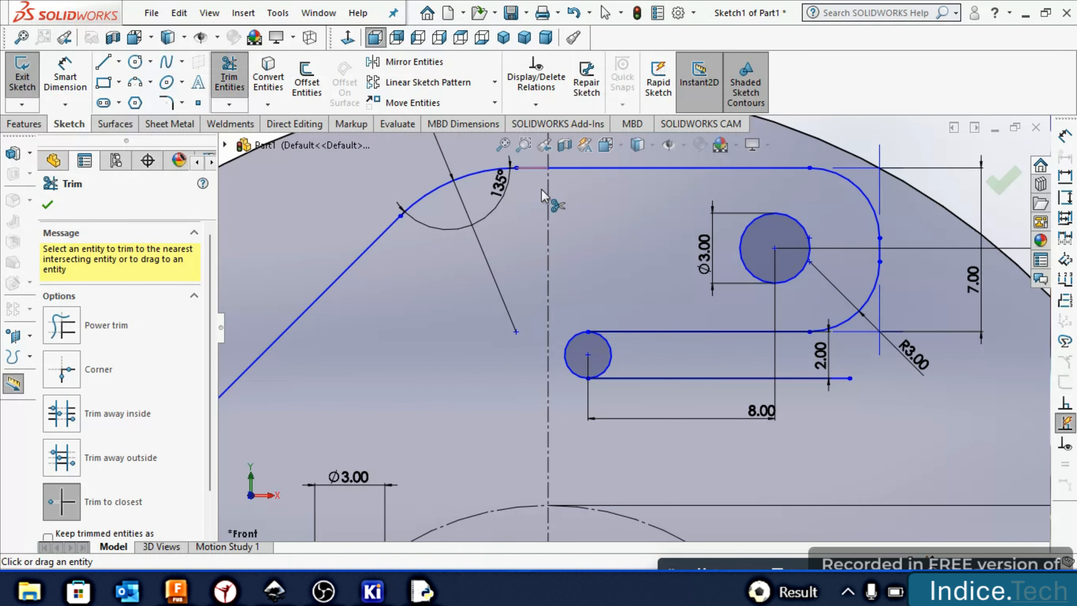
click(608, 348)
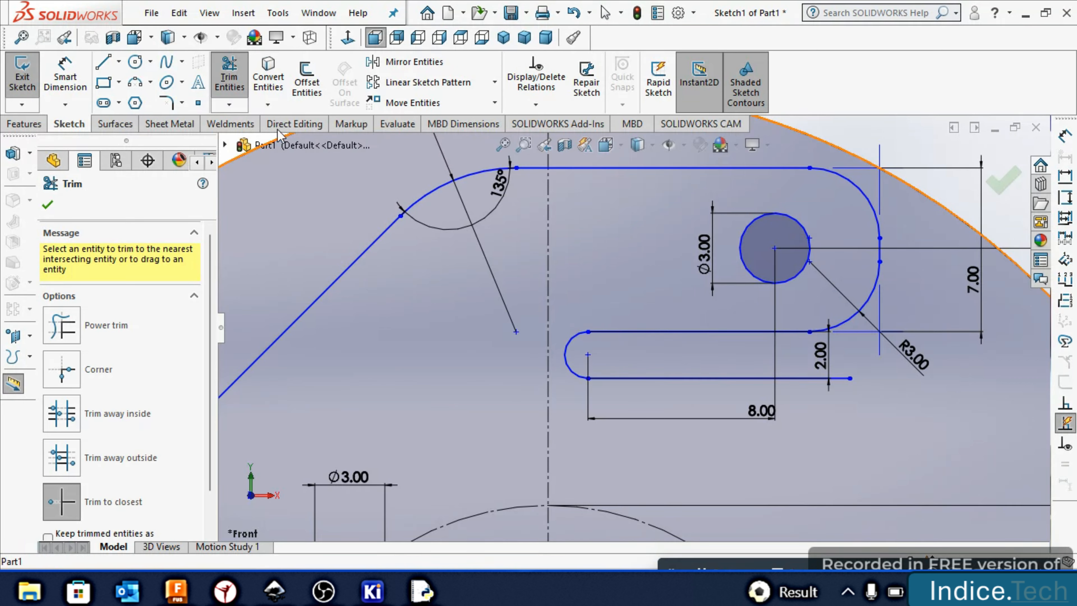
click(232, 90)
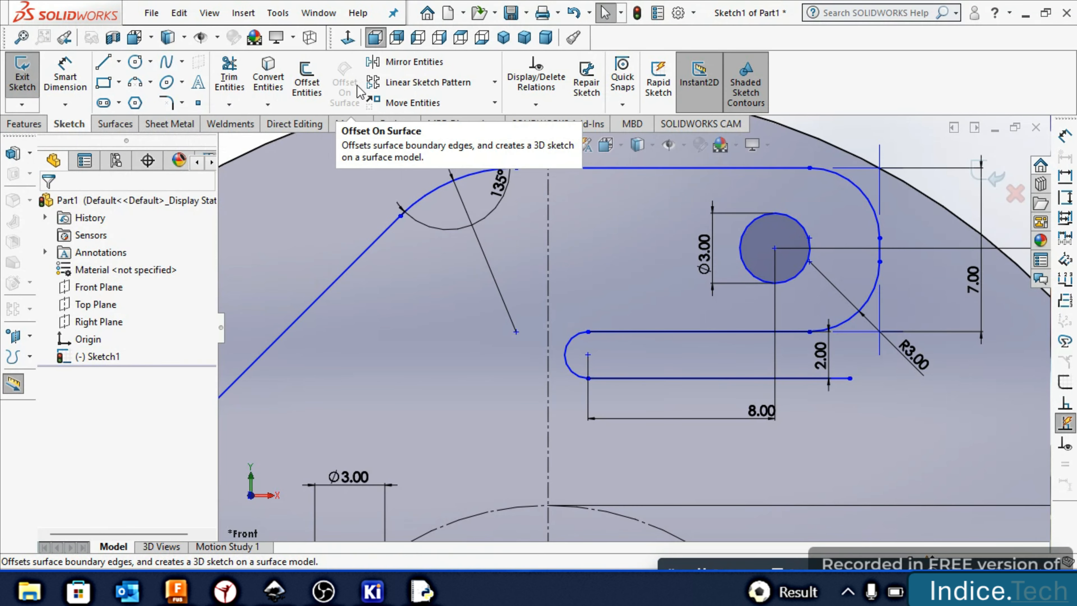
Start a circular sketch pattern about the origin and select the roller-mount profile's connected lines and arcs, from slanted line to lowest slot line
click(494, 83)
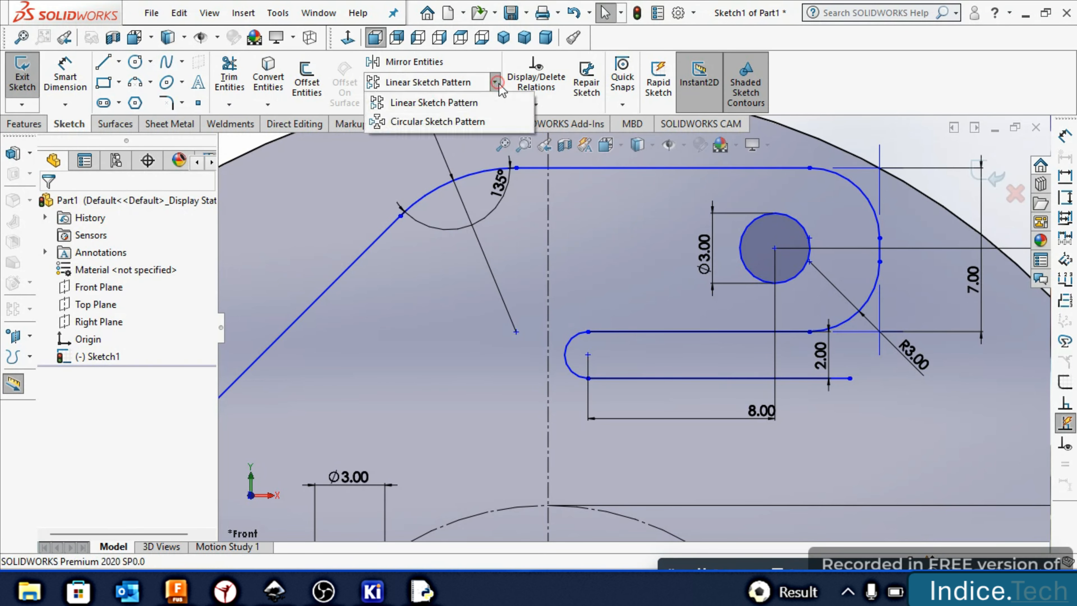
click(485, 121)
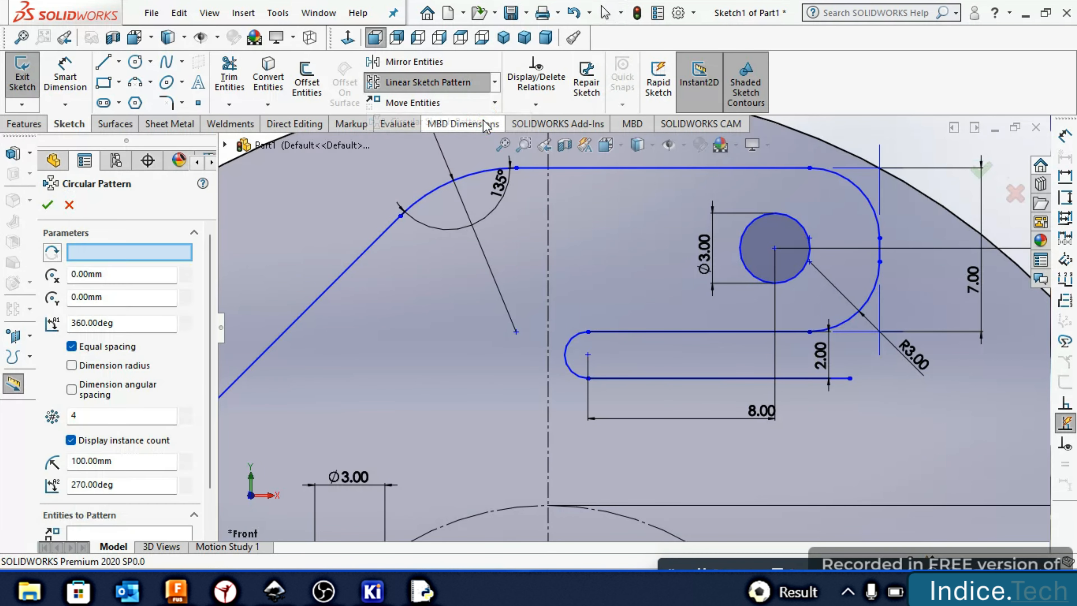
click(397, 221)
click(420, 200)
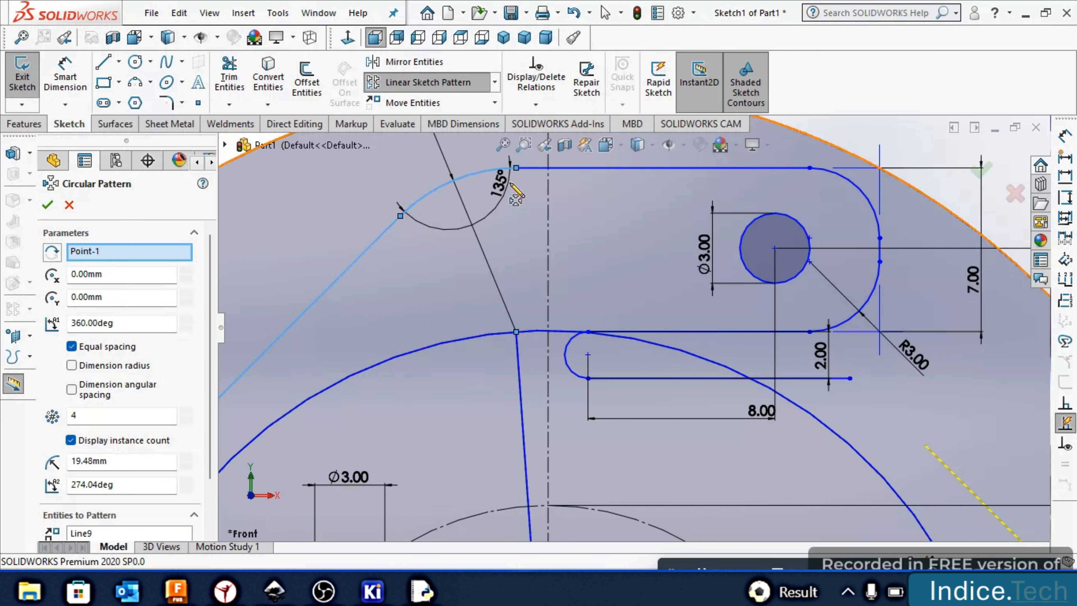
click(568, 168)
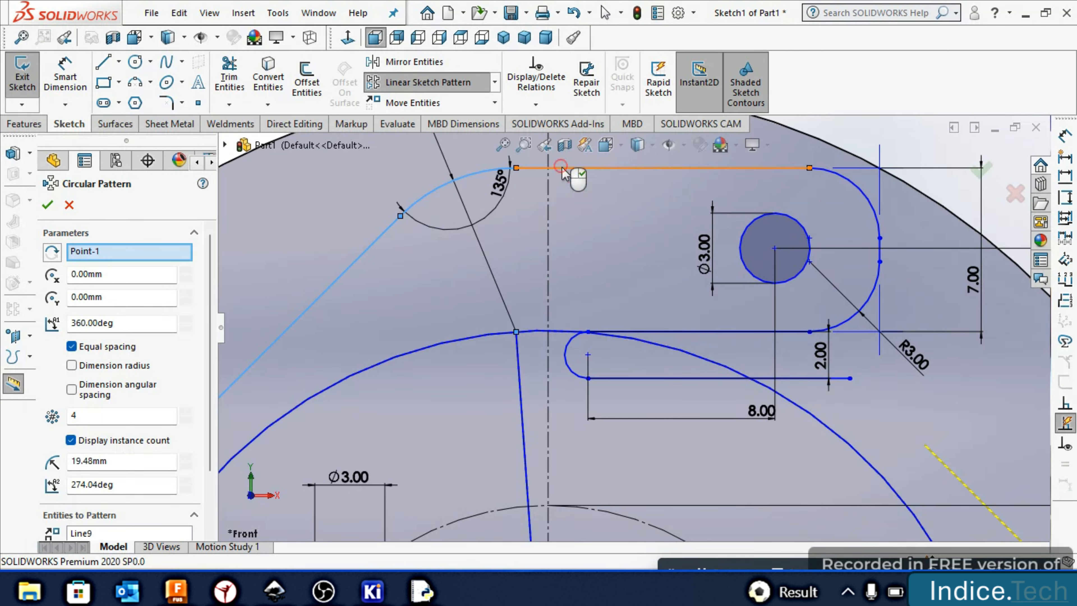
click(846, 177)
click(881, 251)
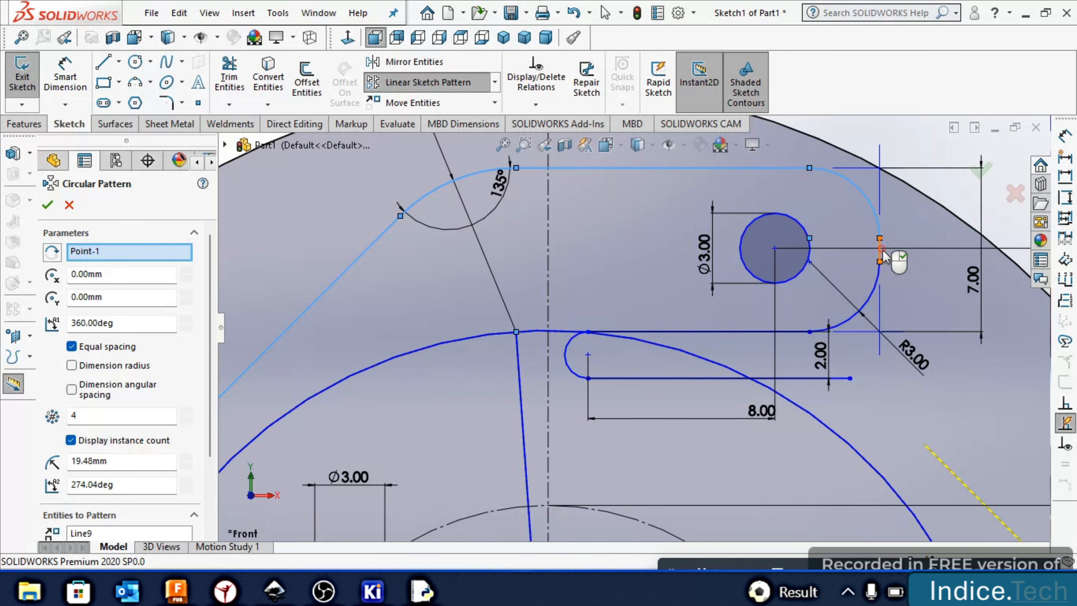
click(875, 284)
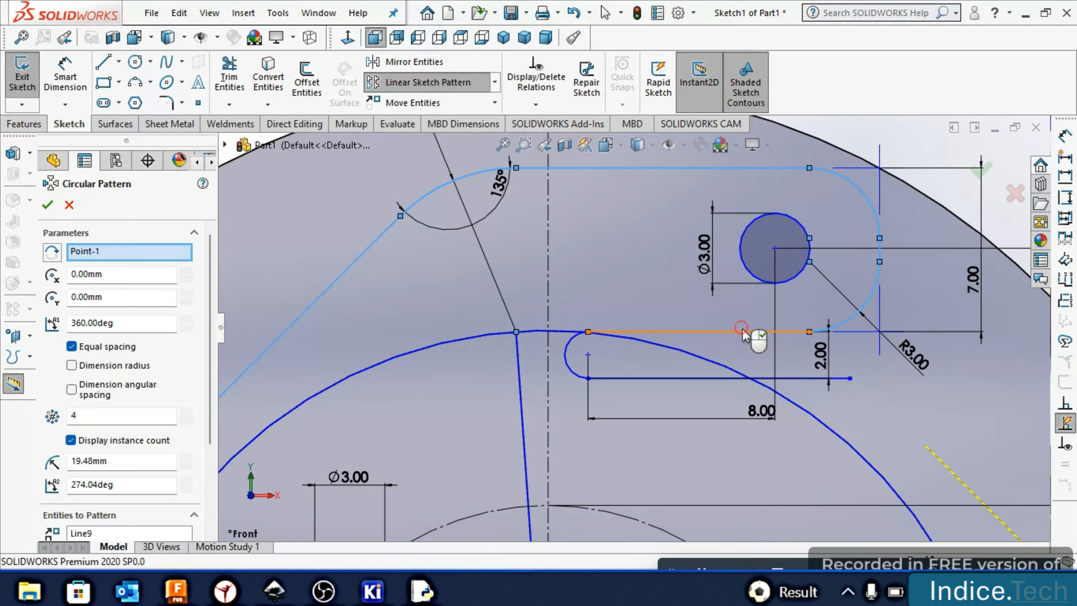
click(753, 332)
click(566, 366)
click(666, 378)
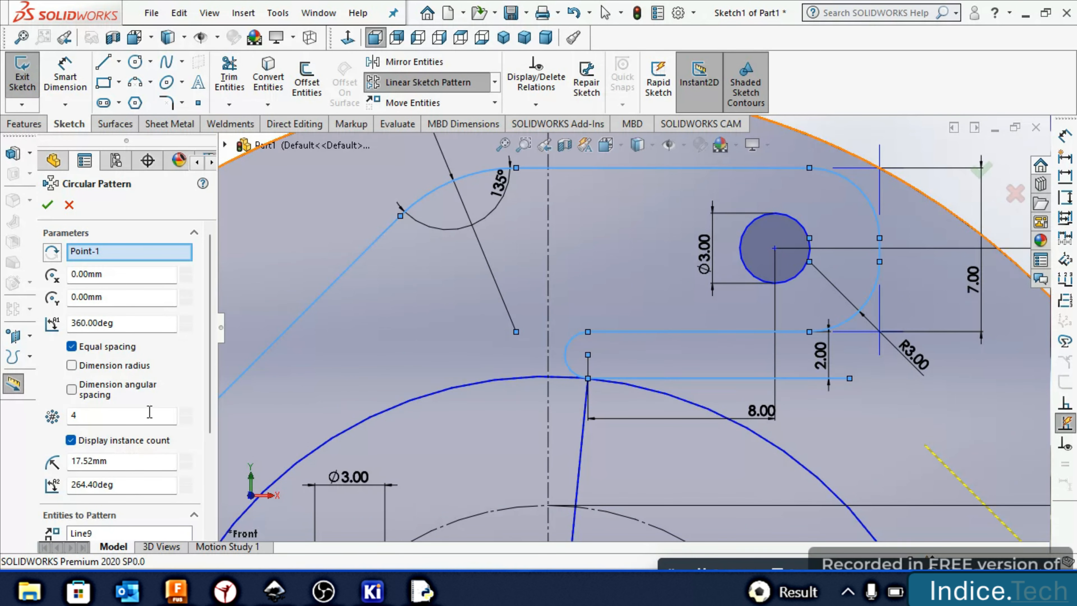
Set the circular pattern to 8 equally spaced instances over 360° and apply it to the profile
click(140, 417)
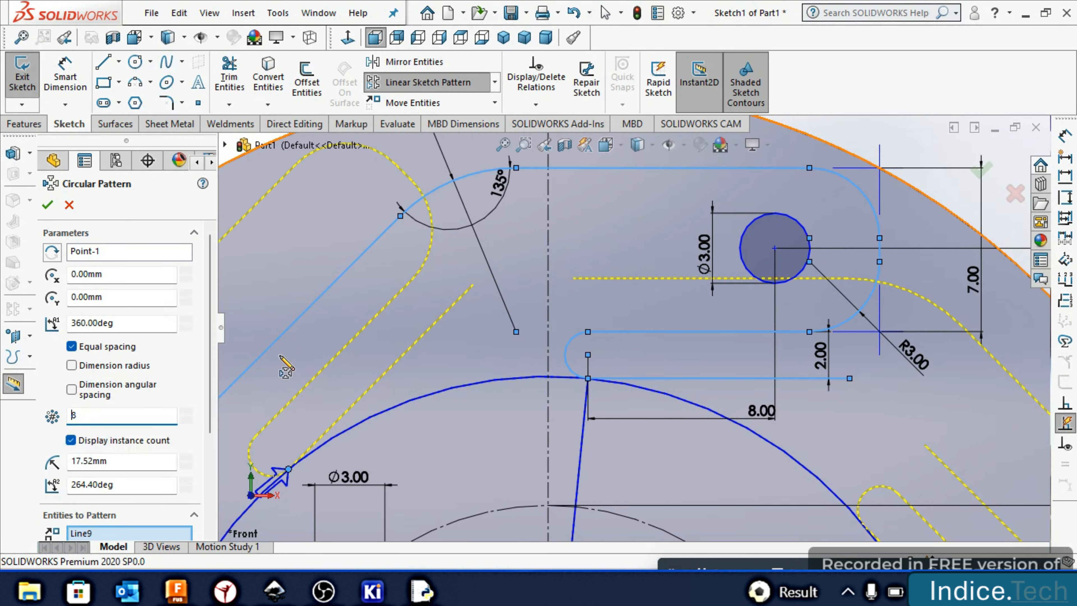
key(f)
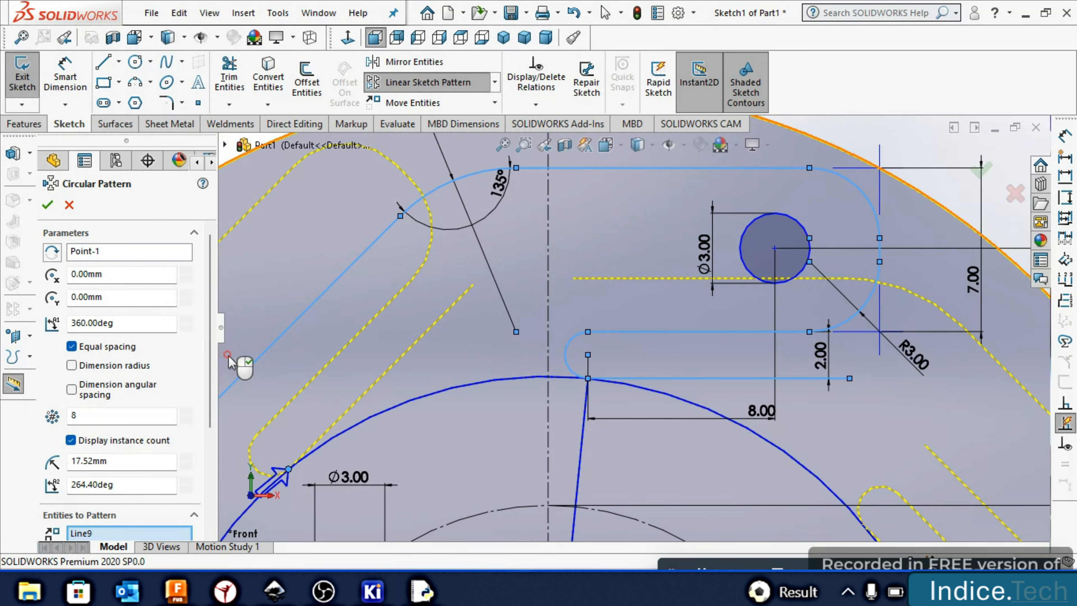
key(f)
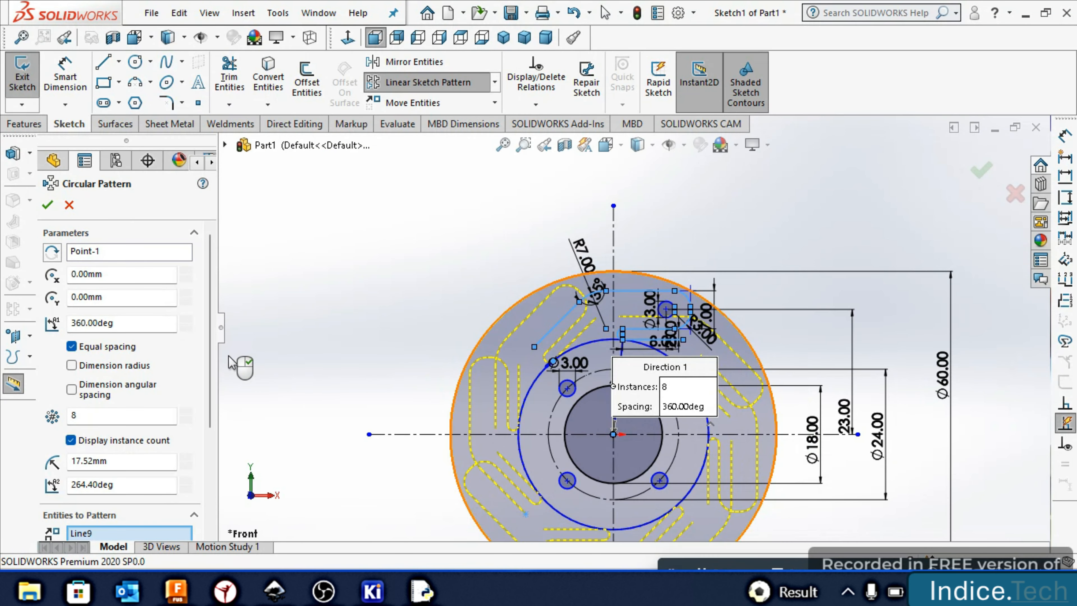
key(z)
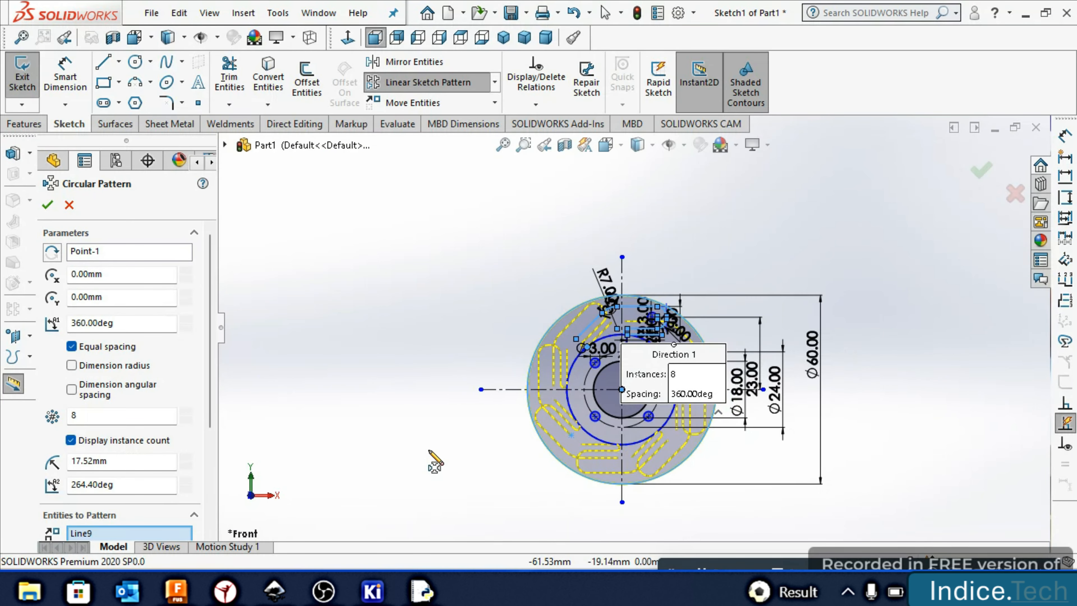
key(f)
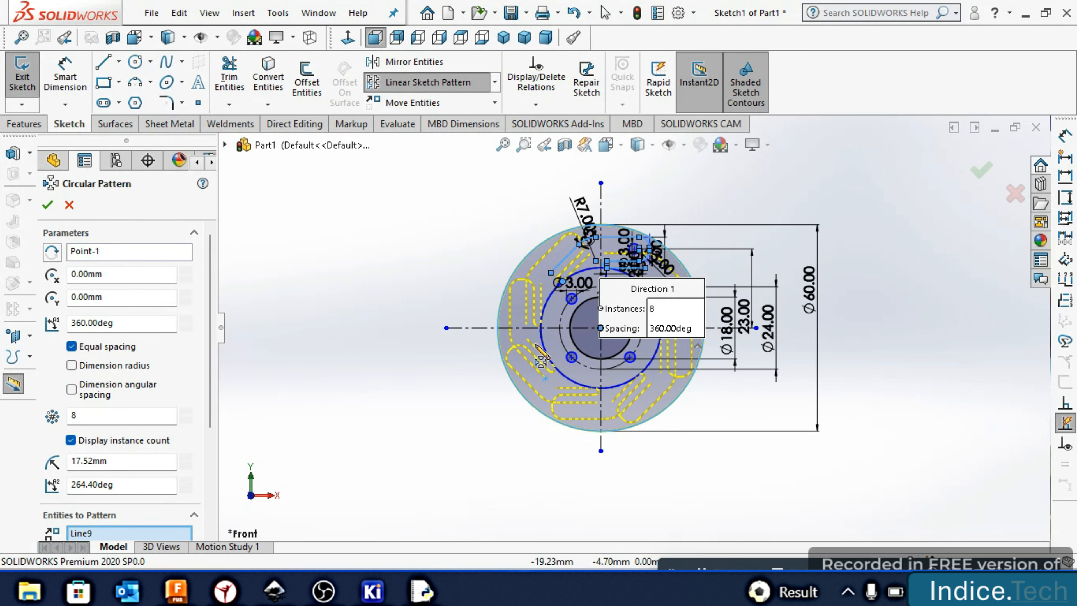
key(shift+z)
key(shift+z)
key(shift+z)
key(shift+z)
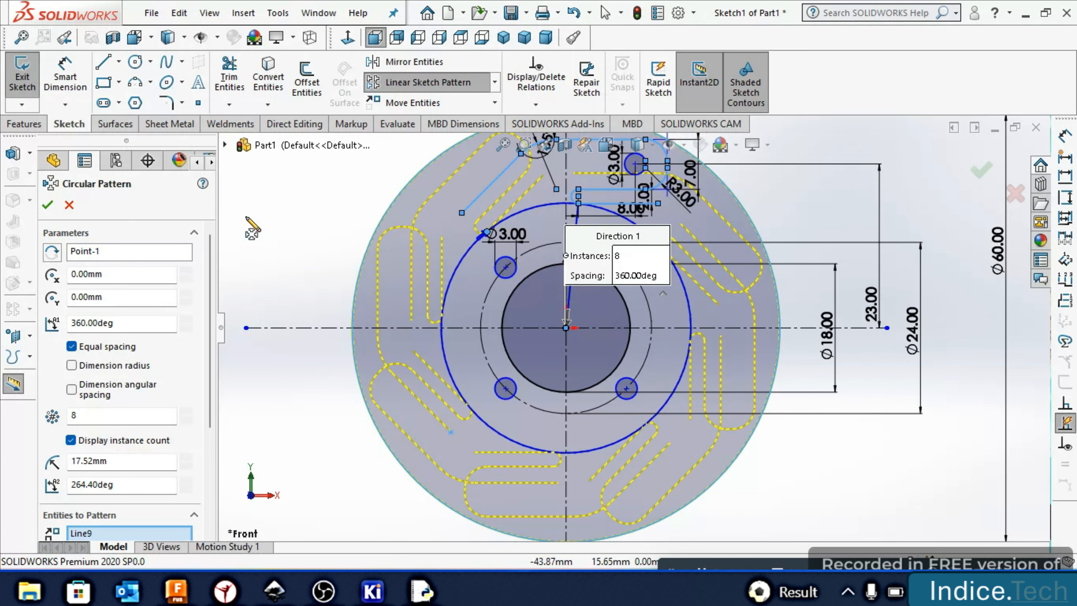
click(69, 206)
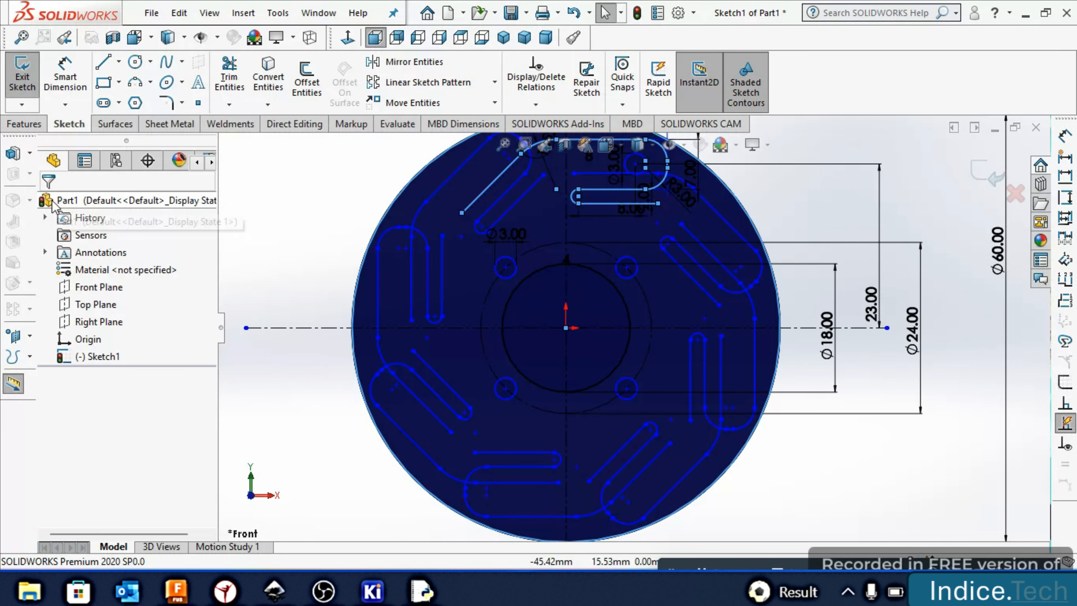
Trim the overlapping line ends between neighbouring patterned profiles so they form one continuous outline
mouse_move(411, 321)
mouse_down()
mouse_move(433, 293)
mouse_move(441, 236)
mouse_up()
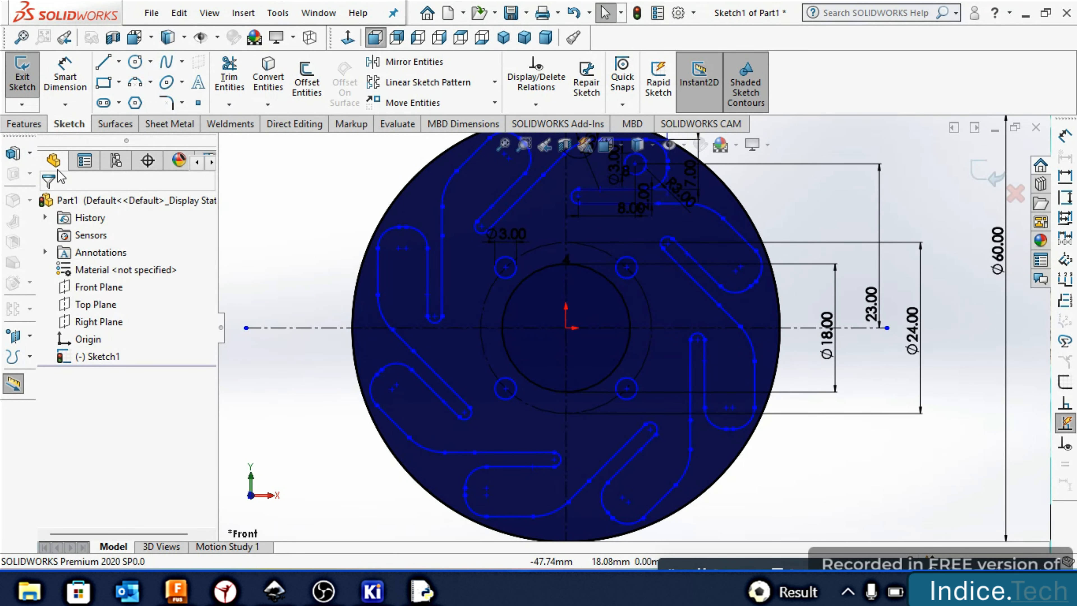
Try to convert the outer 60 mm circle to construction geometry
click(776, 356)
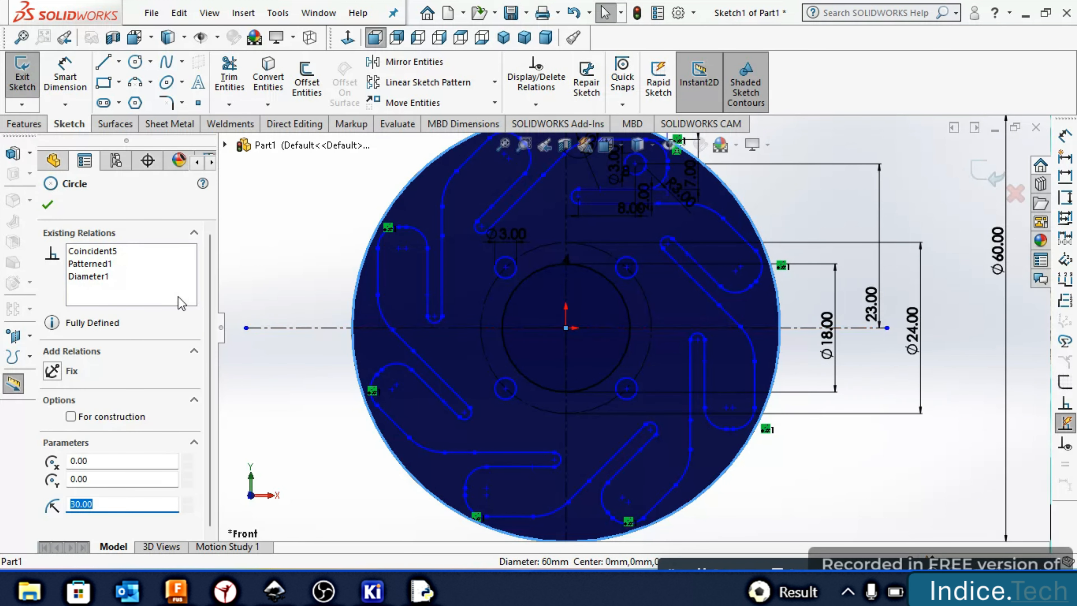
click(48, 206)
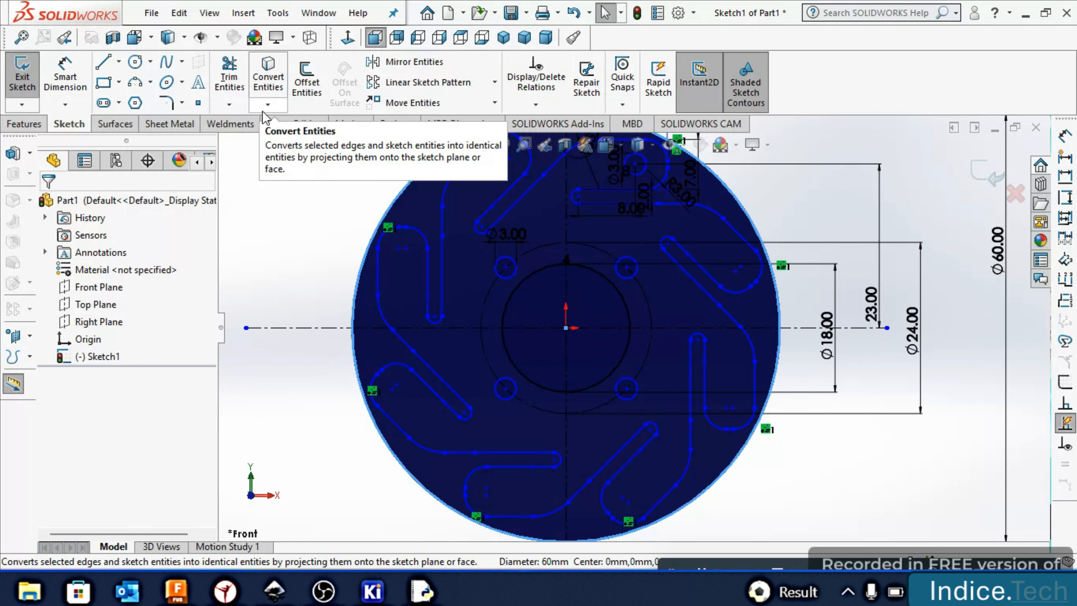
right_click(397, 198)
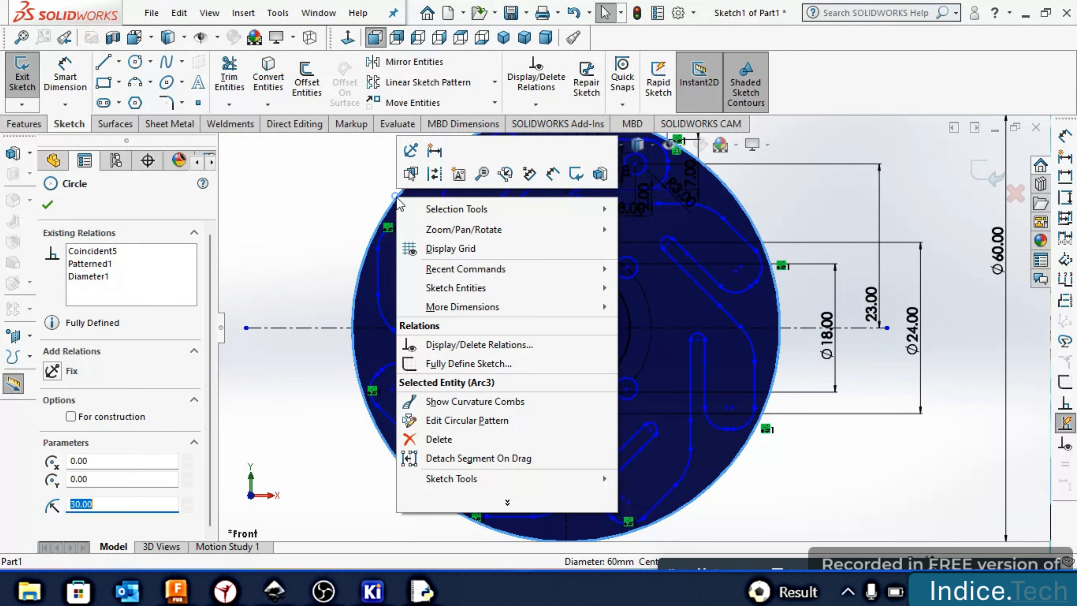
click(434, 173)
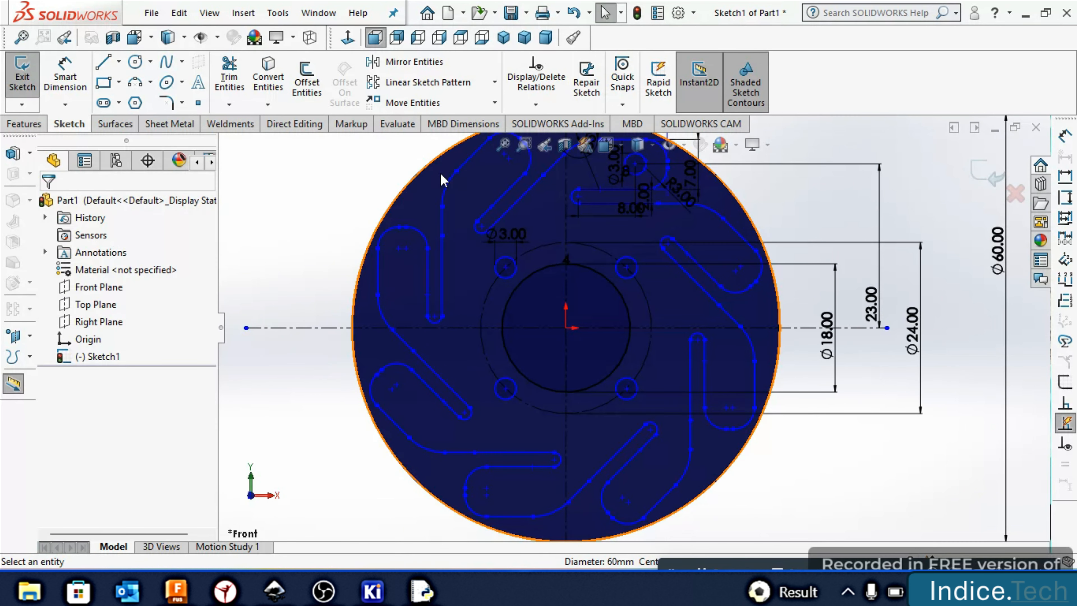
double_click(838, 479)
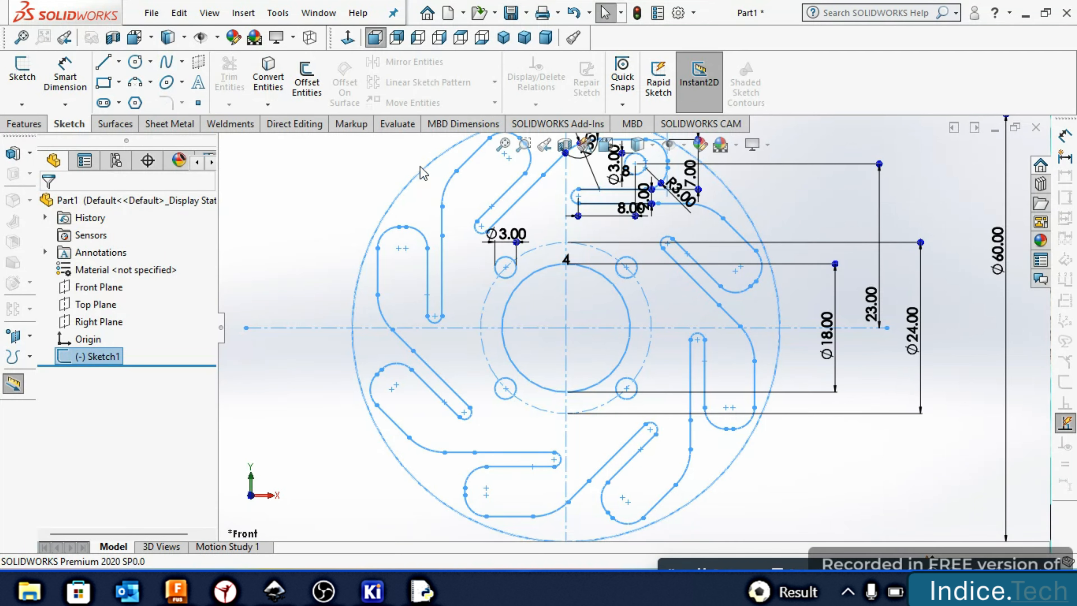
right_click(423, 179)
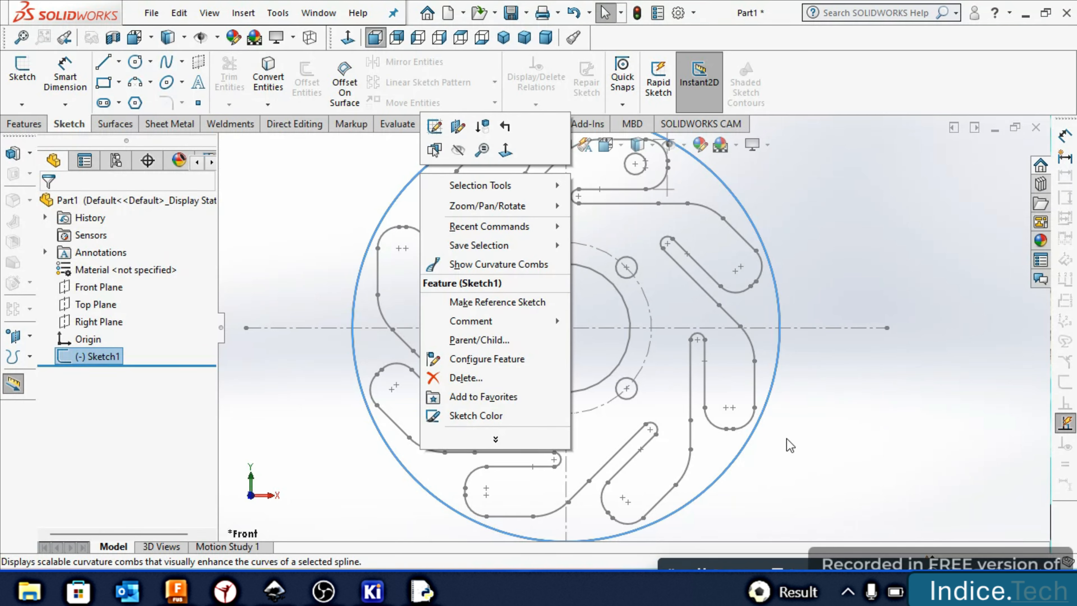
click(820, 441)
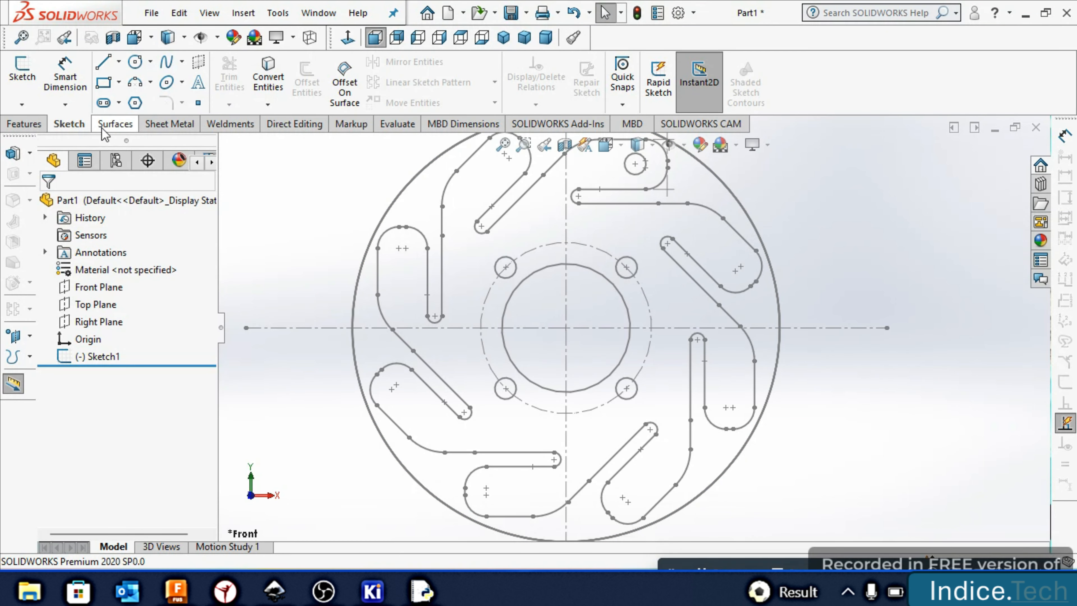
click(33, 75)
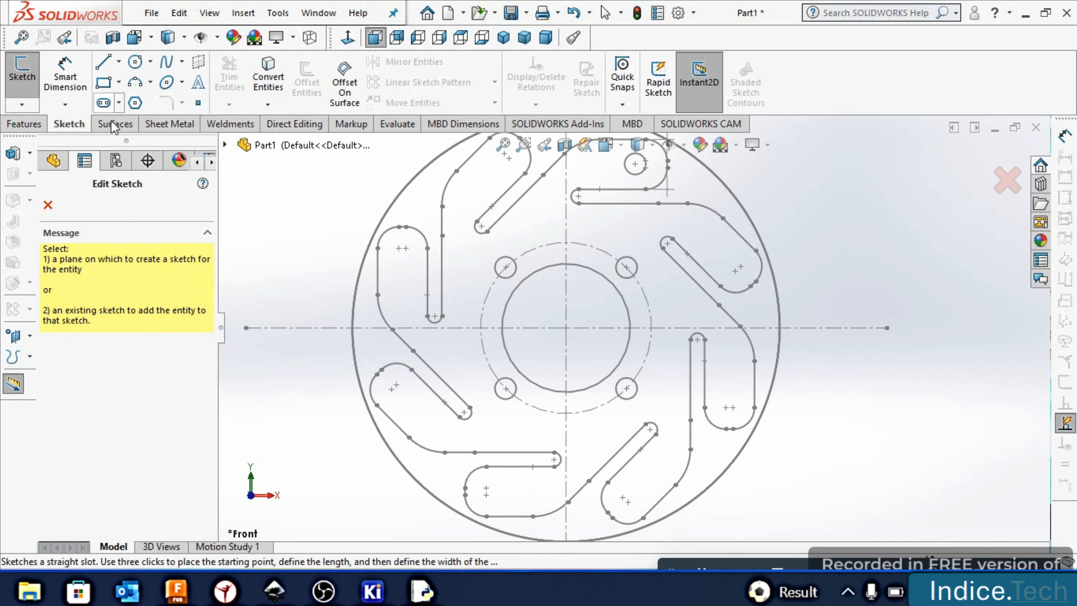
click(49, 210)
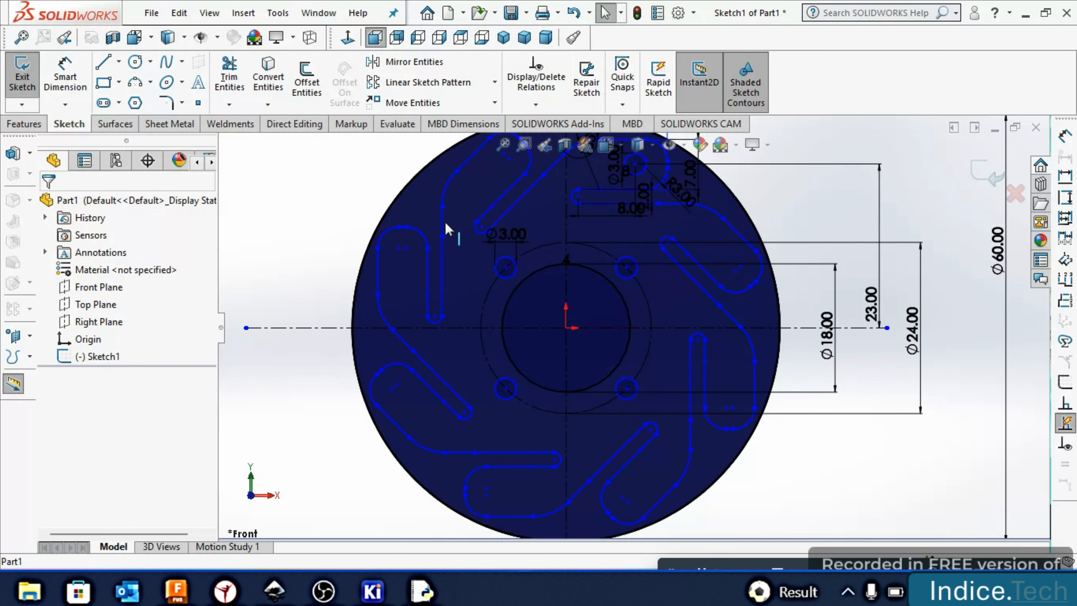
Convert the outer 60 mm circle to construction geometry and create a 2 mm thick sheet-metal base flange from the sketch
click(706, 565)
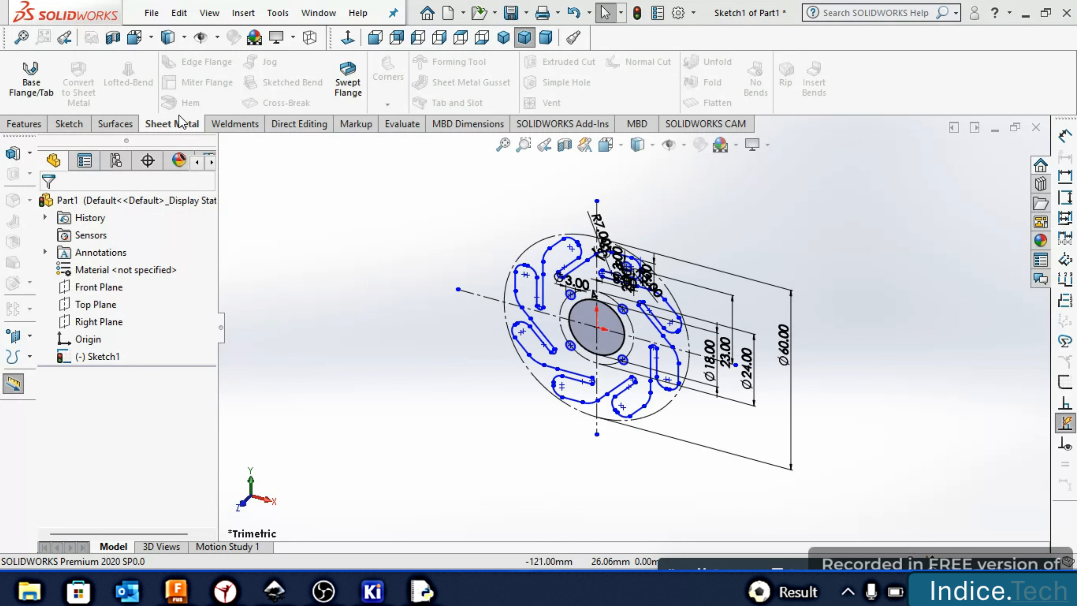
click(37, 85)
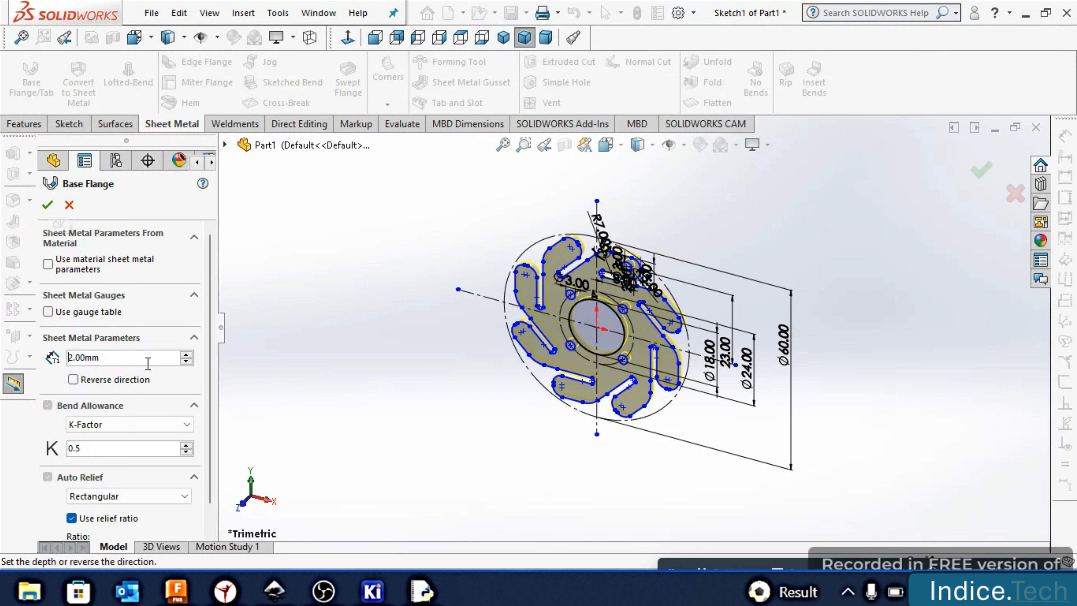
click(47, 205)
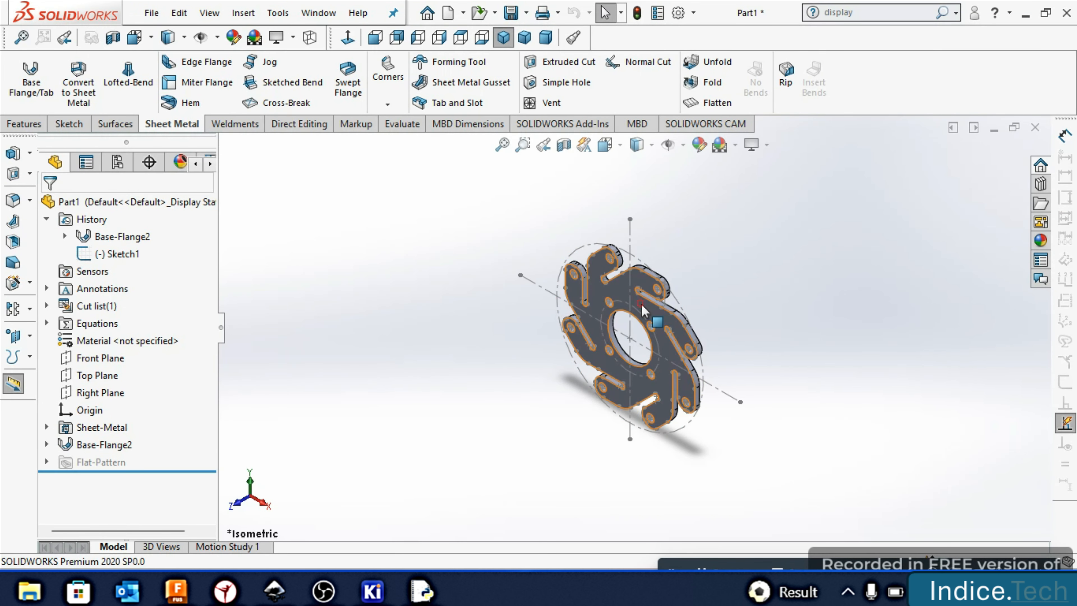
On the plate's front face, sketch a vertical line across the uppermost horizontal arm, from its outer straight edge to the slot's upper edge
click(641, 304)
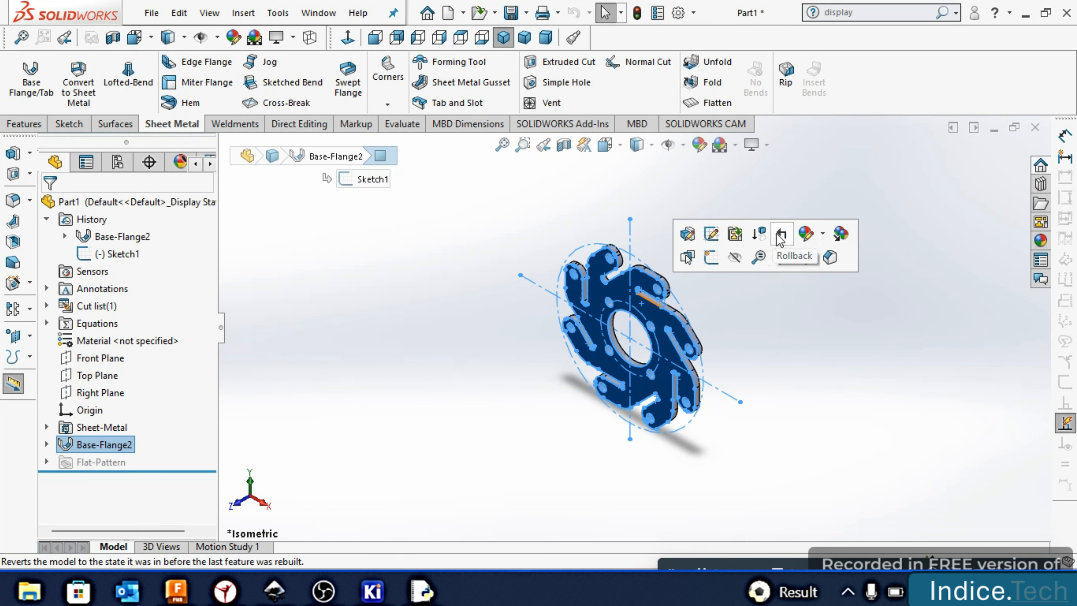
click(778, 256)
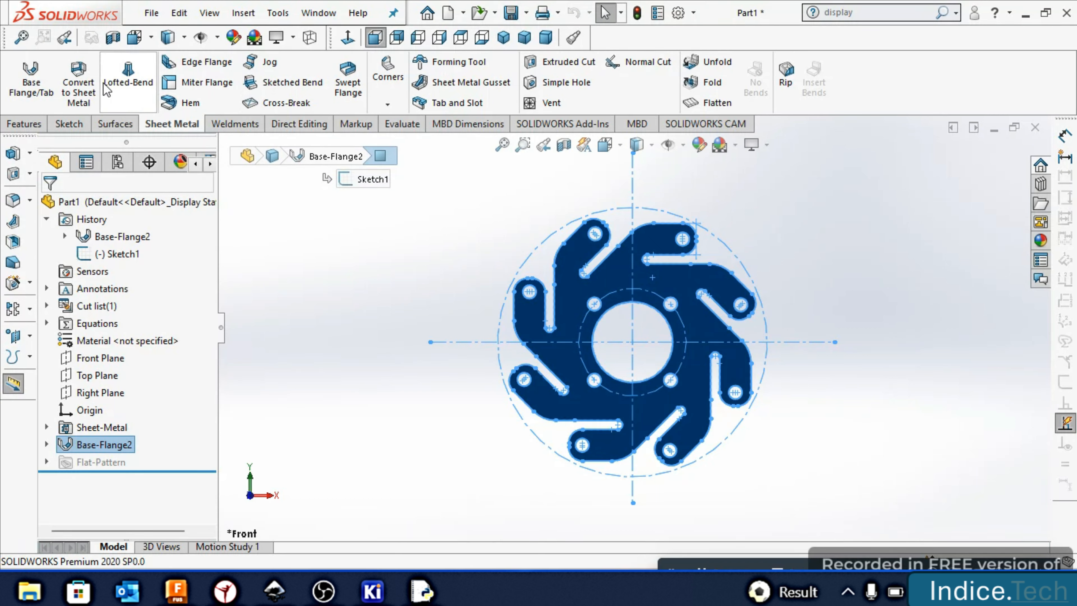
click(64, 124)
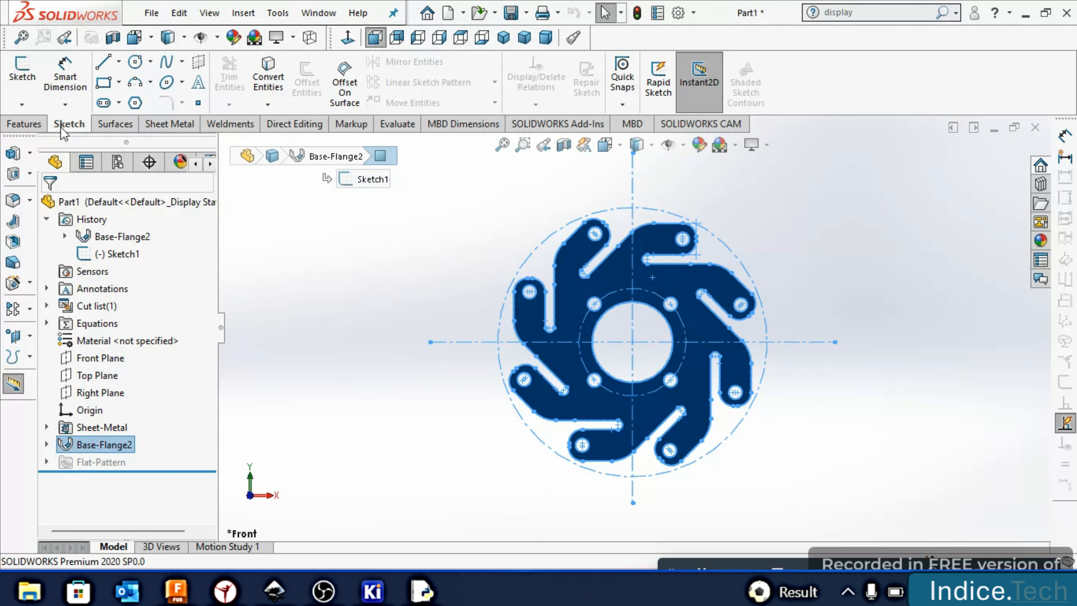
click(104, 64)
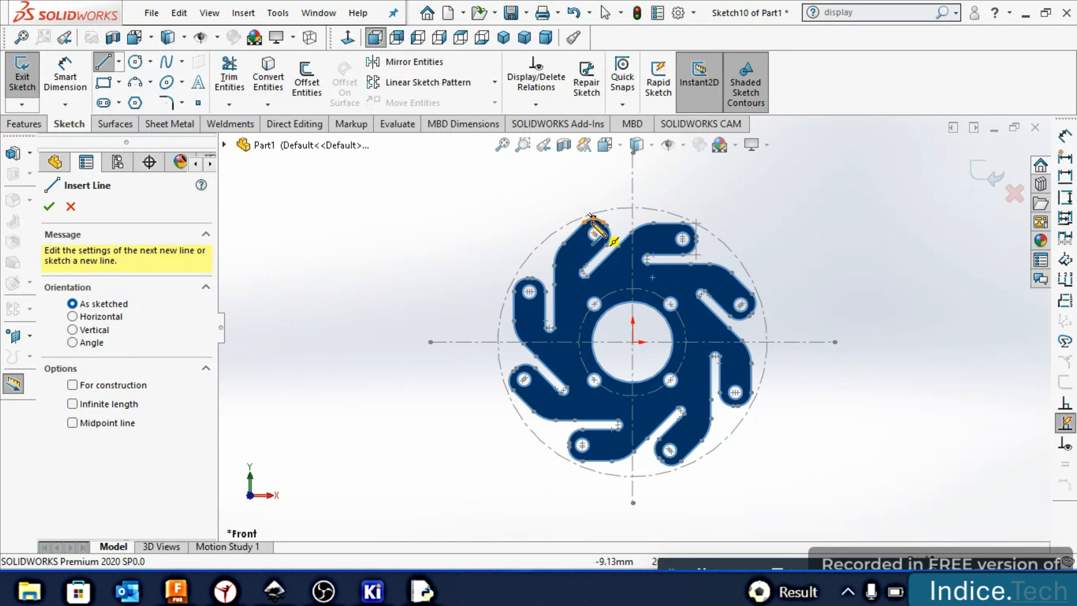
scroll(677, 229, down, 3)
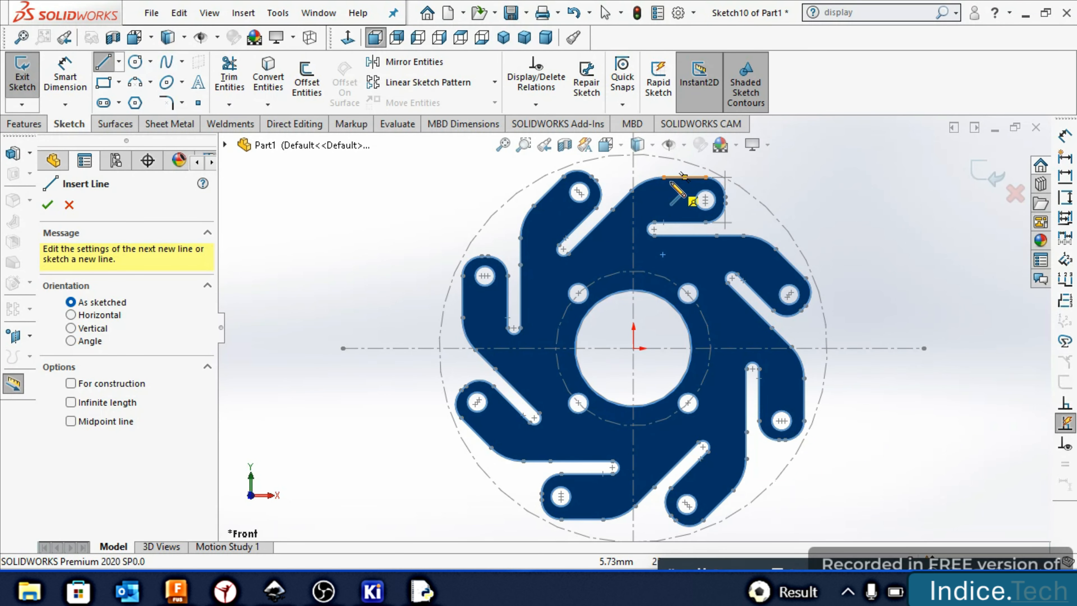
click(663, 177)
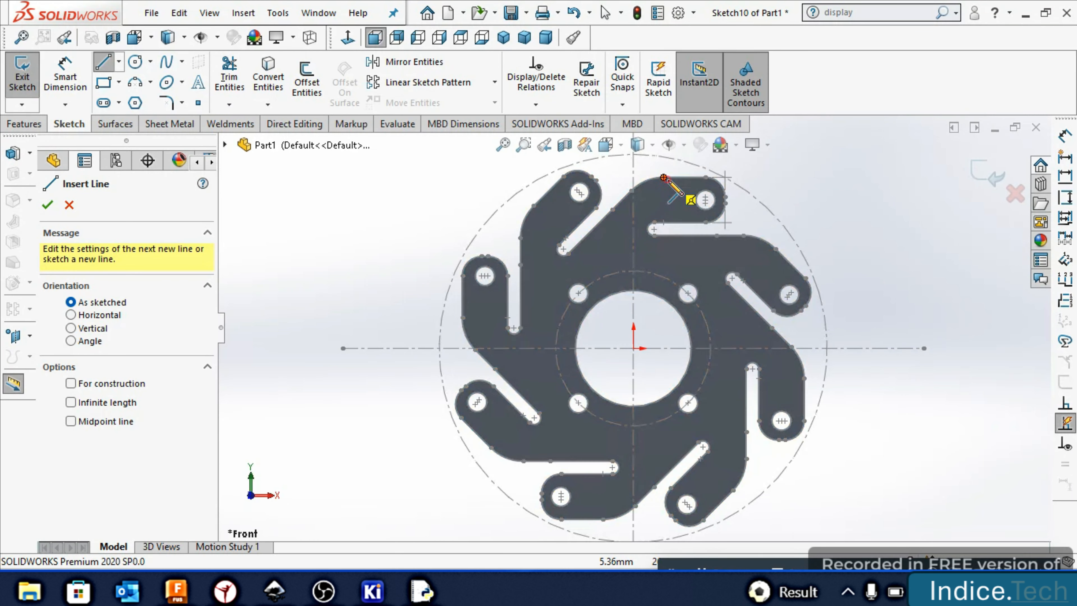
click(664, 222)
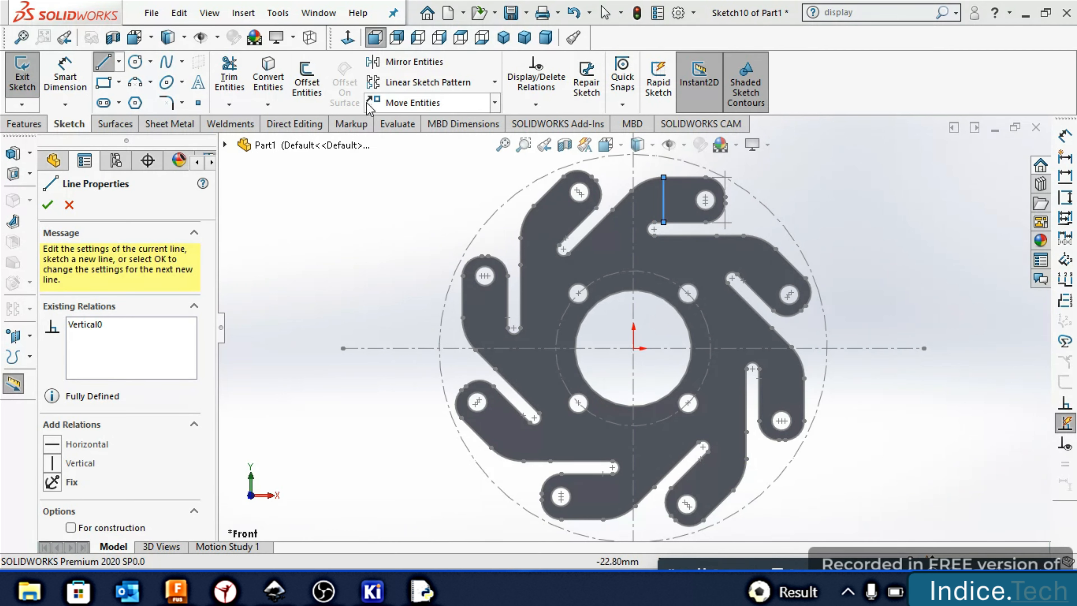
click(65, 72)
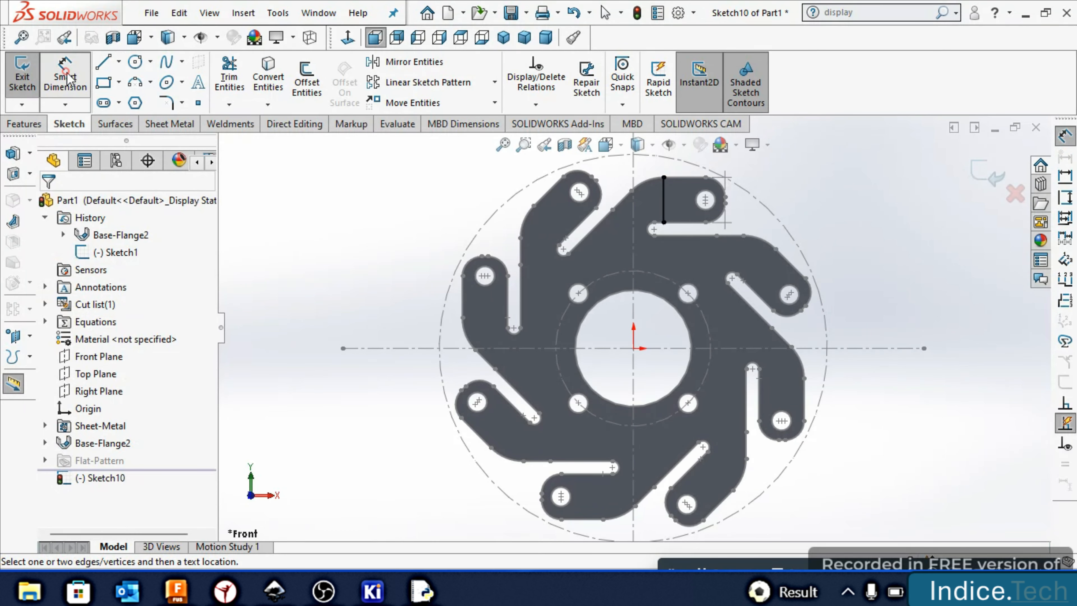
click(663, 187)
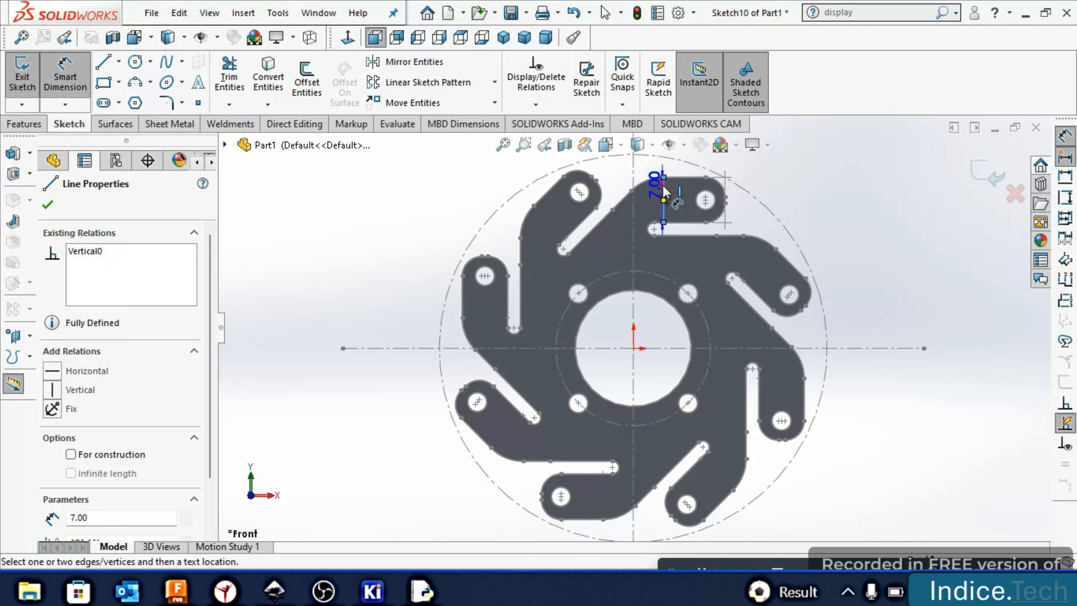
click(705, 177)
click(707, 165)
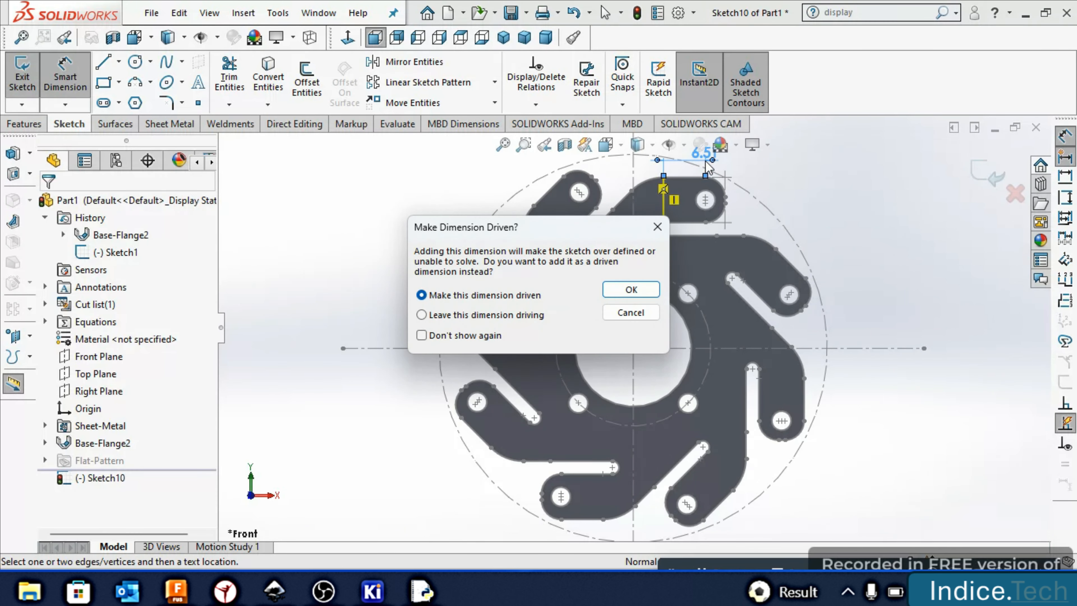
click(630, 313)
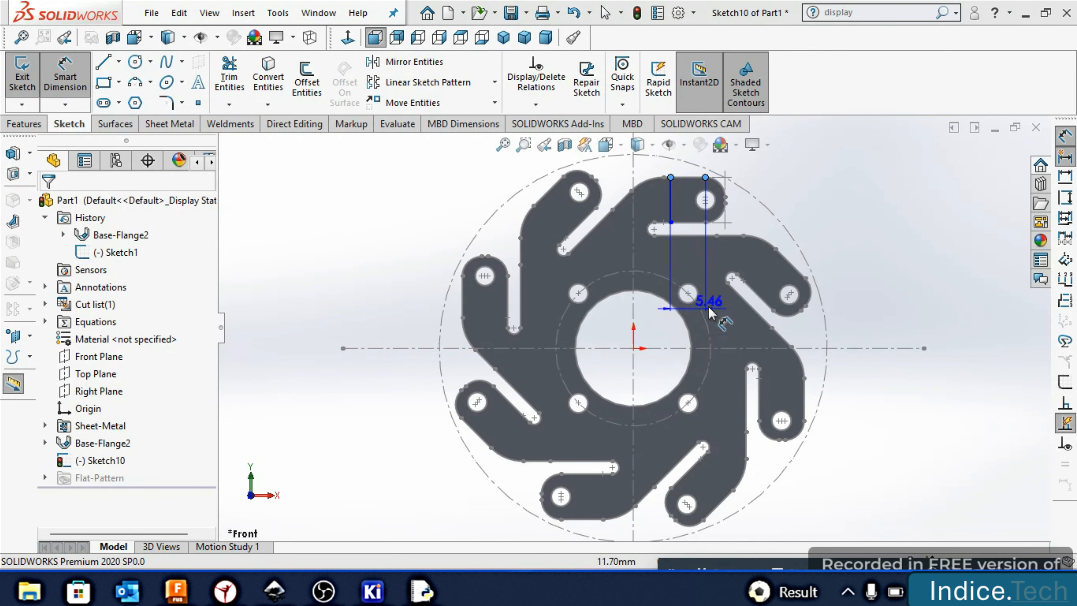
Dimension the uppermost arm's vertical bend line 4.95 mm horizontally from the point where the outer straight edge meets the rounded end
click(692, 157)
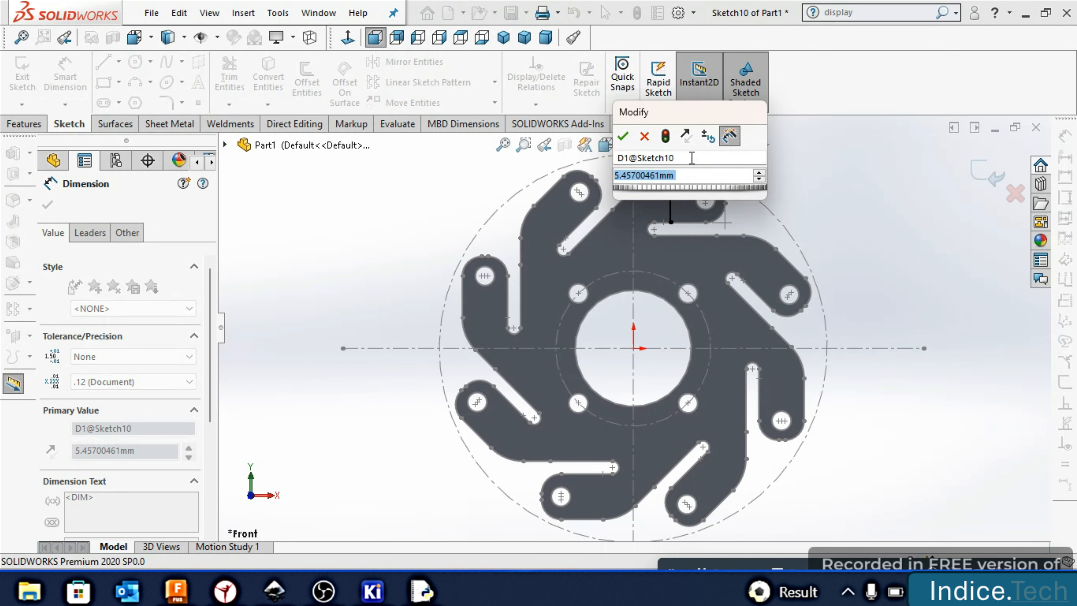
text(4.95)
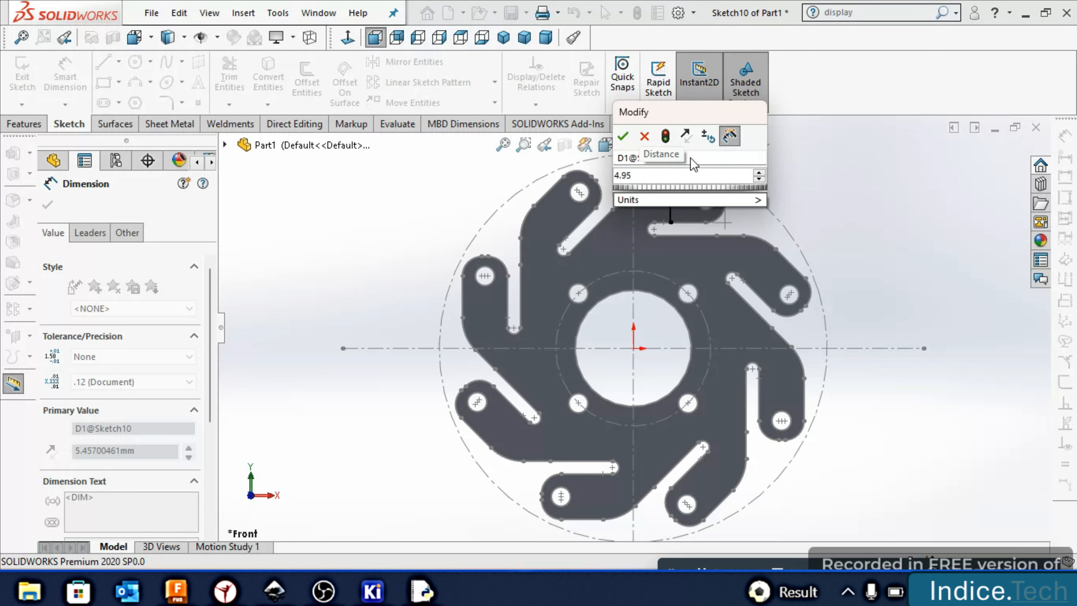
key(Return)
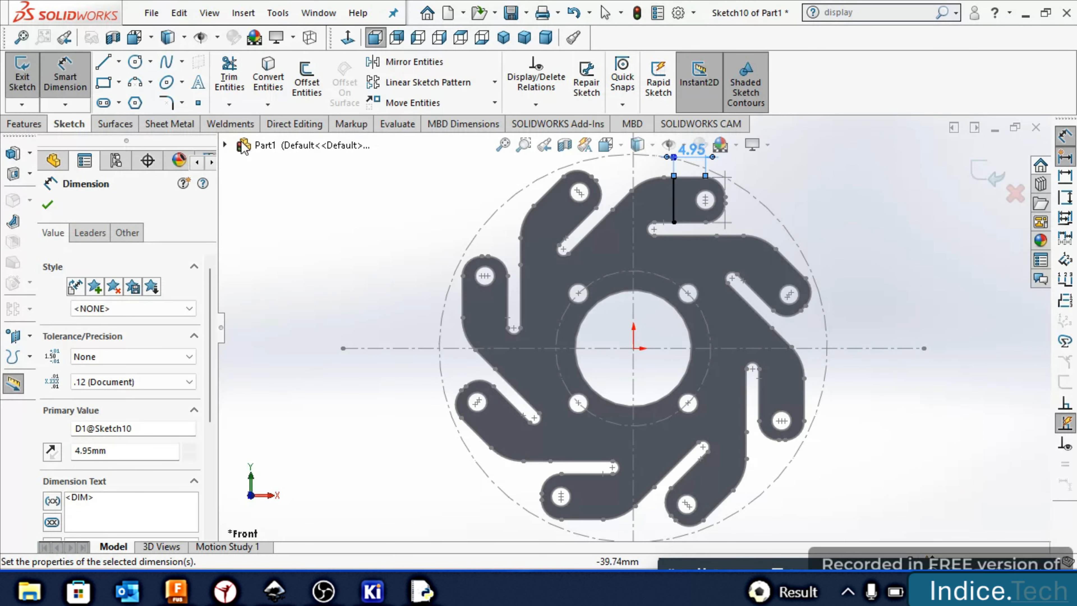
click(47, 205)
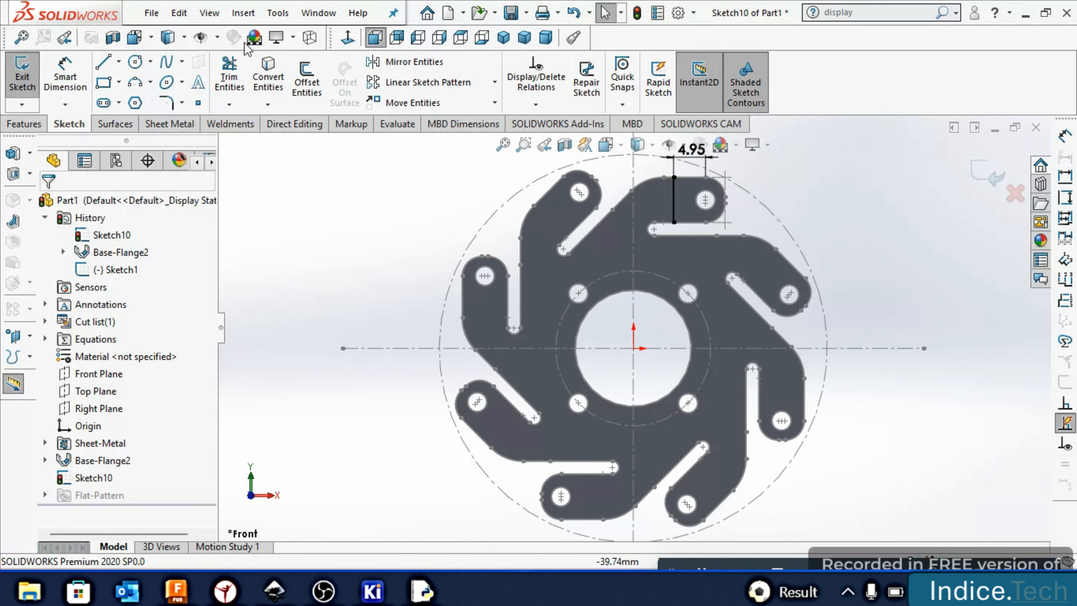
Circular-pattern the bend line about the origin with 8 equally spaced instances over 360 degrees
click(493, 82)
click(437, 121)
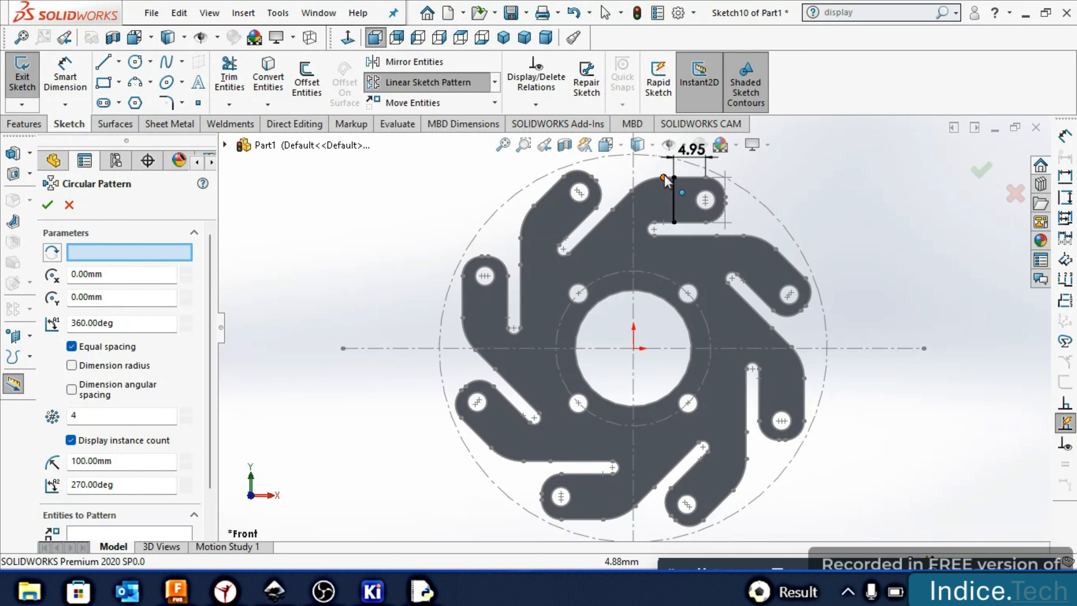
click(674, 201)
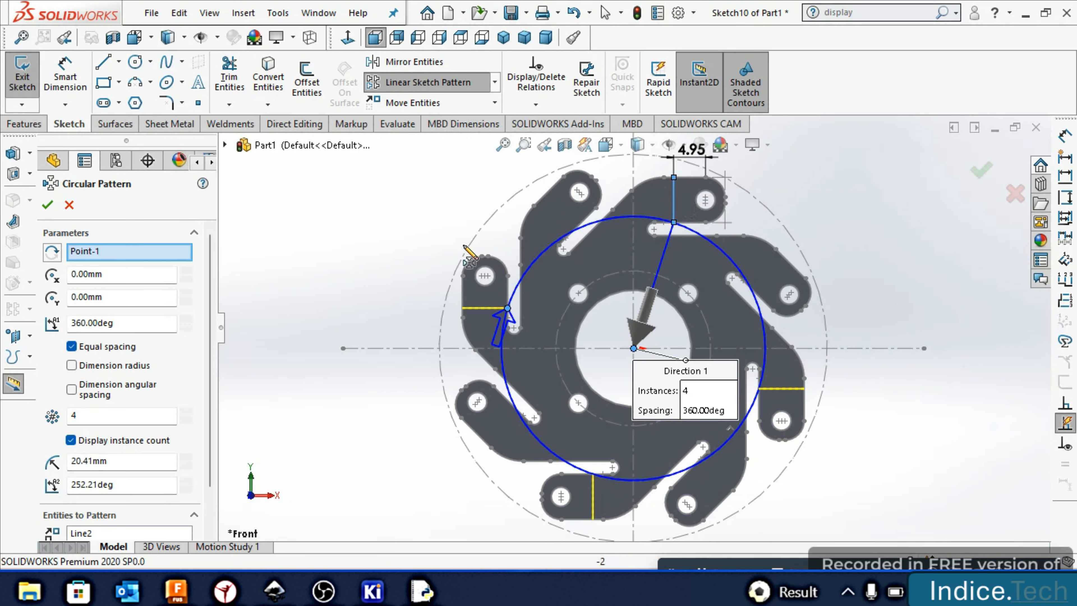
double_click(78, 416)
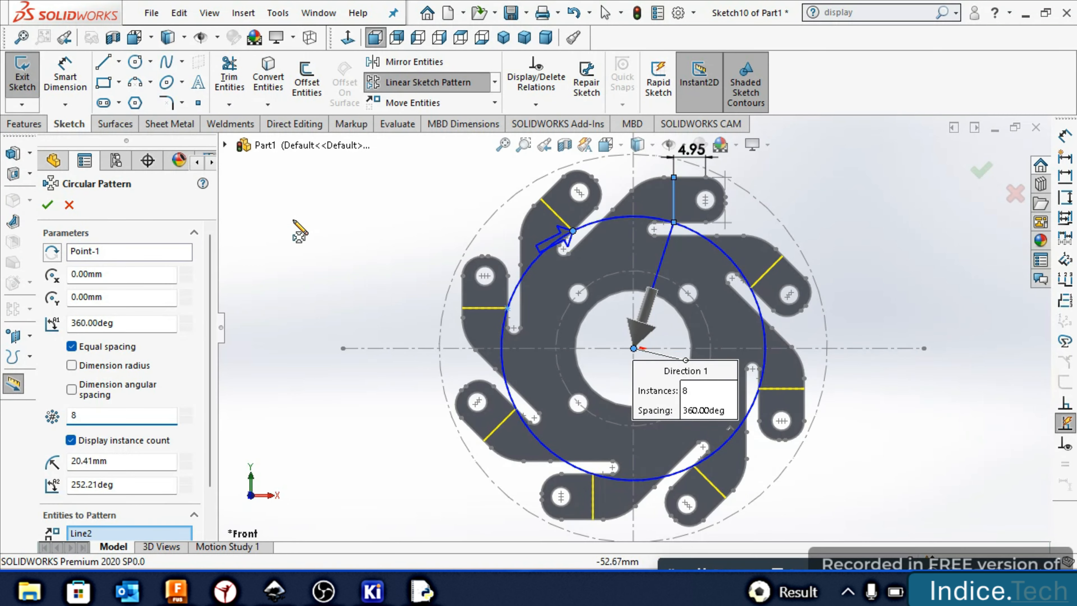
click(48, 205)
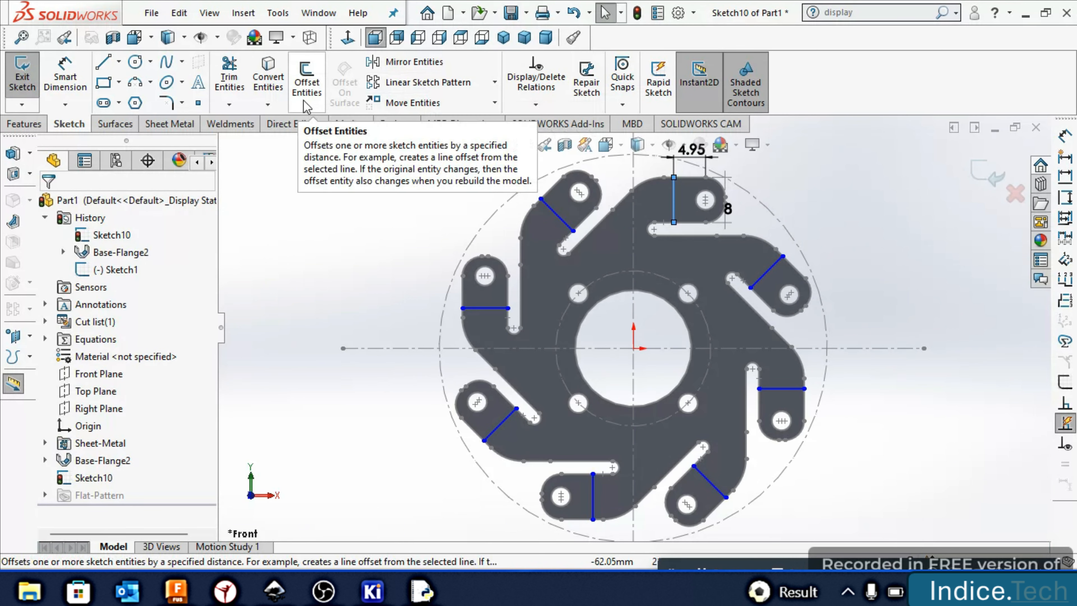
click(151, 124)
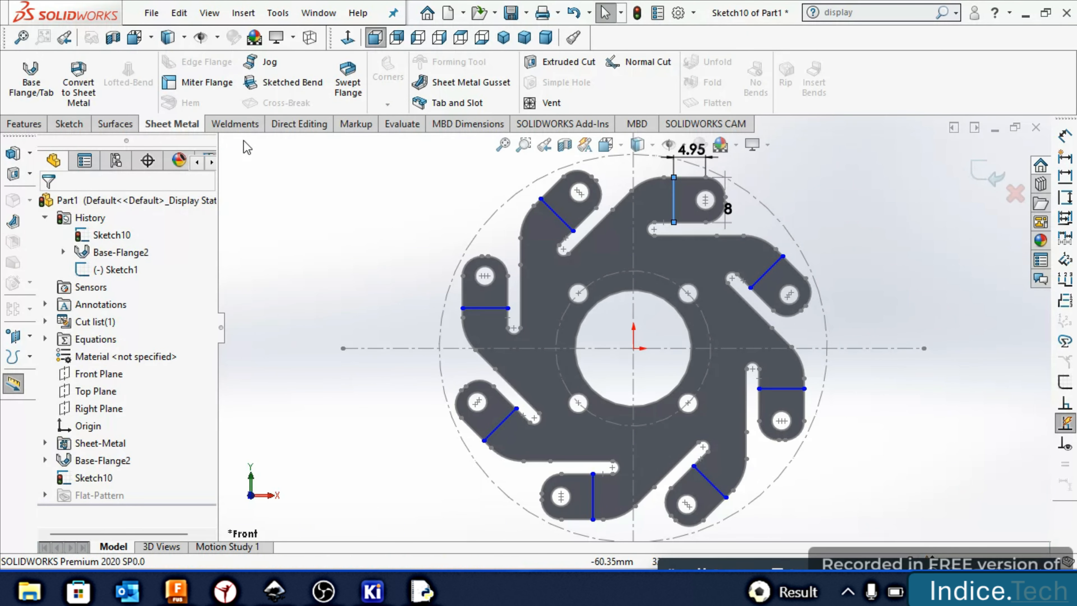
click(311, 87)
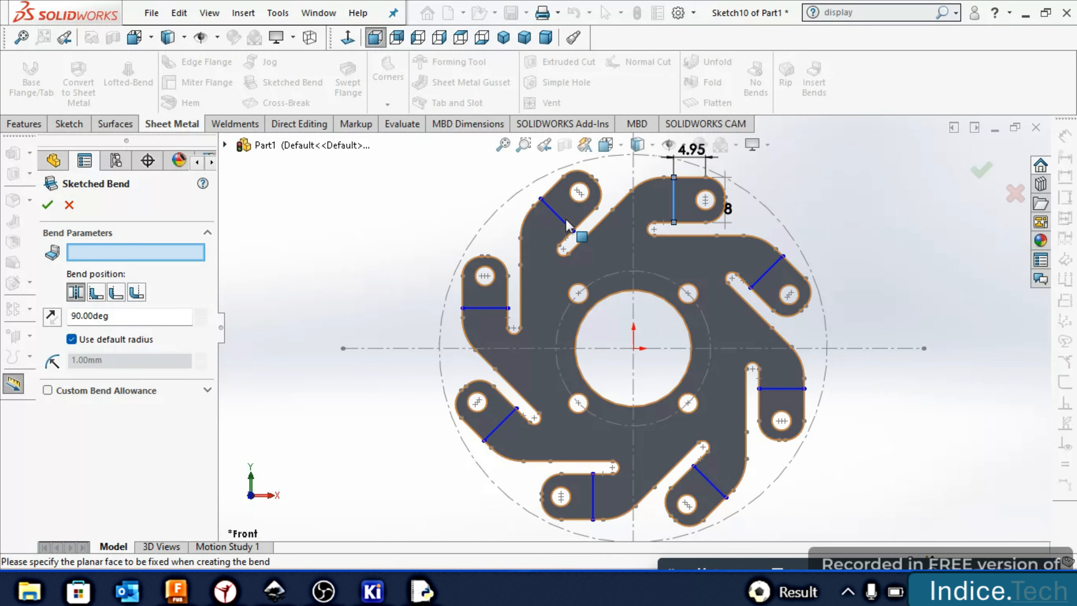
click(673, 205)
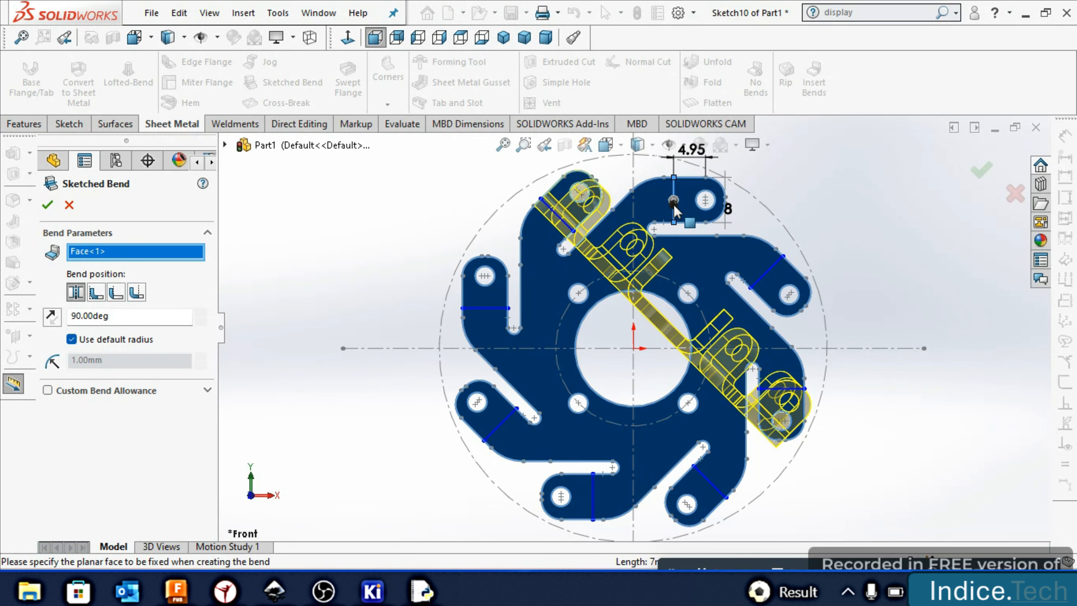
key(Escape)
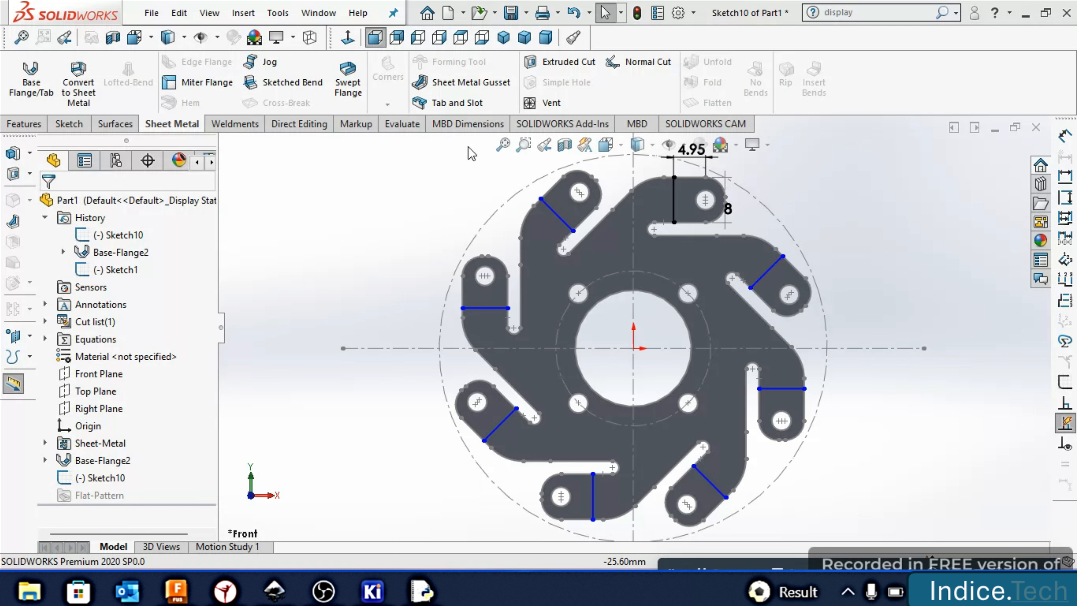
Create a 45-degree sketched bend along all eight bend lines, keeping the plate's central face fixed and using the default radius
click(292, 82)
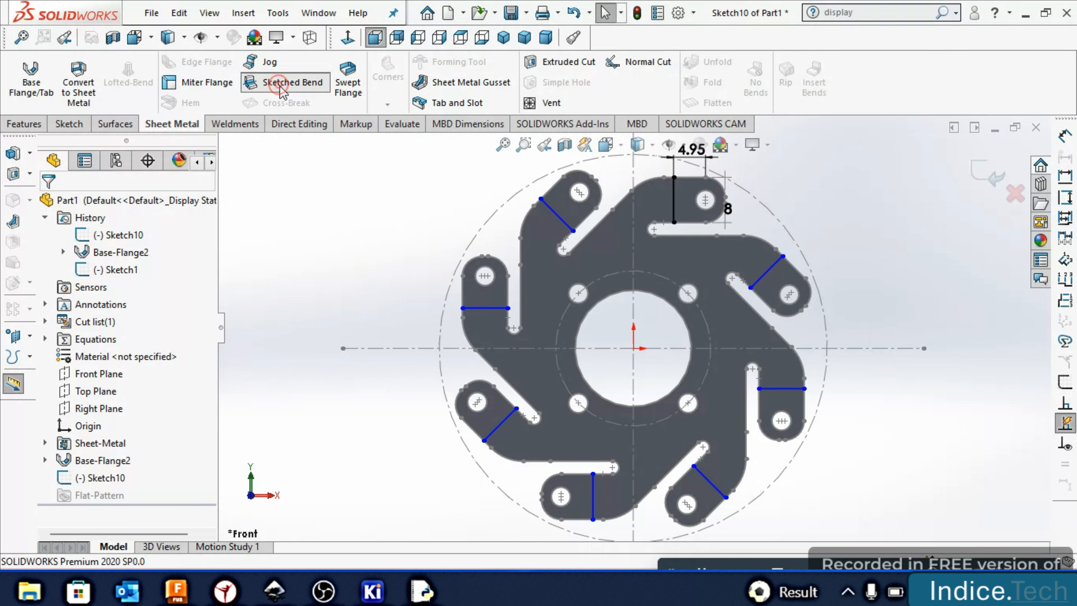
click(536, 330)
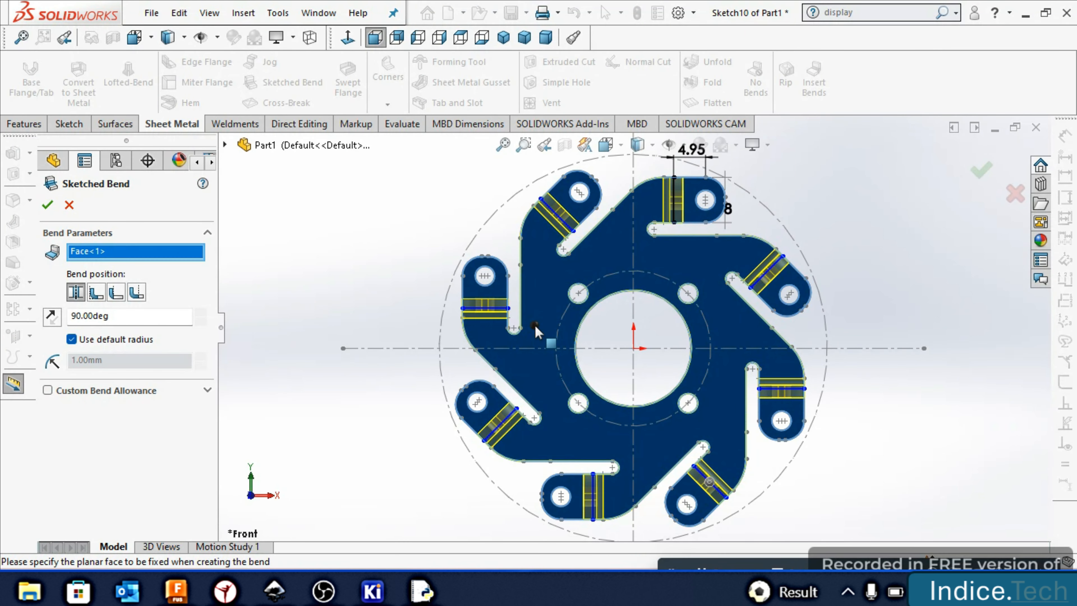
double_click(163, 311)
text(45)
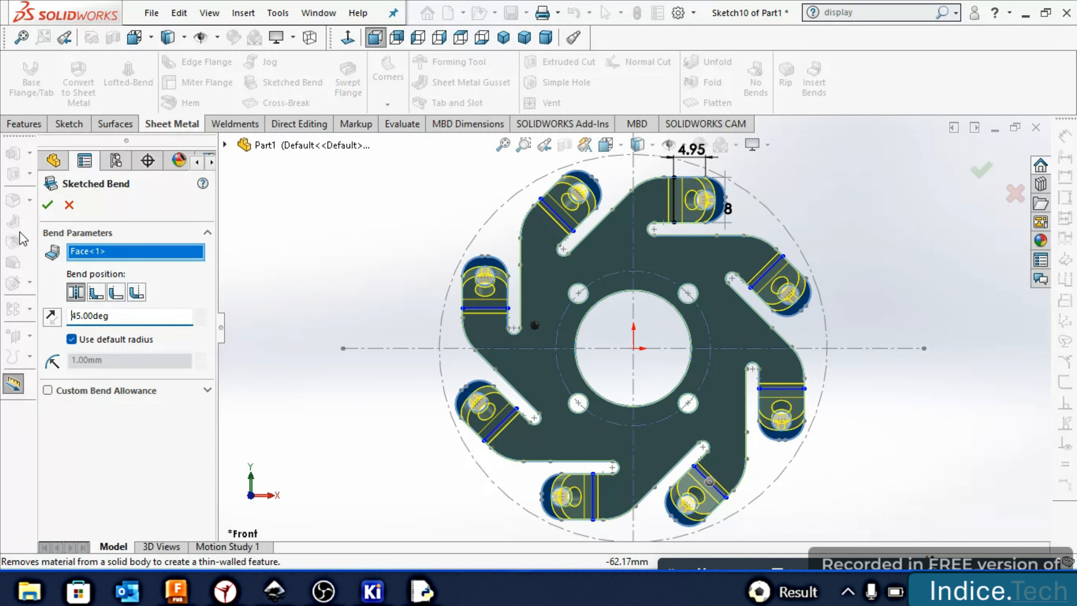
click(48, 206)
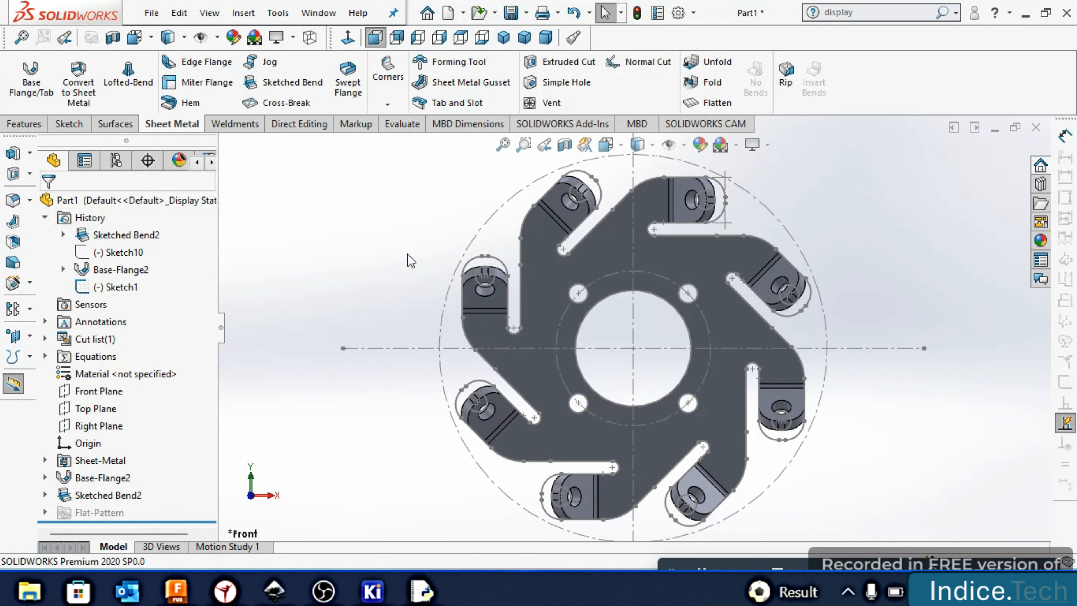
Inspect the bent arms from all around the plate, ending in a side view
key(Right)
key(Right)
key(Right)
key(Right)
key(Right)
key(Right)
key(Right)
key(Right)
key(Right)
key(Right)
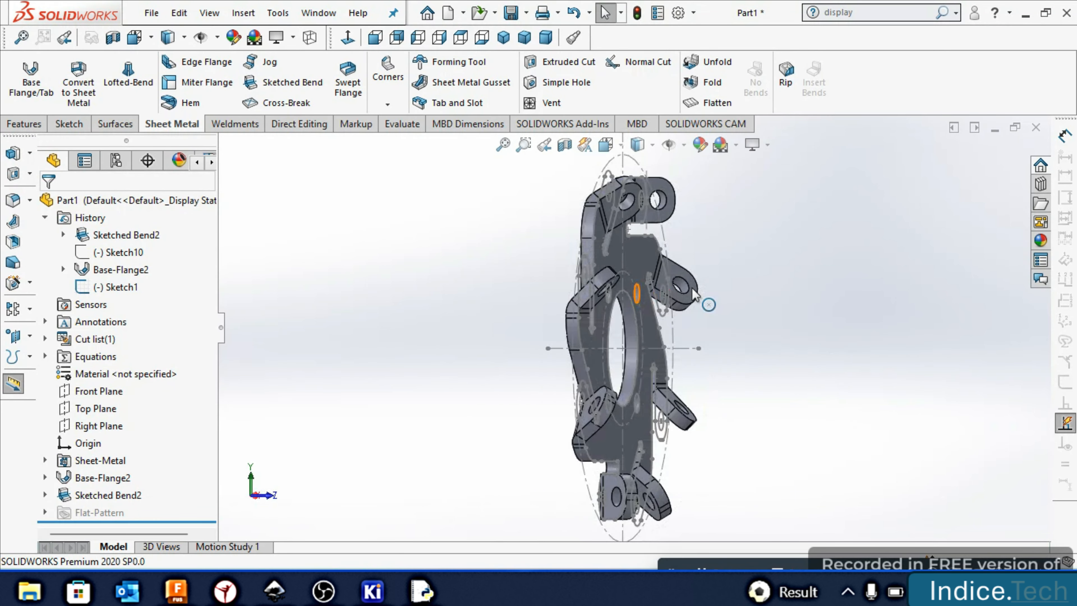
key(ctrl+1)
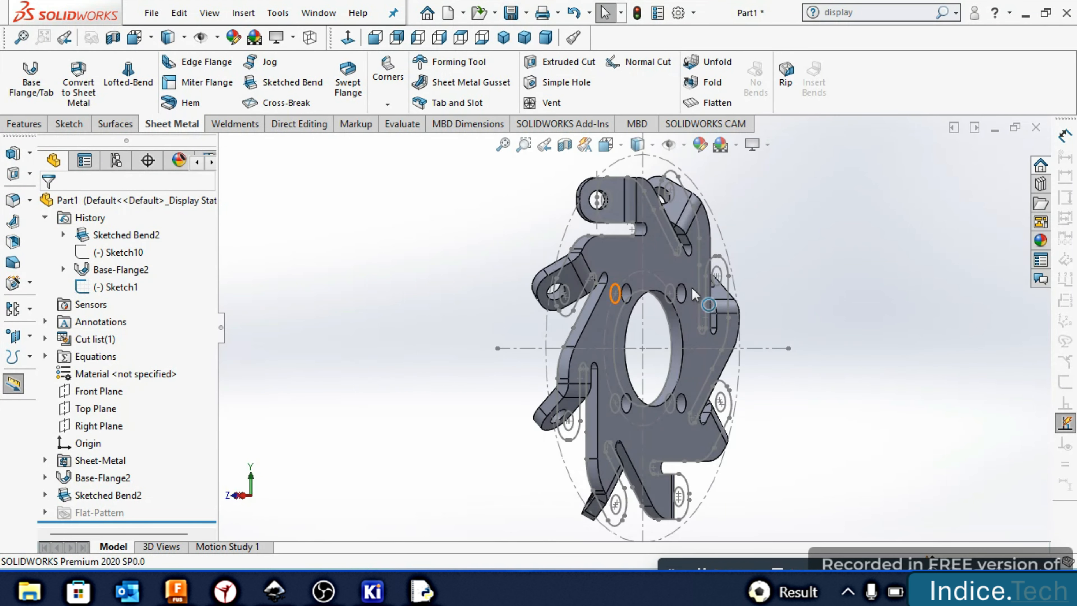
key(ctrl+3)
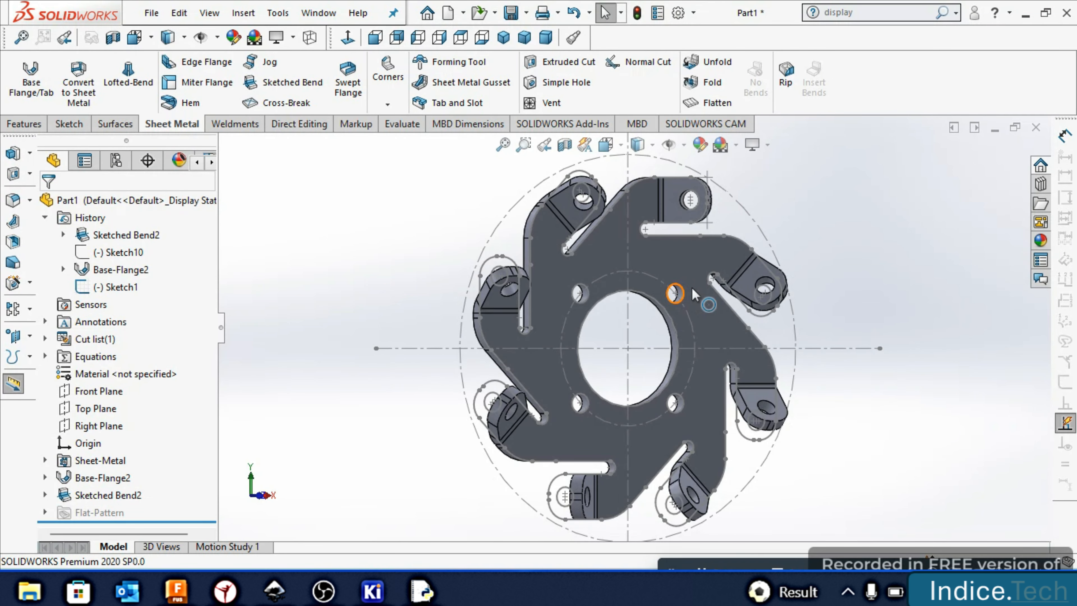
key(ctrl+2)
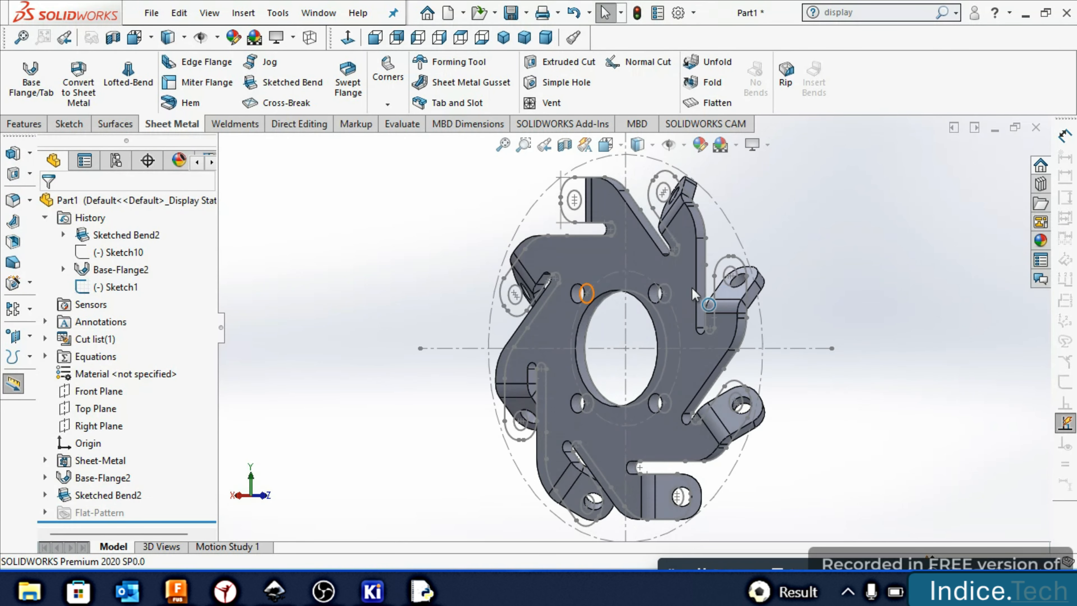
key(ctrl+1)
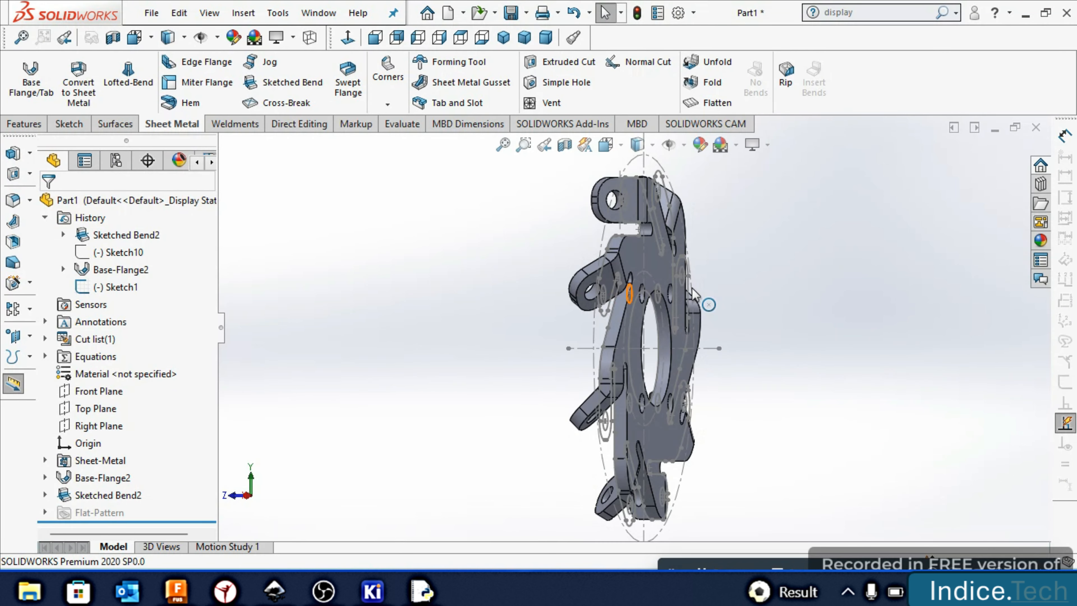
key(ctrl+3)
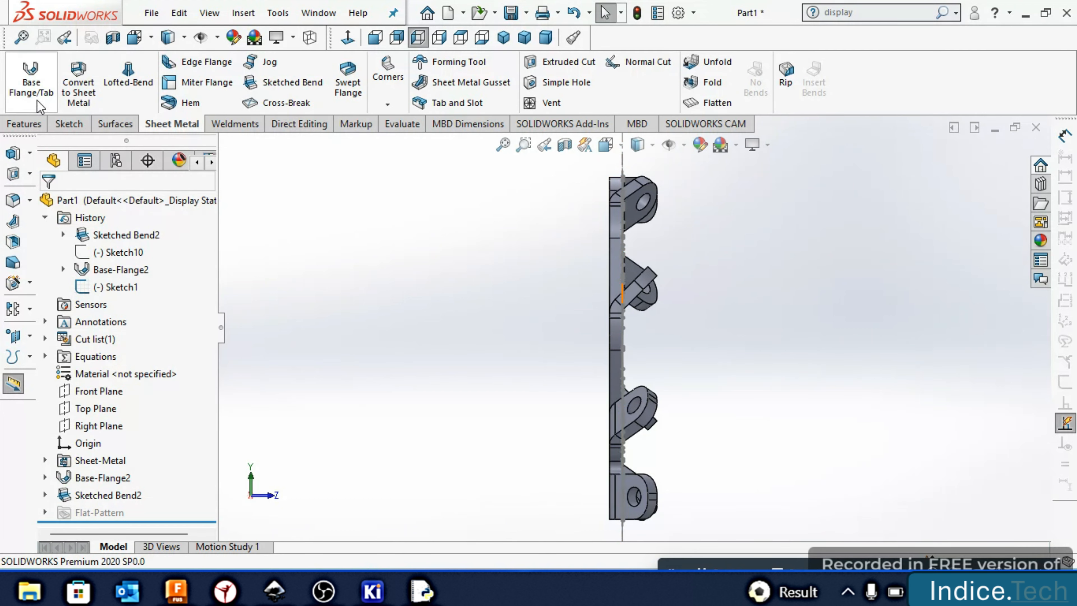
click(617, 275)
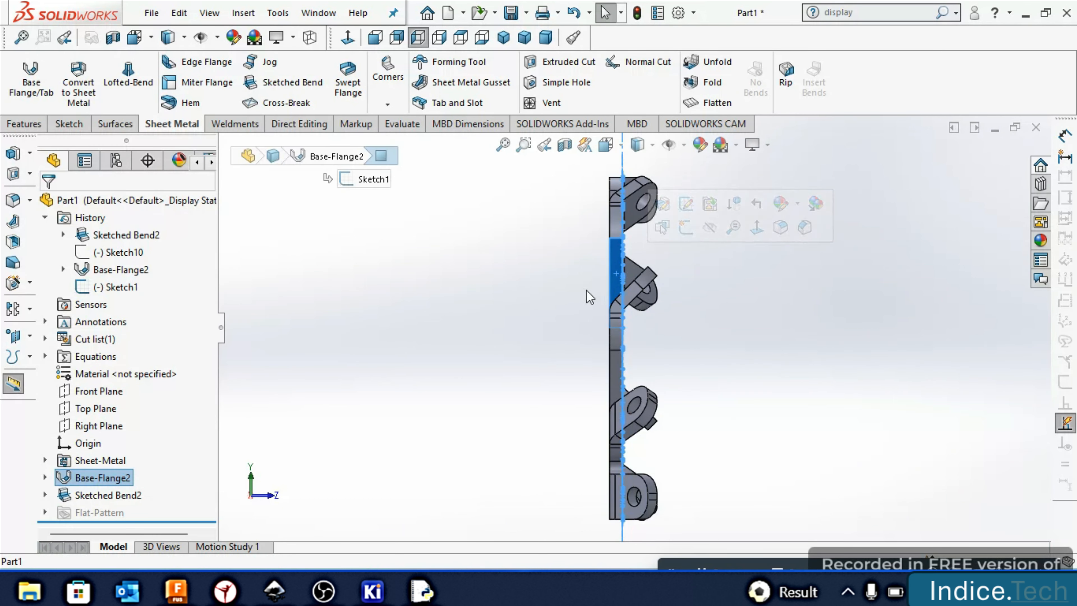
key(Right)
key(Right)
click(612, 283)
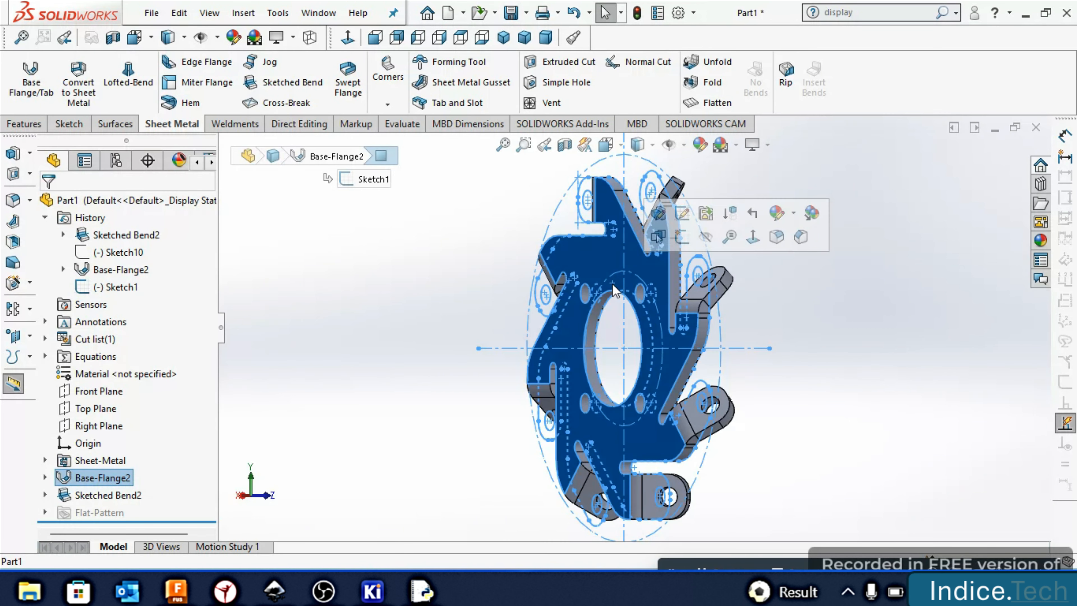
double_click(660, 268)
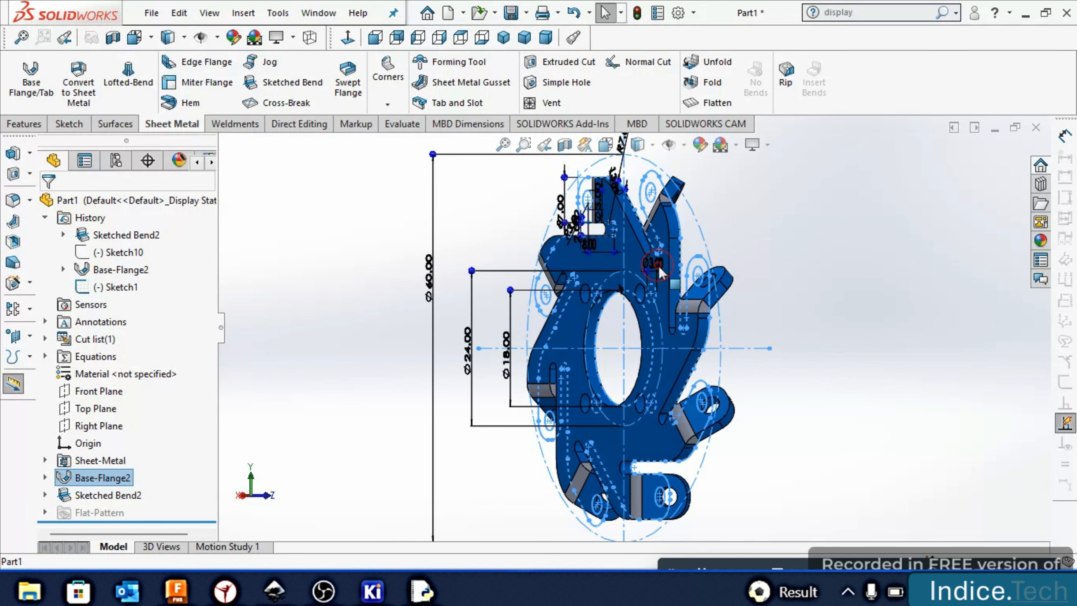
right_click(659, 265)
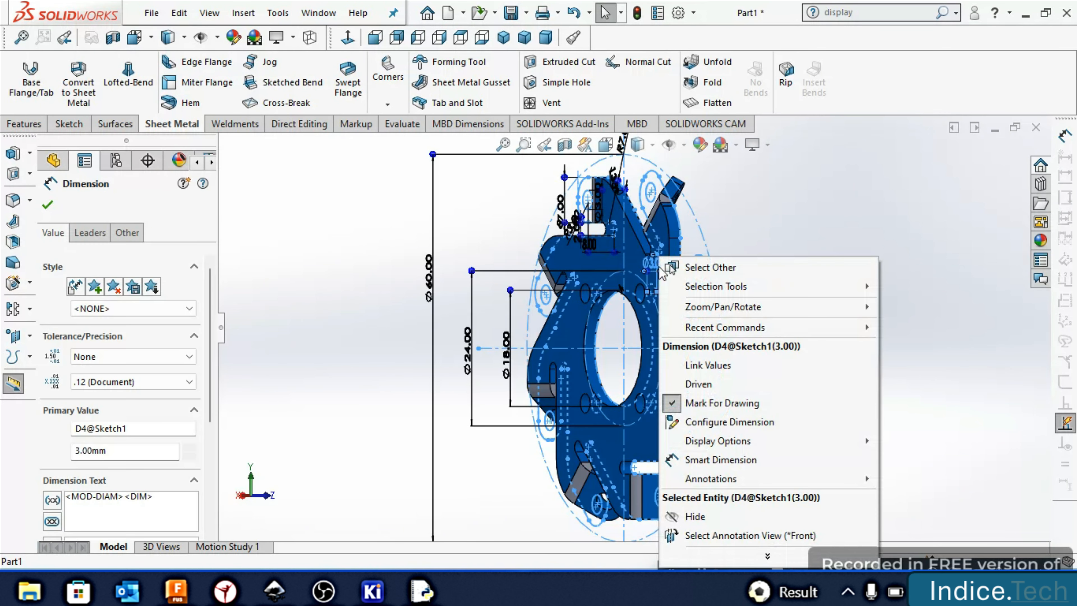
click(726, 227)
click(728, 232)
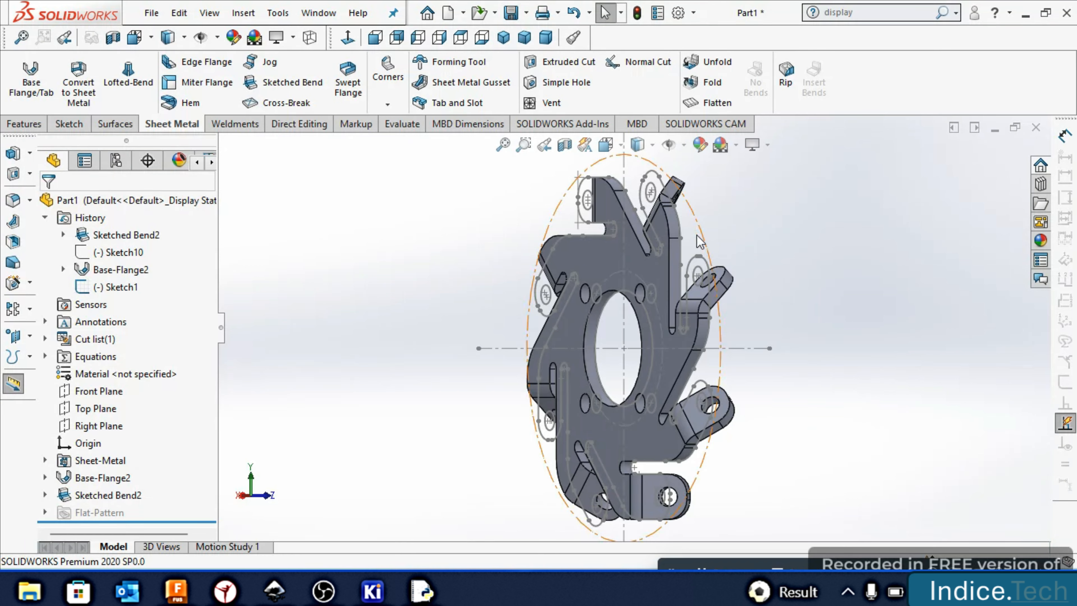
Open the appearance settings for the whole part and expand the library's metal appearances
right_click(664, 271)
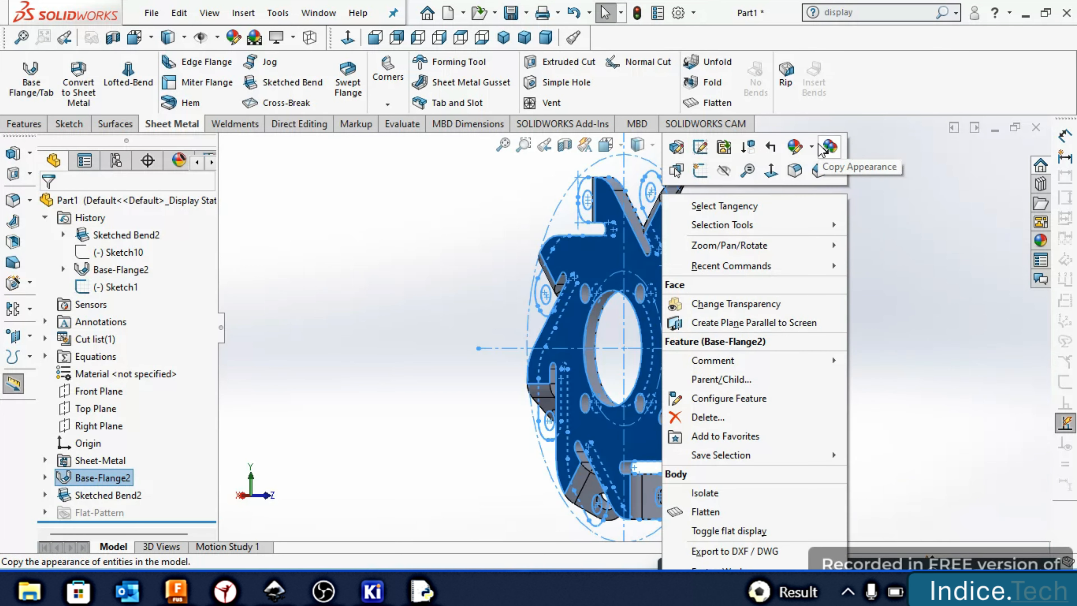
click(795, 148)
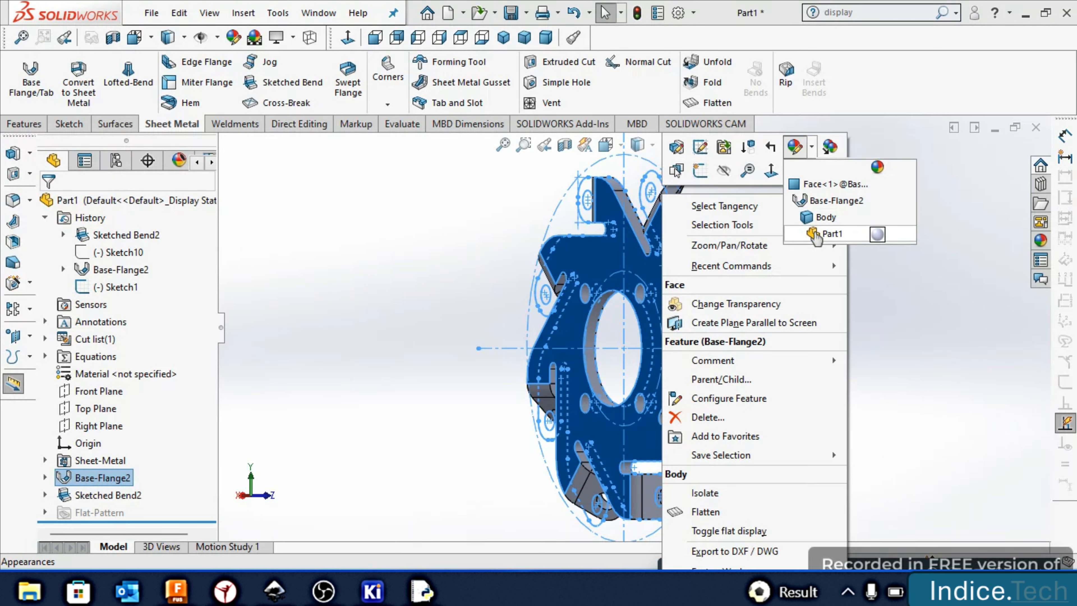
click(815, 235)
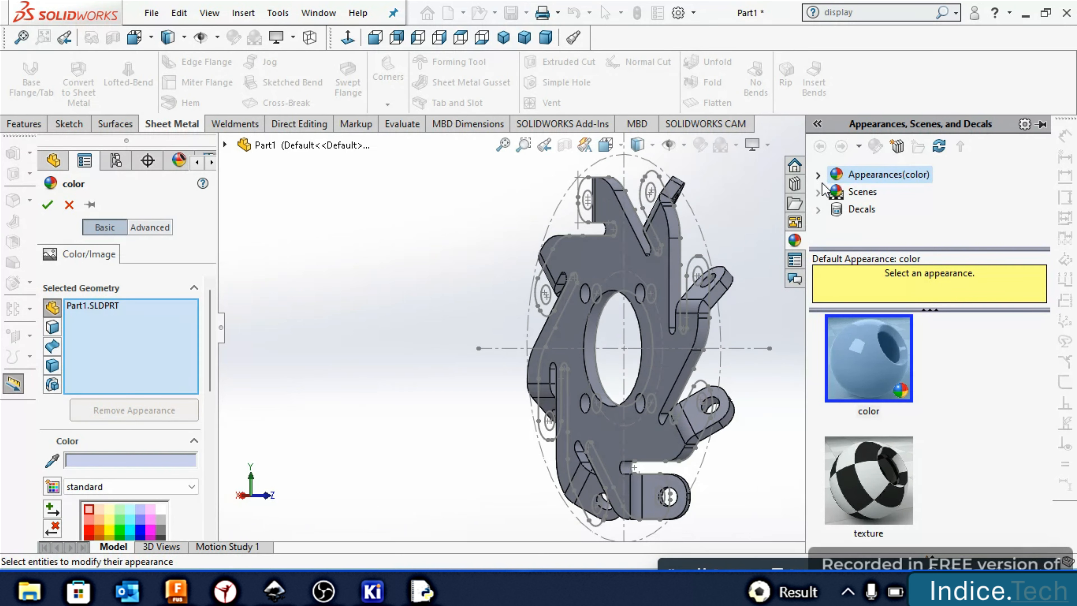
click(817, 176)
click(841, 208)
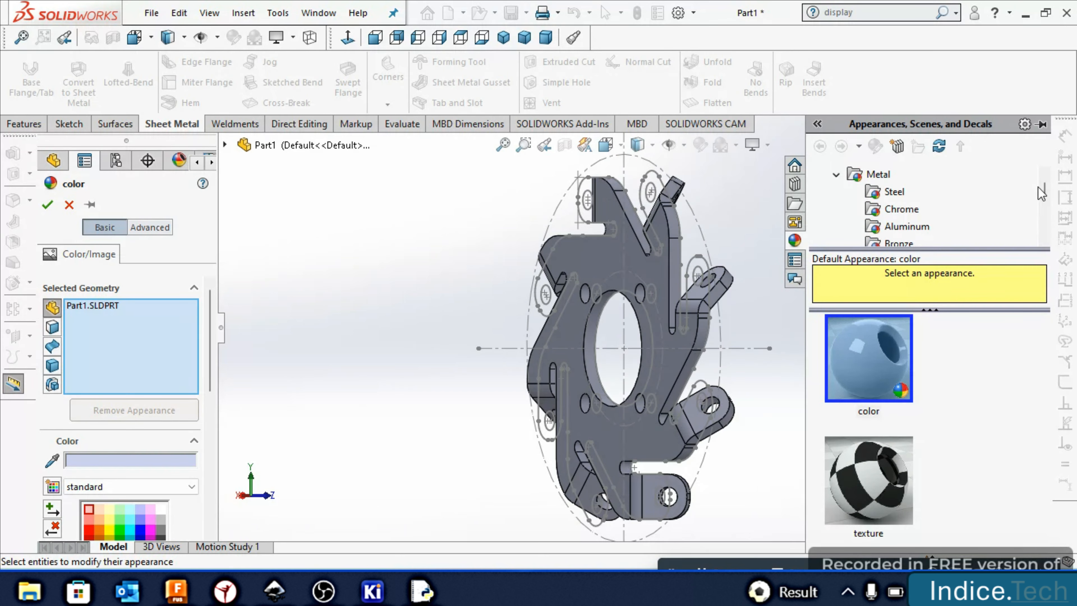
Try the brushed bronze and polished bronze appearances on the whole part
mouse_move(1045, 185)
mouse_down()
mouse_move(1044, 198)
mouse_move(1044, 190)
mouse_up()
click(896, 192)
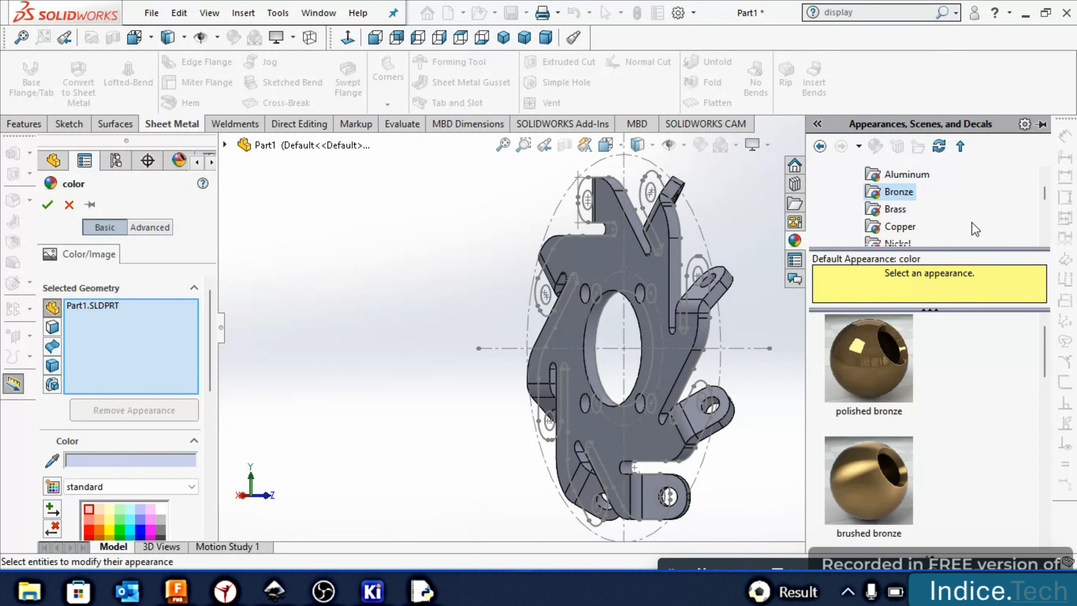
scroll(929, 357, down, 5)
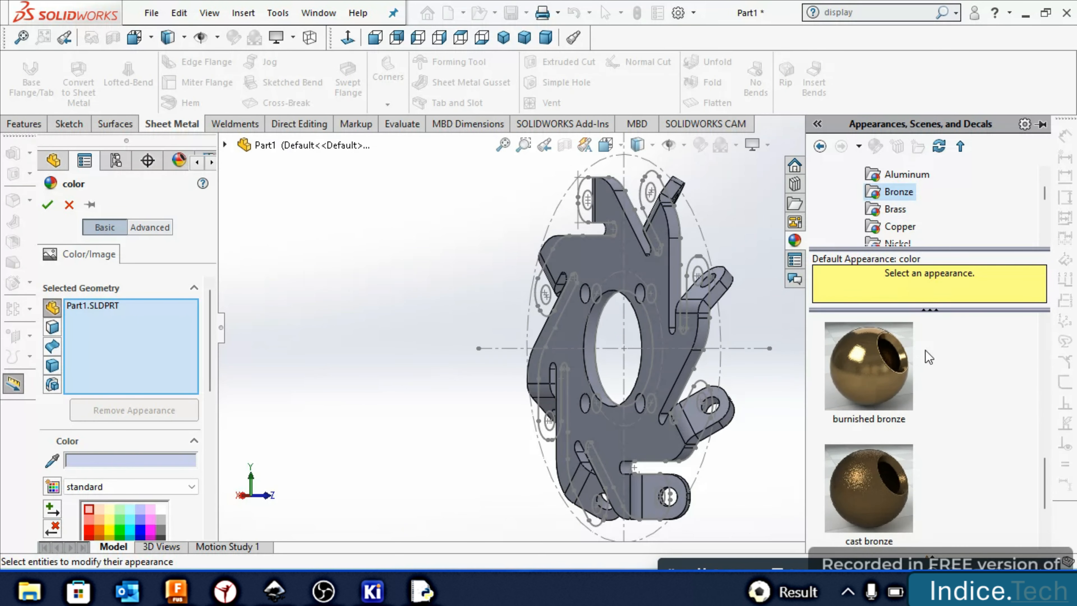
scroll(928, 358, up, 3)
click(888, 365)
scroll(888, 366, up, 1)
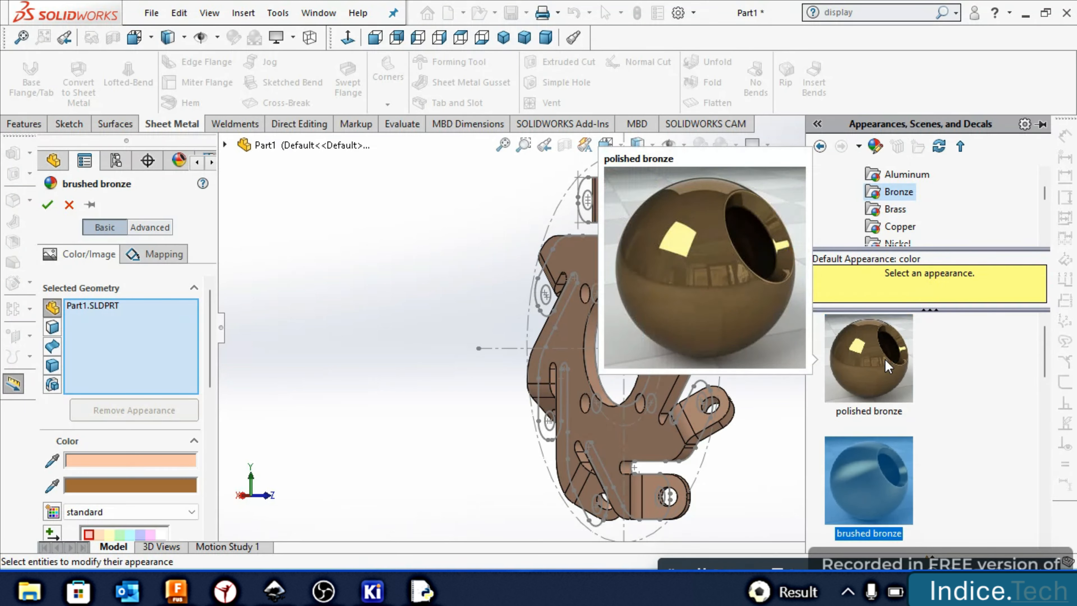
click(888, 365)
scroll(924, 432, down, 1)
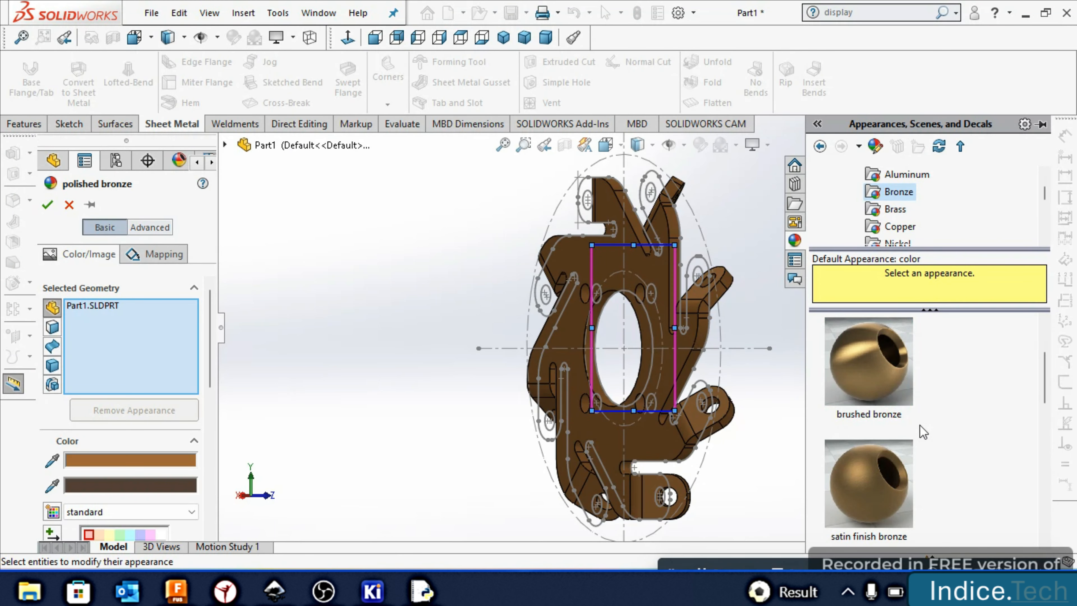
Try the manganese bronze, cast bronze and burnished bronze appearances on the whole part
scroll(923, 432, down, 5)
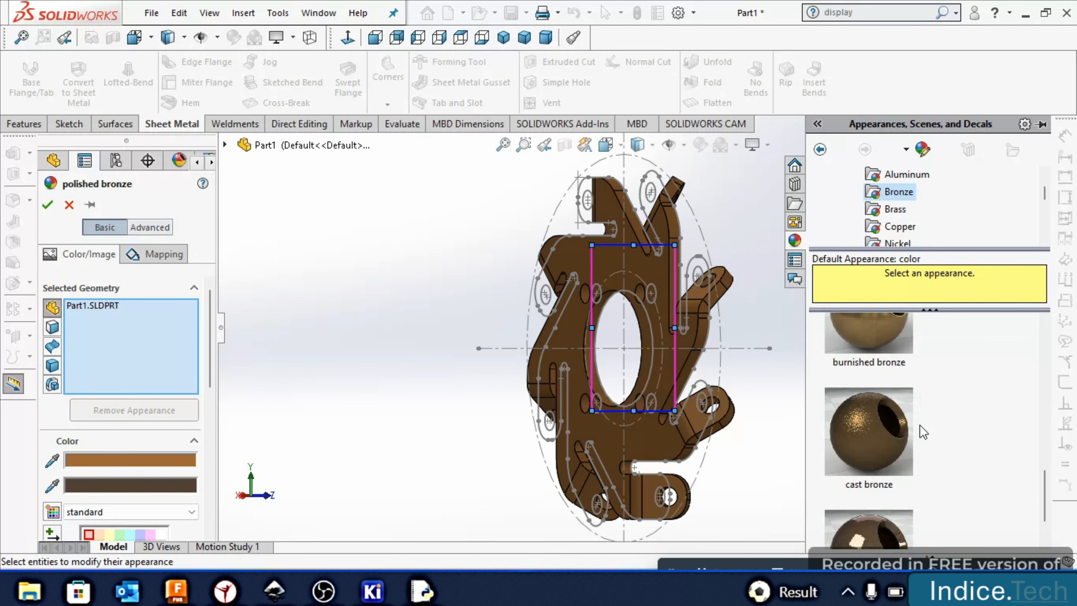
click(904, 481)
click(873, 373)
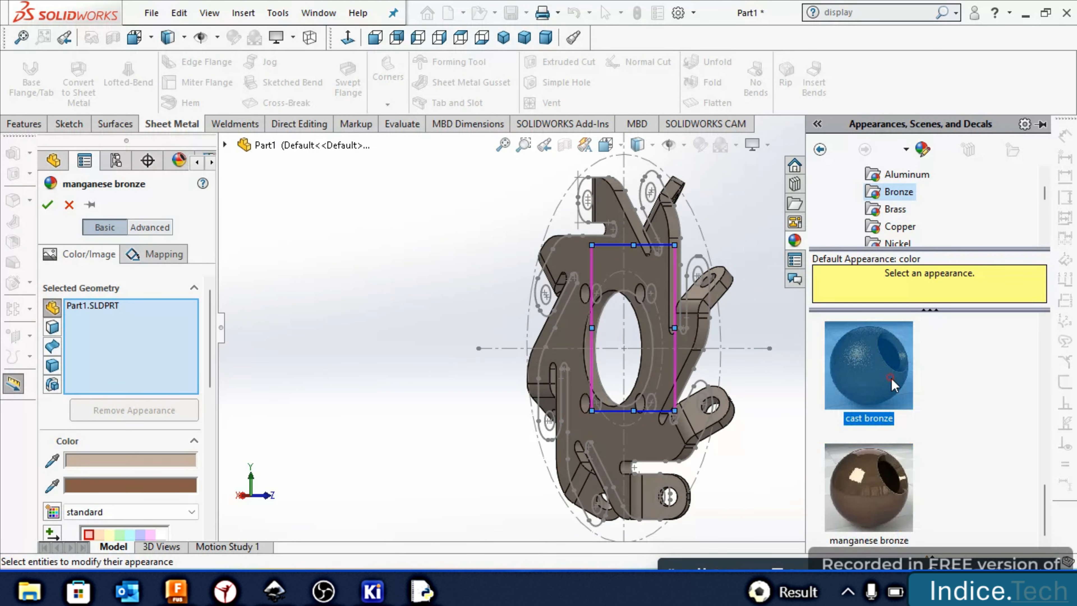
scroll(895, 384, up, 1)
mouse_move(894, 383)
drag(892, 379, 893, 341)
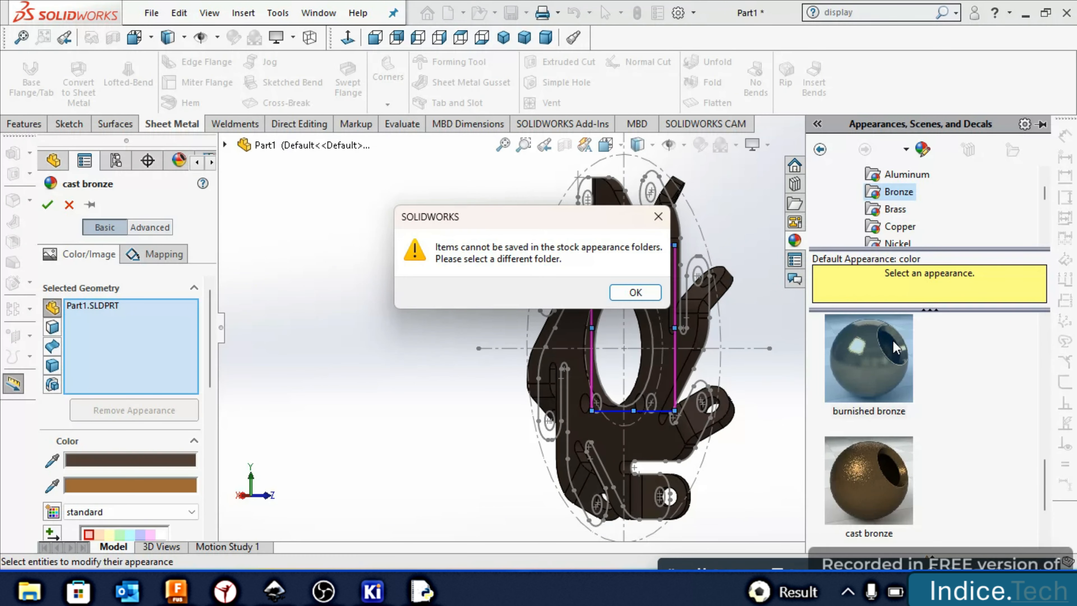
click(658, 216)
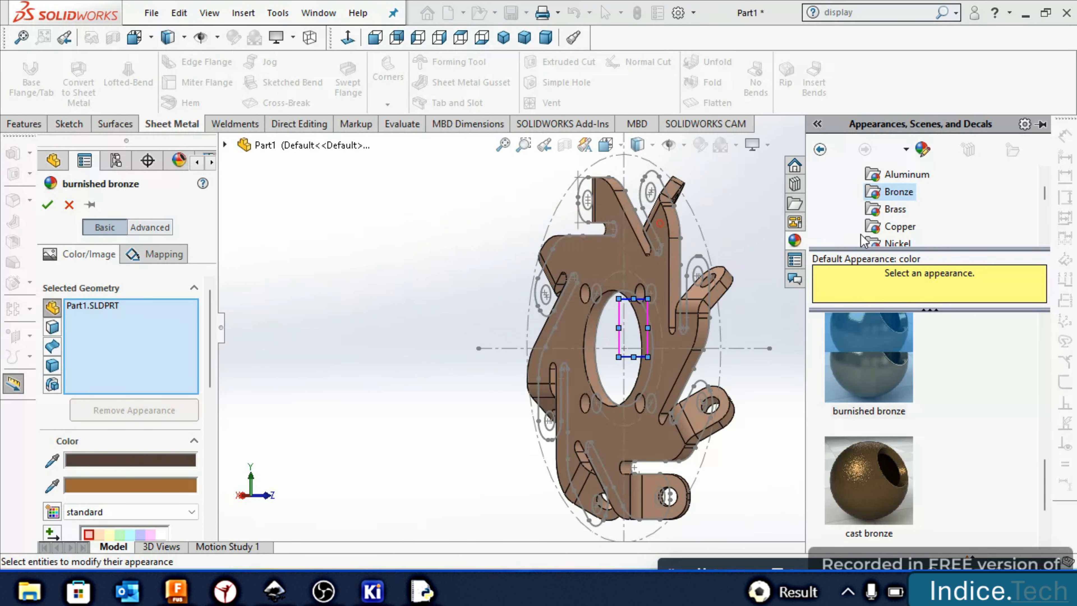
Try the brushed, satin finish and polished brass appearances on the whole part
click(894, 209)
scroll(890, 441, down, 4)
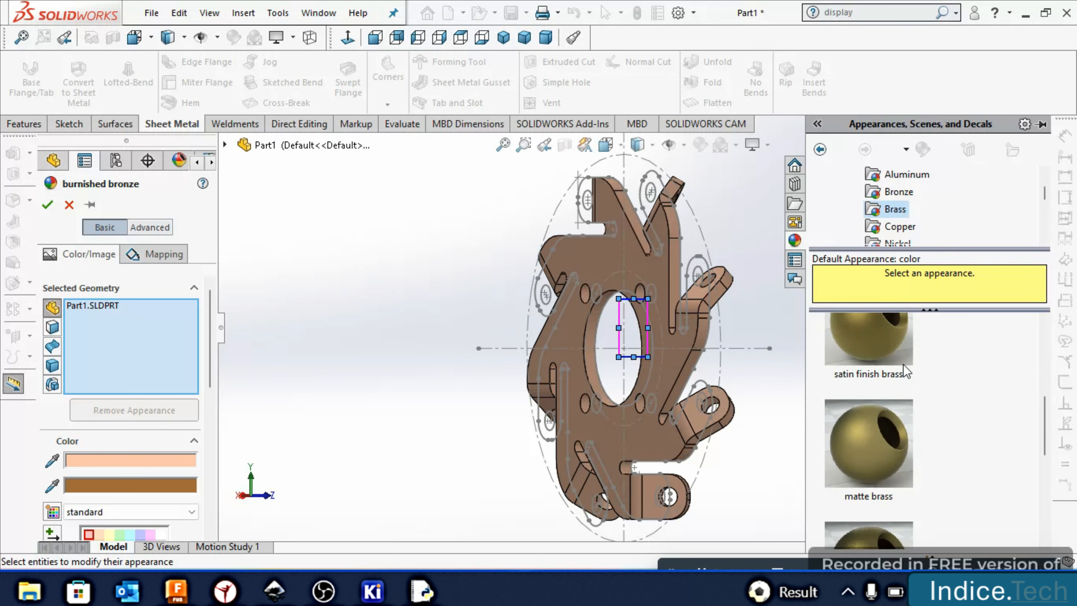
scroll(891, 445, up, 1)
scroll(890, 445, up, 3)
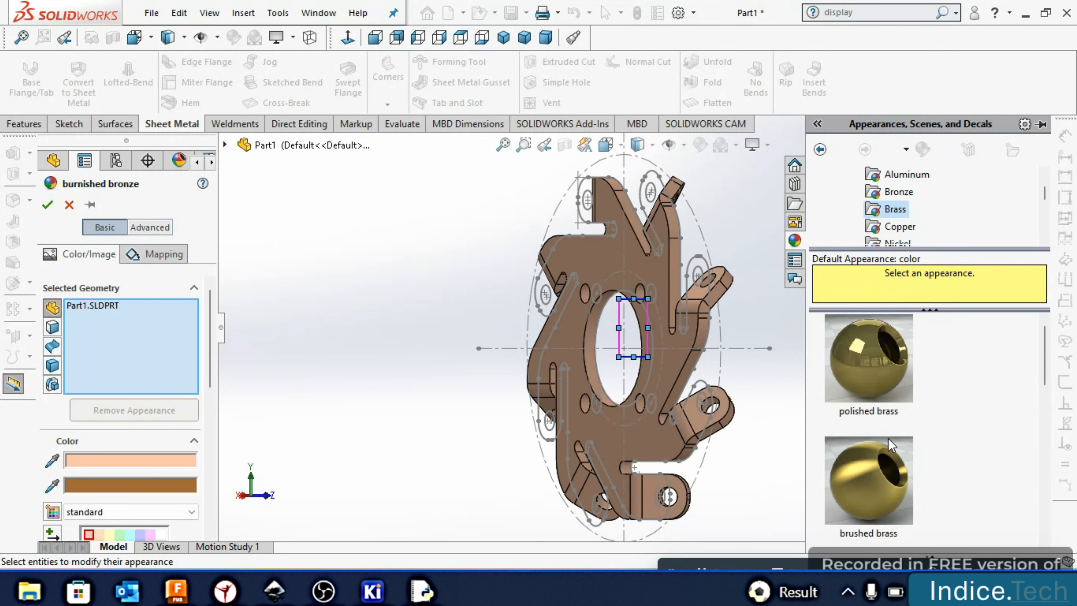
click(887, 369)
click(882, 475)
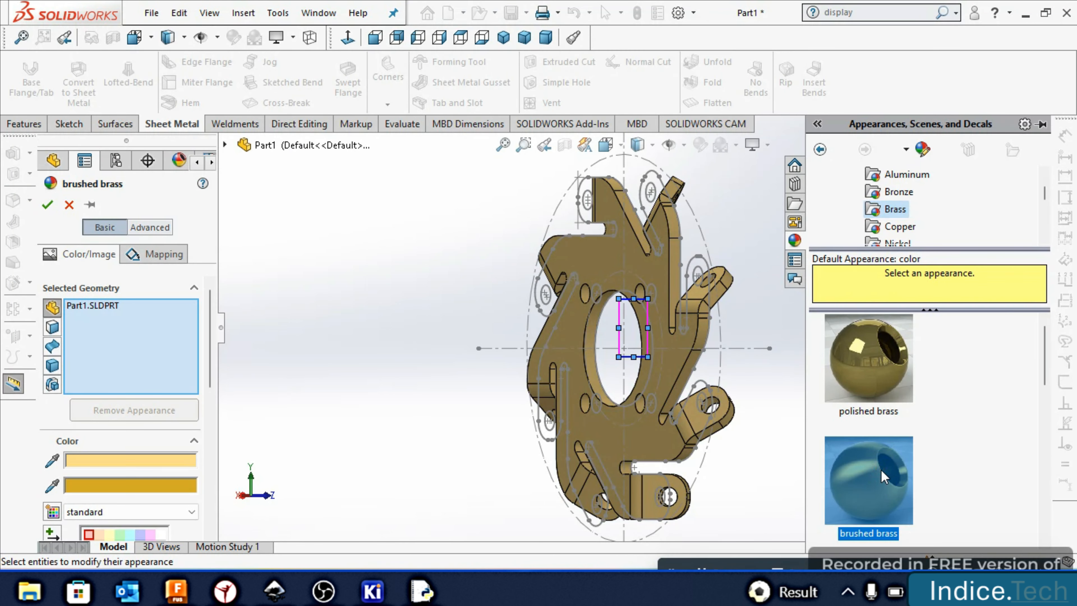
scroll(882, 475, down, 2)
click(882, 475)
scroll(881, 475, up, 2)
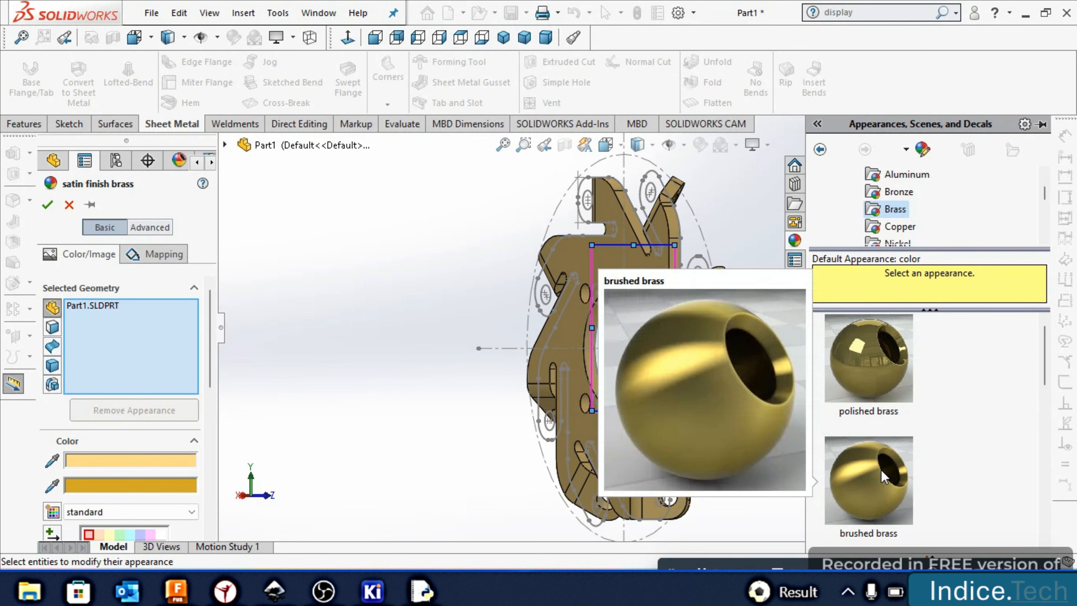
click(864, 408)
mouse_move(865, 408)
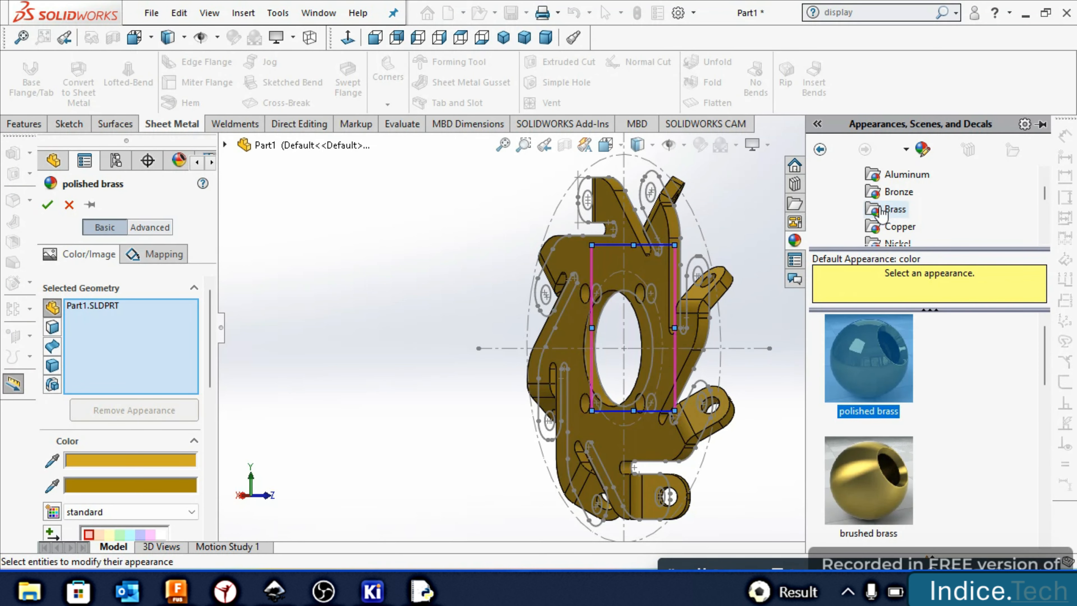
Try the polished gold and satin finish gold appearances on the whole part
scroll(890, 208, down, 1)
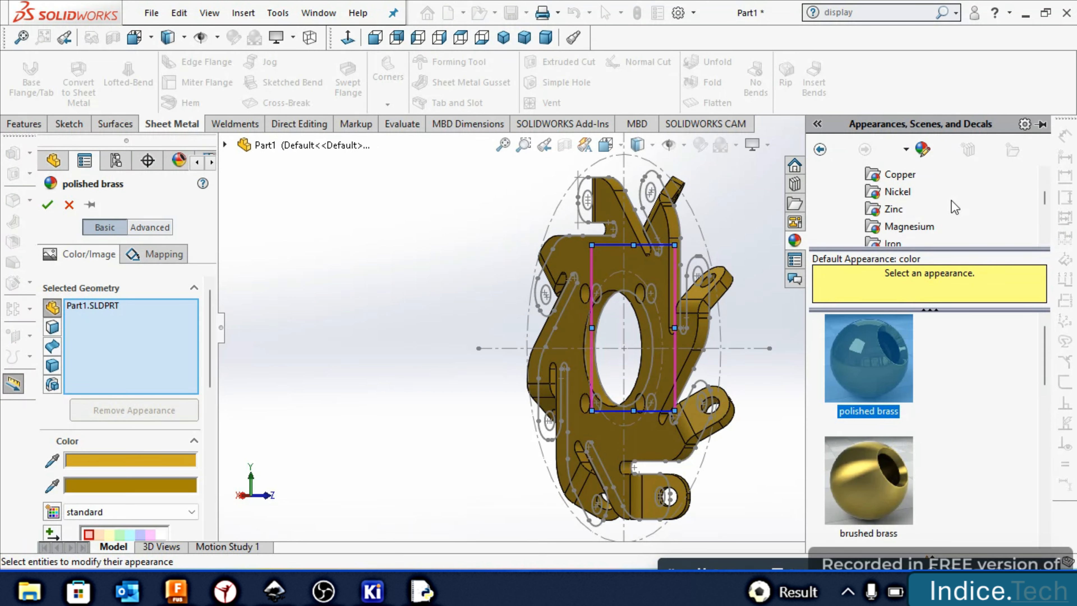
scroll(954, 207, down, 2)
scroll(933, 218, down, 1)
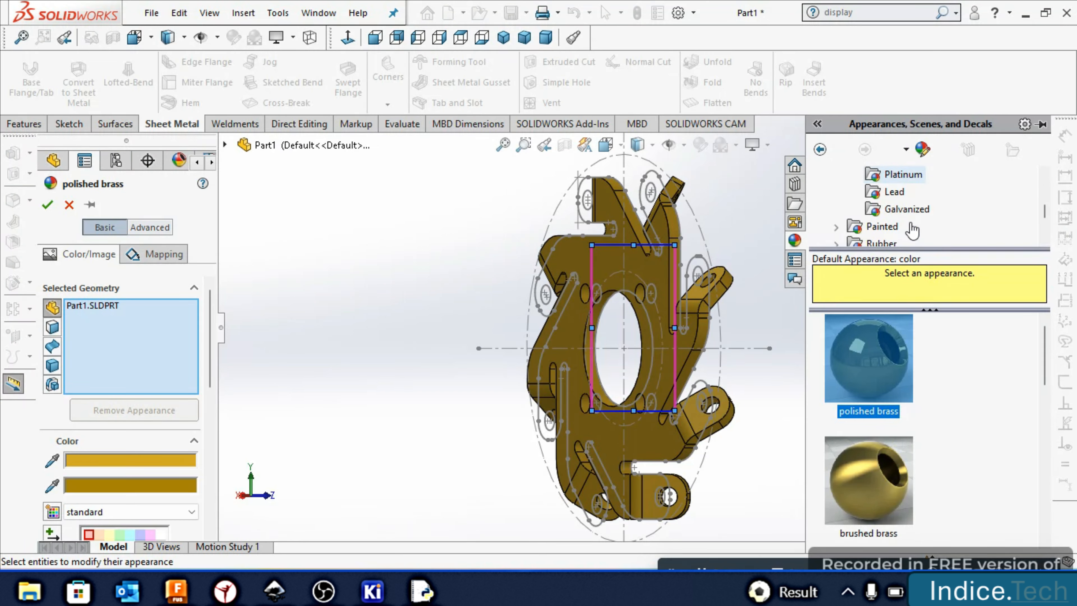
scroll(907, 225, up, 1)
click(894, 193)
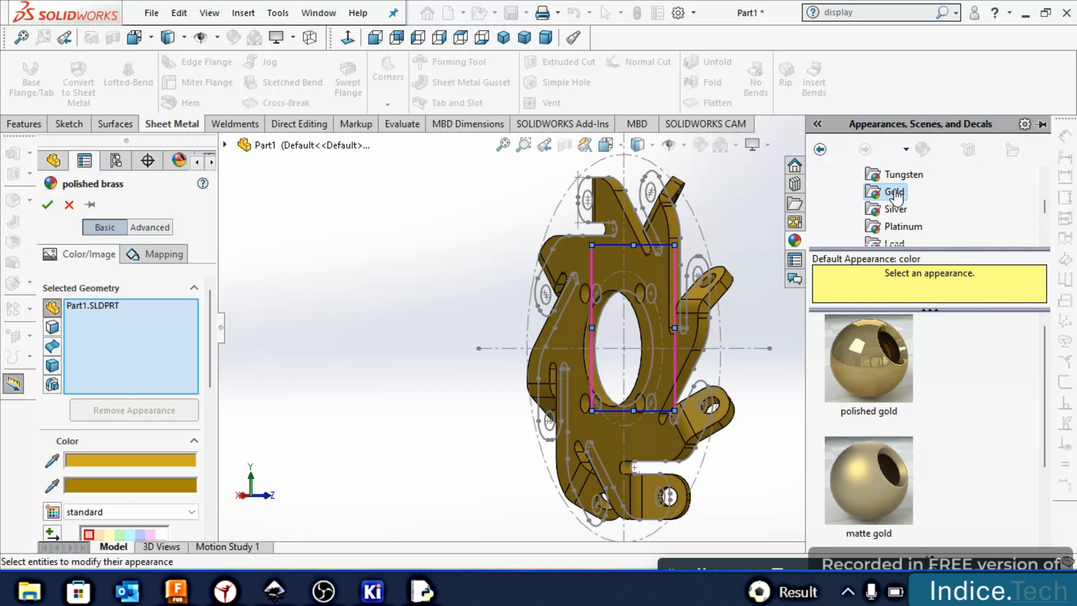
click(888, 335)
scroll(918, 418, down, 1)
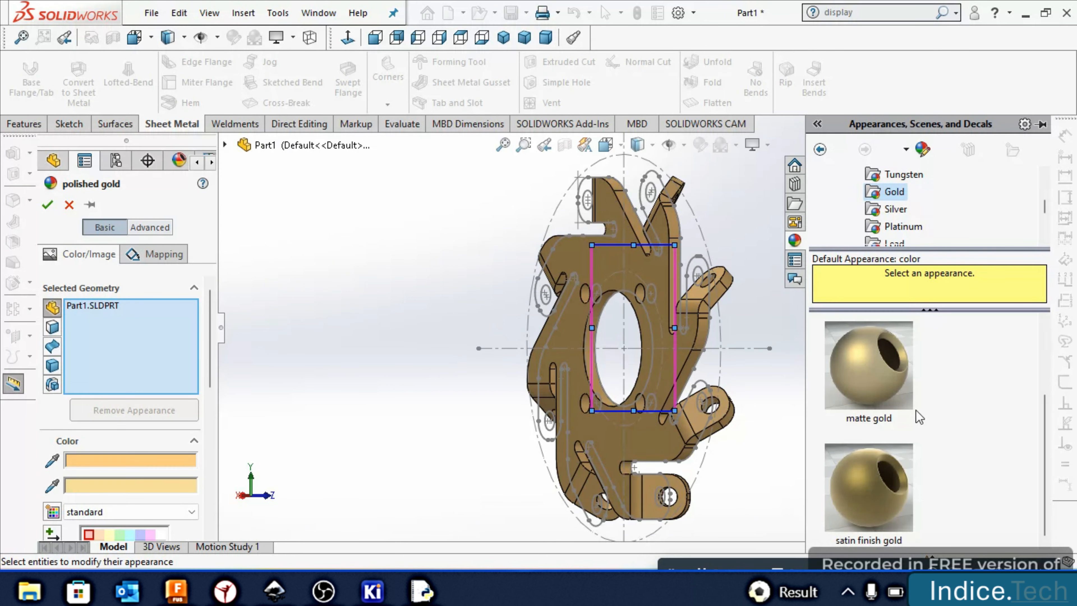
click(883, 483)
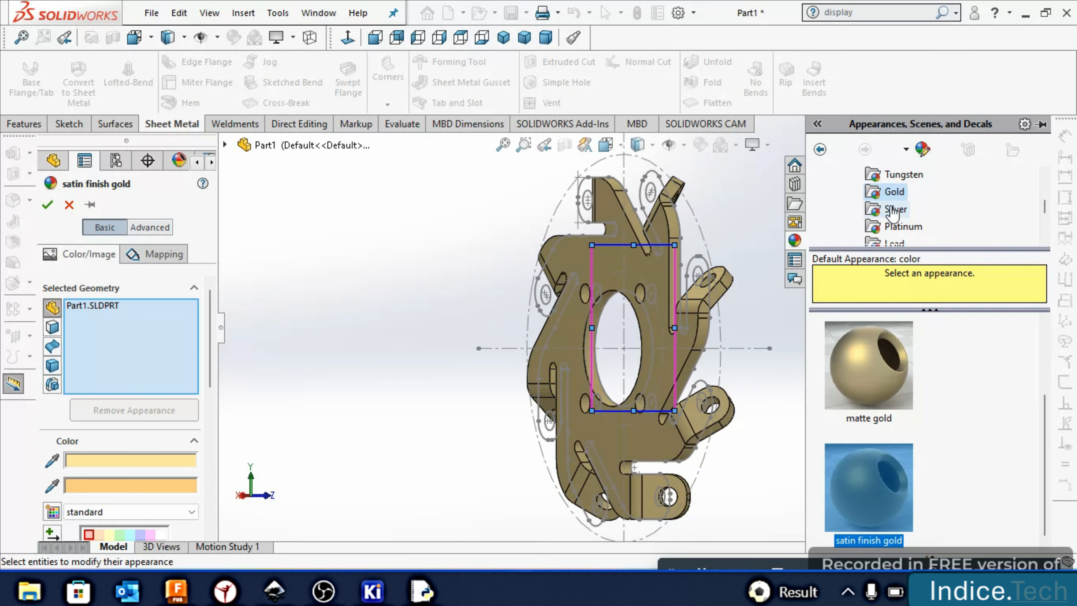
Apply the polished brass appearance from the metal library to the whole part and accept it
scroll(892, 214, up, 1)
scroll(892, 214, up, 3)
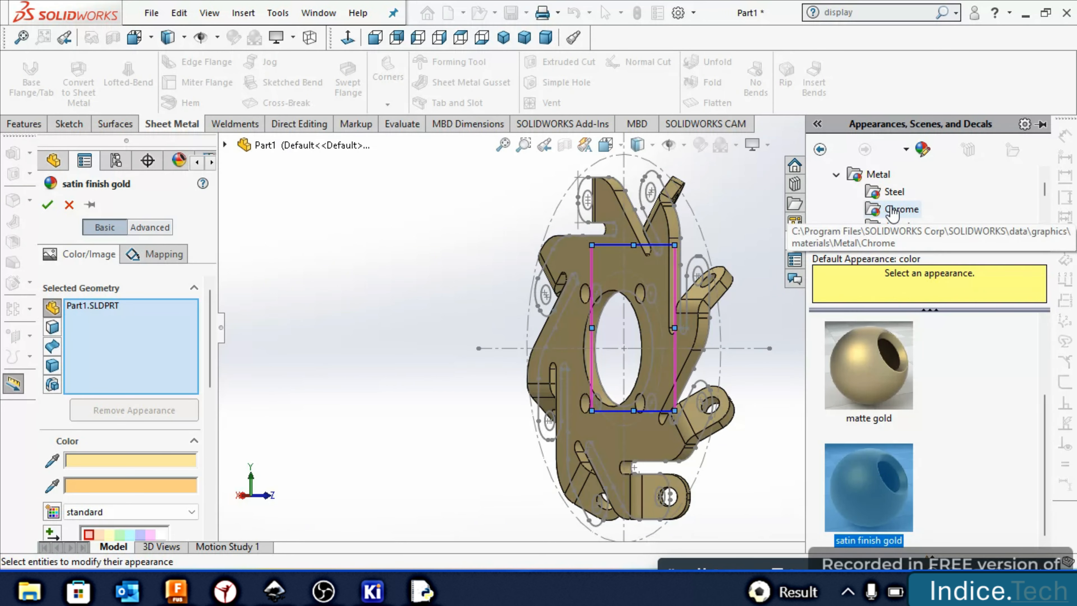
scroll(892, 214, down, 1)
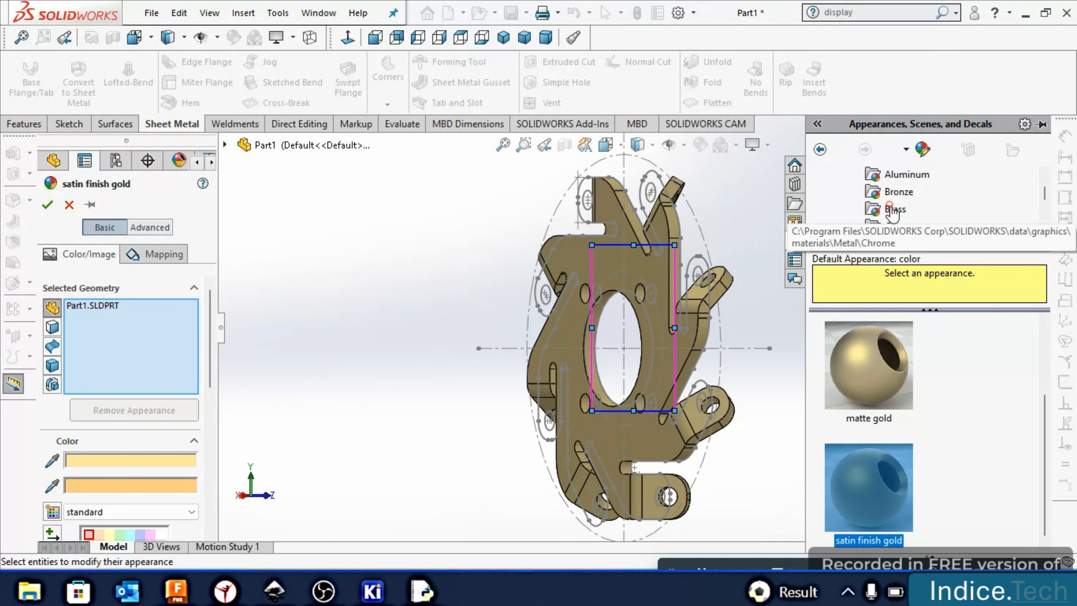
click(894, 209)
scroll(945, 409, down, 4)
scroll(914, 400, up, 2)
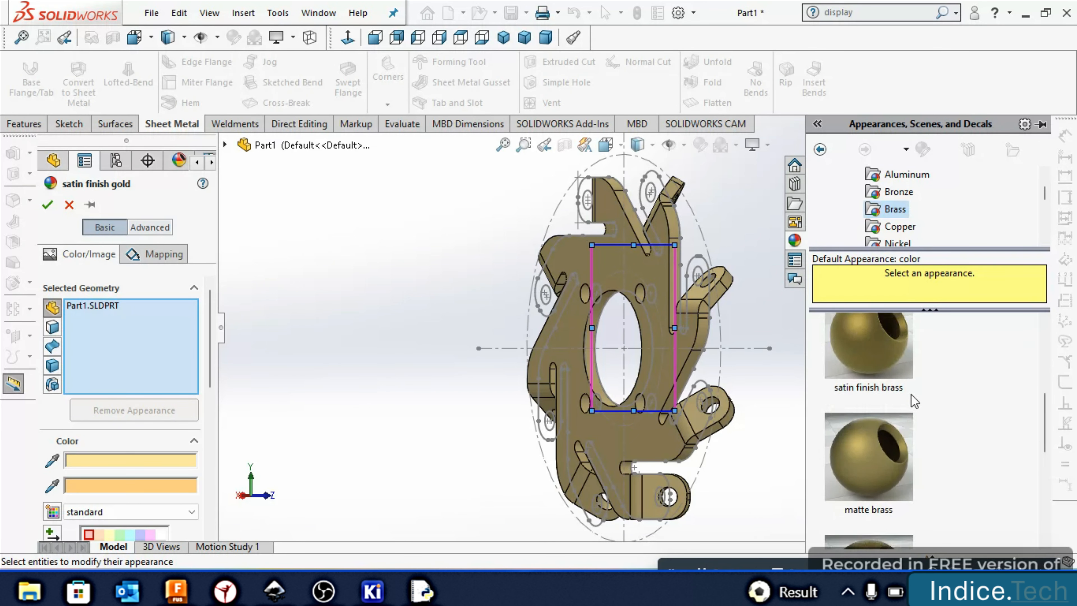
scroll(914, 401, up, 3)
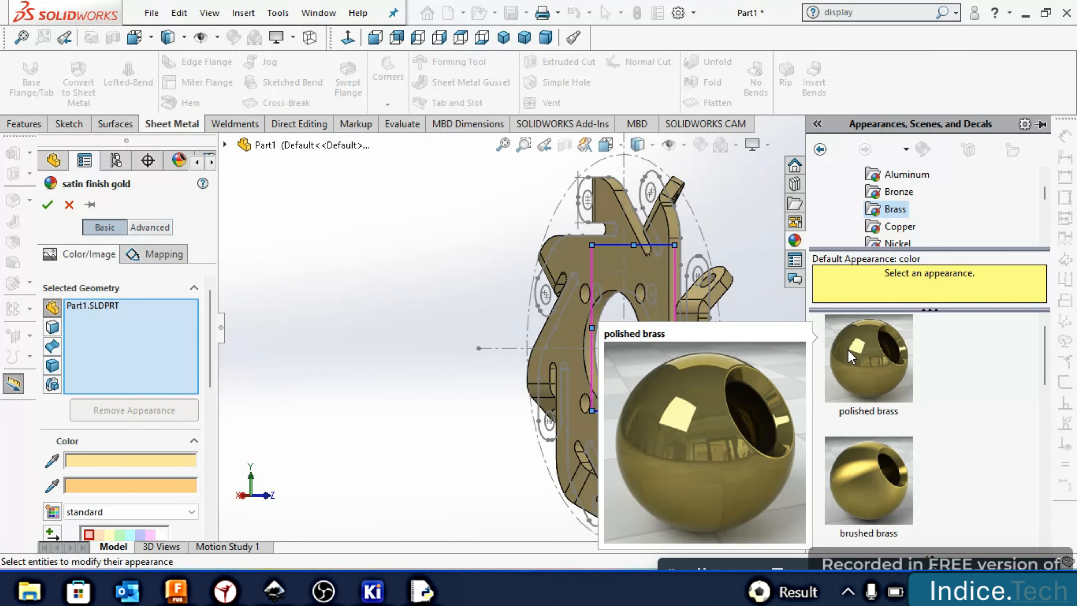
click(850, 357)
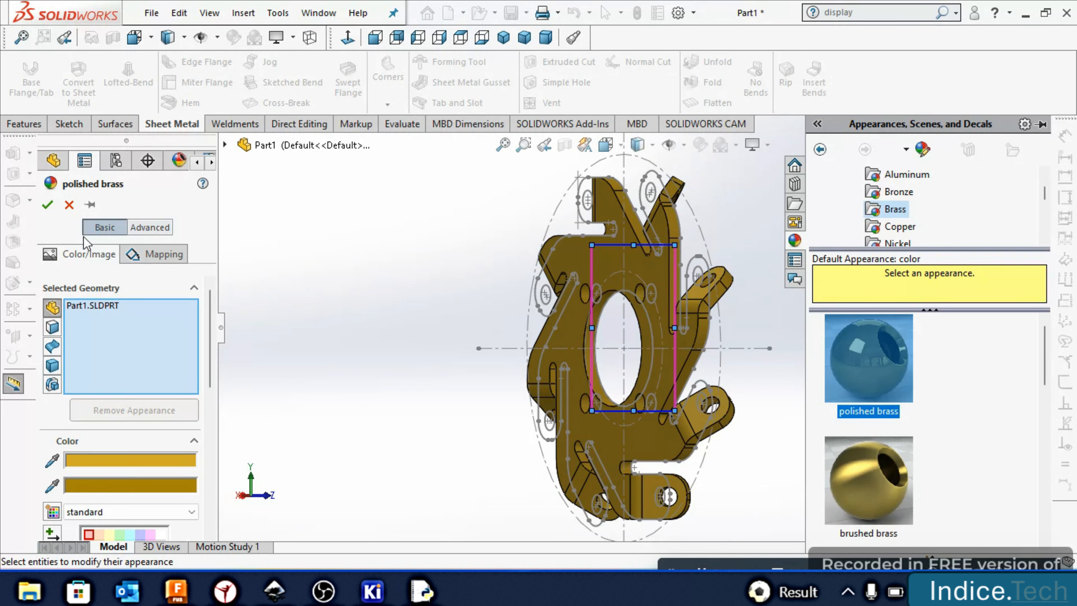
click(48, 206)
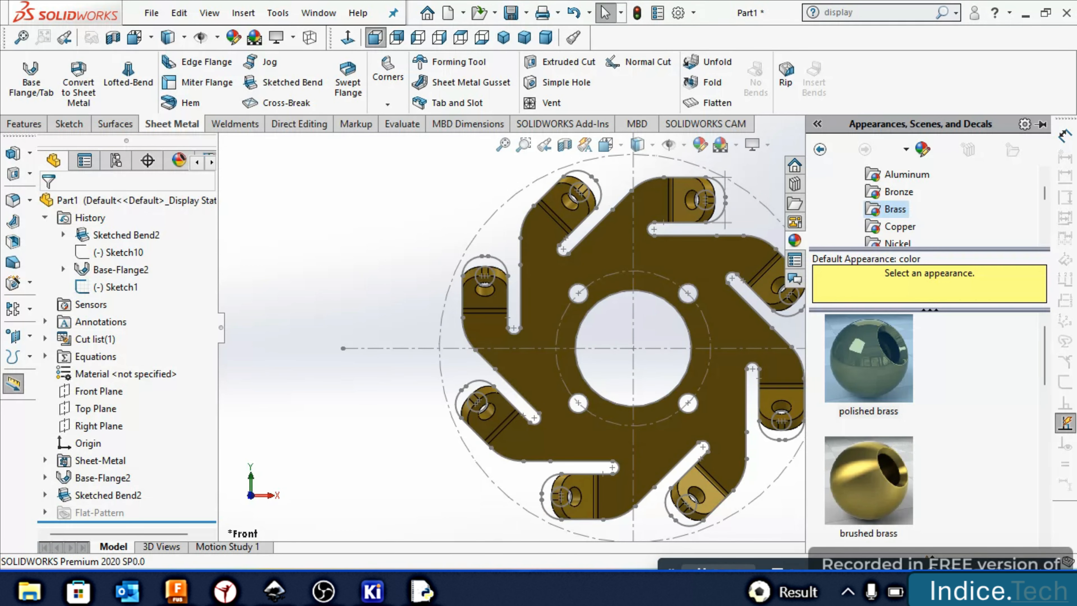
Save the side plate part in the Documents folder under the file name mech
click(153, 14)
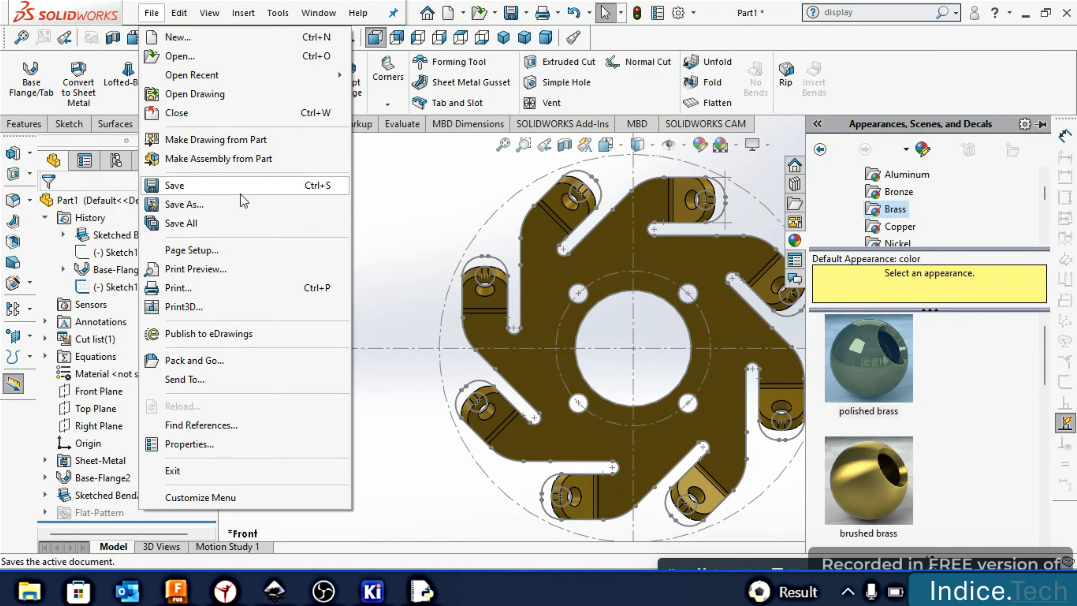
click(240, 202)
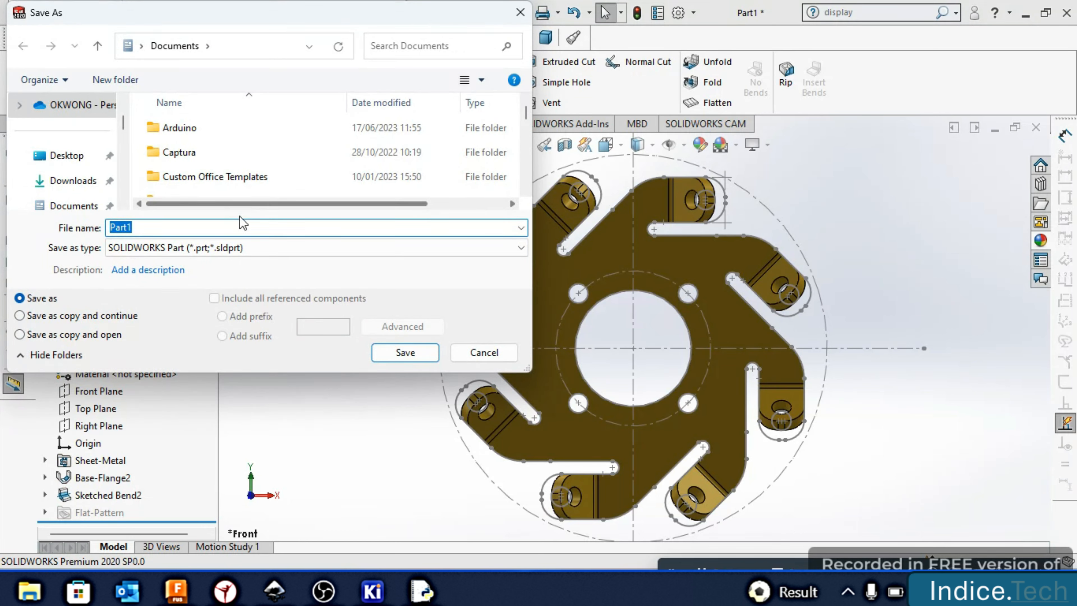
text(m)
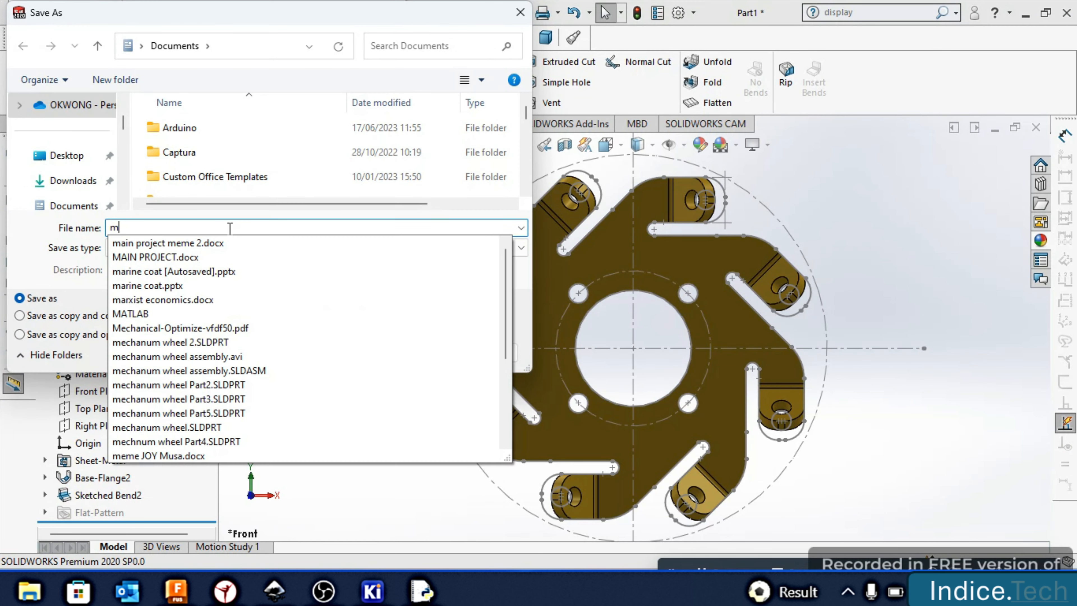
text(ecg)
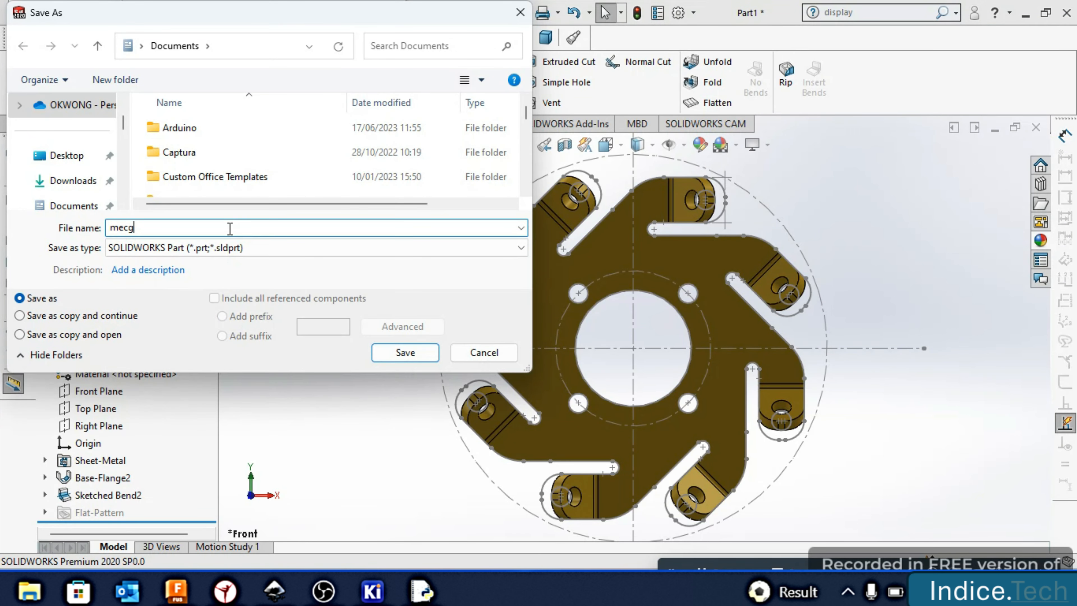
key(BackSpace)
key(BackSpace)
key(BackSpace)
key(BackSpace)
text(mech)
key(Return)
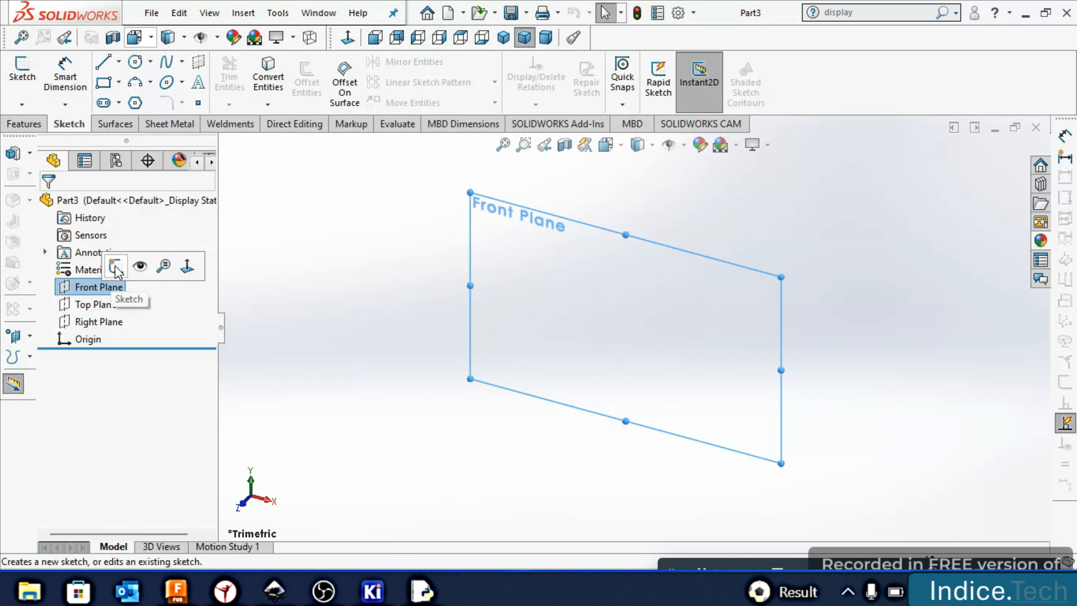
Start a sketch on the Front Plane with a vertical centerline about 169 mm long and a horizontal one about 239 mm, crossing at the origin
click(115, 268)
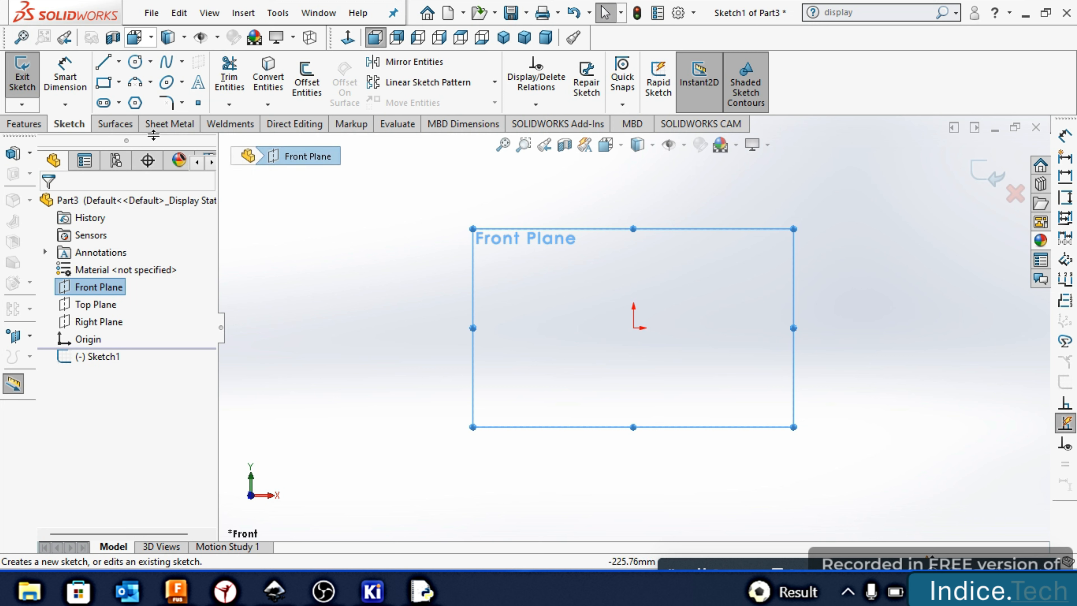
click(113, 67)
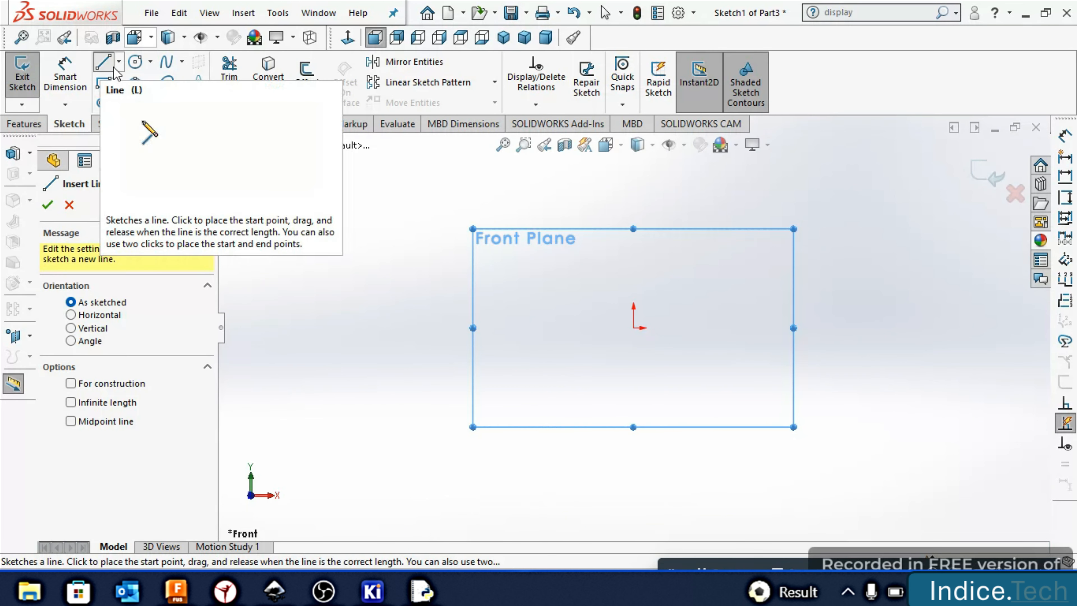
click(119, 61)
click(129, 101)
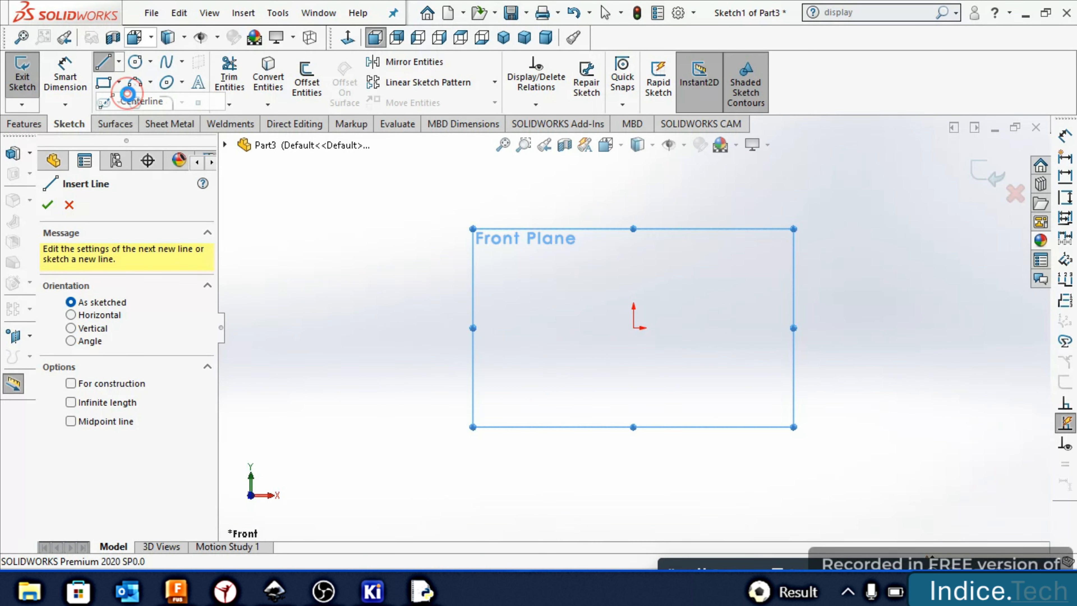
click(633, 179)
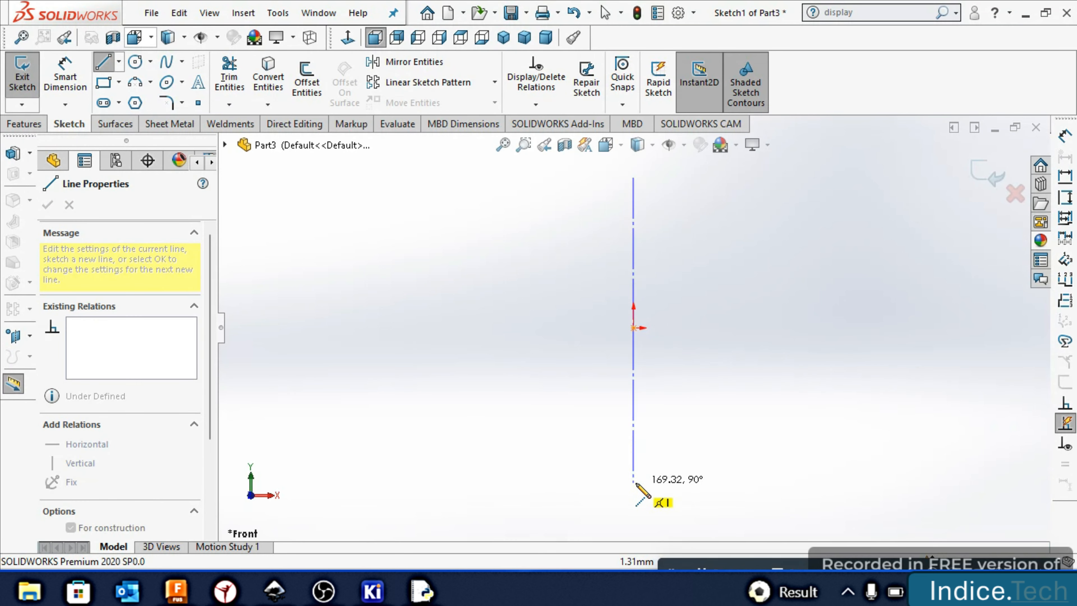
double_click(634, 482)
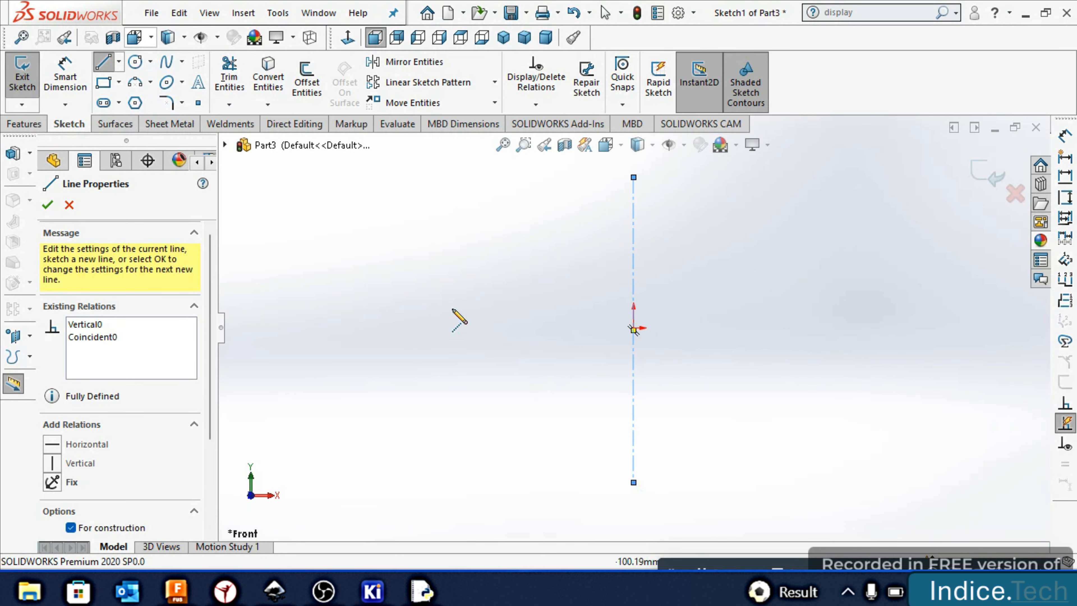
click(420, 329)
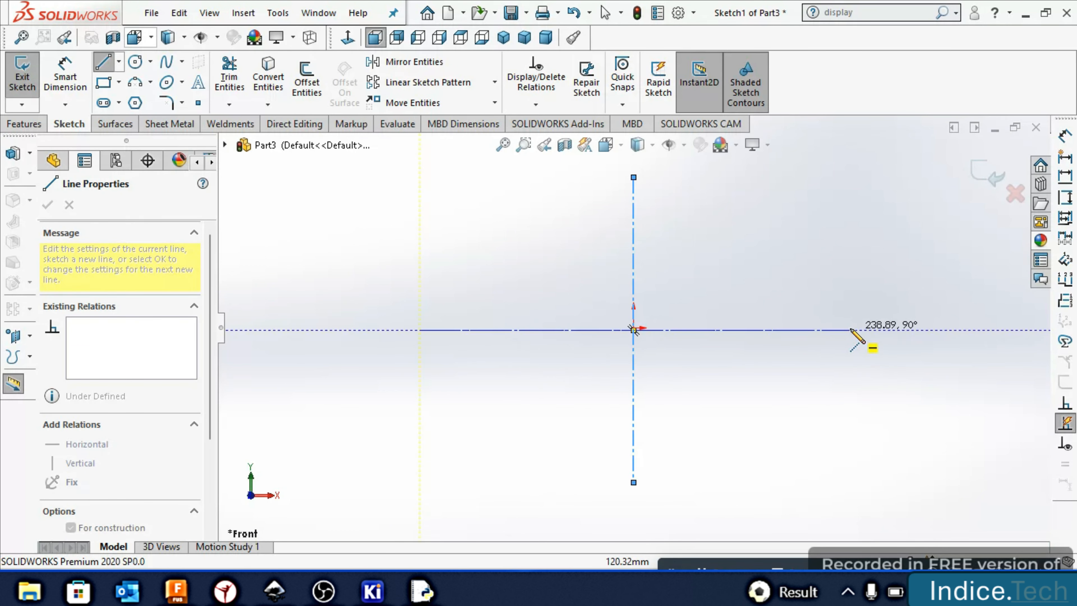
double_click(850, 330)
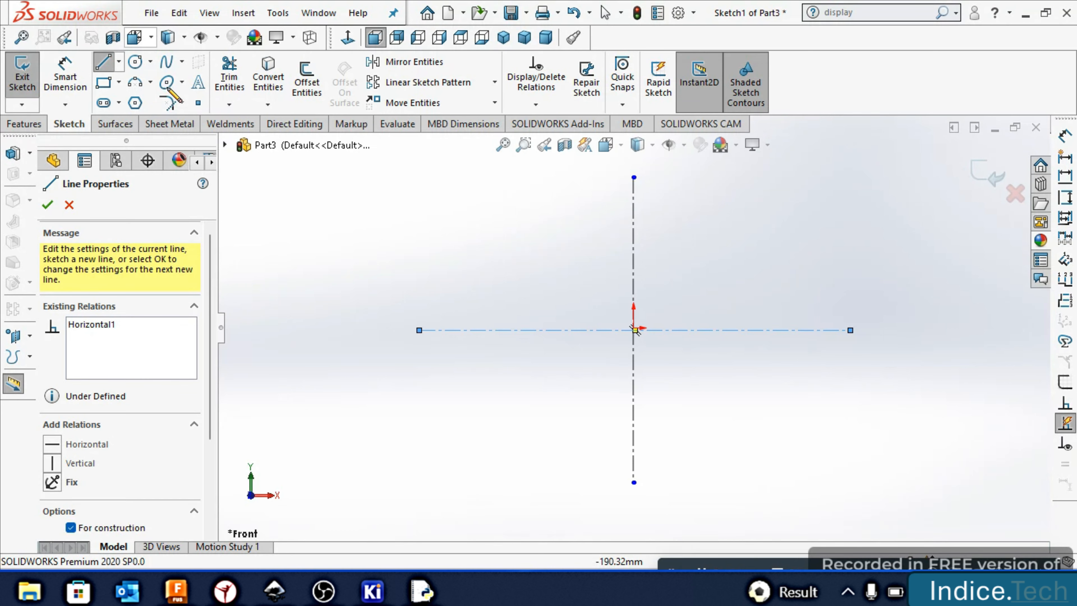
Draw a four-segment stepped line profile above the horizontal centerline, starting on the vertical centerline and rising outward over about 99 mm horizontally
click(120, 62)
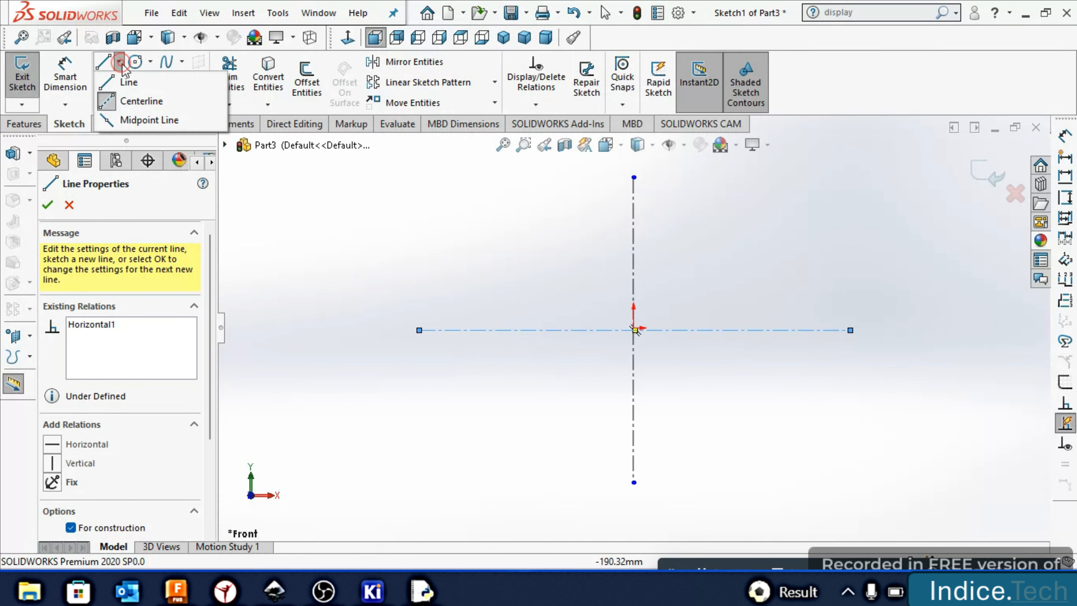
click(128, 82)
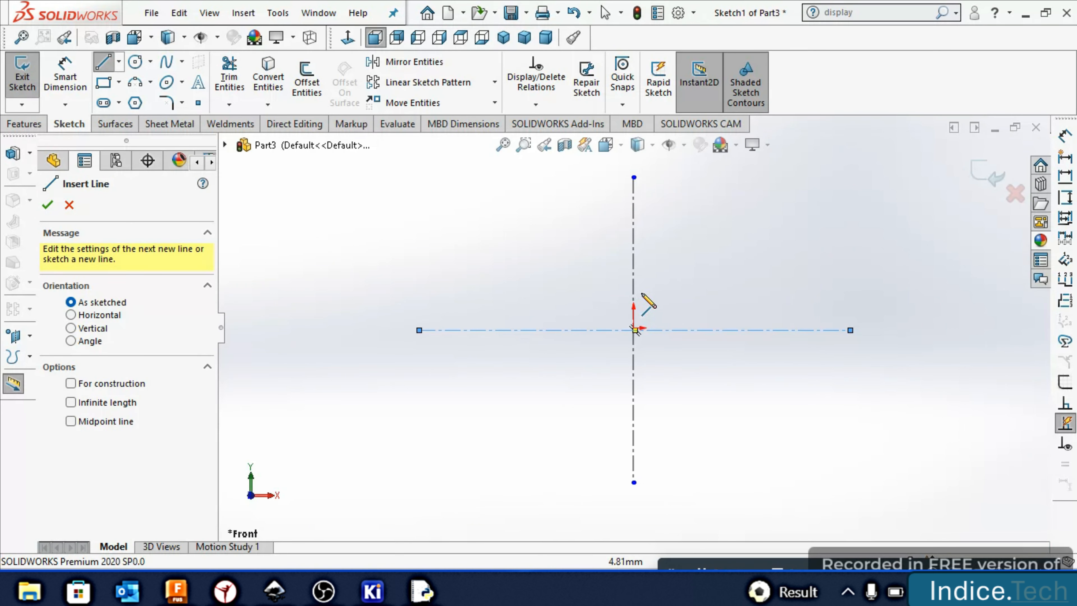
click(633, 280)
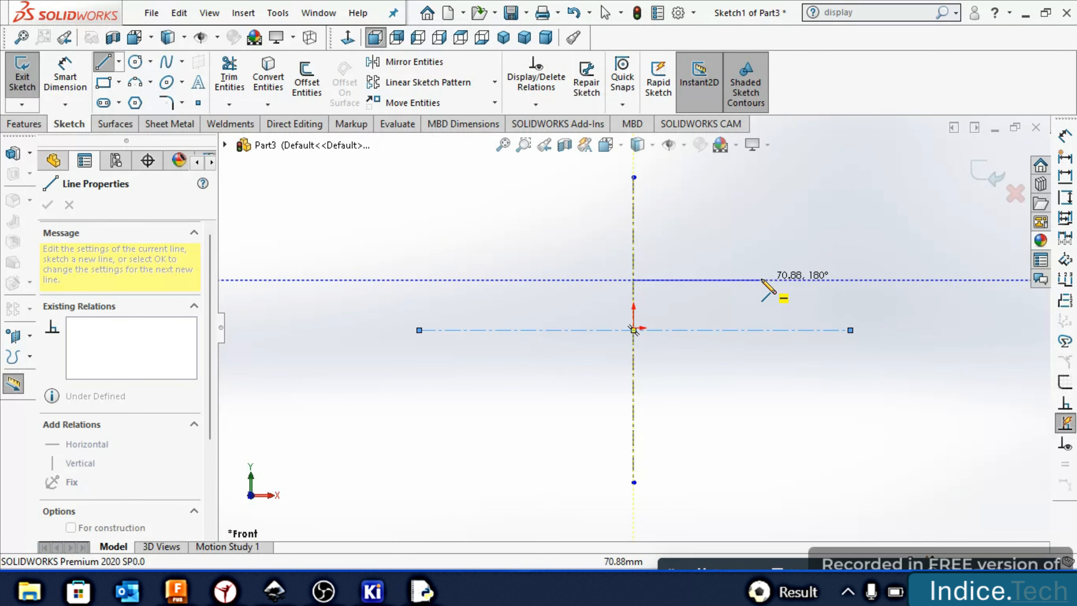
click(774, 280)
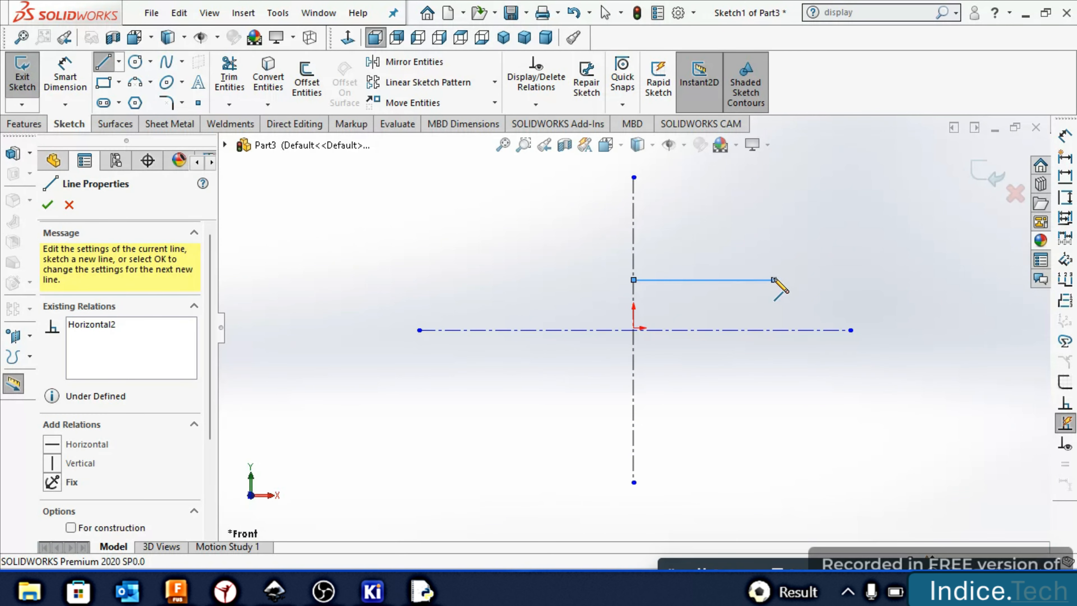
click(774, 245)
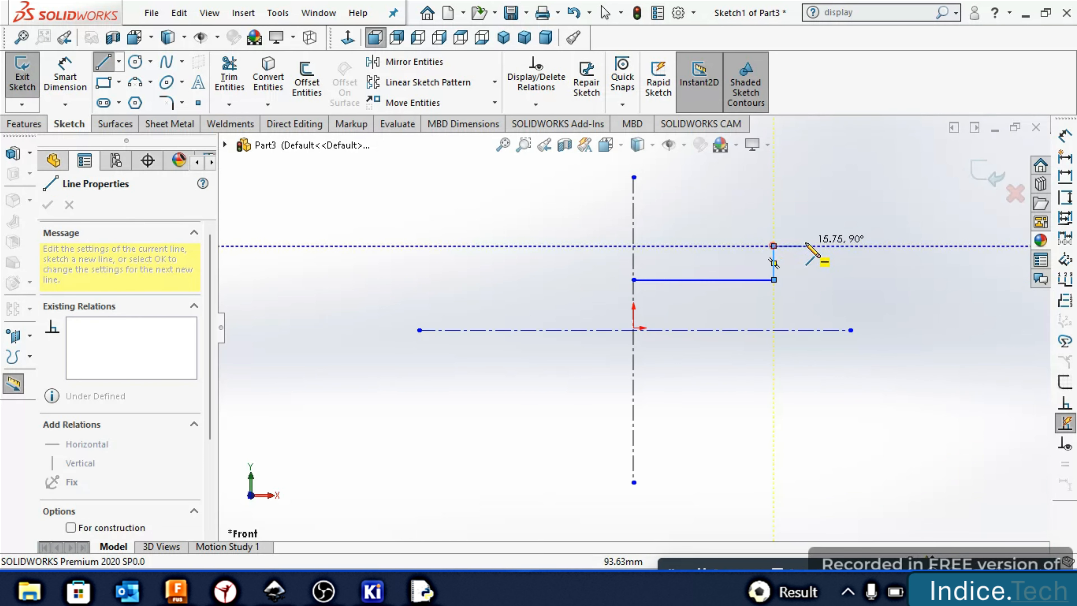
click(811, 245)
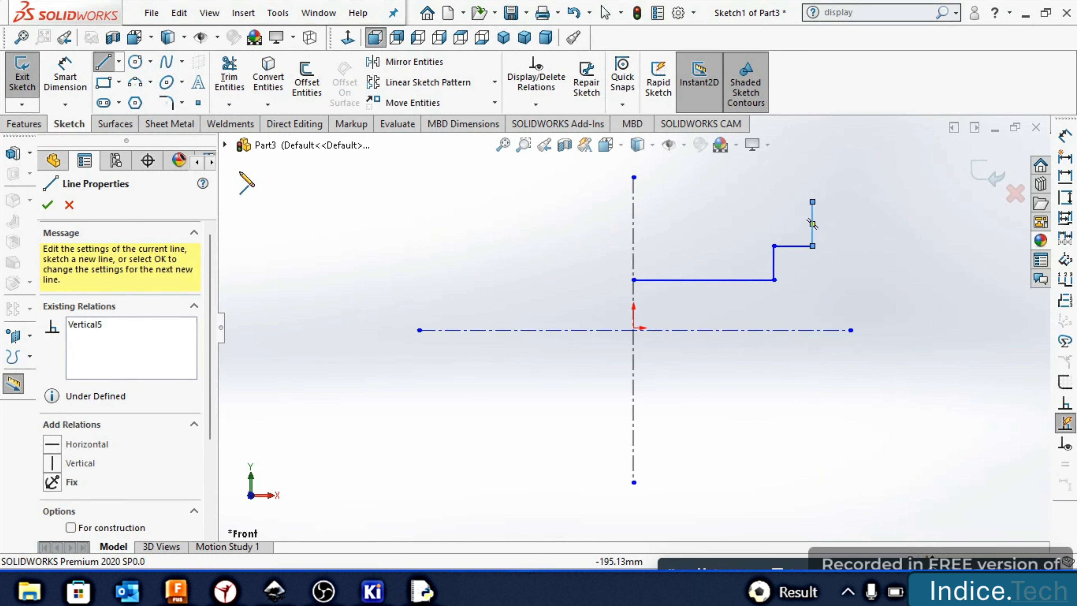
Dimension the horizontal distance between the stepped profile's two end points as 14 mm
click(73, 81)
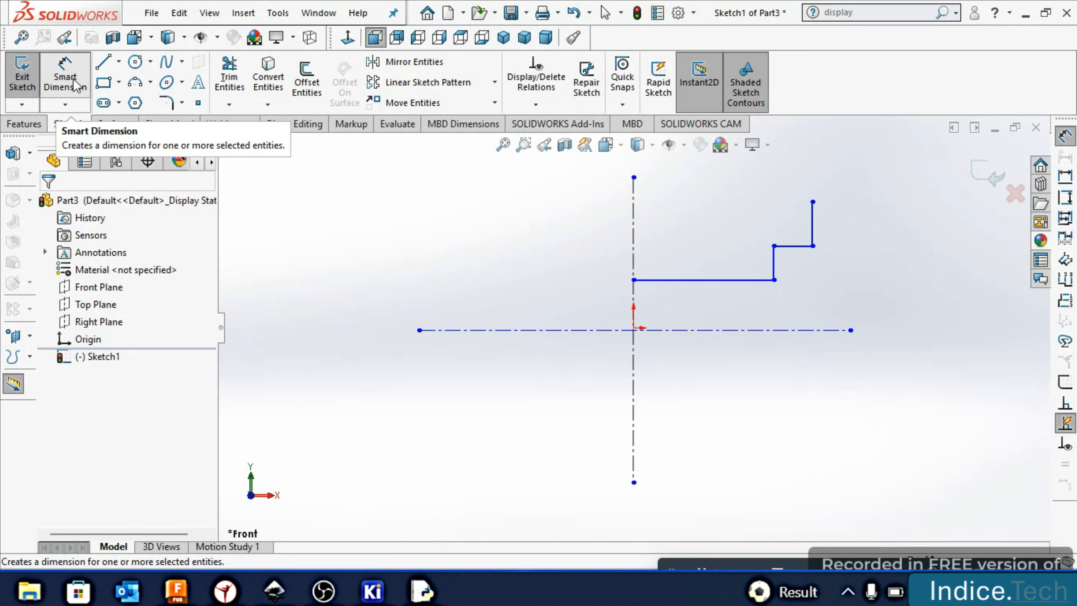
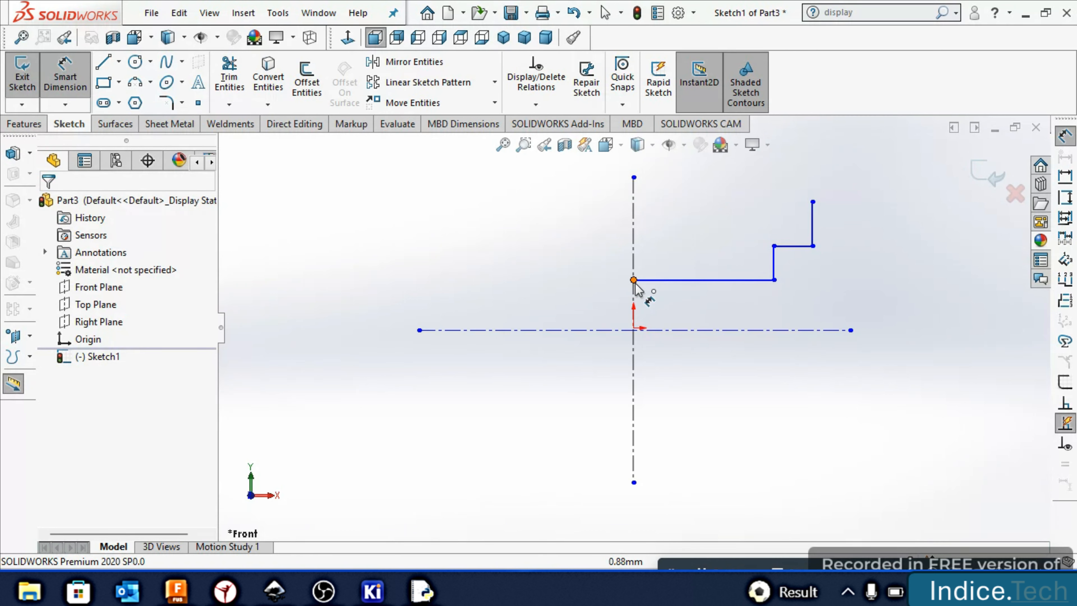
click(633, 280)
click(812, 203)
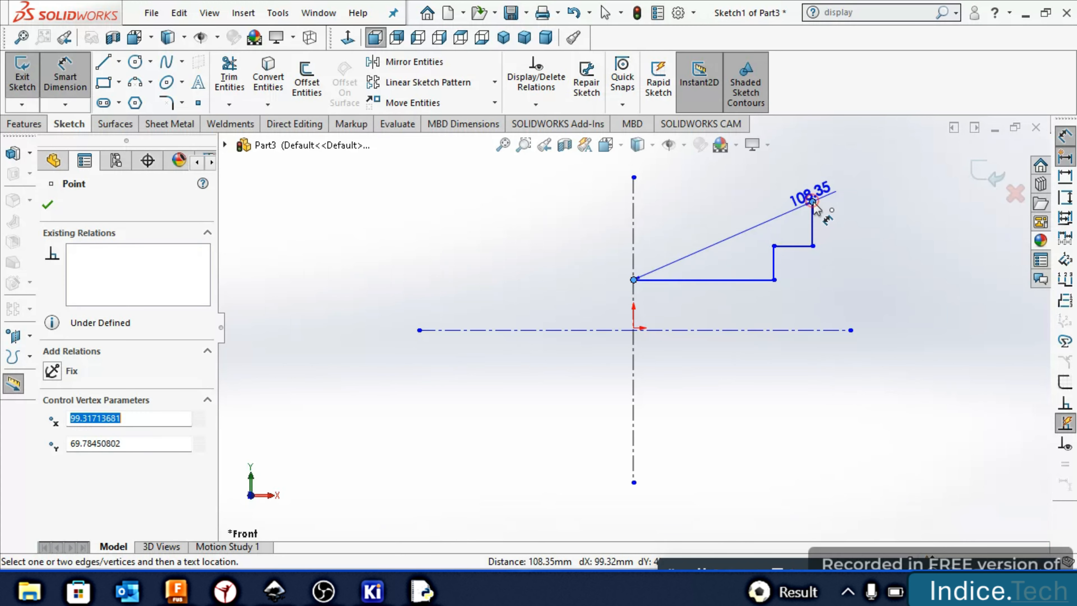
click(808, 442)
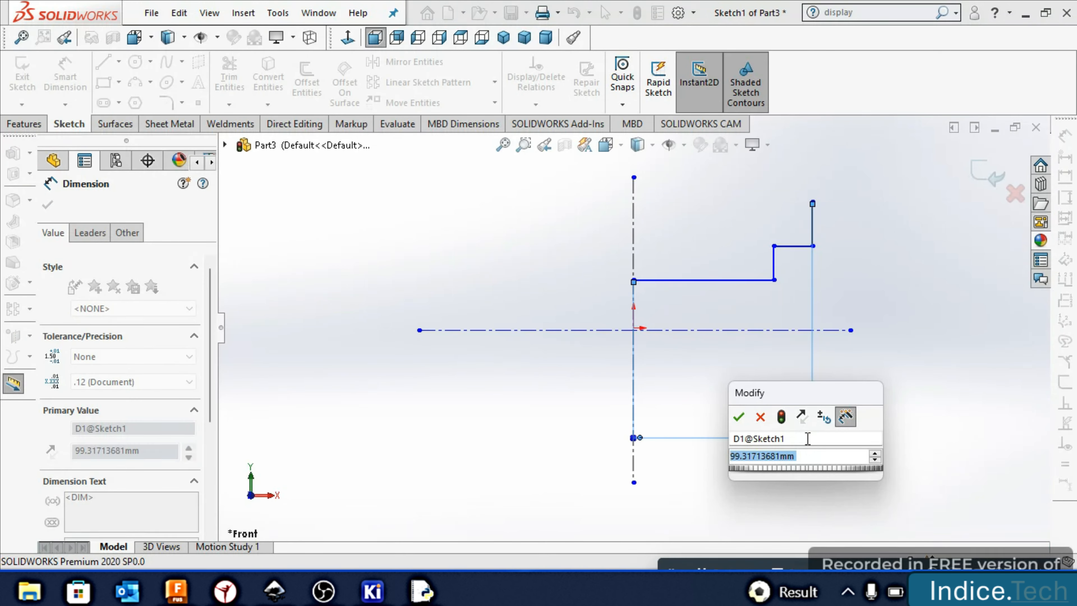
text(14)
key(Return)
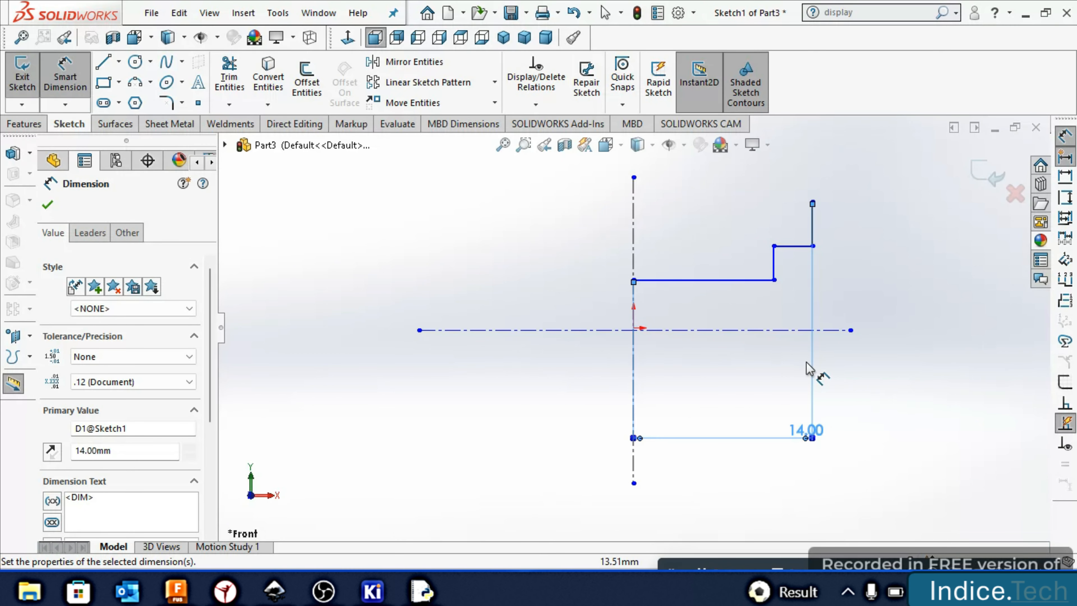
Dimension the height from the horizontal centerline to the lower end of the outermost vertical segment as 3.75 mm
click(812, 246)
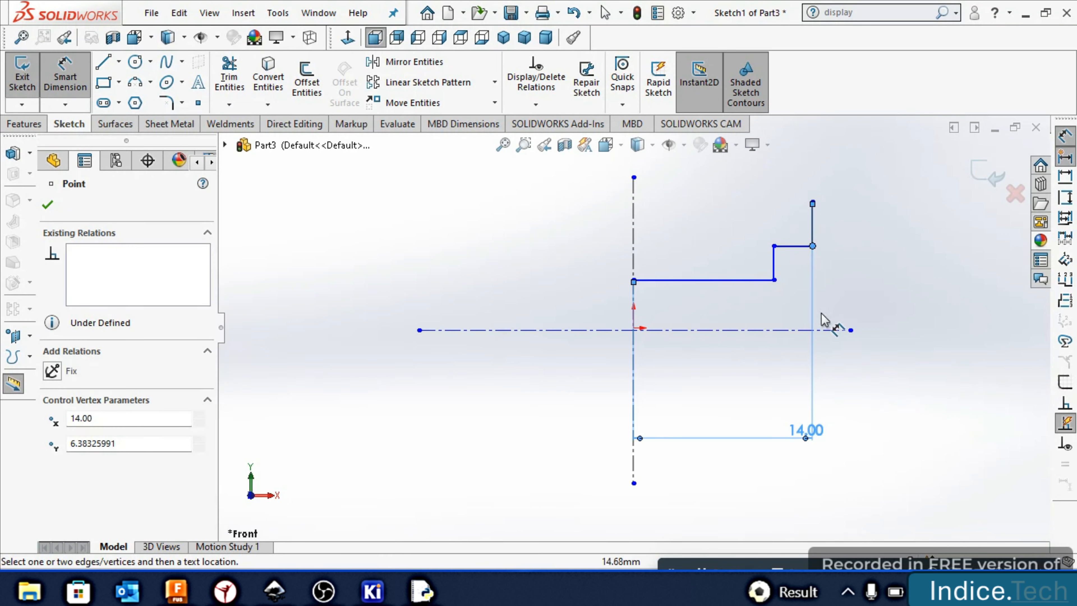
click(826, 330)
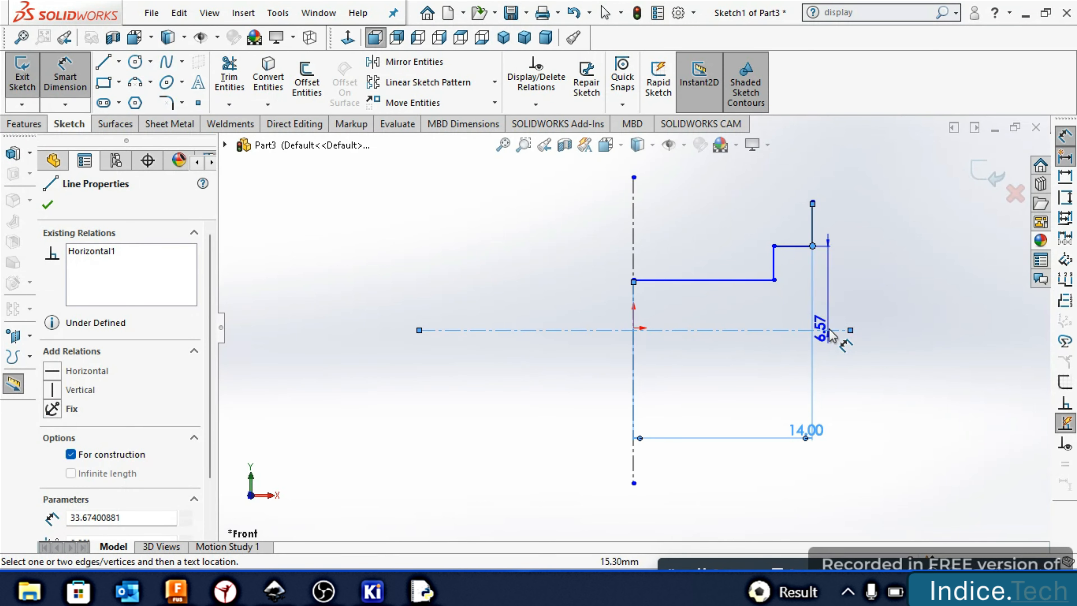
click(829, 333)
text(3.)
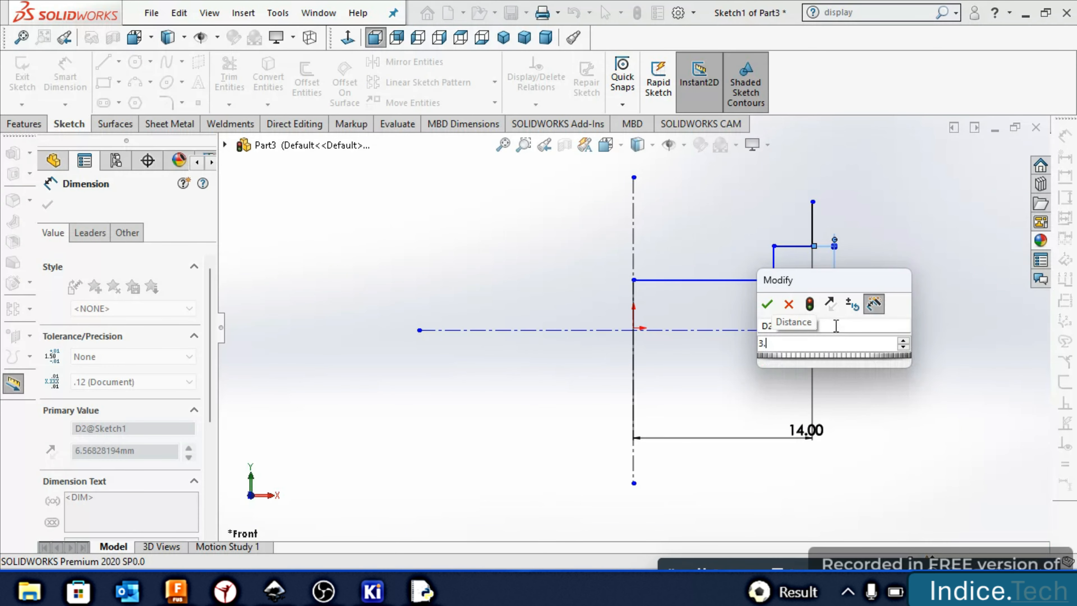
text(75)
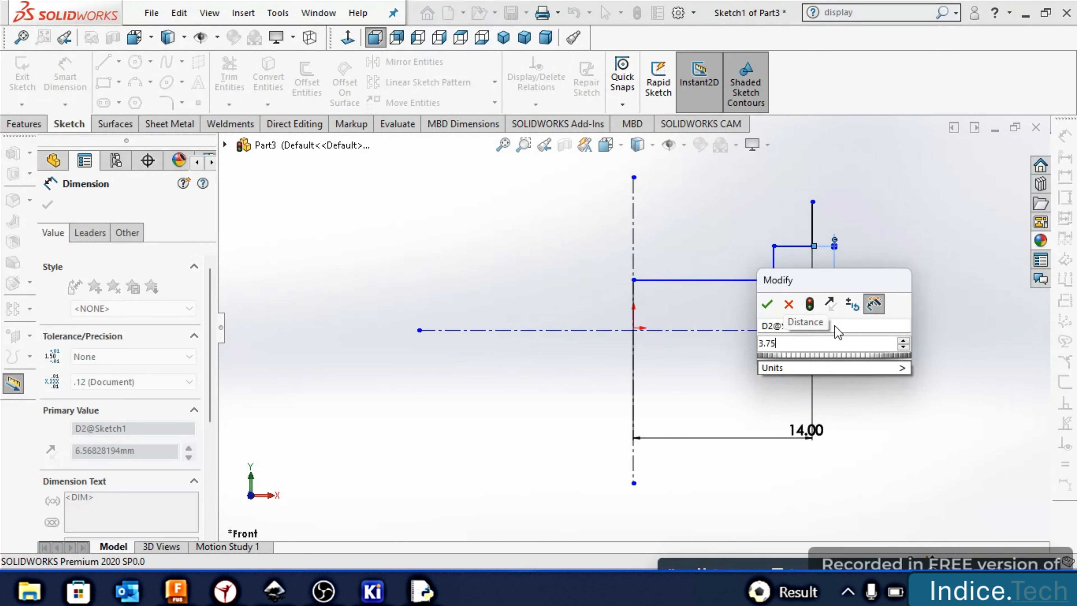
key(Return)
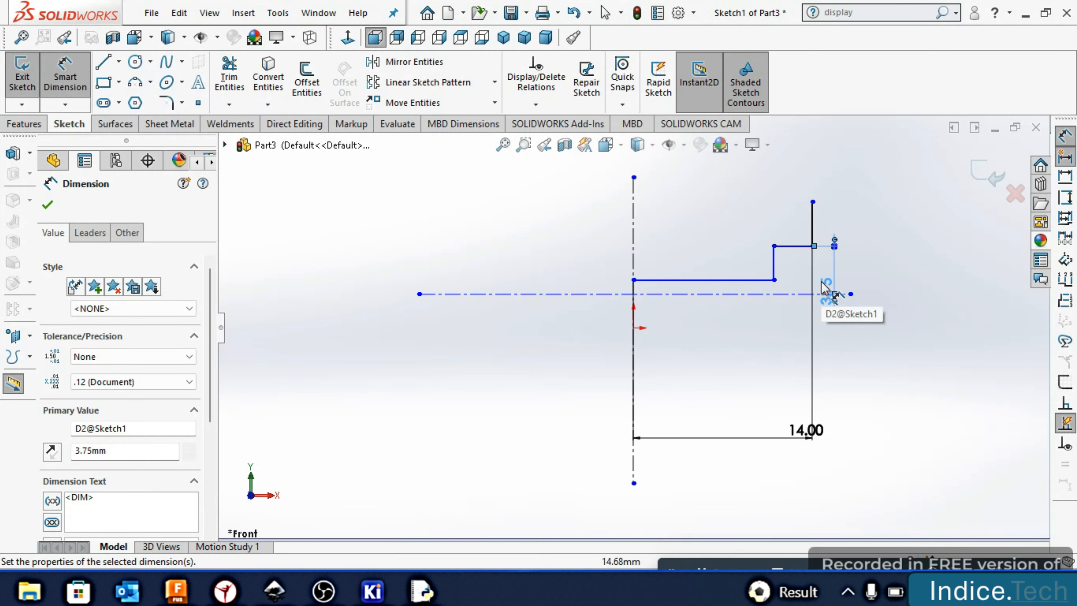
Dimension the length of the profile's outermost vertical segment as 1.50 mm
click(814, 227)
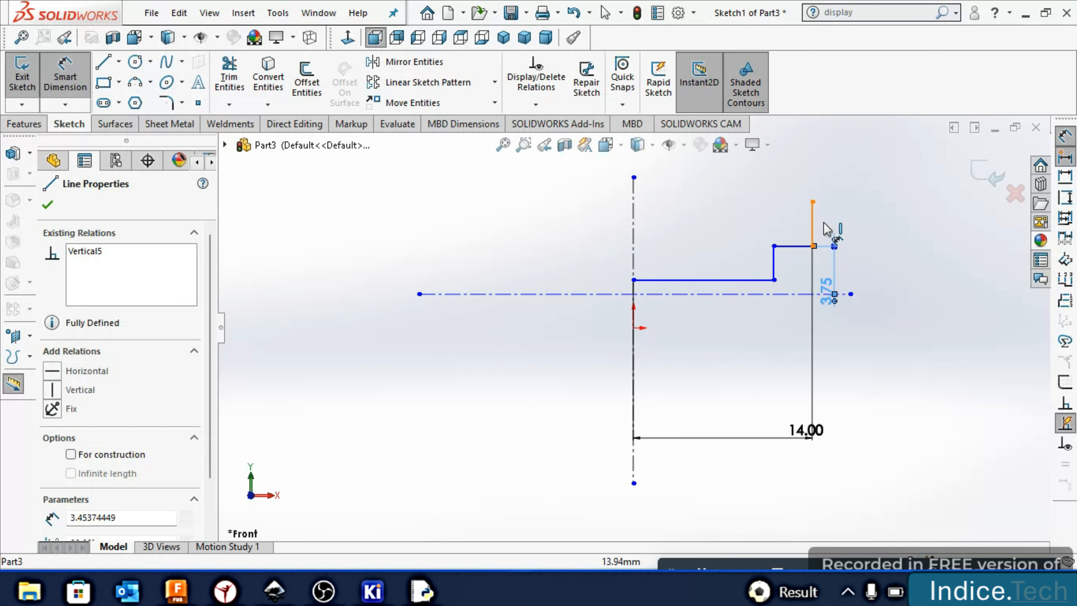
click(813, 225)
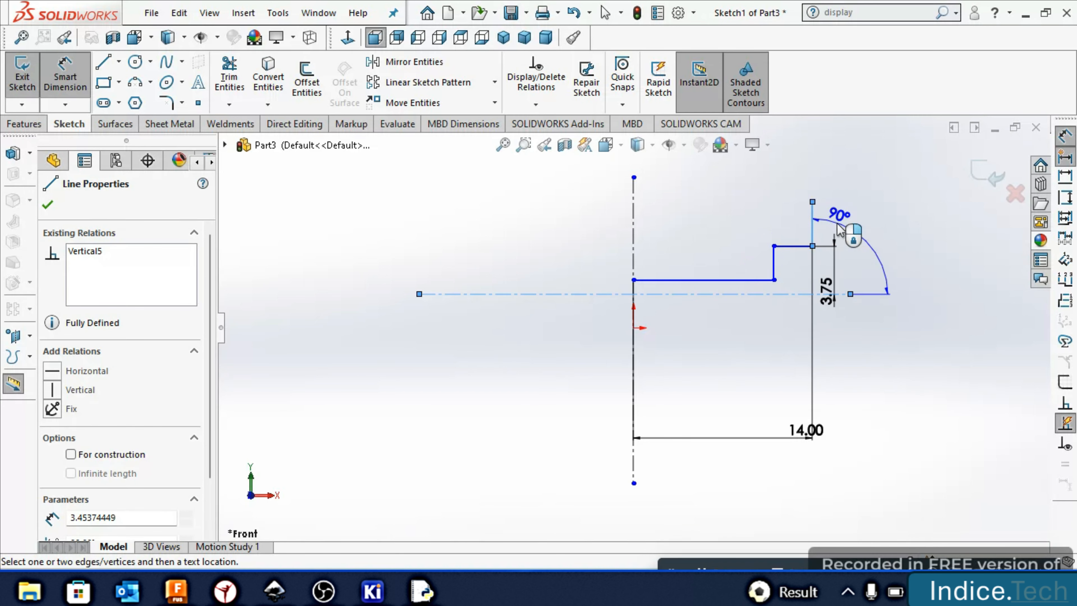
key(Escape)
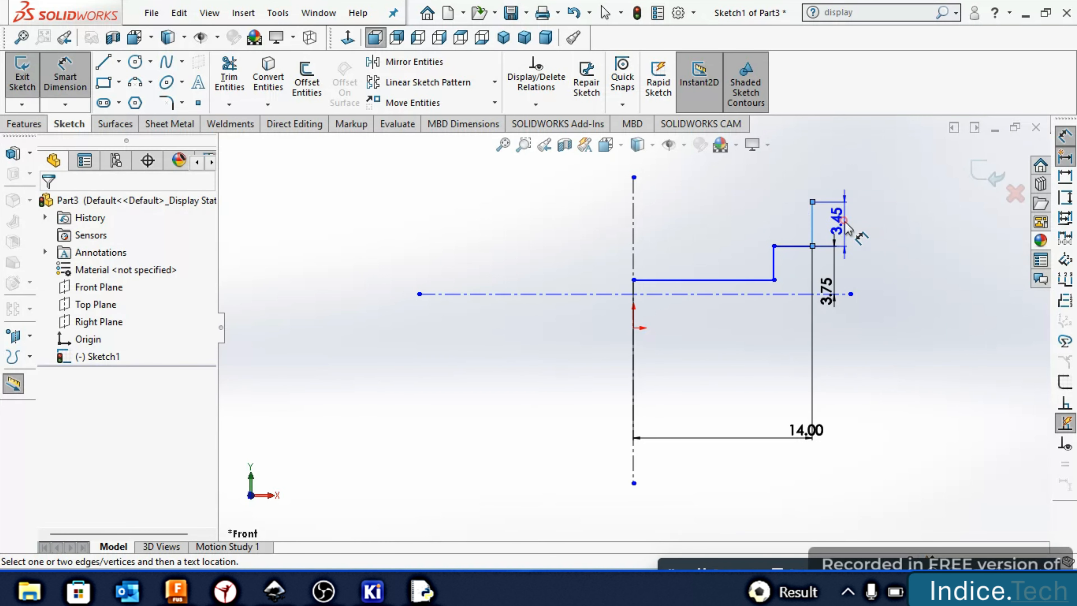
click(844, 232)
text(1.65)
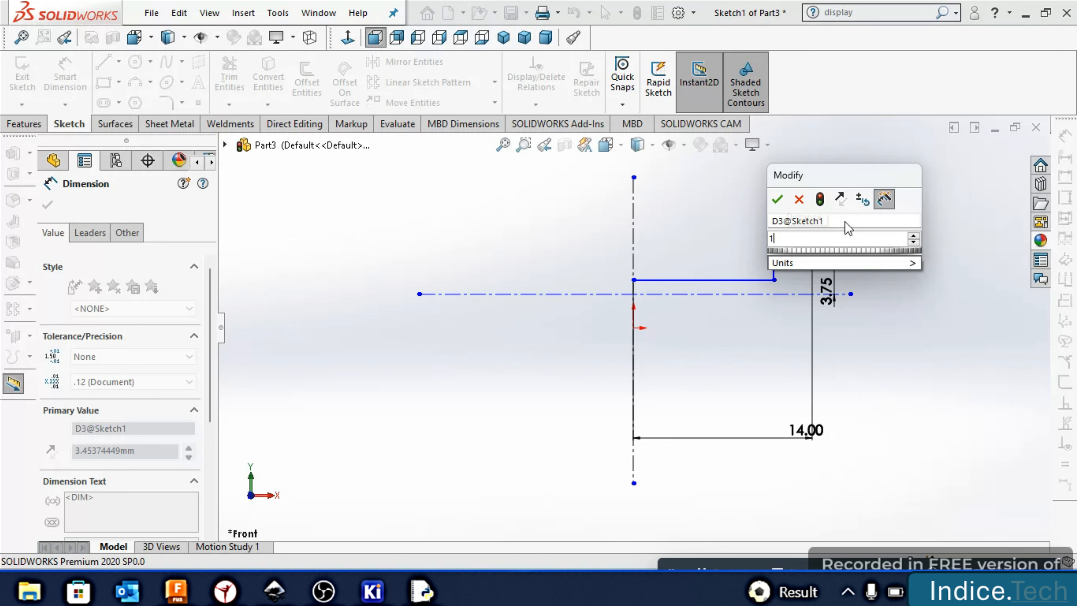
key(Return)
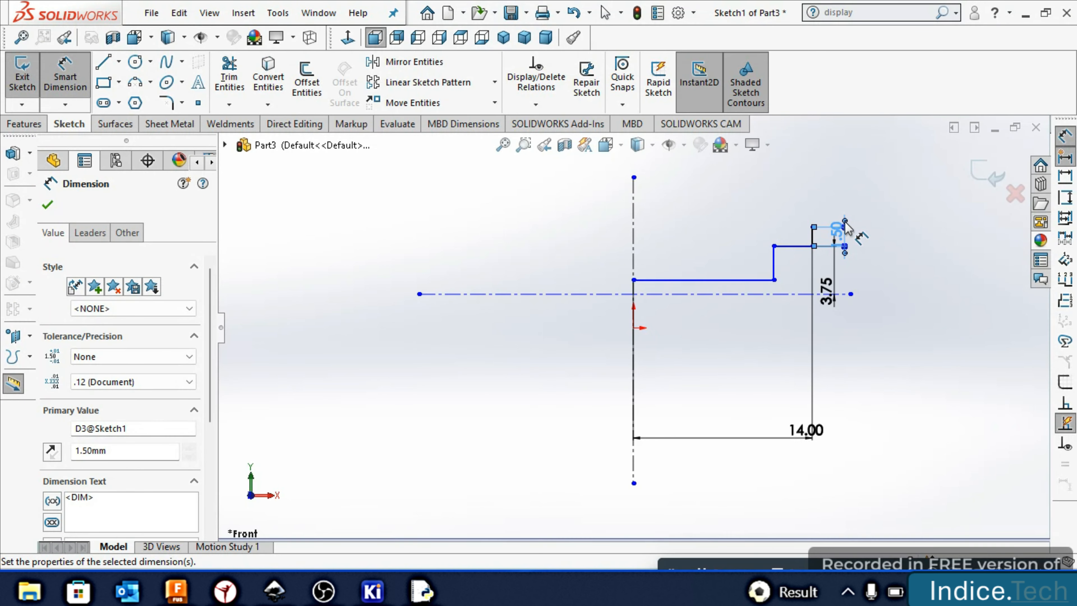
Dimension the short upper horizontal segment of the stepped profile as 1.50 mm
click(794, 246)
click(797, 202)
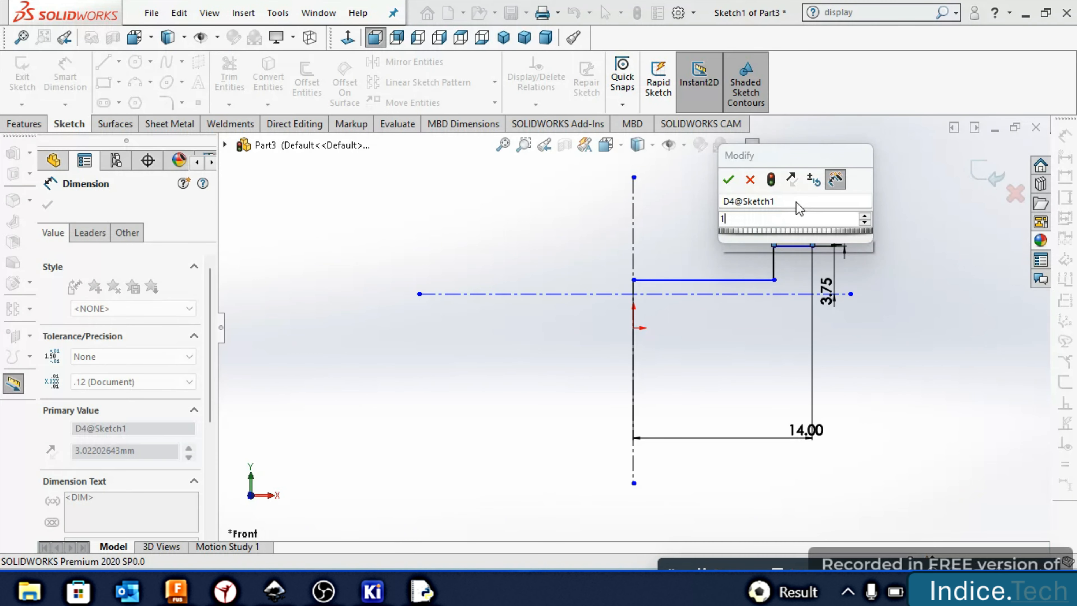
text(1.5)
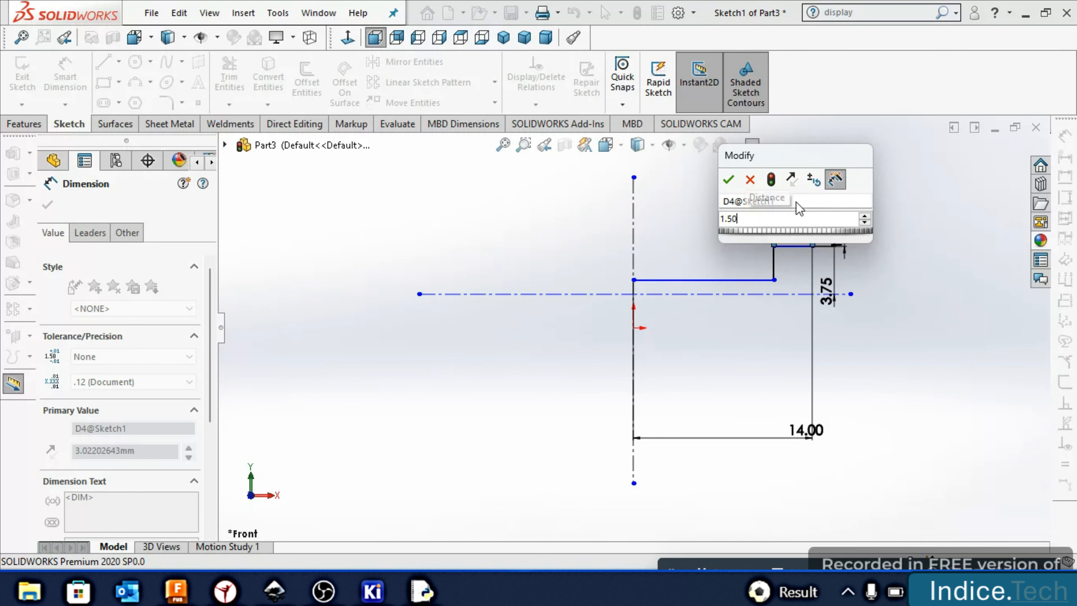
key(Return)
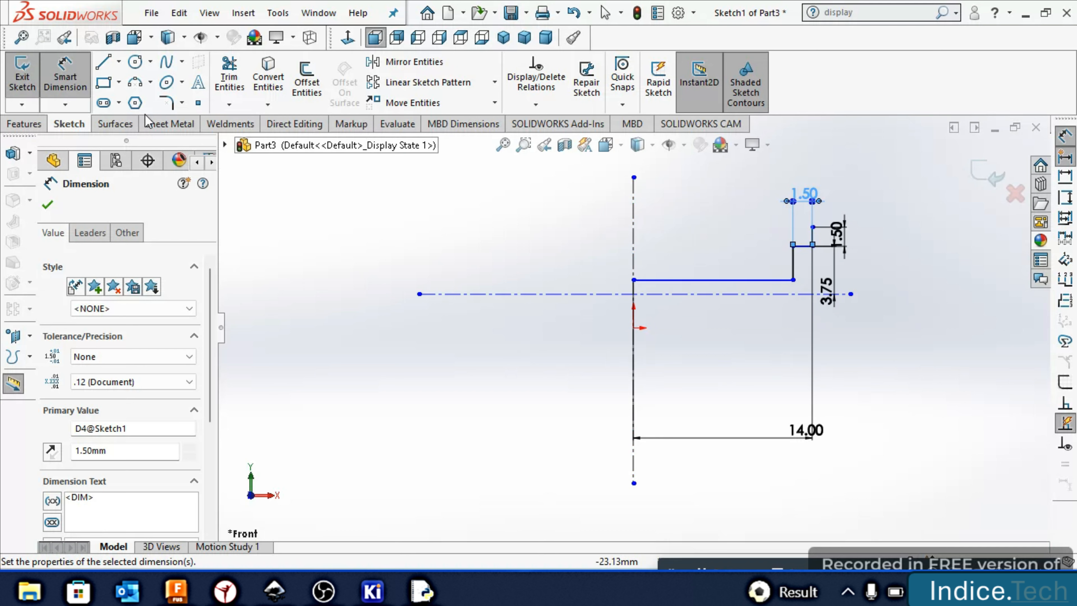
Draw a vertical centerline from the crossing of the two centerlines up to the height of the profile's upper end point
click(118, 63)
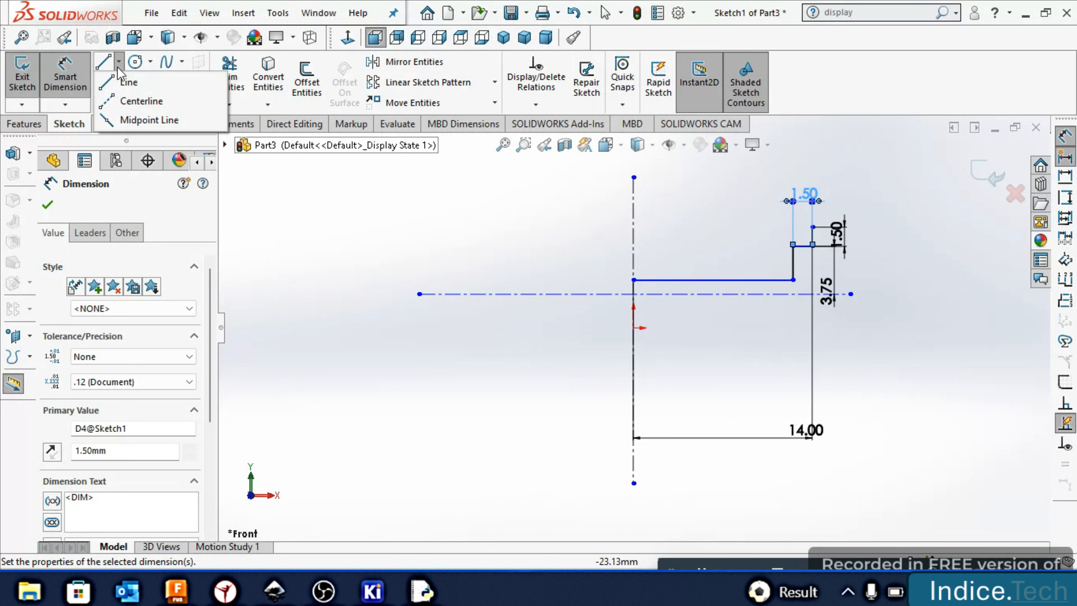
click(132, 101)
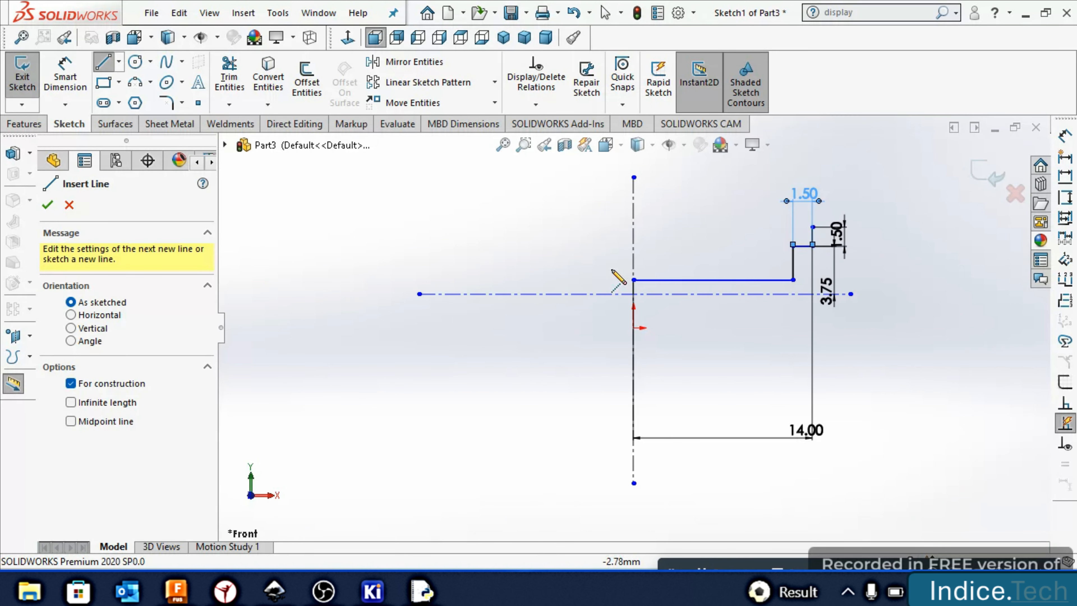
click(634, 293)
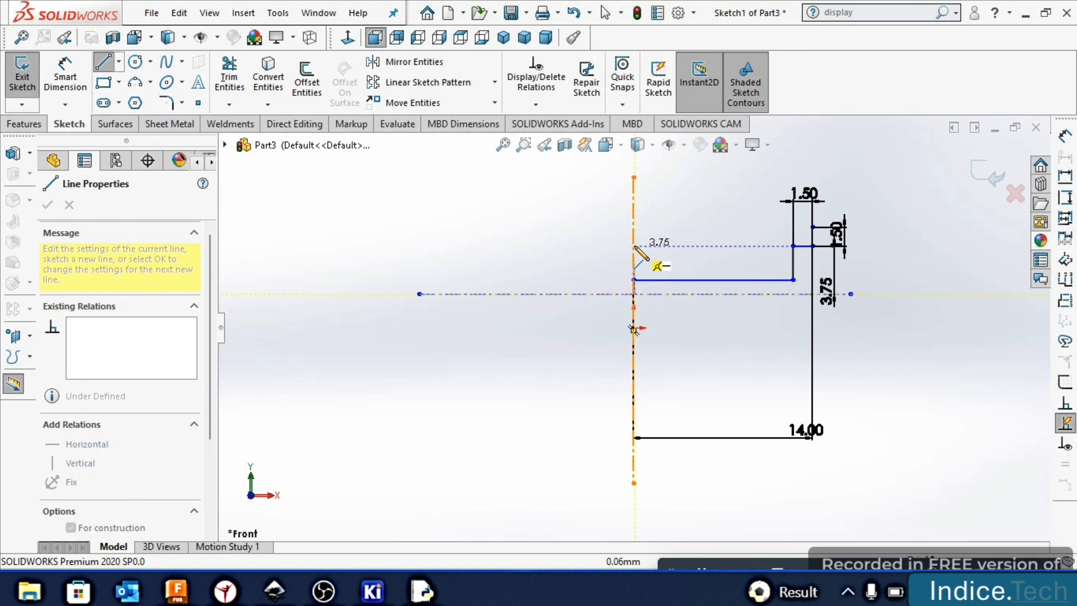
click(633, 227)
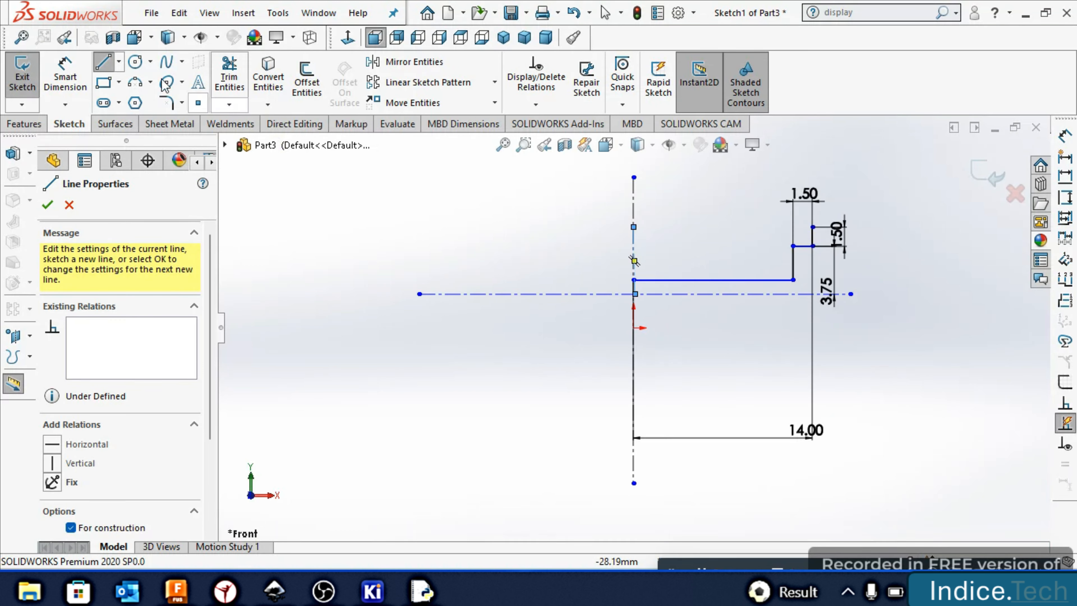
Dimension the height from the horizontal centerline's midpoint to the upper end point of the short vertical centerline as 6 mm
click(65, 79)
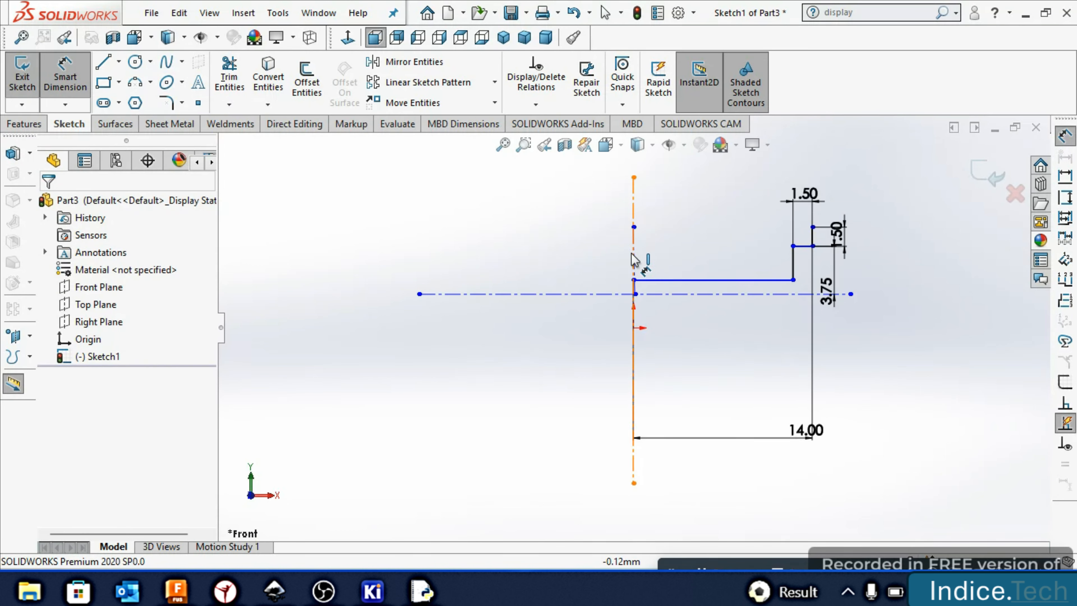
click(633, 226)
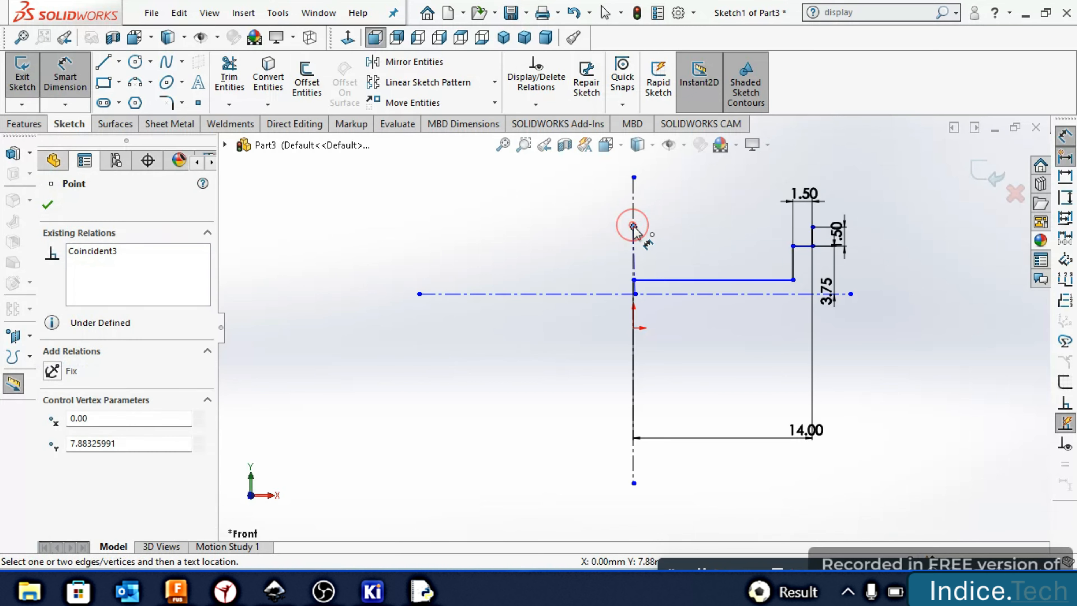
click(635, 294)
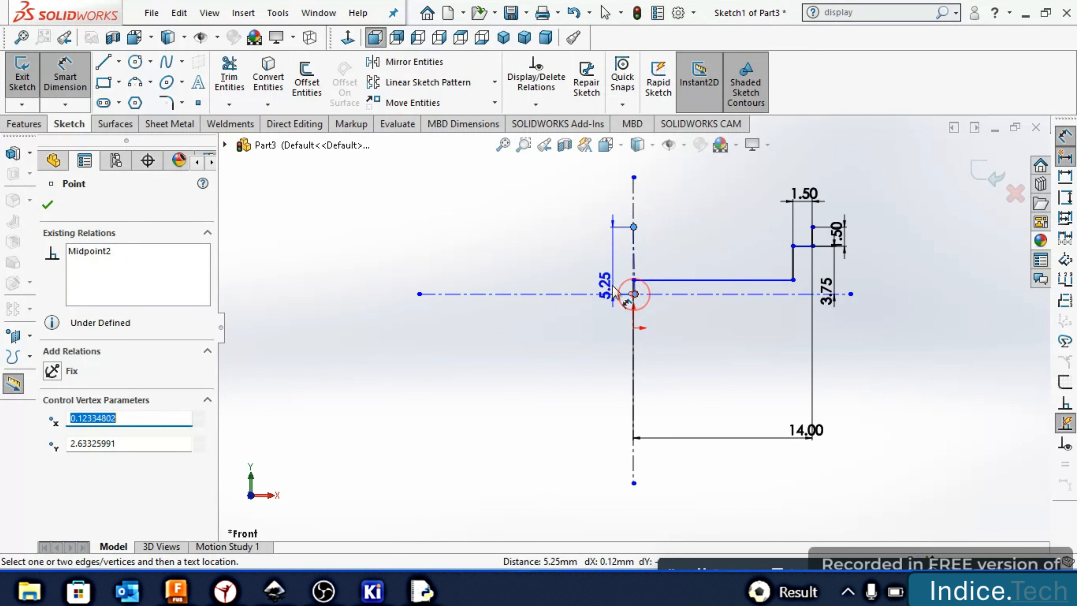
click(572, 292)
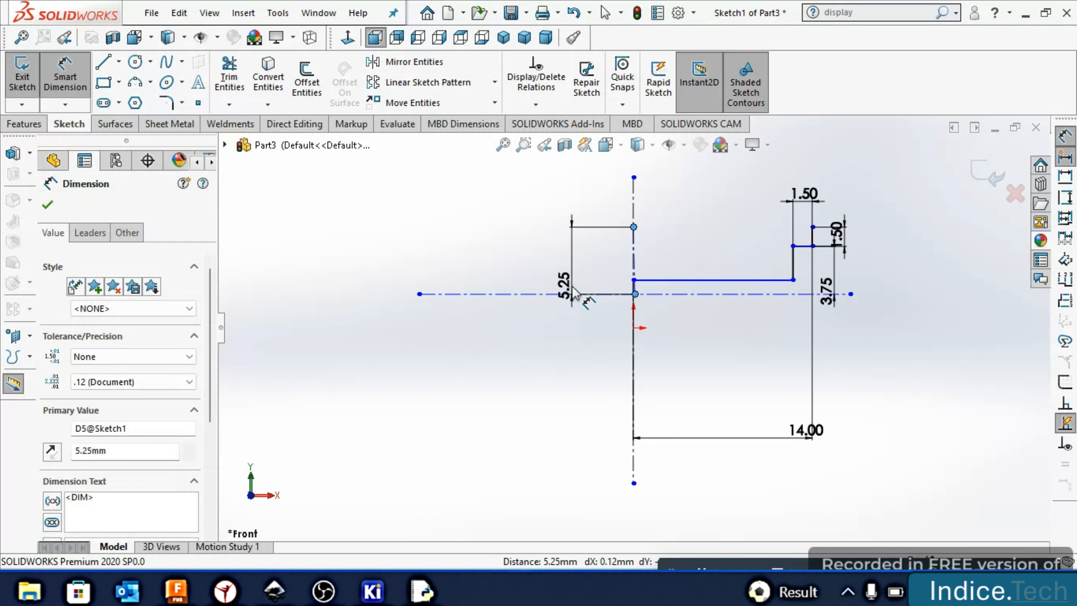
text(6)
key(Return)
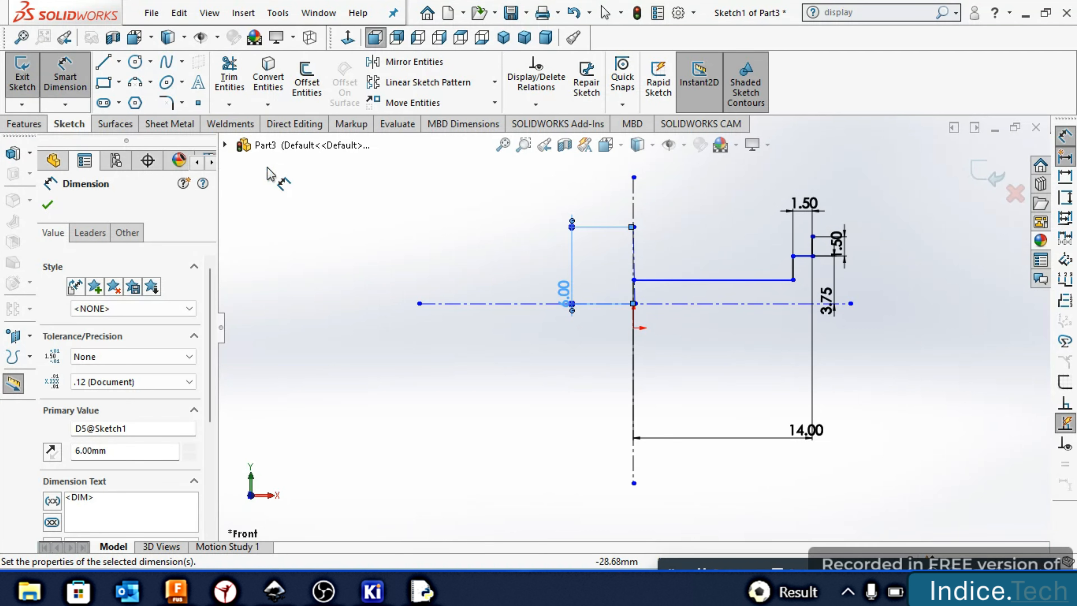
Mirror the four solid segments of the stepped profile about the long vertical centerline, keeping the originals
click(403, 62)
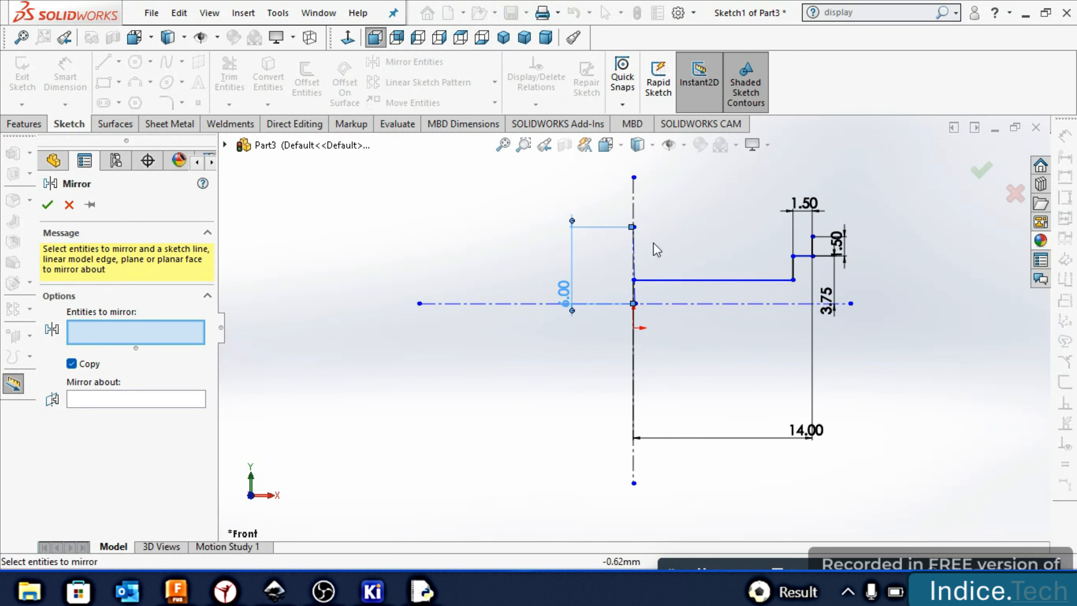
click(718, 280)
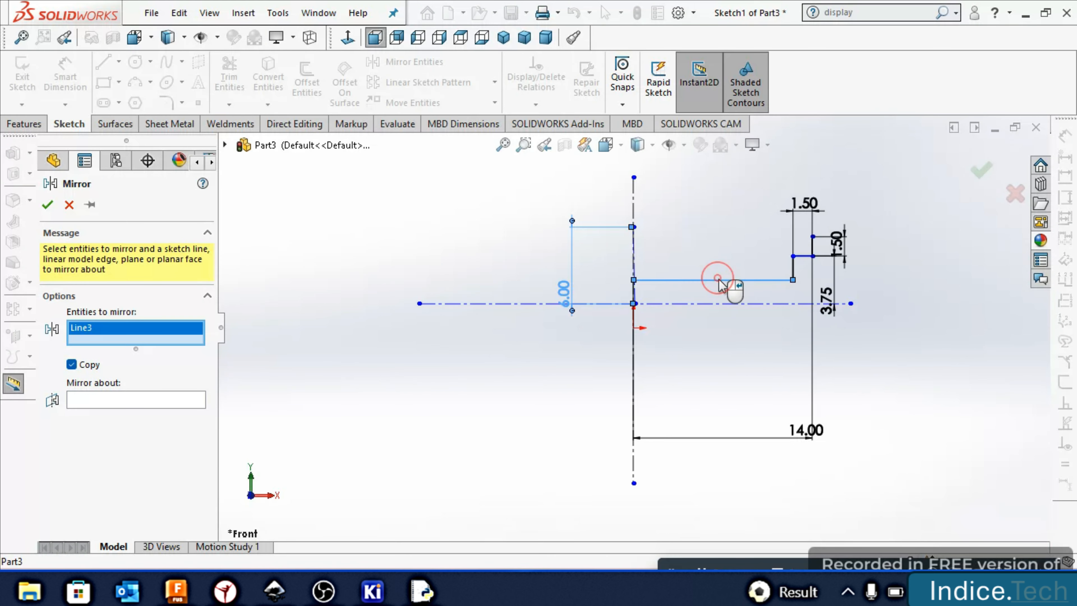
click(794, 265)
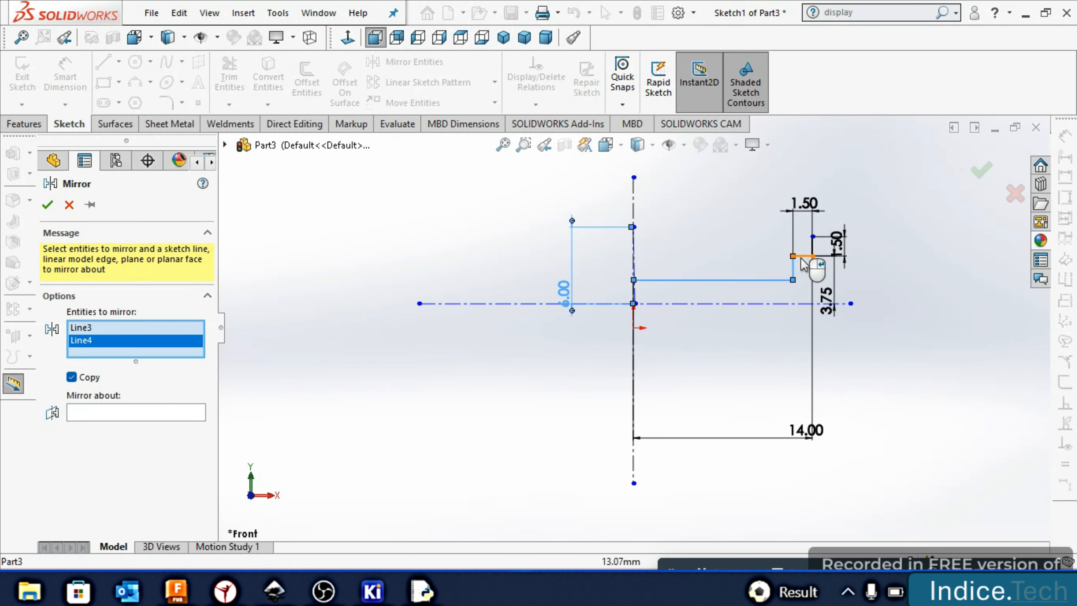
click(802, 256)
click(812, 250)
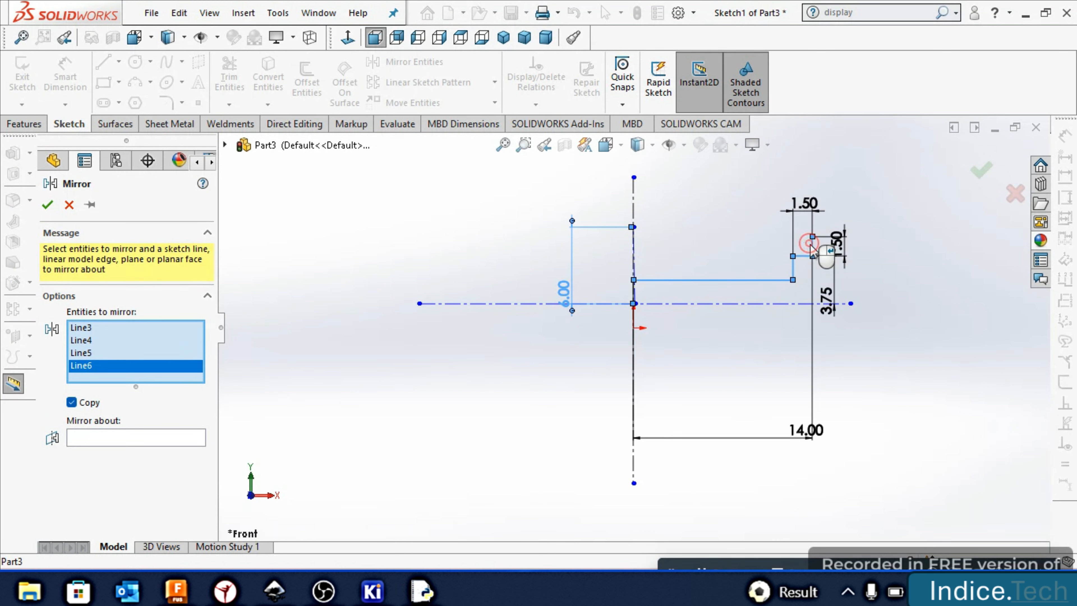
click(633, 203)
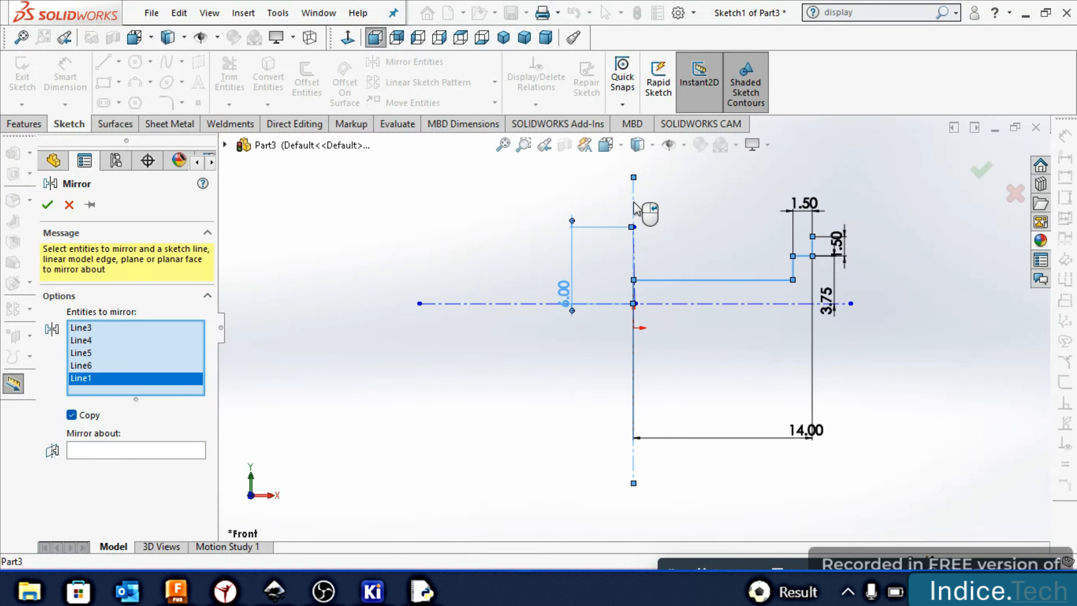
Mirror the four stepped profile lines about the vertical centerline, keeping the originals
click(633, 203)
click(631, 196)
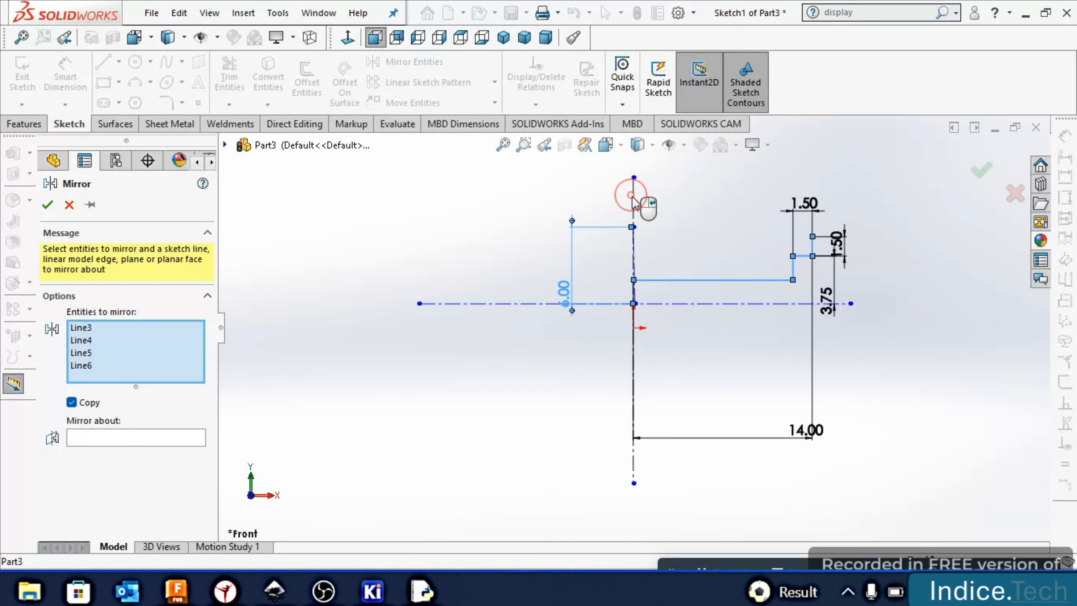
click(161, 438)
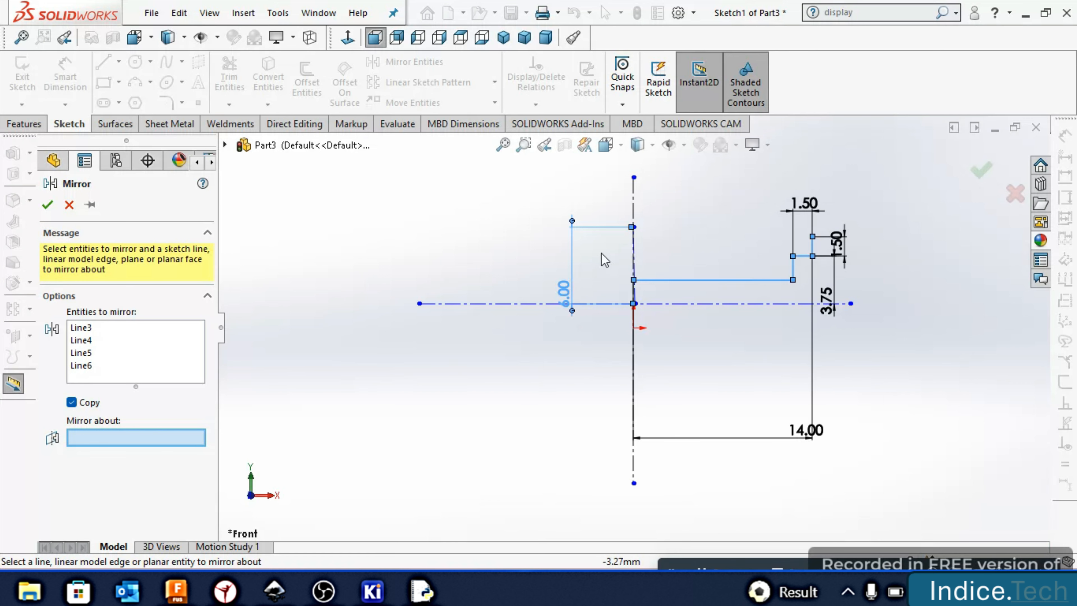
click(633, 203)
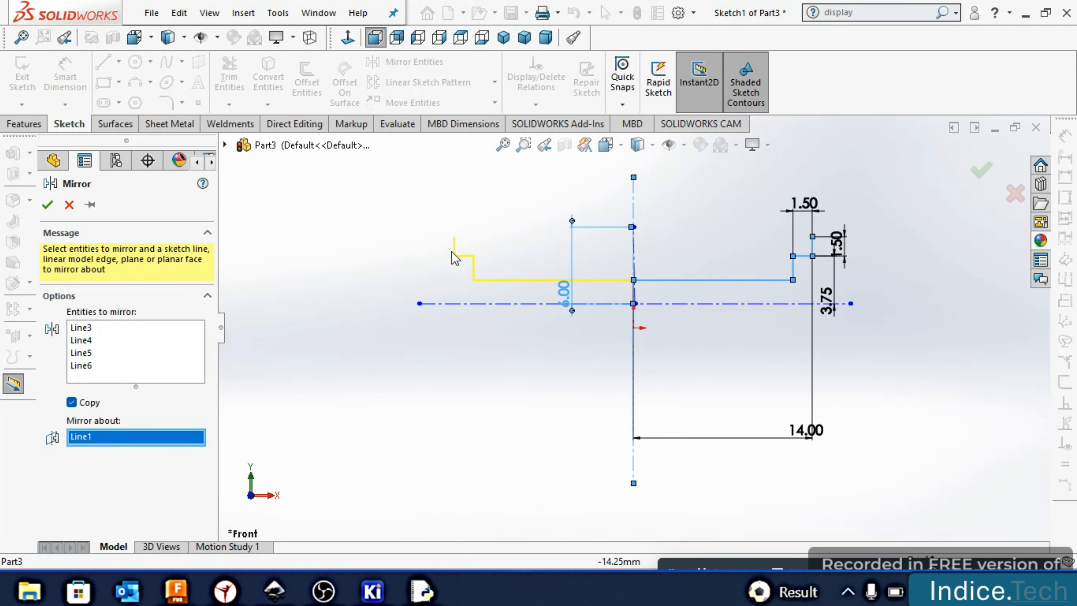
click(48, 205)
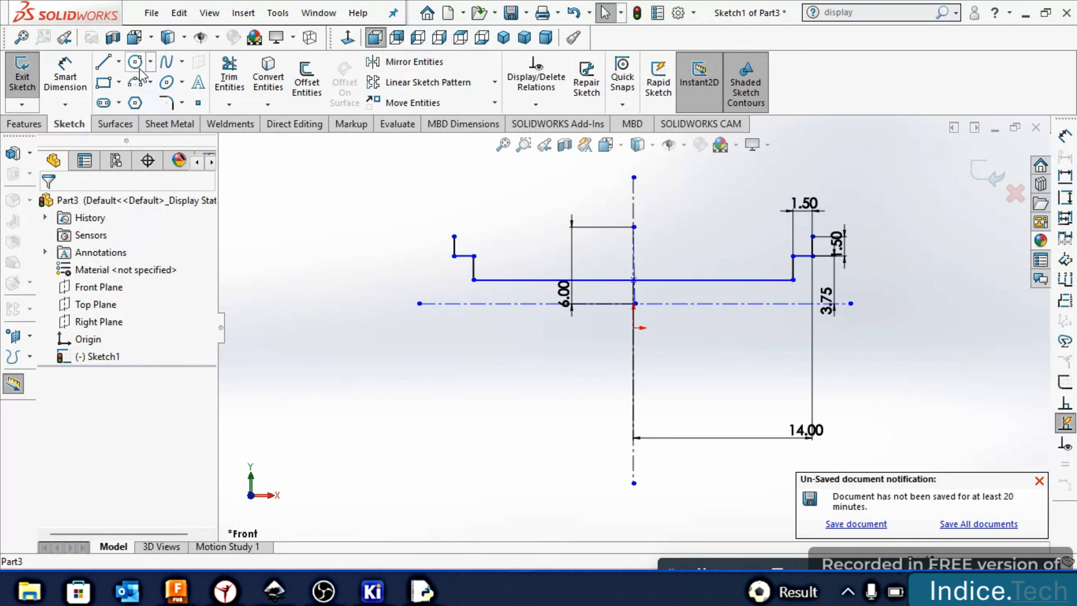
Sketch a three-point arc joining the upper ends of the two outer vertical lines, bulging upward across the vertical centerline
click(135, 82)
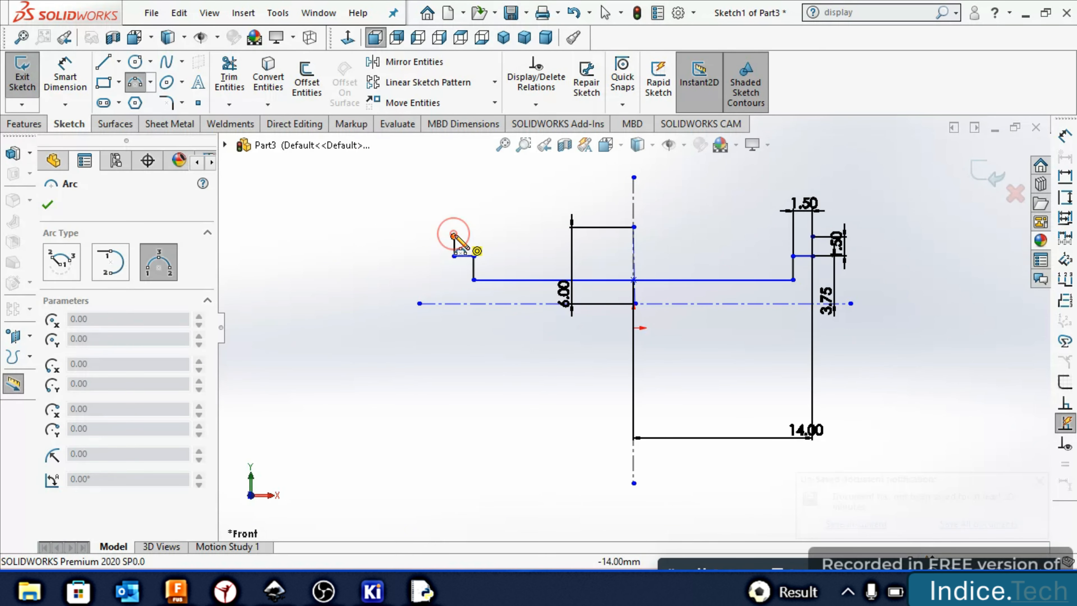
click(454, 237)
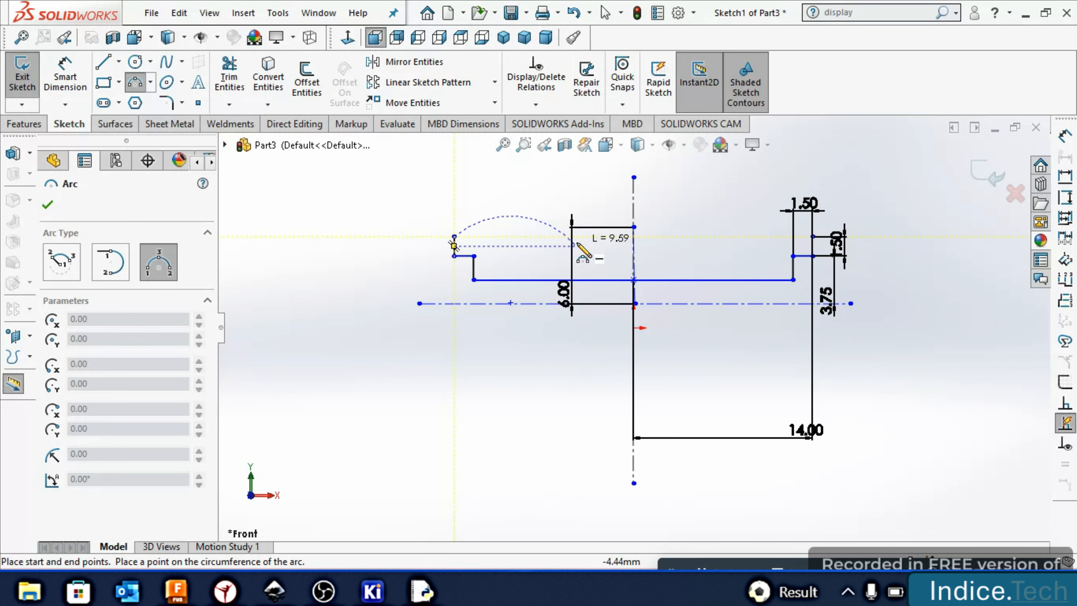
click(811, 236)
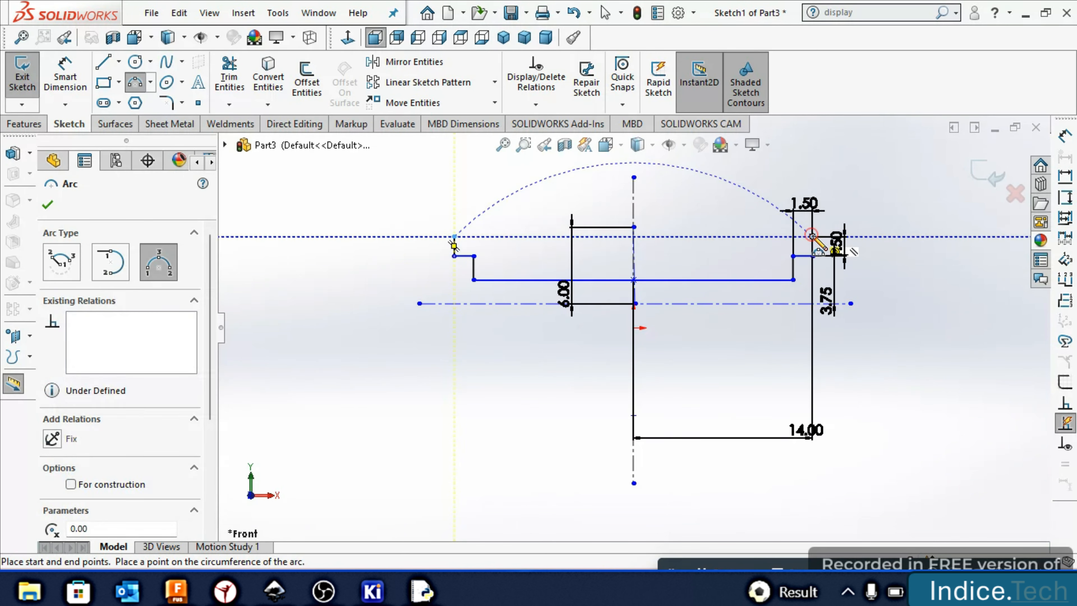
click(644, 164)
click(48, 205)
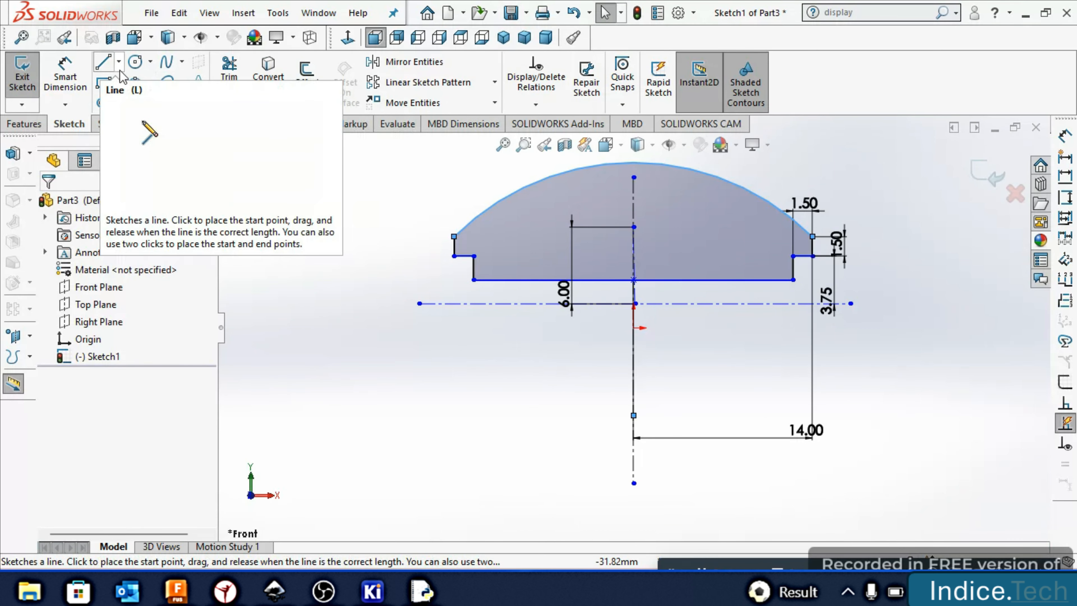
Add a Coincident relation between the arc and the upper endpoint of the 6 mm vertical line
click(75, 78)
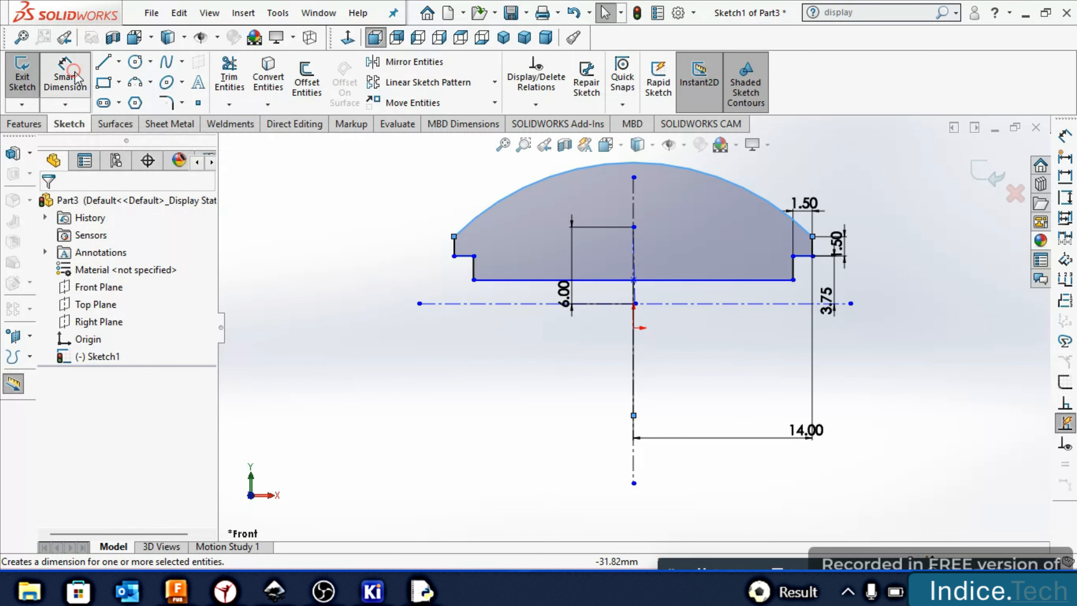
click(69, 79)
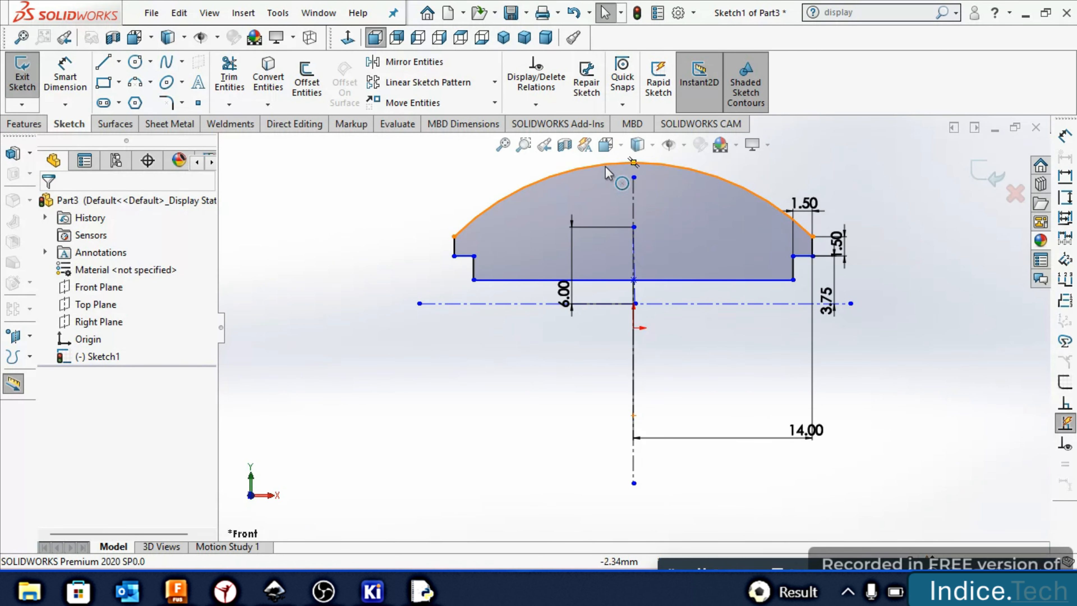
click(664, 166)
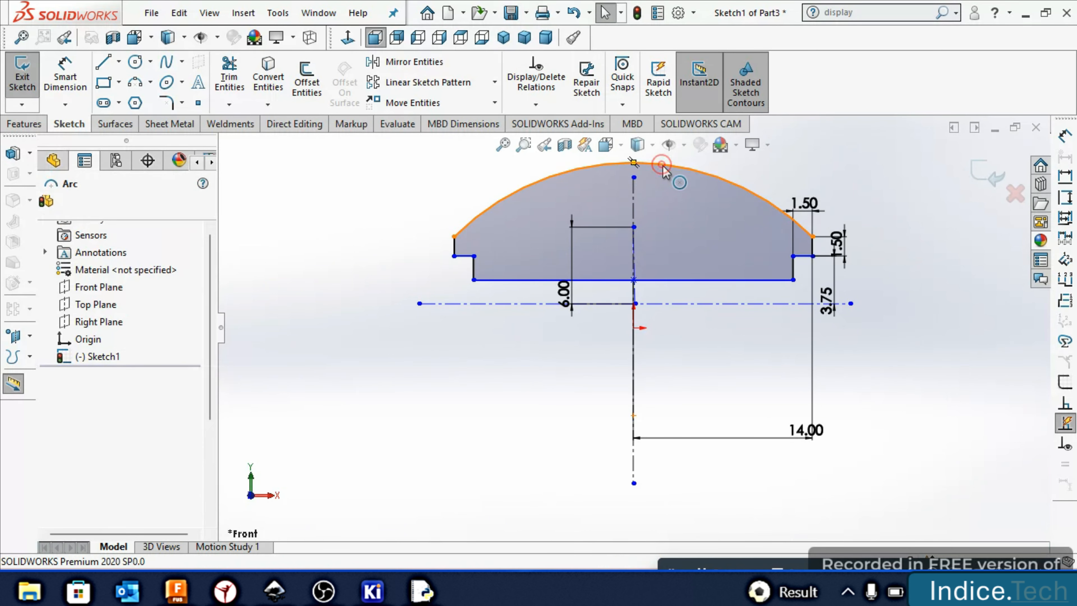
ctrl+click(634, 226)
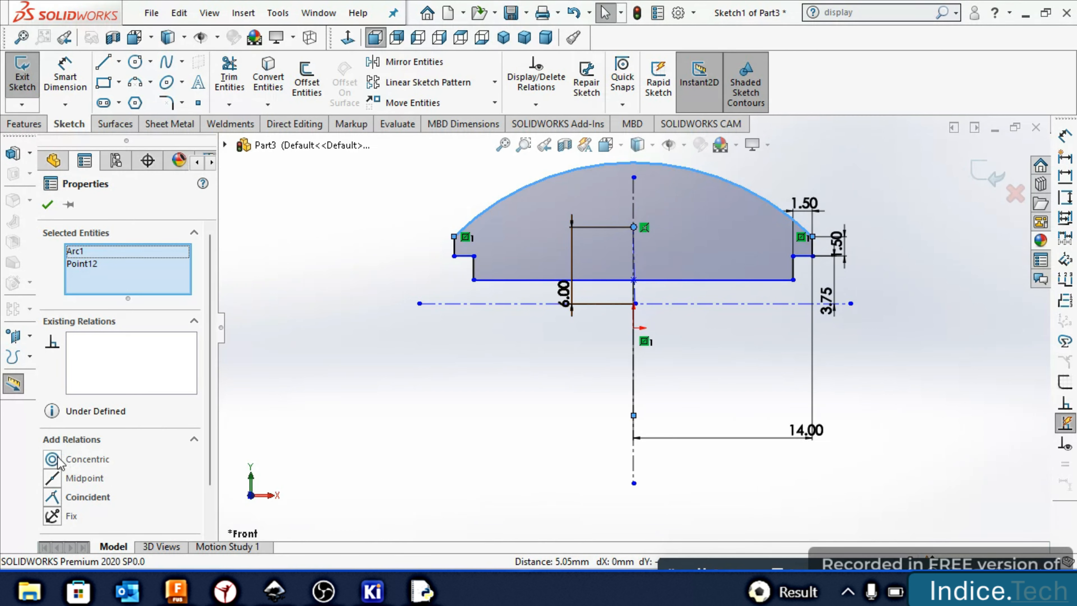
click(52, 498)
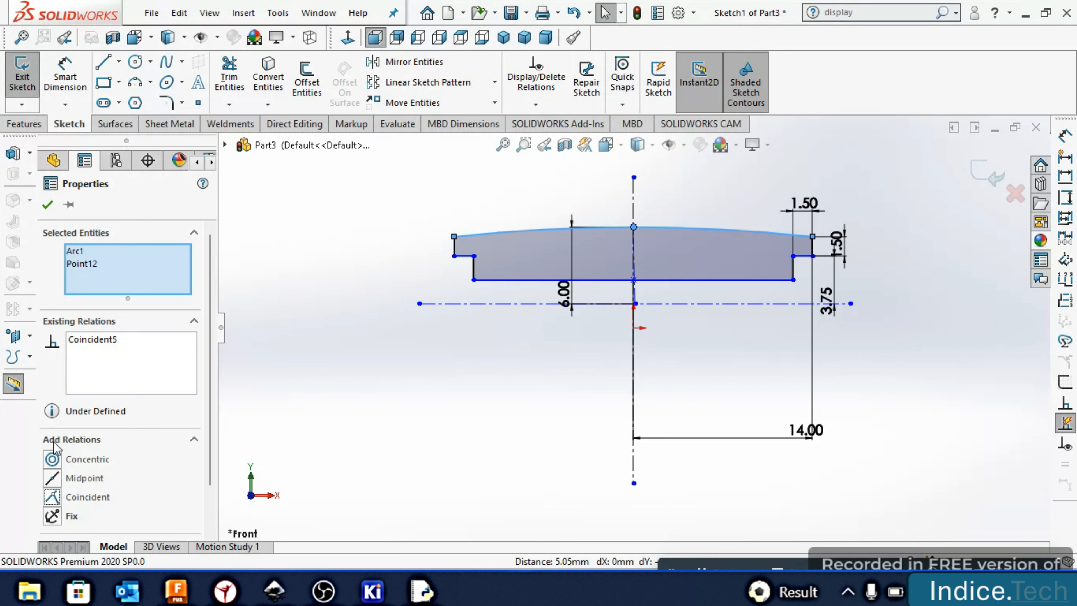
click(49, 208)
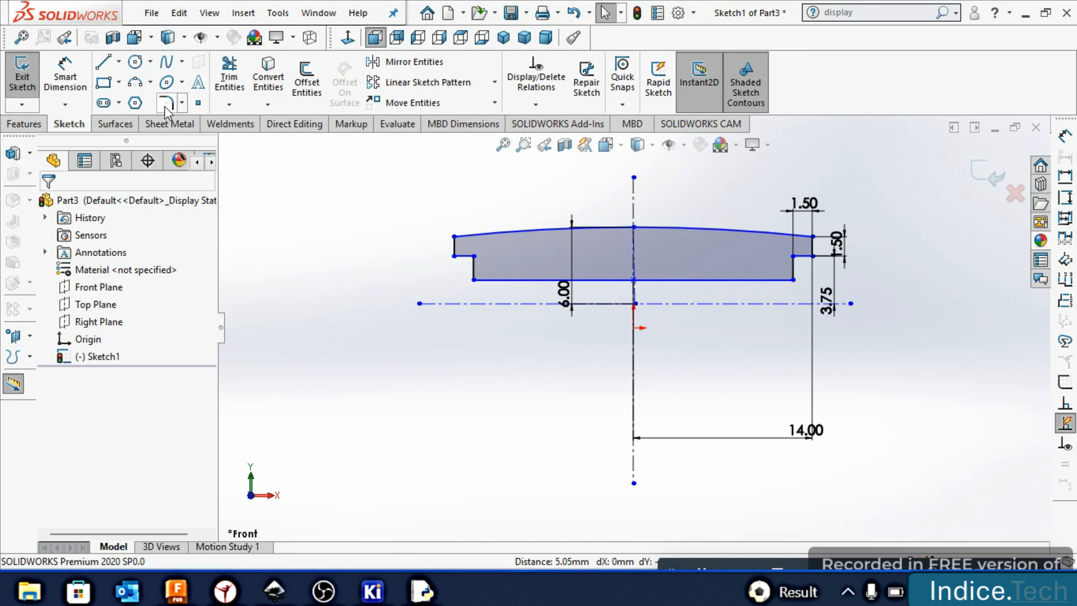
Revolve the closed profile 360 degrees about the horizontal centerline as a boss
click(25, 124)
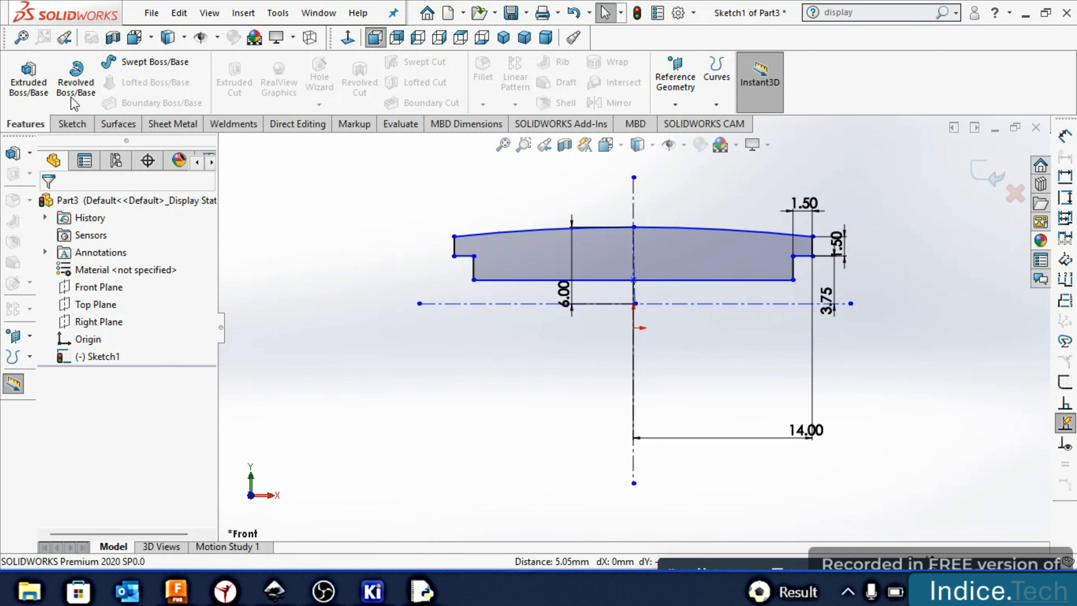
click(76, 83)
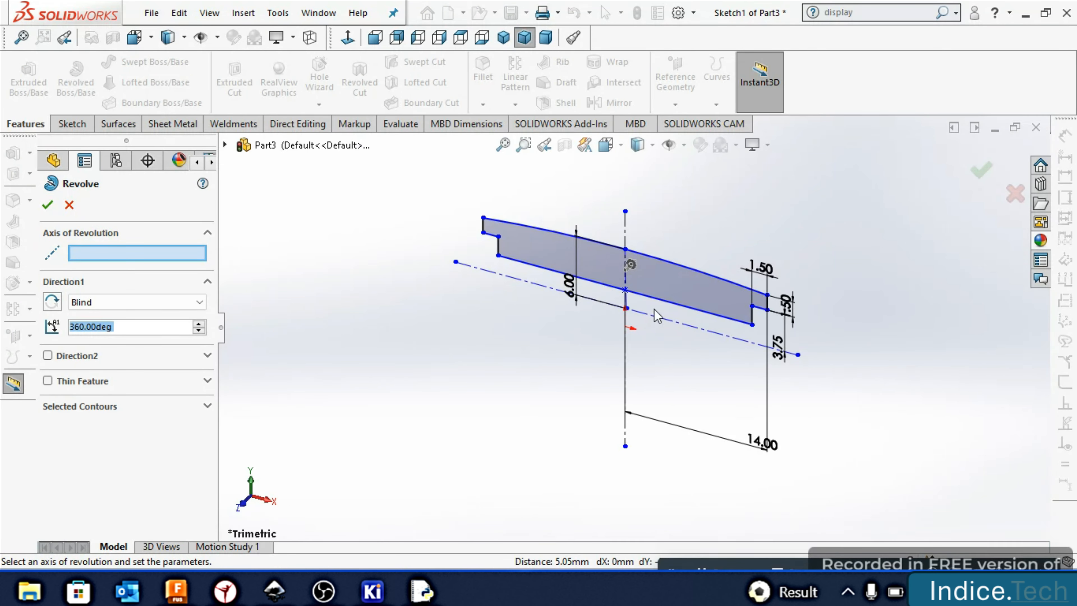
click(662, 319)
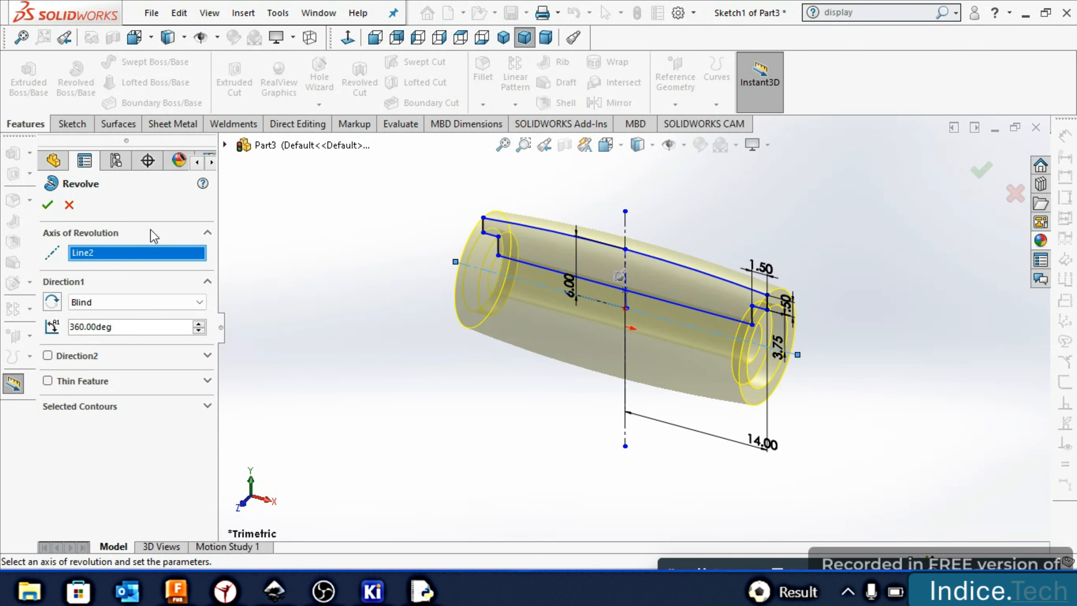
click(48, 205)
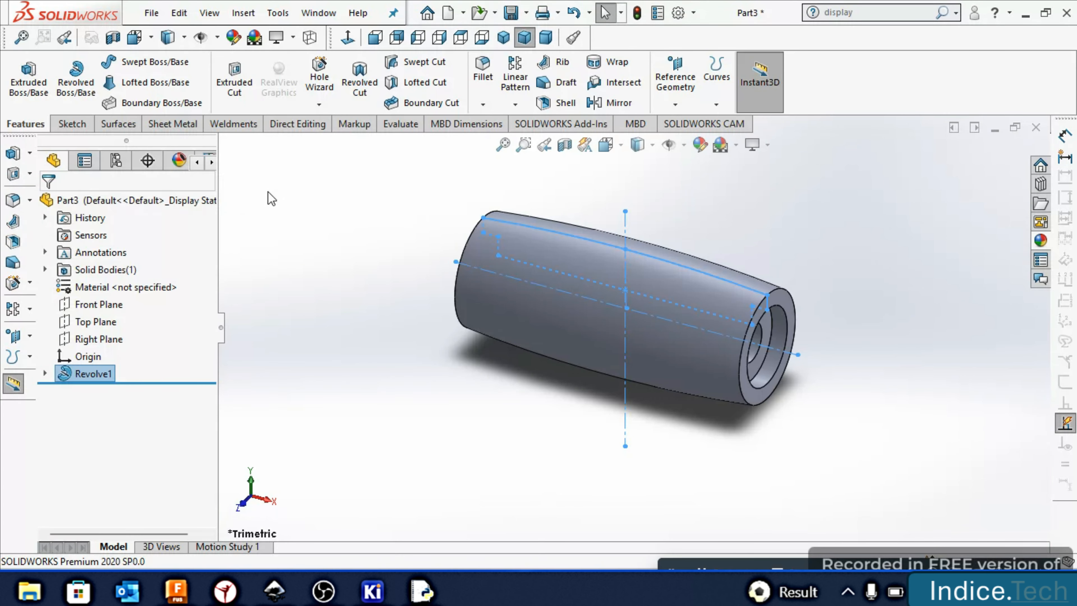
Save the part in Documents under the file name "mech wheel 2"
click(152, 12)
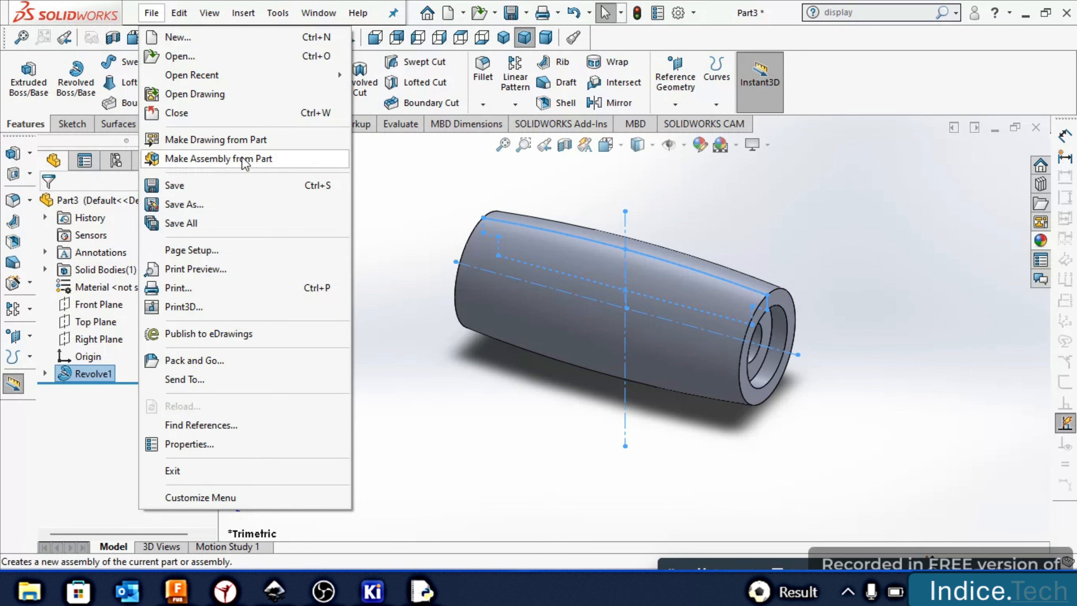
click(222, 204)
text(me)
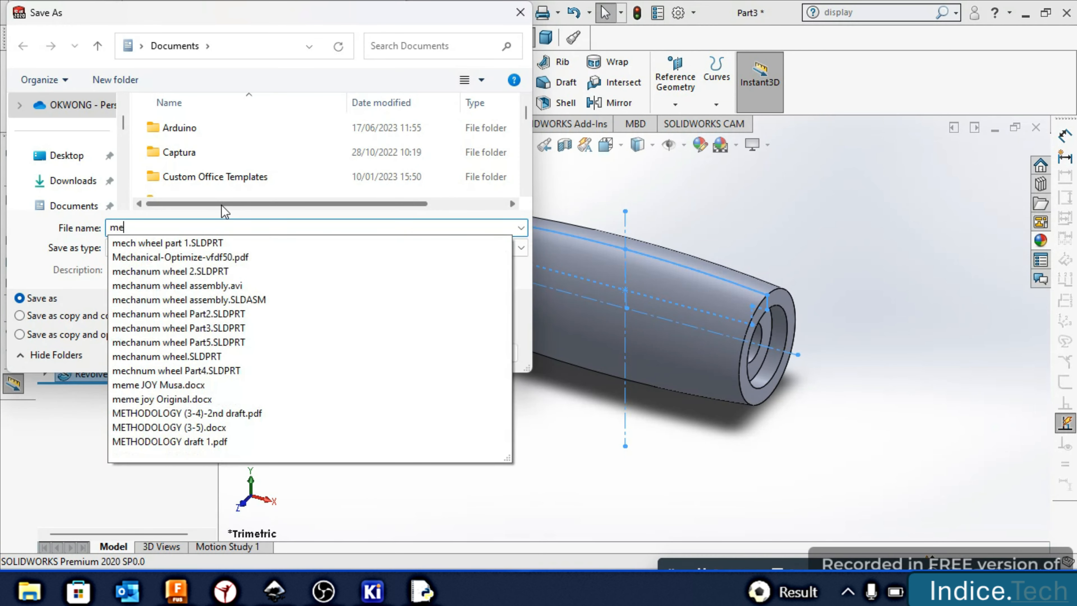
text(ch)
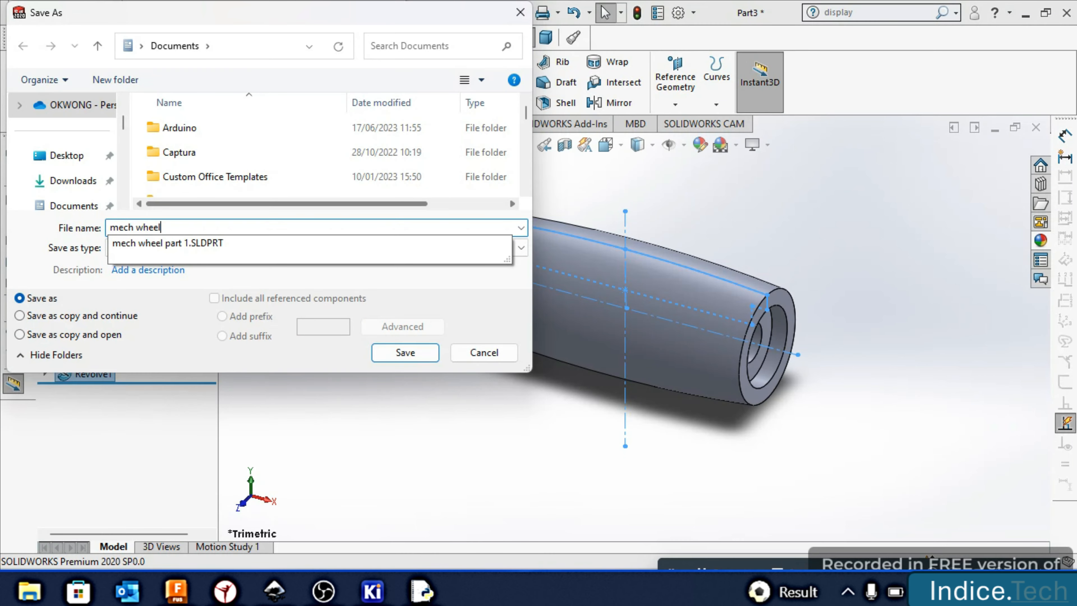
text( wheel 2)
key(Return)
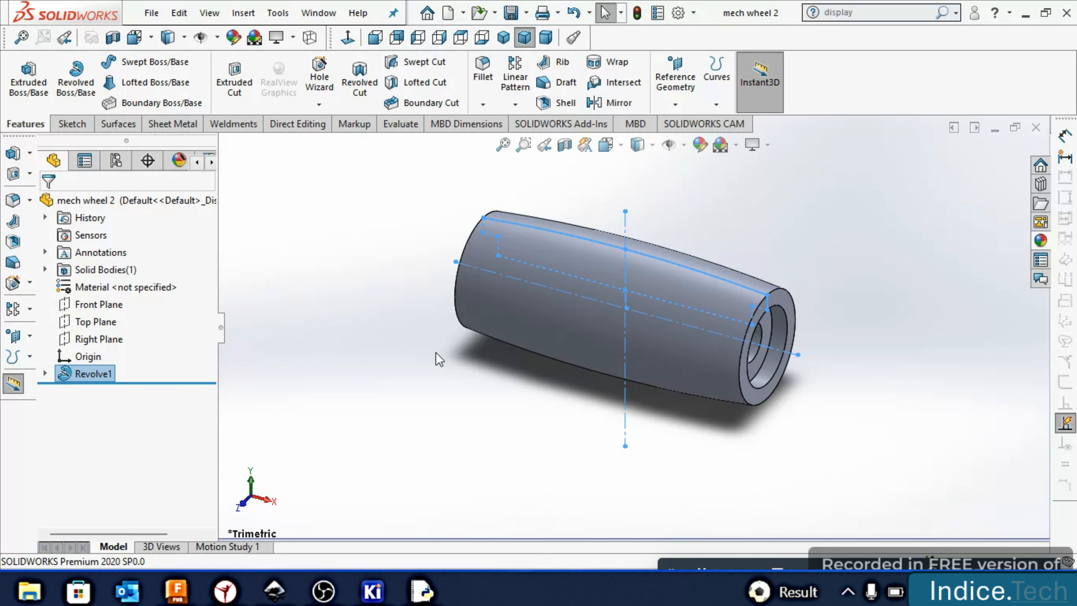
Apply the matte rubber appearance to the whole roller part
right_click(704, 346)
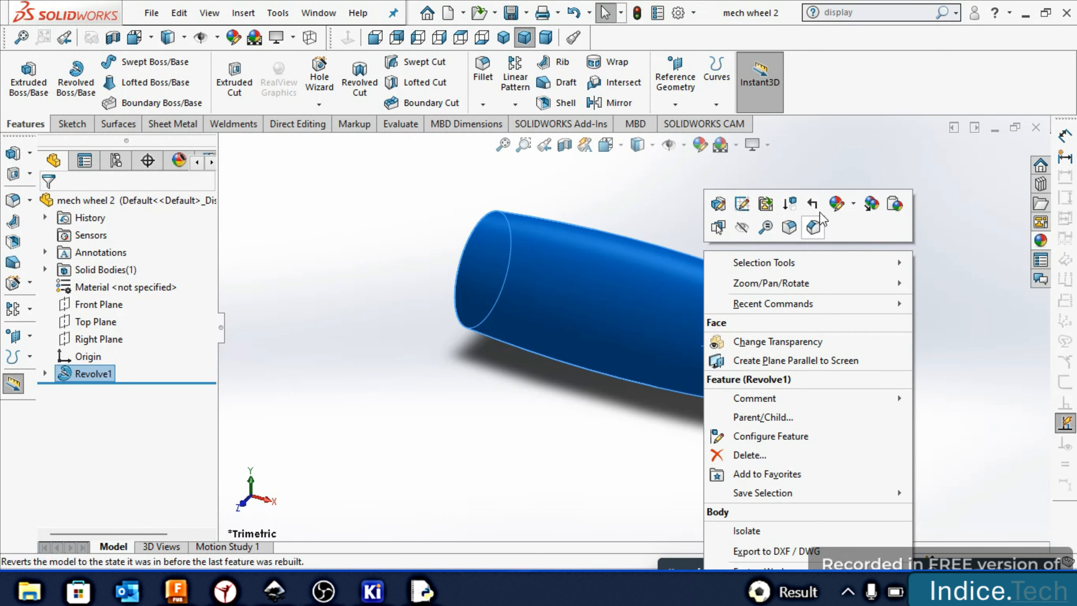
click(851, 205)
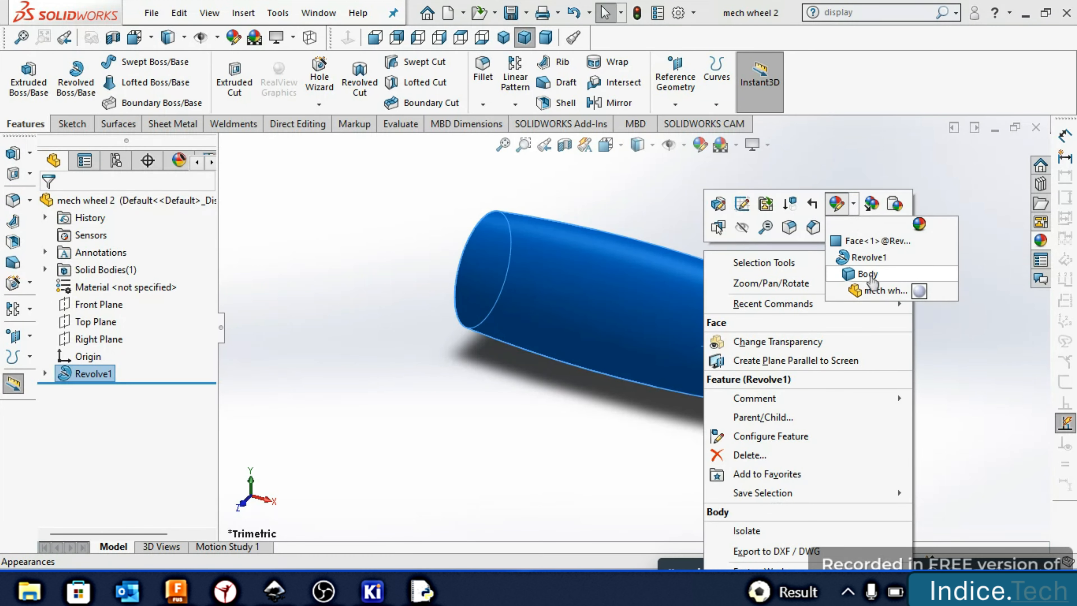
click(874, 291)
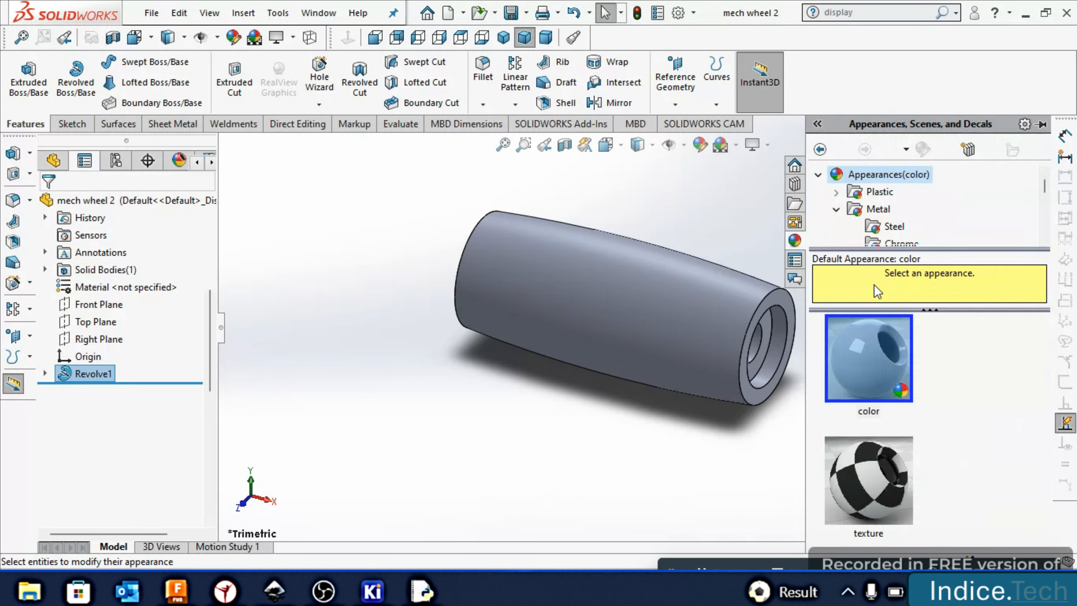
click(877, 194)
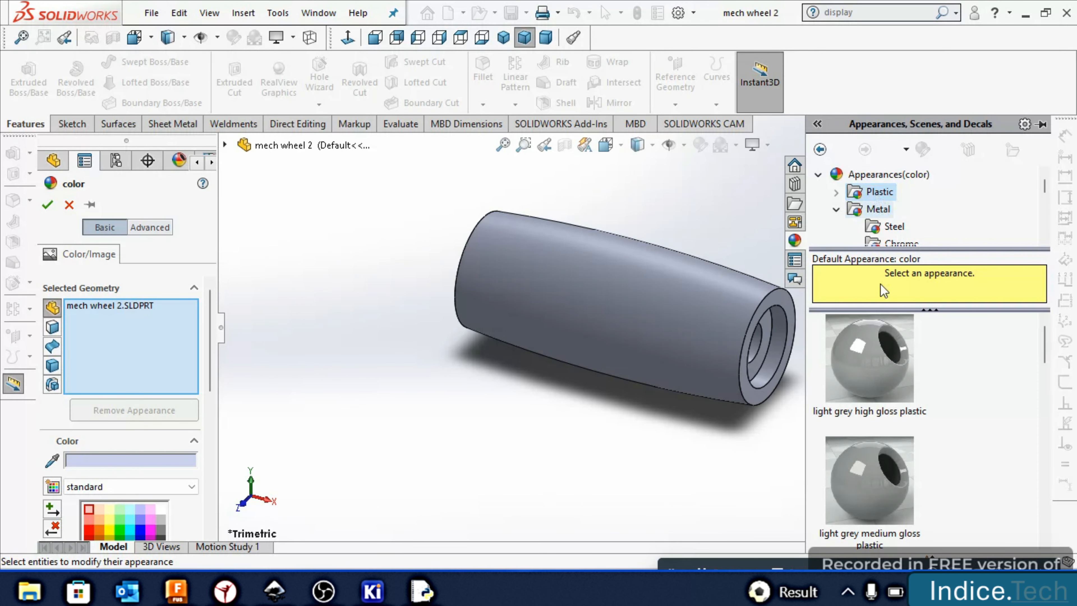
scroll(899, 420, down, 10)
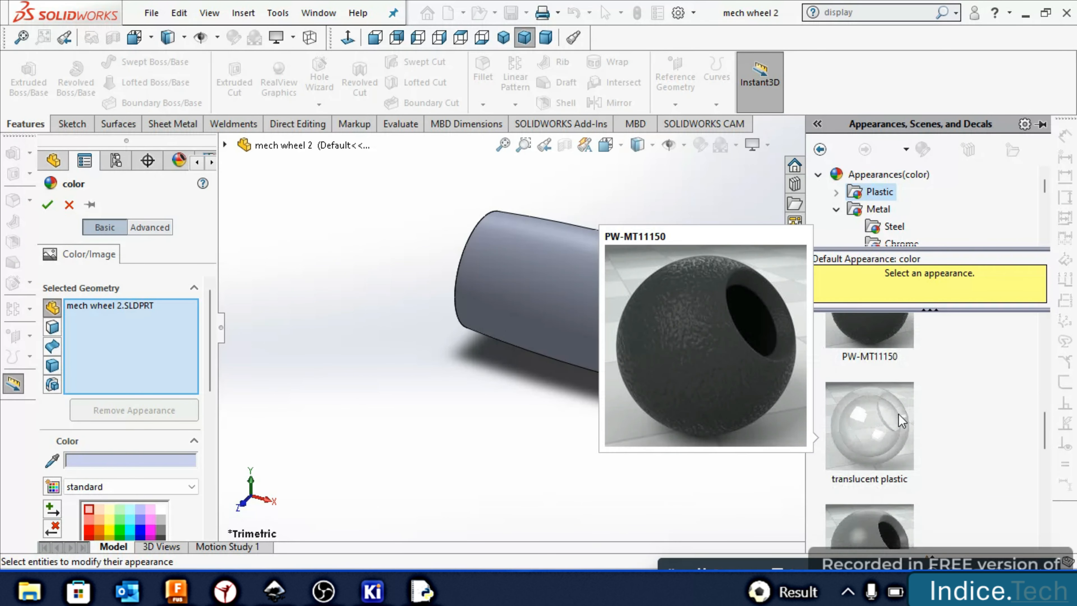
scroll(900, 419, up, 3)
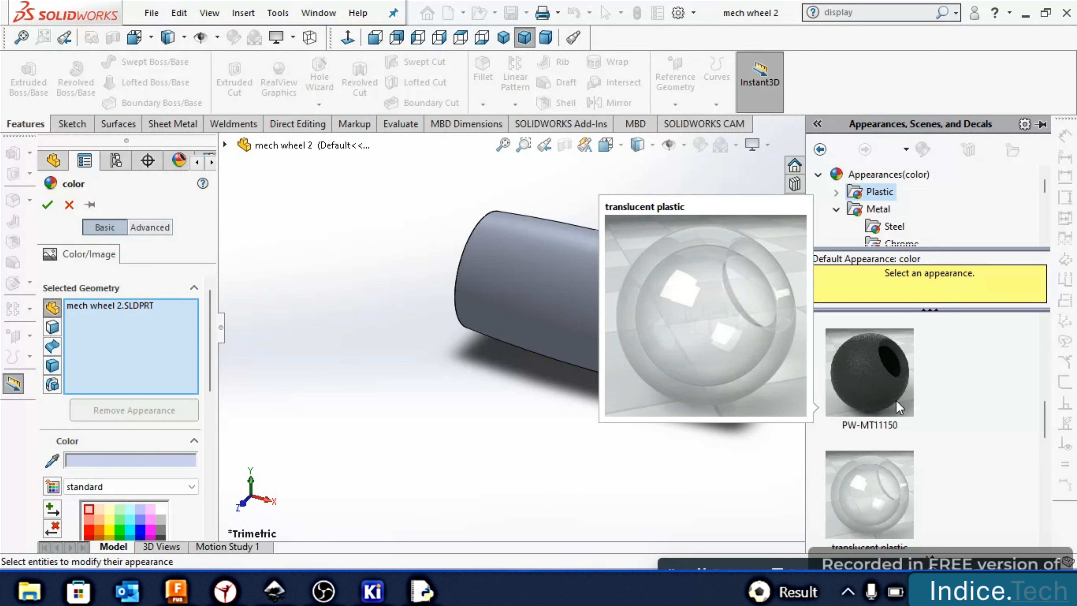
click(835, 210)
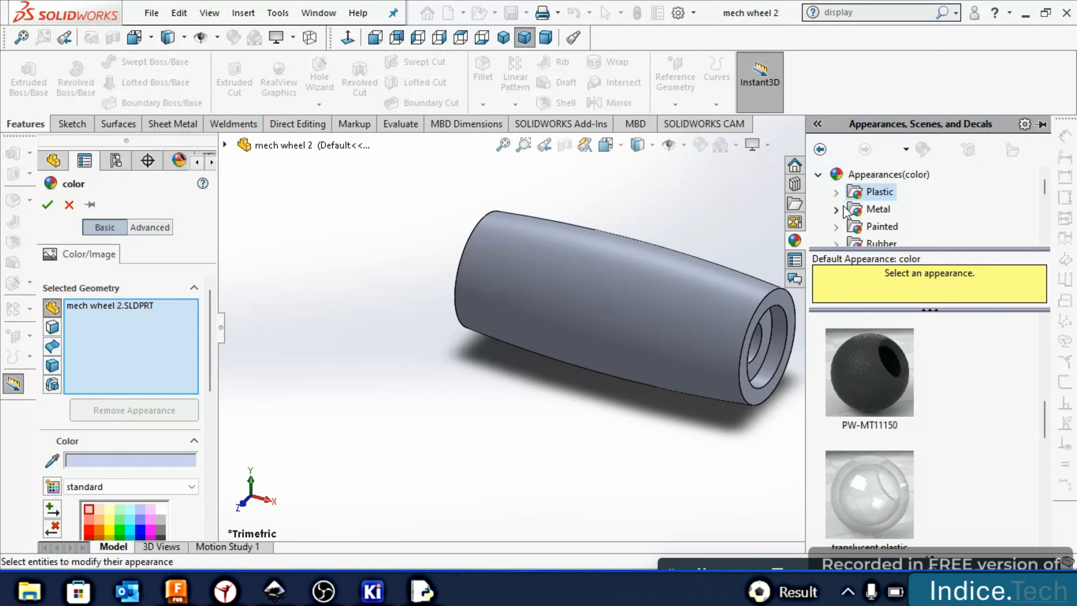
click(878, 243)
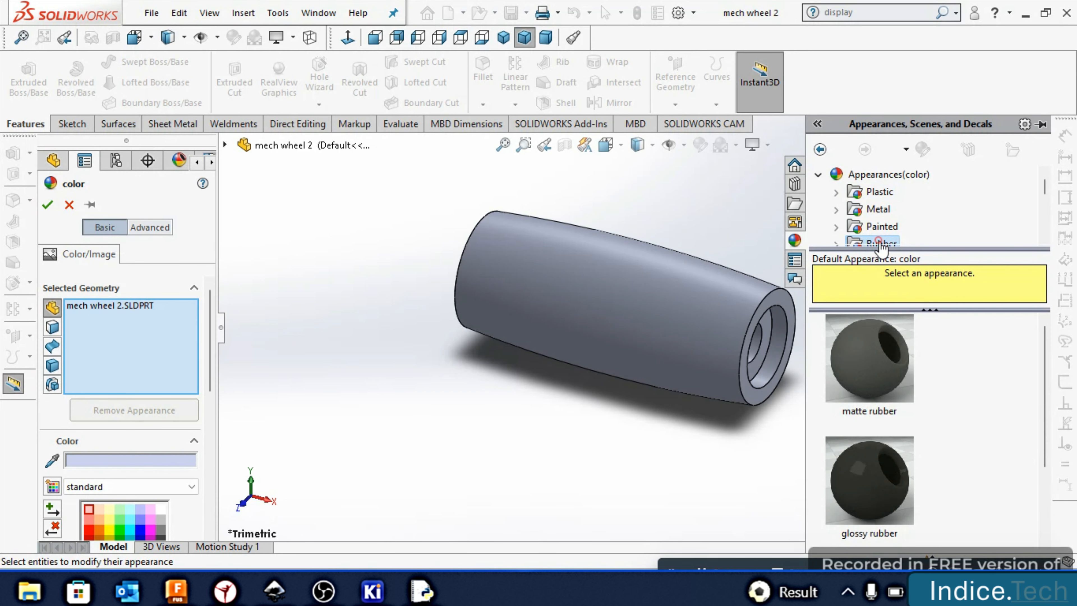
click(879, 368)
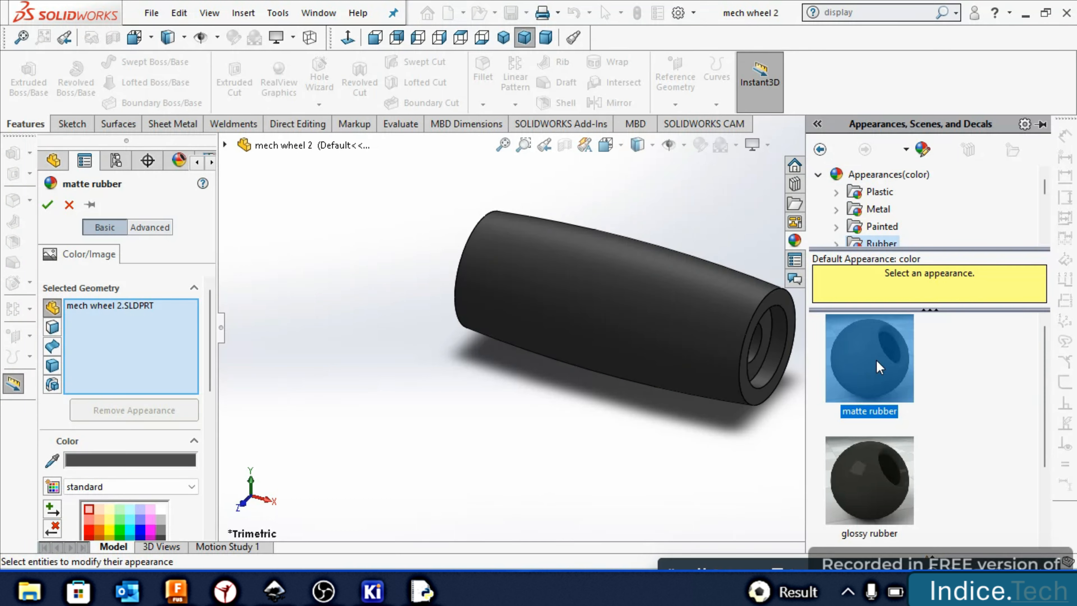
click(48, 206)
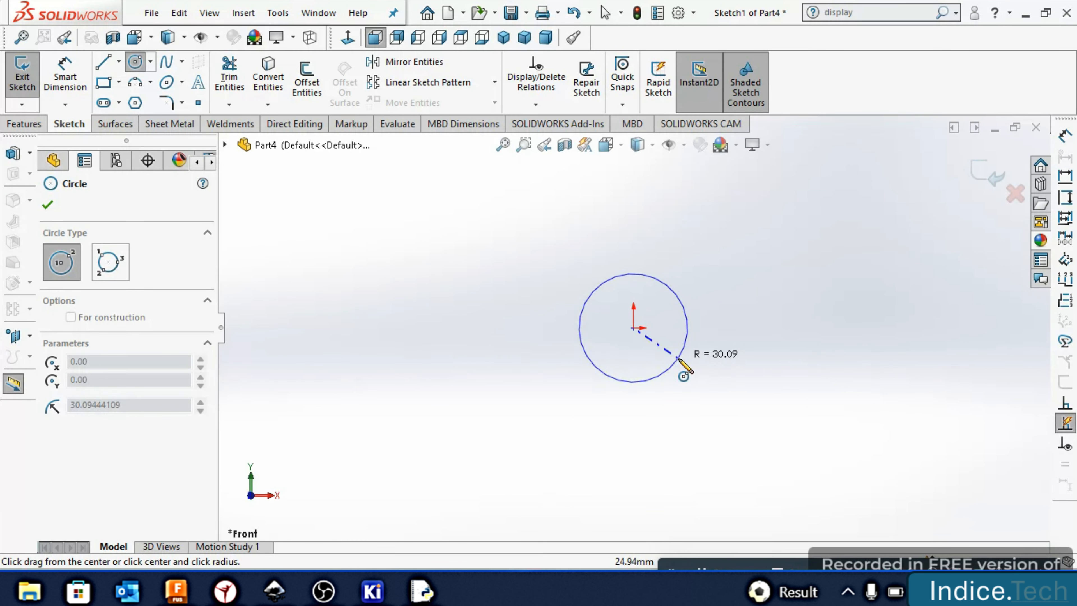
Finish the circle centered on the origin and dimension its diameter at 32 mm
click(682, 360)
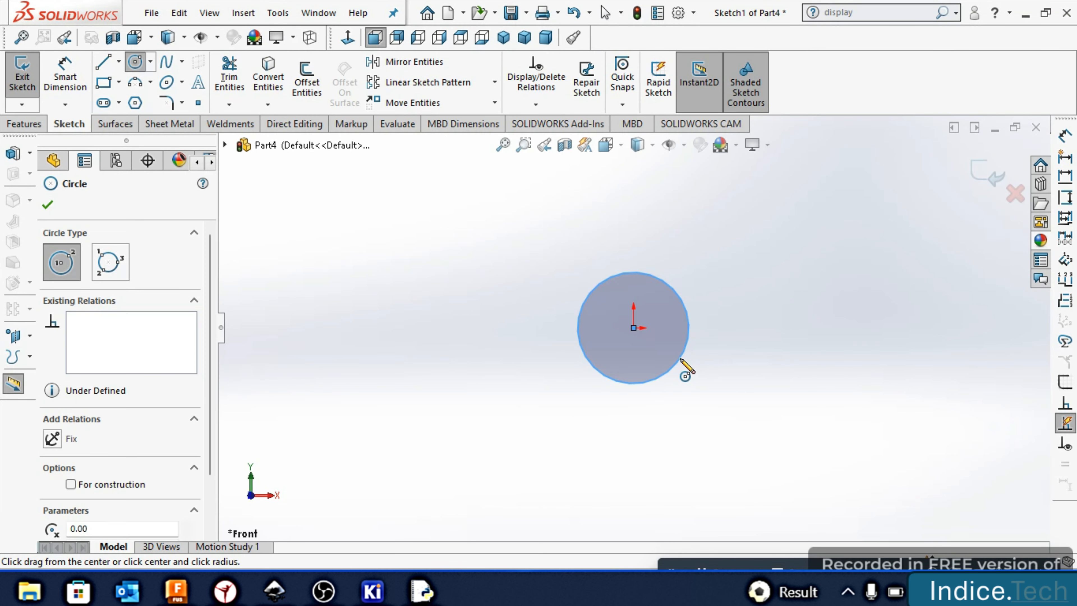
click(65, 74)
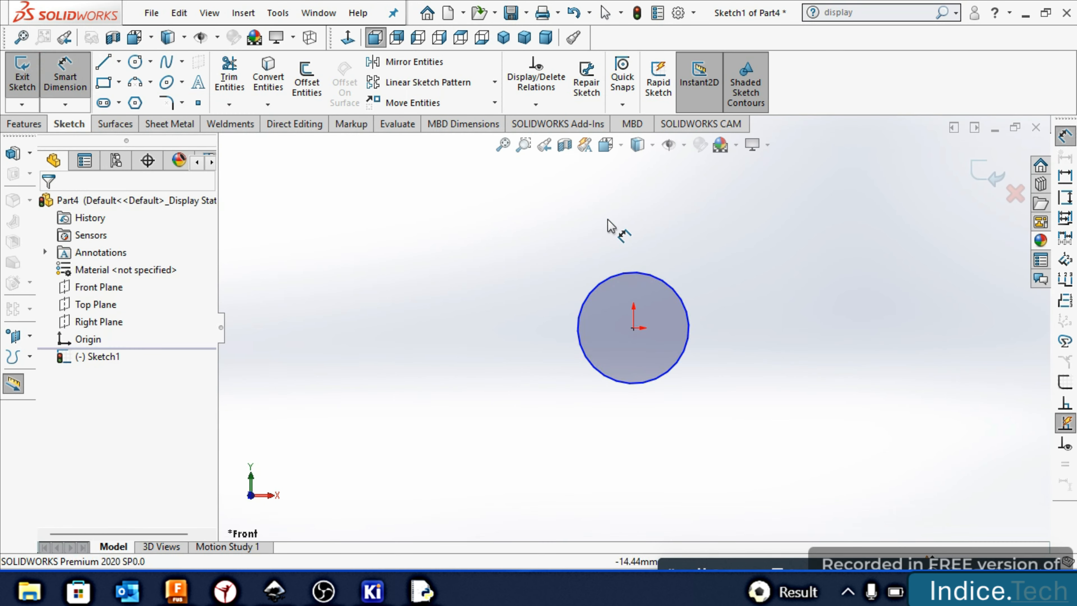
click(684, 299)
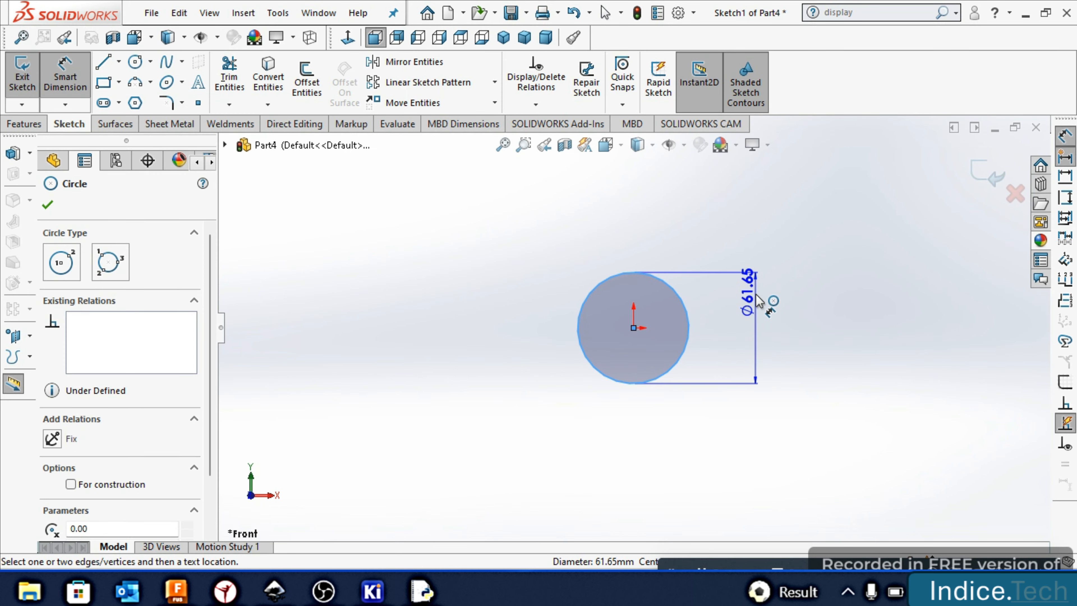
click(759, 299)
text(32)
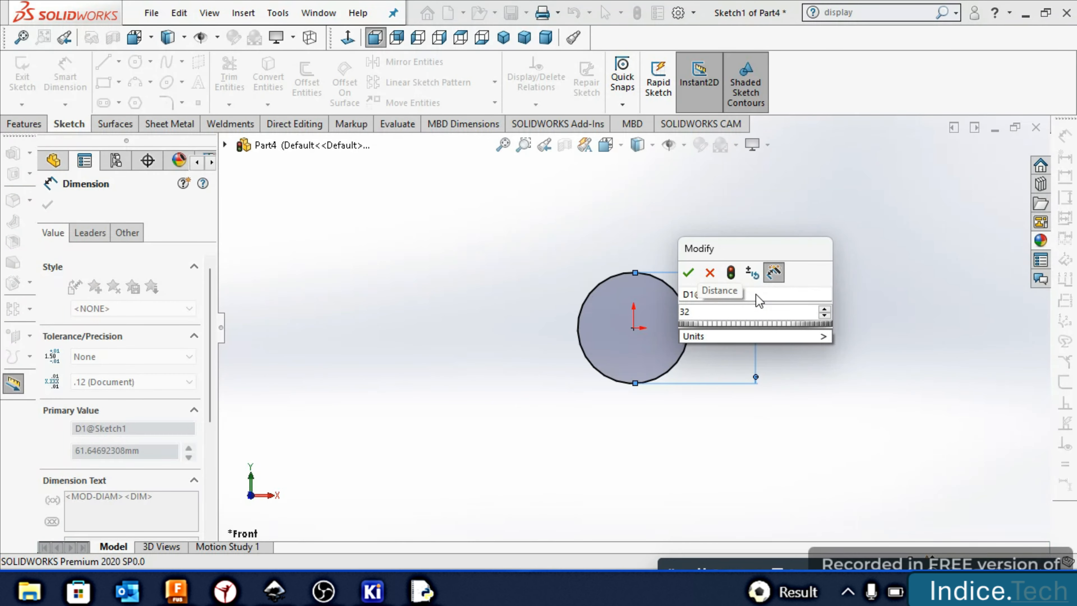
key(Return)
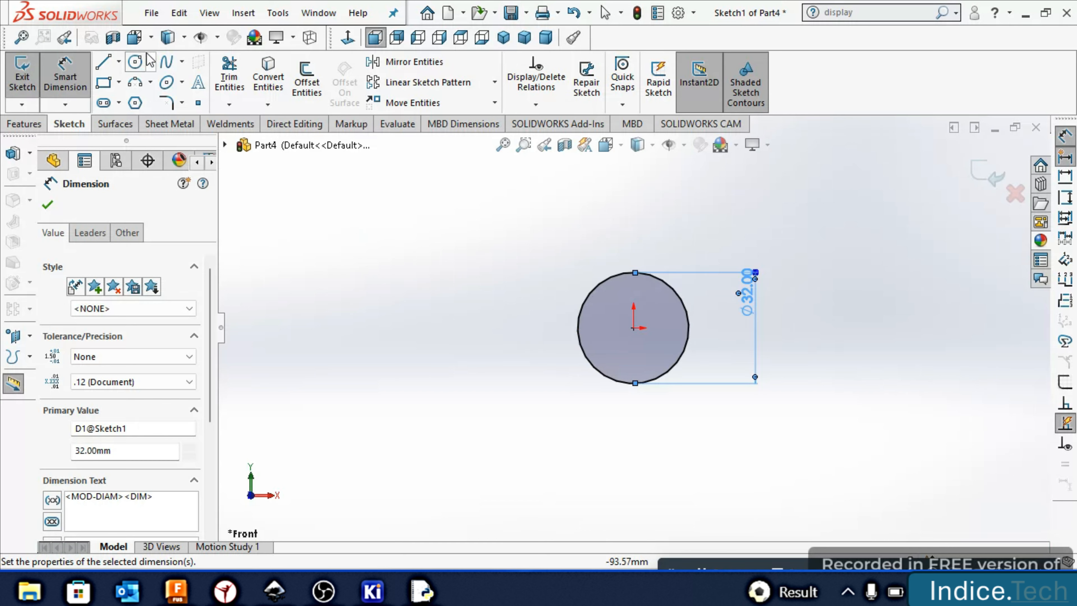
Extrude the 32 mm circle as a boss with a blind depth of 27.5 mm
click(136, 62)
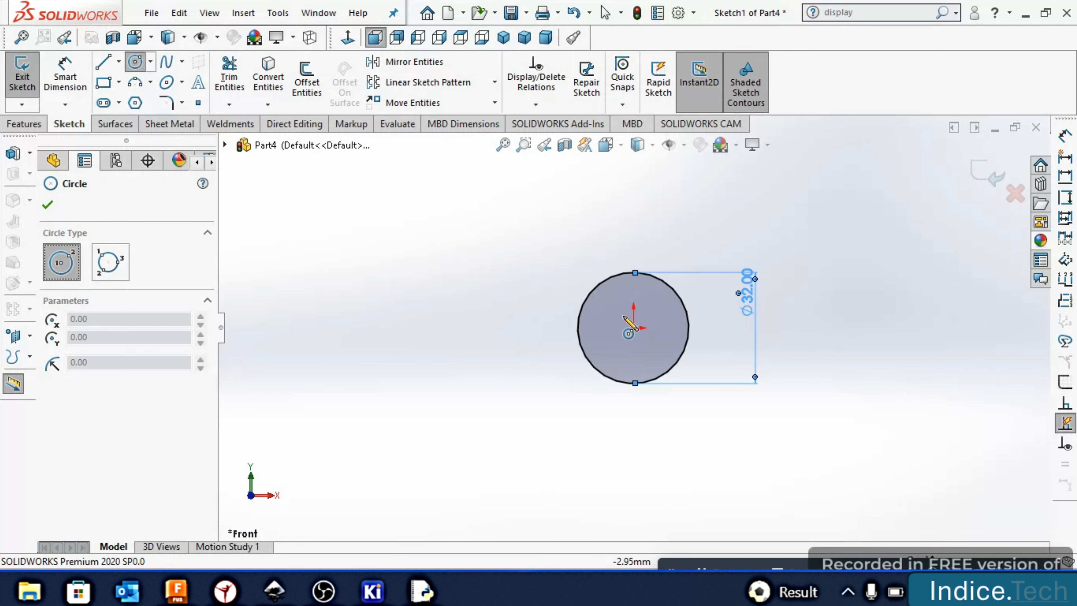
click(32, 123)
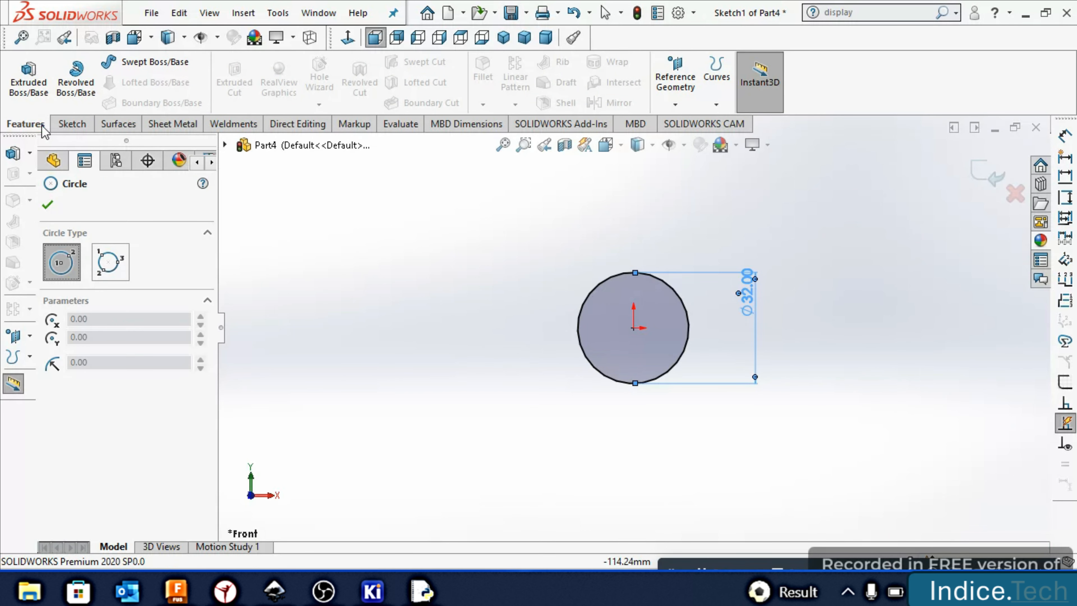
click(42, 92)
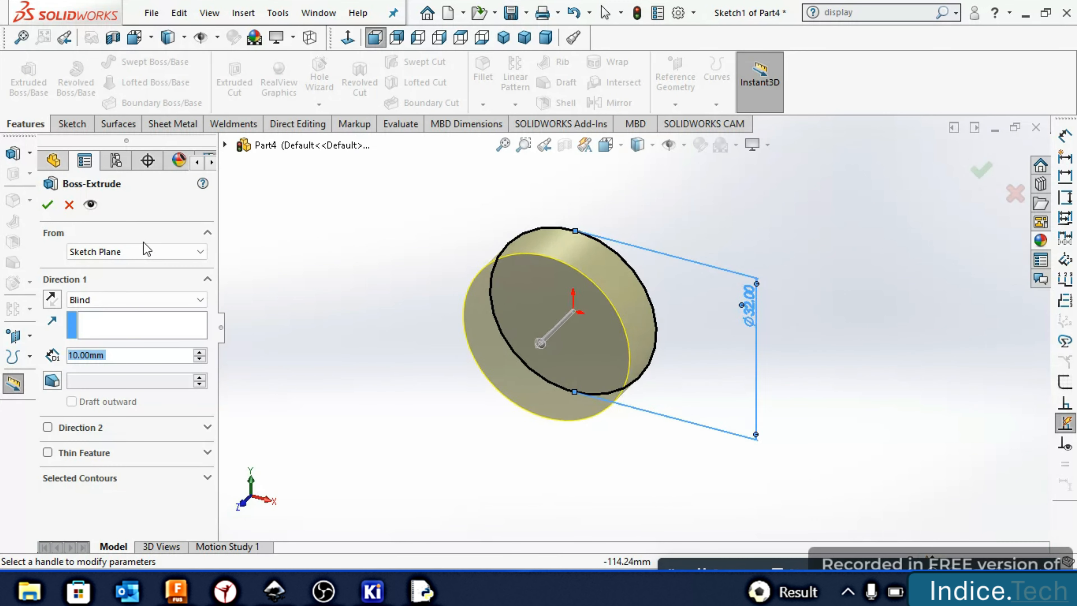
text(2)
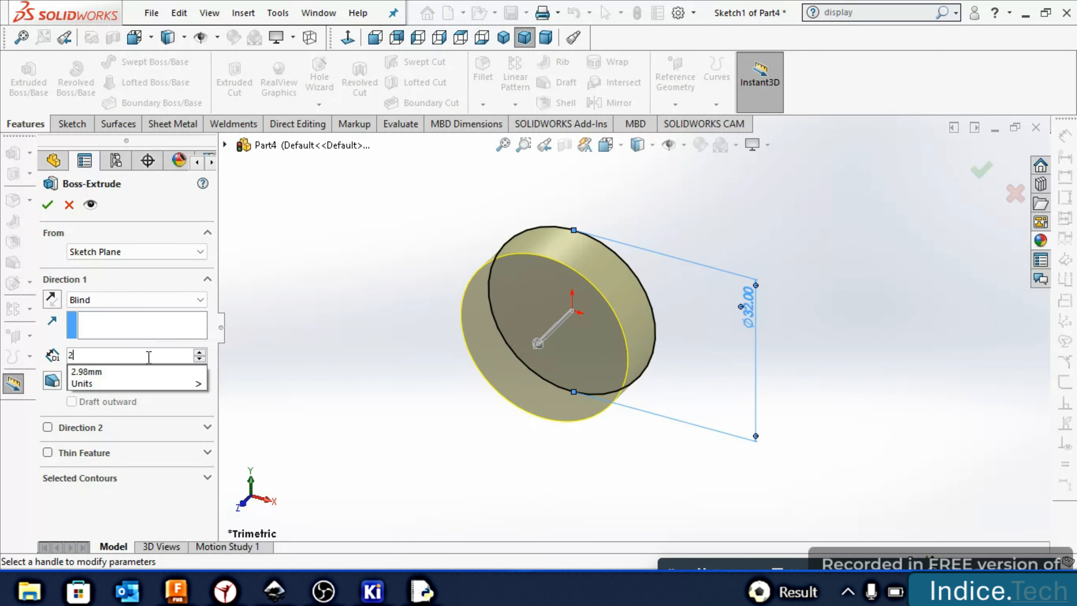
text(7.5)
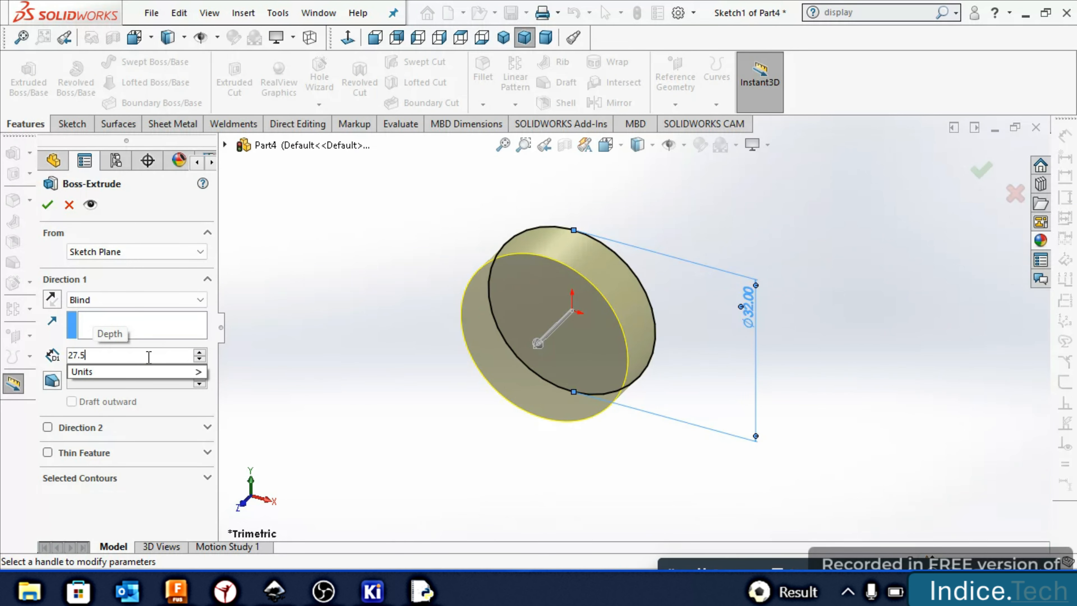
key(Return)
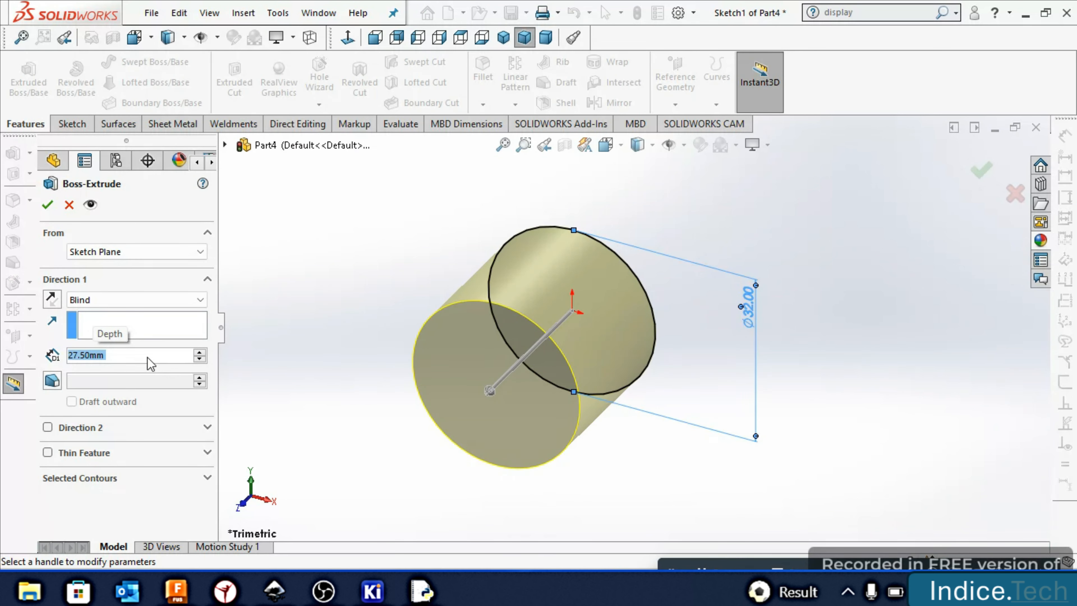
click(54, 204)
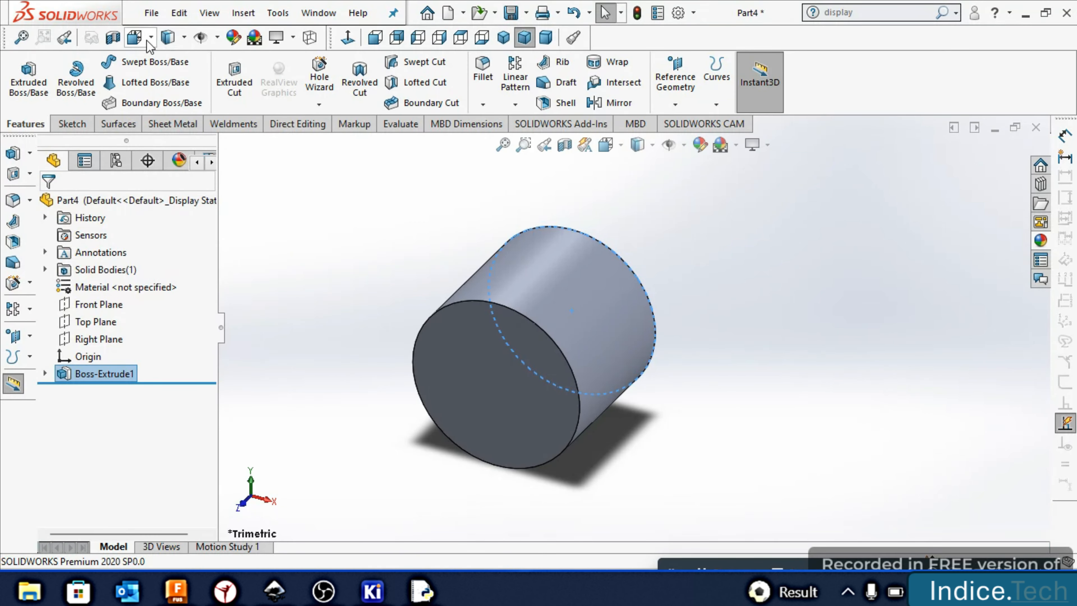
Sketch a circle about 17.3 mm in diameter on the cylinder's front end face, centered on the origin
click(71, 124)
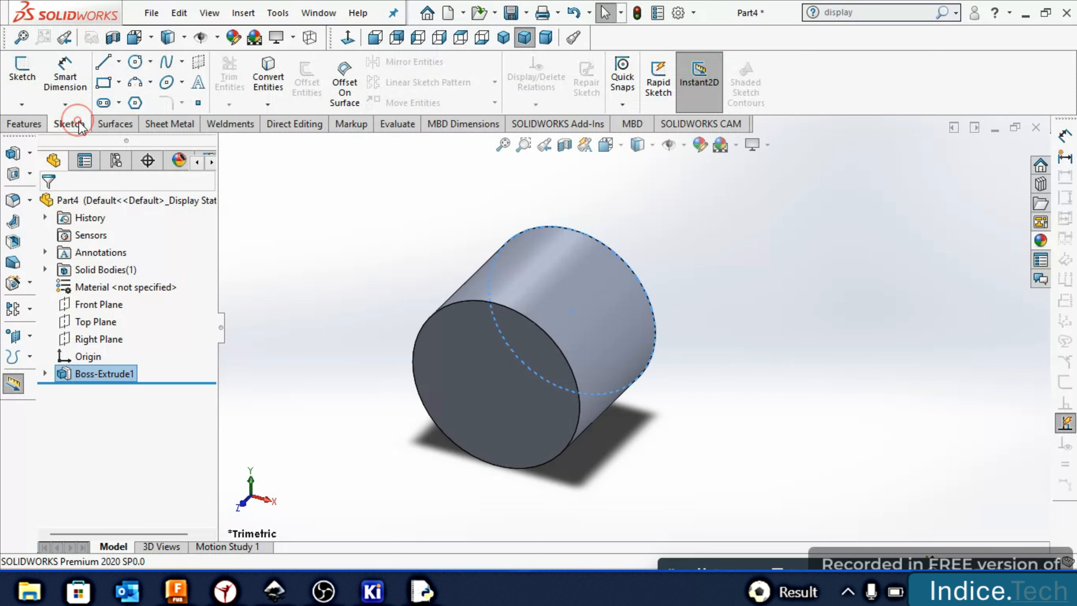
click(138, 64)
click(492, 379)
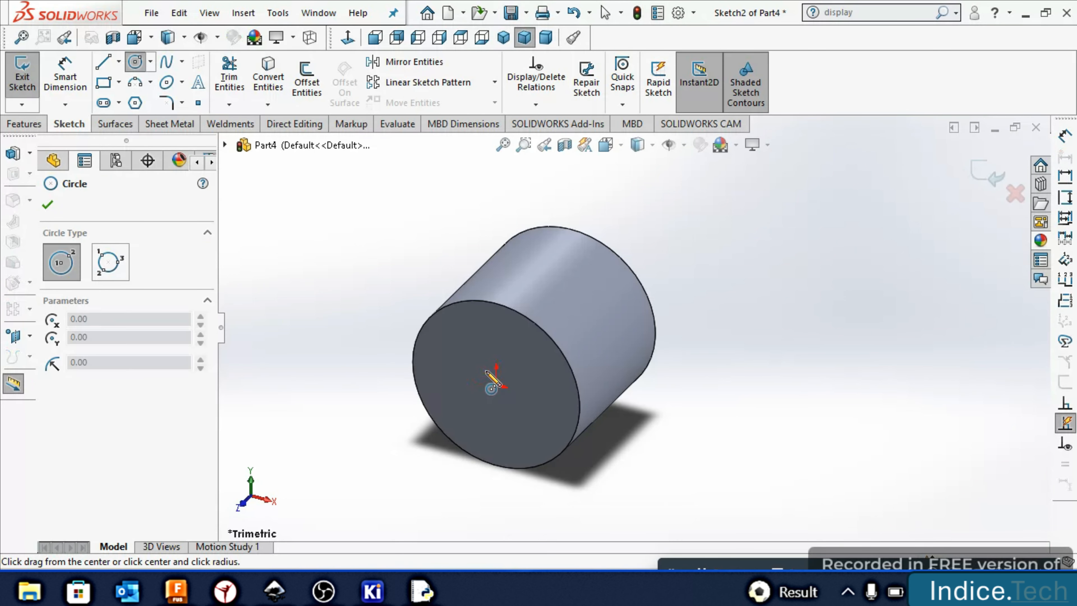
click(497, 385)
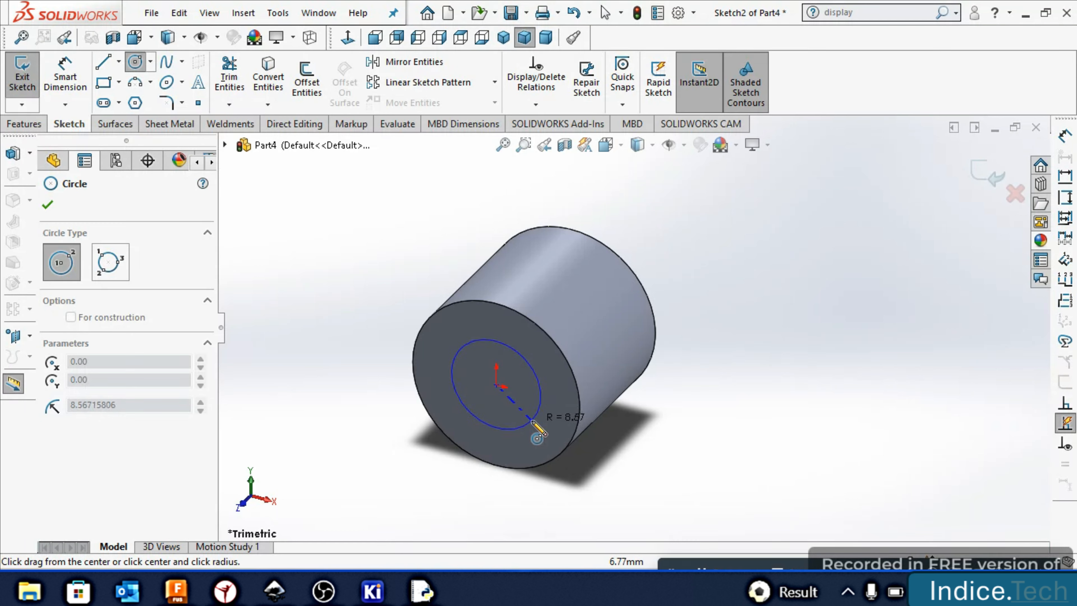
click(537, 433)
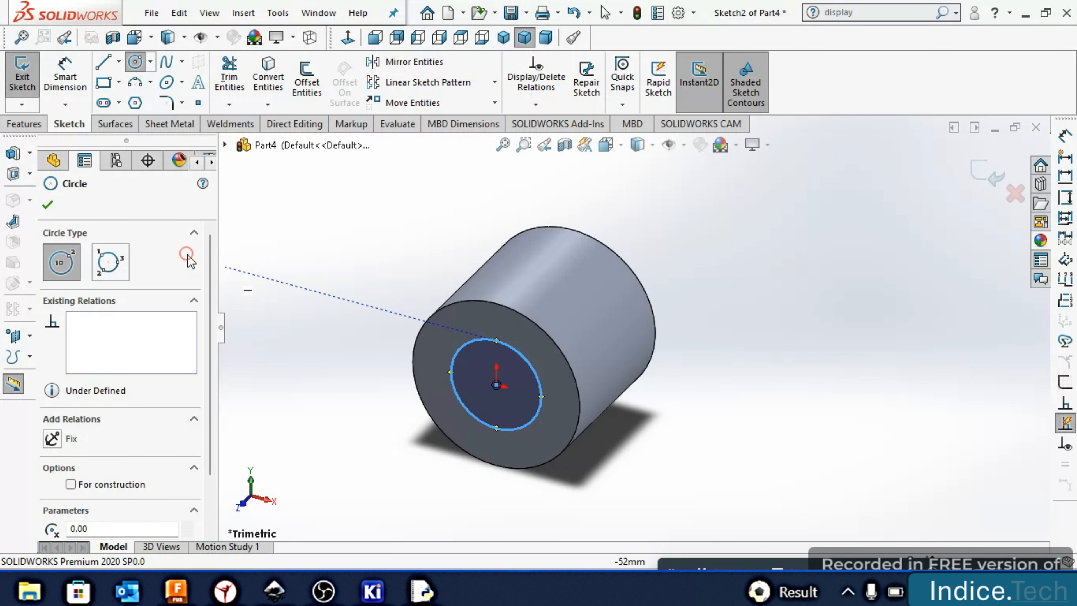
click(737, 568)
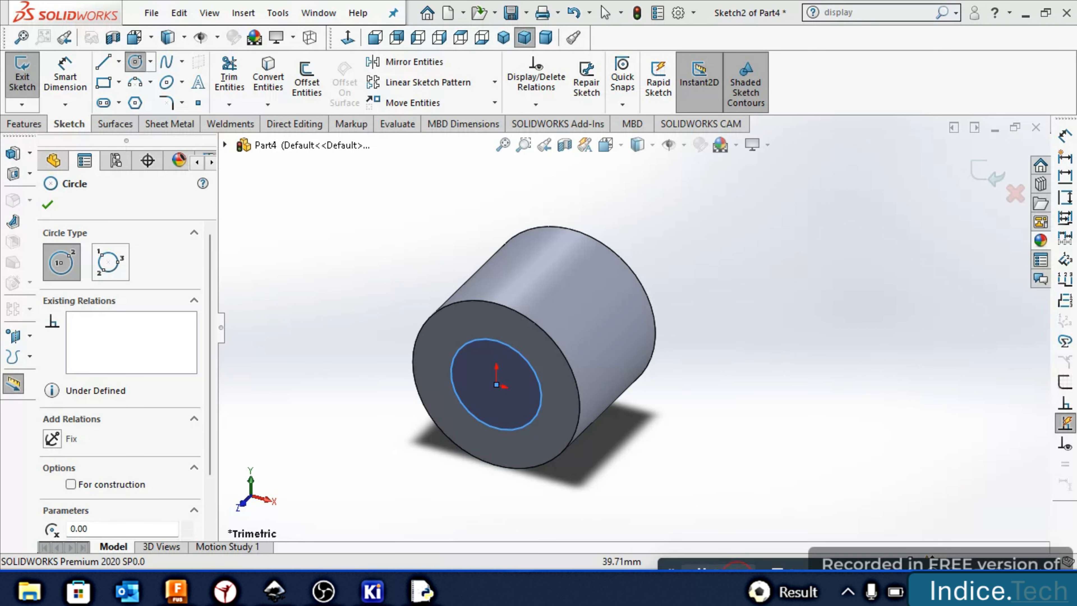
Dimension the diameter of the circle on the front end face at 18 mm
click(80, 82)
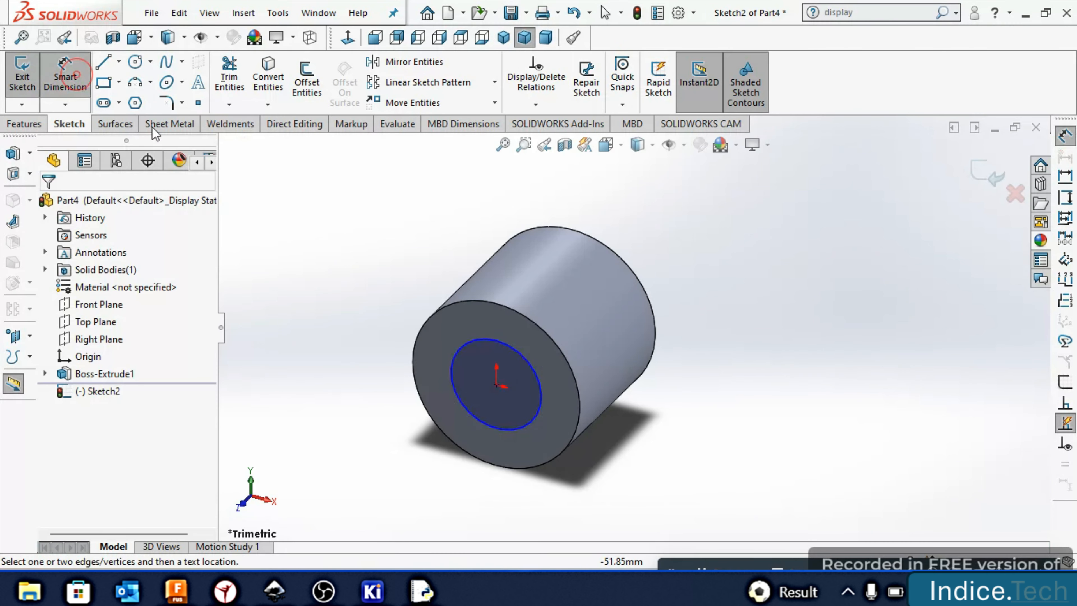
click(539, 381)
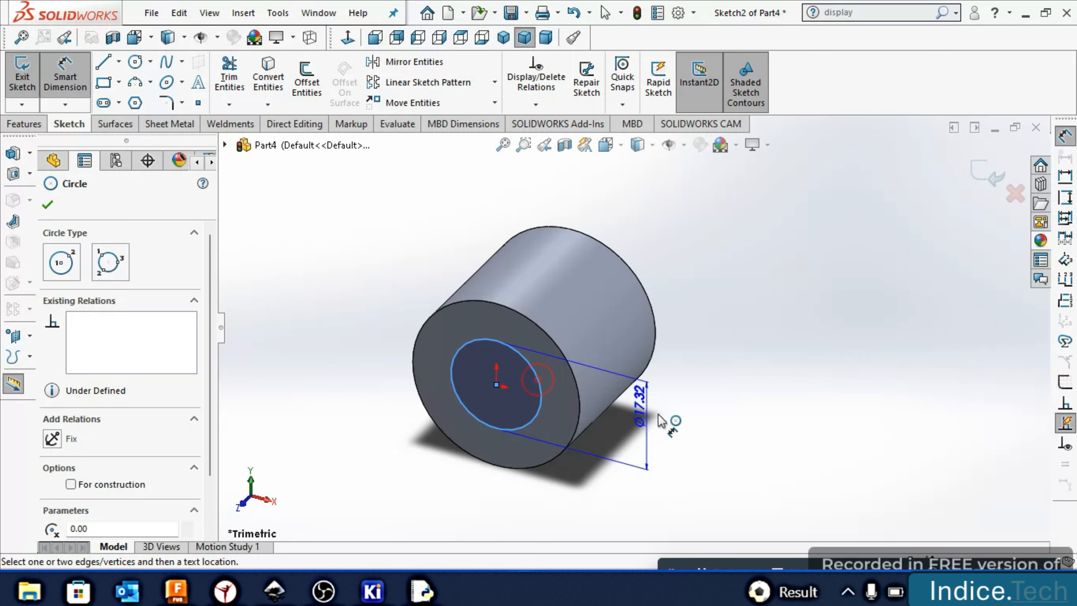
click(676, 422)
text(18)
key(Return)
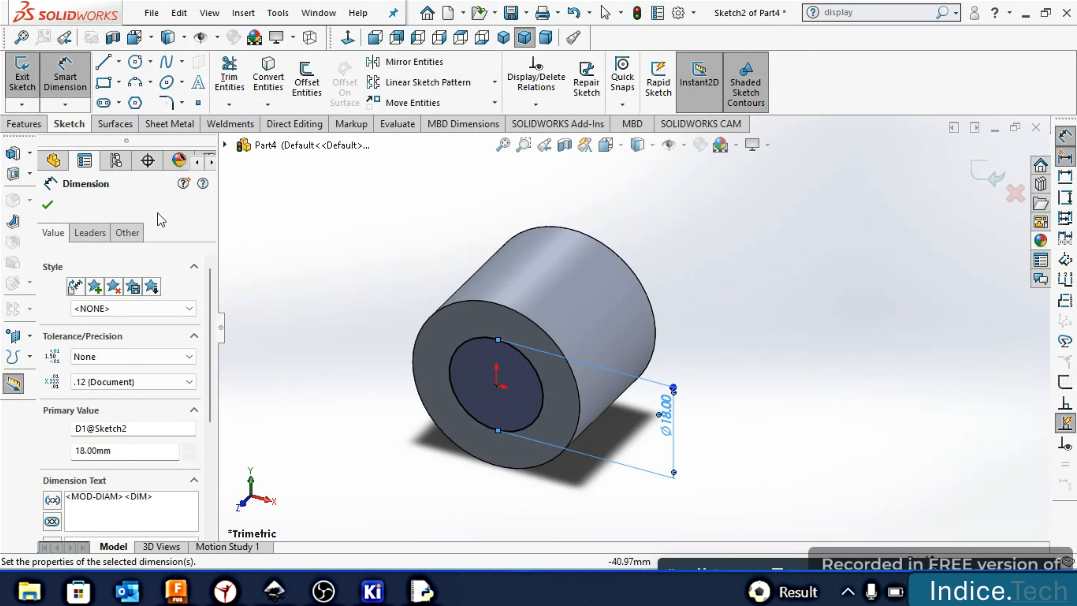
Extrude the 18 mm circle outward from the front face as a merged boss with a blind depth of 5 mm
click(31, 123)
click(39, 88)
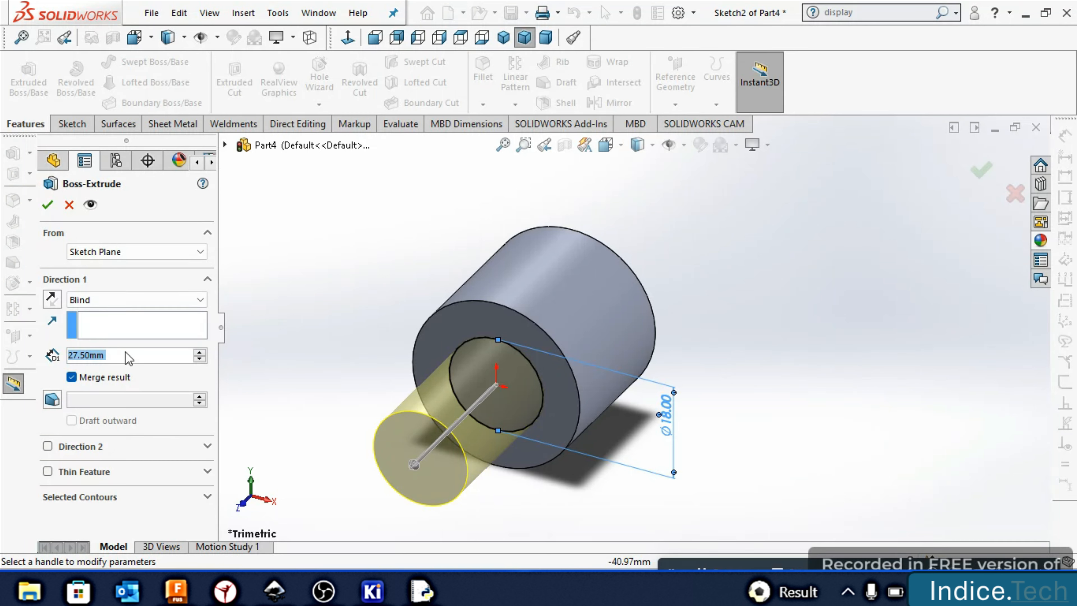
text(0.5)
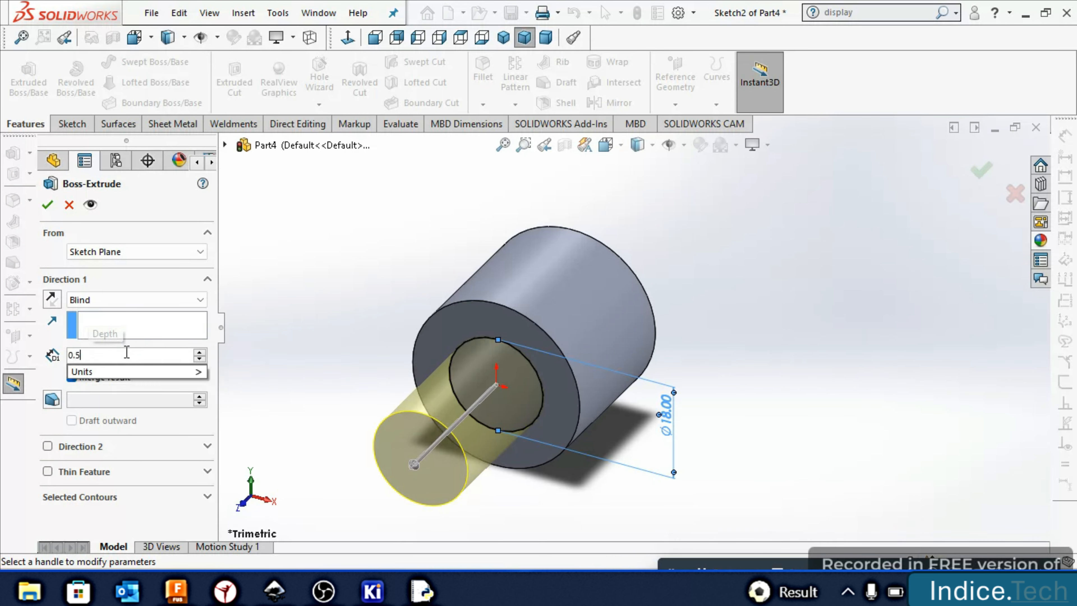
key(Return)
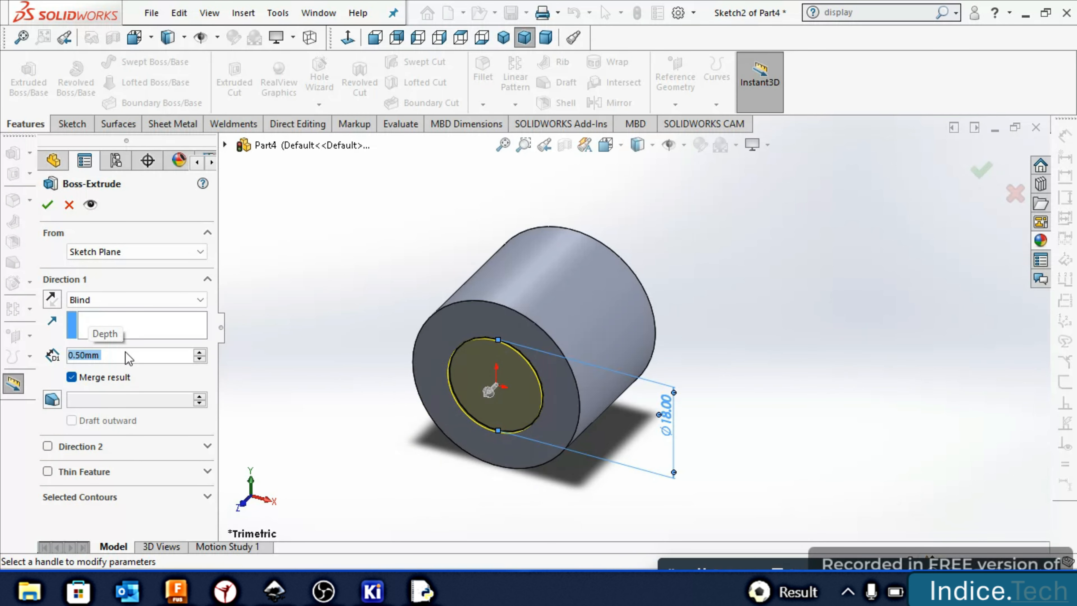
key(BackSpace)
text(5)
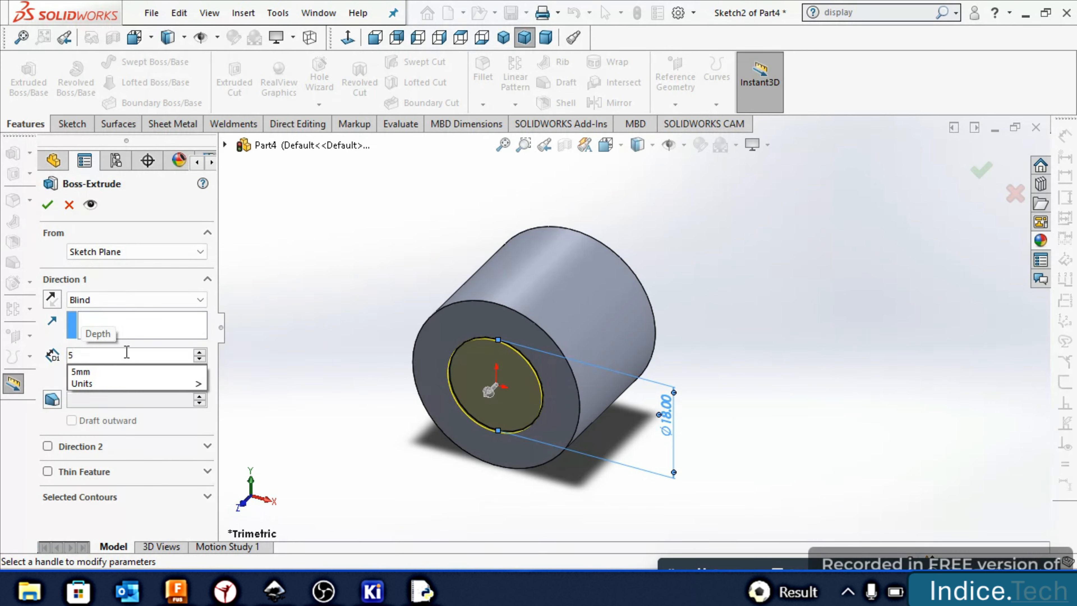
key(Return)
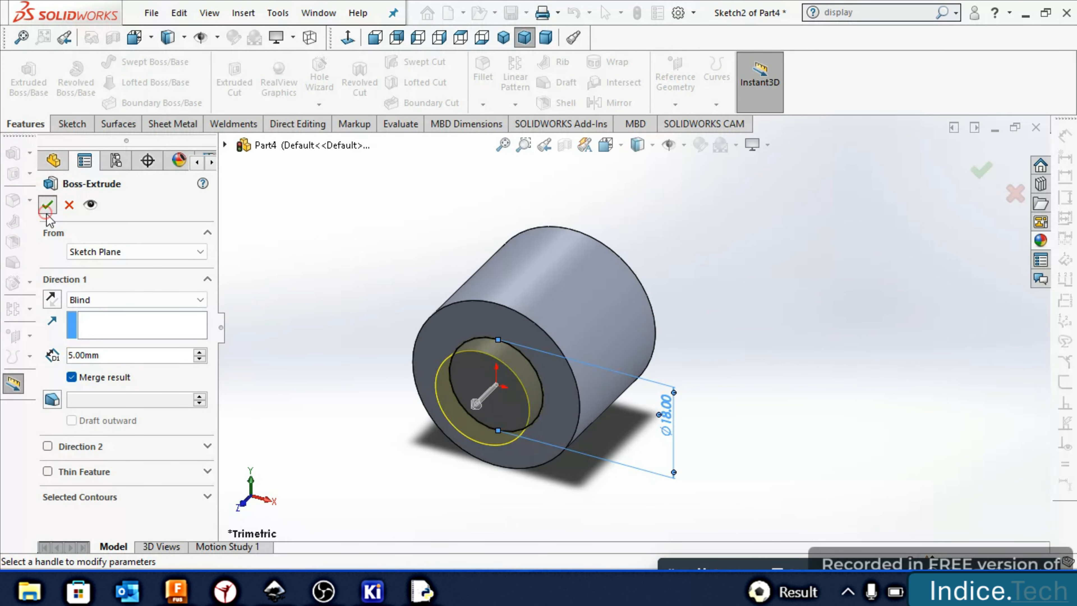
click(47, 204)
Sketch a circle about 17.7 mm in diameter on the cylinder's opposite, plain end face, centered on the origin
key(Right)
key(Right)
key(Right)
key(Right)
key(Right)
key(Right)
key(Right)
key(Right)
key(Right)
key(Right)
key(Right)
key(Right)
key(Right)
key(Right)
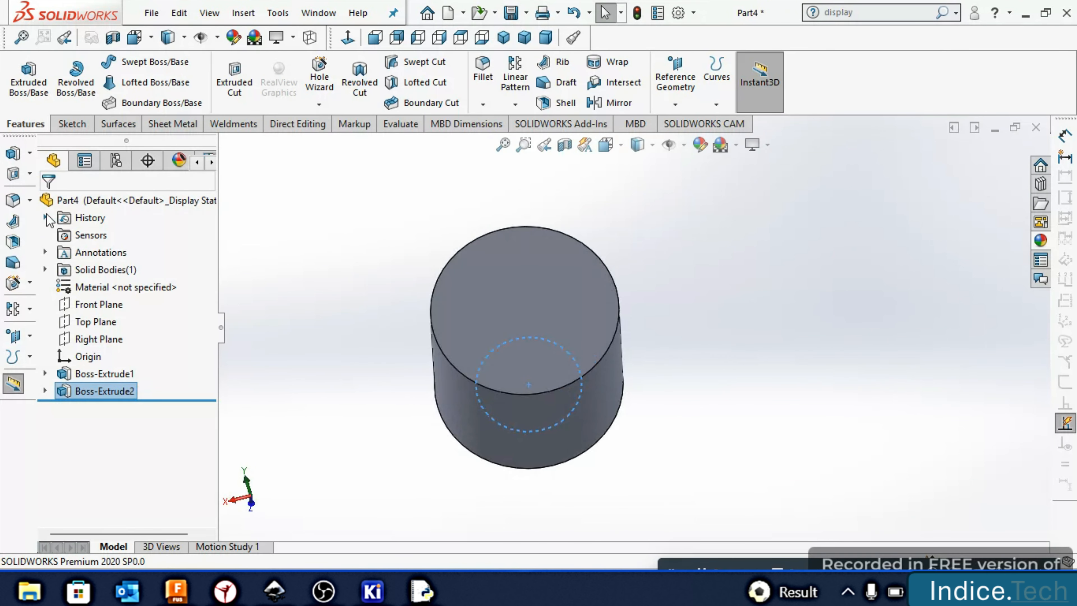
key(Down)
key(Down)
key(Up)
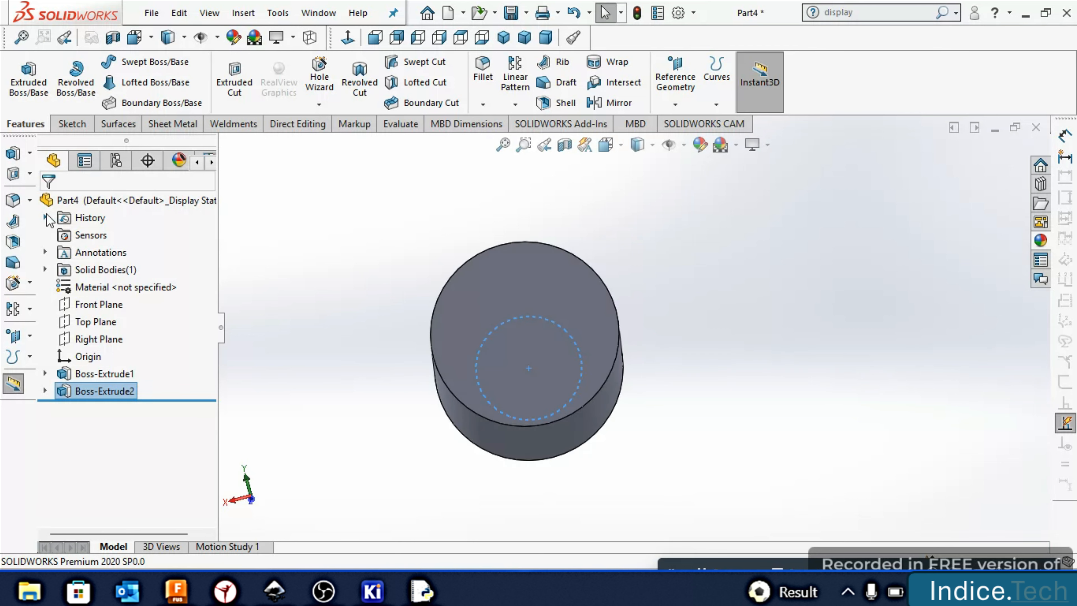
key(Right)
key(Left)
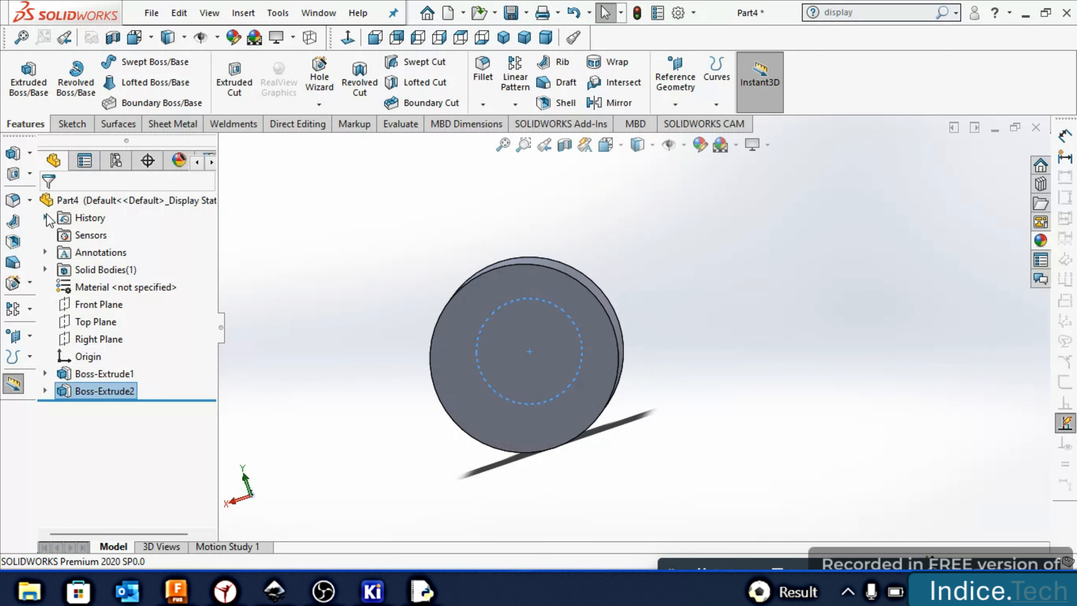
click(493, 314)
click(563, 267)
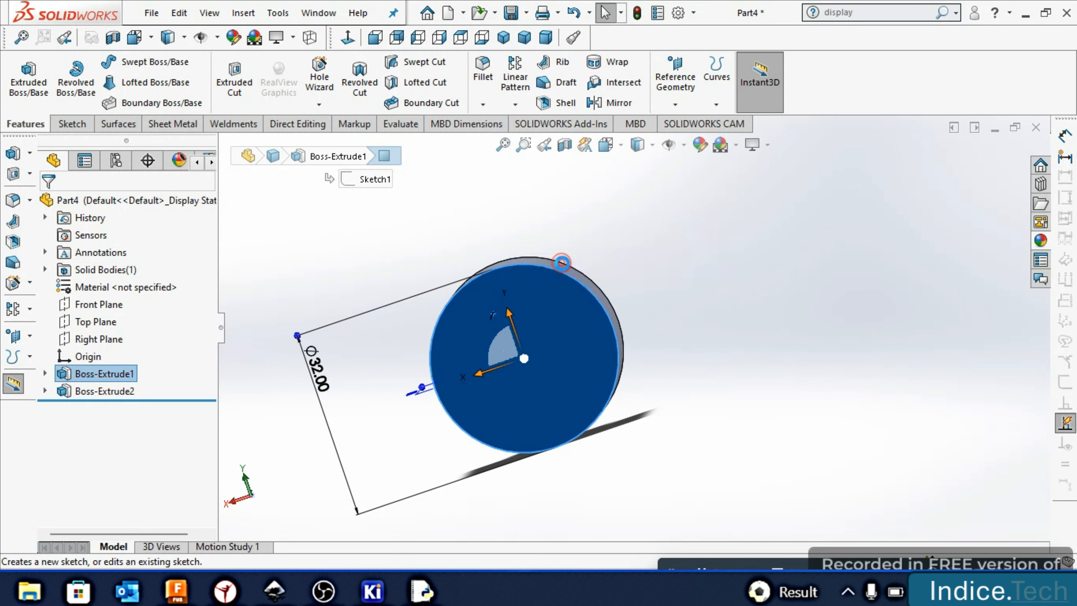
click(135, 62)
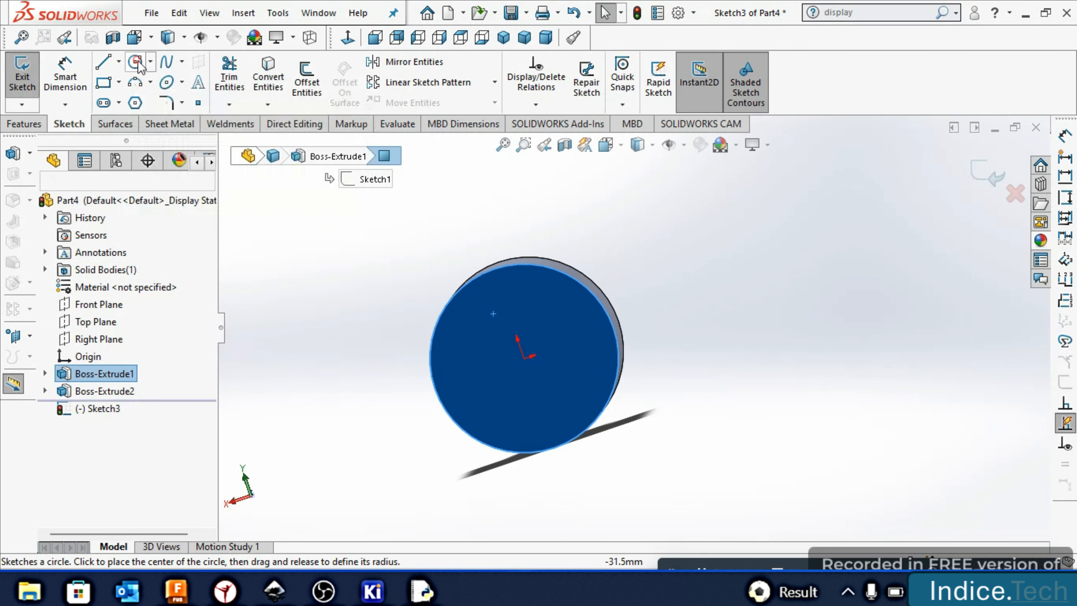
click(524, 358)
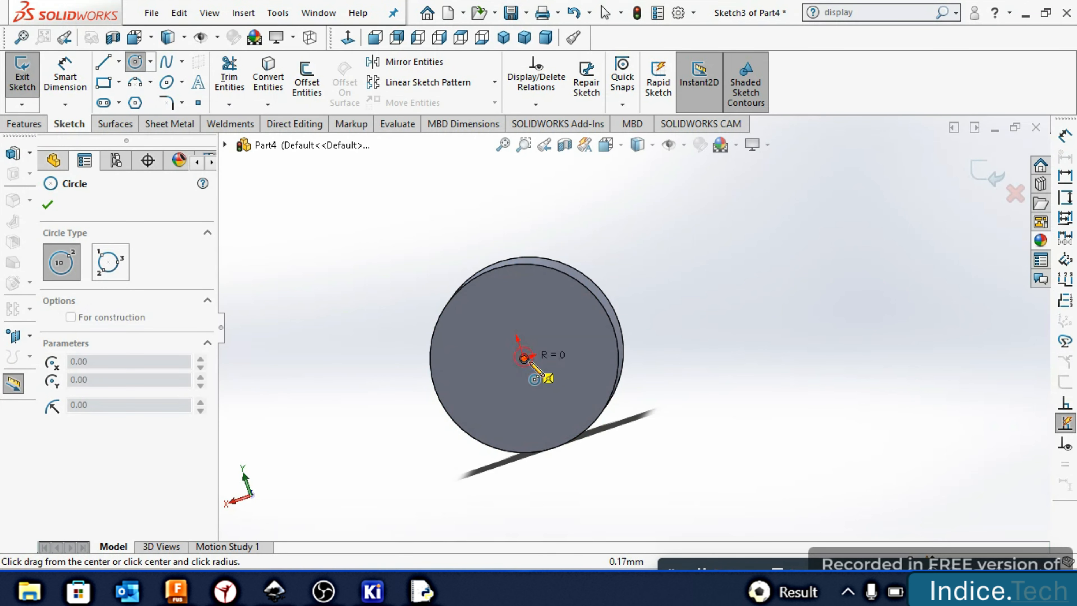
click(563, 392)
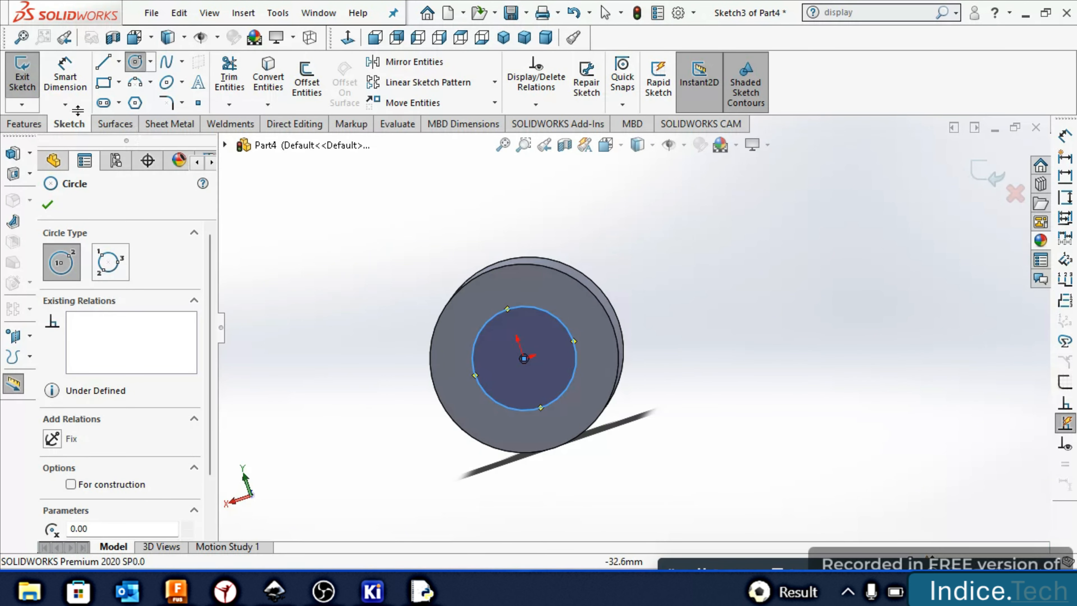
Dimension the diameter of the circle on the plain rear end face at 18 mm
click(63, 70)
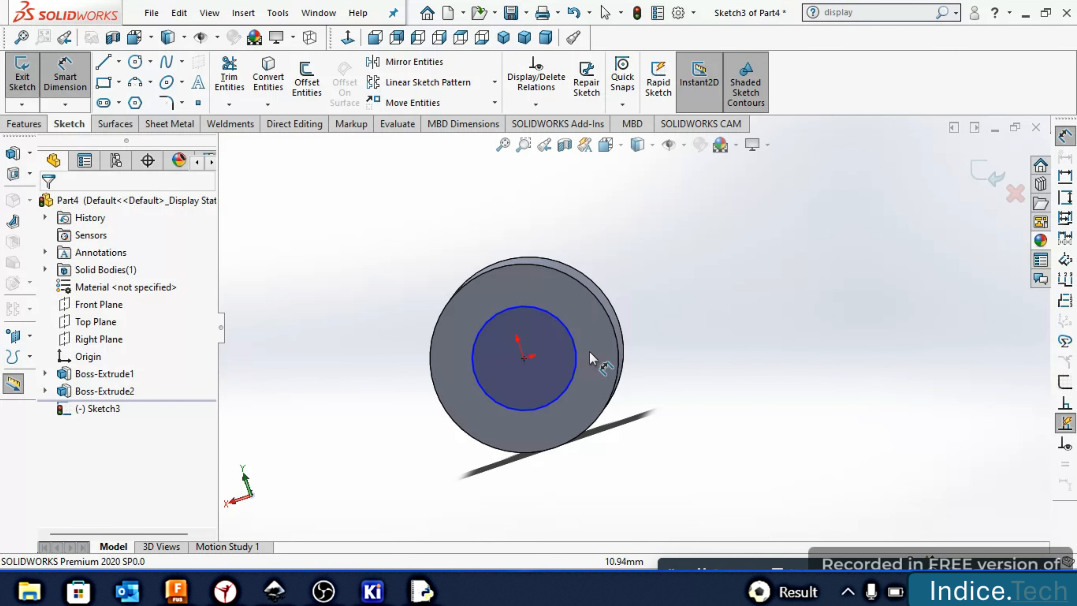
click(576, 347)
click(662, 347)
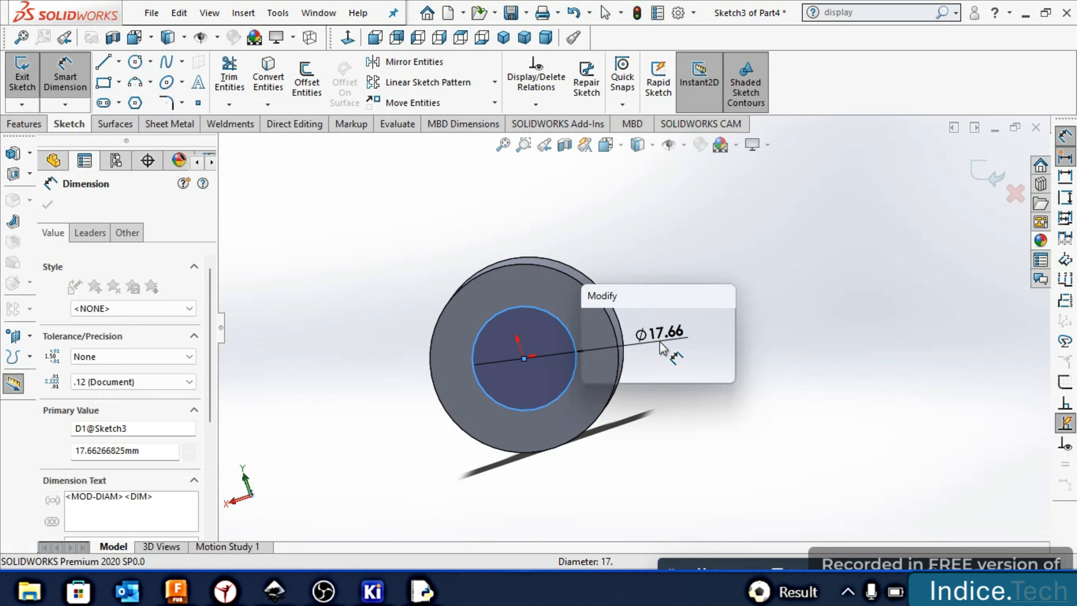
text(18)
key(Return)
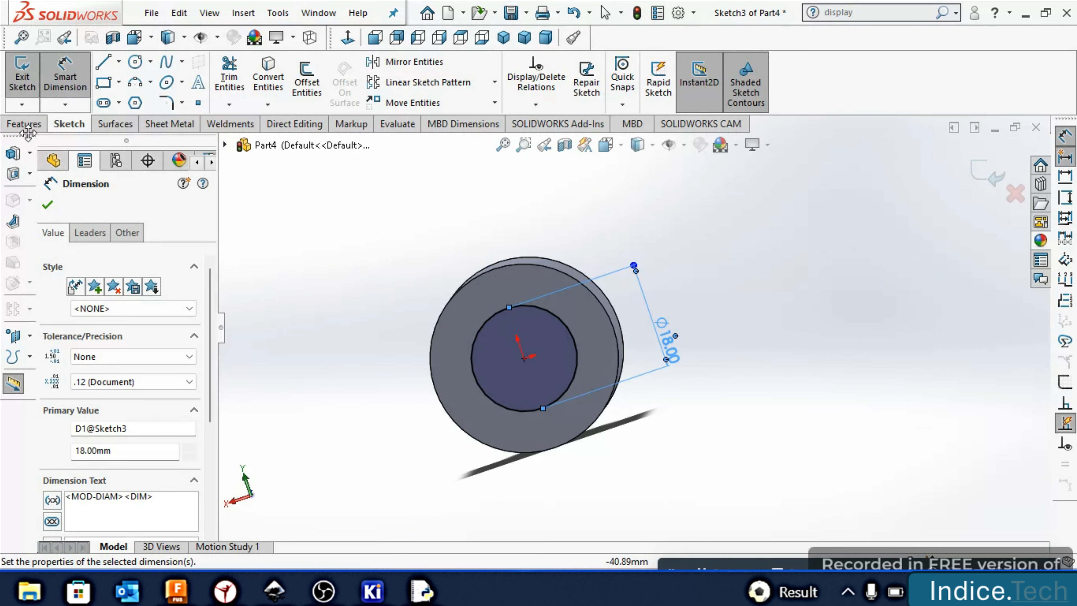
Extrude the 18 mm circle outward from the rear face as a merged boss with a blind depth of 5 mm
click(24, 123)
click(29, 81)
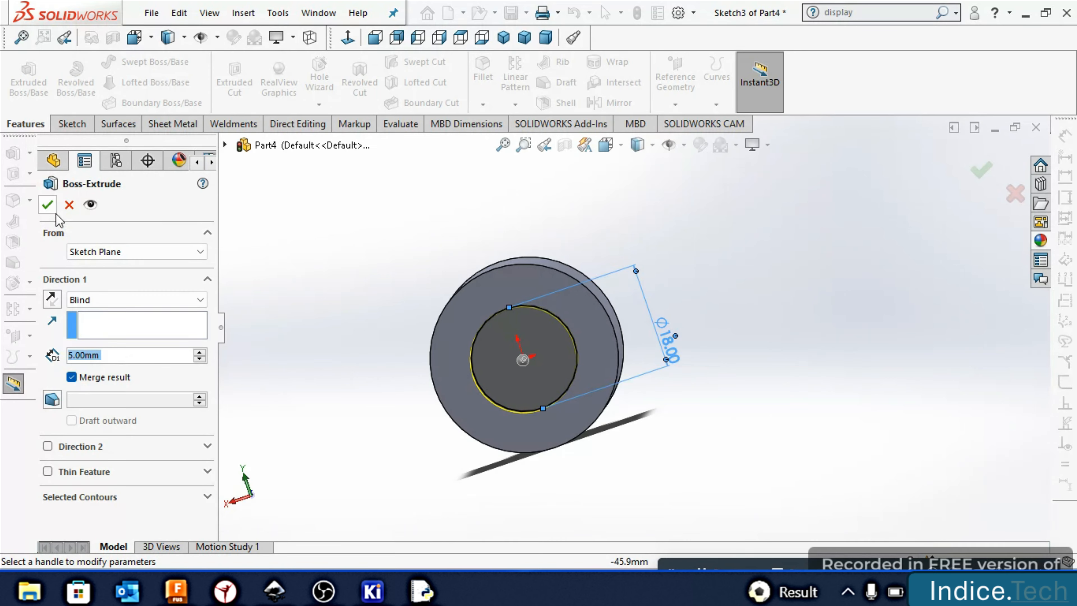
click(50, 207)
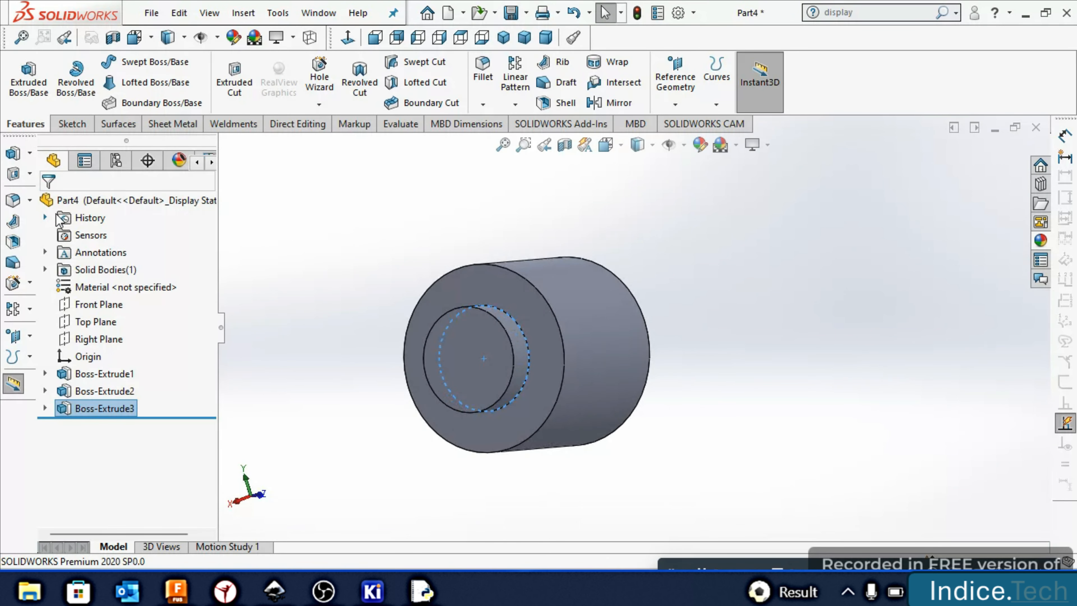
Sketch a circle about 11.7 mm in diameter on the front 18 mm boss's end face, centered on the origin
key(Left)
key(Left)
key(Left)
key(Left)
key(Left)
key(Left)
key(Left)
key(Left)
key(Left)
key(Left)
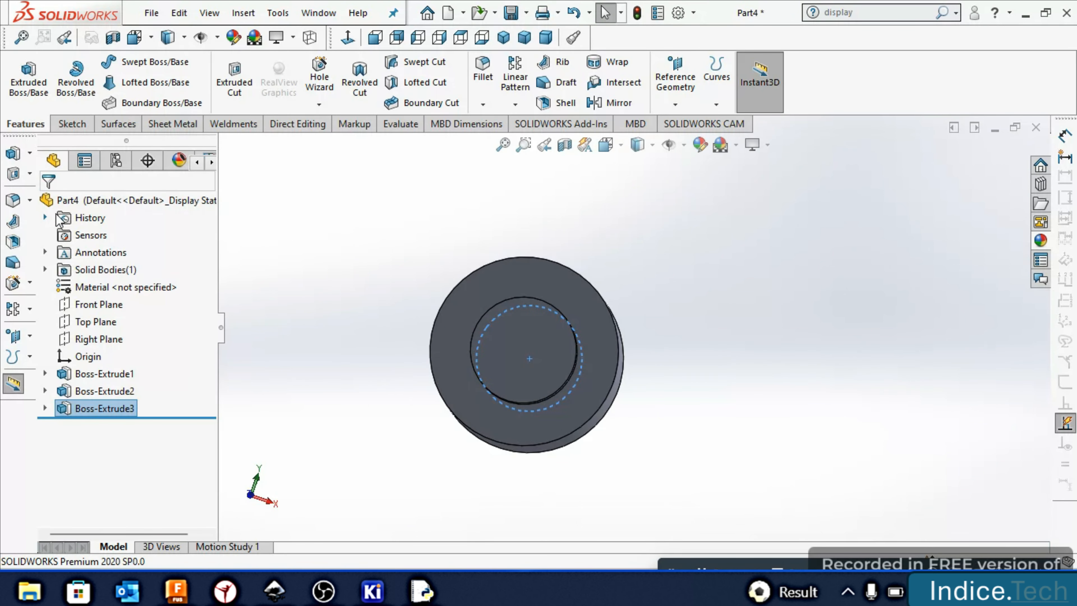
key(ctrl+7)
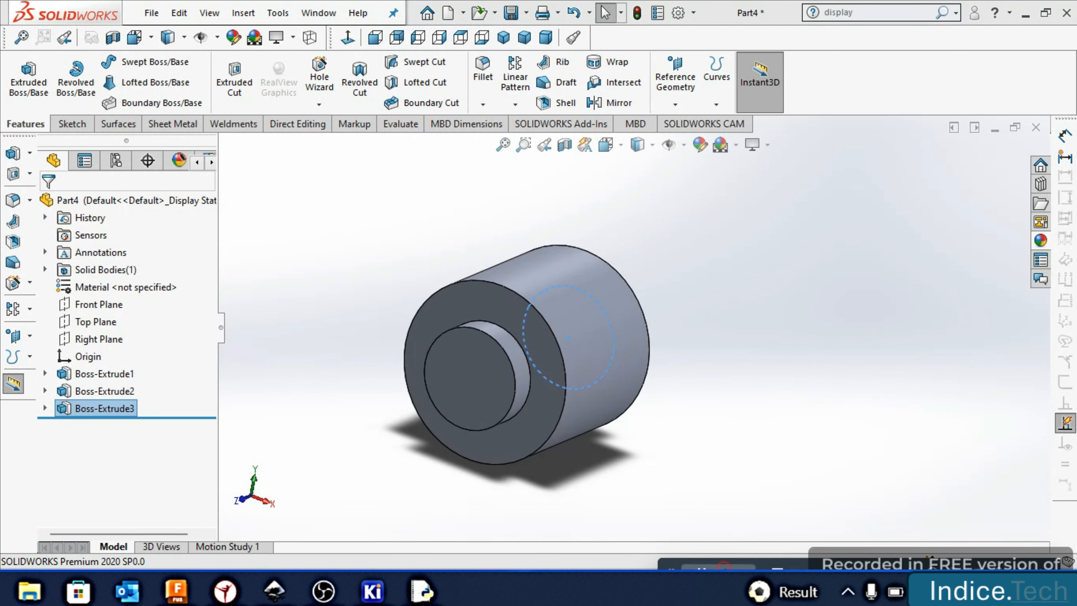
click(466, 381)
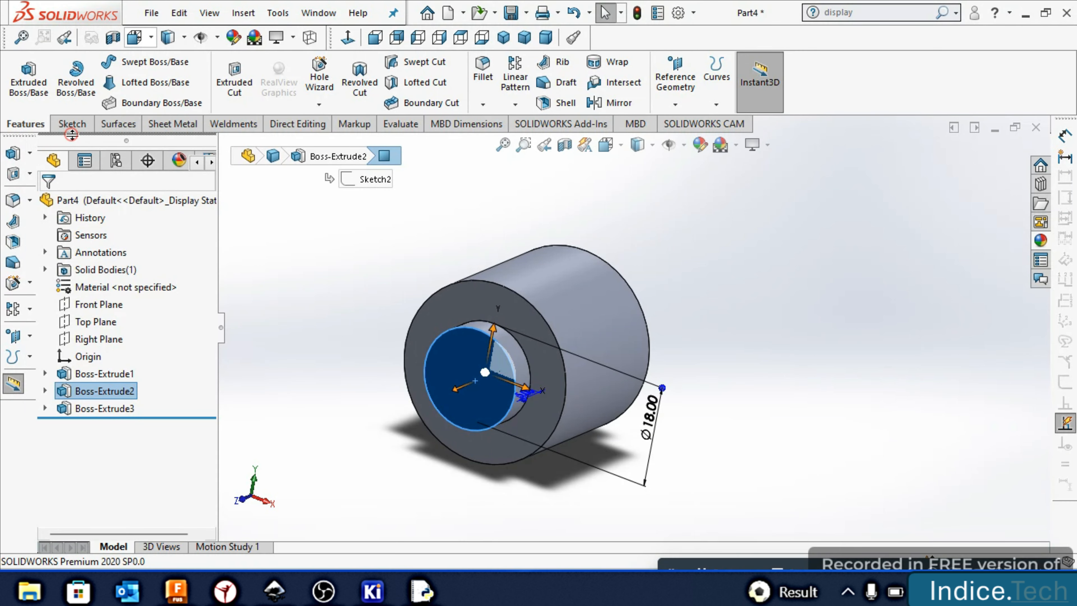
click(70, 123)
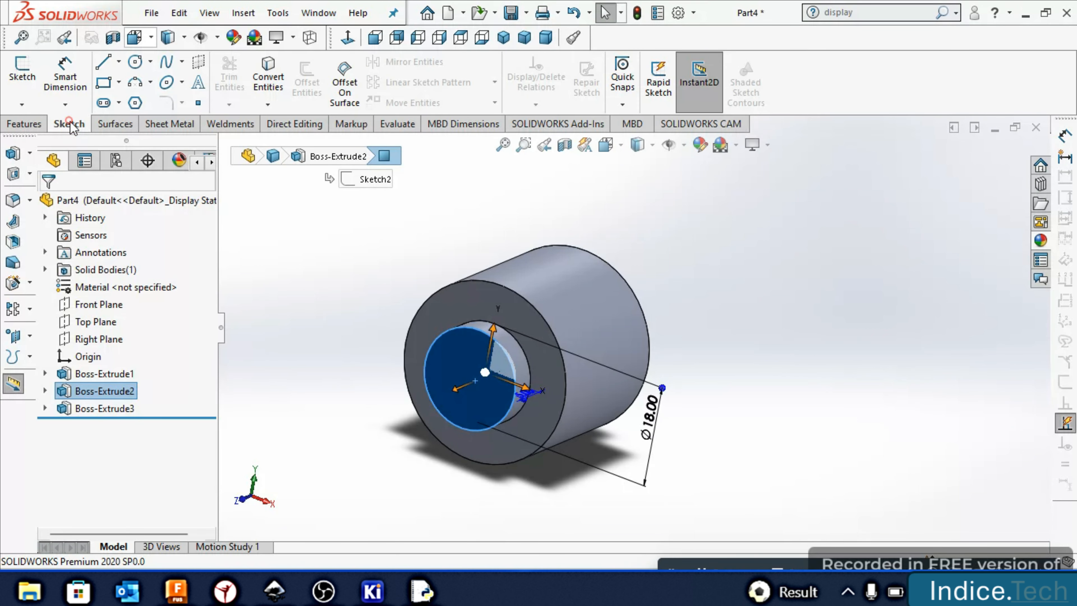
click(132, 60)
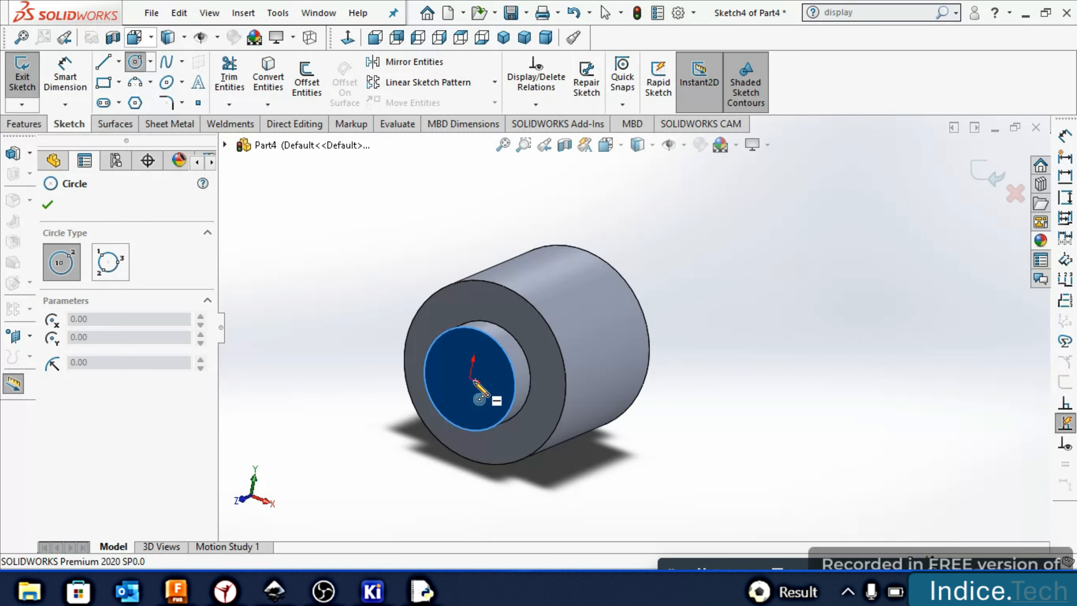
click(470, 378)
click(499, 389)
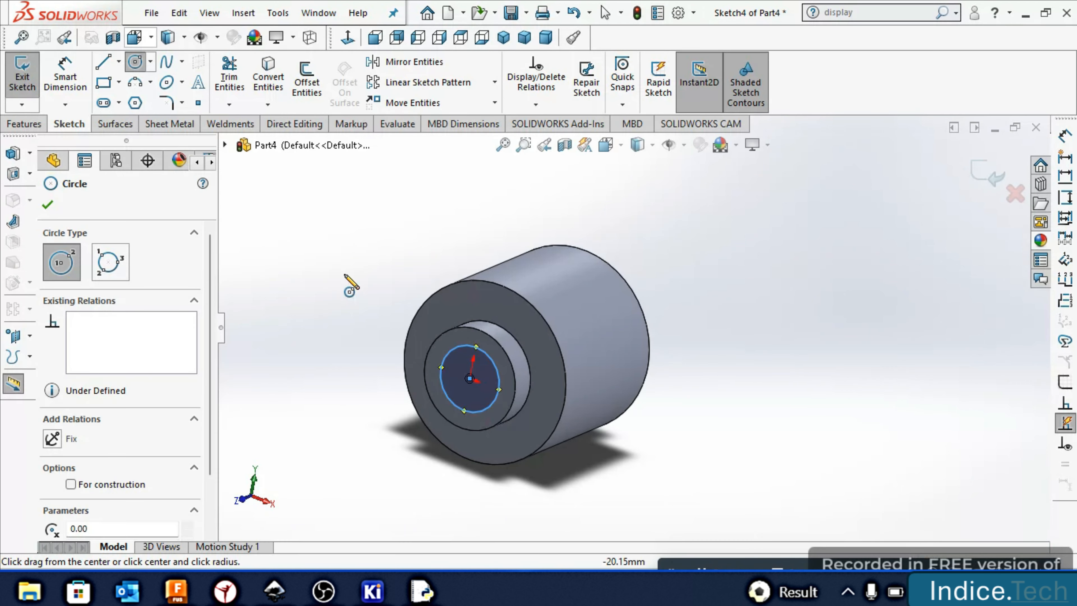
Dimension the diameter of the circle on the front boss's end face at 15 mm
click(48, 81)
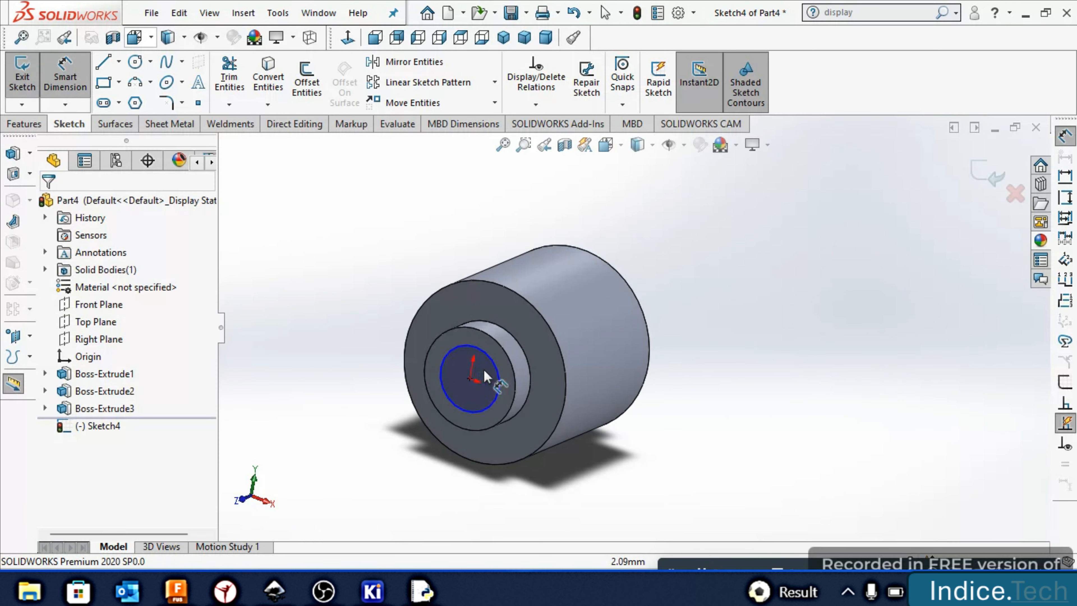
click(499, 379)
click(644, 434)
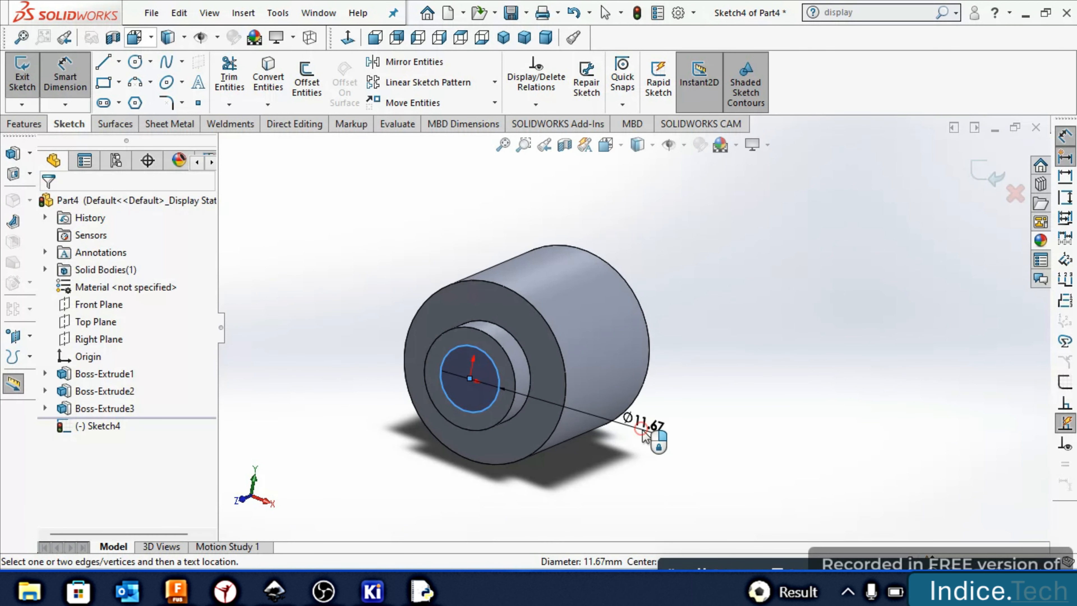
text(15)
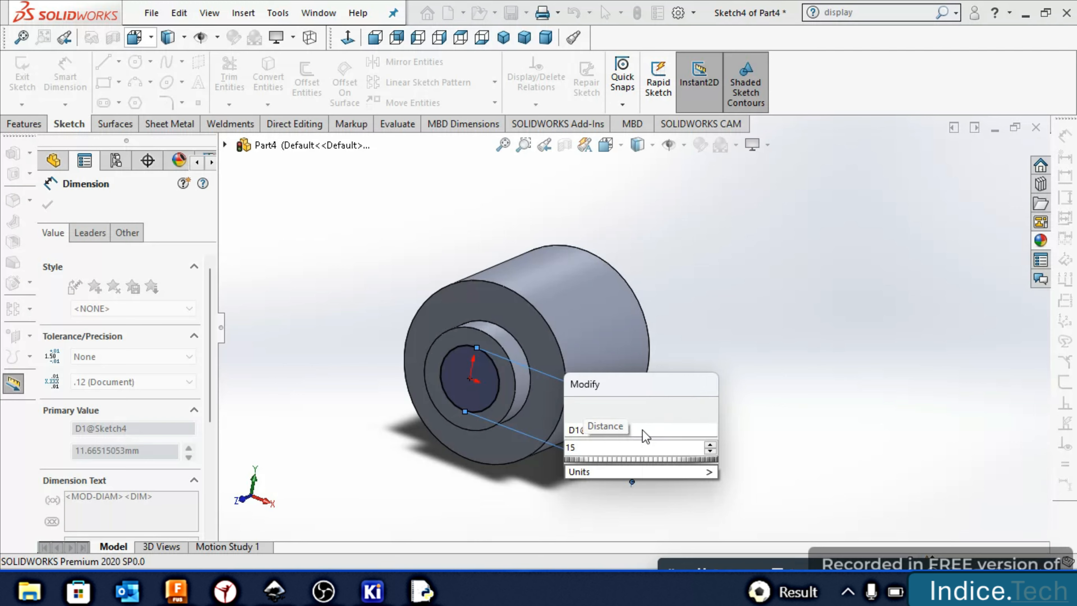
key(Return)
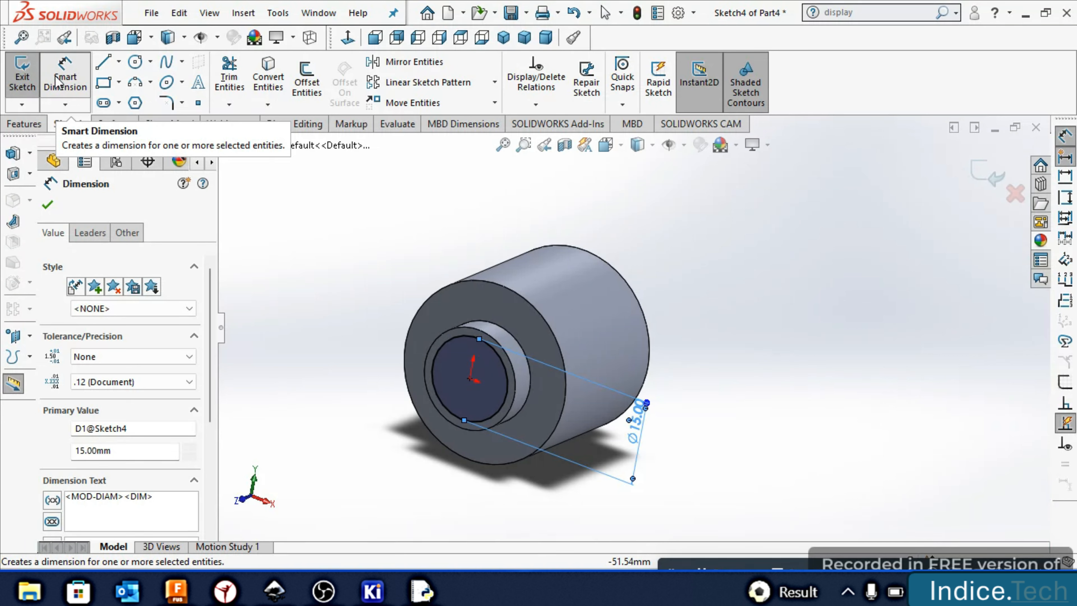
Extrude the 15 mm circle outward from the front boss as a merged stub with a blind depth of 7 mm
click(34, 127)
click(34, 85)
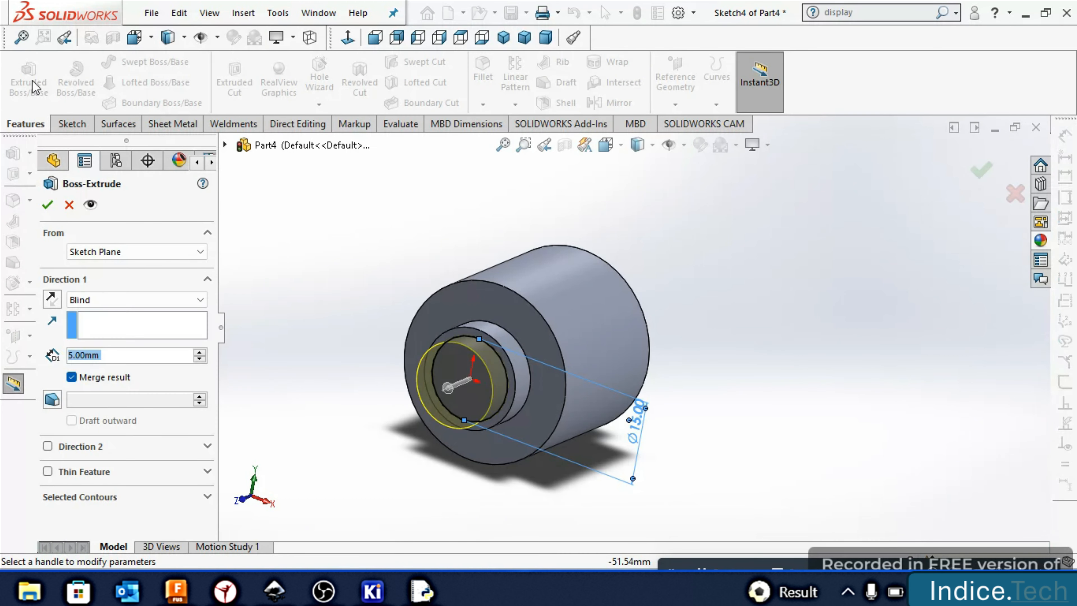
text(7)
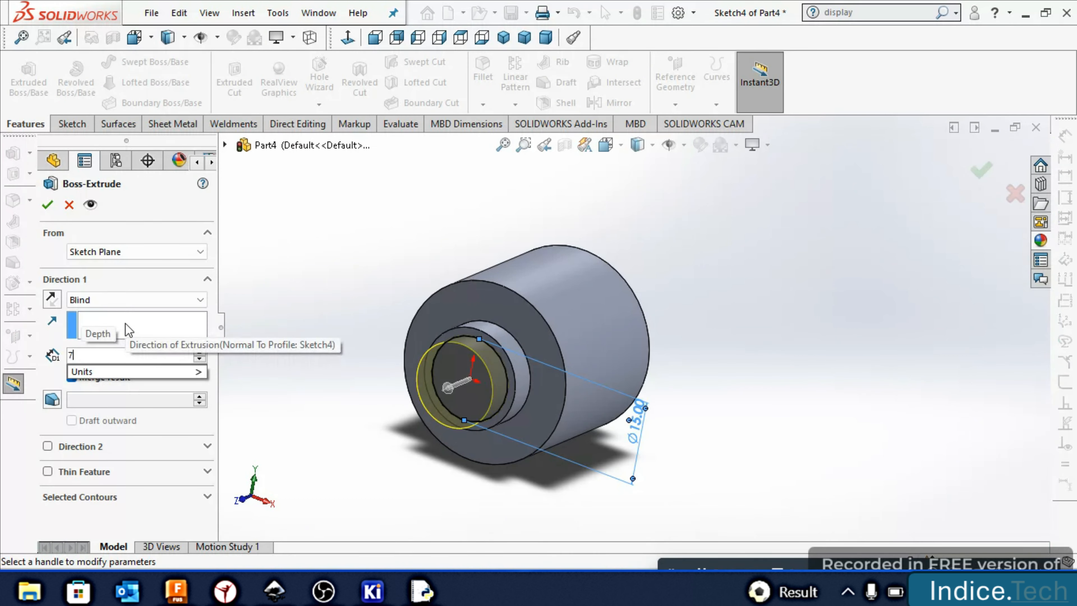
key(Return)
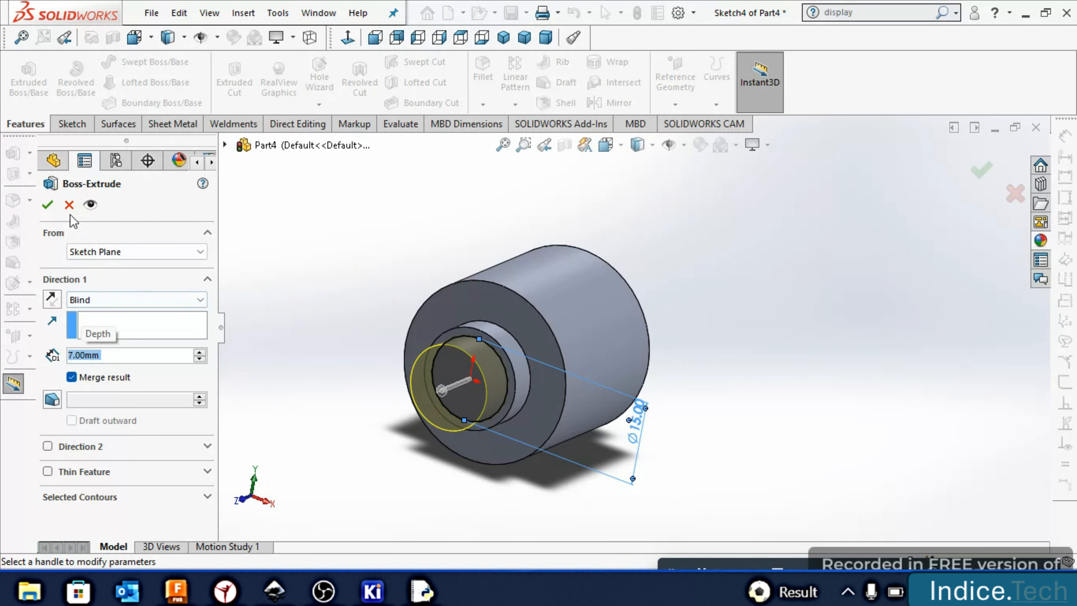
click(54, 207)
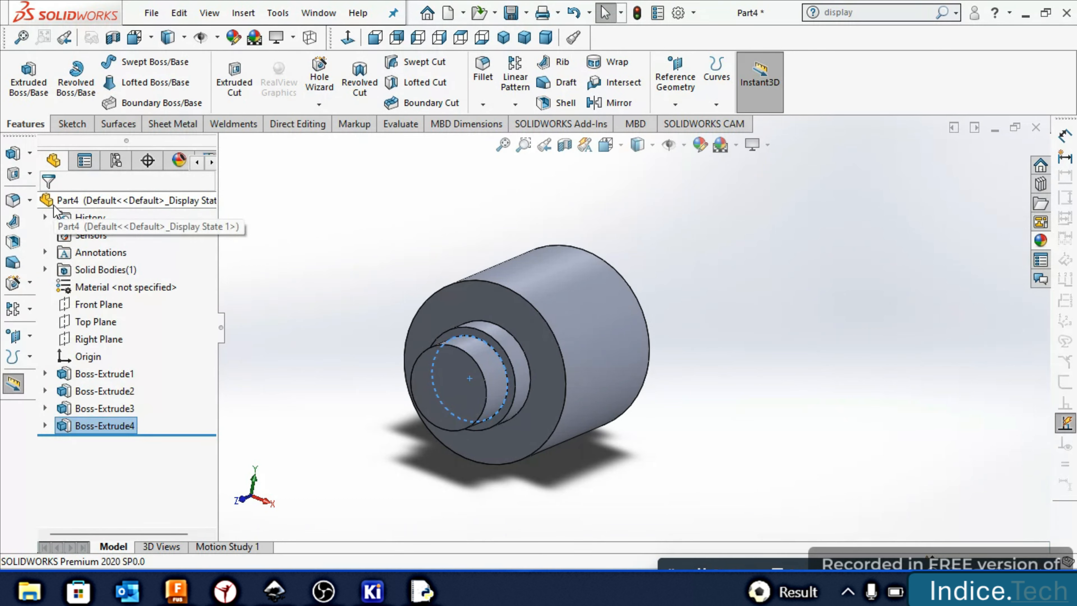
Sketch a circle about 6.3 mm in diameter on the 15 mm stub's end face, centered on the origin
click(446, 385)
click(509, 333)
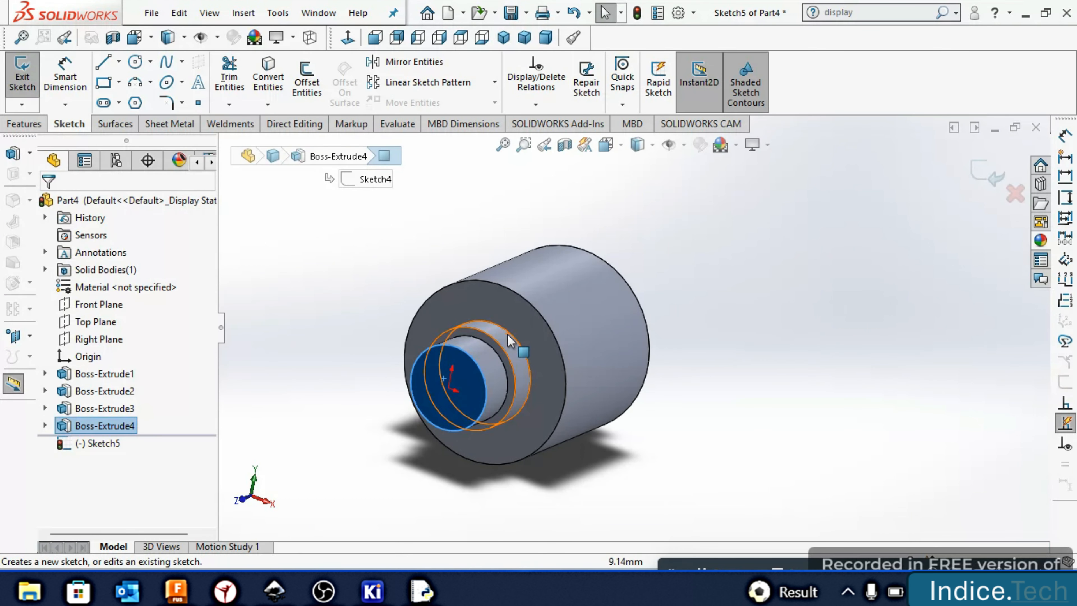
click(135, 64)
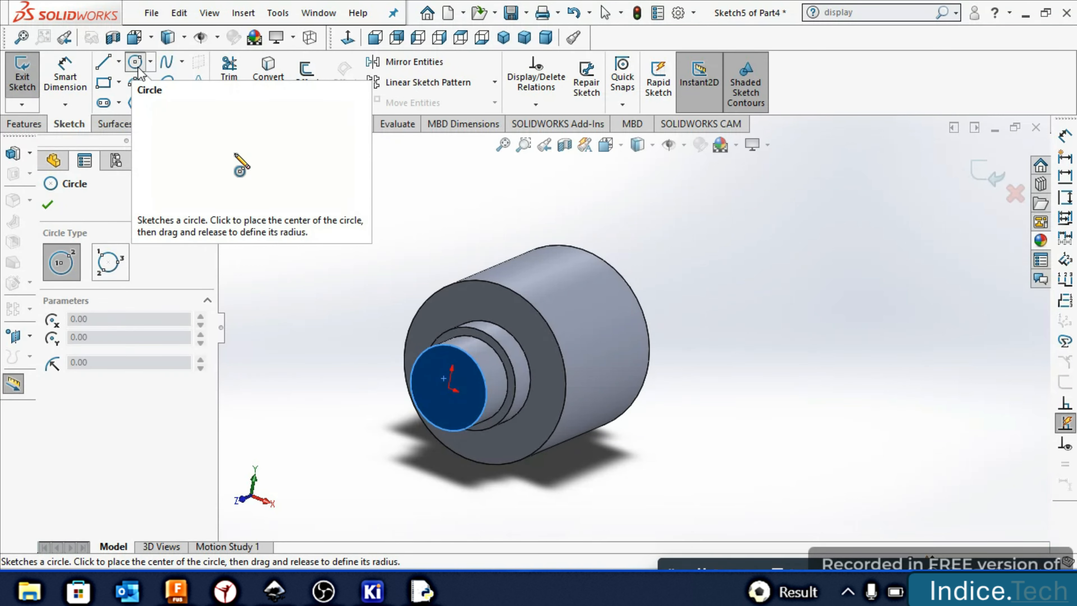
drag(448, 388, 464, 393)
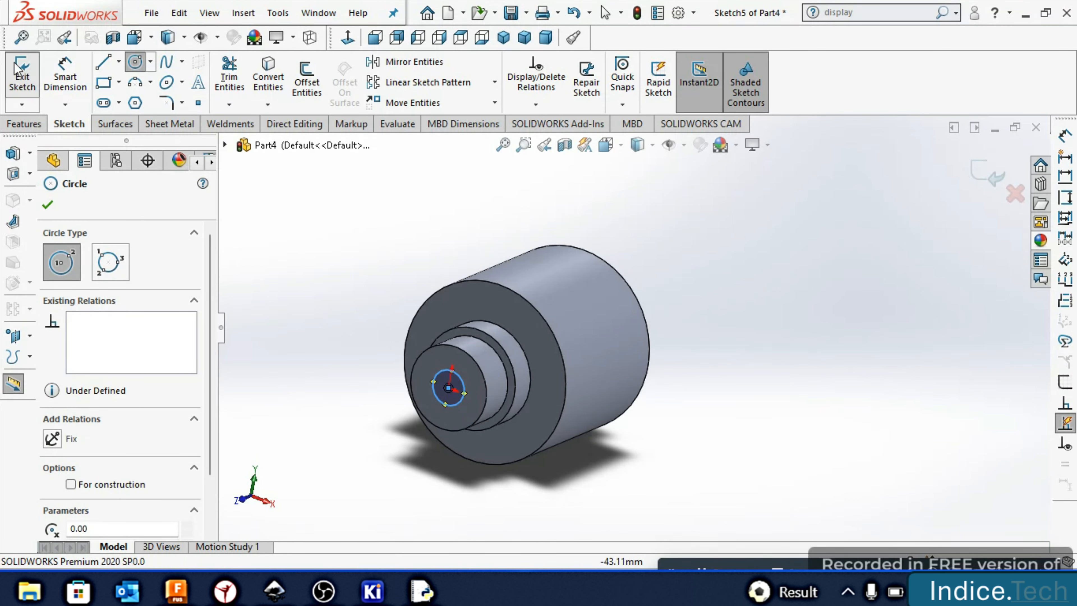
Dimension the diameter of the circle on the 15 mm stub's end face at 3 mm
click(65, 74)
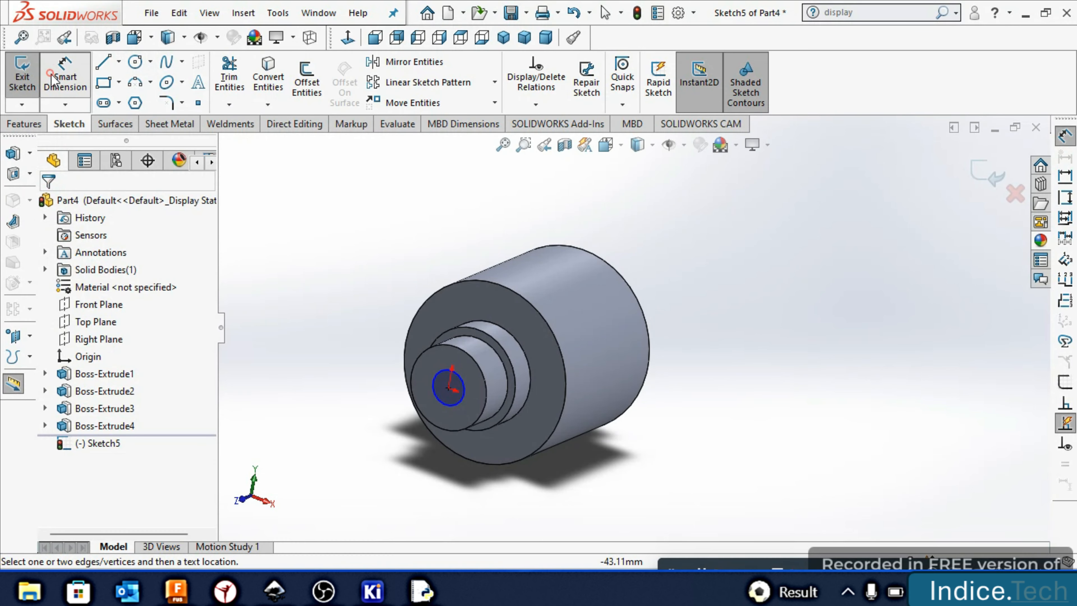
click(464, 393)
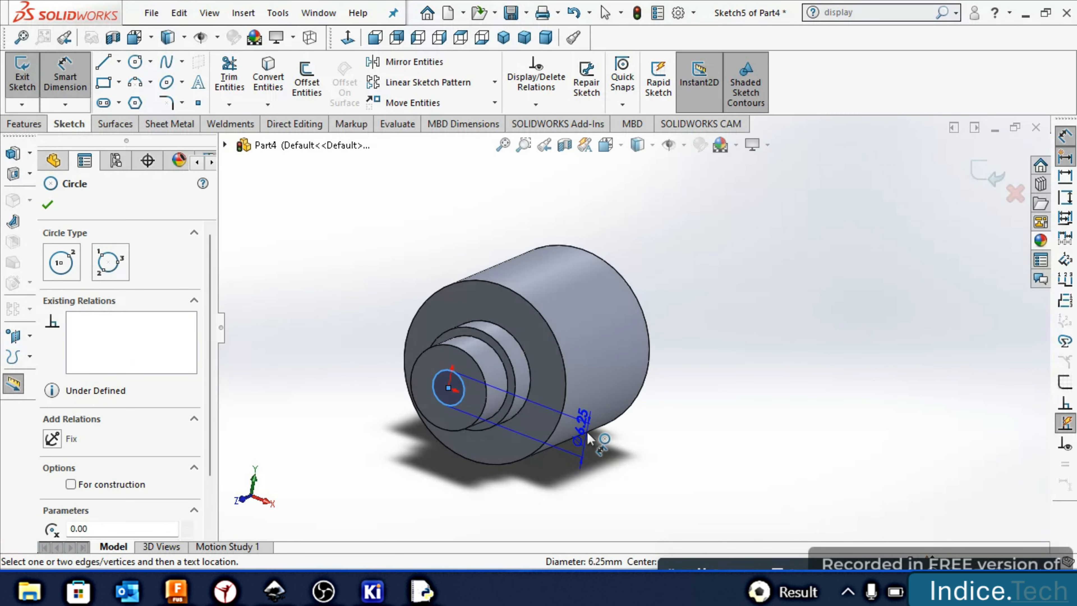
click(616, 464)
text(3)
key(Return)
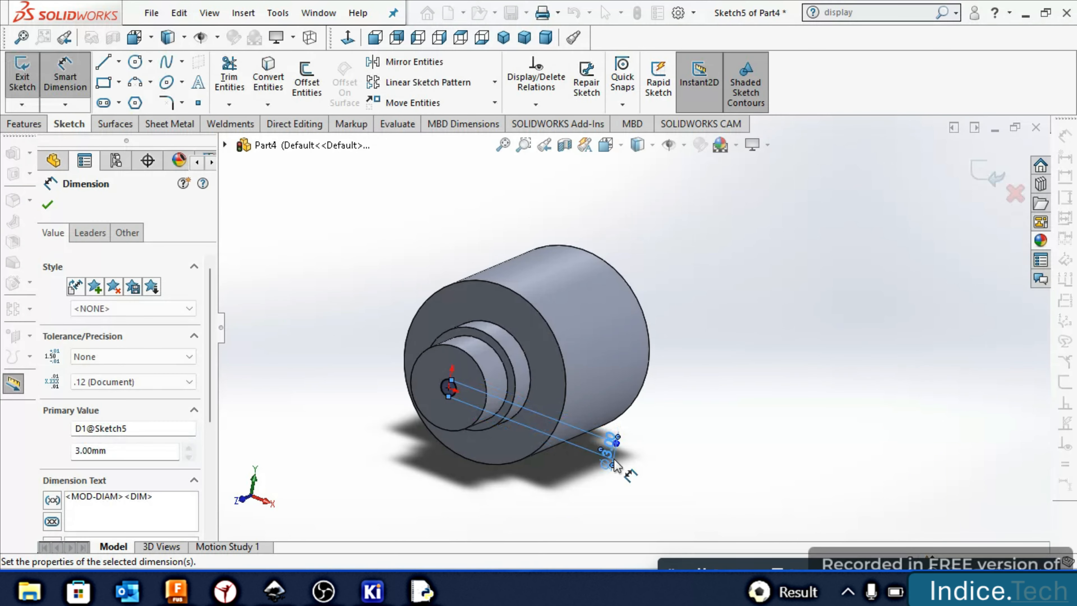
Cut the 3 mm circle into the stub as a blind hole 8 mm deep using Extruded Cut
click(38, 126)
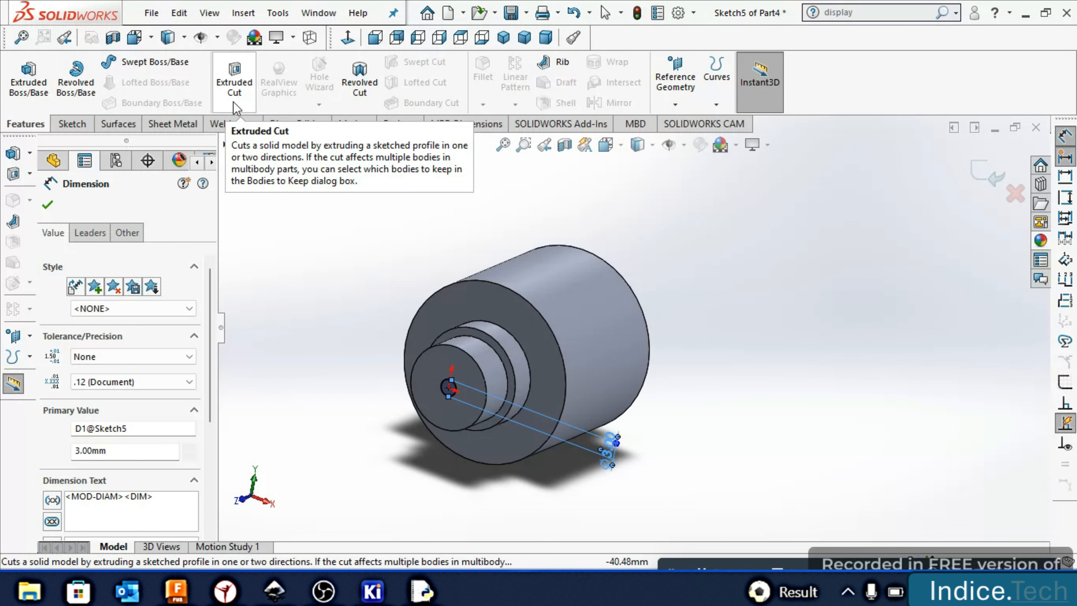
click(234, 81)
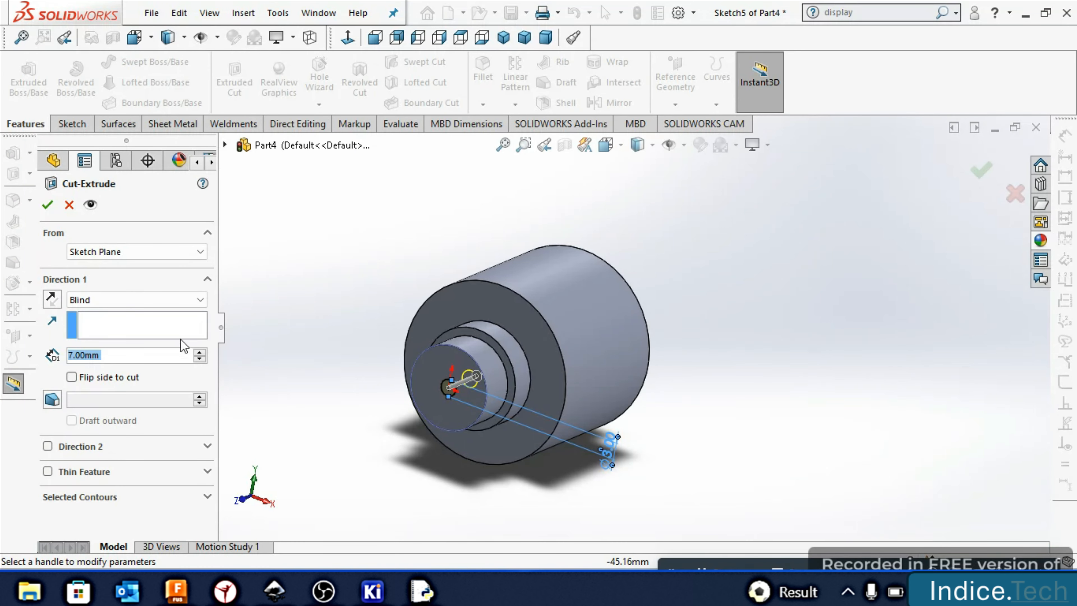
text(8)
key(Return)
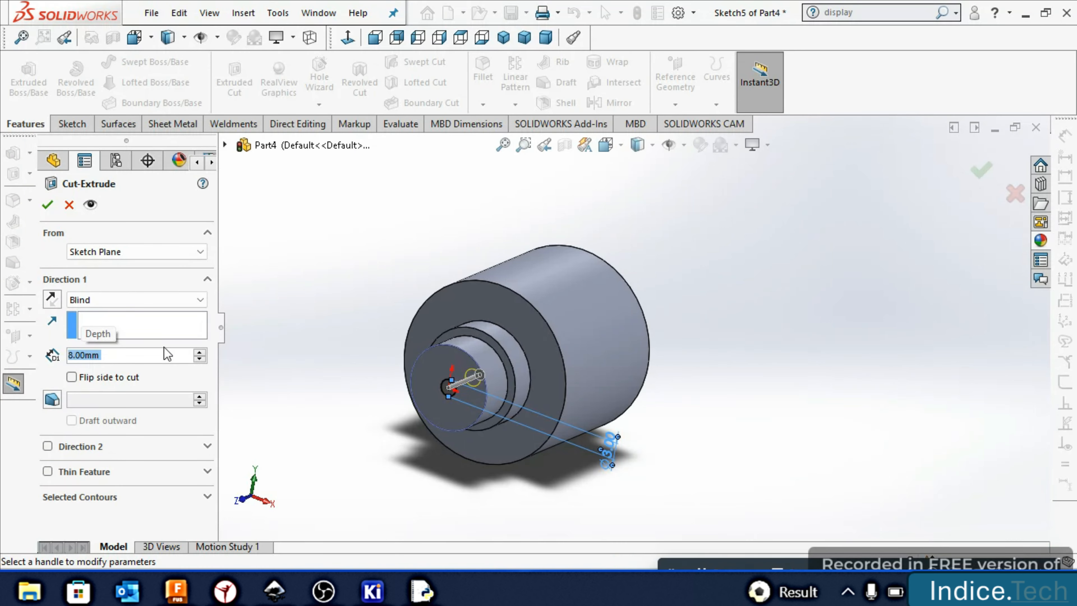
click(49, 202)
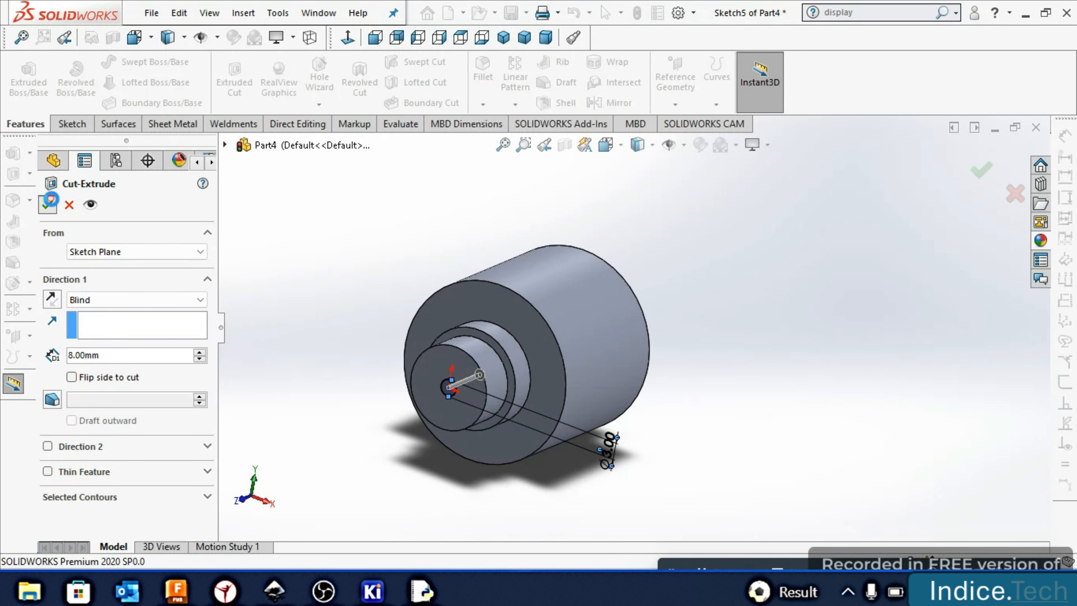
Chamfer the outer edge of the 15 mm stub's end face with a distance of 3 mm at 45 degrees
key(Right)
key(Right)
key(Right)
key(Right)
key(Left)
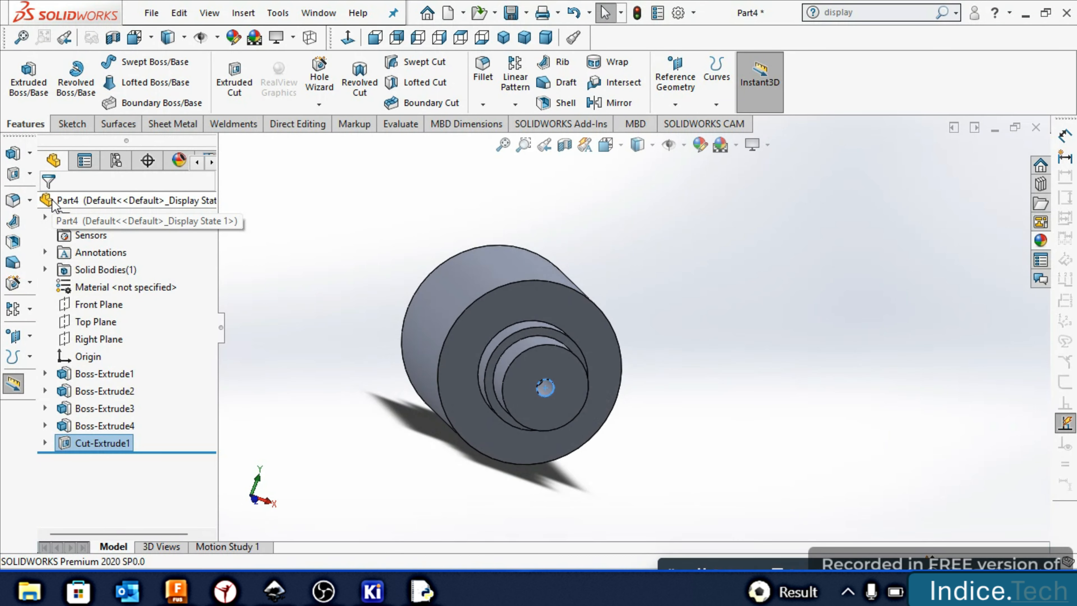
key(Left)
key(Left)
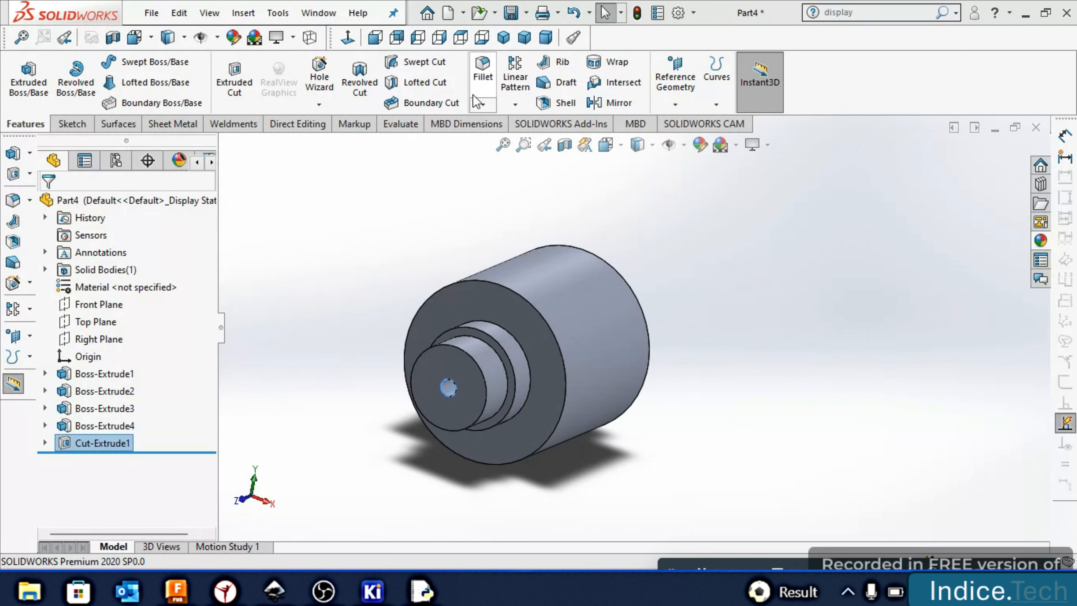
click(483, 104)
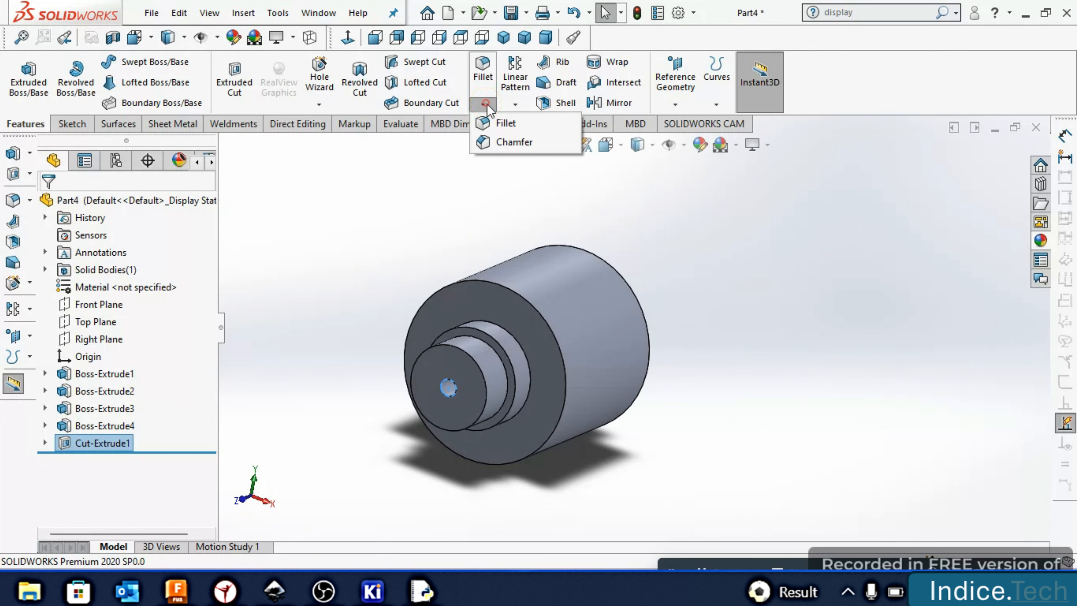
click(499, 144)
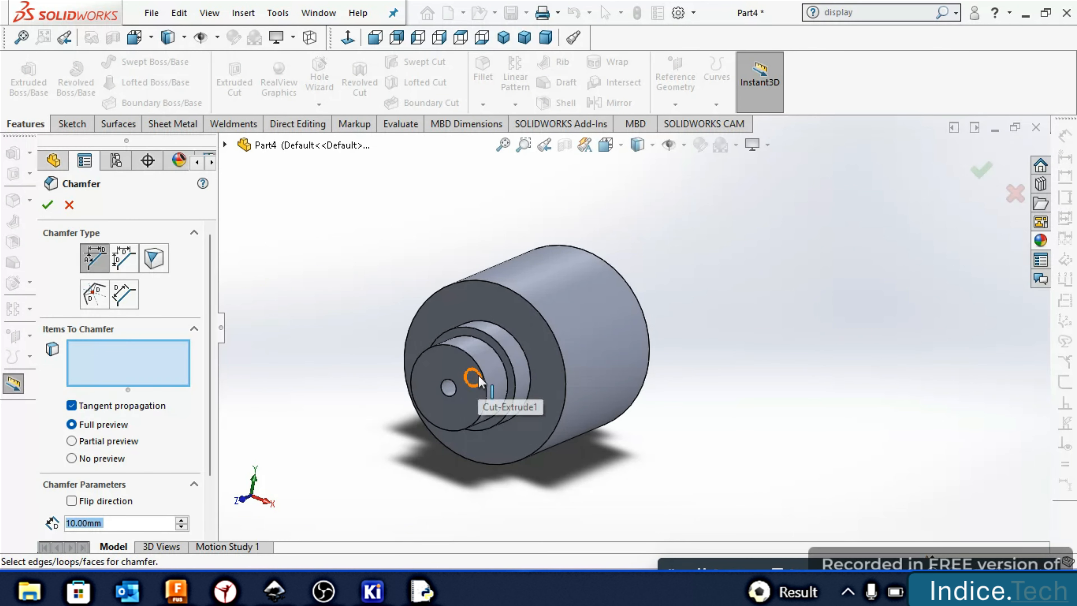
click(483, 383)
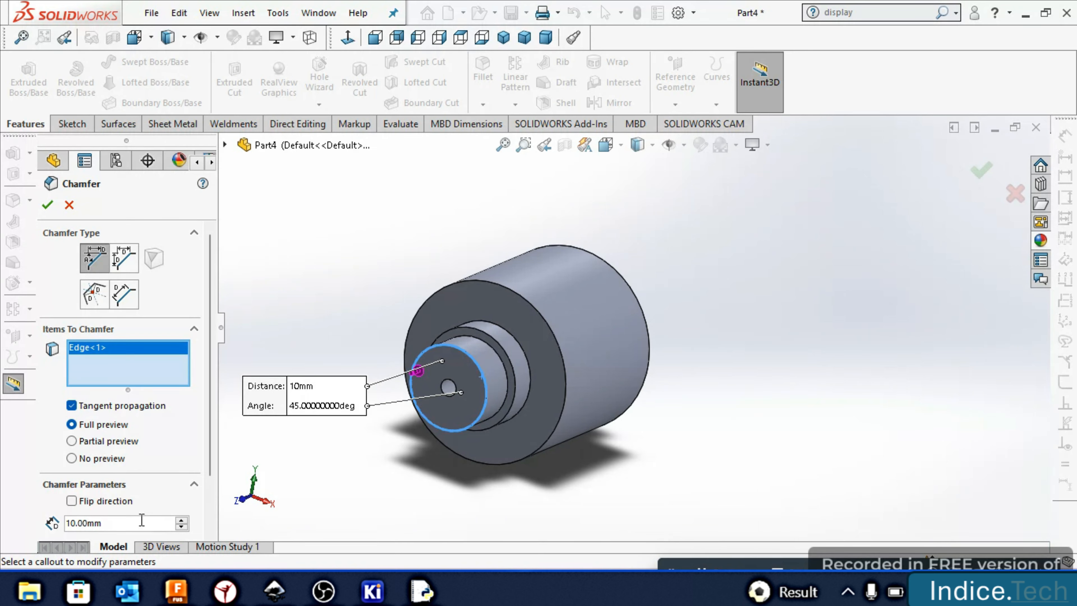
double_click(133, 522)
text(3)
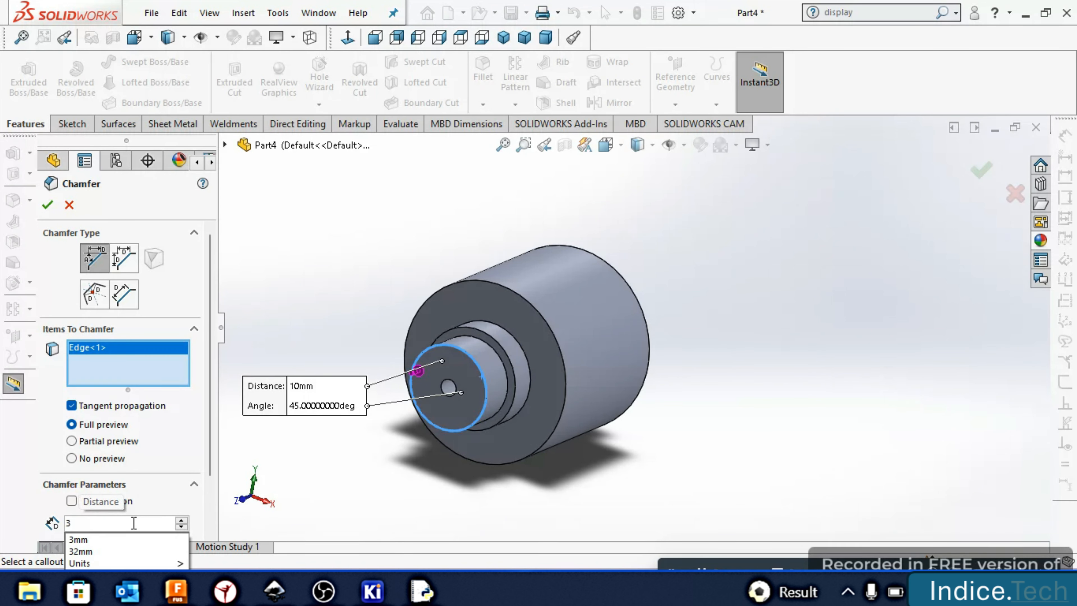
click(481, 420)
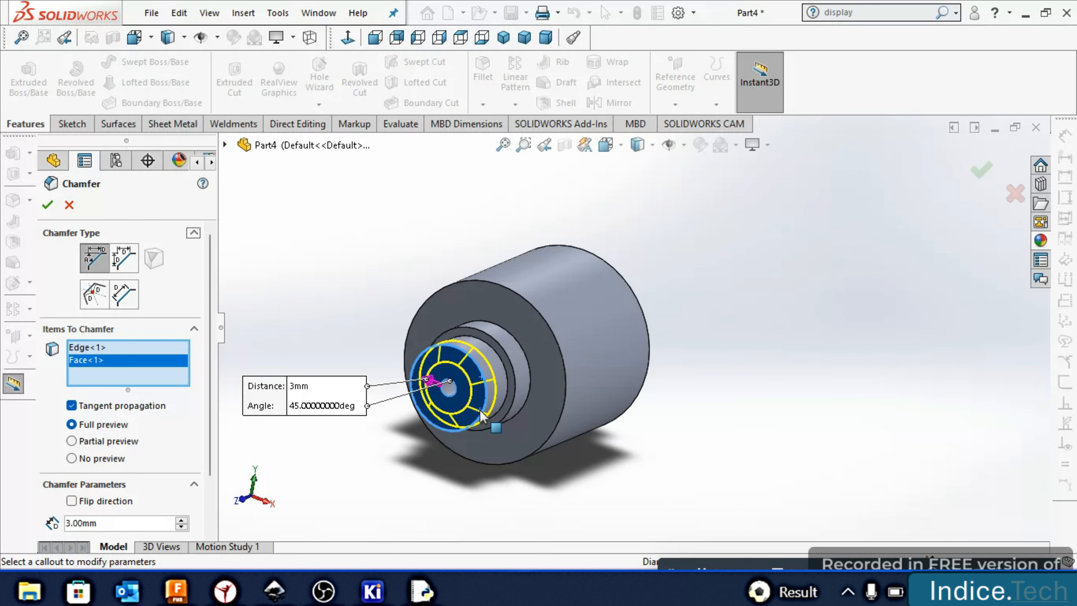
click(45, 206)
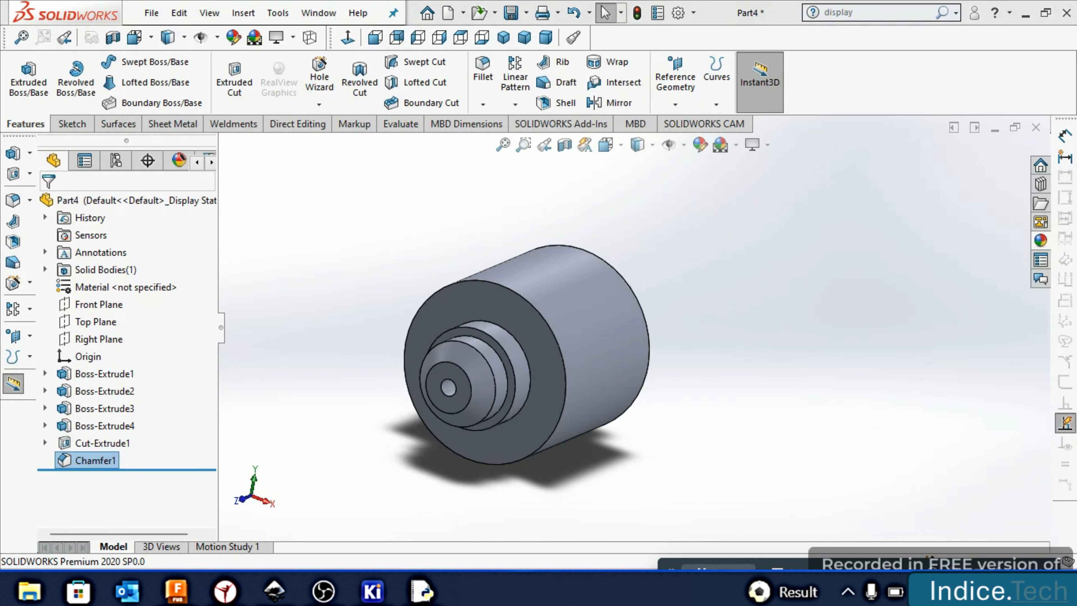
Examine the hub from its rear side, where the plain 18 mm boss sits on the end face
click(733, 446)
key(Right)
key(Right)
key(Right)
key(Right)
key(Right)
key(Right)
key(Right)
key(Right)
key(Right)
key(Right)
key(Right)
key(Right)
key(Right)
key(Right)
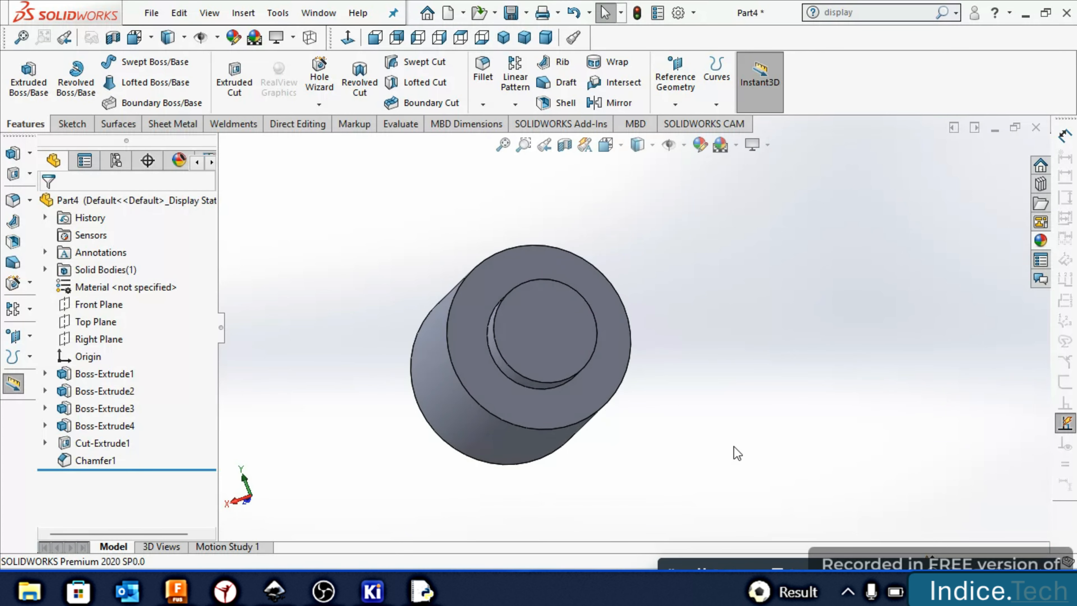
Sketch a circle about 26 mm in diameter on the hub's 32 mm end face, centred on the 18 mm boss
key(Down)
key(Left)
key(Left)
key(Right)
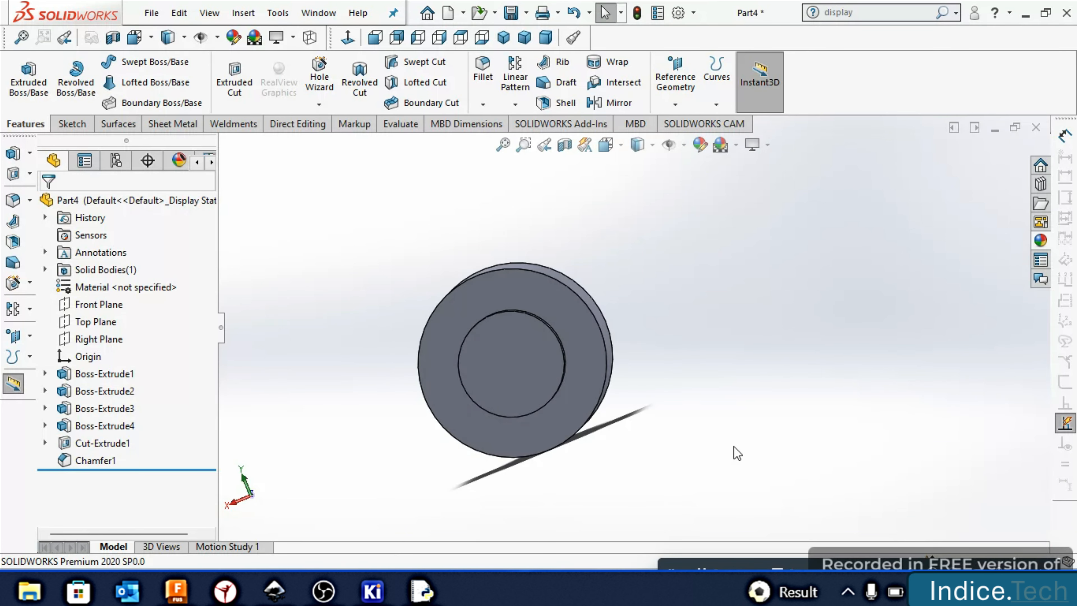
click(596, 363)
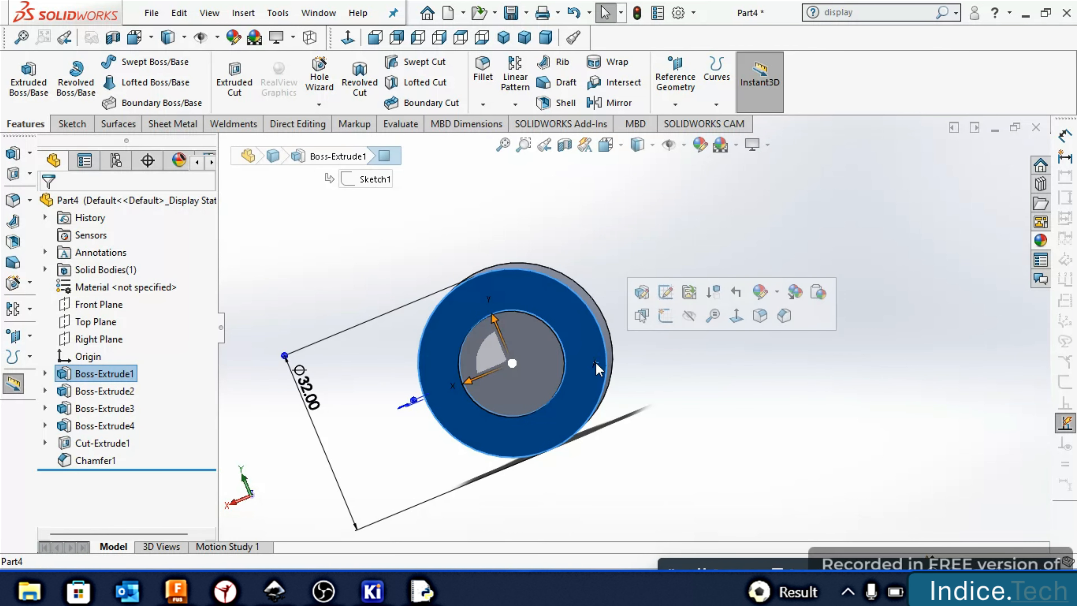
click(666, 316)
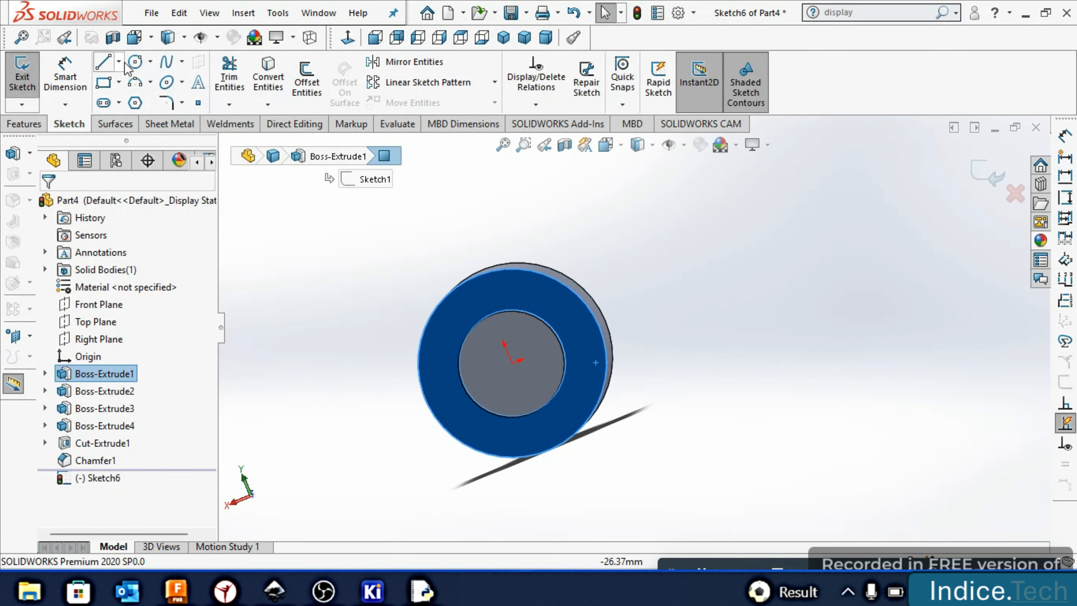
click(133, 64)
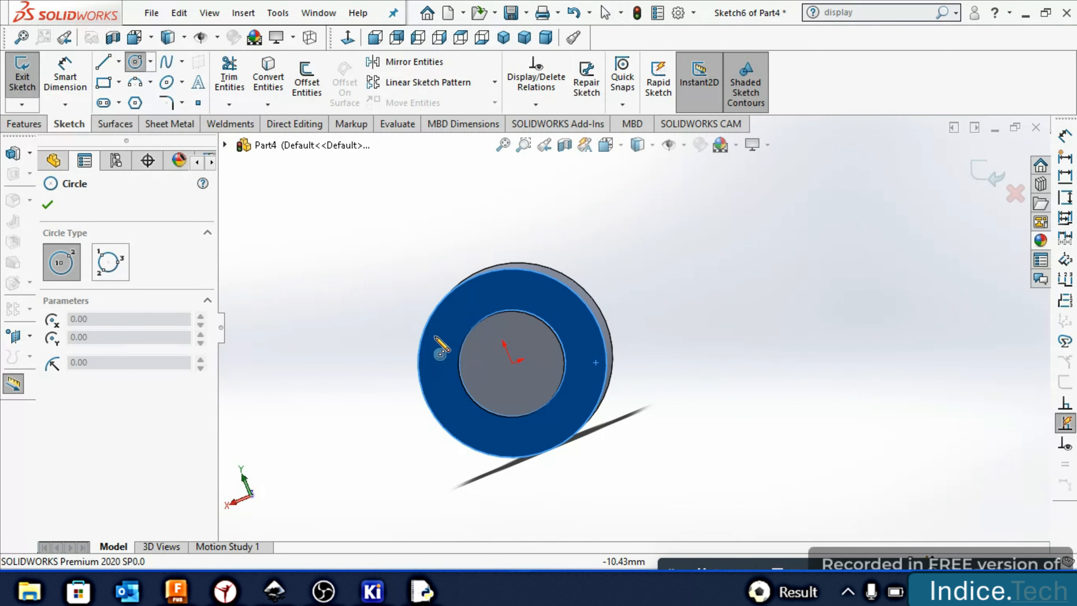
click(512, 362)
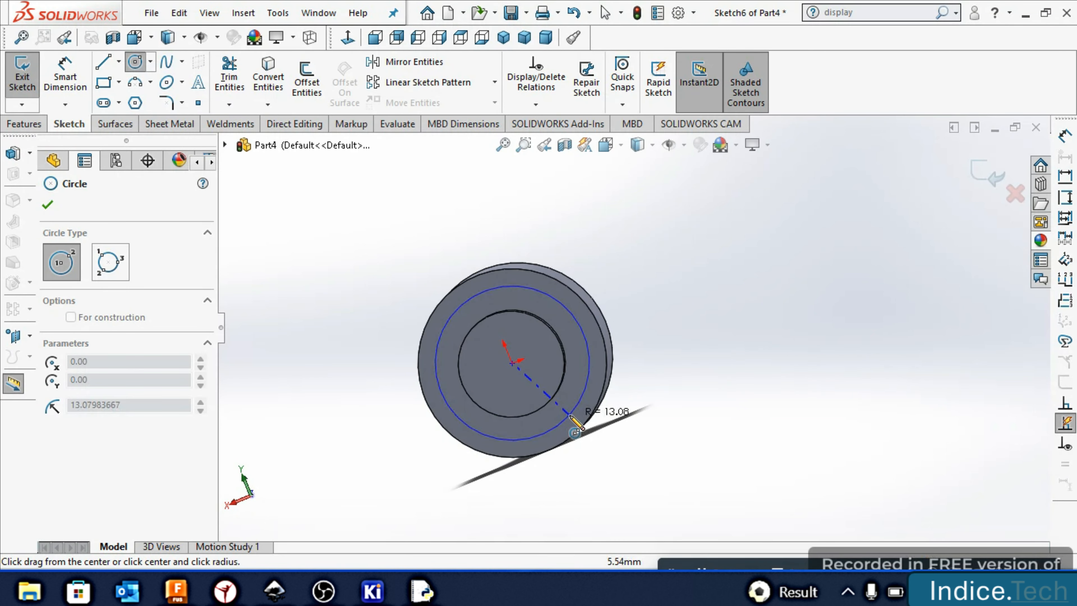
click(570, 418)
Dimension the diameter of the new circle on the hub's end face at 24 mm
click(65, 76)
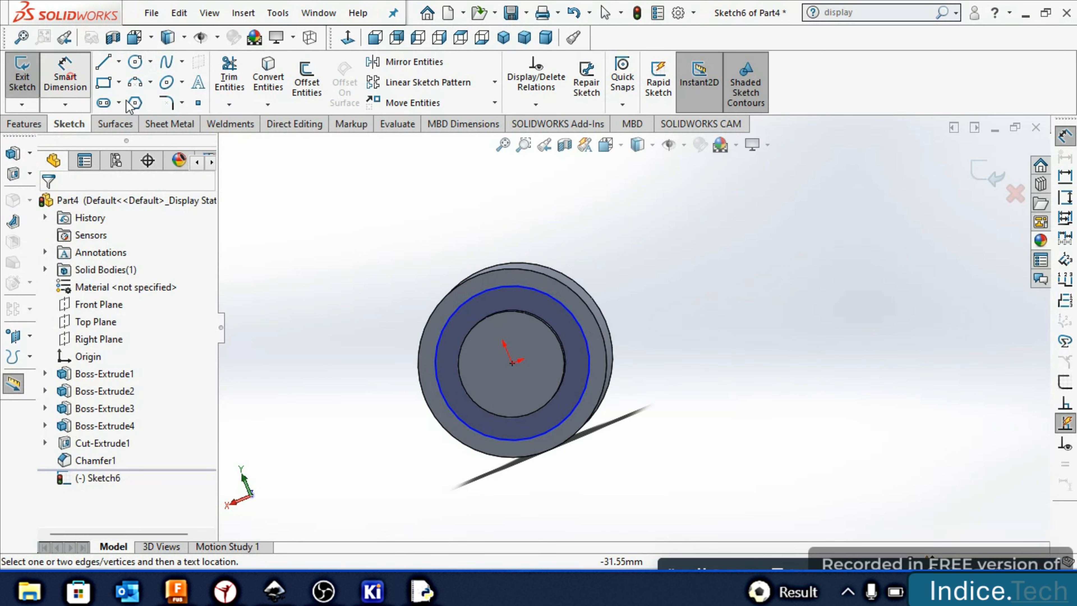
click(586, 356)
click(676, 361)
text(24)
key(Return)
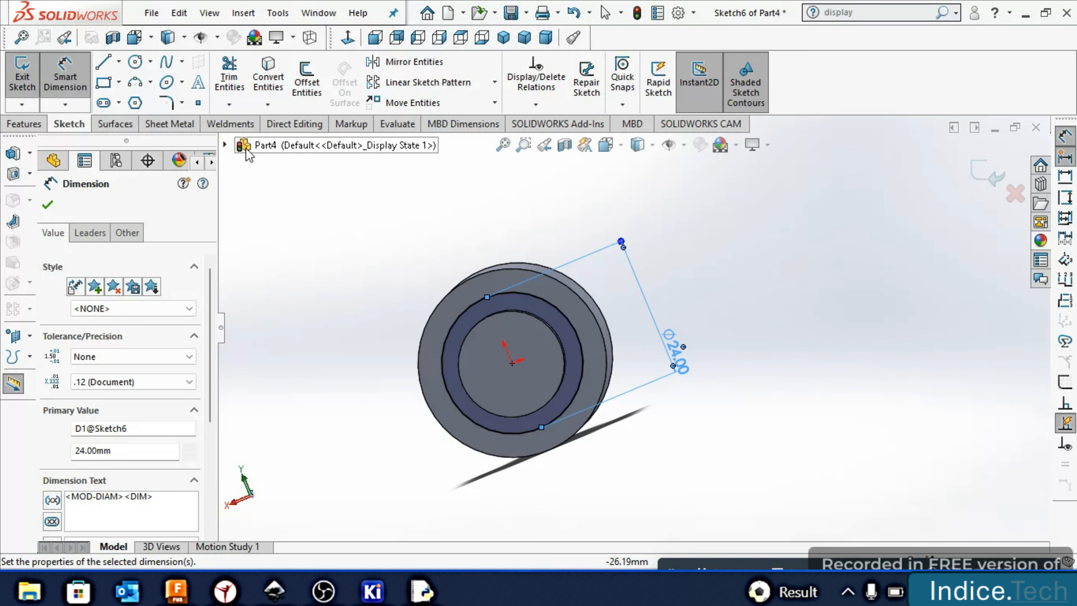
Draw one vertical and one horizontal centerline through the hub's centre, both extending beyond the 24 mm circle
click(119, 62)
click(140, 101)
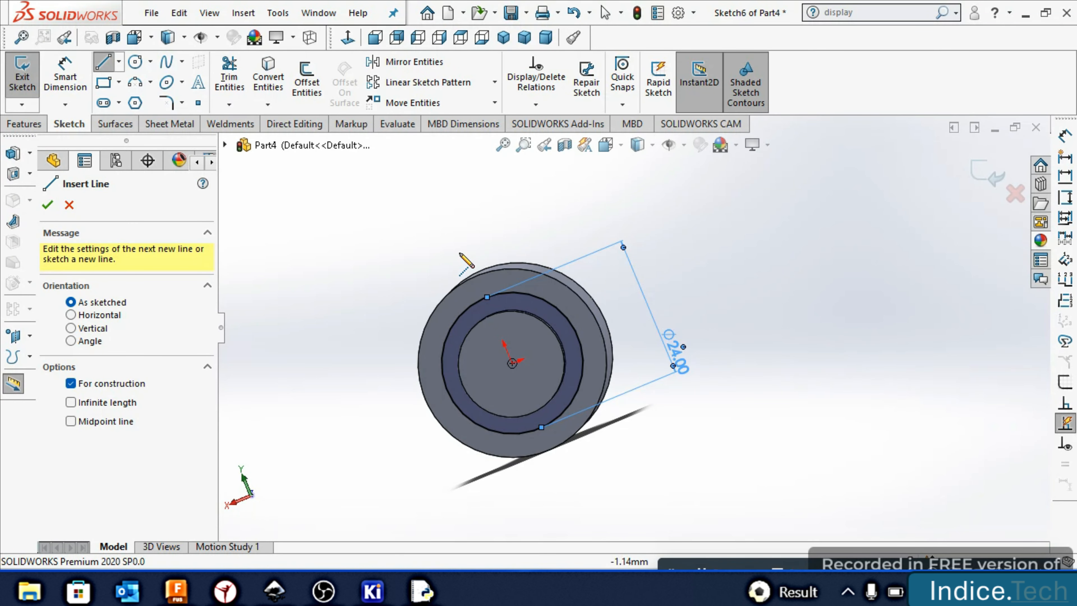
click(485, 298)
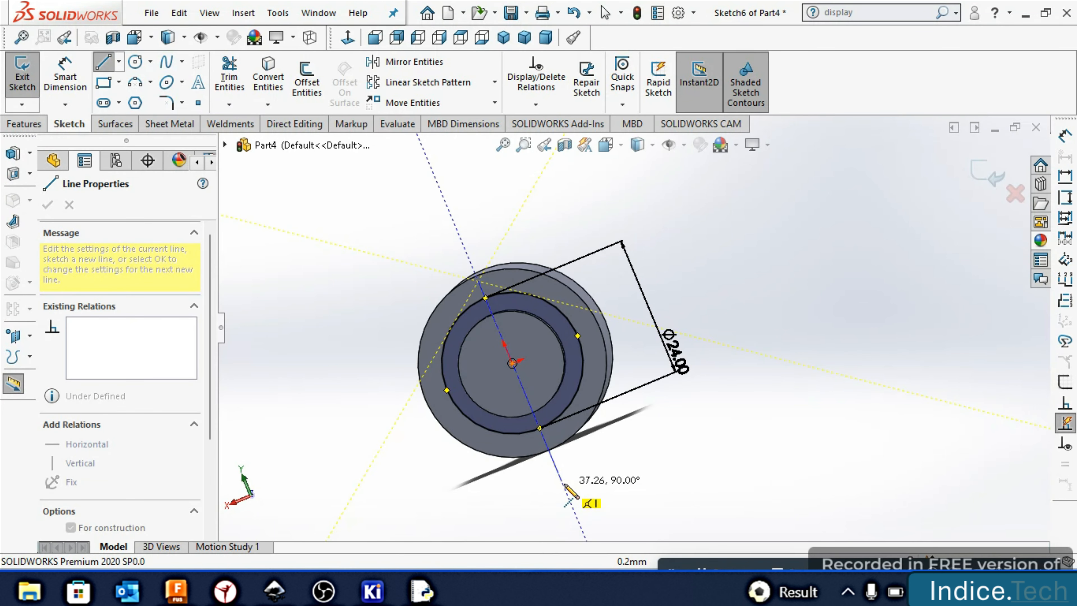
click(563, 484)
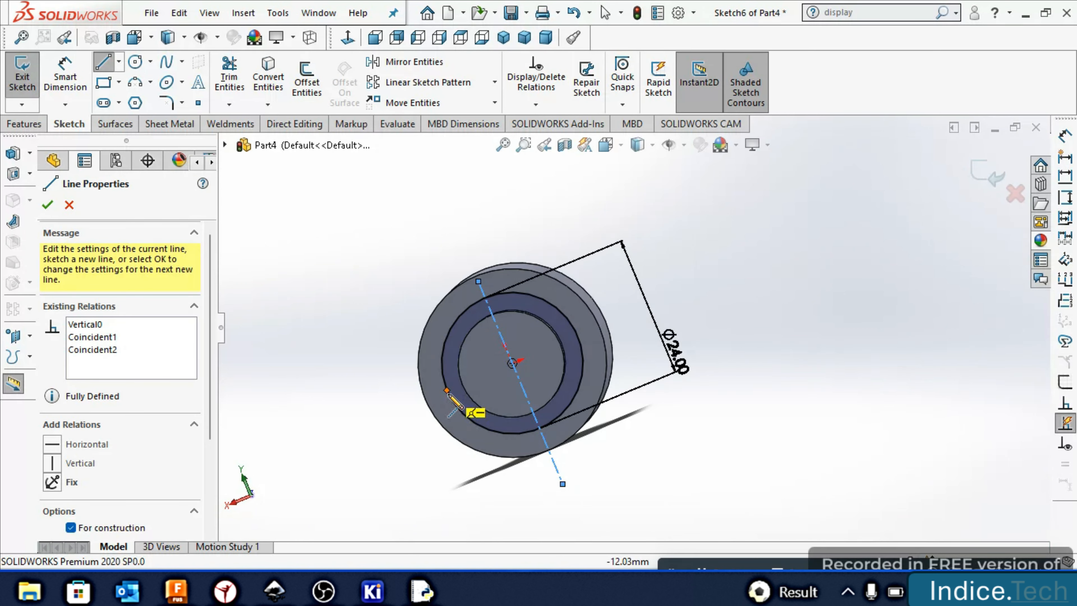
click(406, 410)
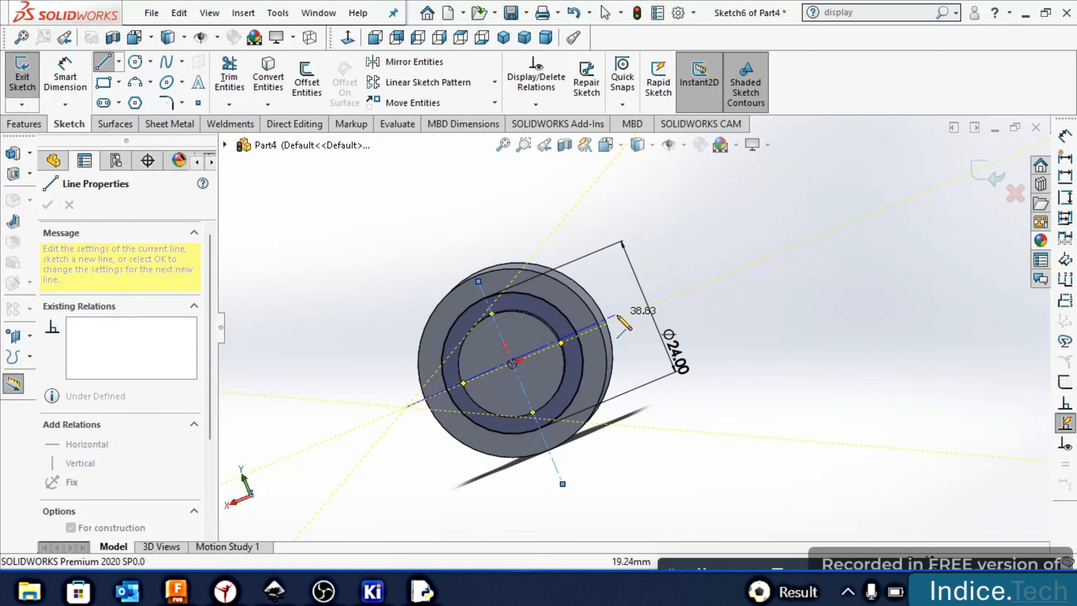
double_click(646, 309)
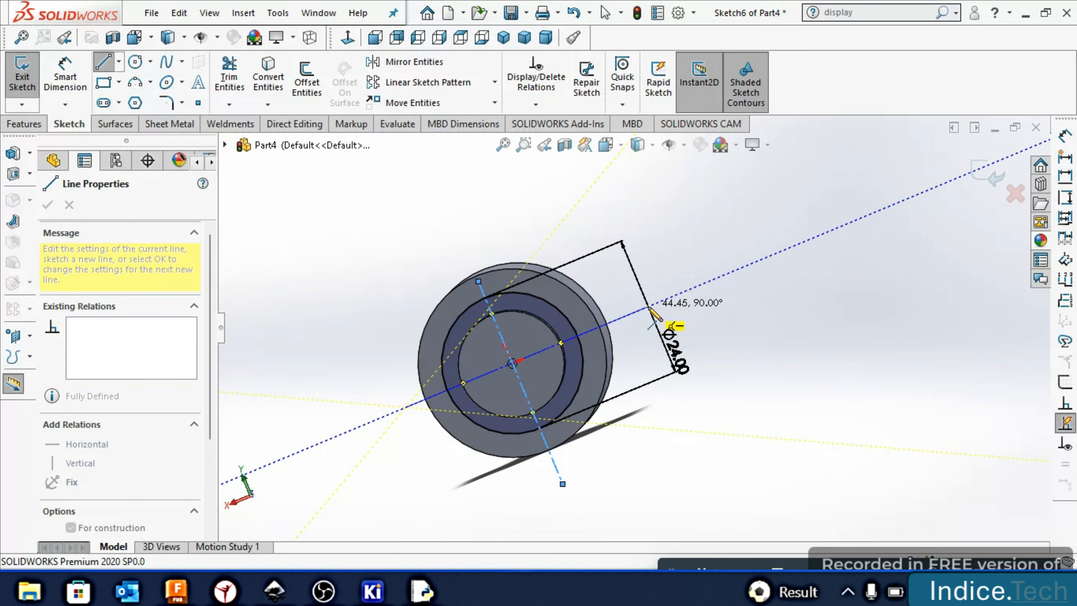
Convert the 24 mm circle to construction geometry
right_click(501, 296)
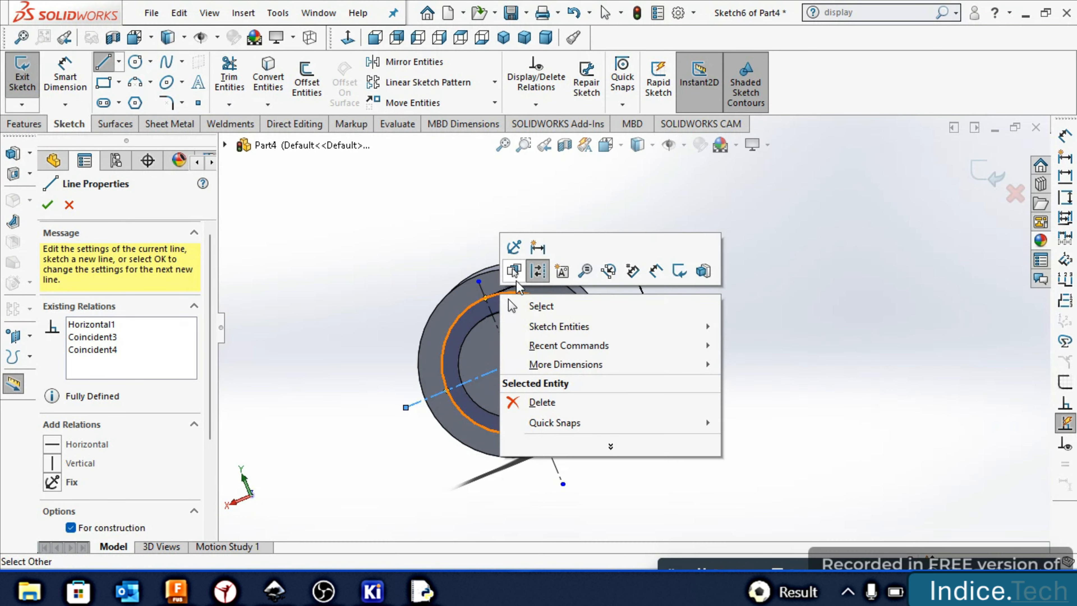
click(536, 271)
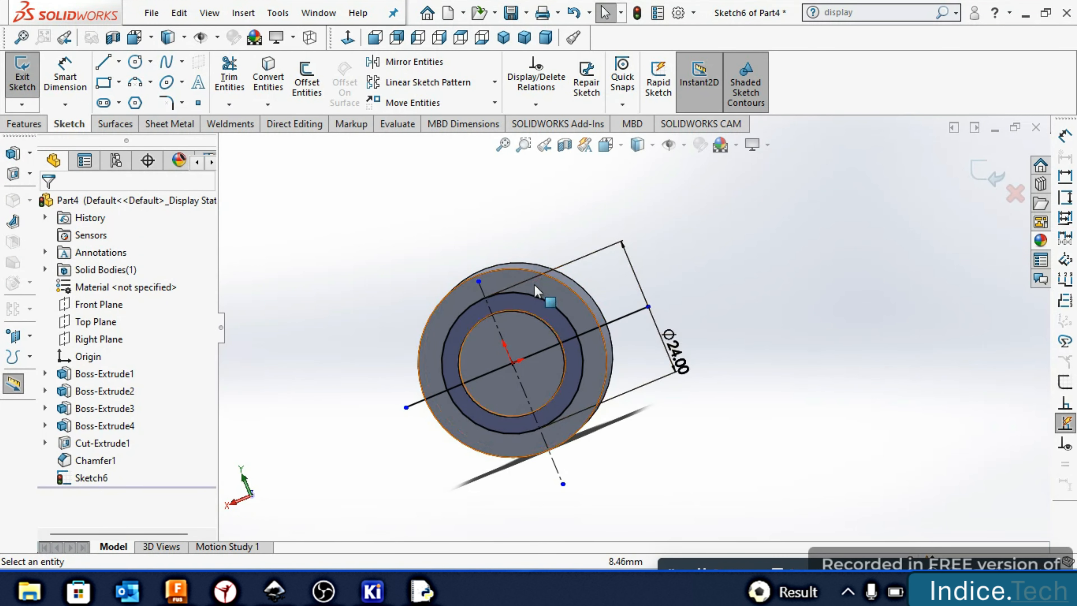
right_click(535, 295)
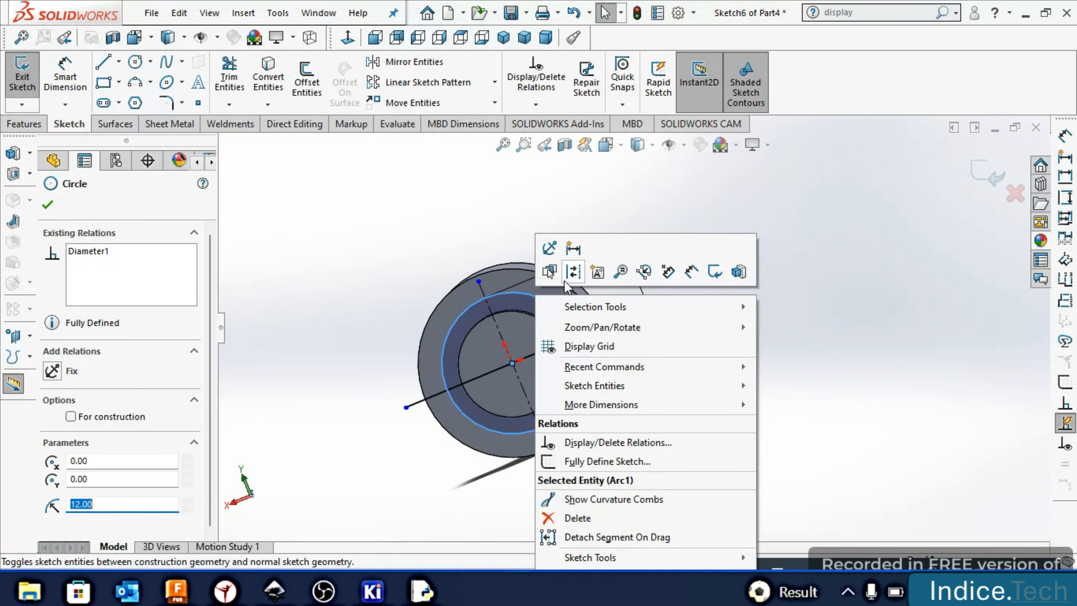
click(571, 272)
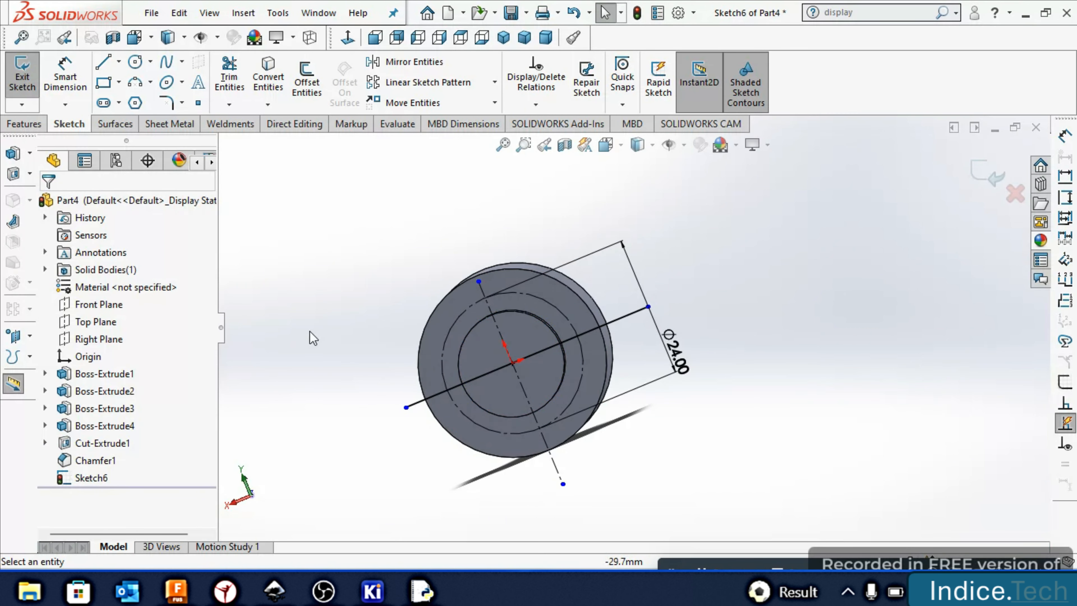
Draw a diagonal centerline from the hub's centre at about 45 degrees, extending past the hub's outer edge
click(119, 63)
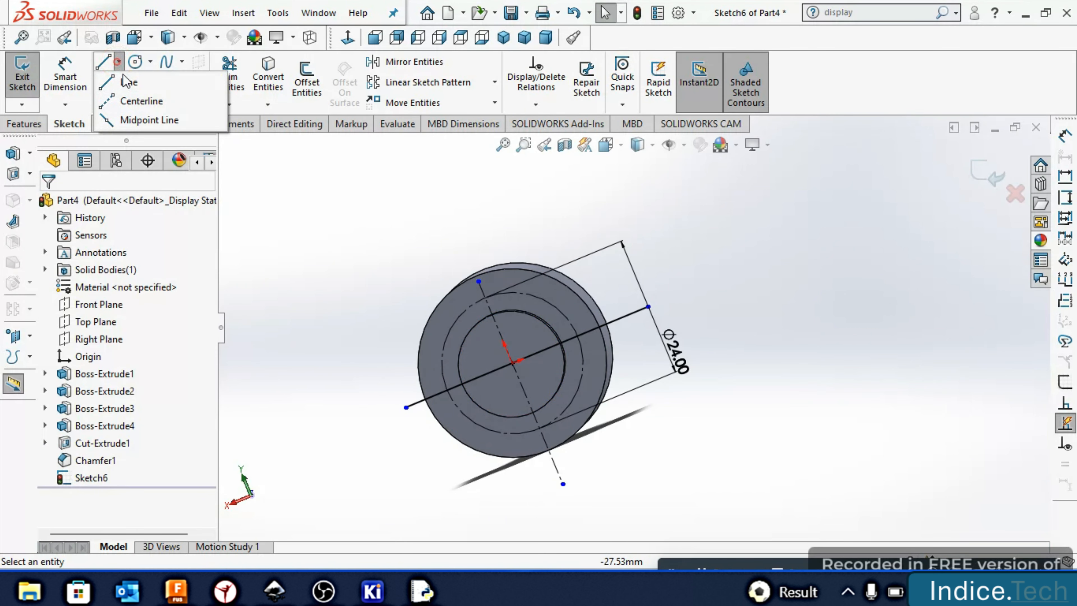
click(159, 99)
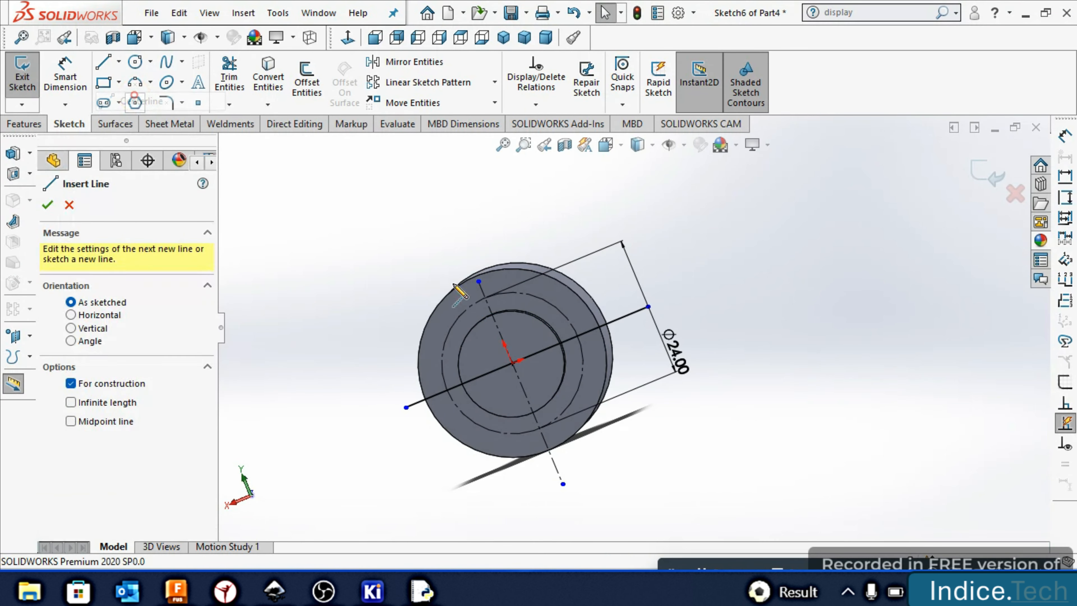
click(512, 363)
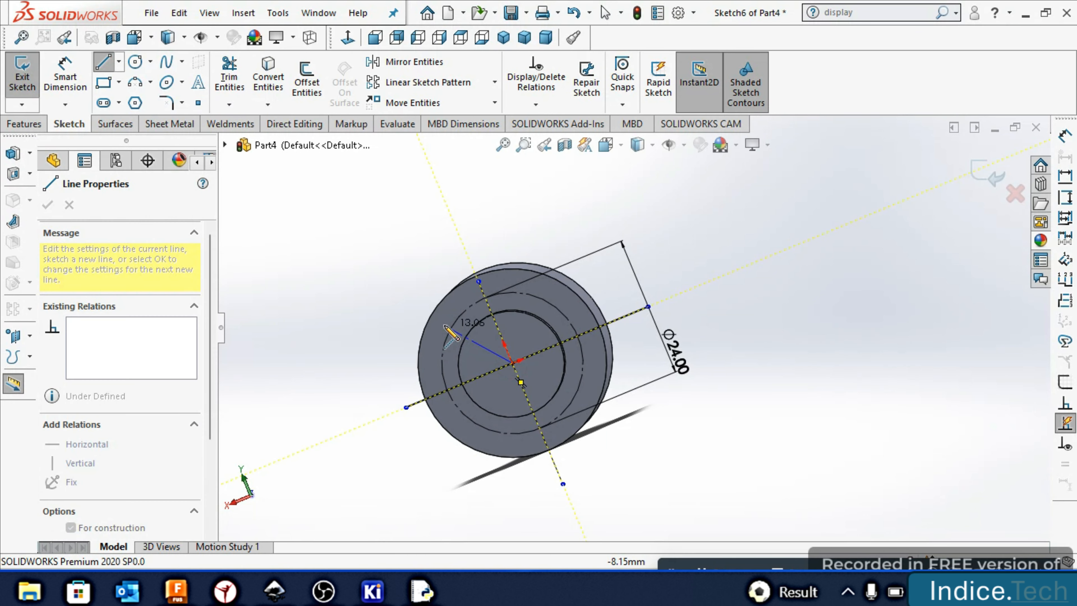
click(334, 290)
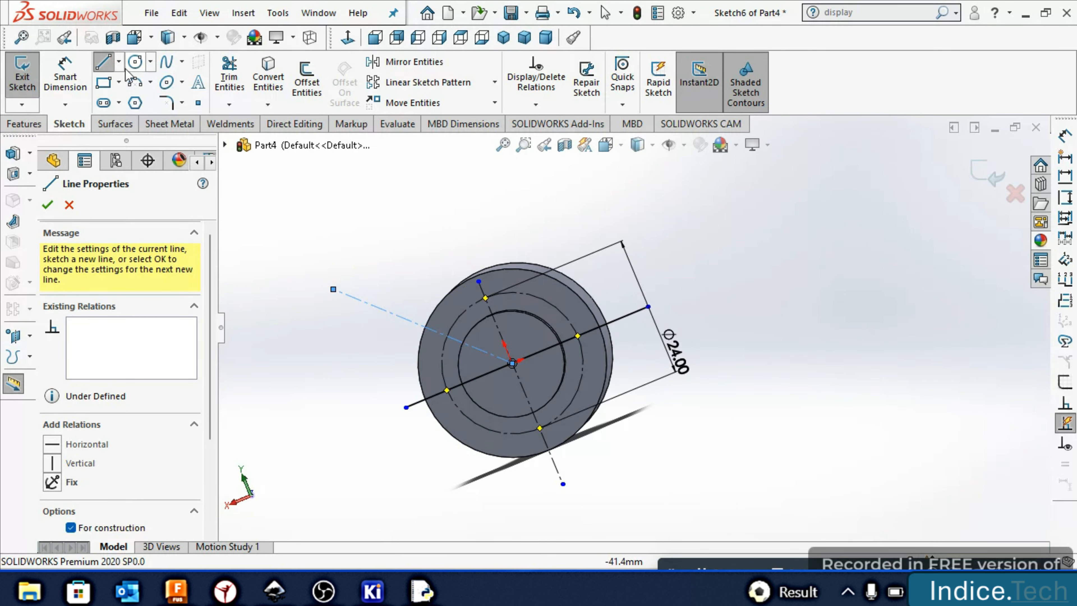
Sketch a circle where the diagonal centerline crosses the 24 mm construction circle and set its diameter to 3 mm
click(135, 63)
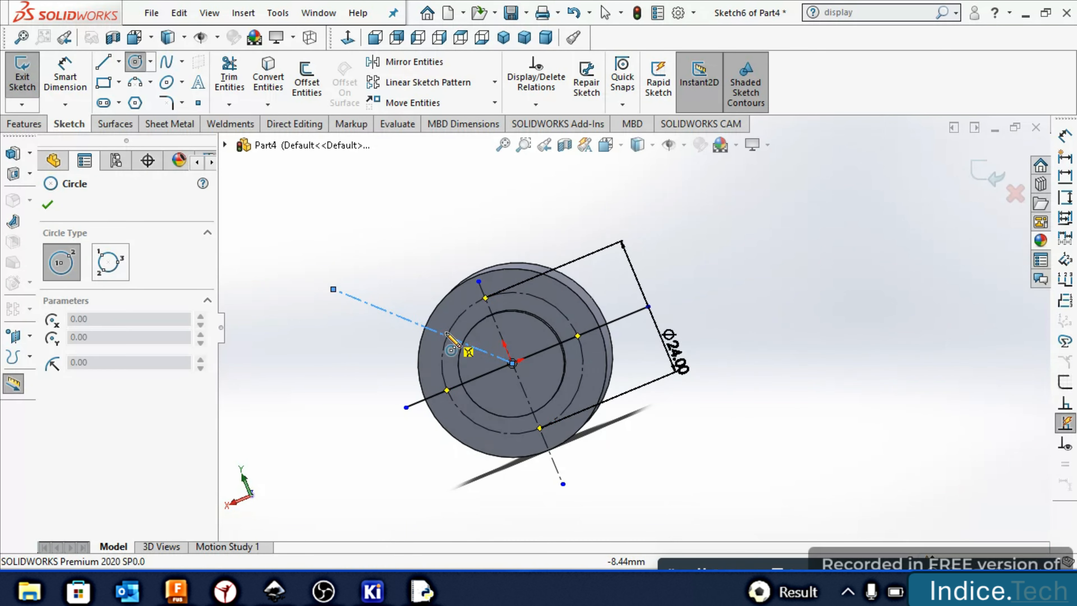
click(447, 336)
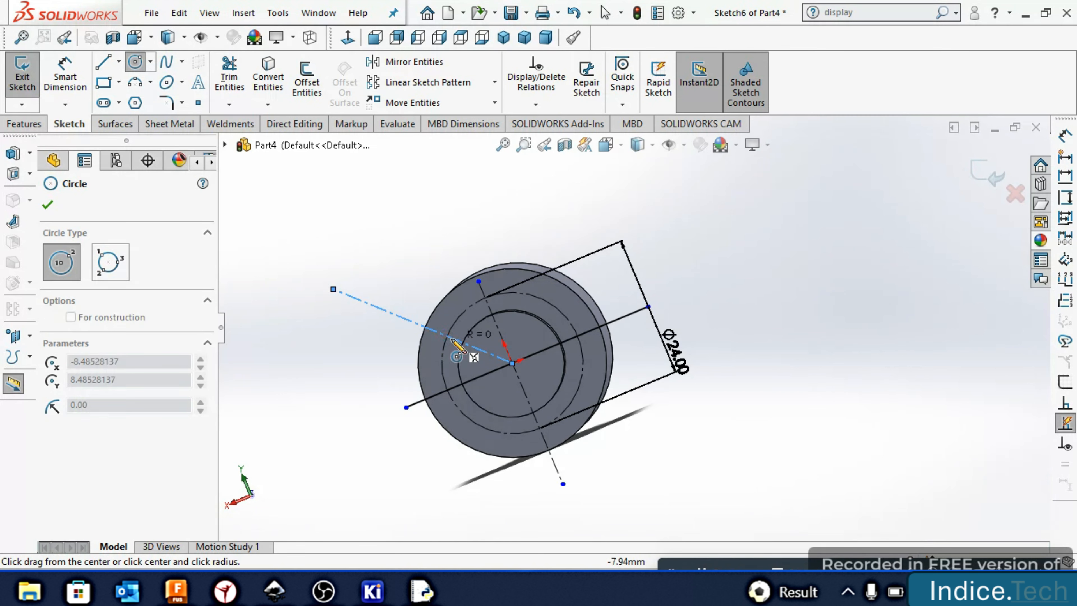
click(456, 352)
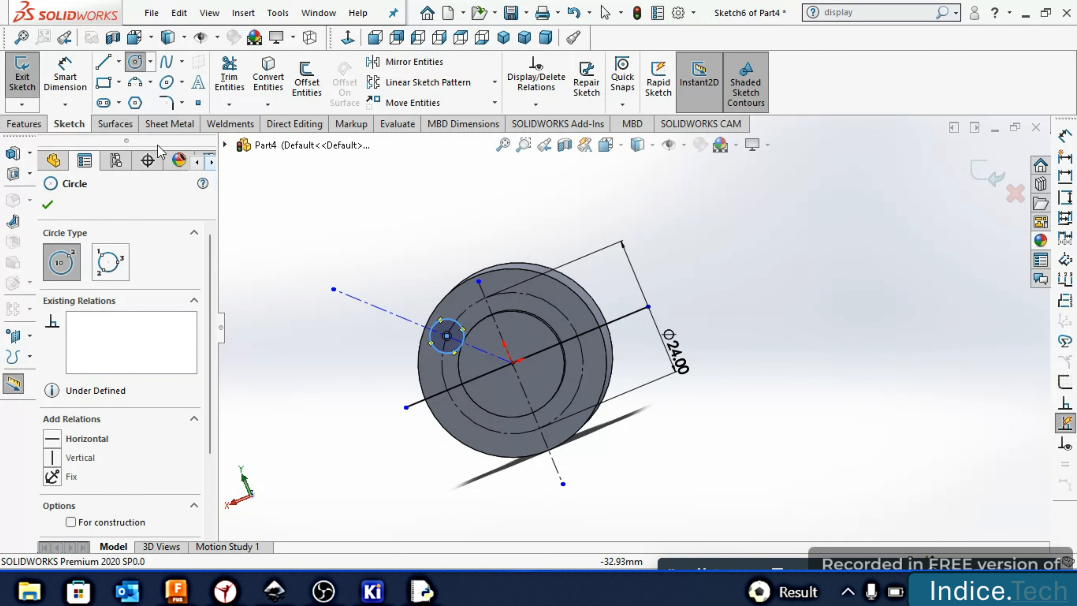
click(65, 80)
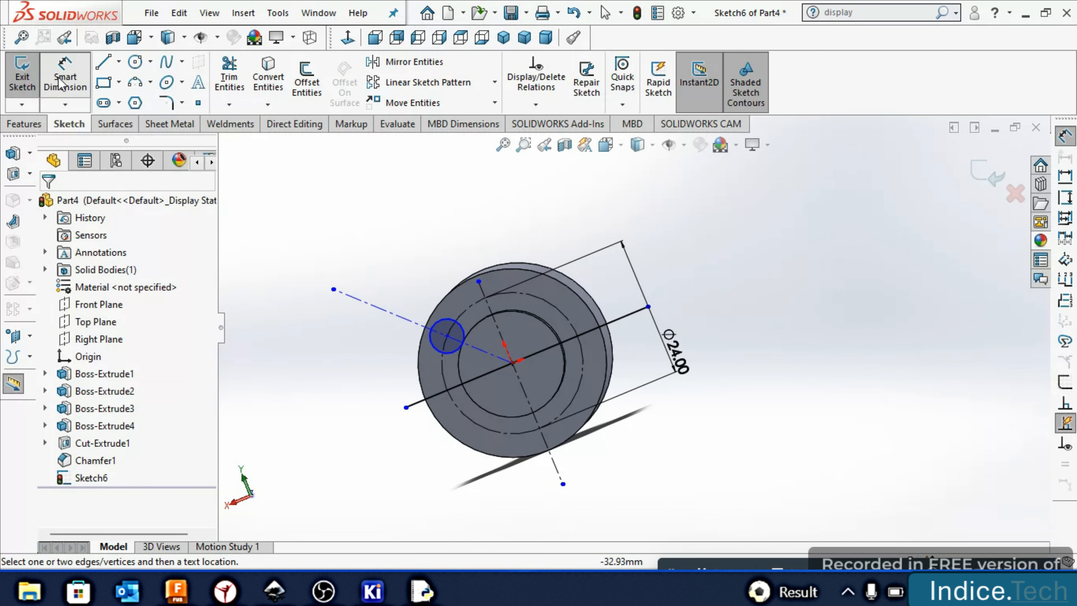
click(445, 337)
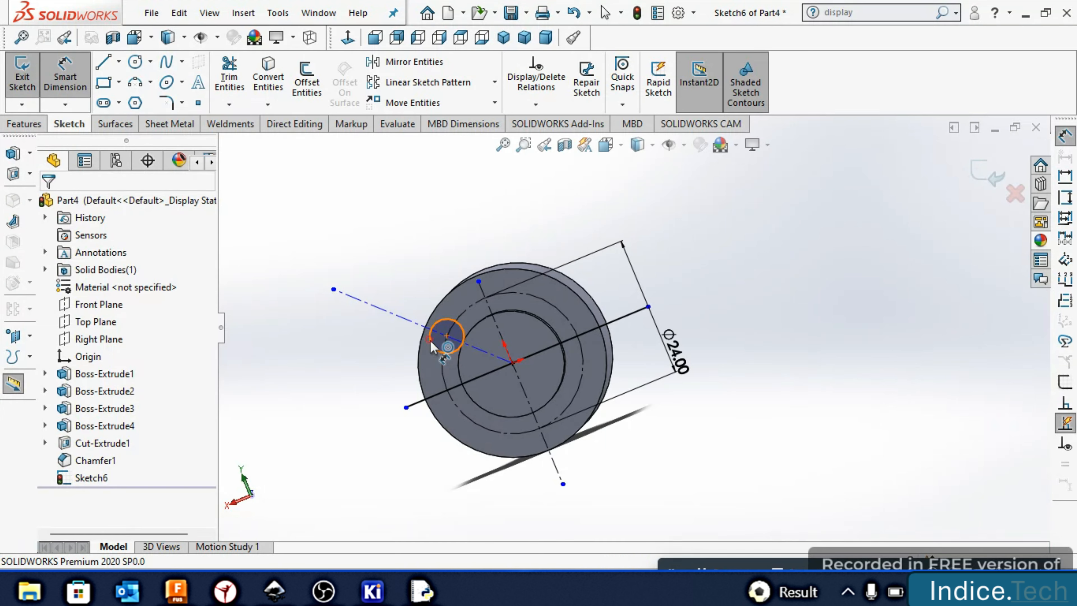
click(341, 353)
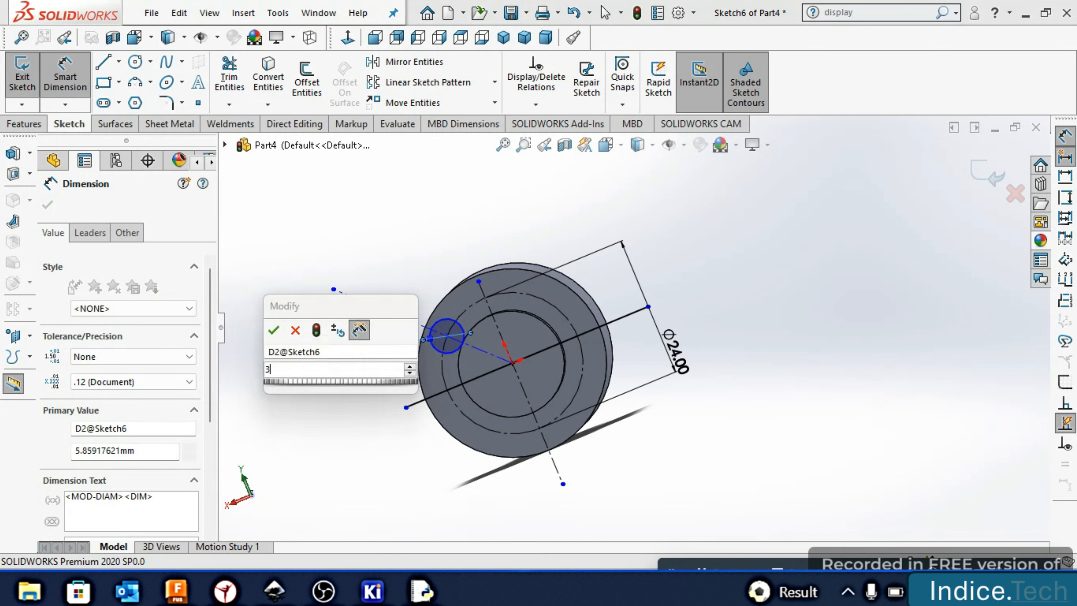
text(3)
key(Return)
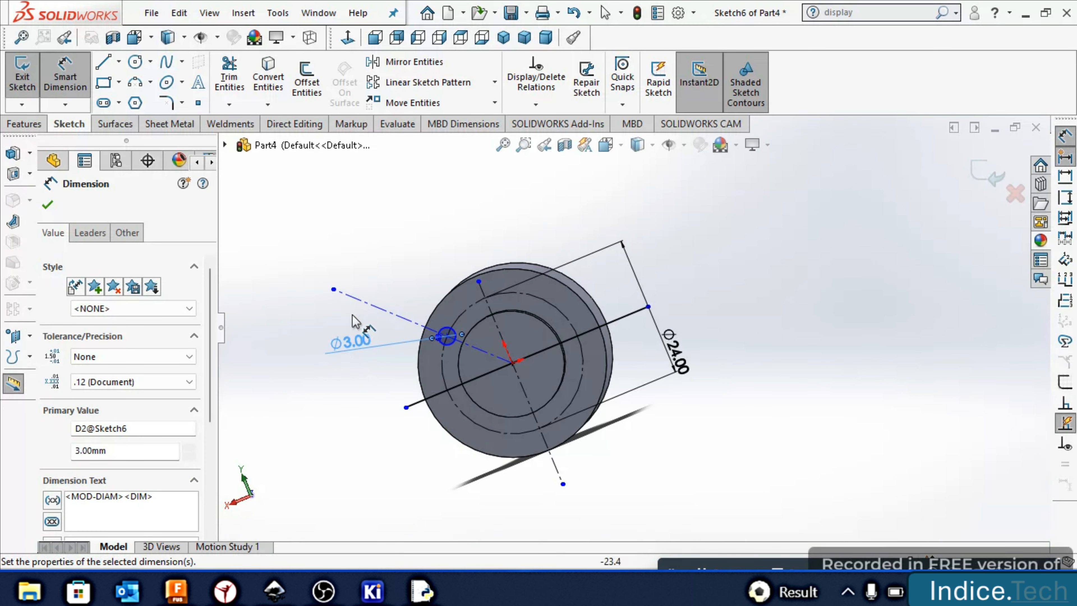
Pattern the 3 mm circle around the hub's centre with a circular sketch pattern of 4 equally spaced instances over 360 degrees
click(495, 83)
click(479, 122)
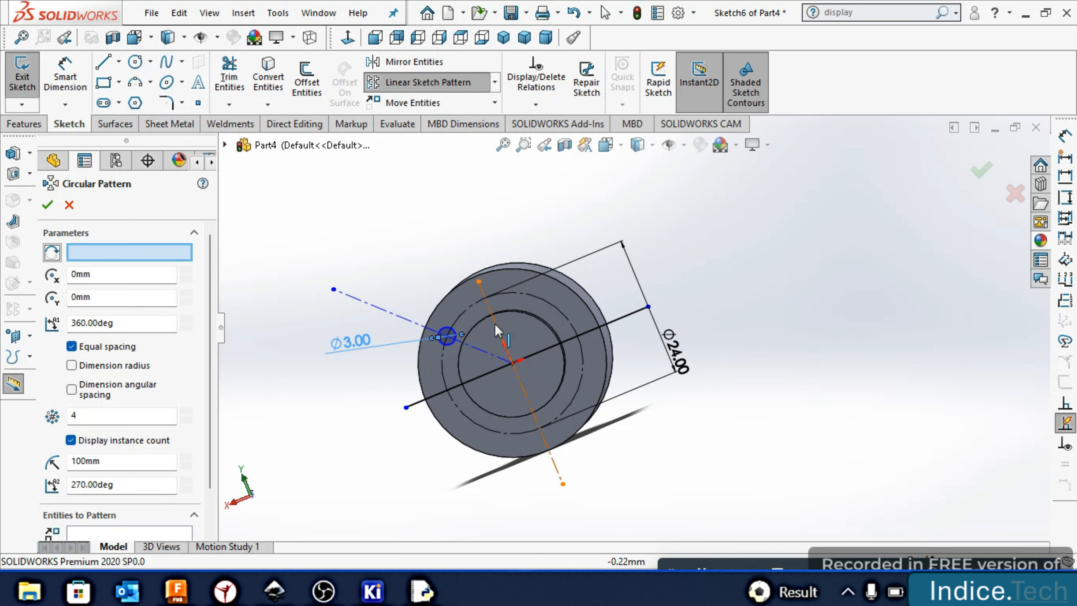
click(505, 333)
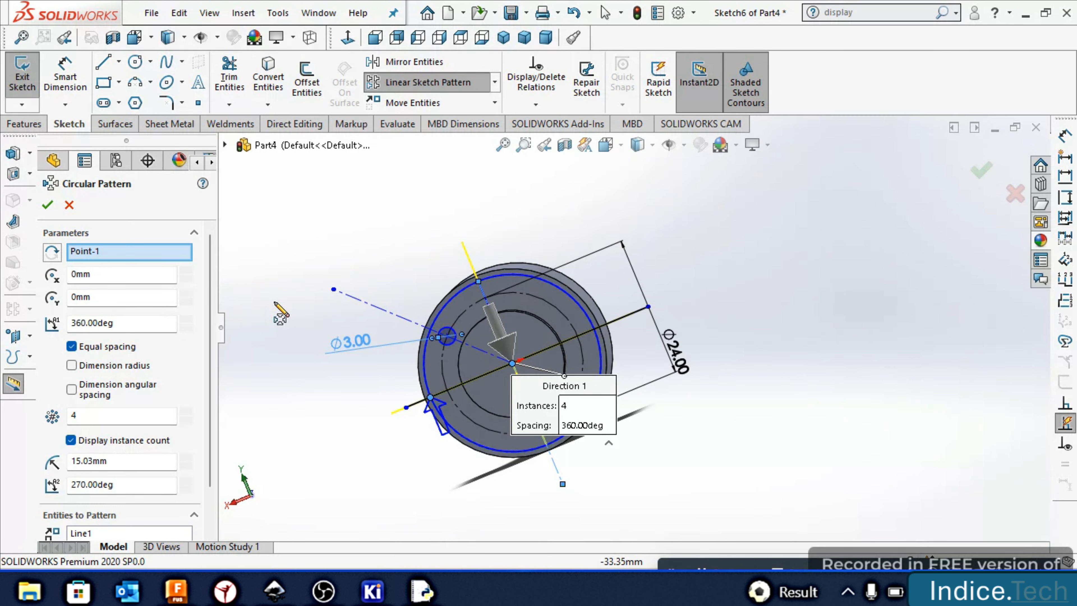
click(173, 253)
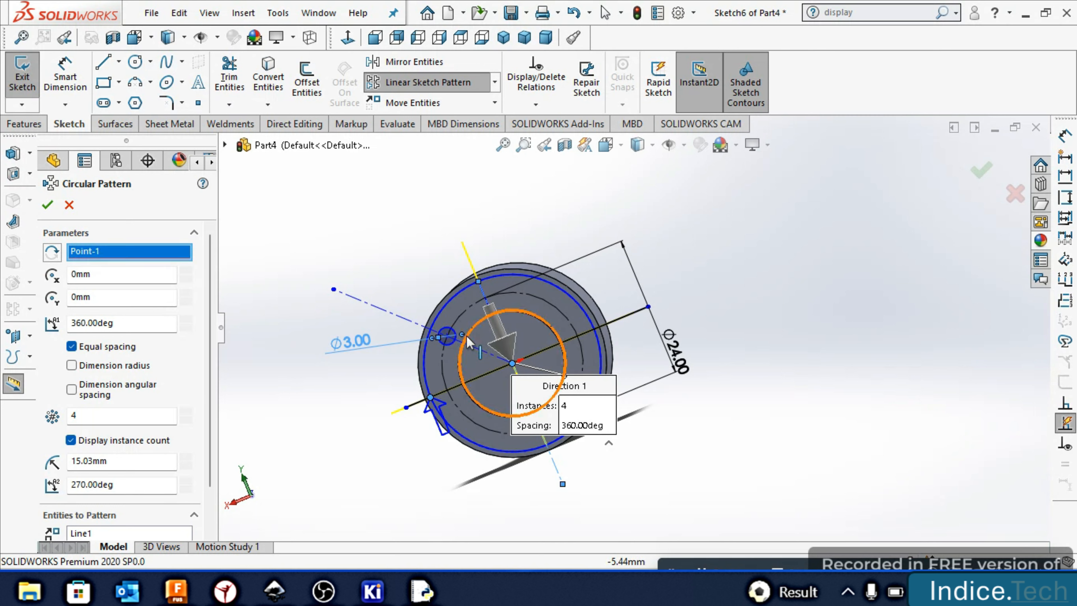
click(454, 338)
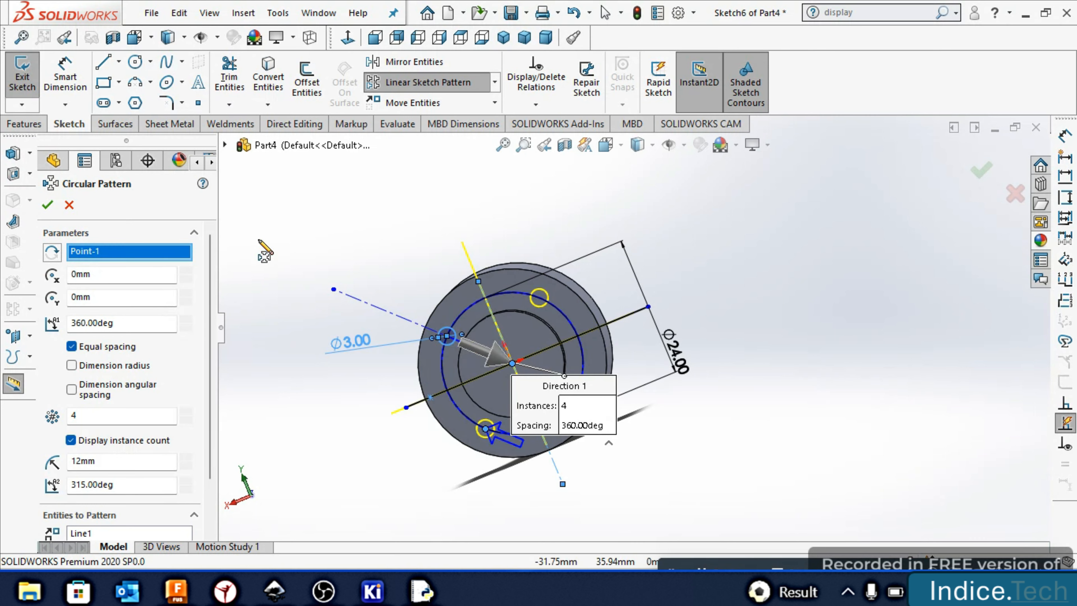
click(48, 205)
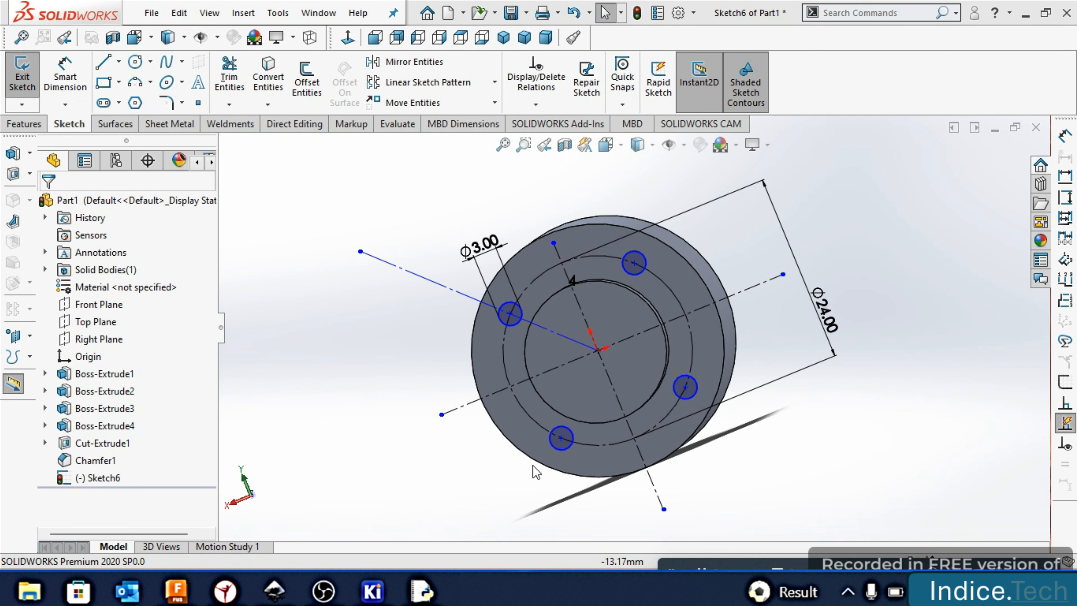
Cut the four patterned 3 mm circles into the hub with a blind Extruded Cut 35 mm deep
click(24, 124)
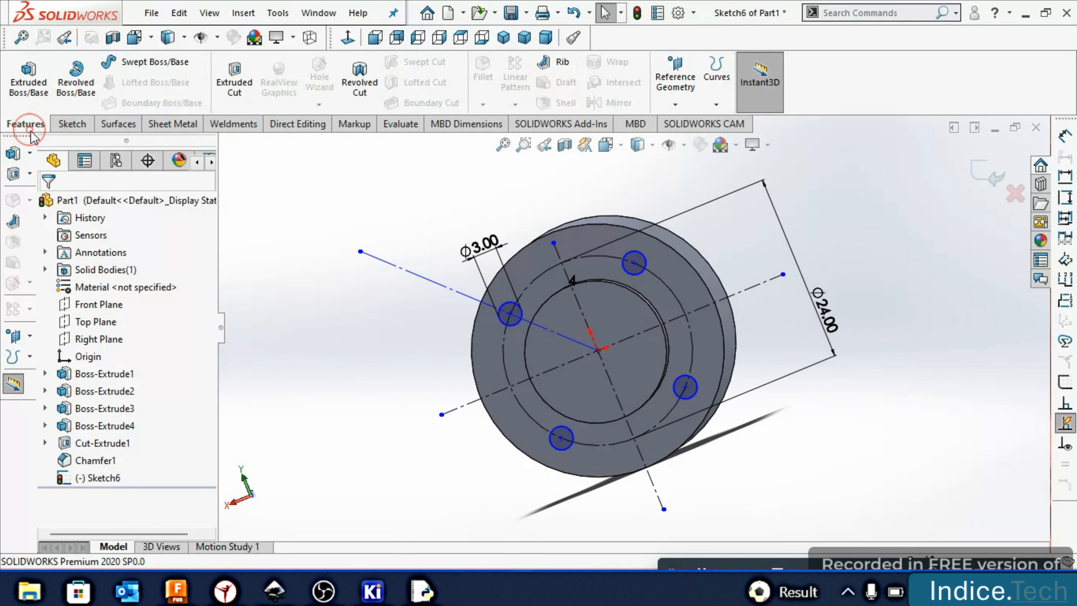
click(28, 80)
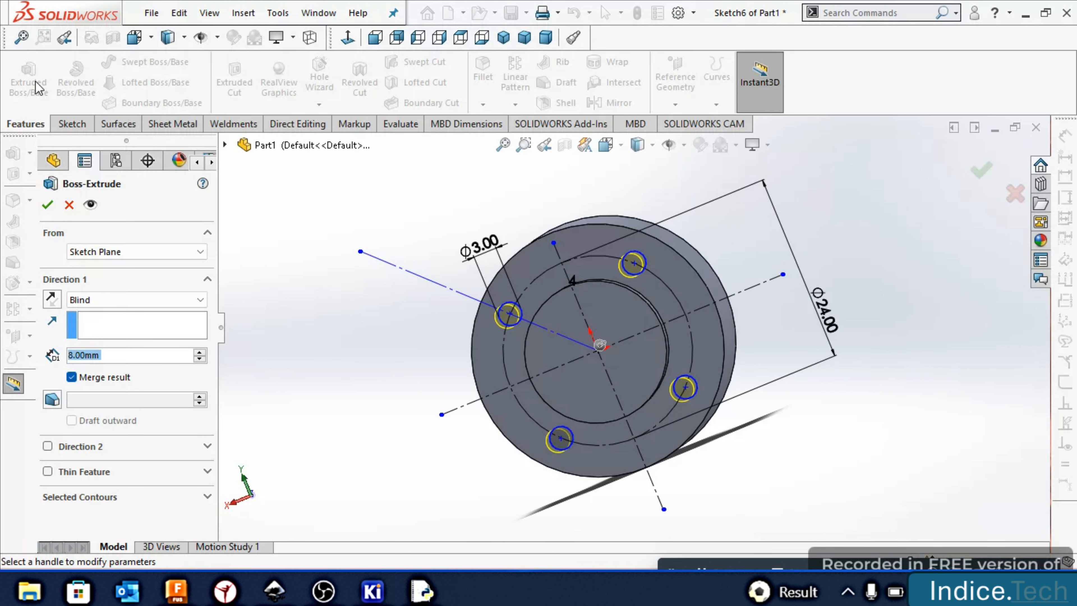
click(77, 205)
click(243, 90)
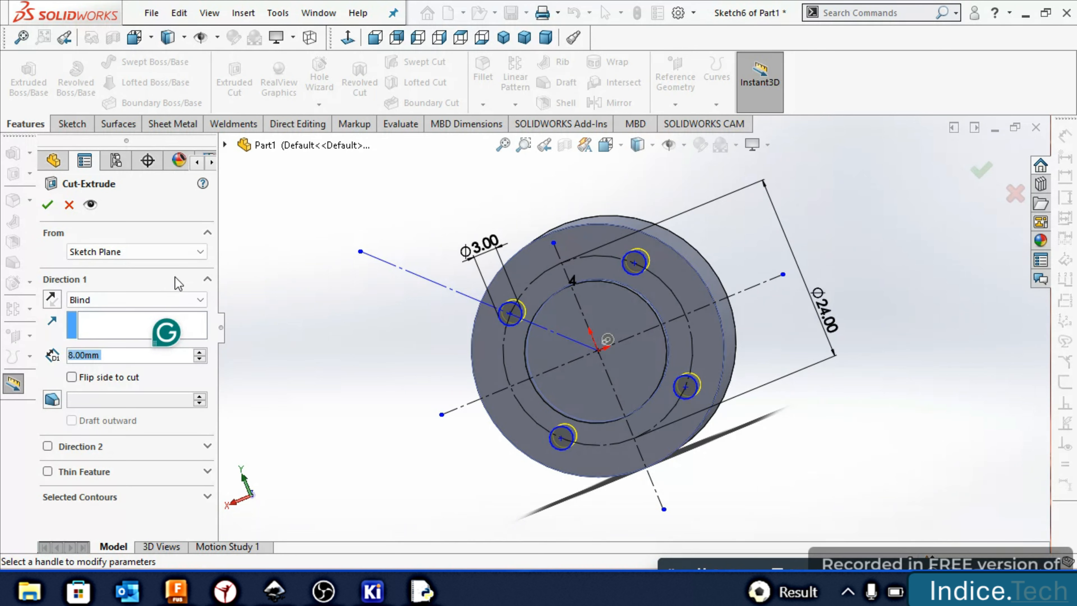
click(122, 350)
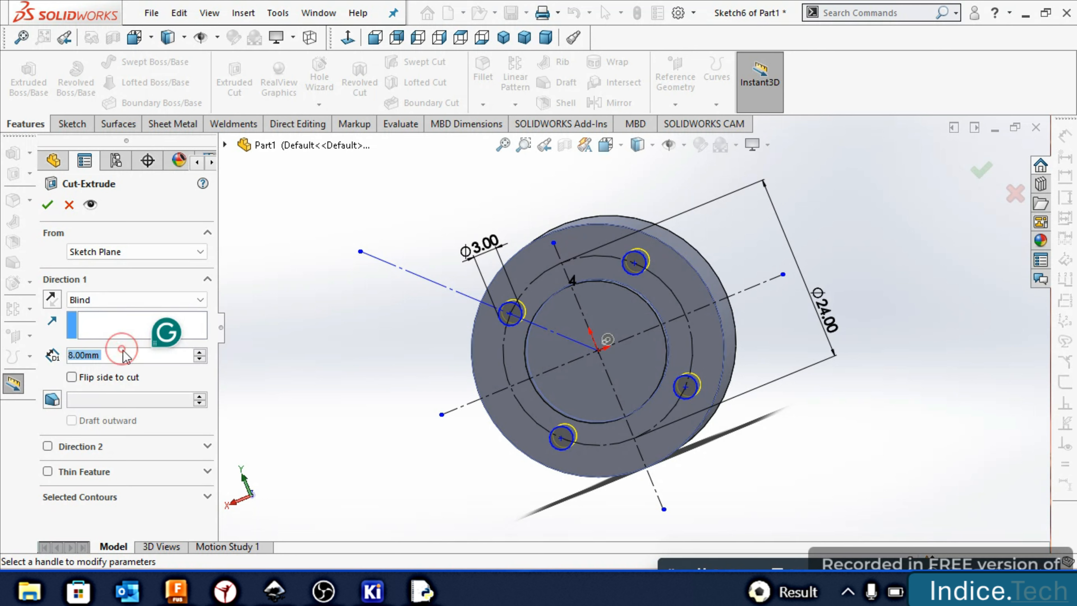
key(BackSpace)
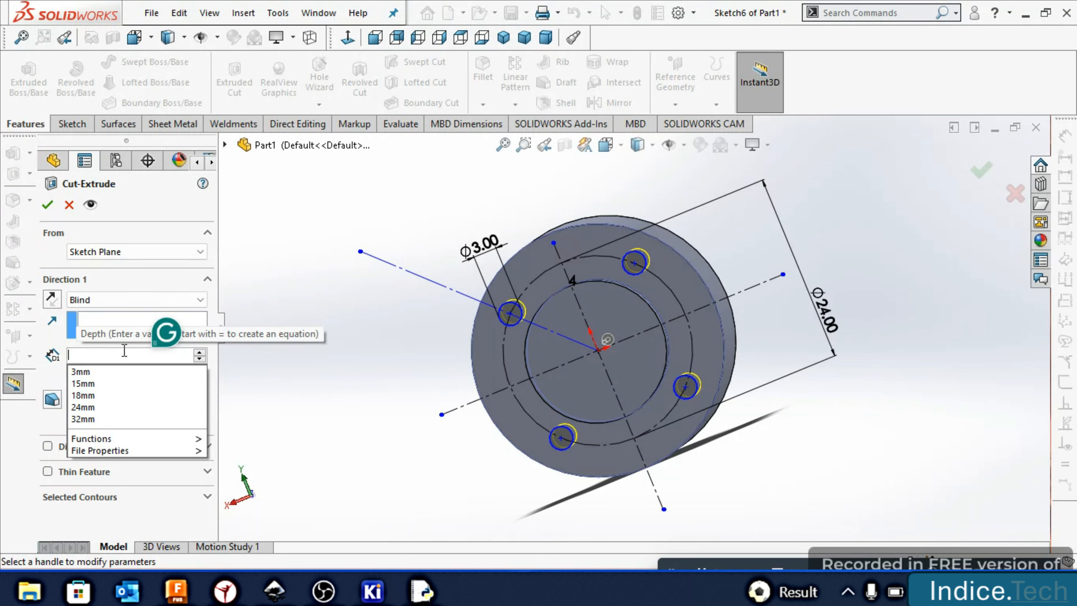
text(35)
key(Return)
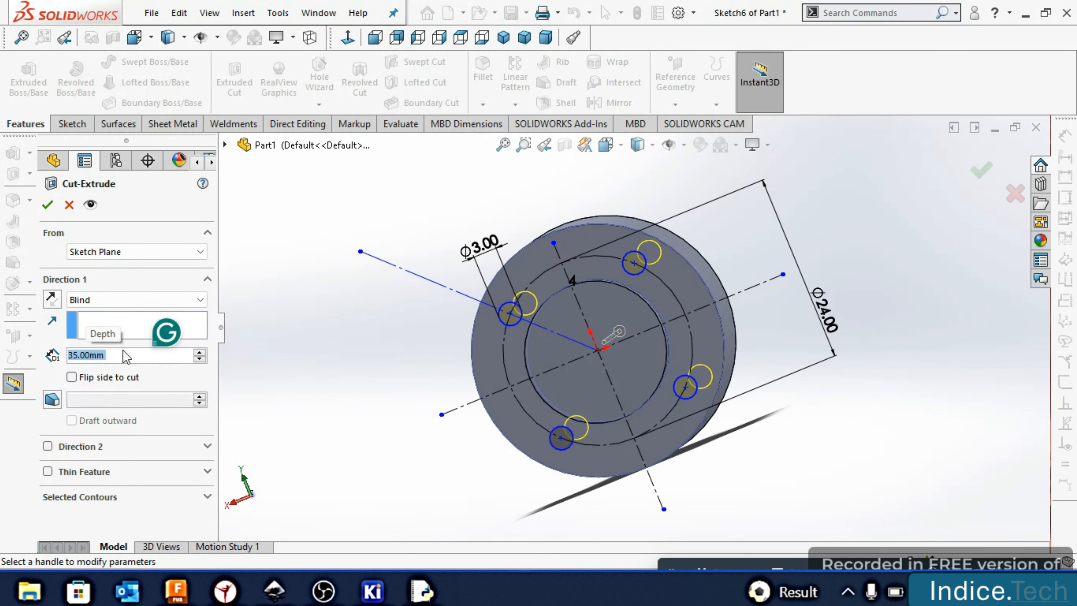
click(47, 205)
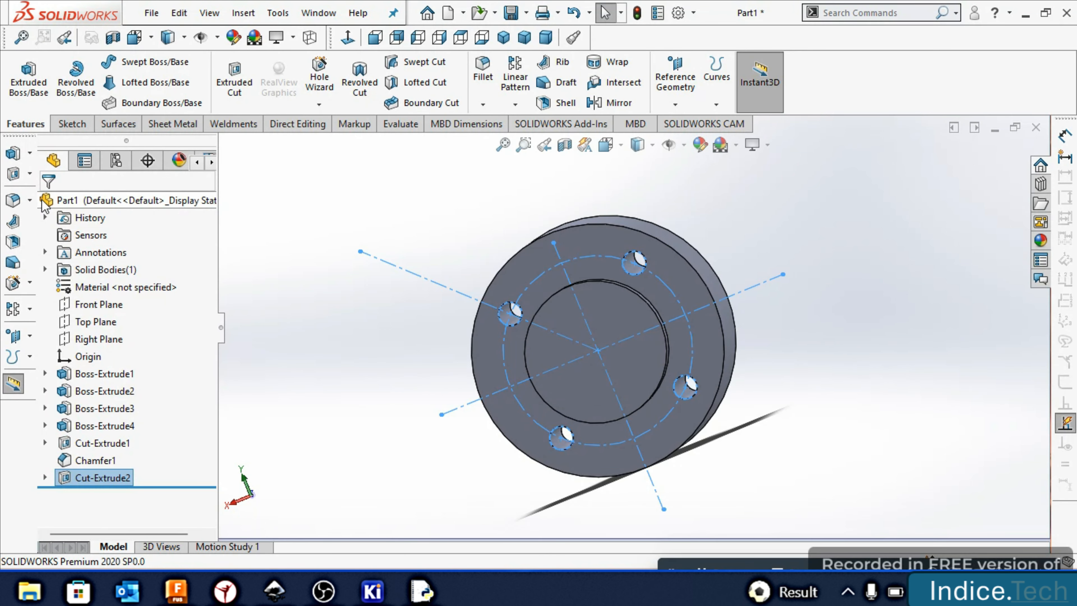
Examine the four cut holes from both ends of the hub
key(Right)
key(Right)
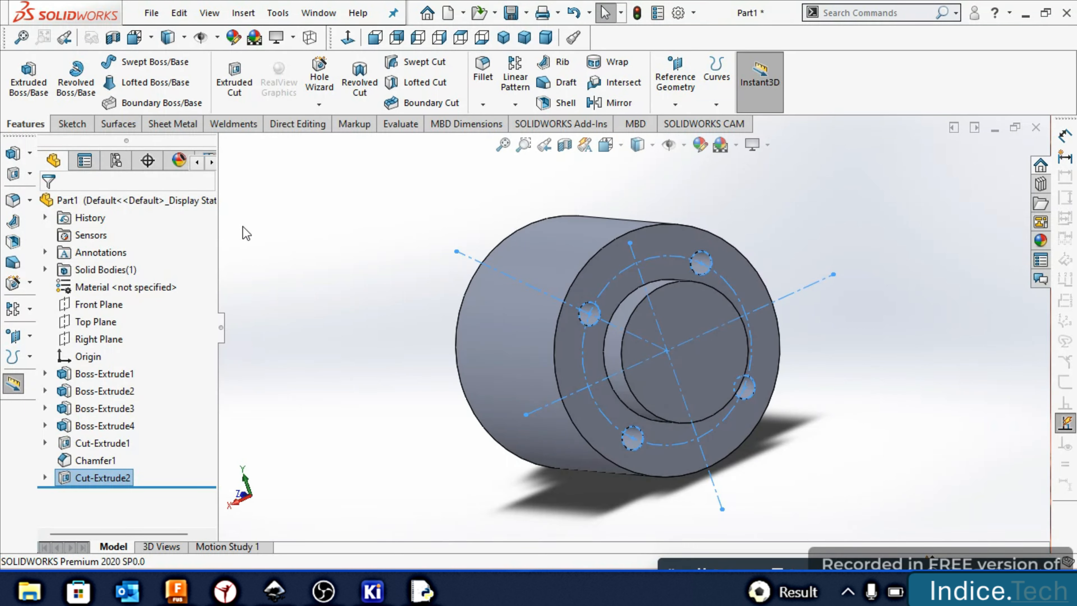
key(Right)
key(Right)
key(Right)
key(Right)
key(Right)
key(Right)
key(Right)
key(Right)
key(Right)
key(Right)
key(Right)
key(Right)
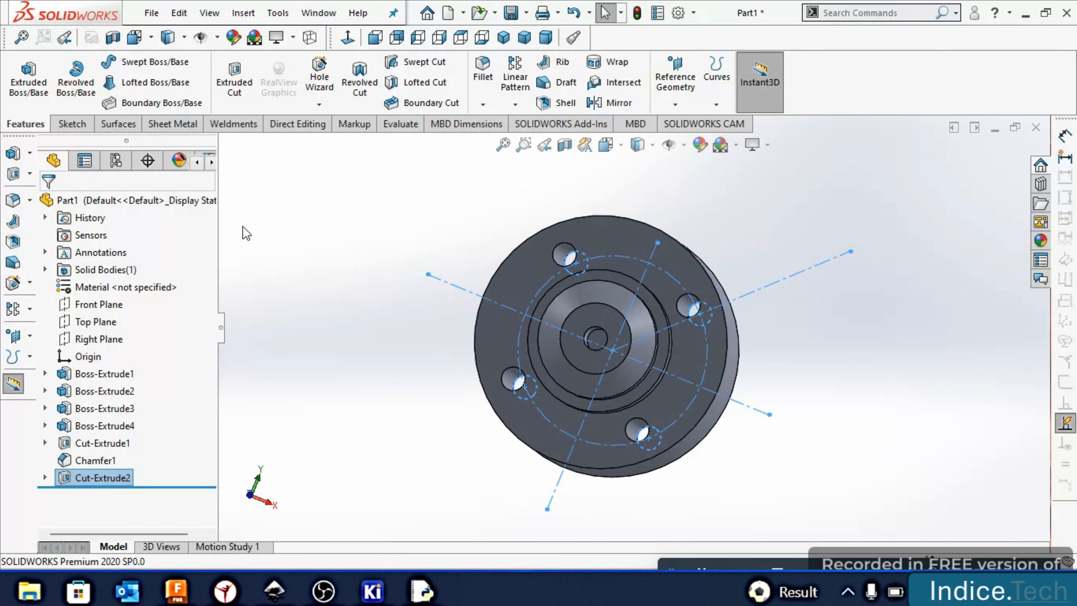
key(Left)
key(Left)
key(Left)
key(Right)
key(Down)
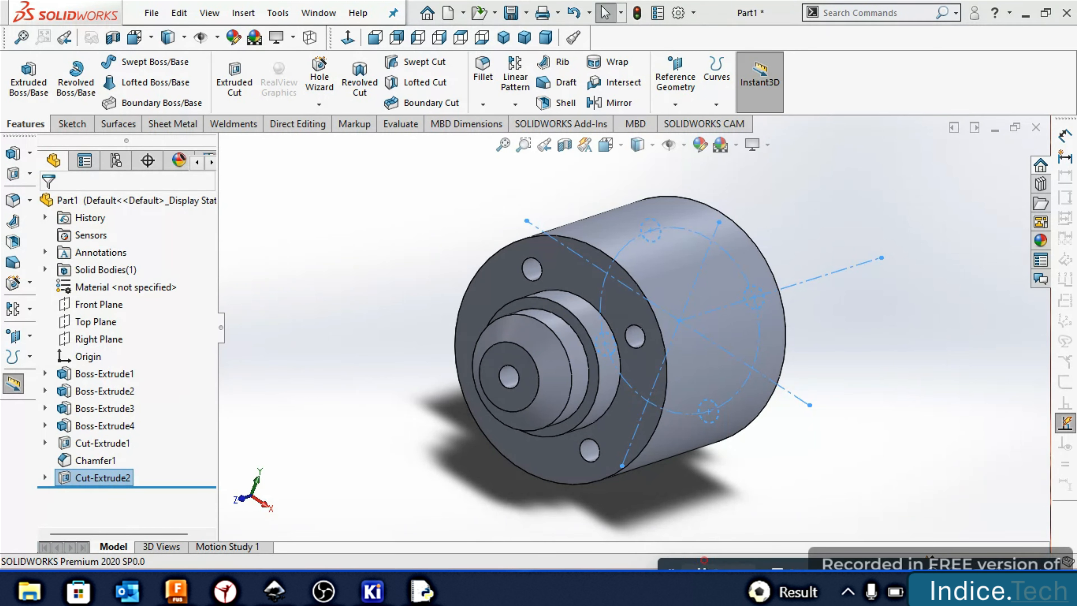
Sketch a hexagon about 6.3 mm across flats on the chamfered boss's end face, centred on the origin with a vertex pointing straight down
click(530, 384)
click(597, 310)
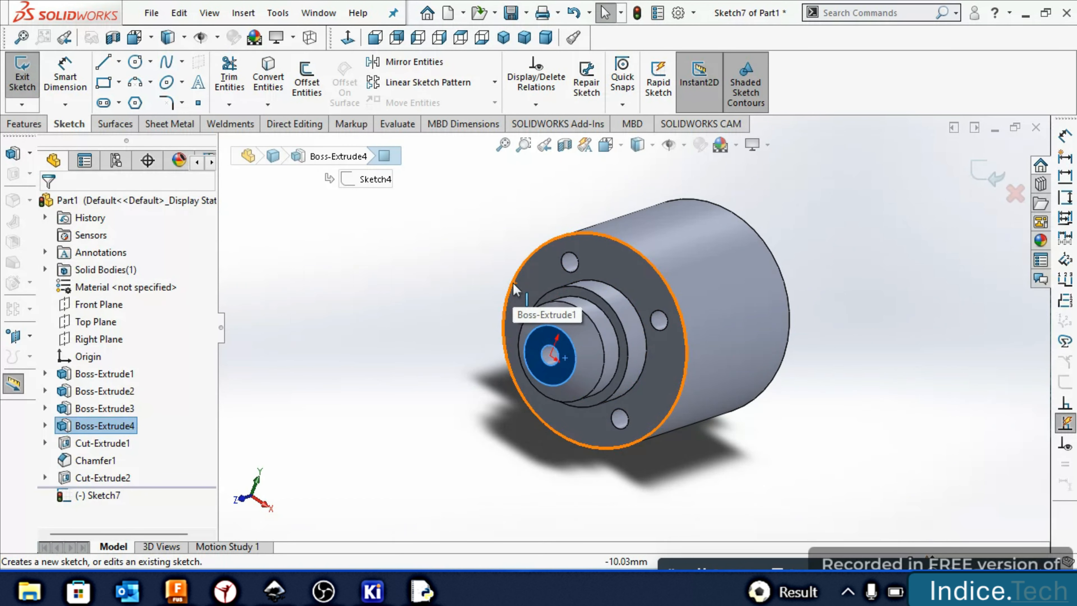
key(Right)
key(Right)
key(Right)
key(Left)
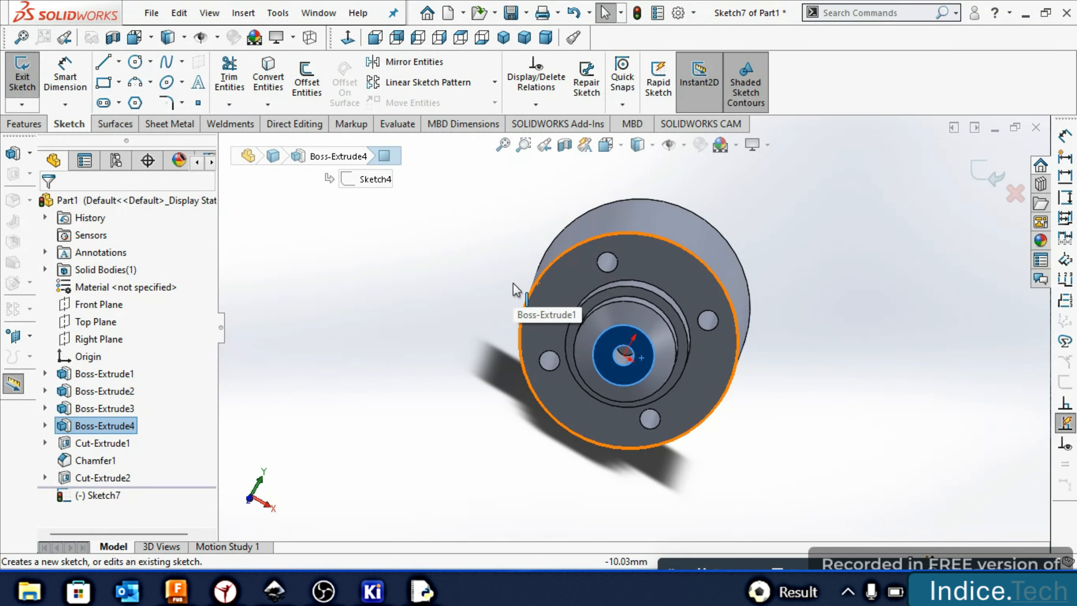
key(Up)
key(Right)
key(Down)
key(Left)
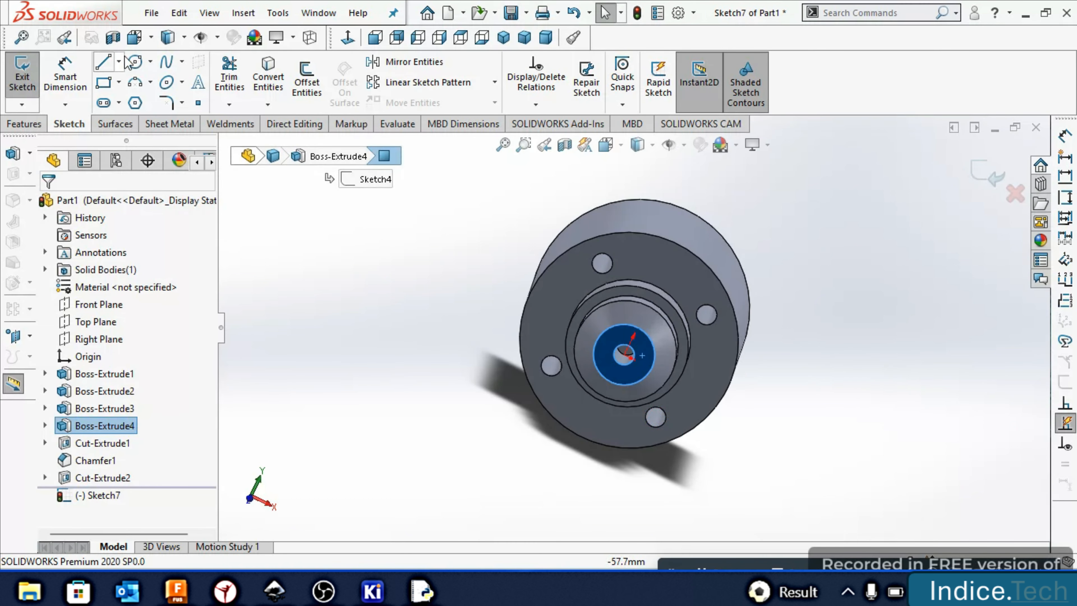
click(135, 102)
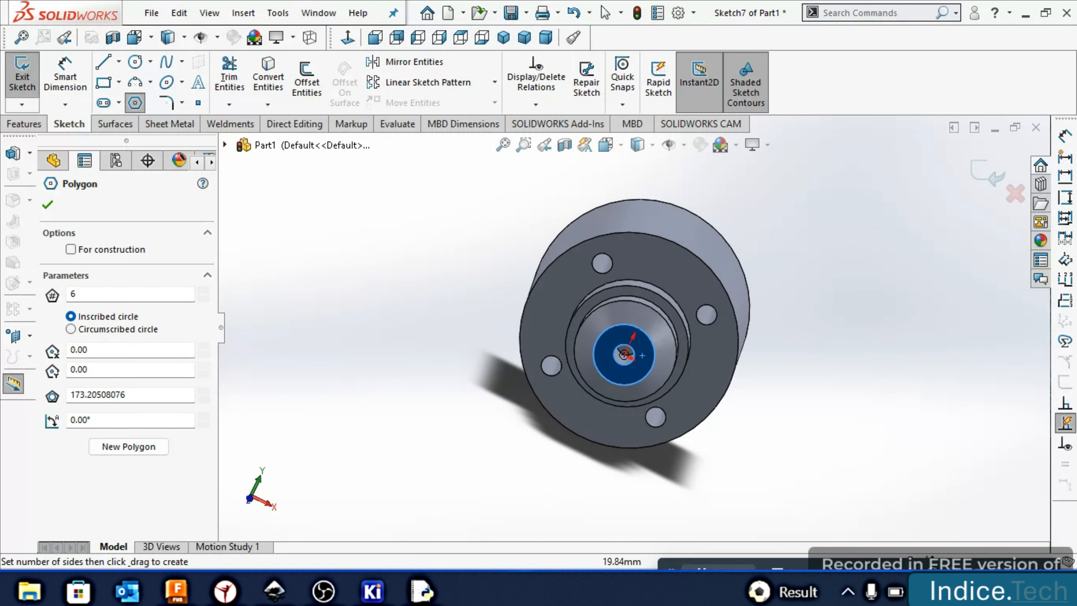
key(ctrl+1)
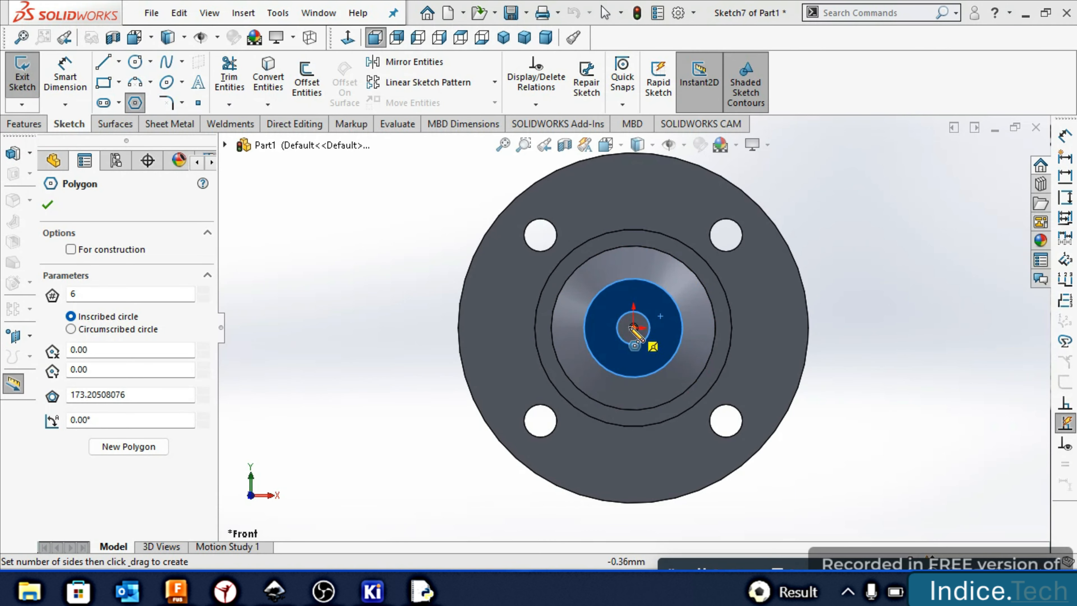
click(632, 327)
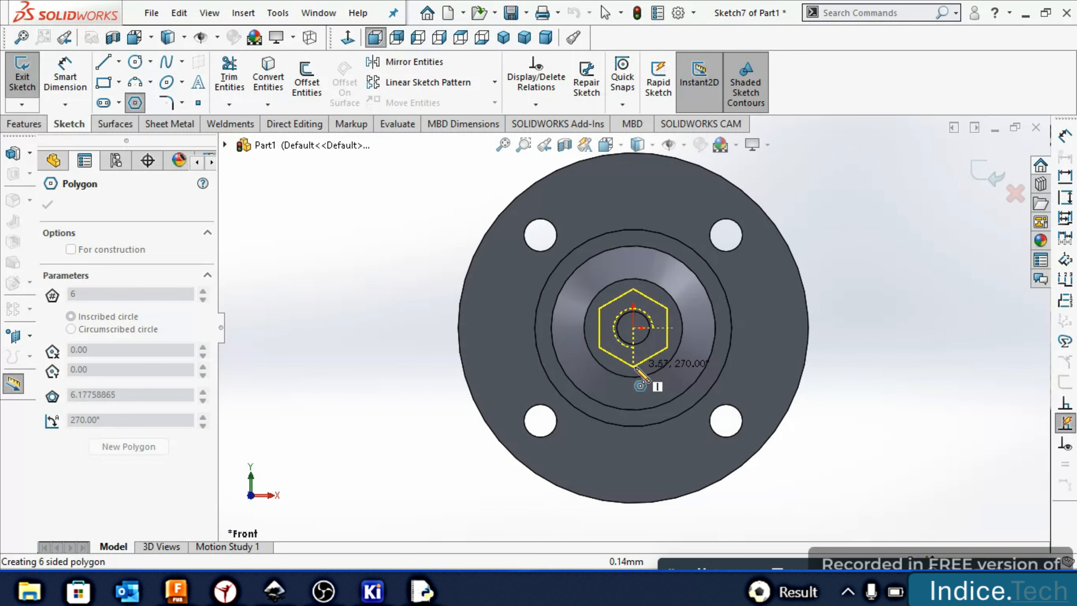
click(634, 367)
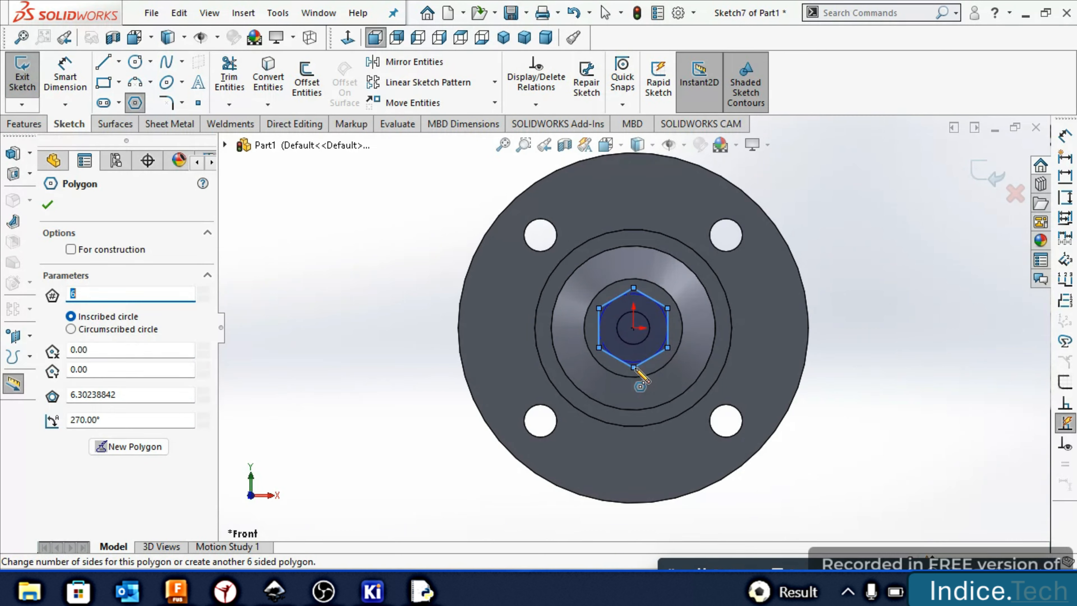
Dimension the hexagon's inscribed circle to a diameter of 6.2 mm
click(73, 72)
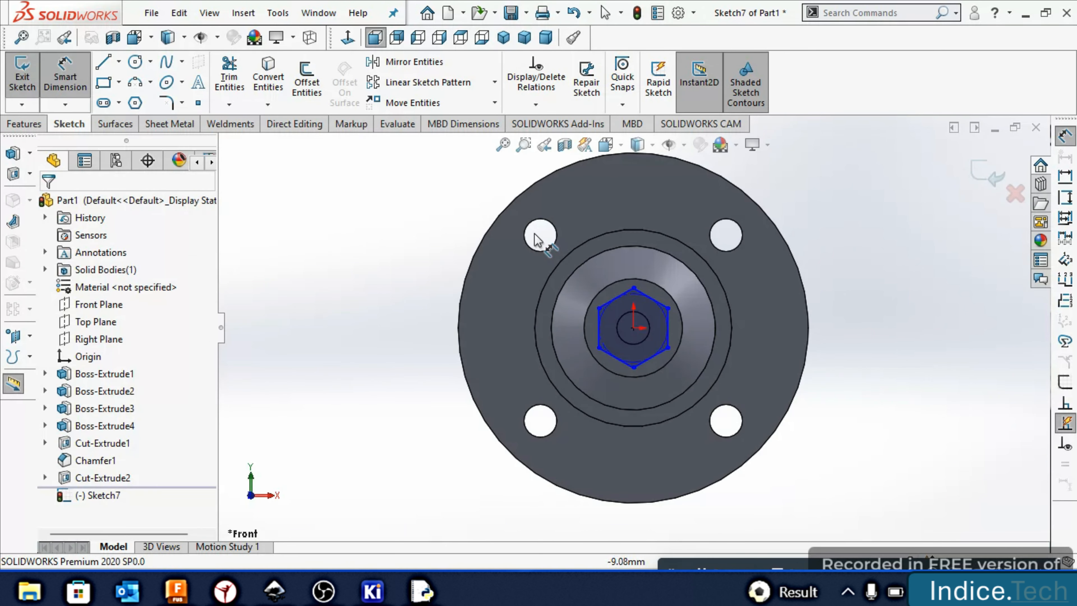
click(662, 342)
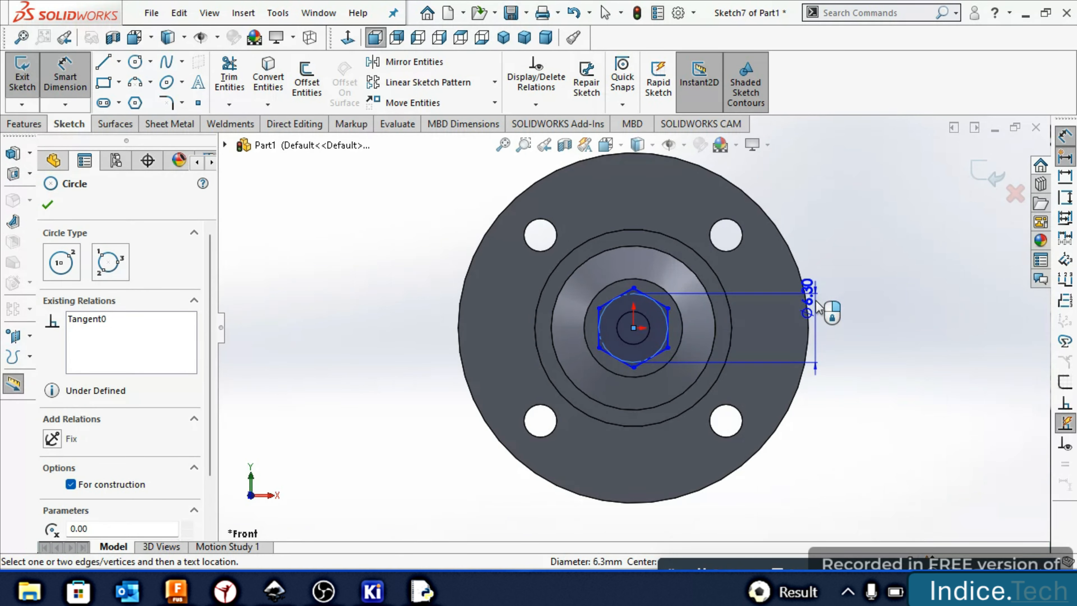
click(857, 305)
text(3.2)
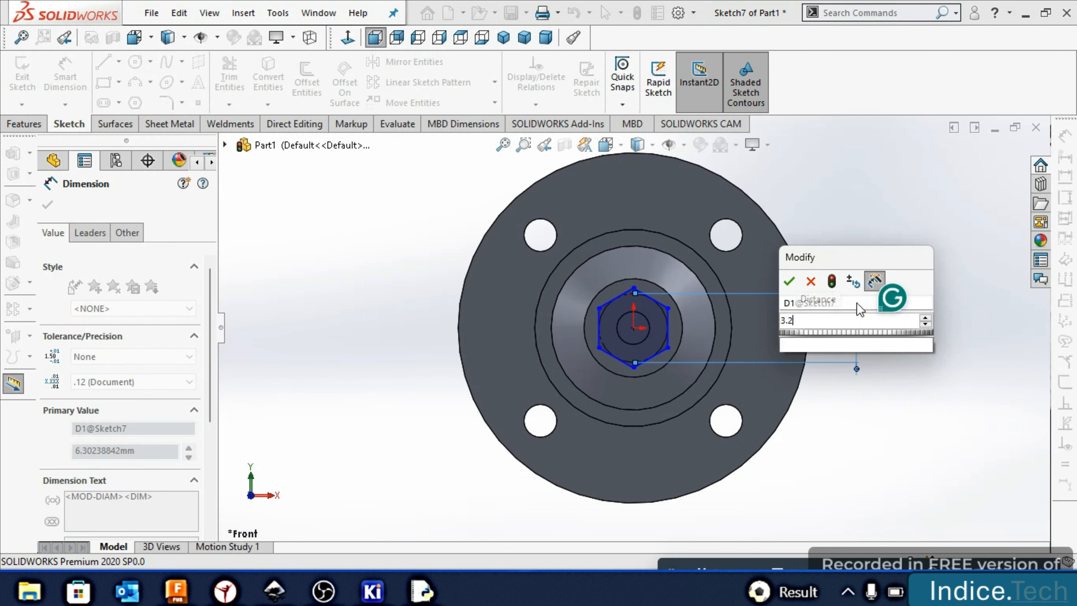
key(BackSpace)
key(BackSpace)
key(BackSpace)
text(6.2)
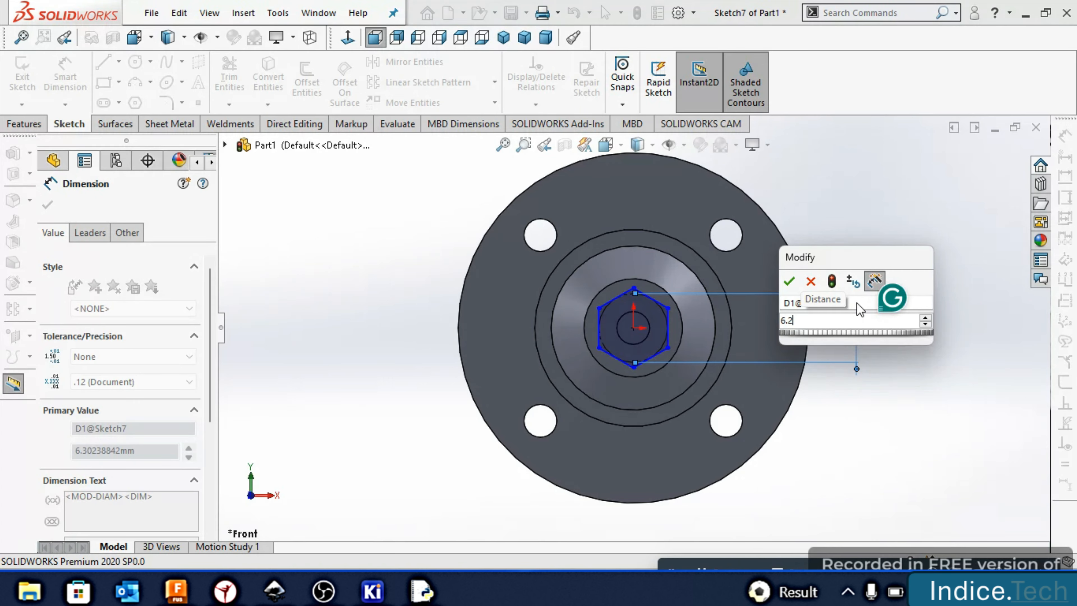
key(Return)
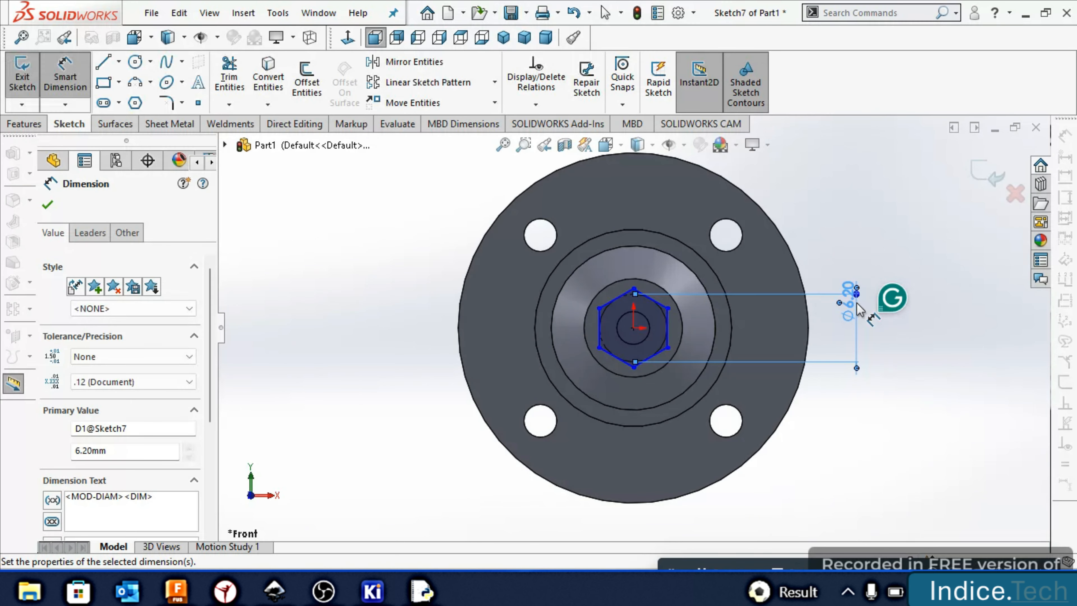
Cut the hexagon into the boss with a blind Extruded Cut 14 mm deep
click(27, 123)
click(249, 83)
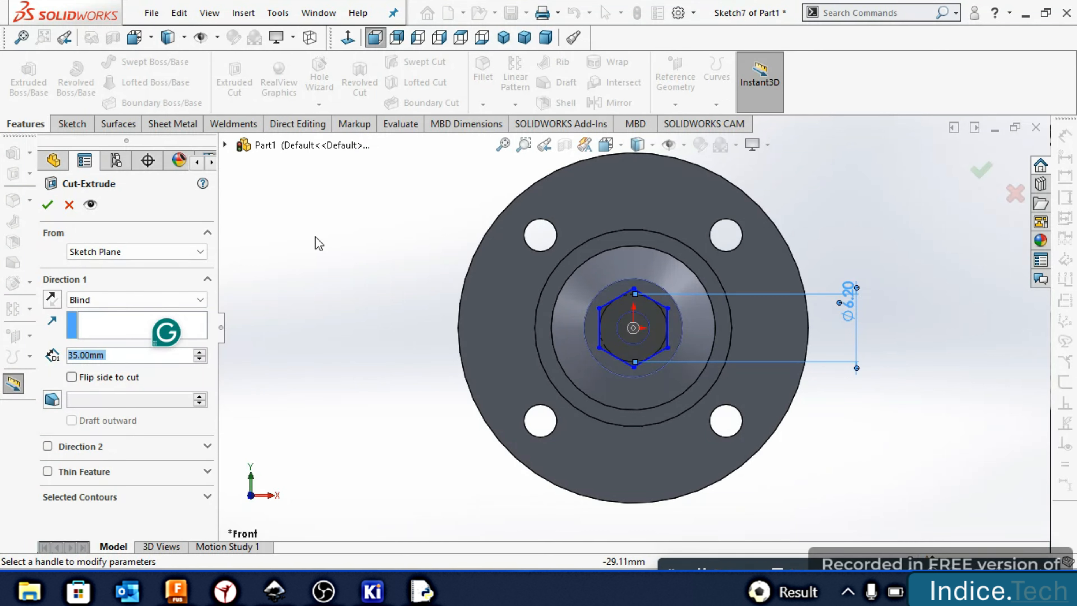
text(14)
key(Return)
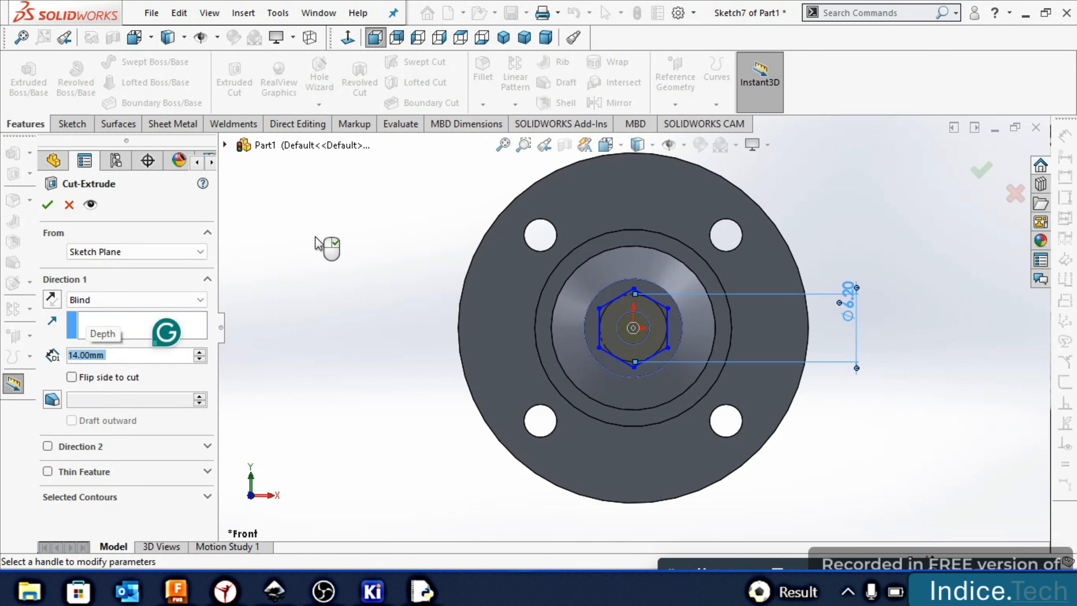
click(48, 204)
Inspect the hexagonal socket from several angles and set the view to isometric
key(Left)
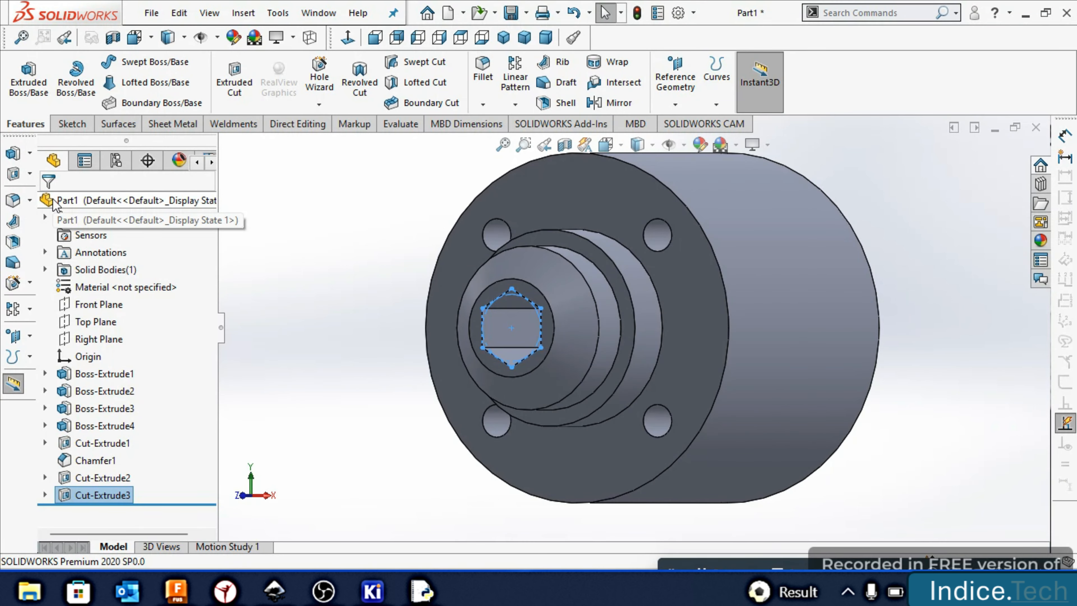
key(Right)
key(Right)
key(Right)
key(Right)
key(Right)
key(Down)
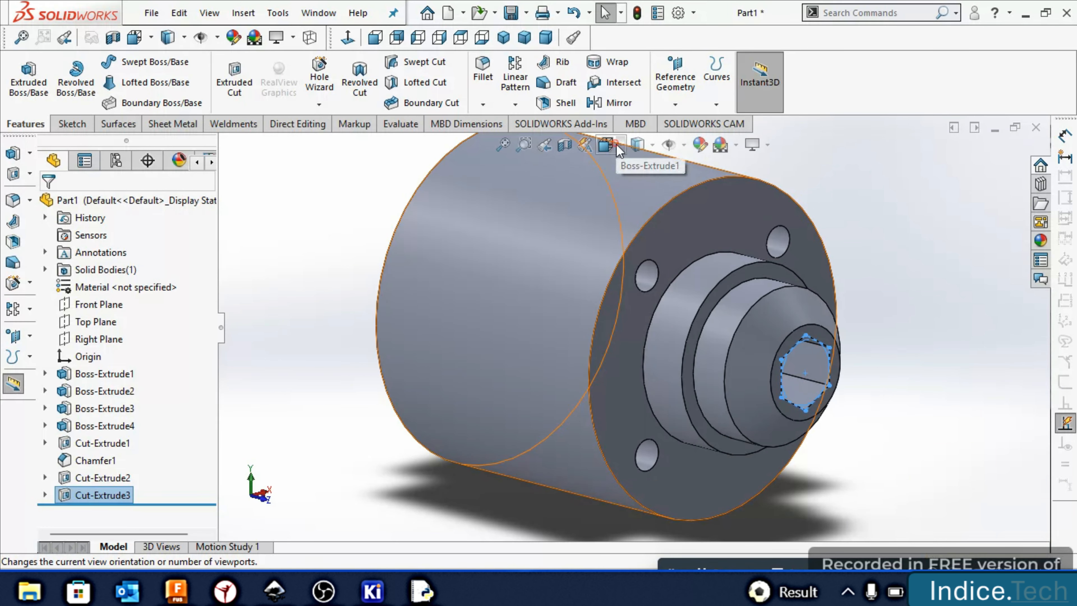
click(606, 144)
click(638, 144)
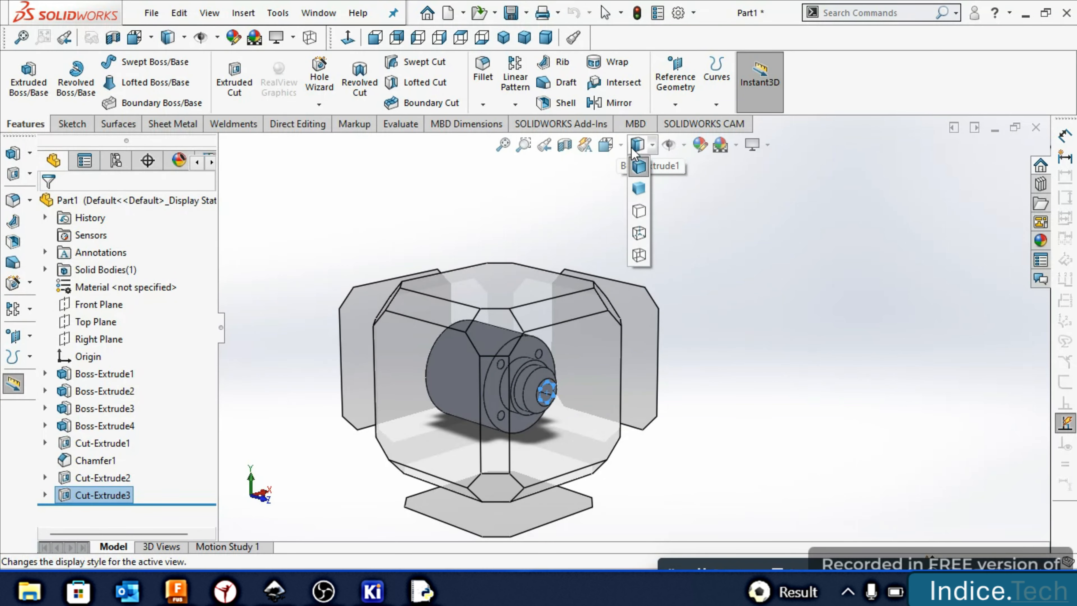
mouse_move(623, 143)
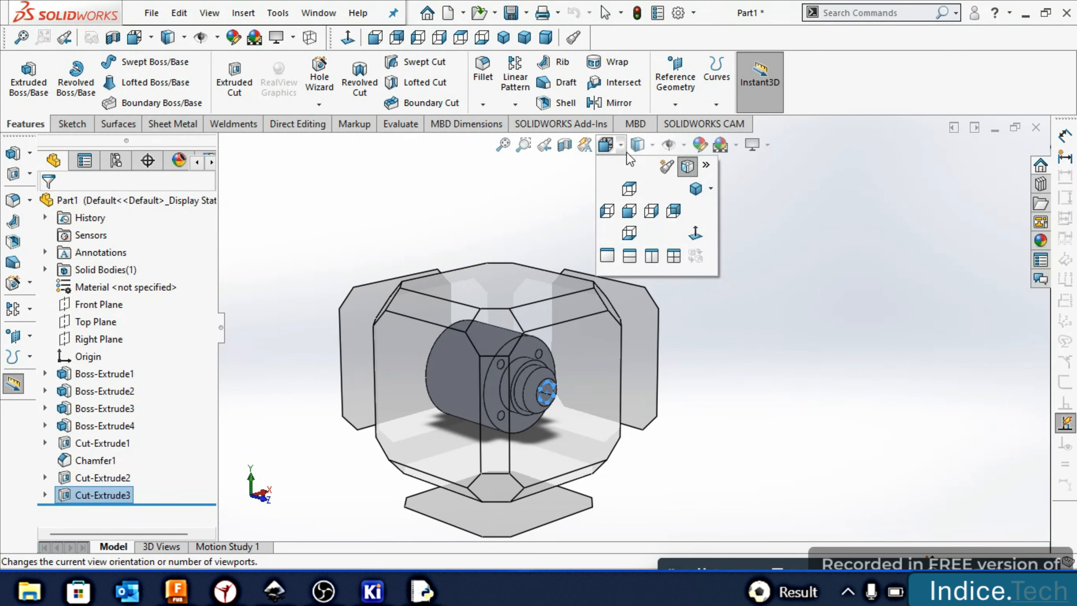
click(616, 144)
click(618, 146)
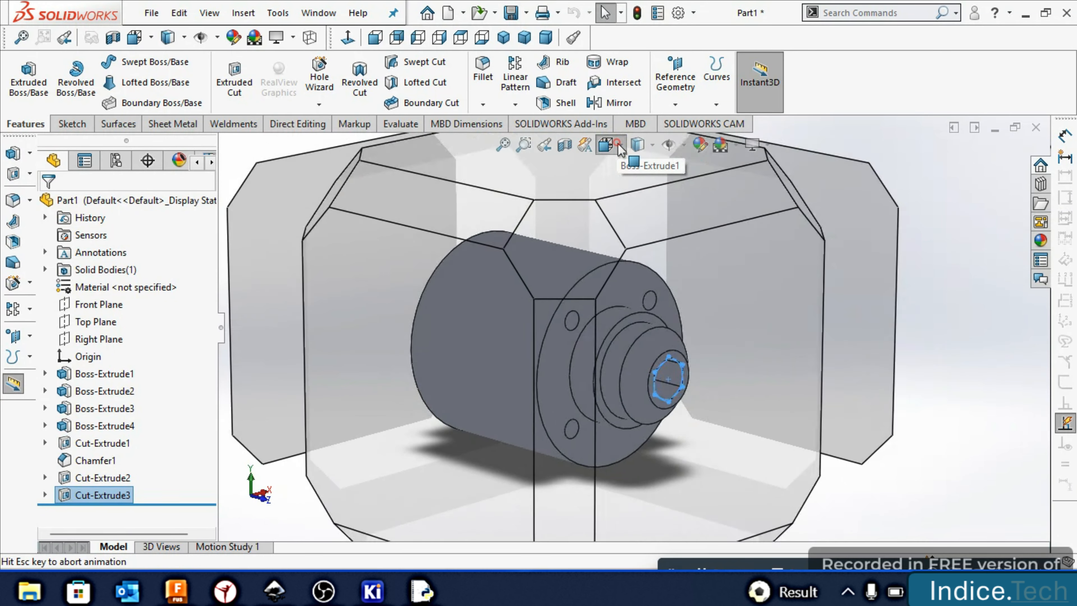
click(696, 188)
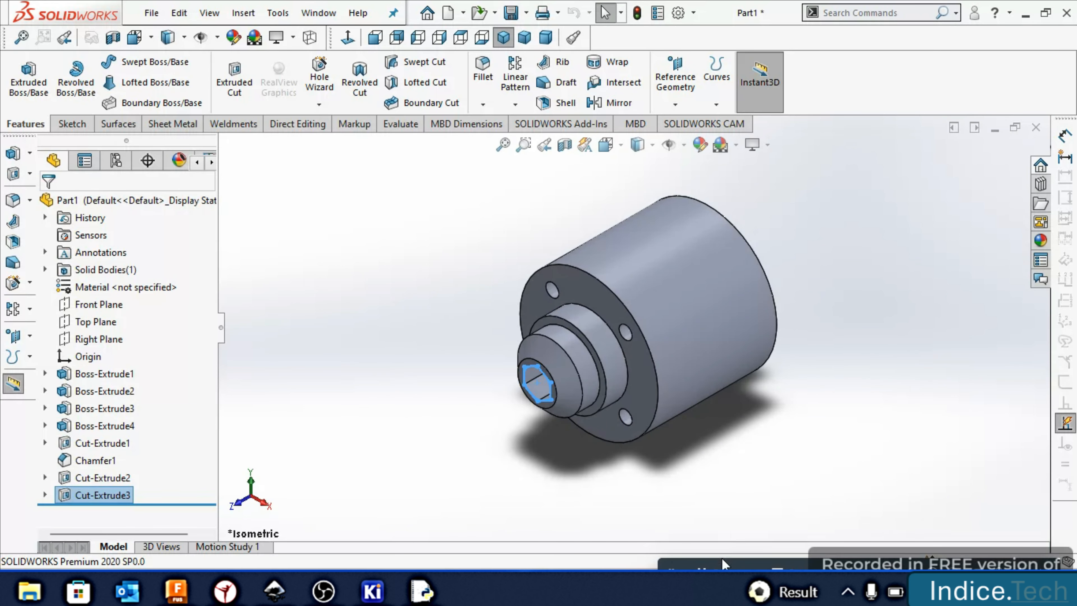
Apply the candy apple red painted appearance to the whole part
right_click(723, 322)
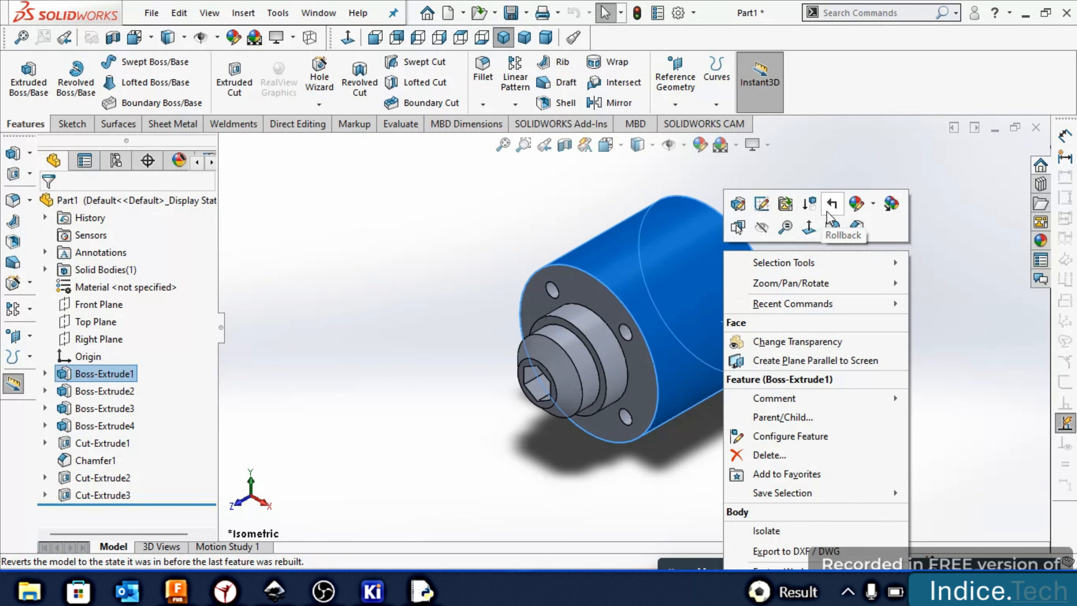
click(856, 205)
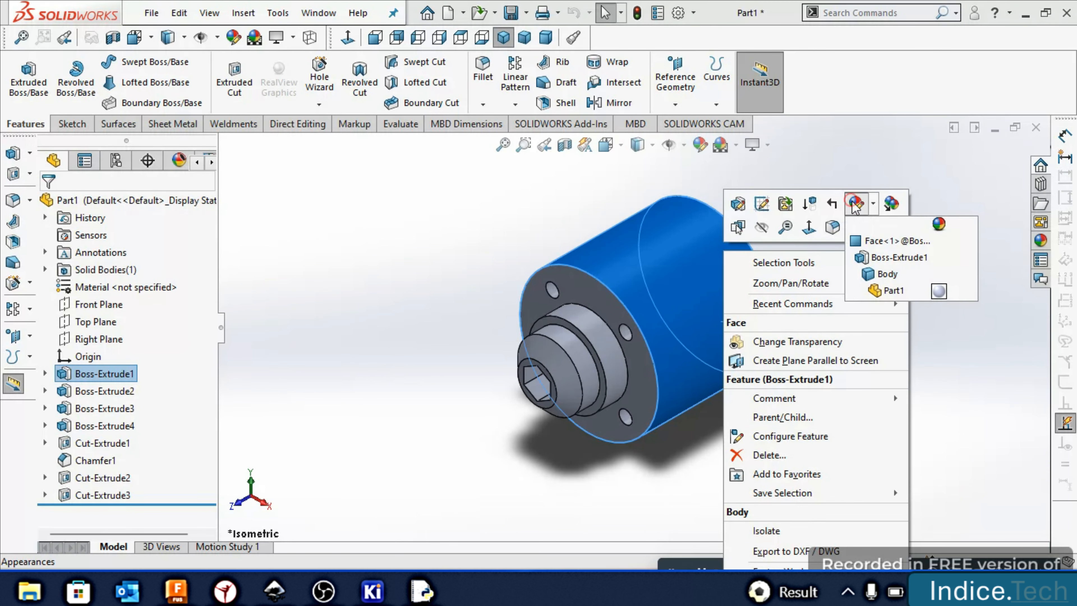
click(877, 287)
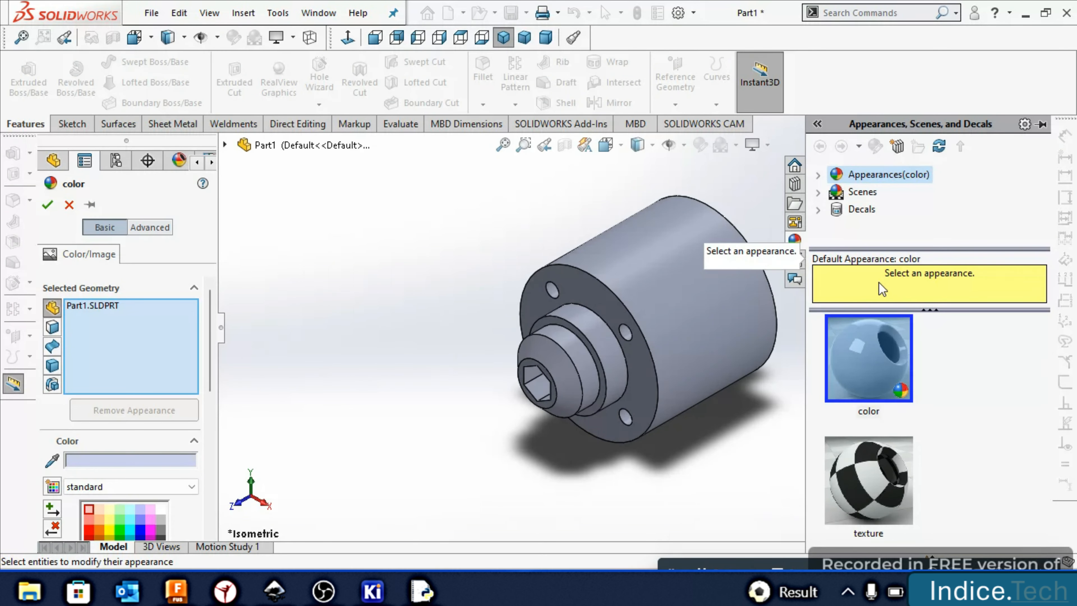
click(898, 359)
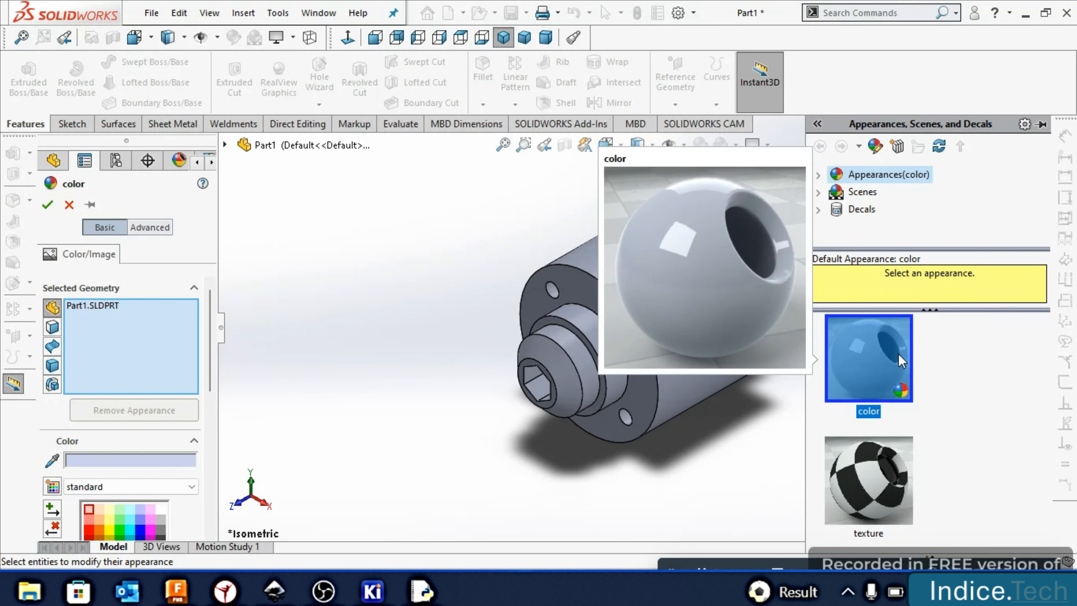
click(898, 367)
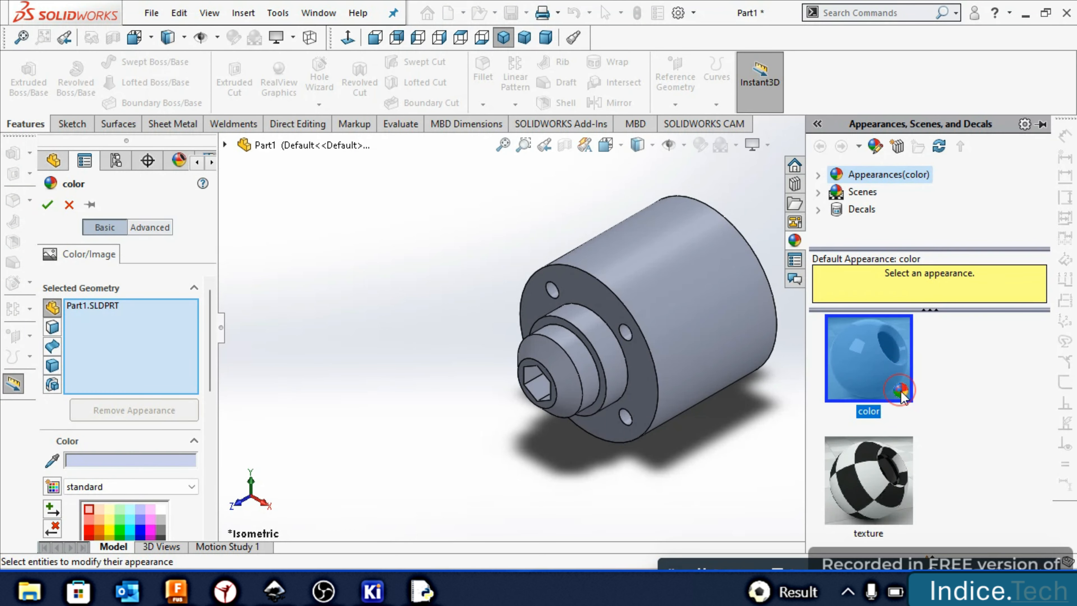
right_click(901, 393)
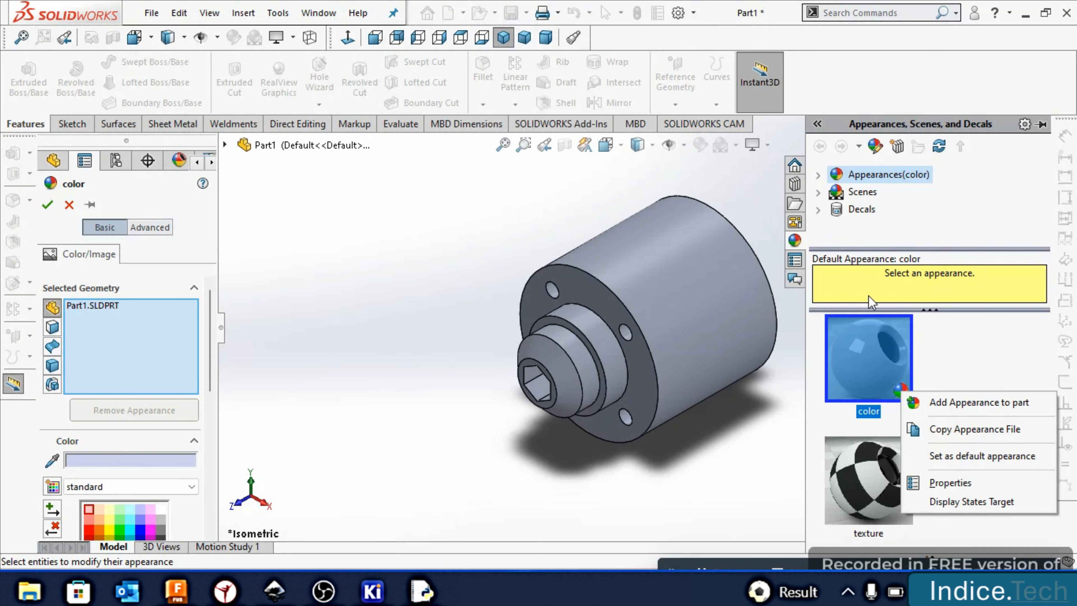
click(818, 176)
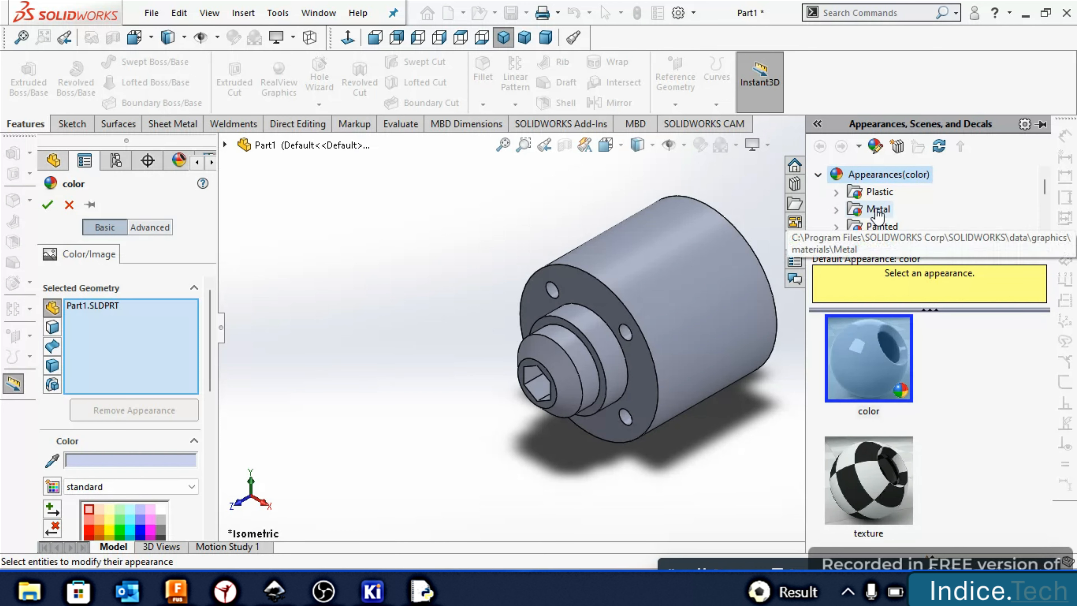
scroll(879, 223, down, 3)
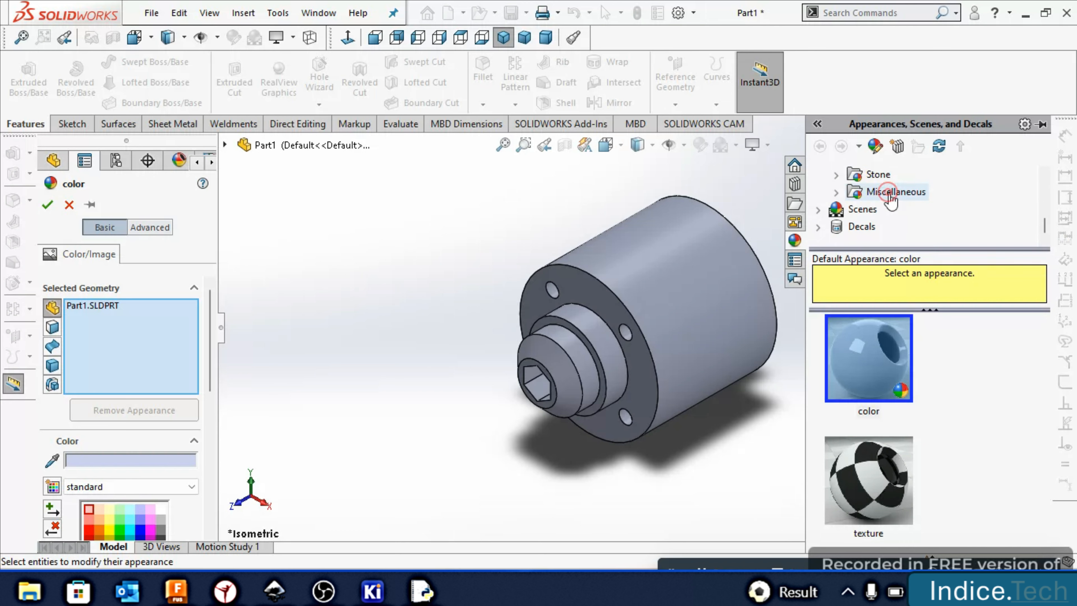
click(890, 195)
click(879, 178)
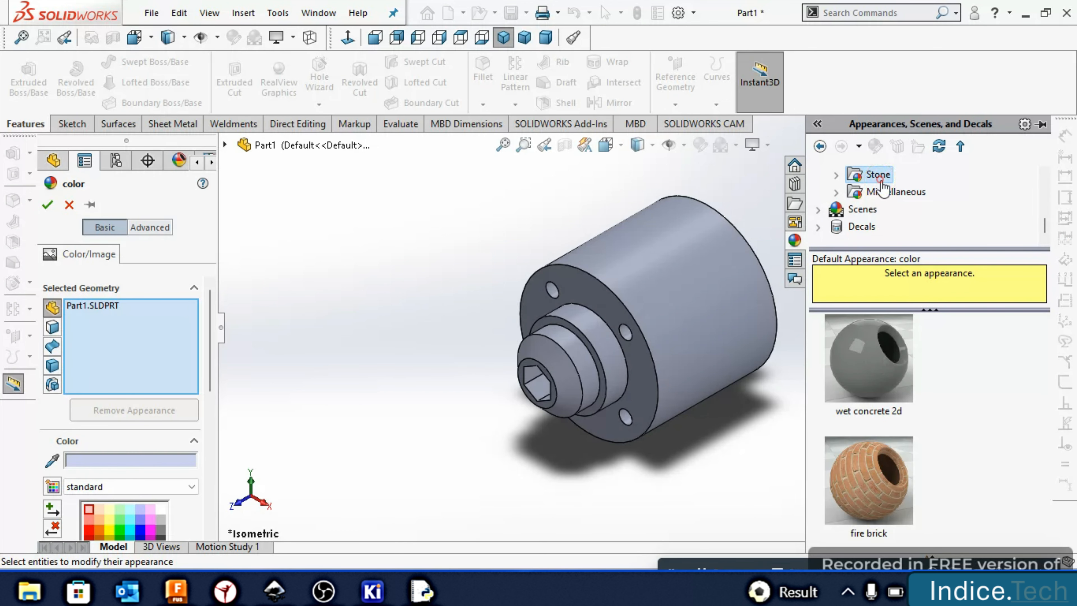
scroll(881, 189, up, 5)
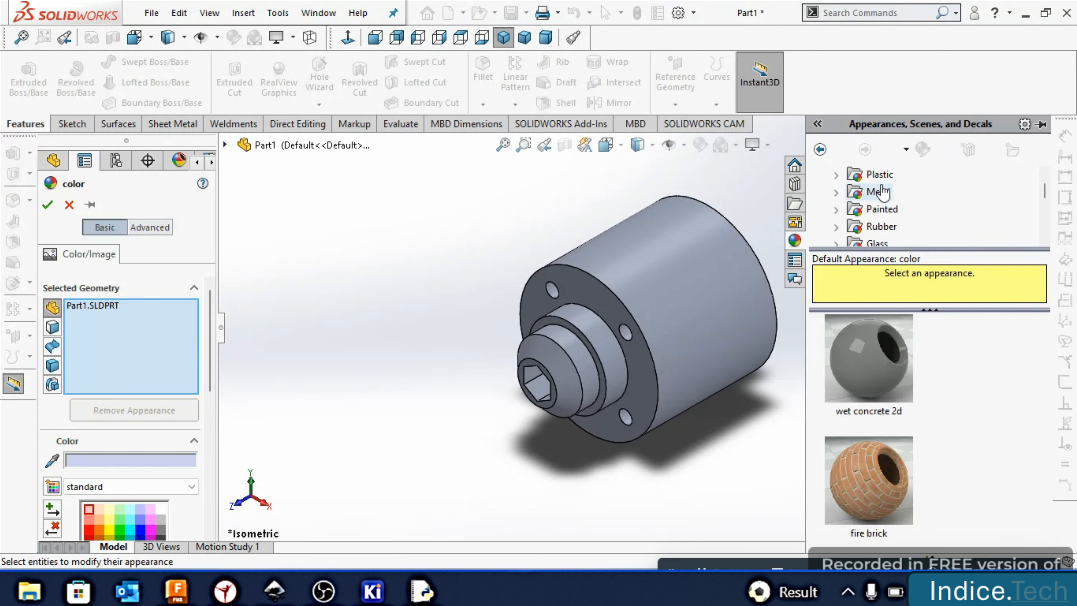
click(882, 209)
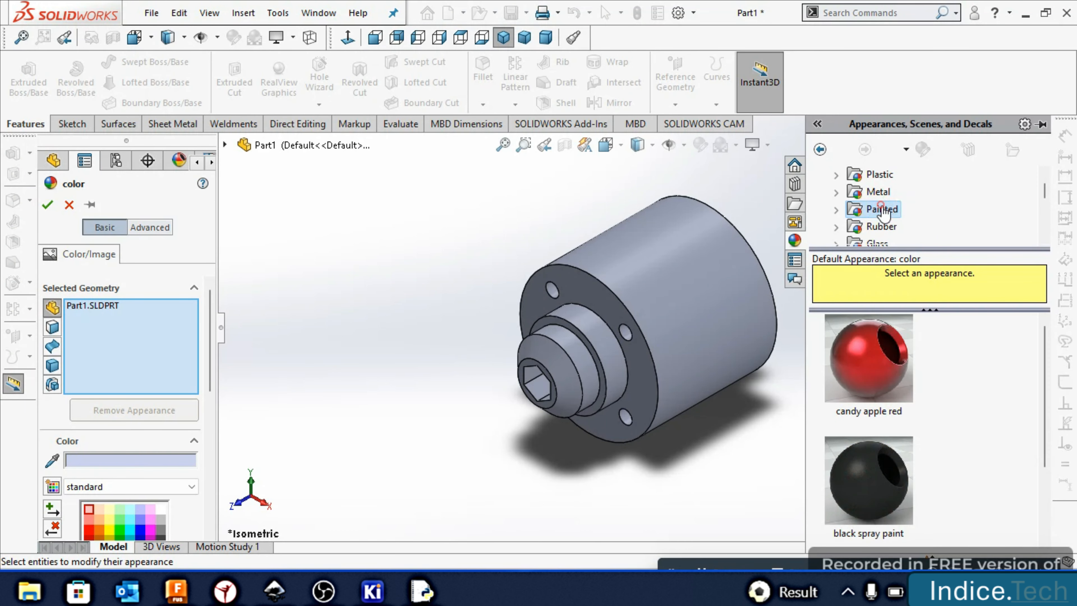
click(869, 356)
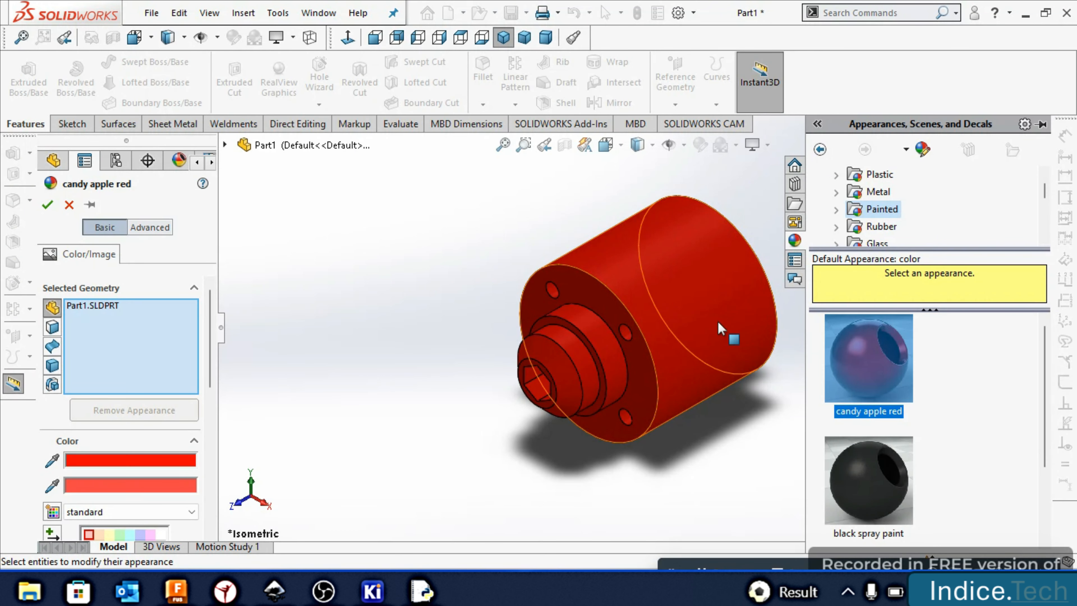
Change the second colour of the candy apple red appearance to the light red basic colour and accept the appearance
click(164, 486)
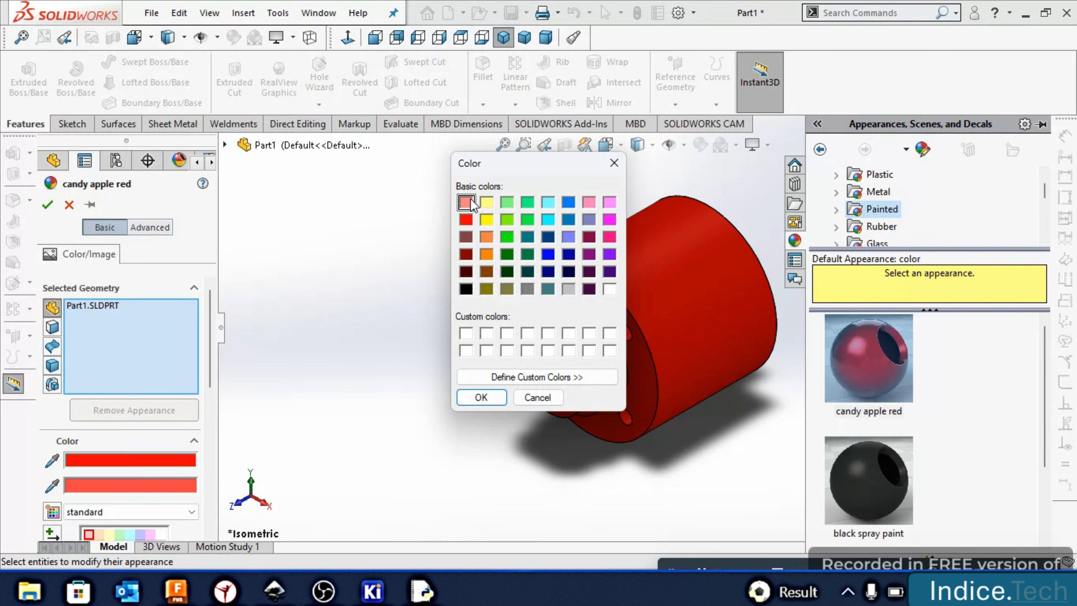
click(483, 397)
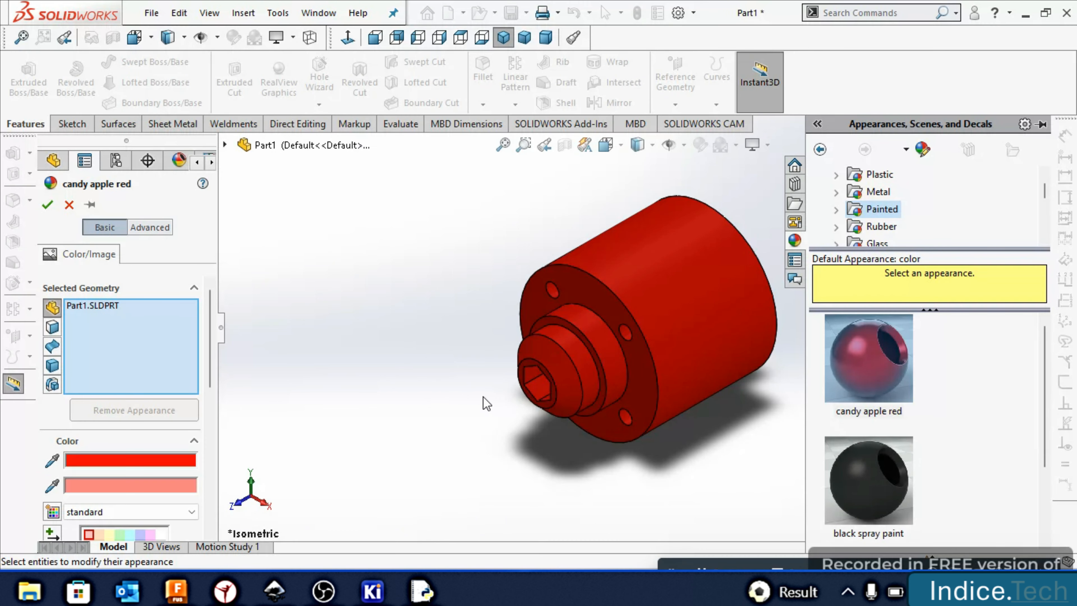
click(48, 204)
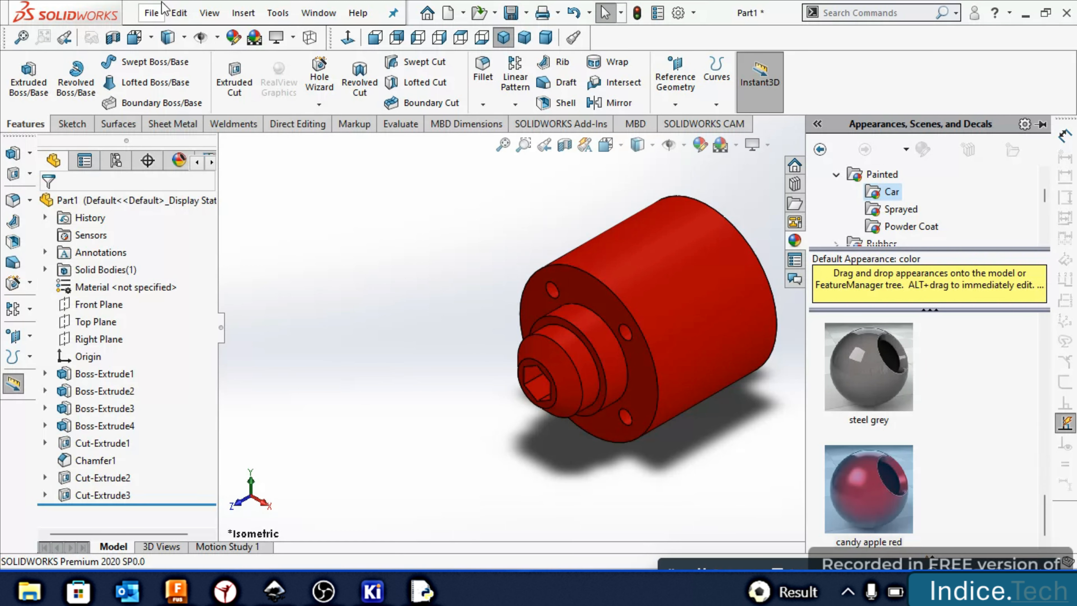
Save the red hub in the Documents folder as a SOLIDWORKS part named "mech wheel part 4"
click(152, 11)
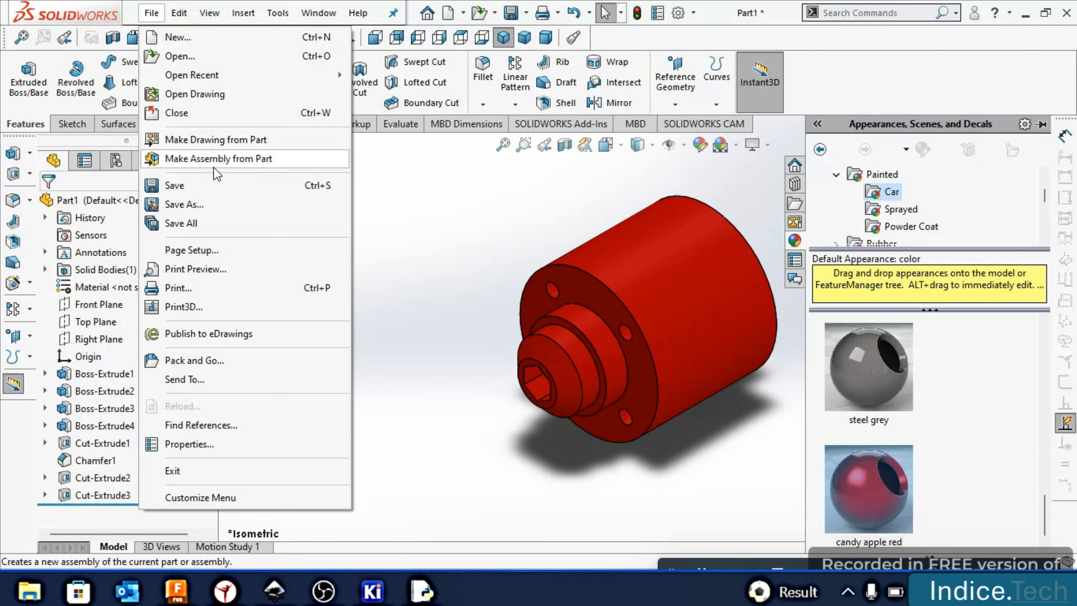
click(184, 205)
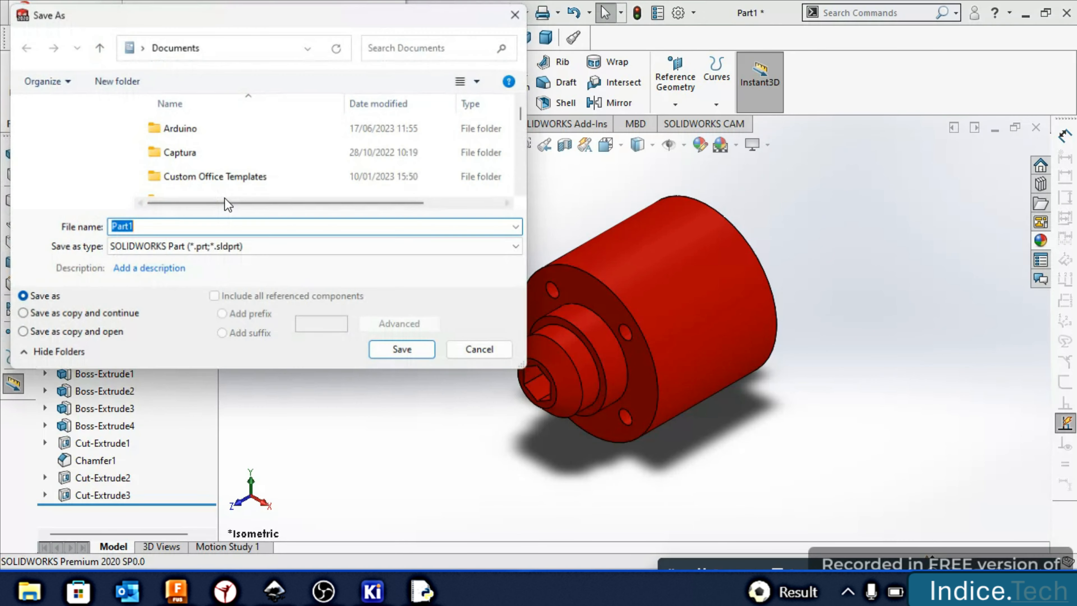
text(mech )
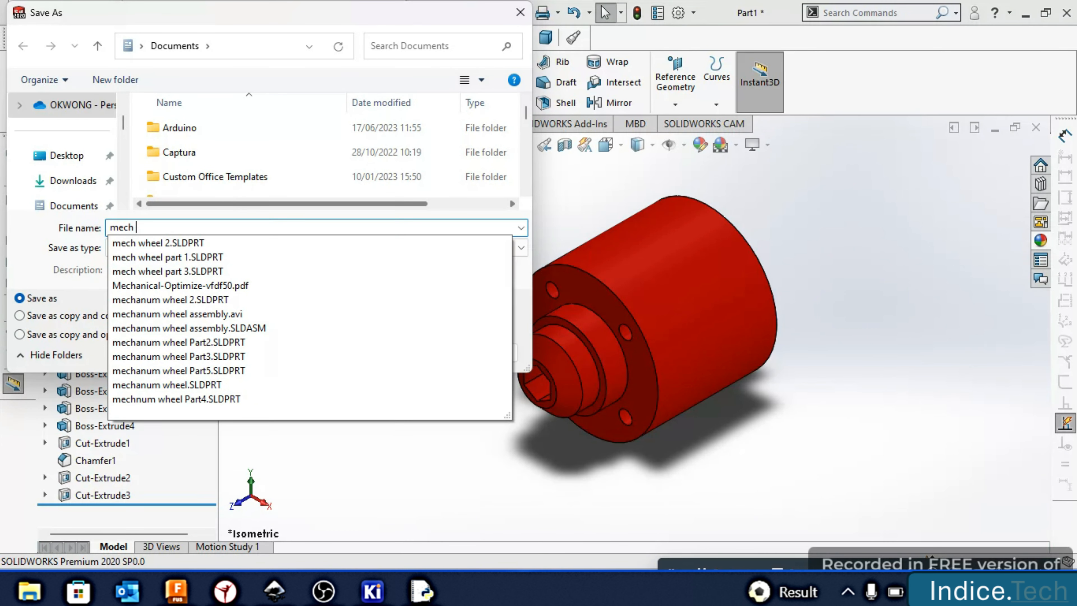
text(whee)
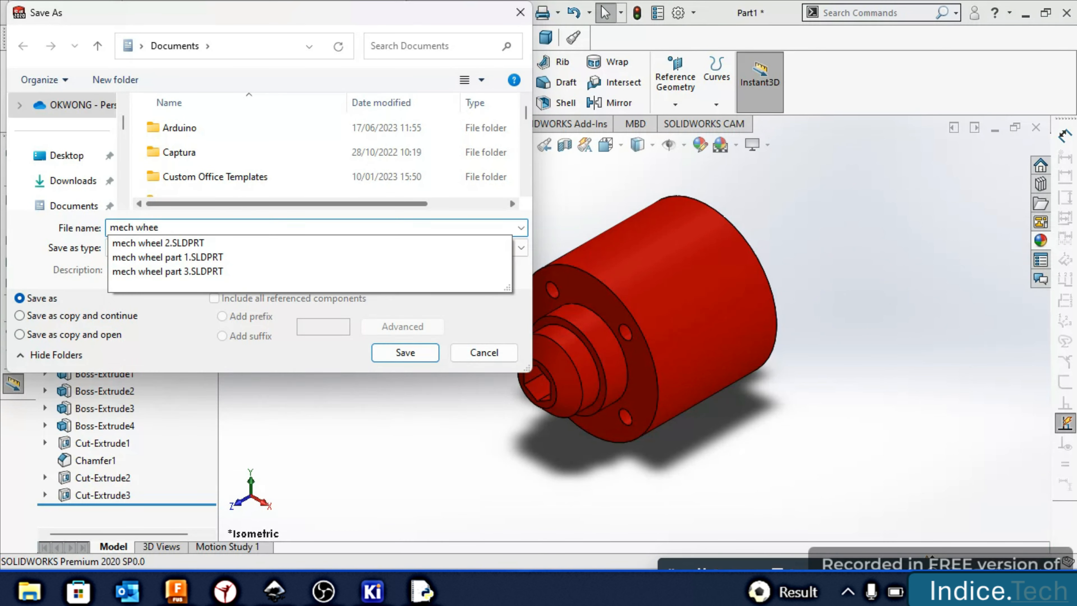
text(l ps)
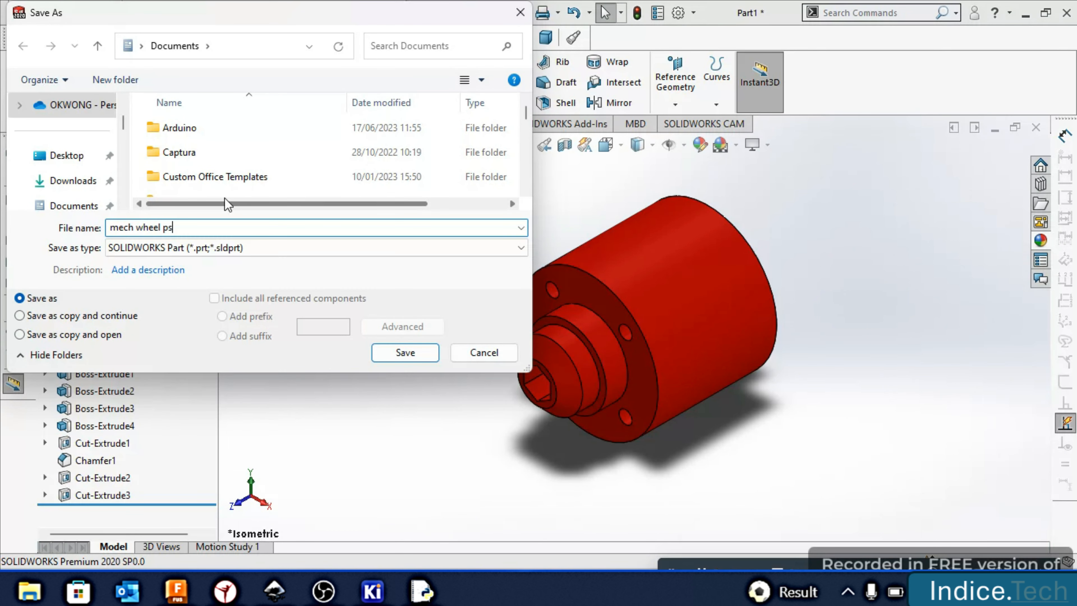
key(BackSpace)
text(art)
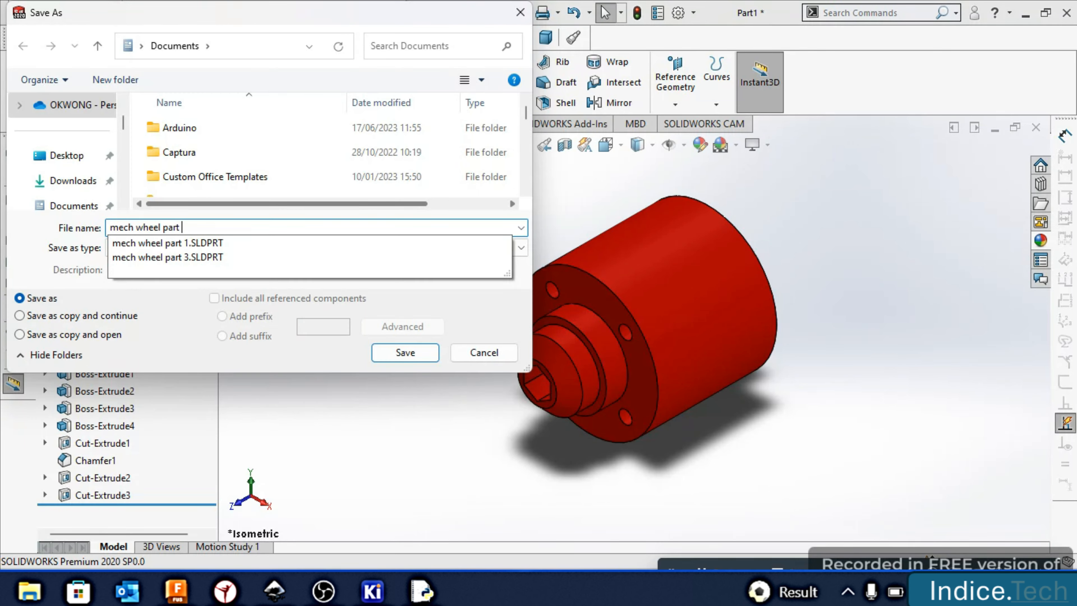
text( 3)
key(BackSpace)
text(4)
click(408, 352)
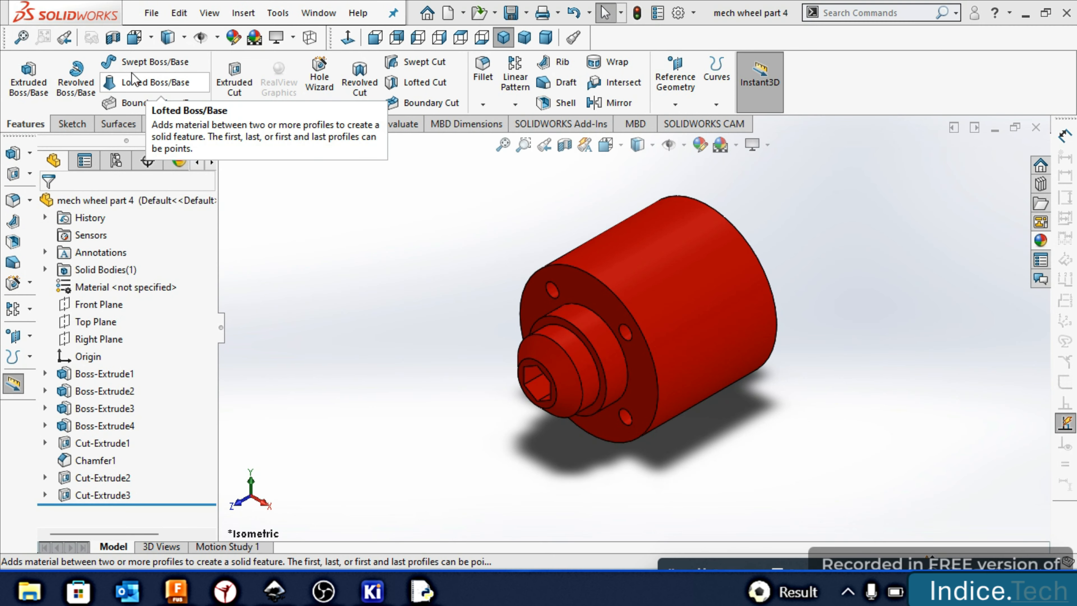
Create a new document from the Part template
click(151, 14)
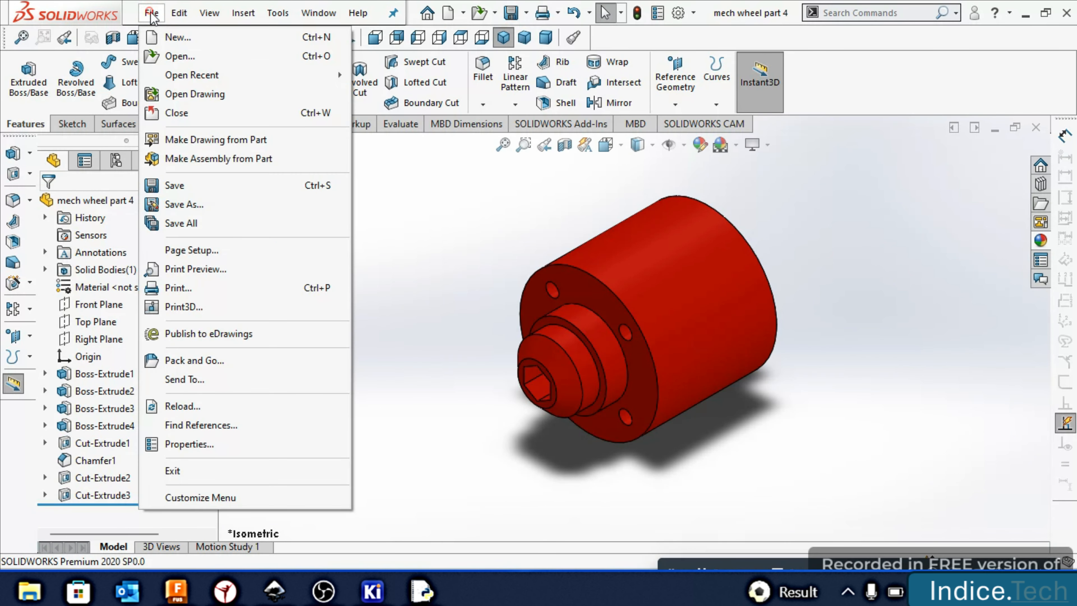
click(166, 37)
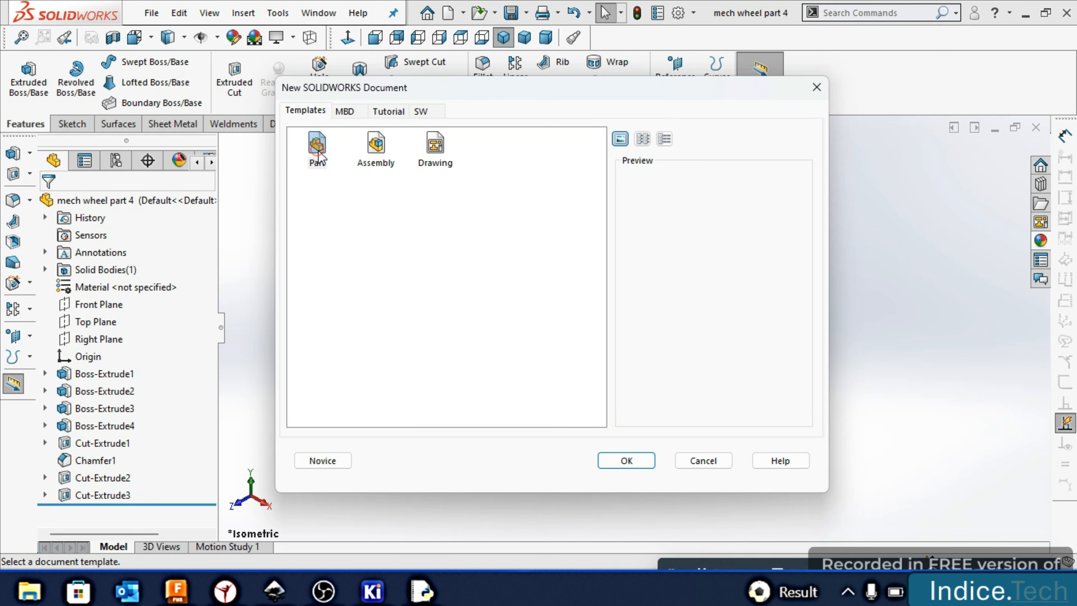
click(629, 457)
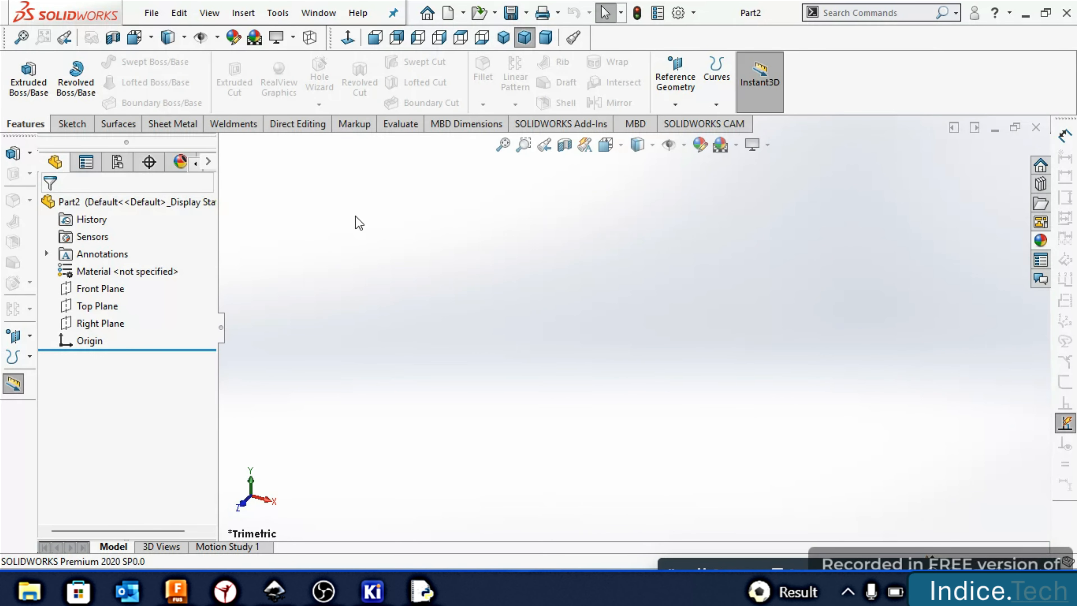
Sketch a hexagon about 47 mm across flats on the Front Plane, centred on the origin with a vertex pointing straight down
click(125, 292)
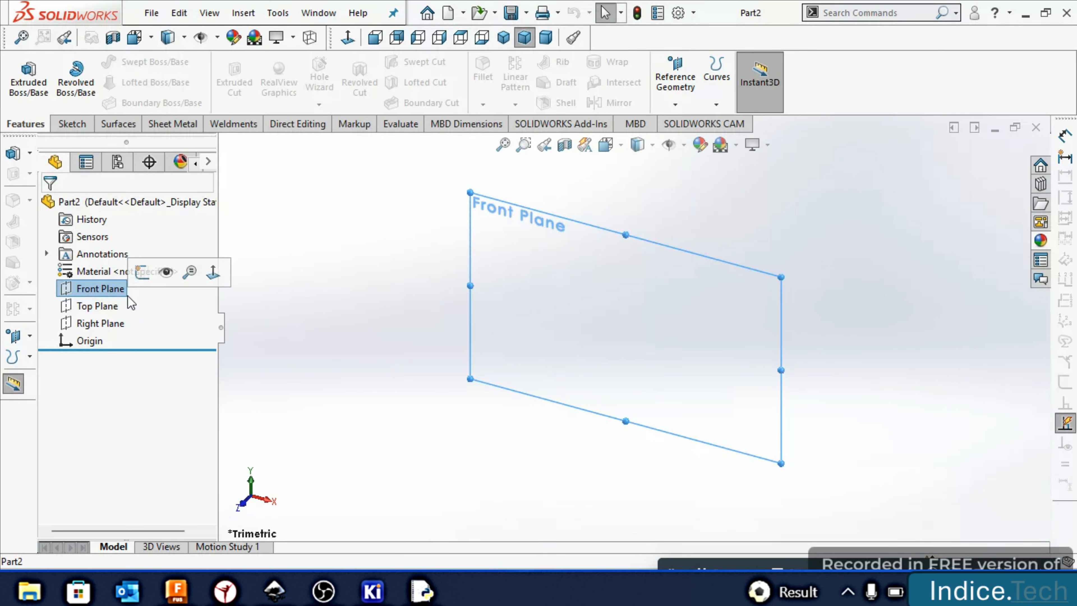
click(141, 275)
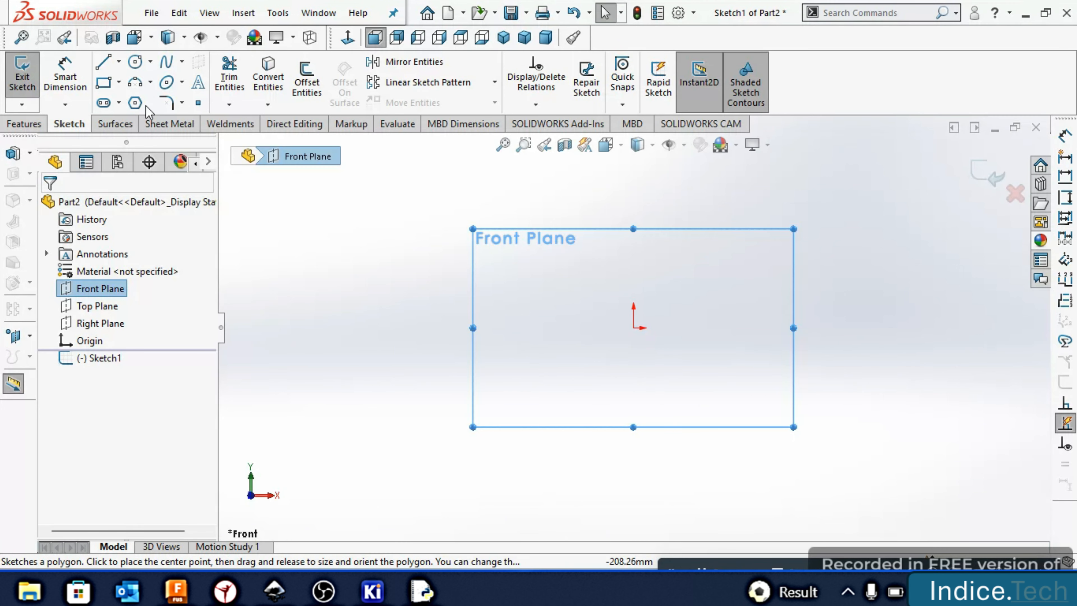
click(135, 103)
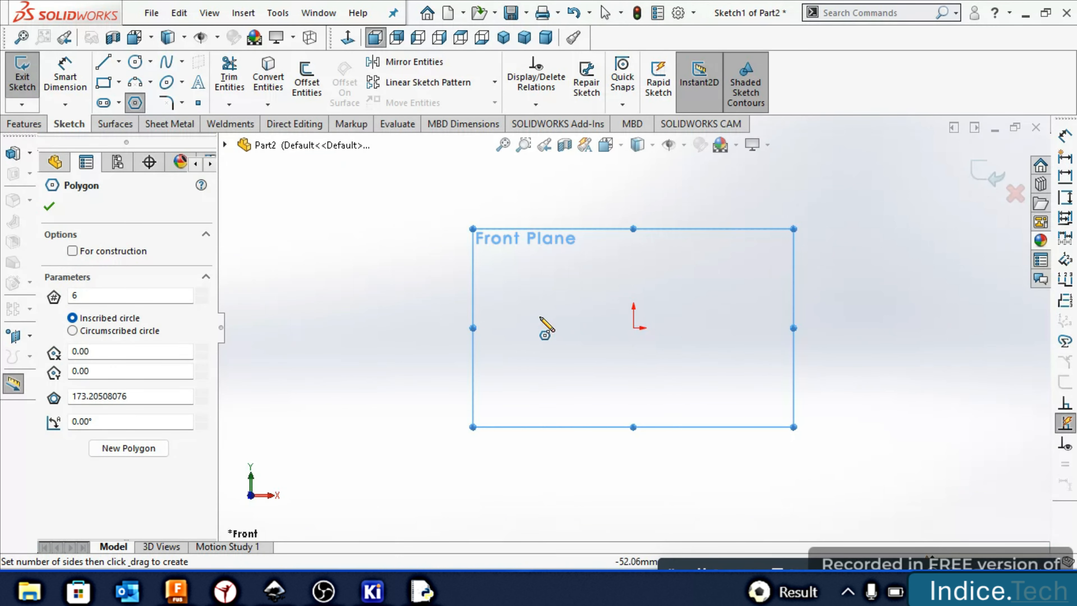
click(633, 327)
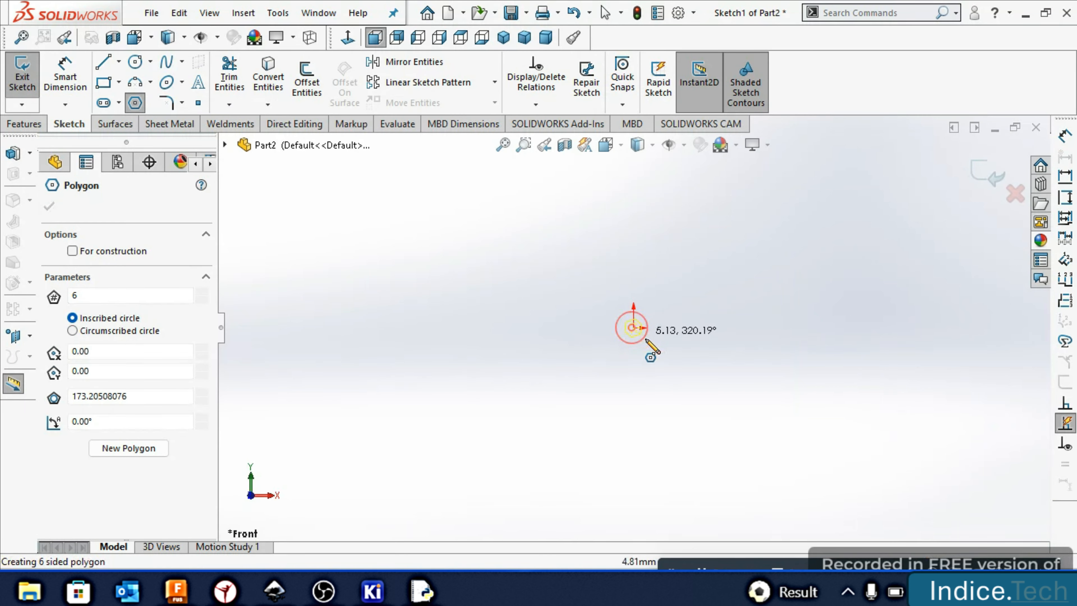
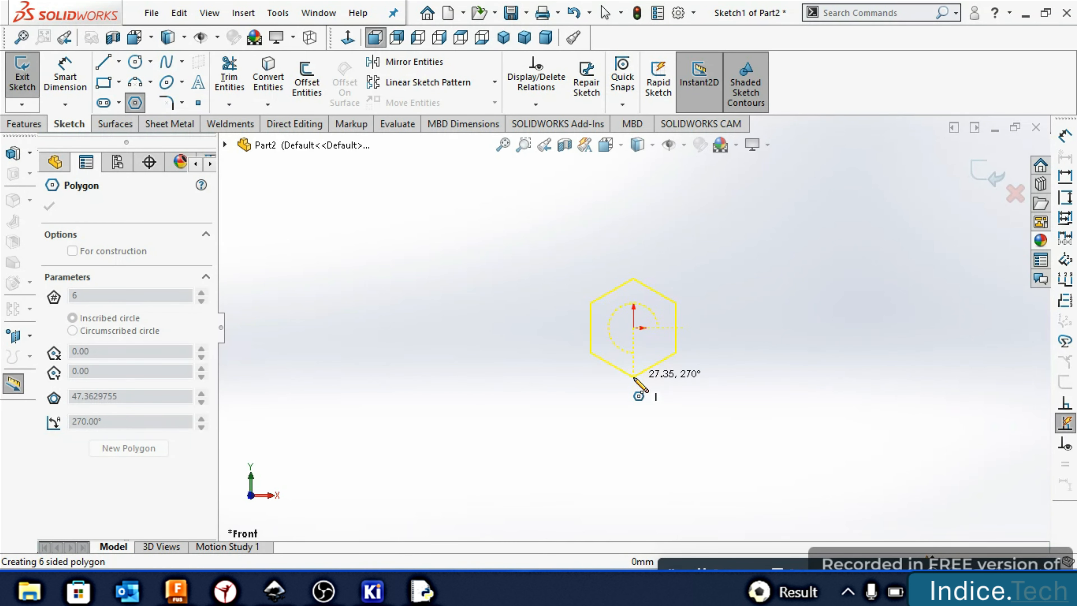
click(634, 376)
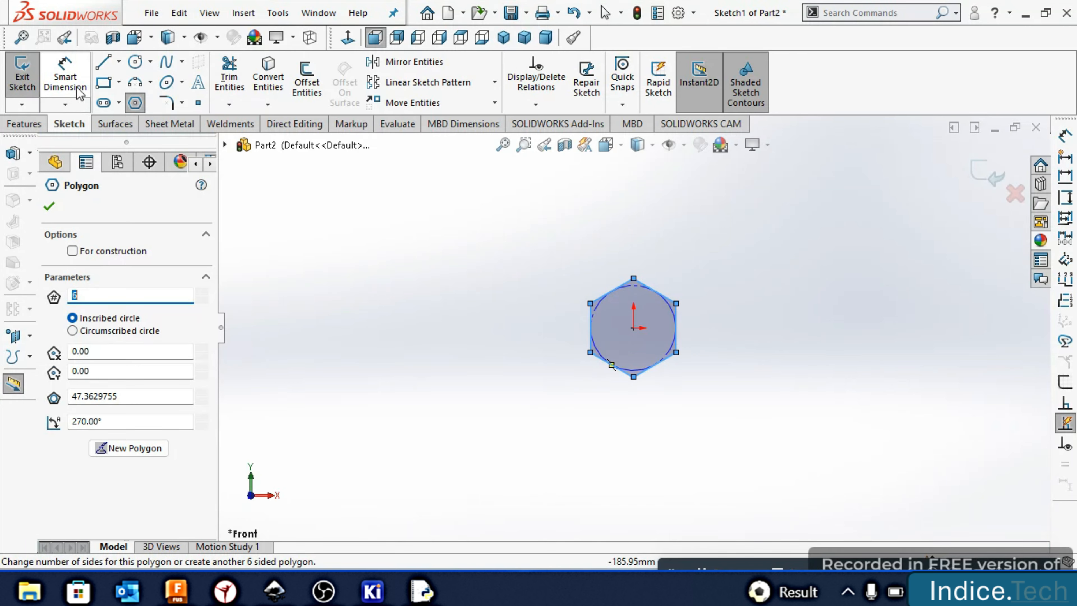
Dimension the inscribed circle of the new part's hexagon to a diameter of 6.2 mm
click(65, 75)
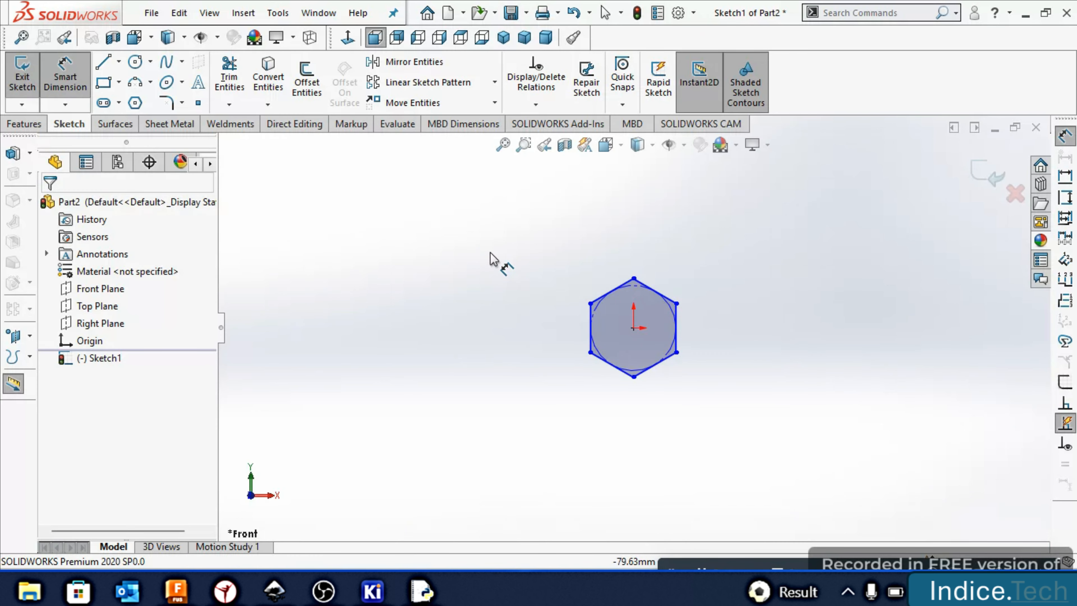
click(670, 311)
click(733, 309)
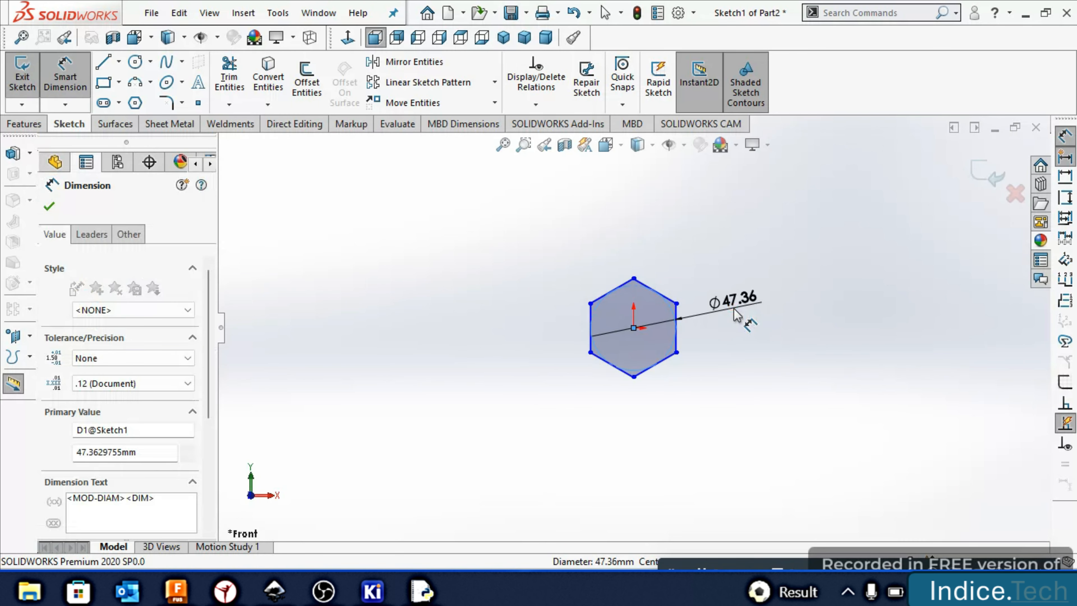
text(6.2)
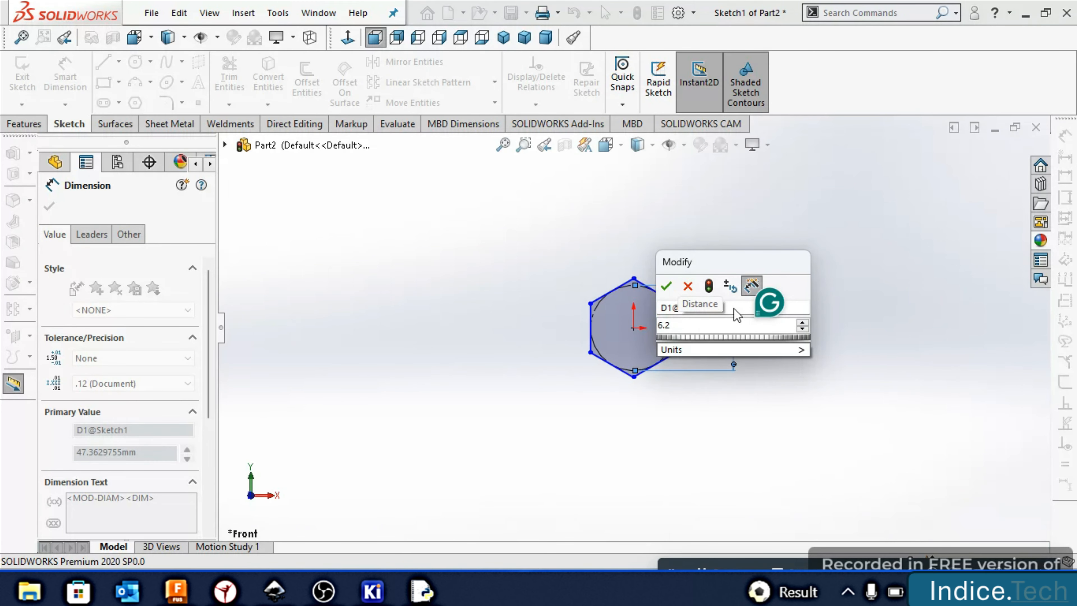
key(Return)
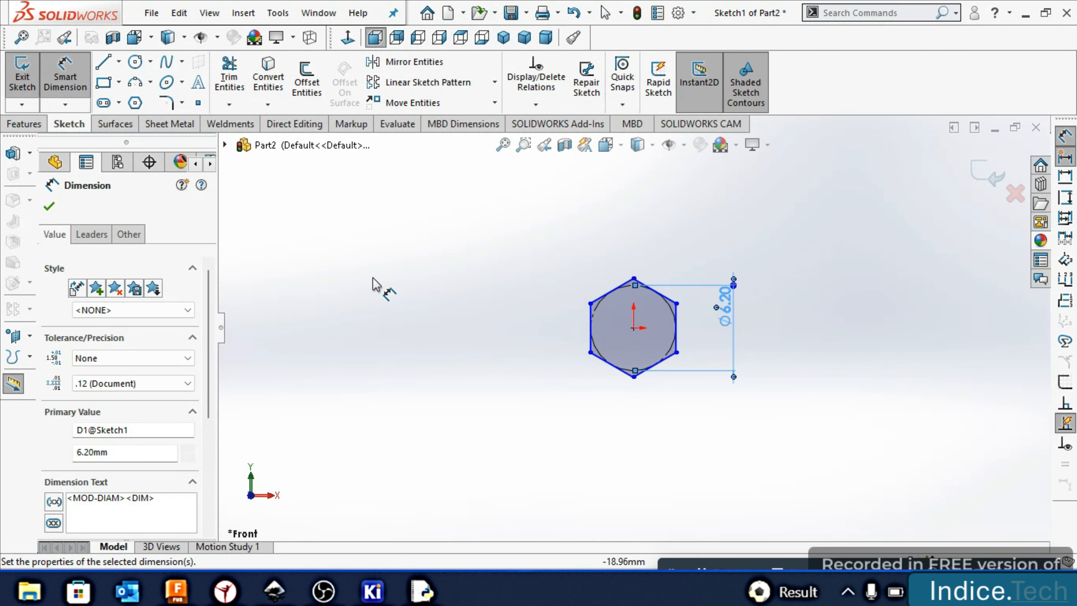
Extrude the 6.2 mm hexagon sketch to a blind depth of 14 mm
click(57, 209)
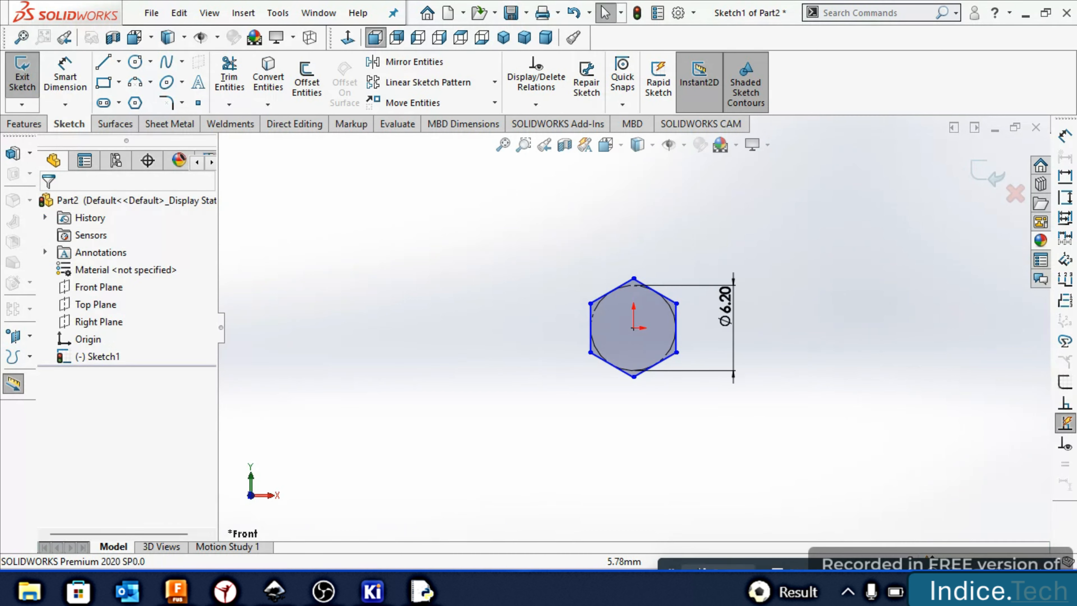
click(41, 121)
click(24, 85)
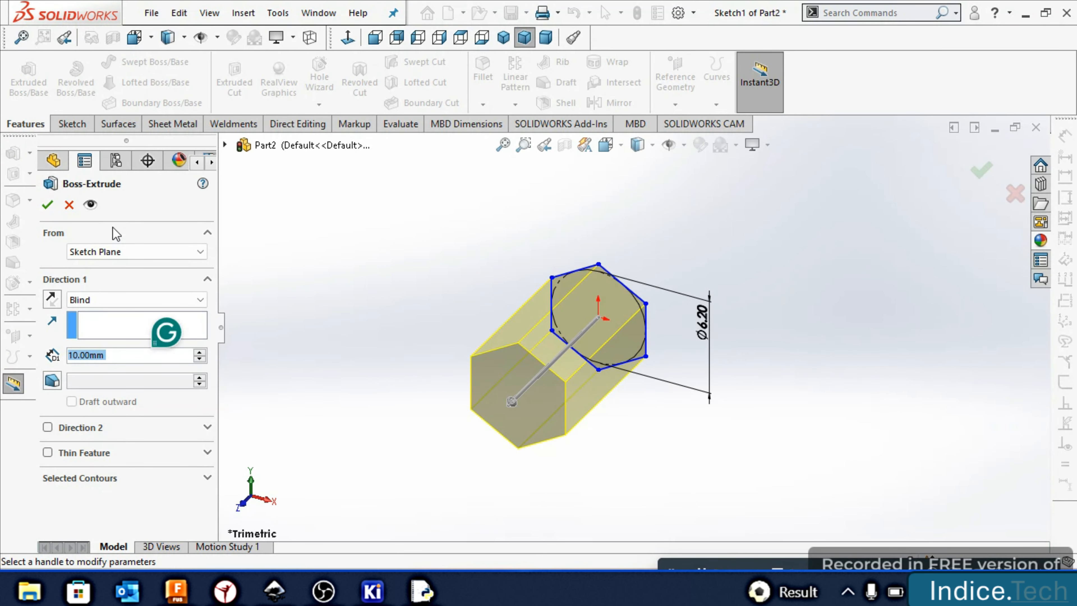
text(4)
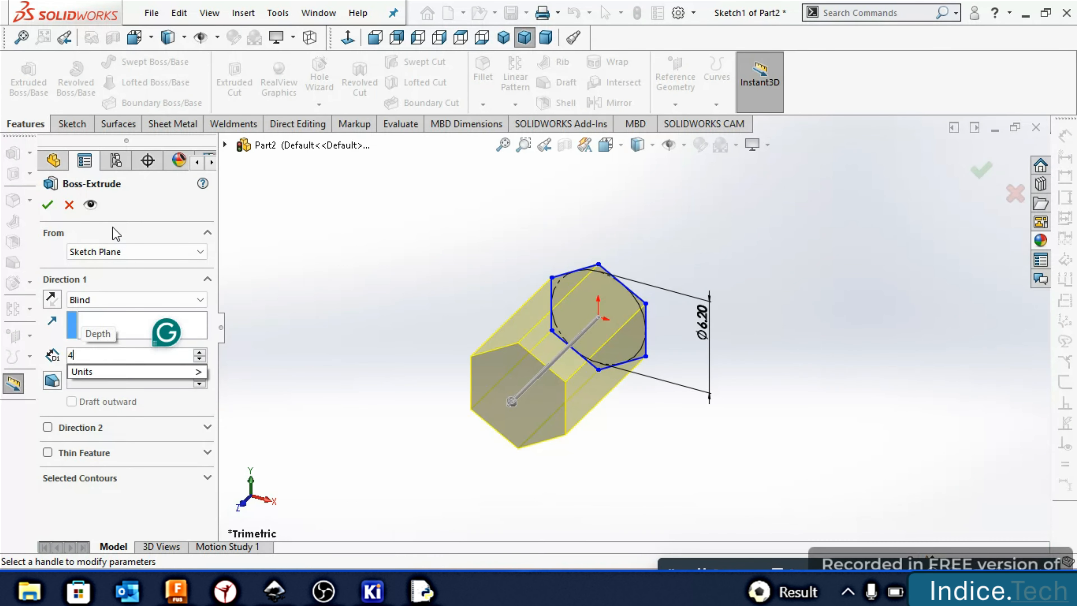
key(BackSpace)
text(14)
key(Return)
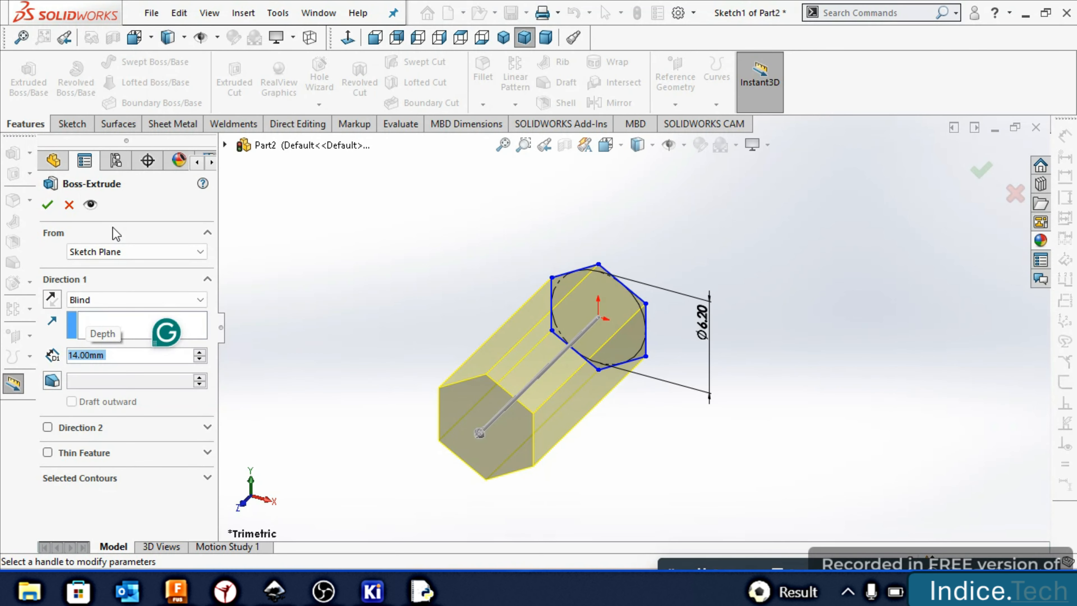
click(48, 204)
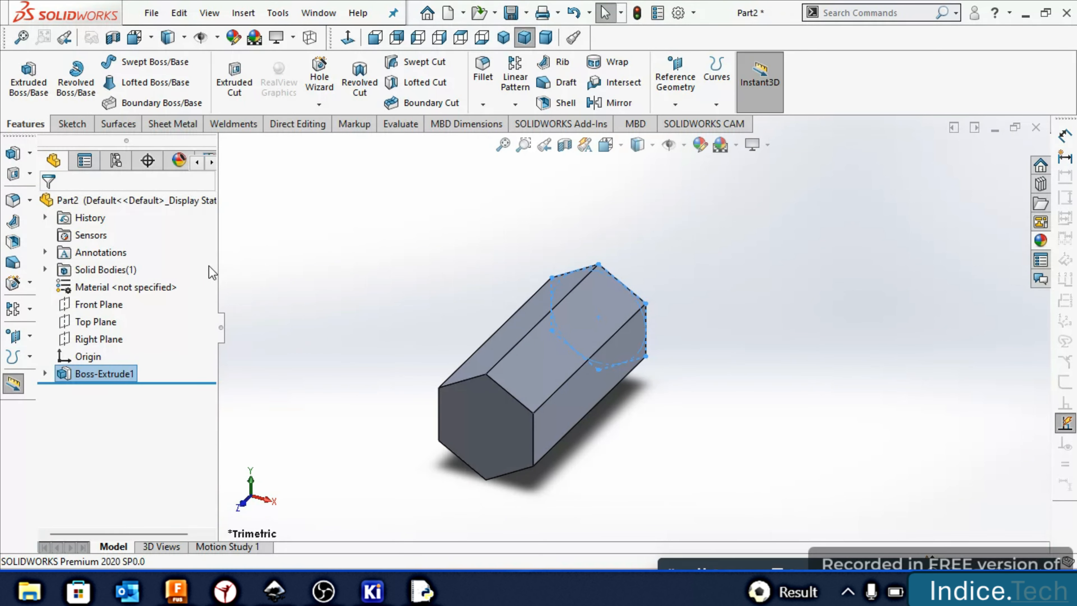
Sketch a circle about 12 mm in diameter on the hexagonal prism's front end face, centred on the origin
click(469, 408)
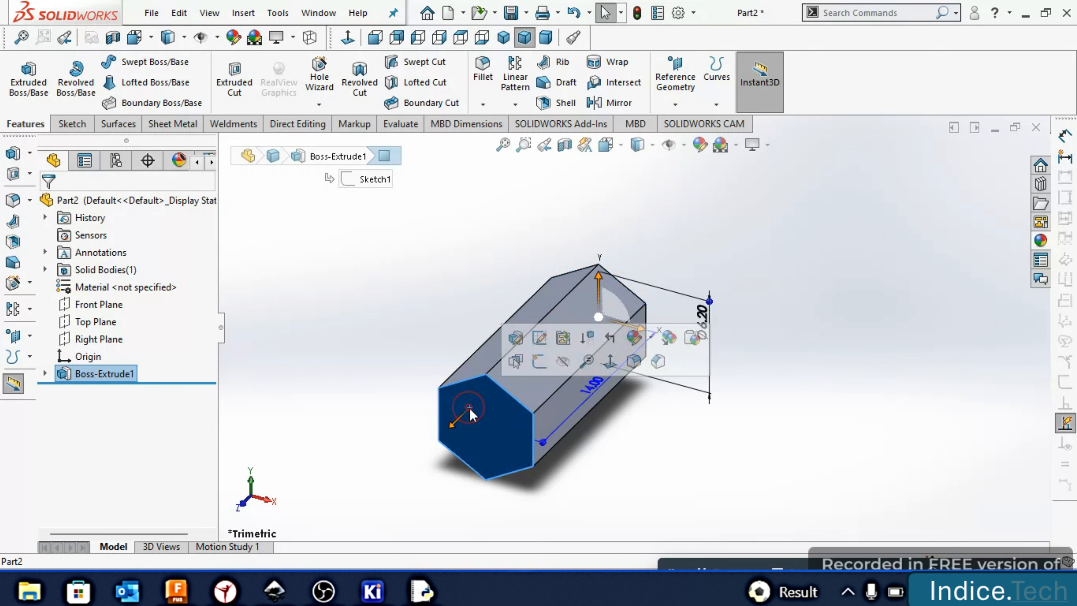
click(539, 360)
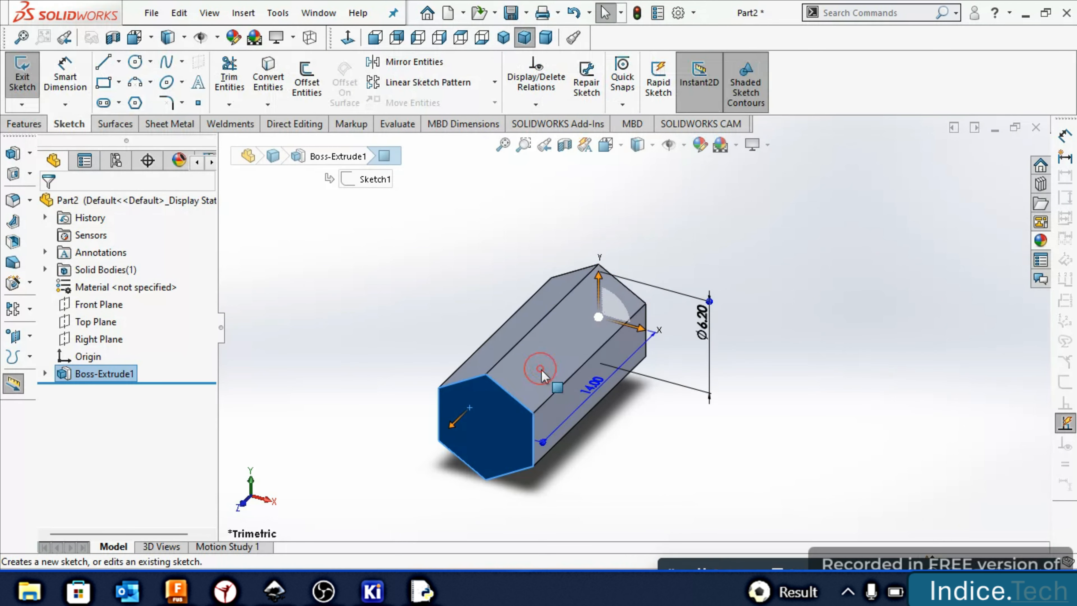
click(135, 62)
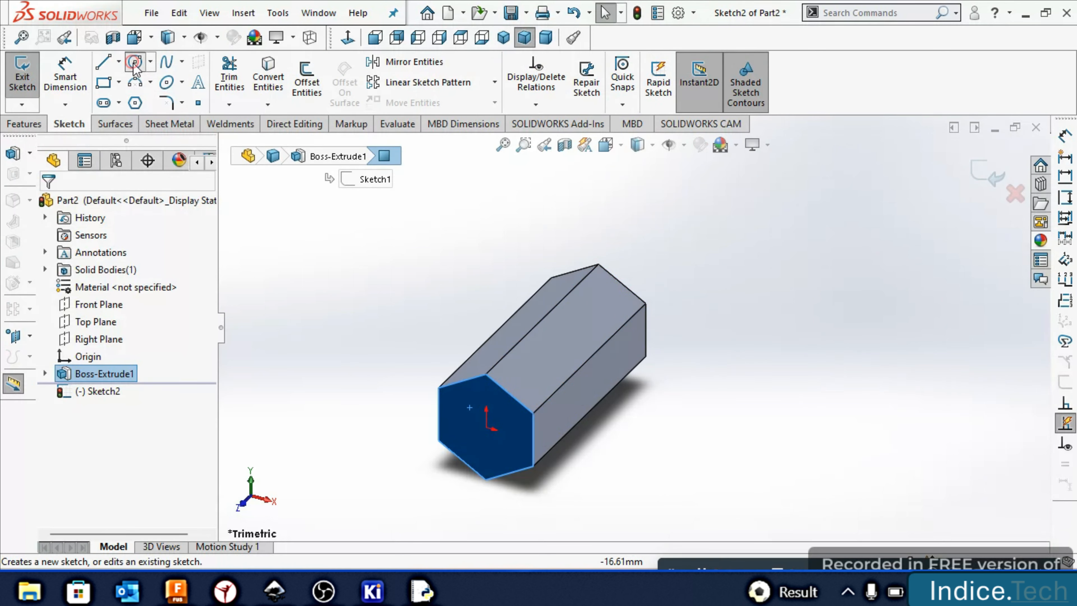
click(486, 428)
click(574, 480)
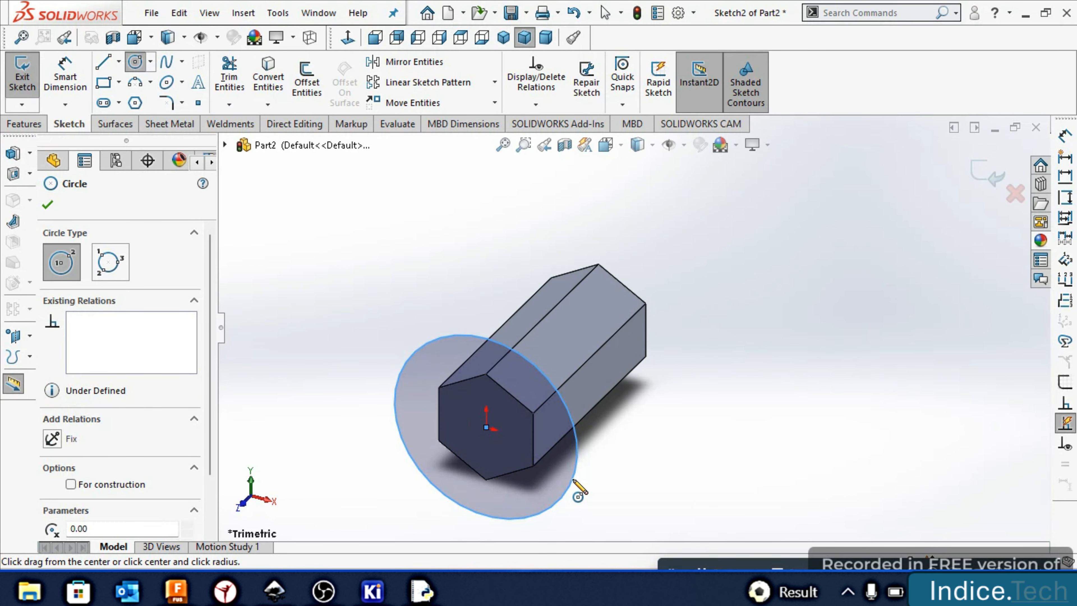
key(Escape)
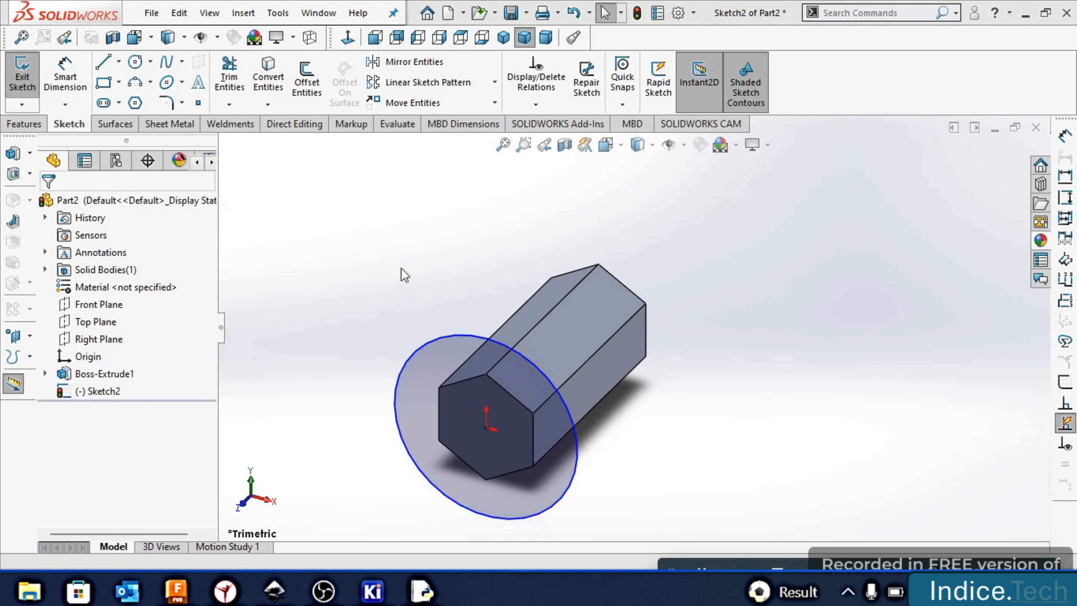
Dimension the circle on the hexagonal prism's end face to a diameter of 8.5 mm
click(64, 72)
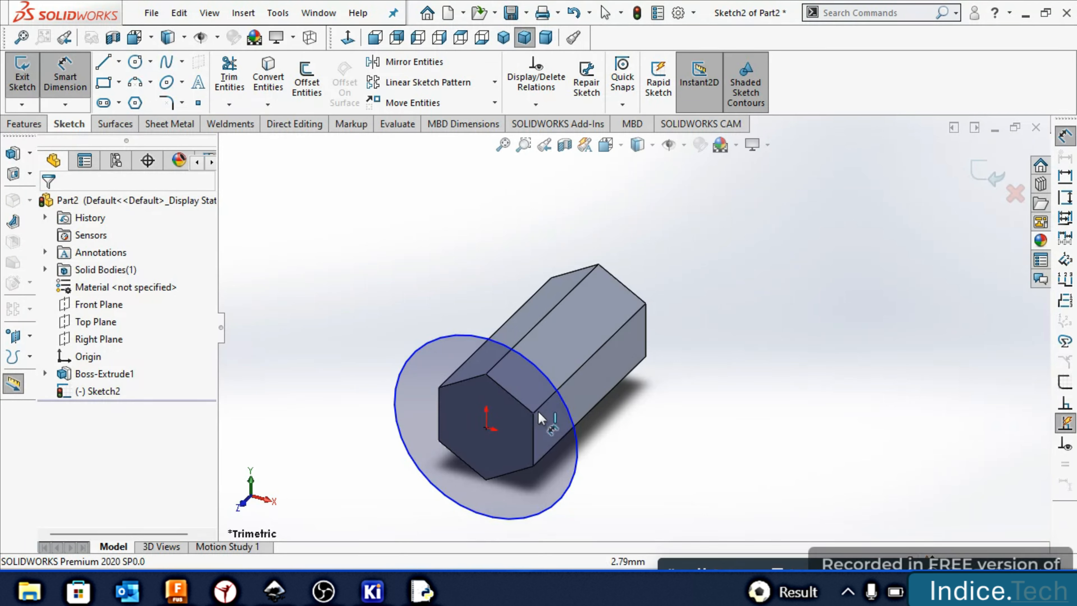
click(575, 432)
click(659, 454)
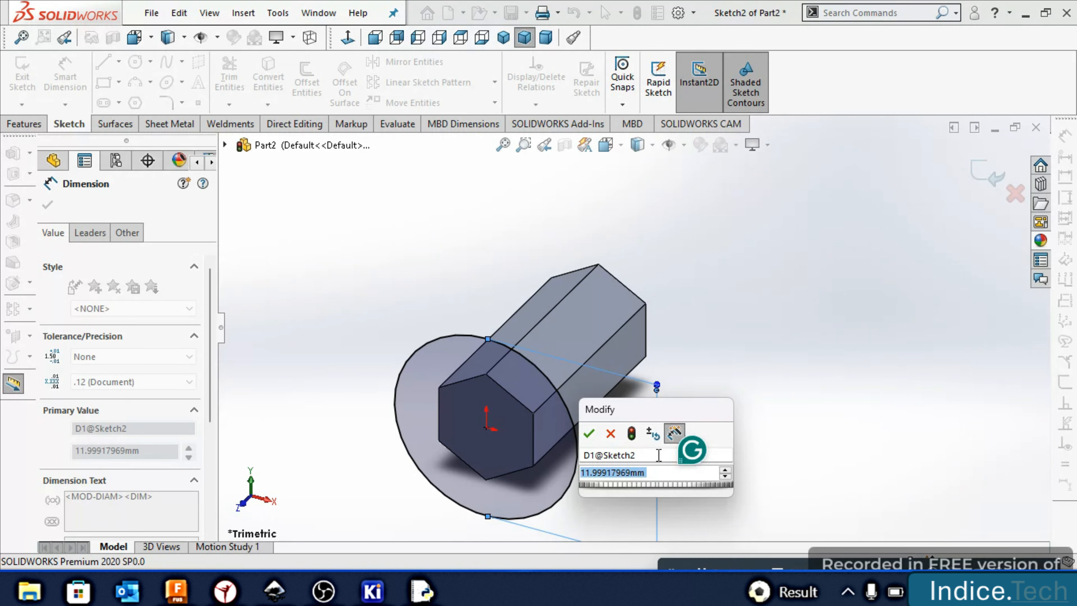
text(12)
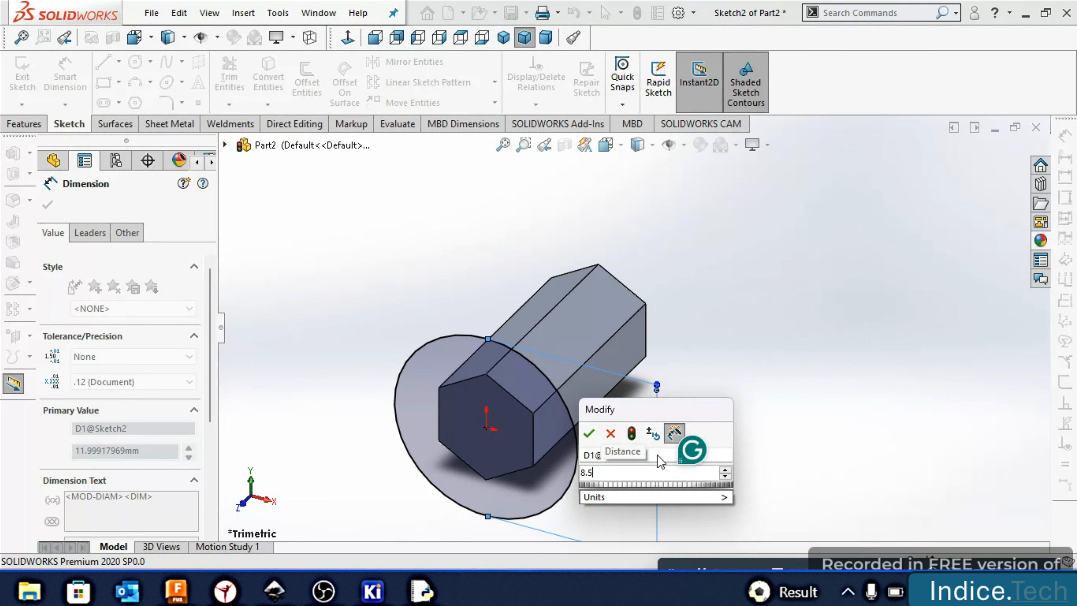
key(Return)
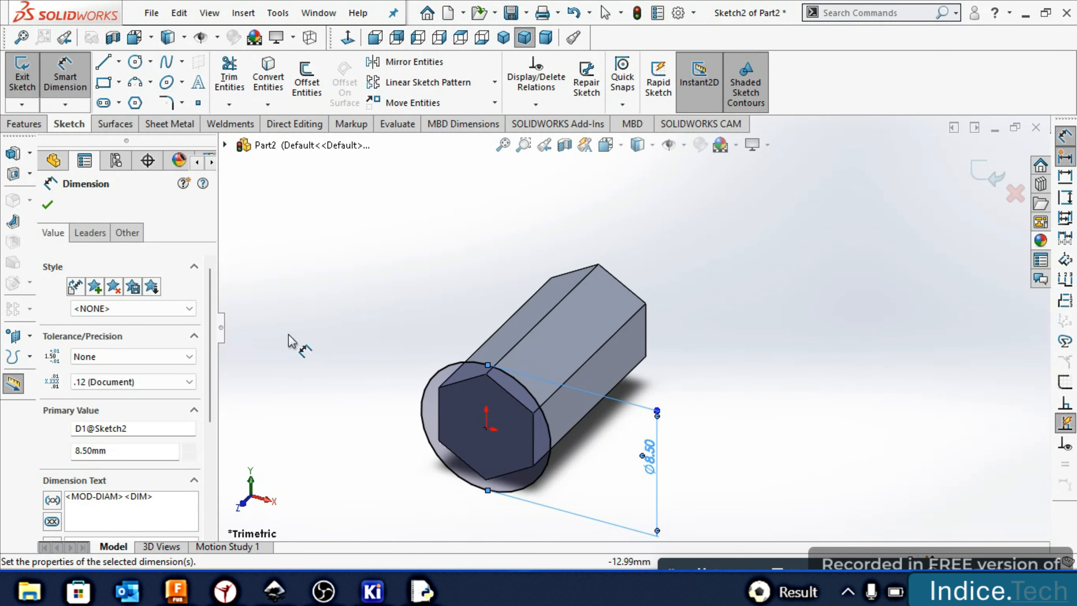
Extrude the 8.5 mm circle 9 mm outward from the hexagonal prism, merged with the existing body
click(40, 127)
click(38, 90)
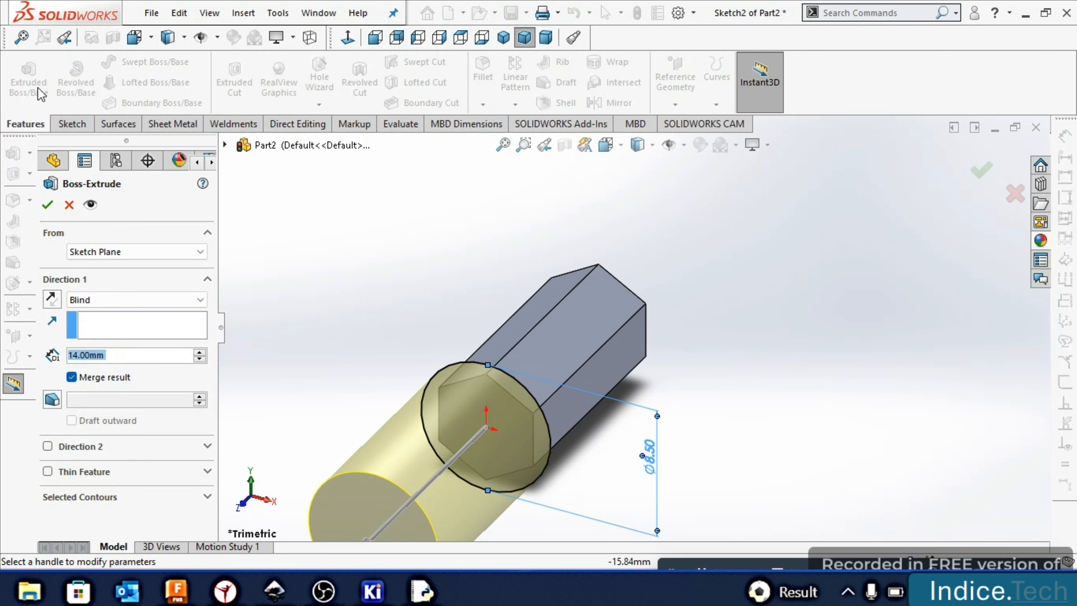
text(9)
key(Return)
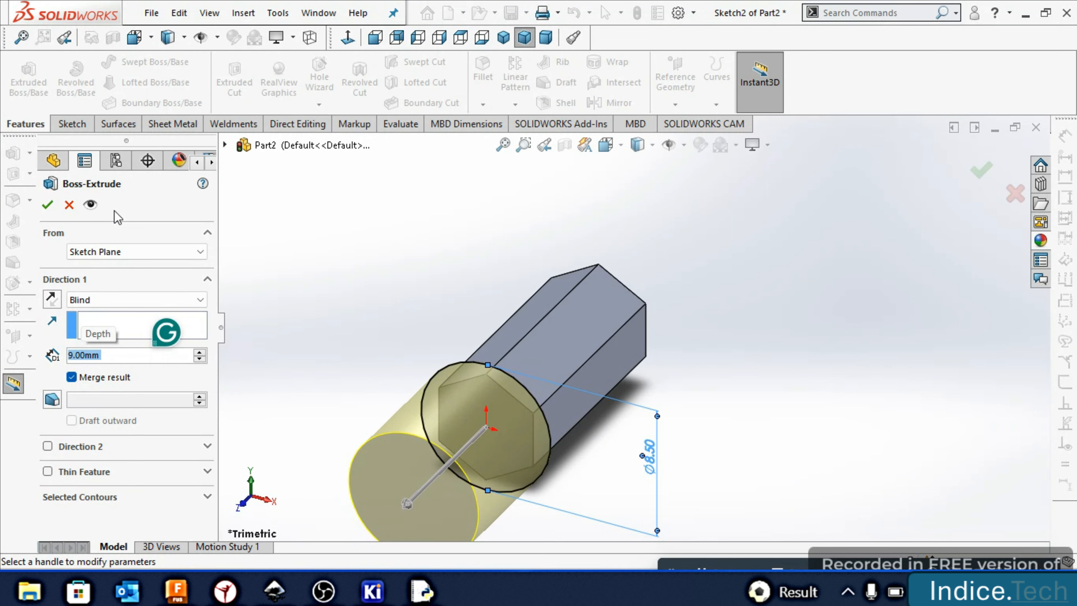
click(47, 204)
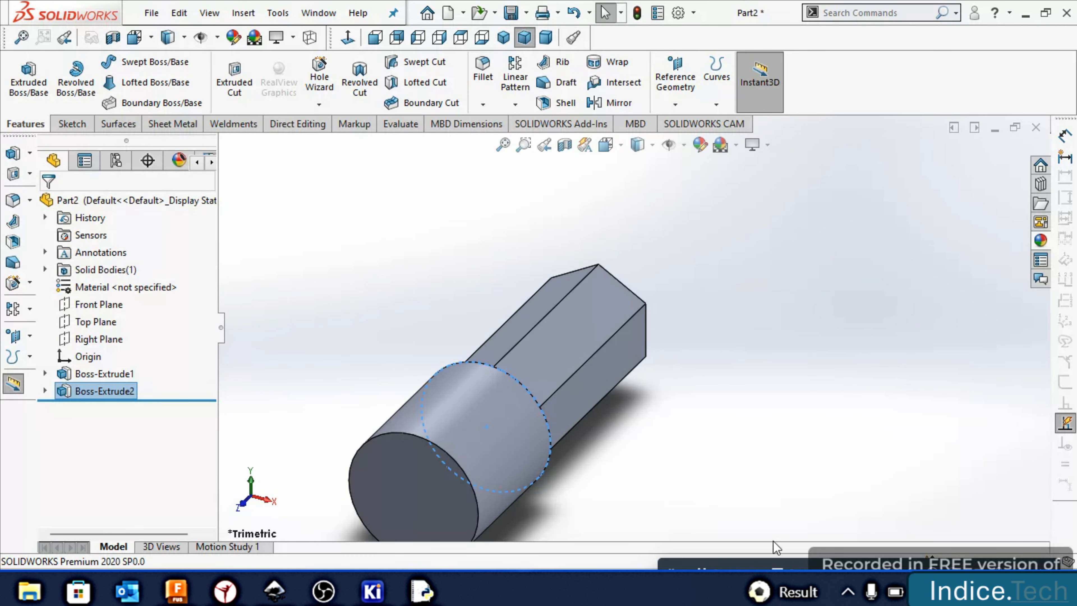
Sketch a circle about 5.35 mm in diameter on the cylinder's front end face, centred on the origin
click(384, 489)
click(454, 441)
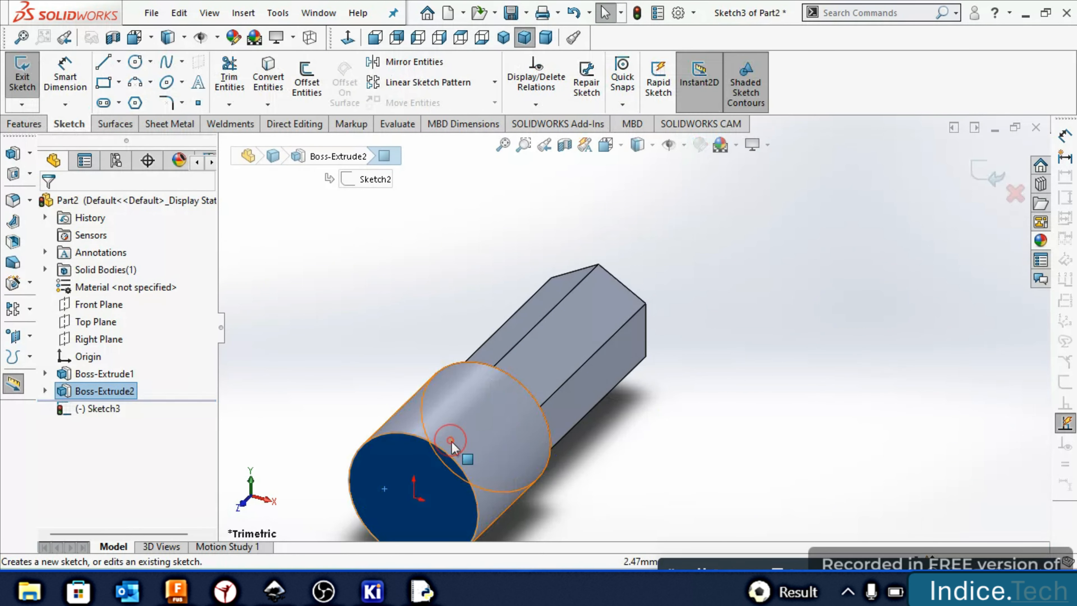
right_click(453, 493)
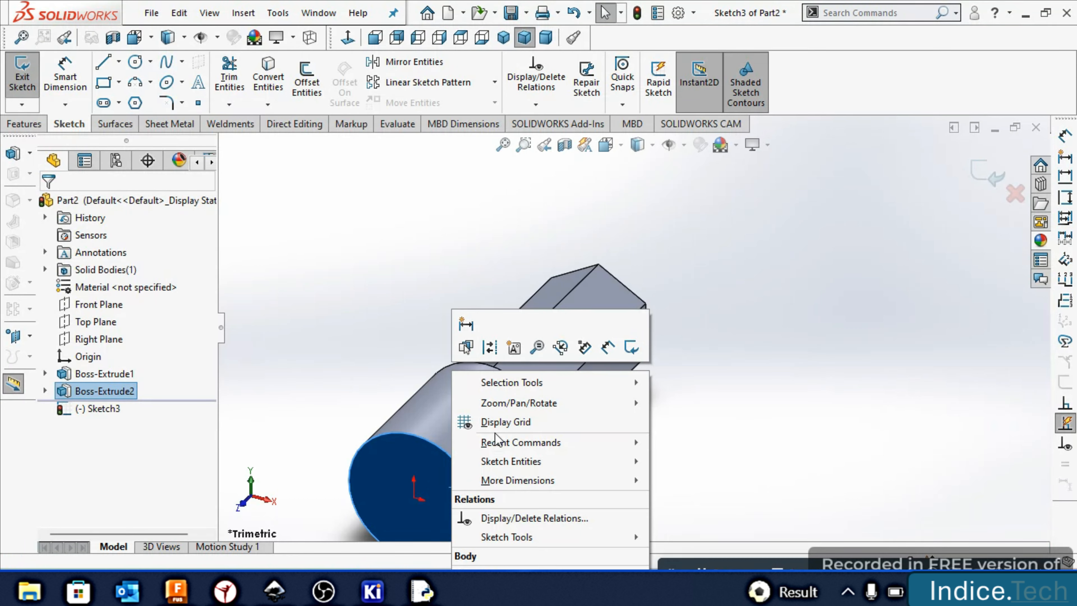
click(399, 474)
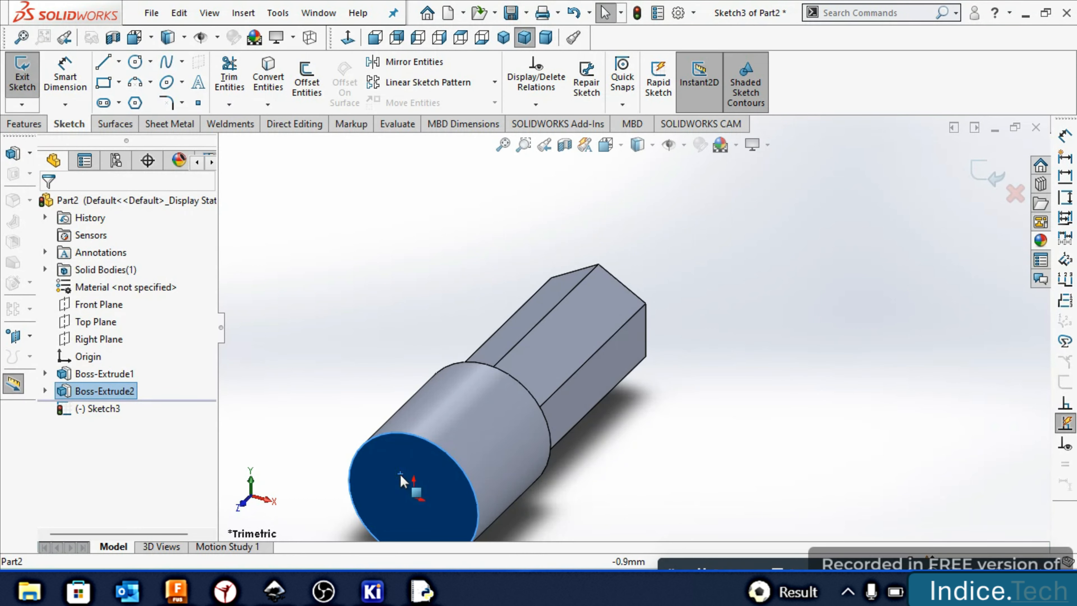
click(135, 64)
click(414, 497)
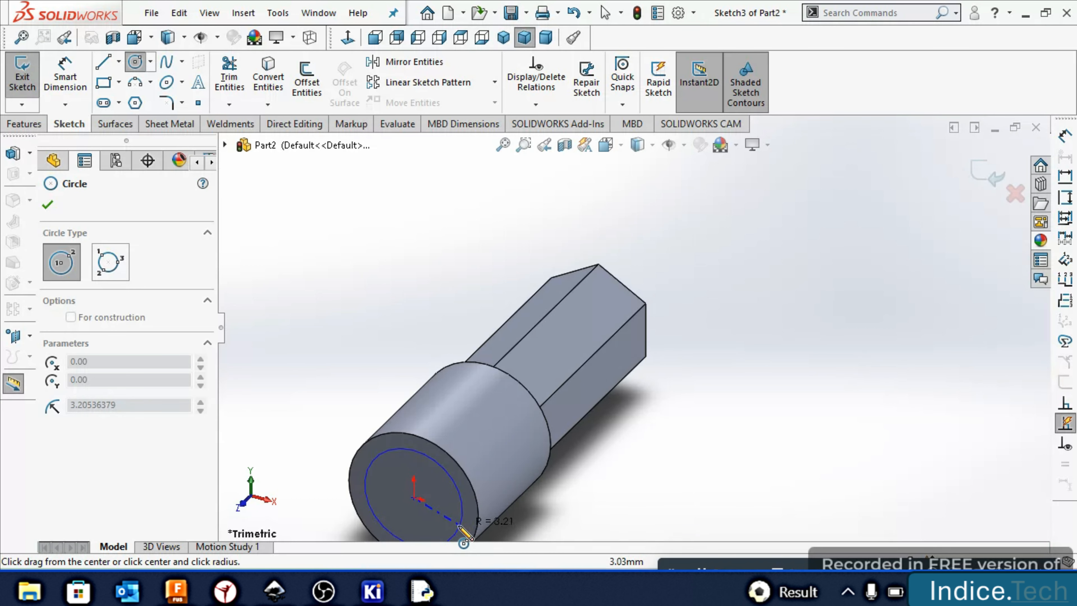
click(443, 528)
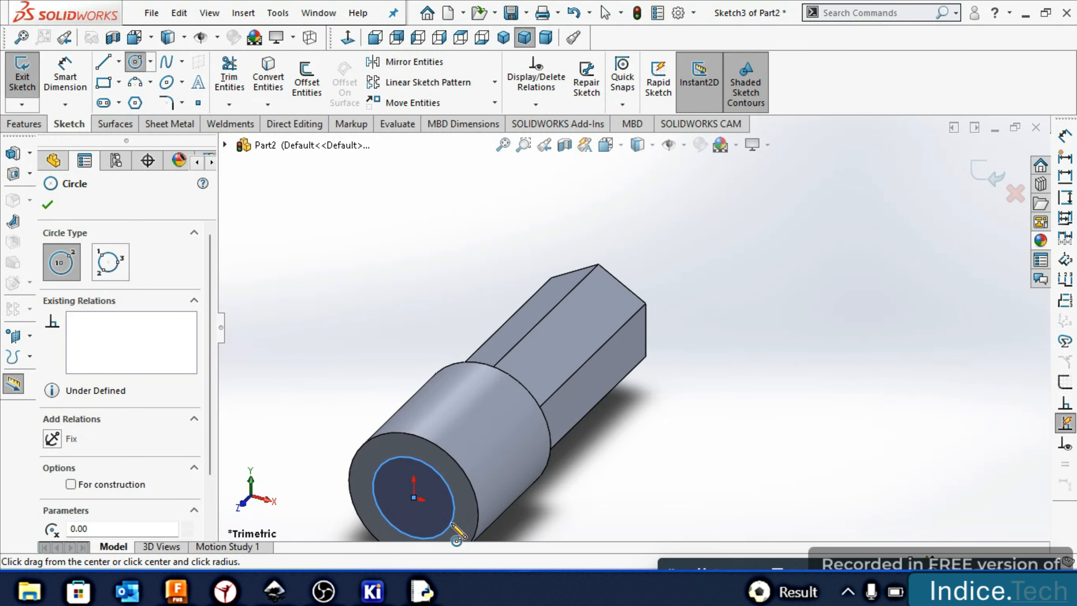
Dimension the inner circle on the cylinder's end face to a diameter of 5.6 mm
click(65, 83)
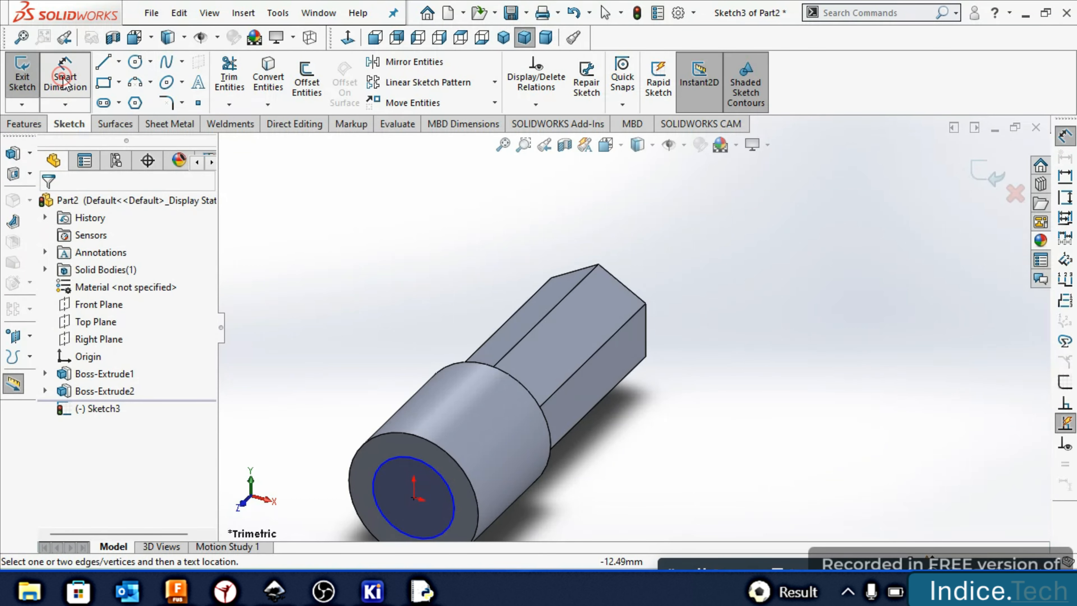
click(447, 484)
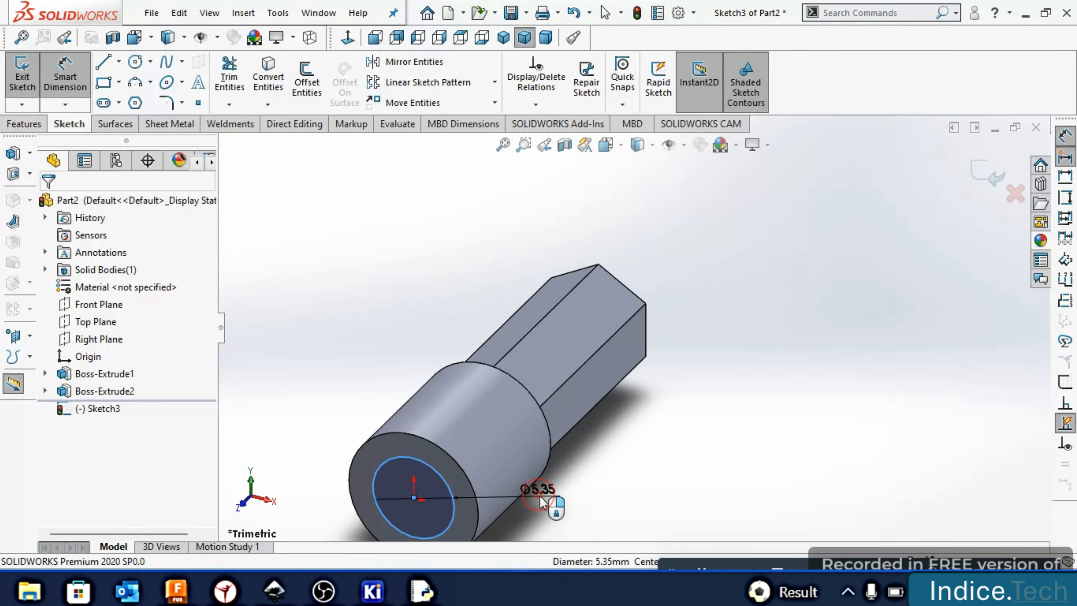
click(543, 501)
text(5.6)
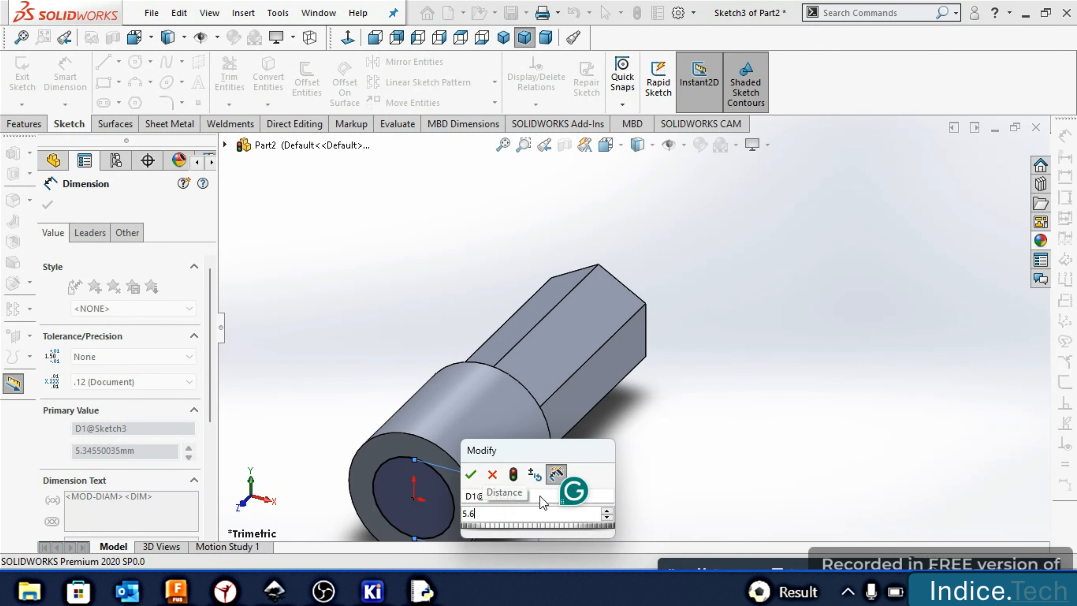
key(Return)
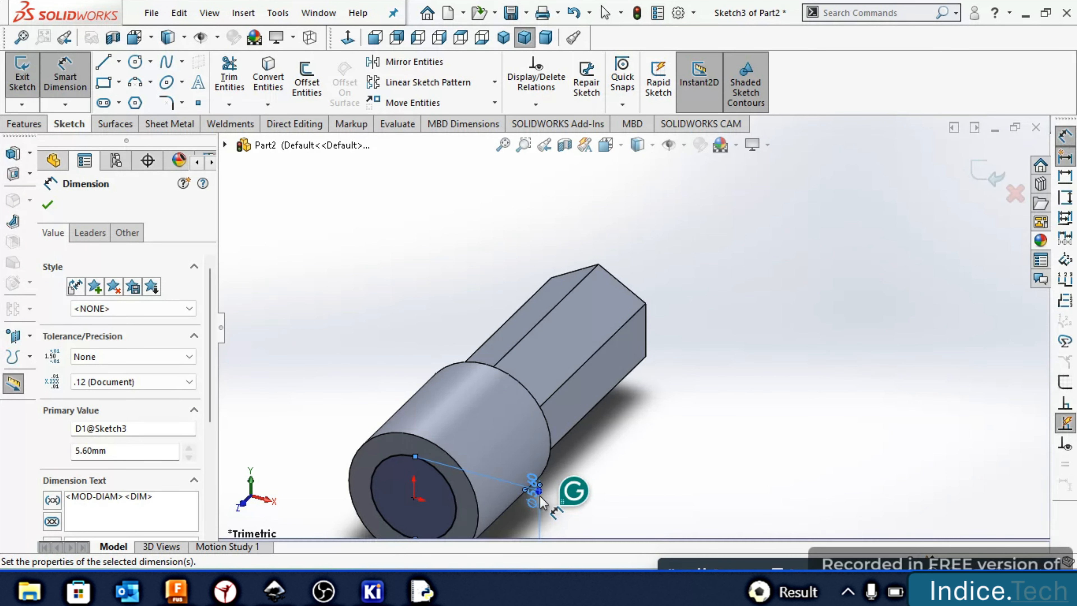
click(47, 205)
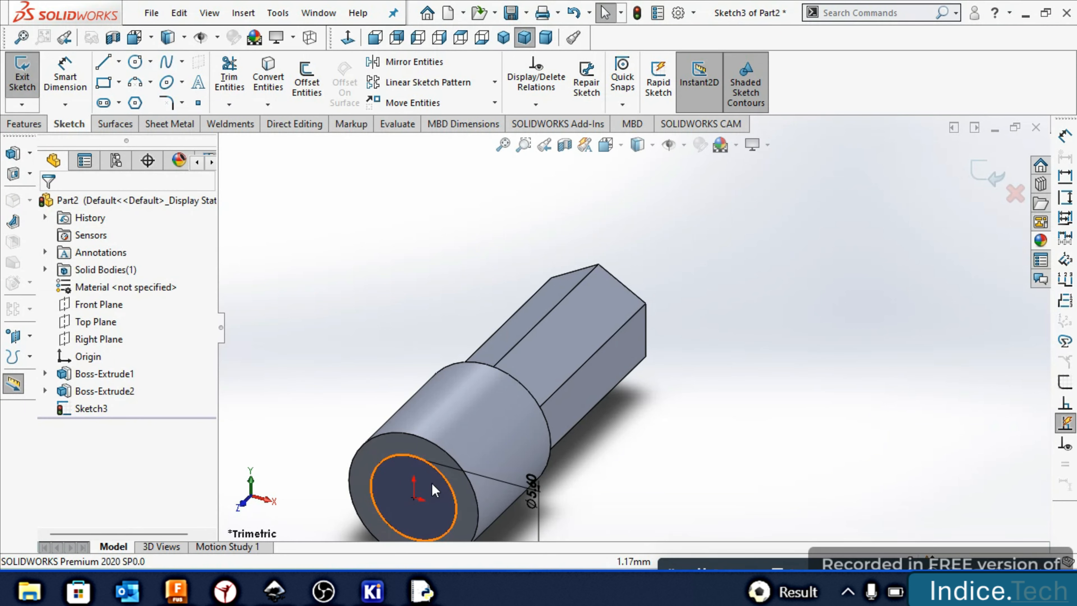
Orient the view normal to the cylinder's front end face
click(458, 490)
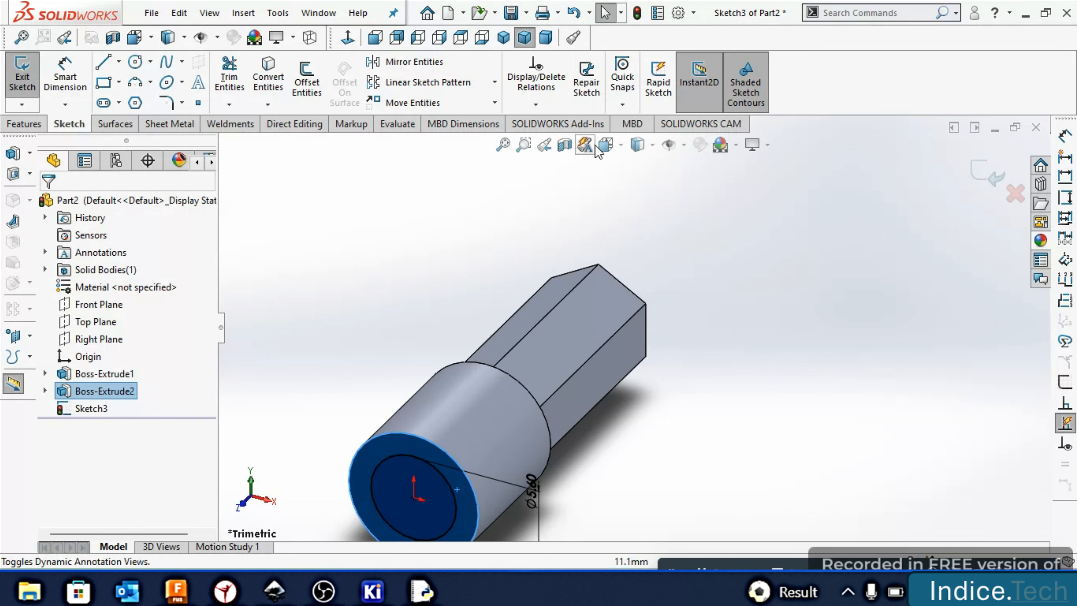
click(615, 149)
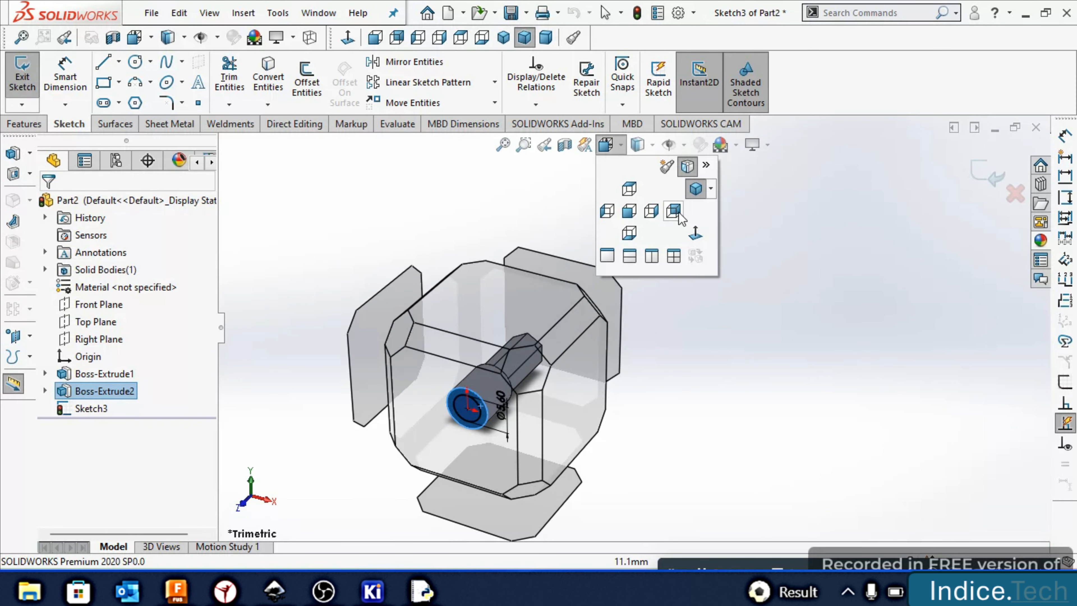
click(695, 233)
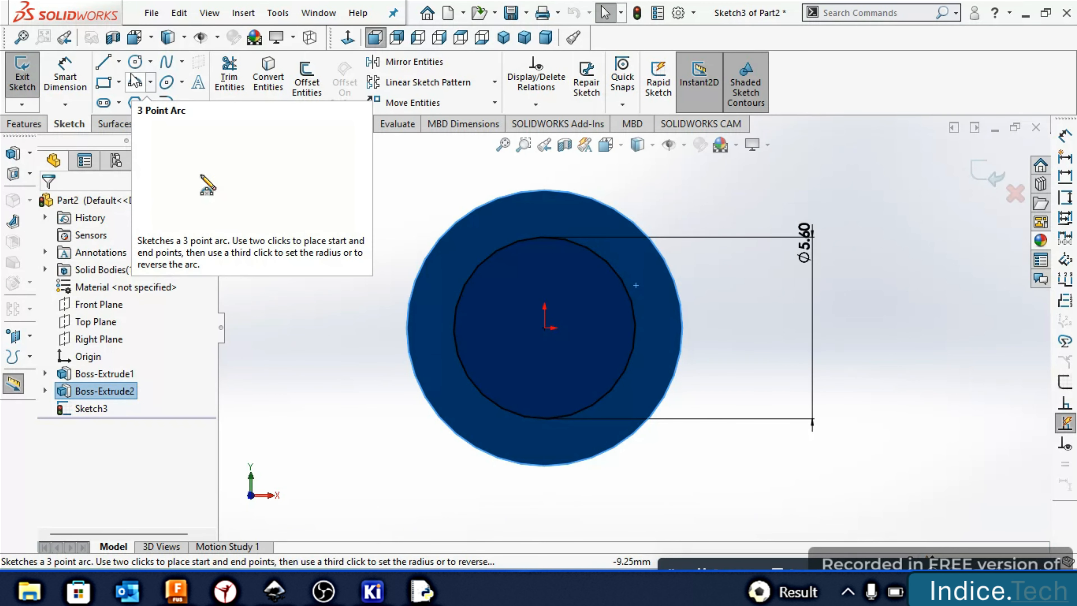
click(103, 82)
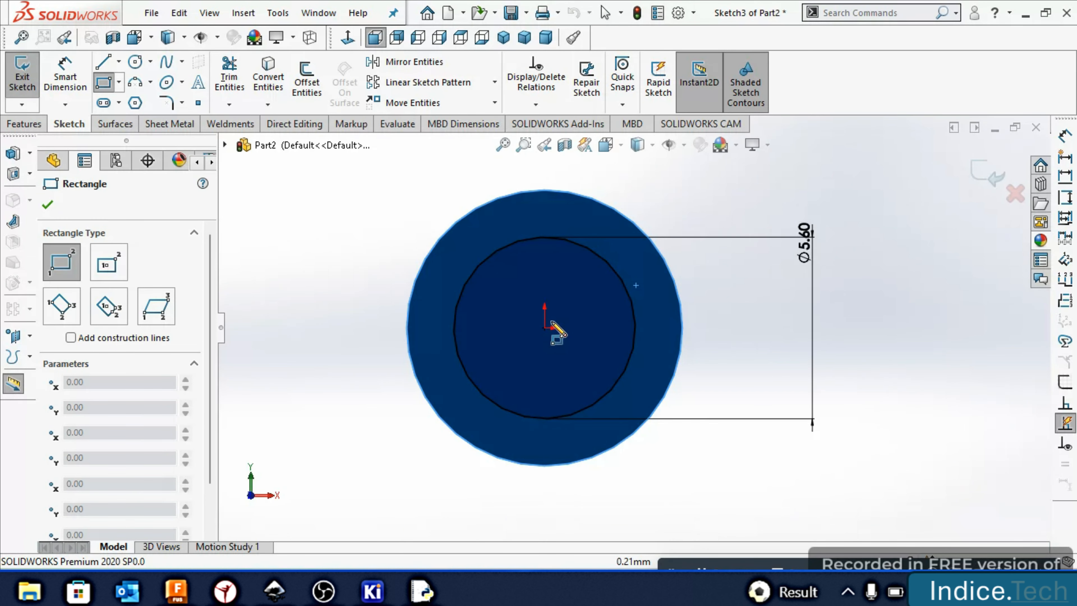
click(544, 326)
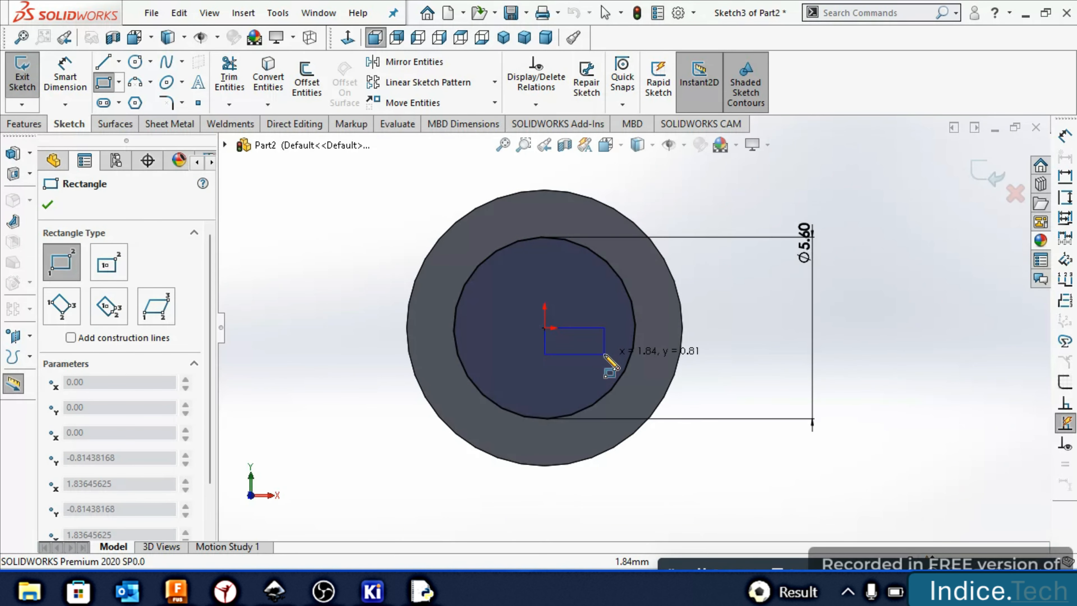
click(604, 353)
key(ctrl+z)
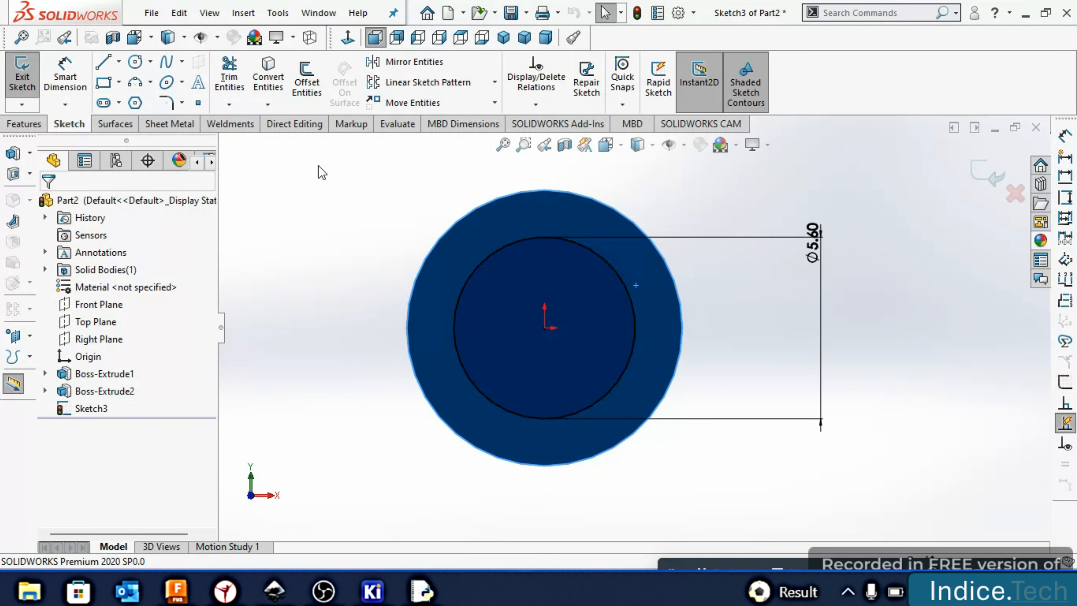
Sketch a centre rectangle about 6.35 mm wide and 2.8 mm high on the cylinder's end face, centred on the origin
click(119, 82)
click(140, 120)
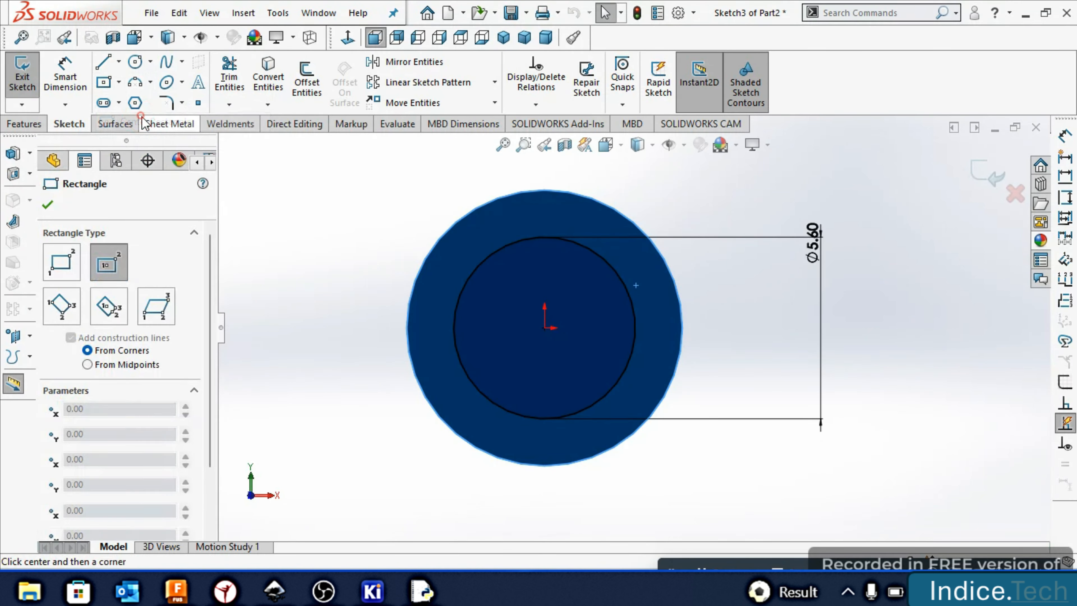
click(544, 328)
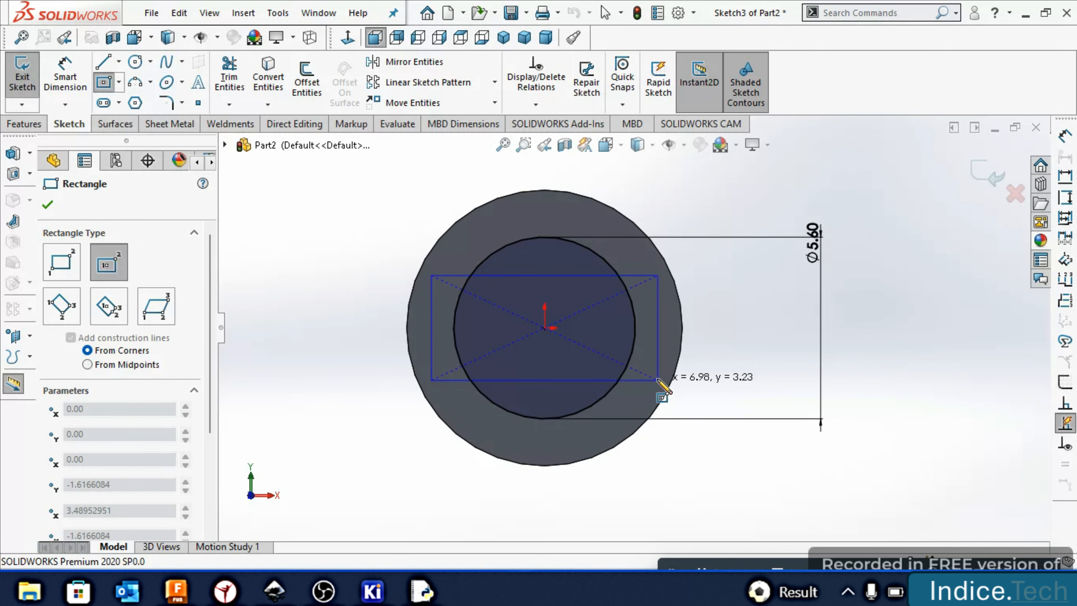
click(647, 373)
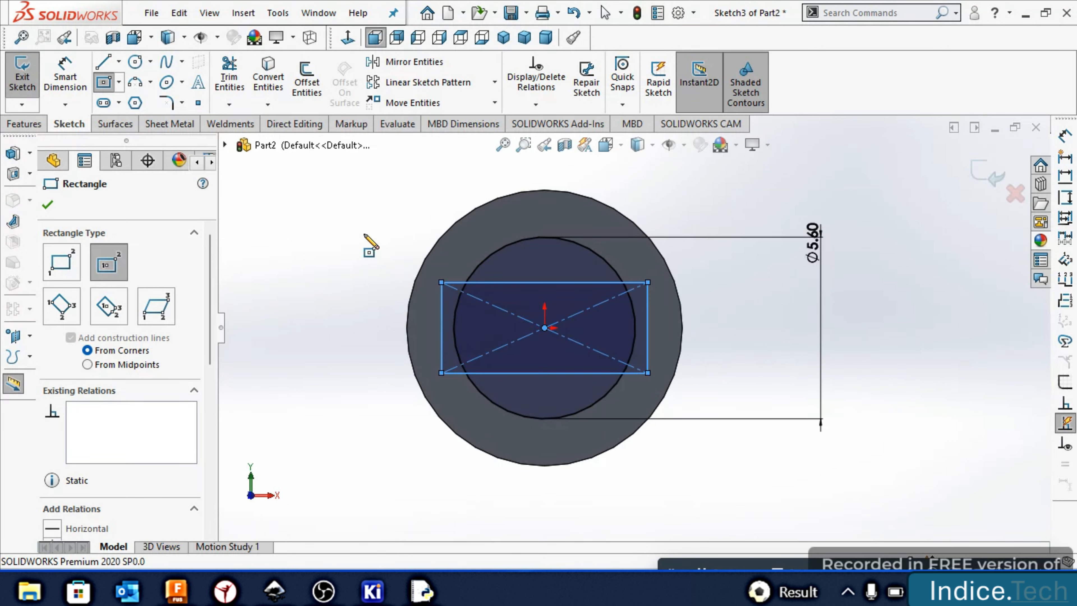
Dimension the rectangle's height to 2.85 mm
click(64, 77)
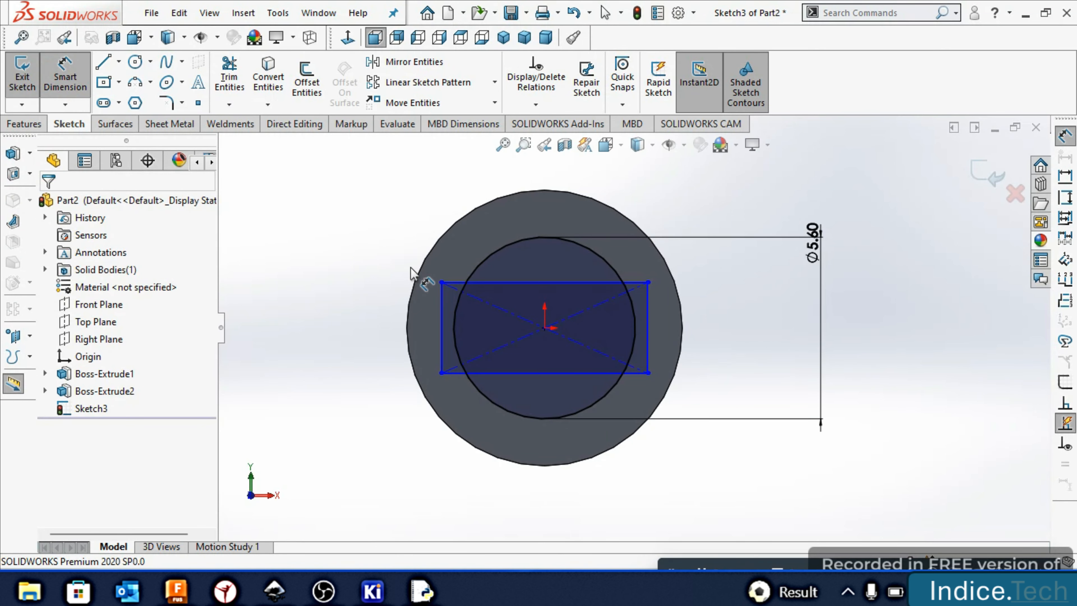
click(441, 306)
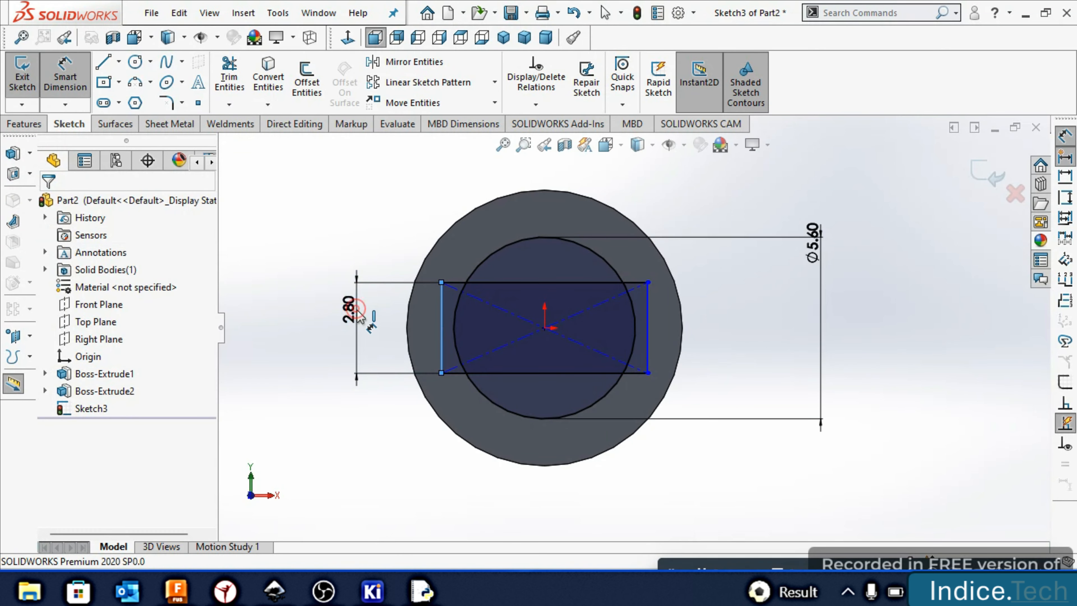
click(358, 310)
text(2.85)
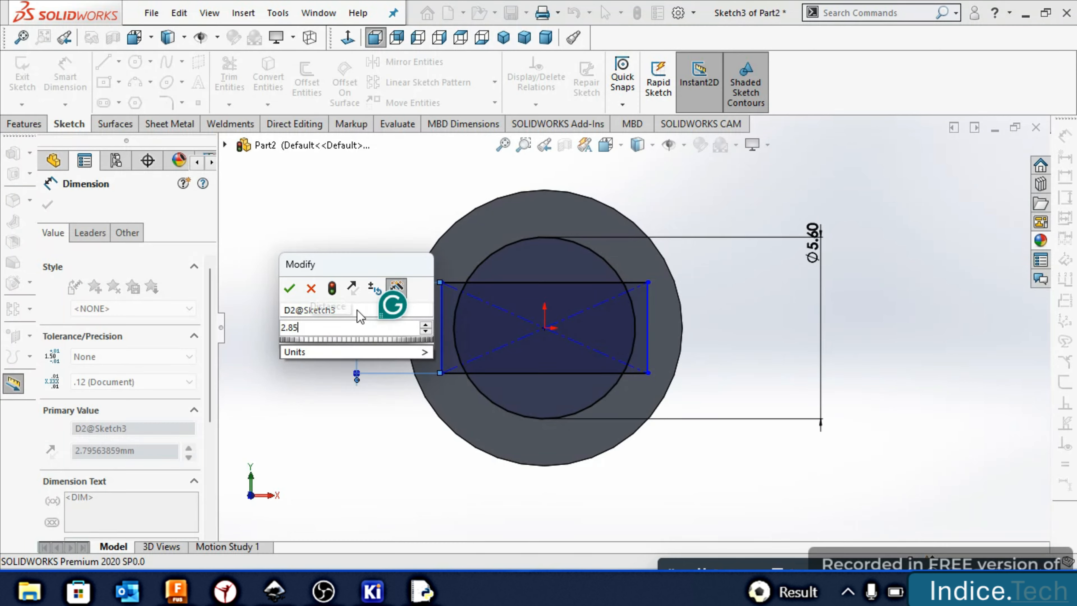
key(Return)
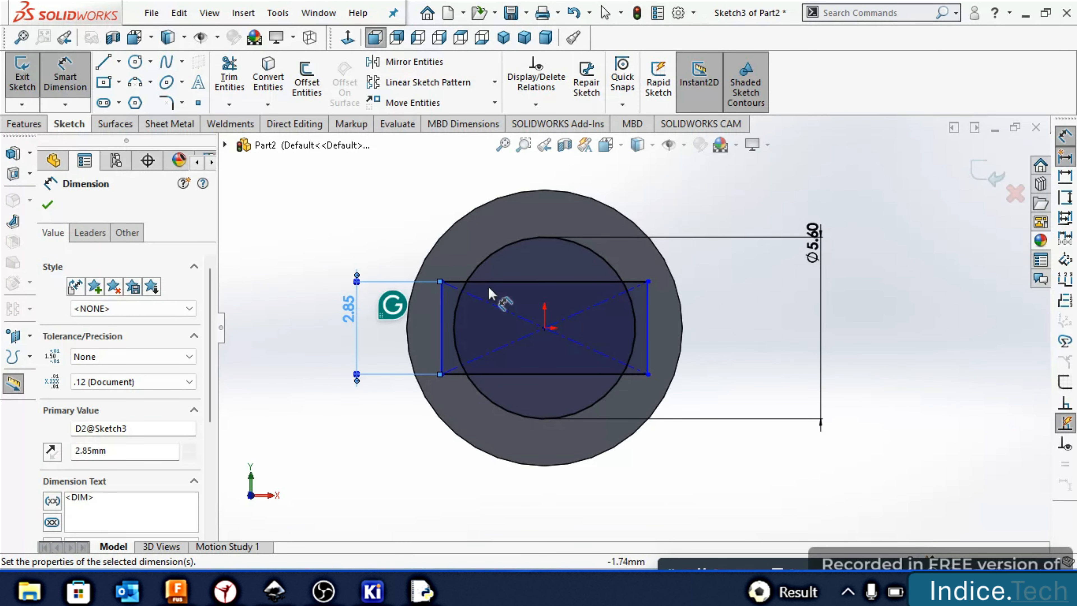
Dimension the rectangle's width to 6.29 mm
click(499, 281)
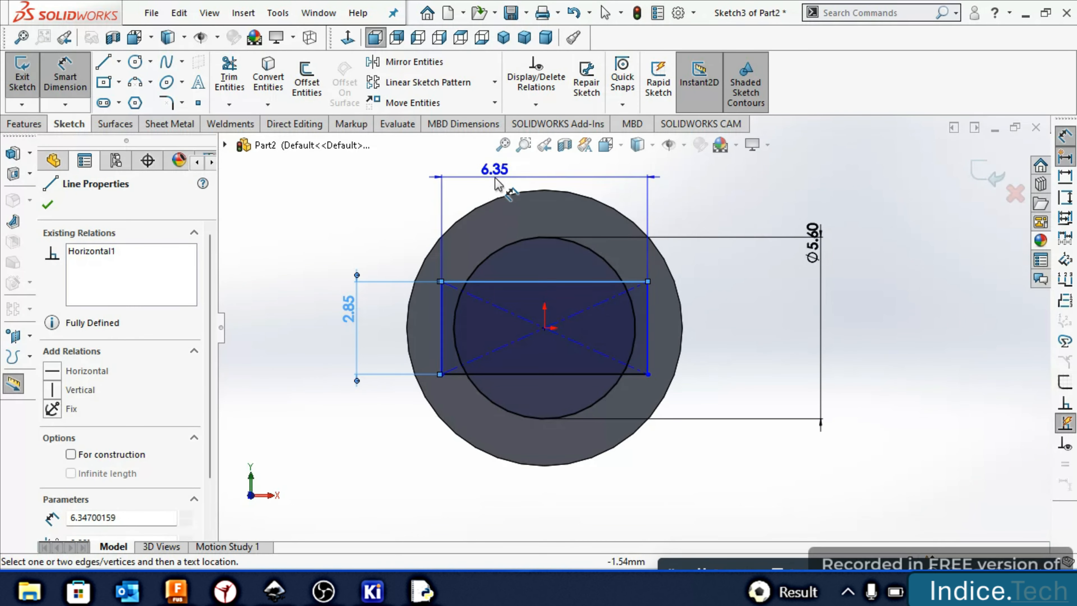
click(495, 180)
text(6)
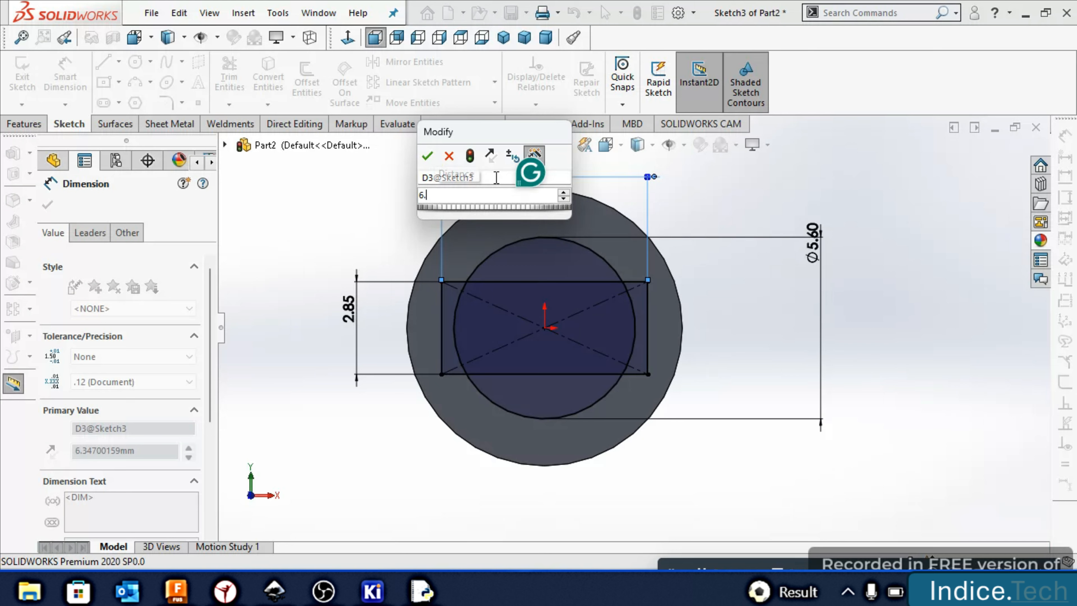
text(.29+)
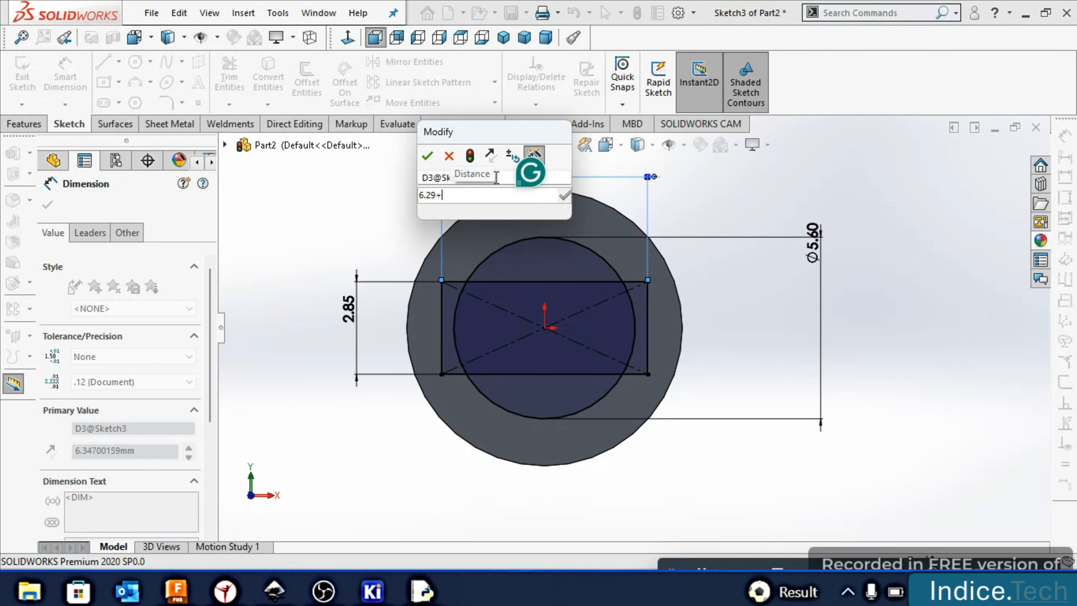
key(BackSpace)
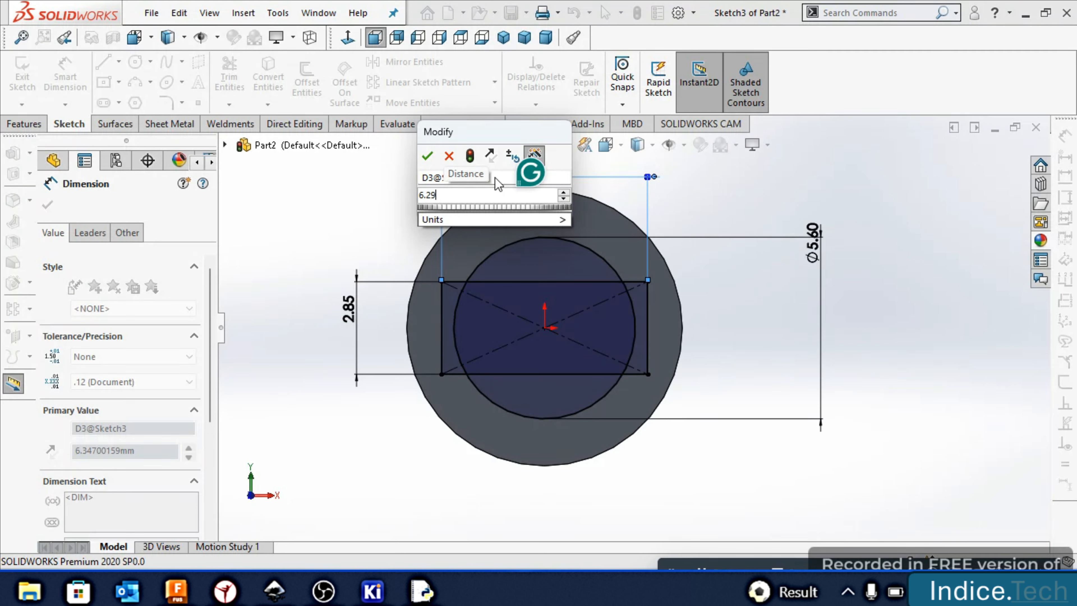
key(Return)
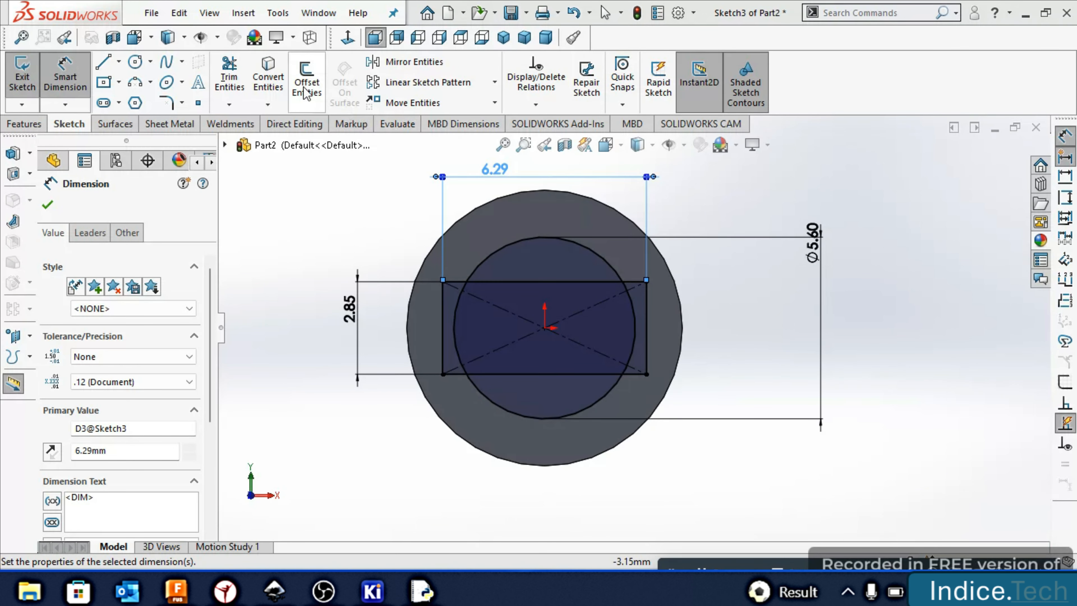
Trim away the circle's arc above the rectangle and the rectangle's side portions that lie outside the circle
click(228, 76)
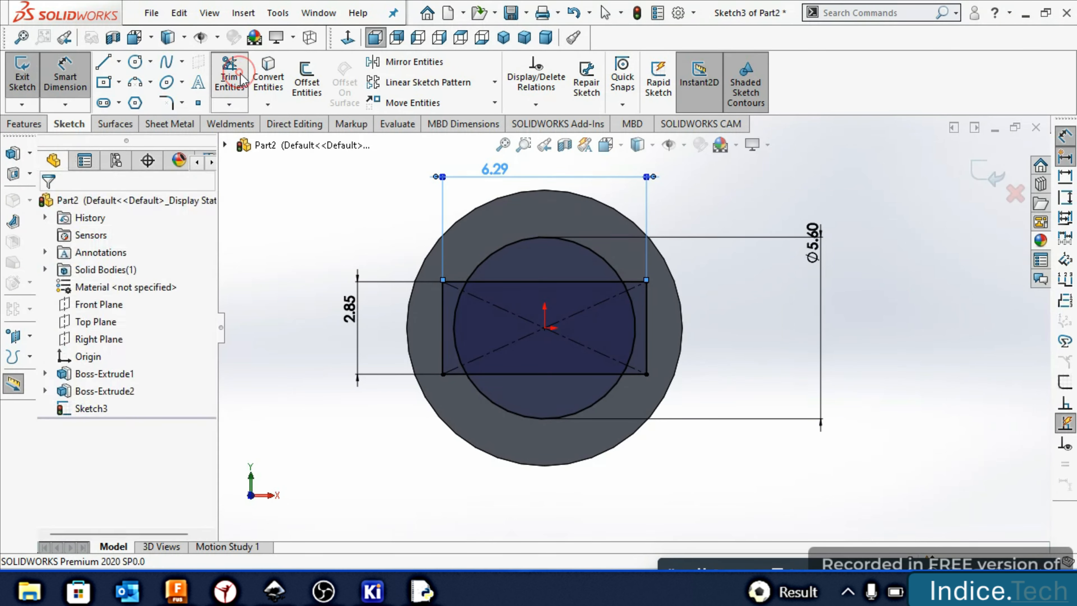
click(500, 247)
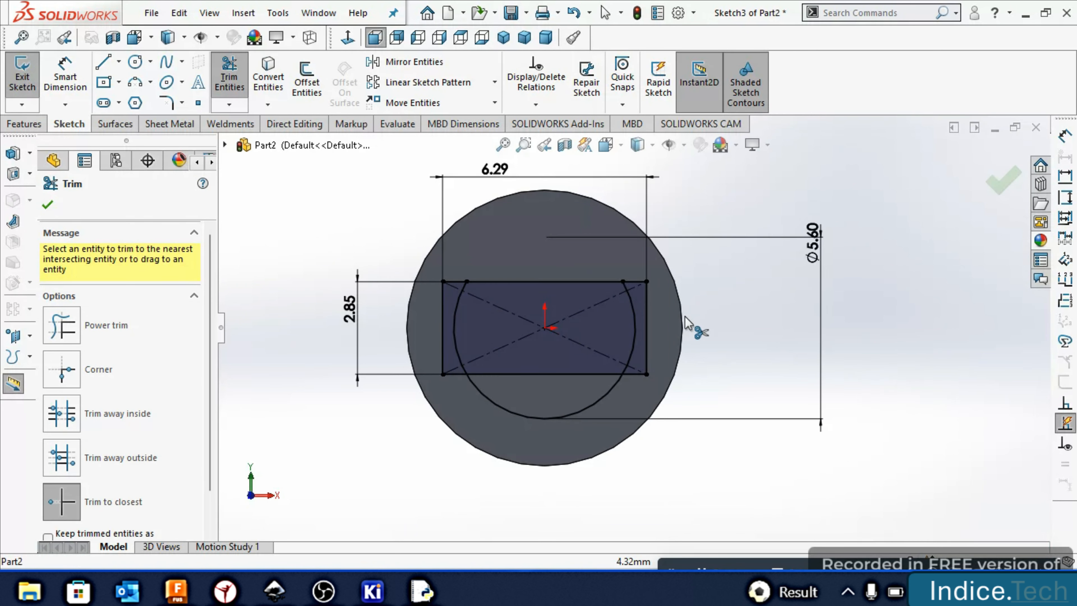
click(636, 281)
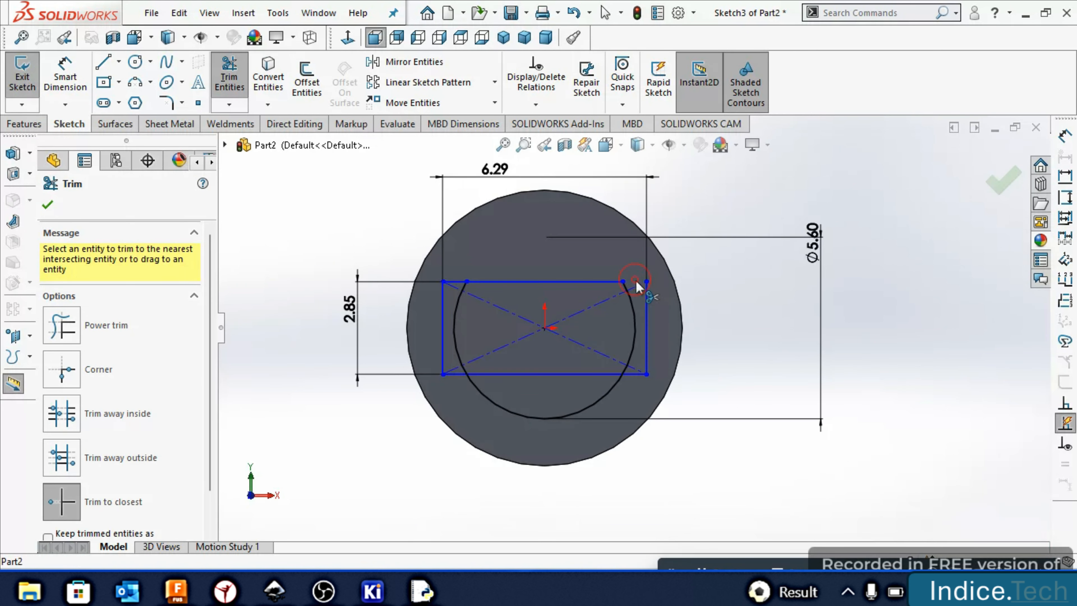
click(645, 306)
click(641, 374)
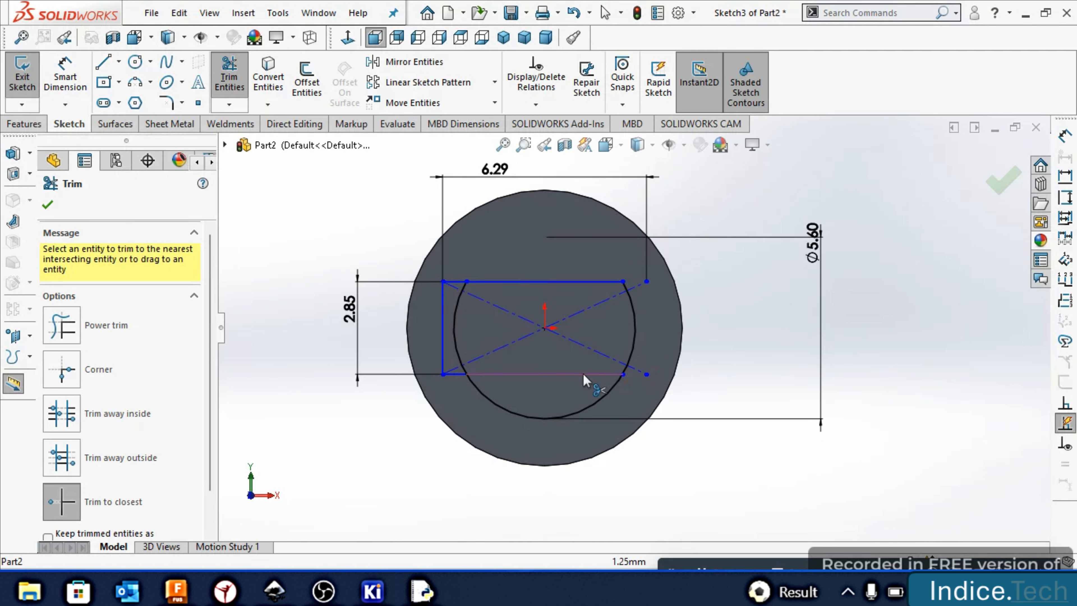
click(454, 373)
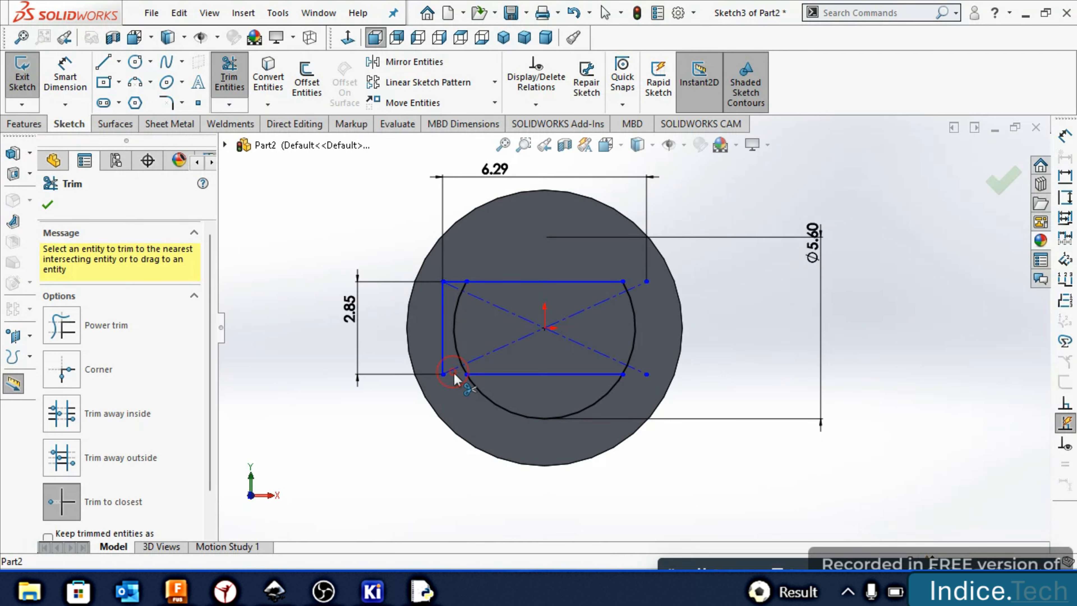
click(455, 284)
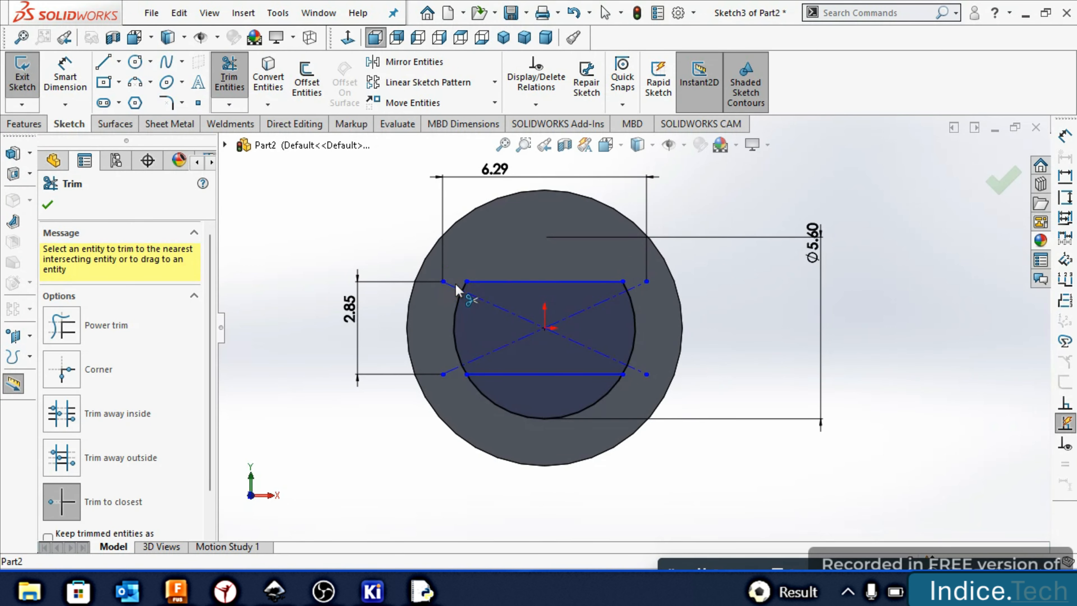
Trim the rectangle's diagonal construction lines and the circle's lower arc, leaving a closed double-flat bore profile
click(500, 310)
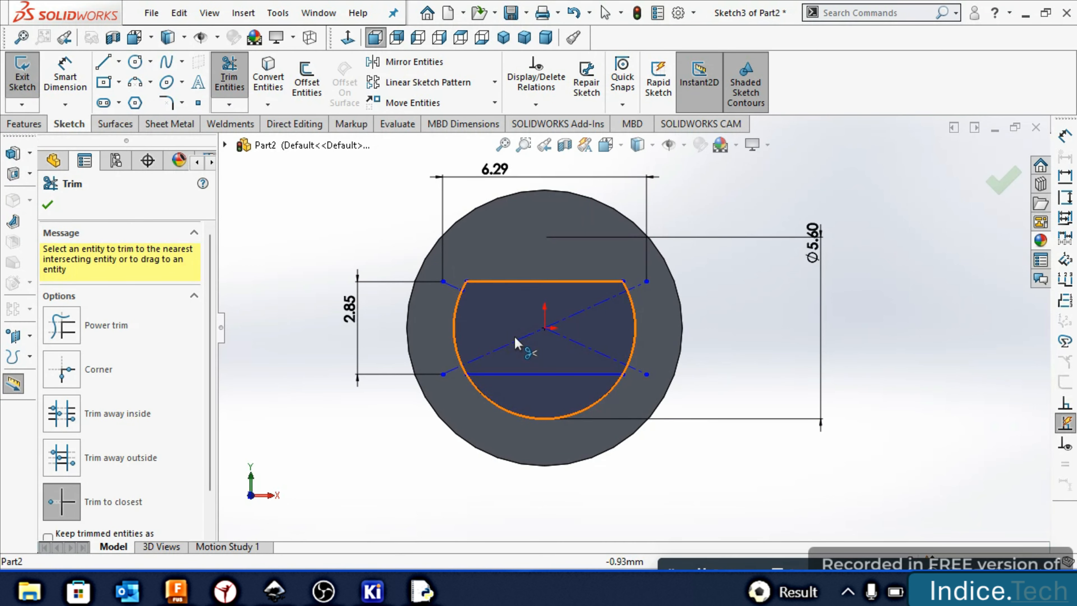
click(513, 342)
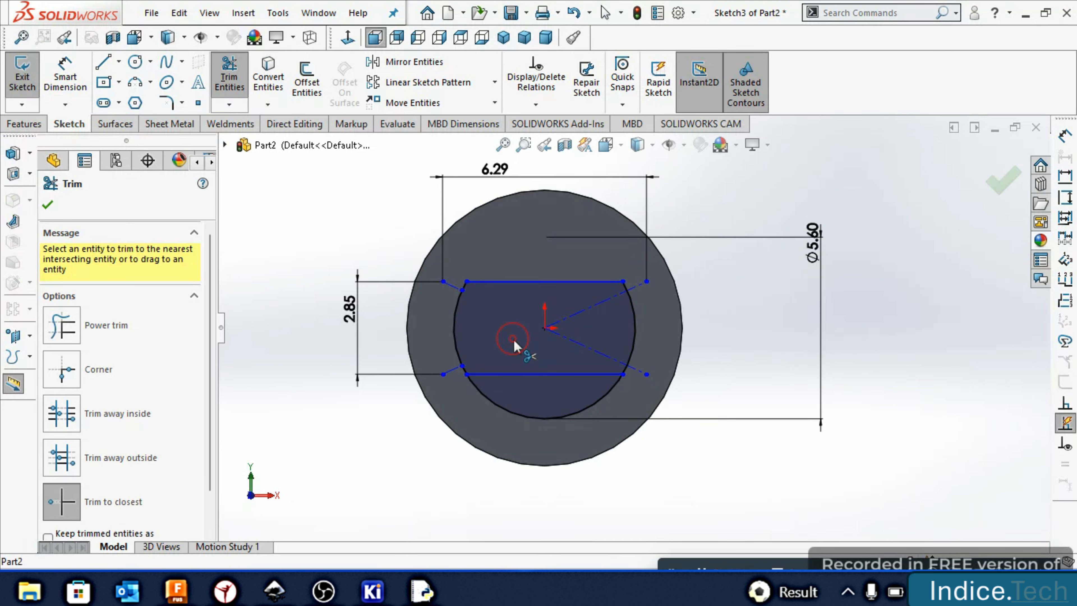
click(576, 342)
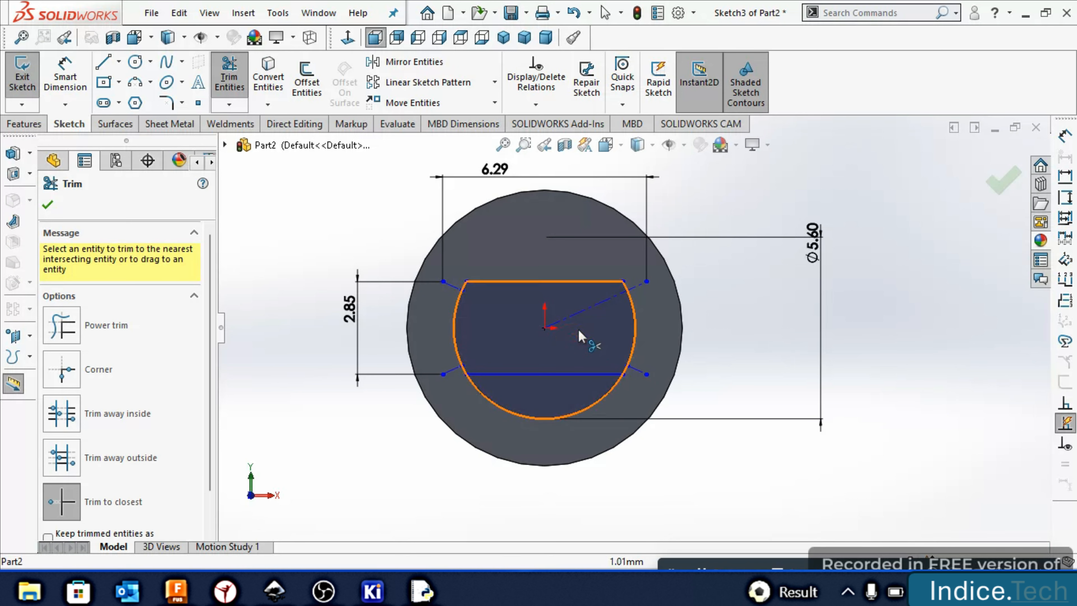
click(582, 311)
click(634, 291)
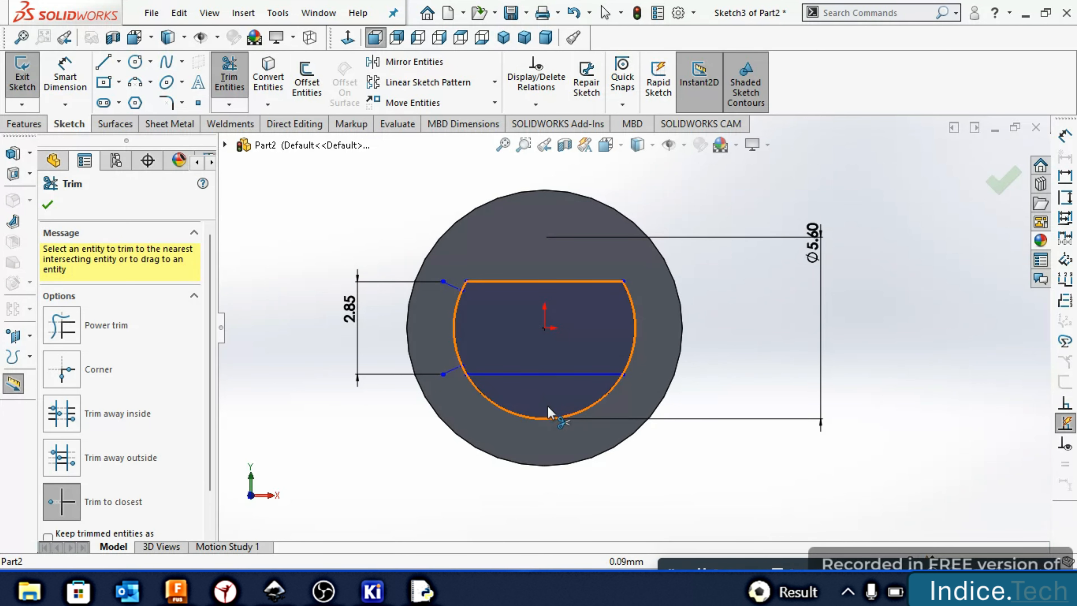
click(544, 418)
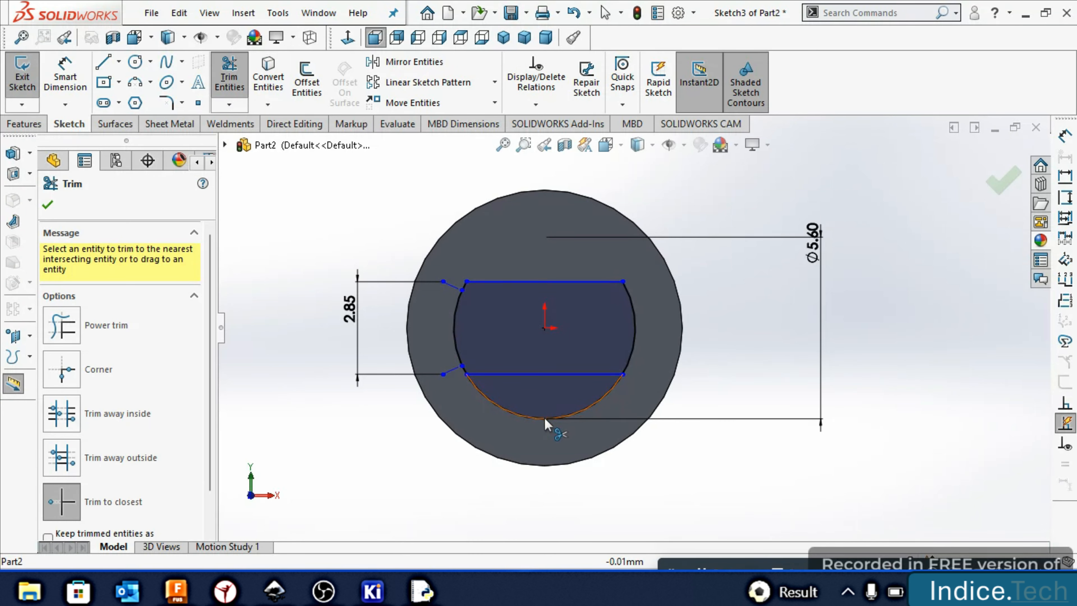
click(457, 369)
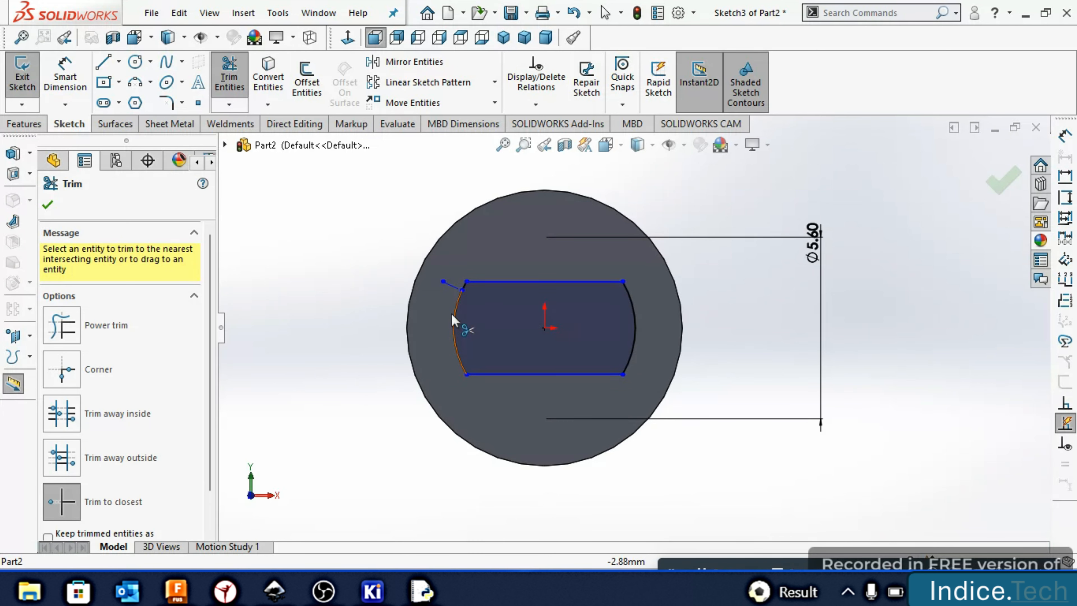
click(450, 289)
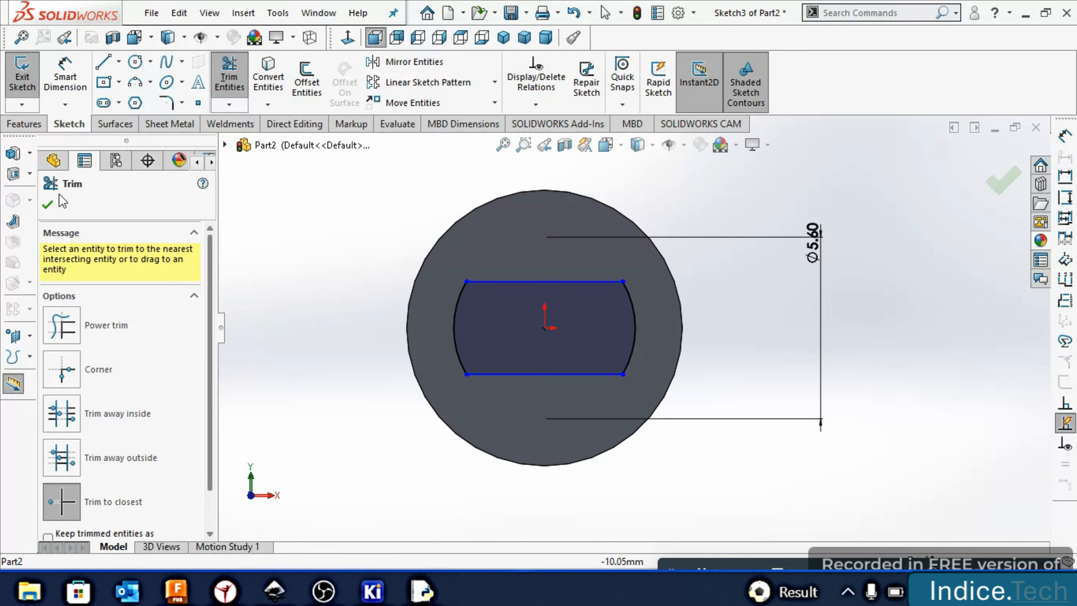
click(47, 204)
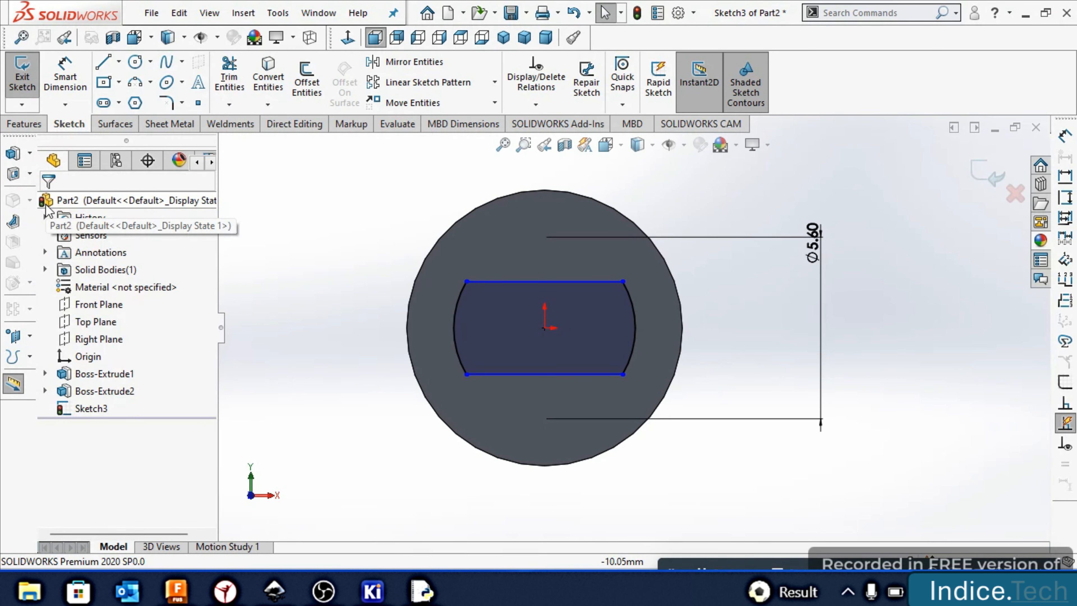
Cut the double-flat profile 8 mm deep into the cylinder as a blind Extruded Cut
click(508, 433)
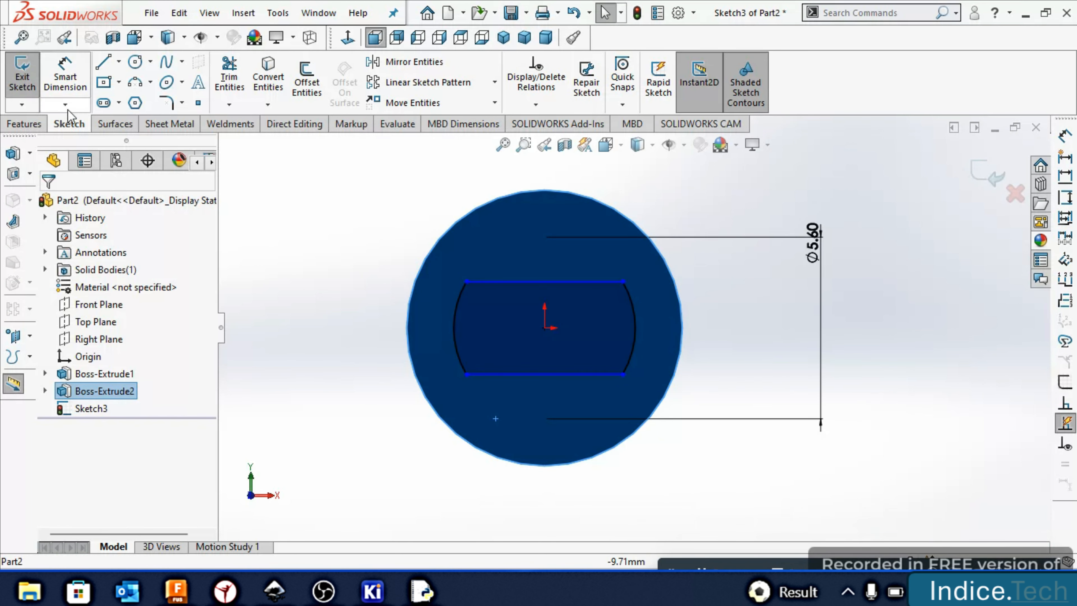
click(39, 122)
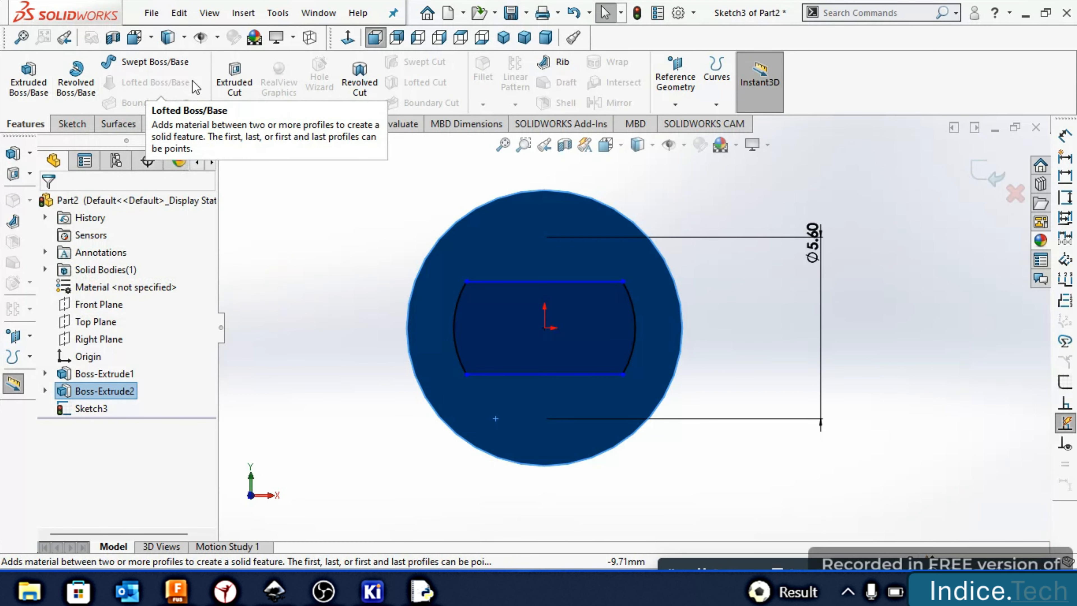
click(214, 82)
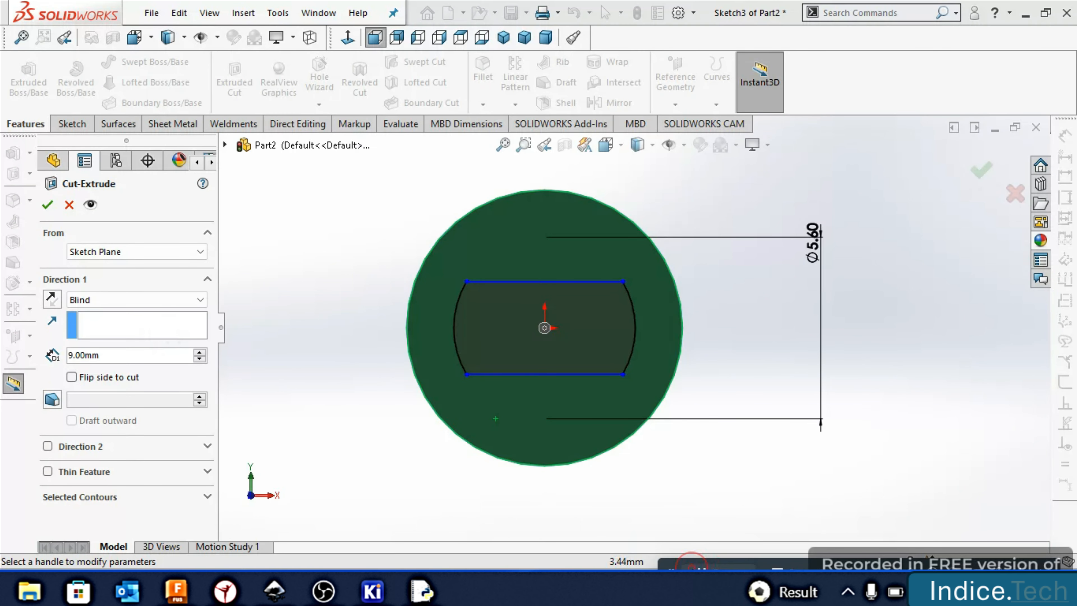
click(106, 356)
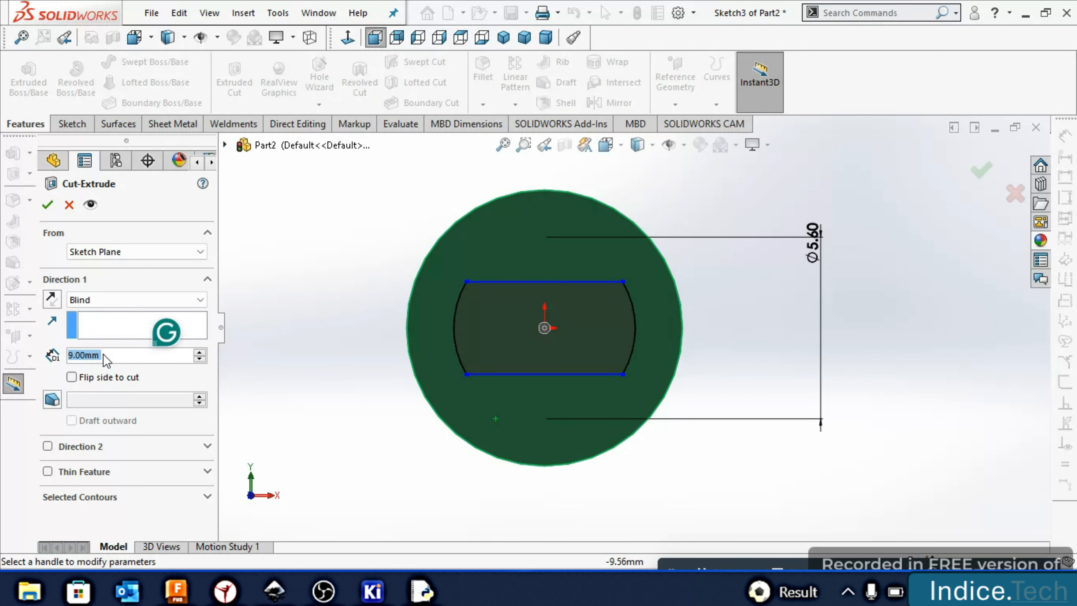
text(8)
key(Return)
click(49, 205)
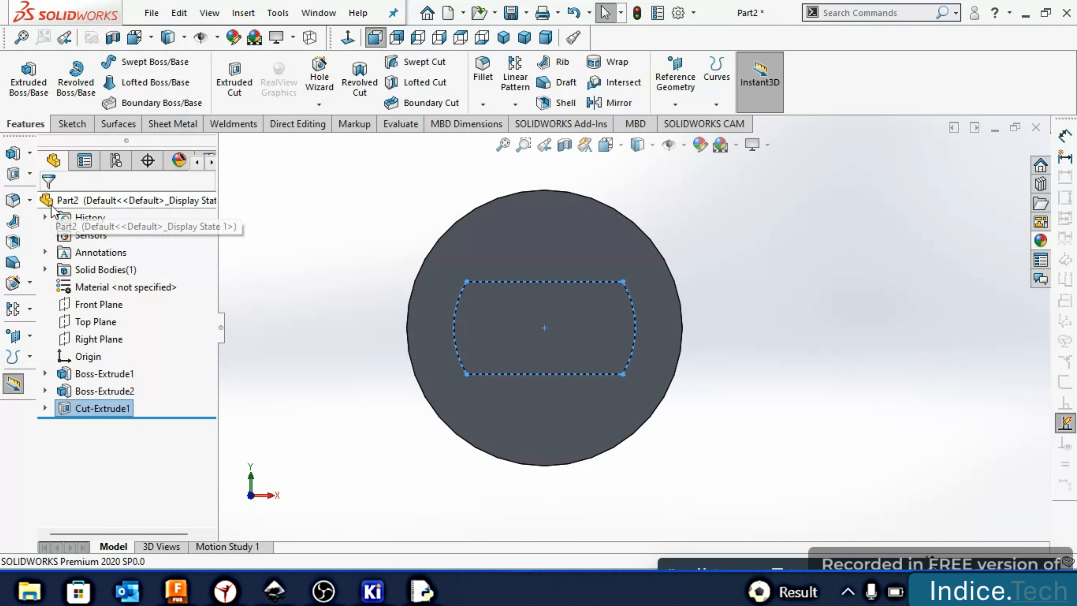
Rotate the coupling and set the isometric view to examine the double-flat bore
key(Left)
key(Left)
key(Left)
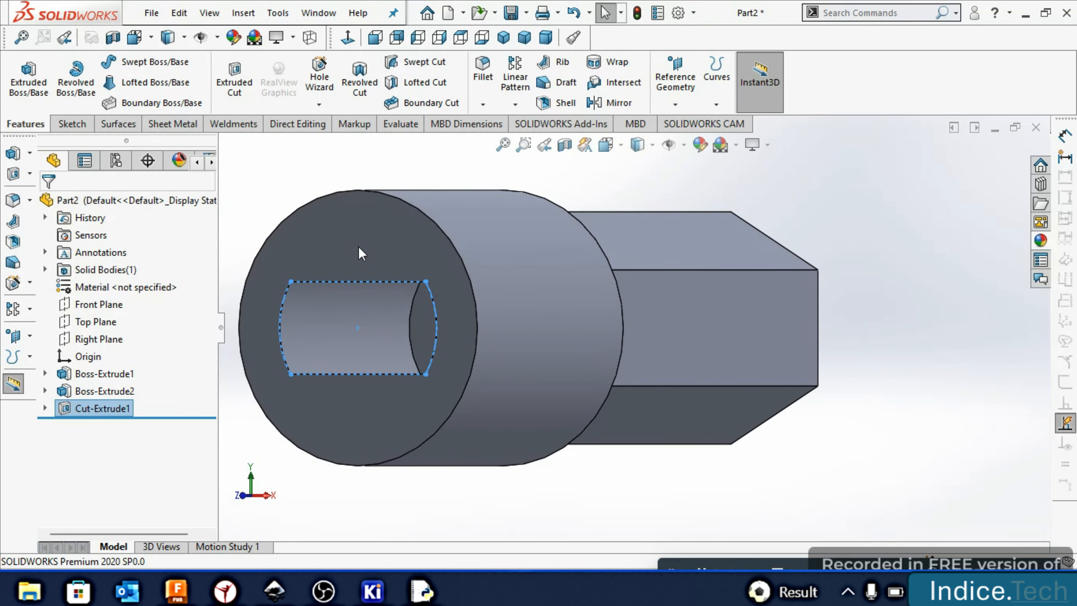
click(606, 146)
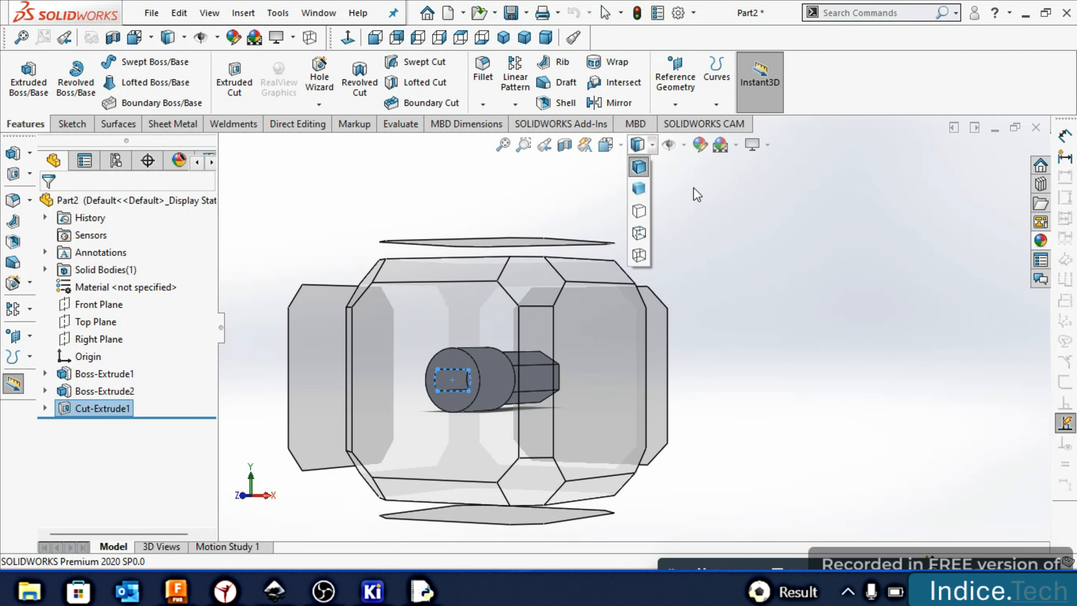
mouse_move(622, 144)
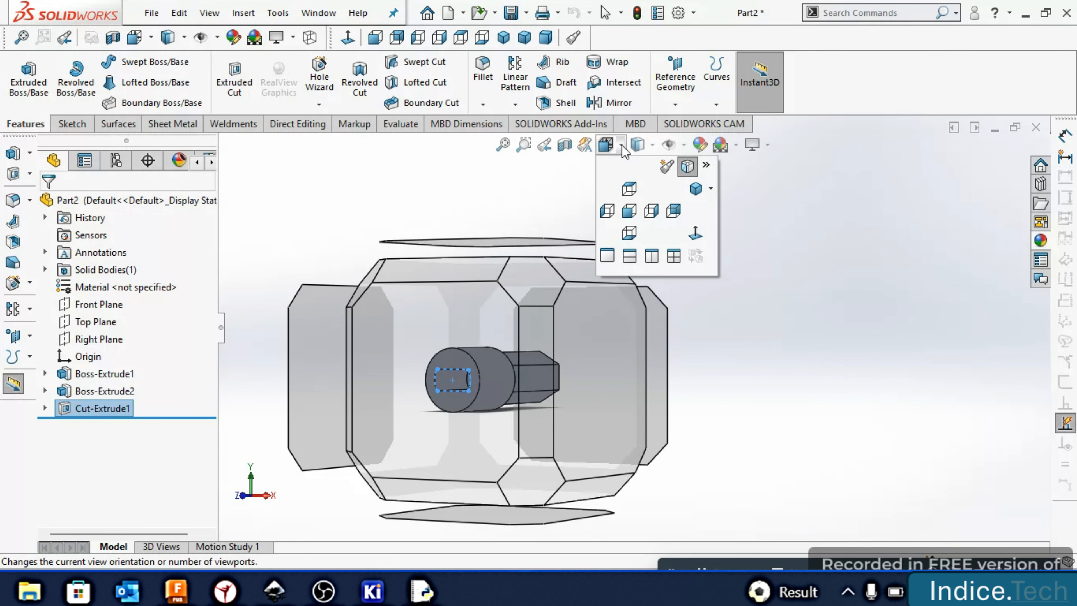
click(695, 189)
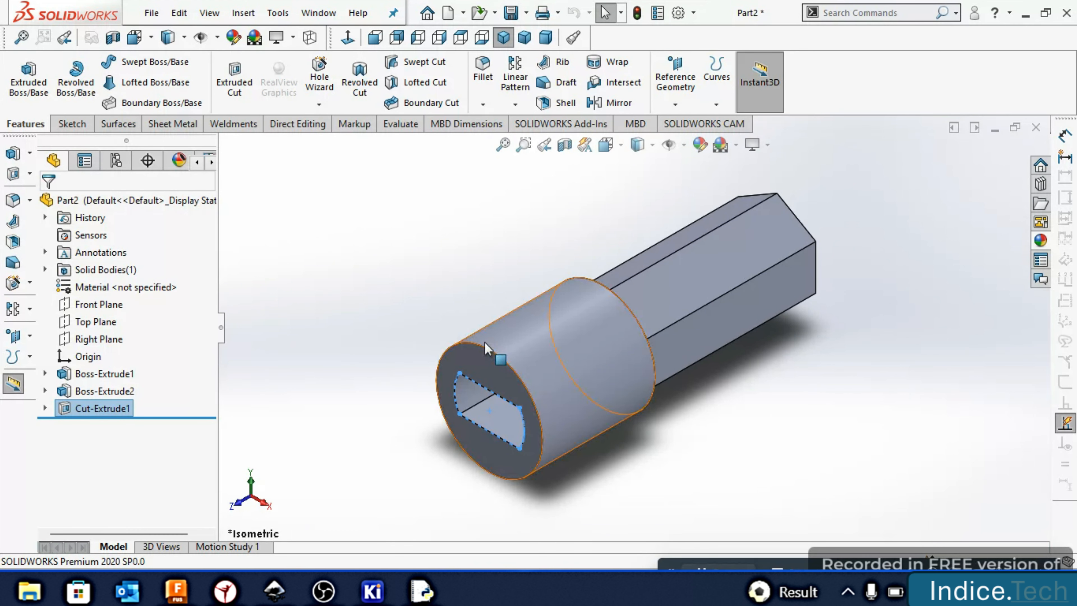
Apply the polished brass metal appearance to the whole coupling part and collapse the appearance library
right_click(552, 318)
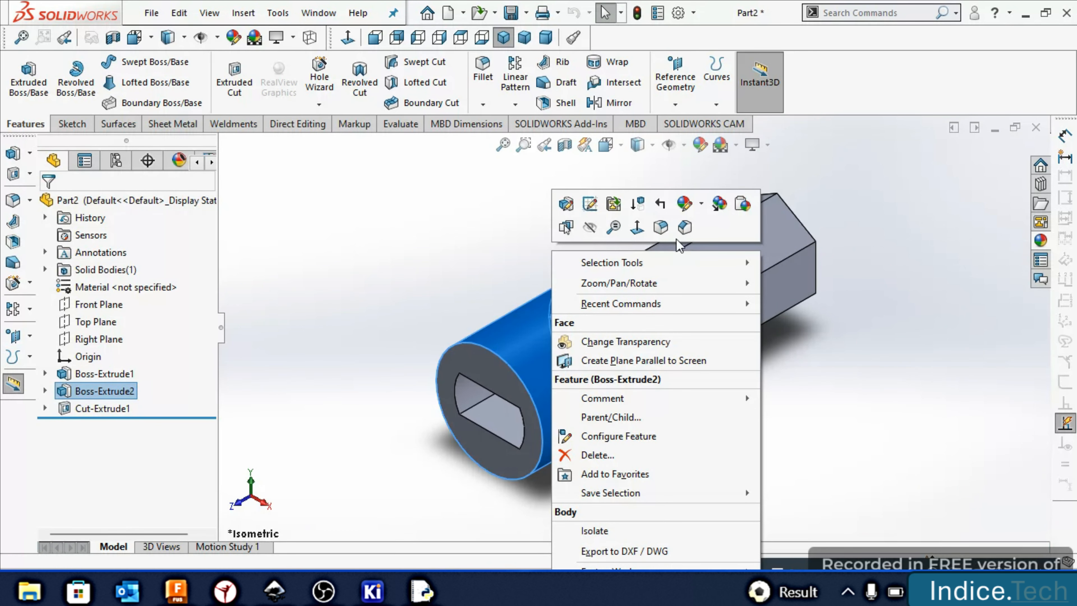
click(677, 215)
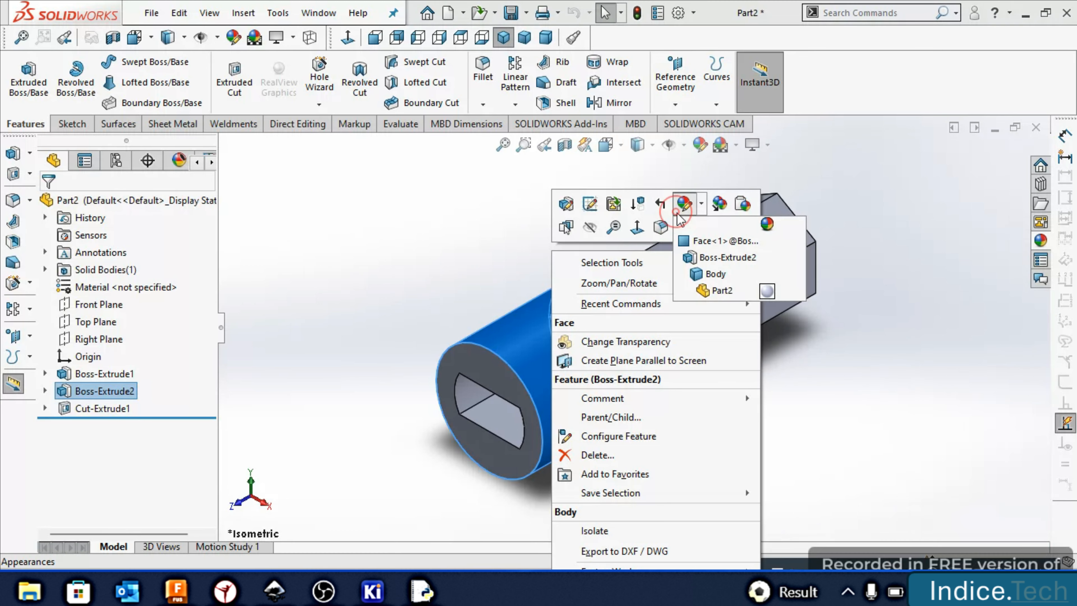
click(722, 285)
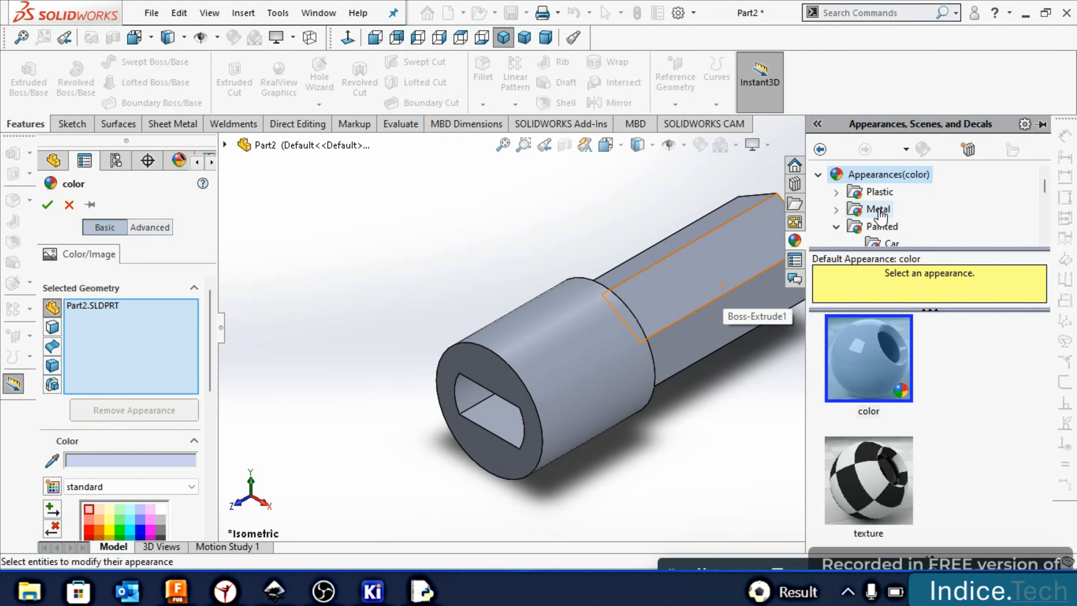
click(836, 210)
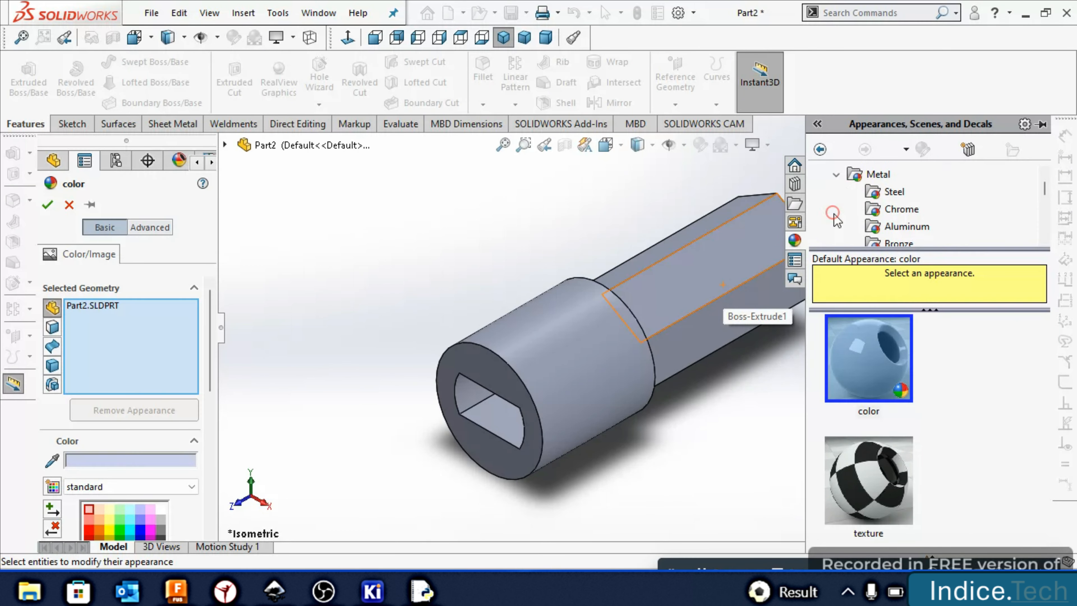
scroll(888, 219, down, 1)
click(891, 210)
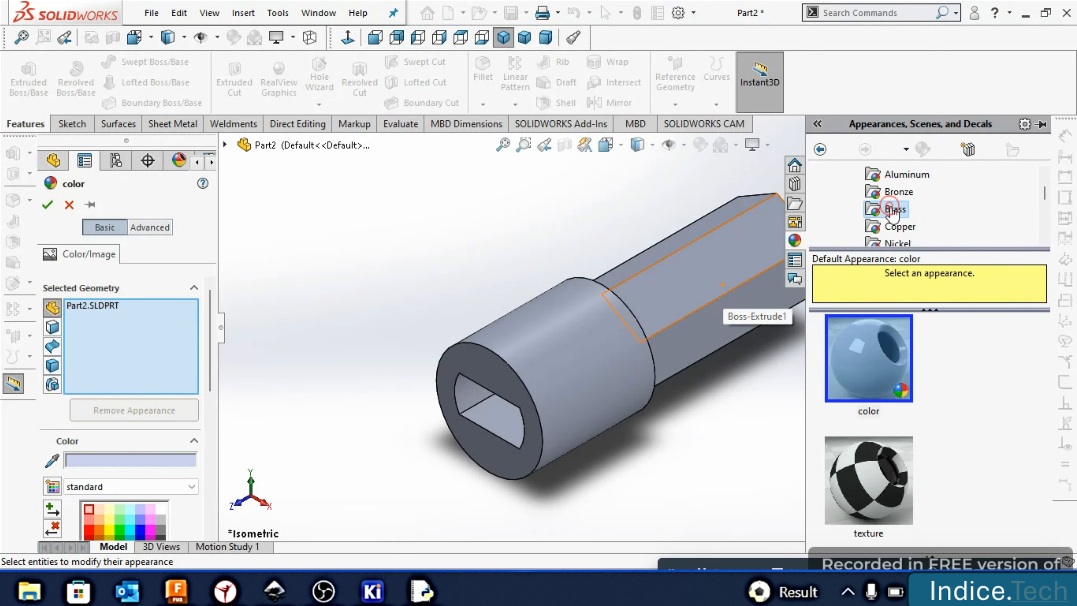
click(869, 360)
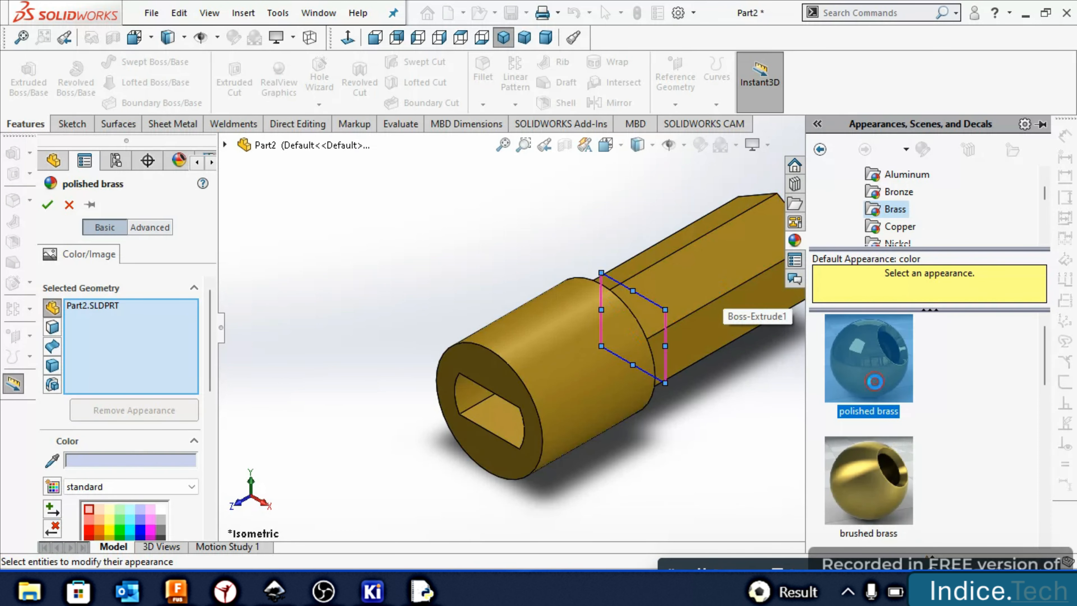
click(47, 205)
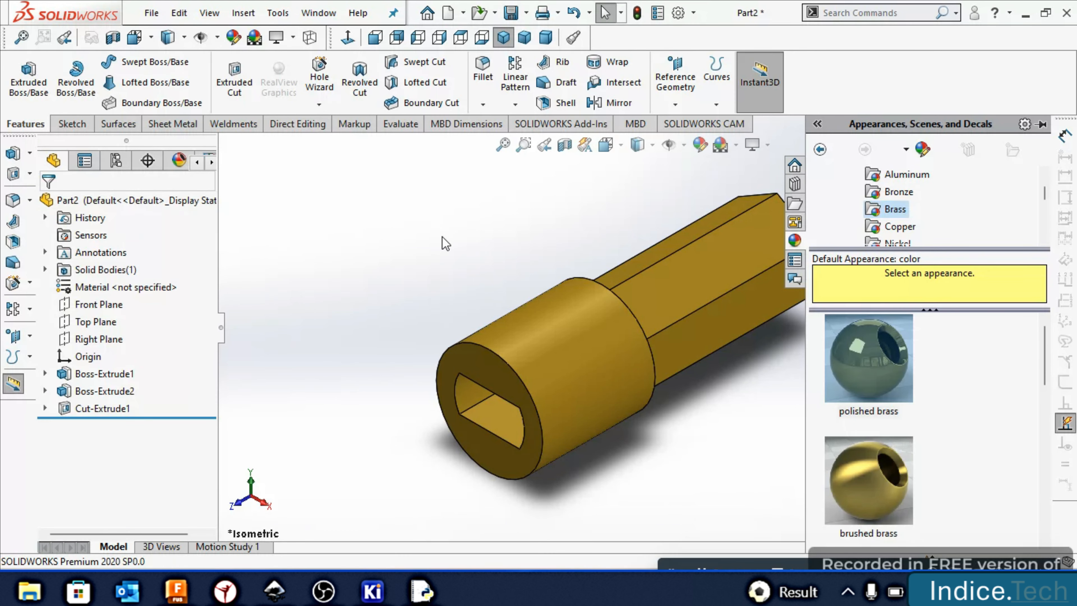
click(817, 124)
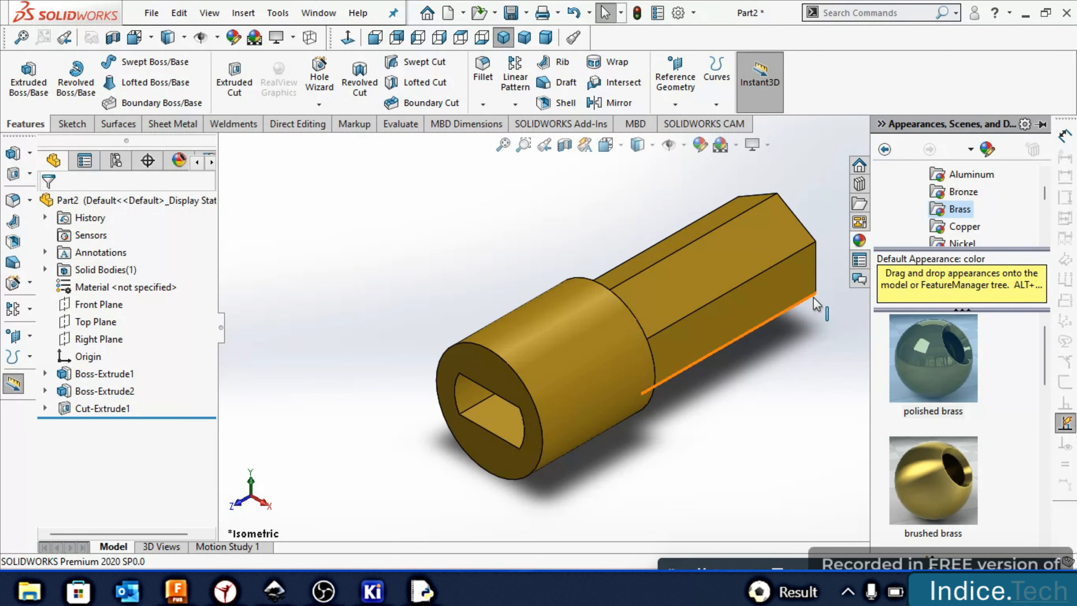
Save the brass hex-shaft coupling part under the file name "mech wheel part 5"
click(807, 371)
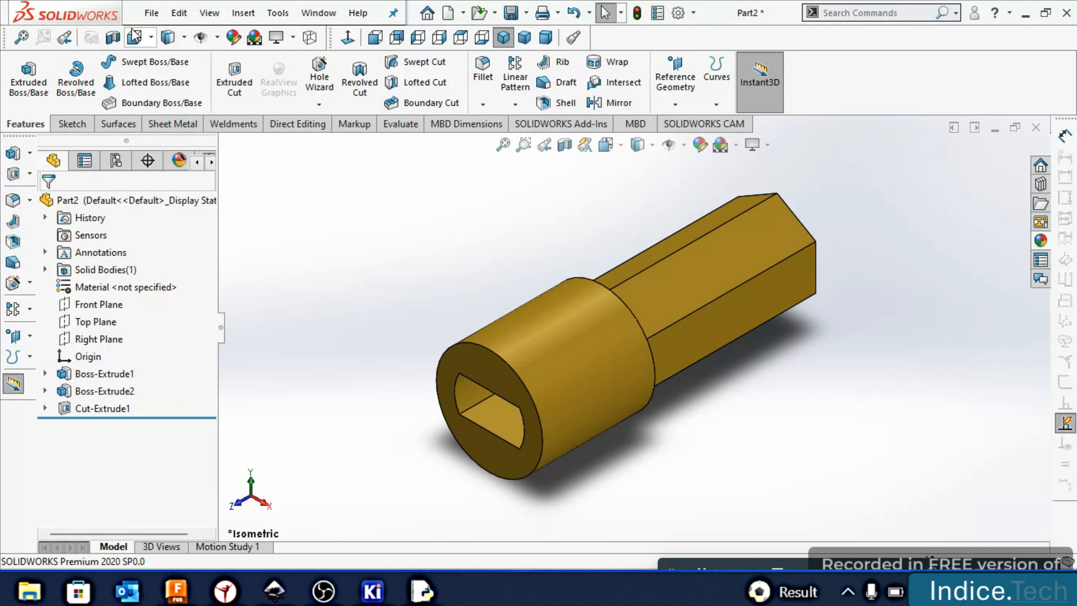
click(151, 13)
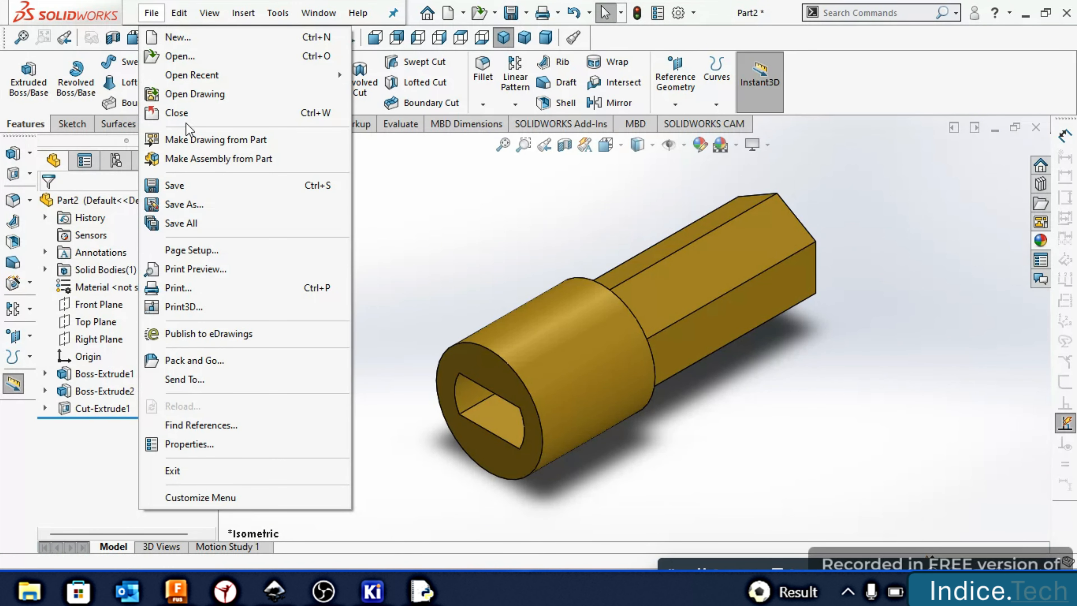
click(198, 211)
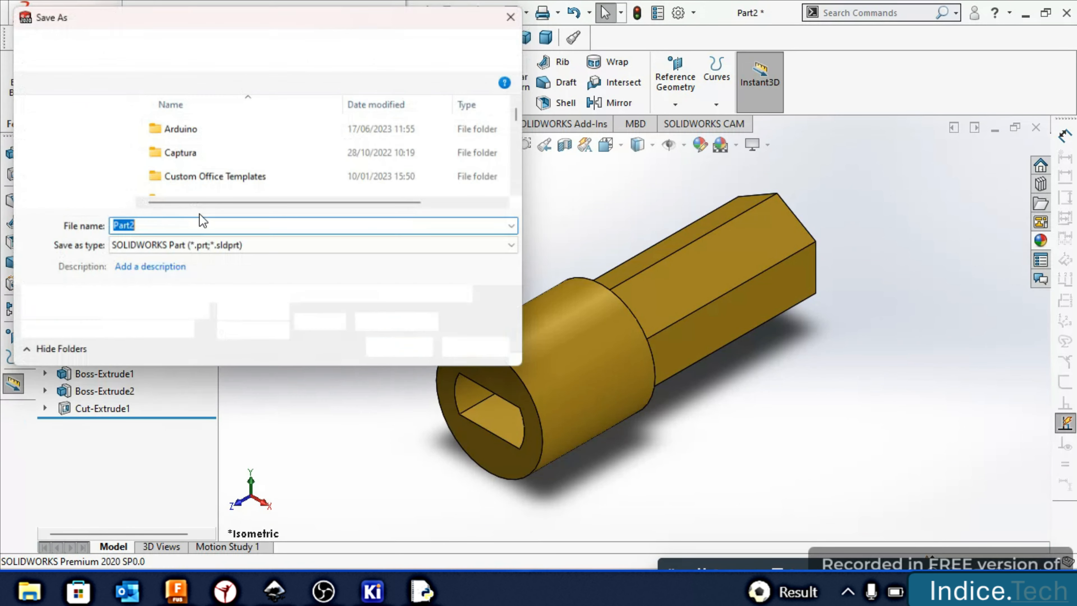
text(mech wheel)
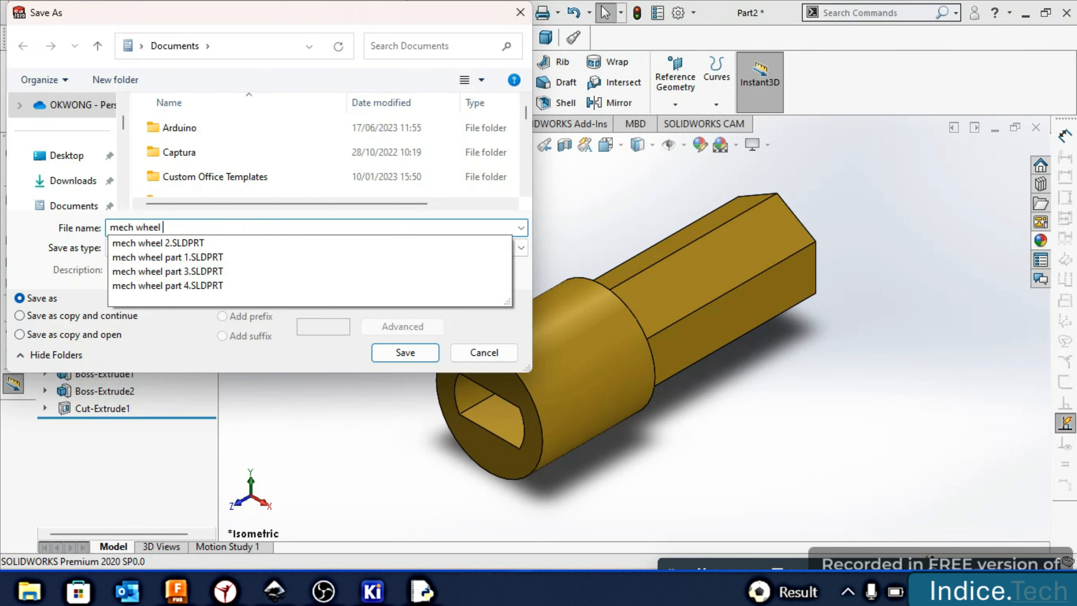
text( part)
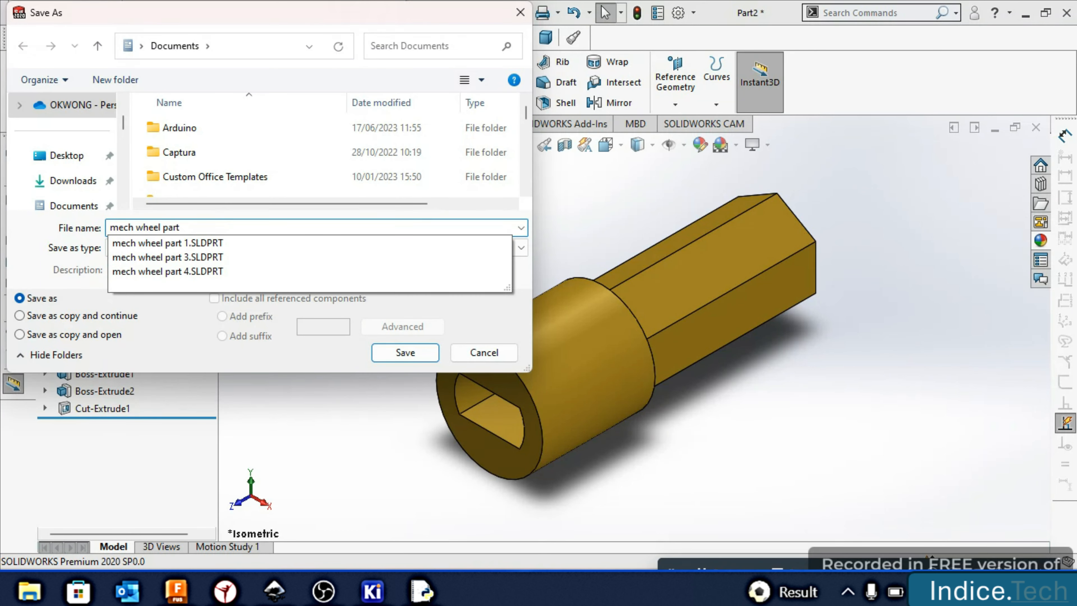
text( 5)
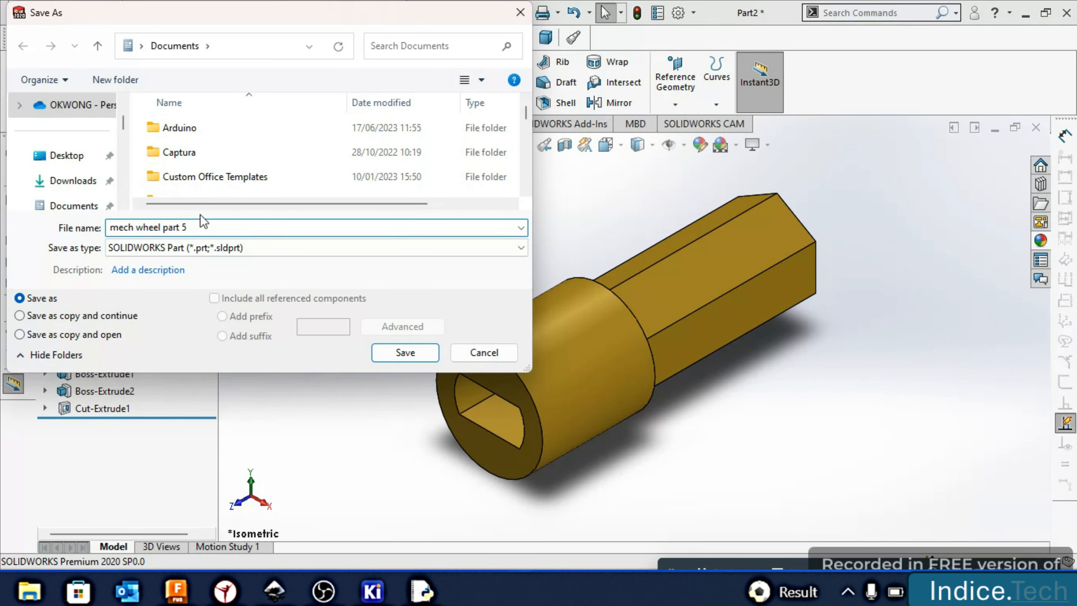
click(399, 353)
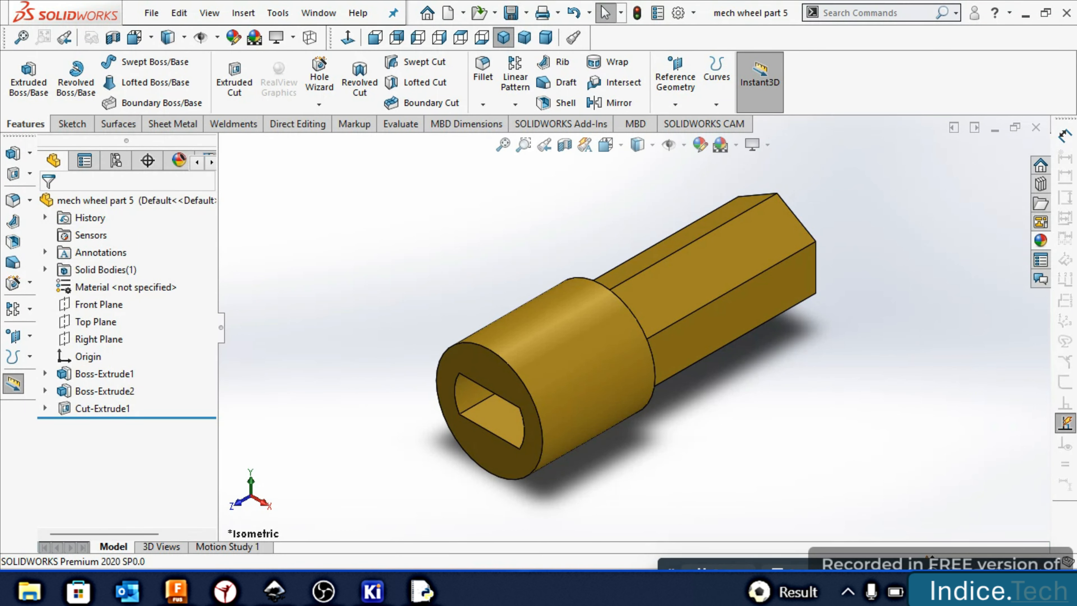
Create a new assembly from the saved part using the Assembly template
click(151, 13)
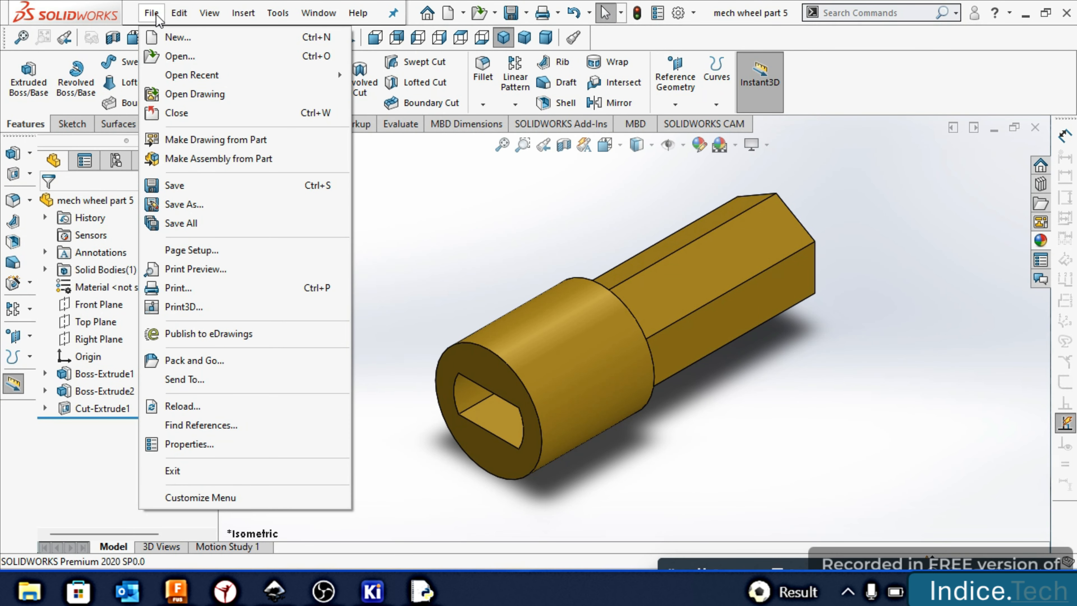
click(152, 13)
click(153, 13)
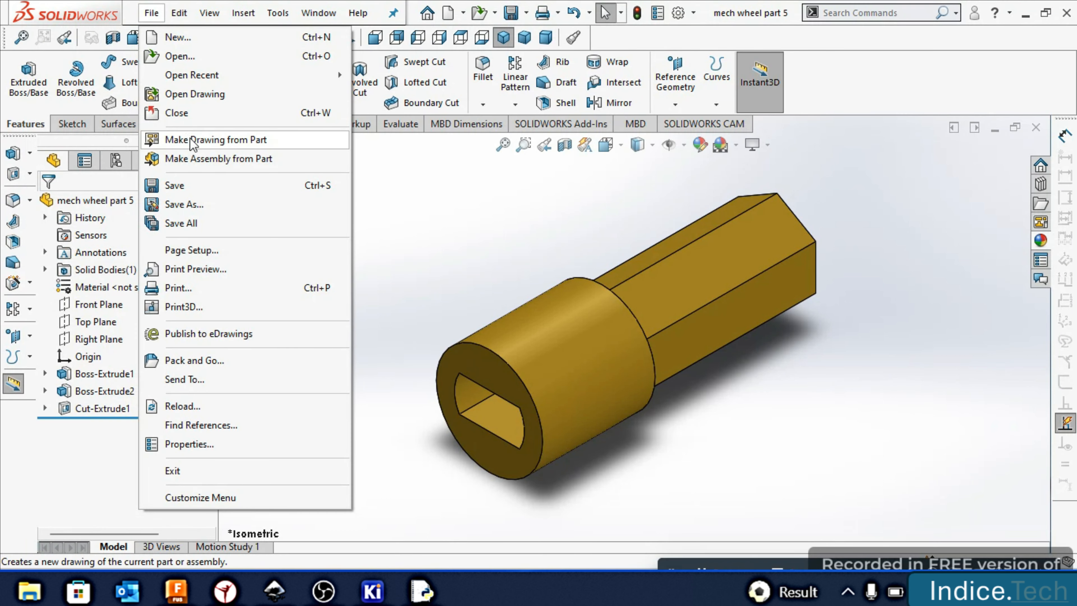
click(200, 161)
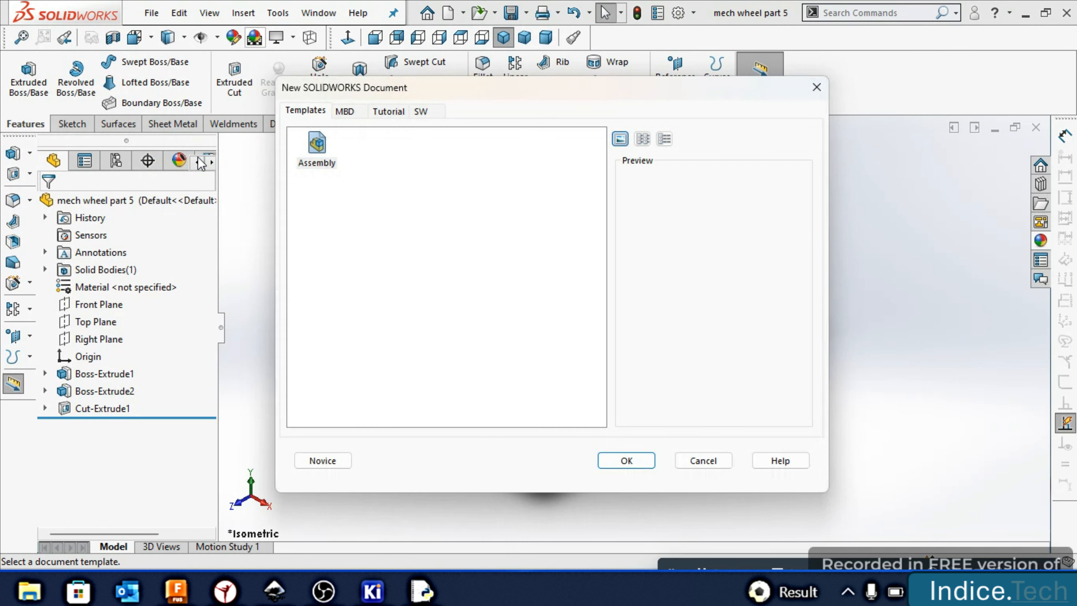
click(646, 459)
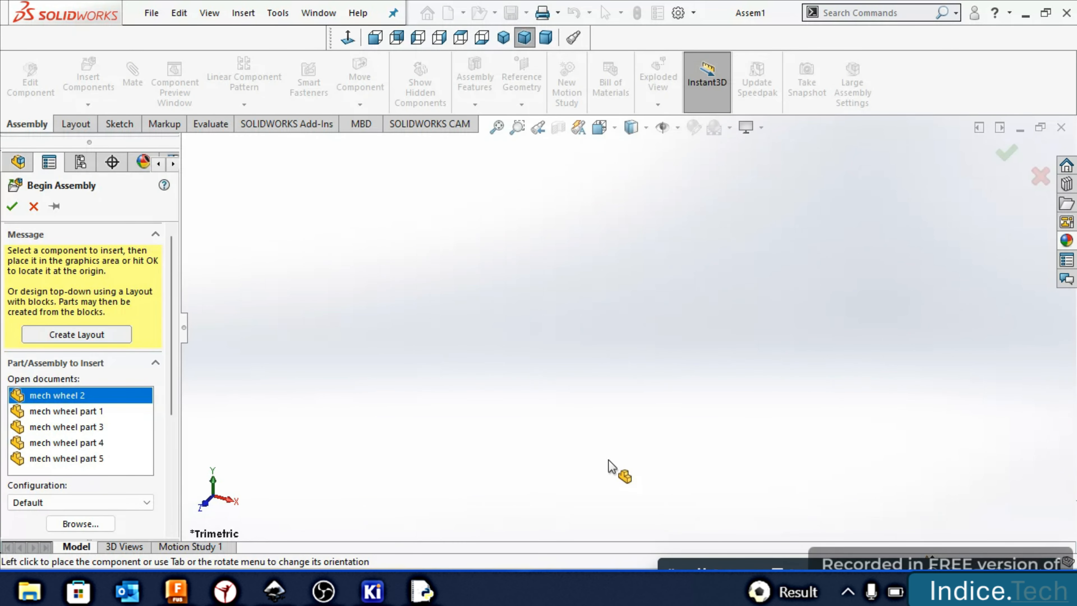
Insert mech wheel part 1 into the new assembly as the first component
click(87, 411)
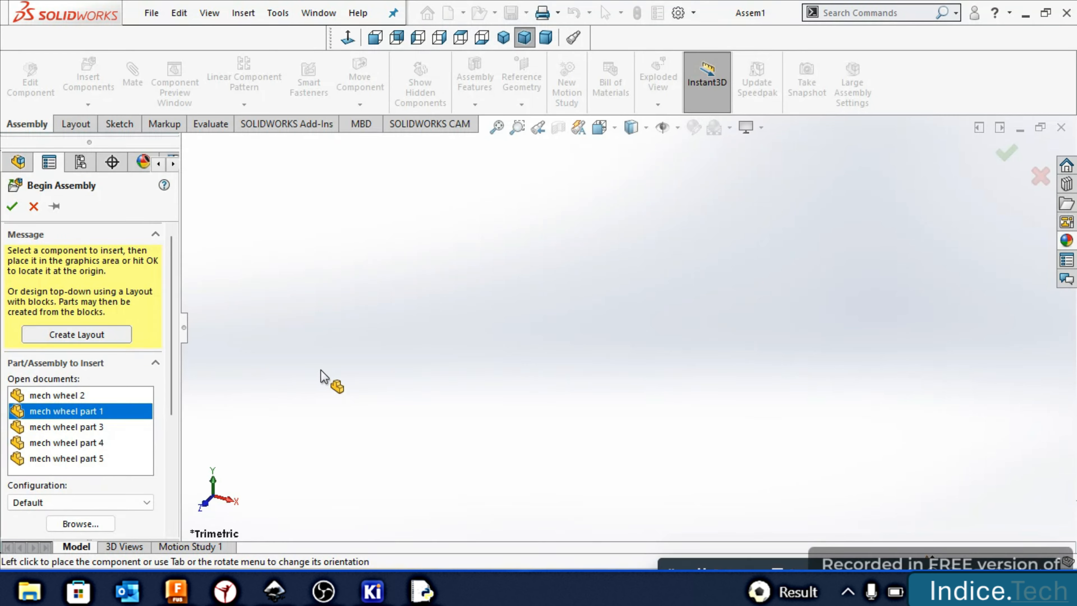
click(136, 411)
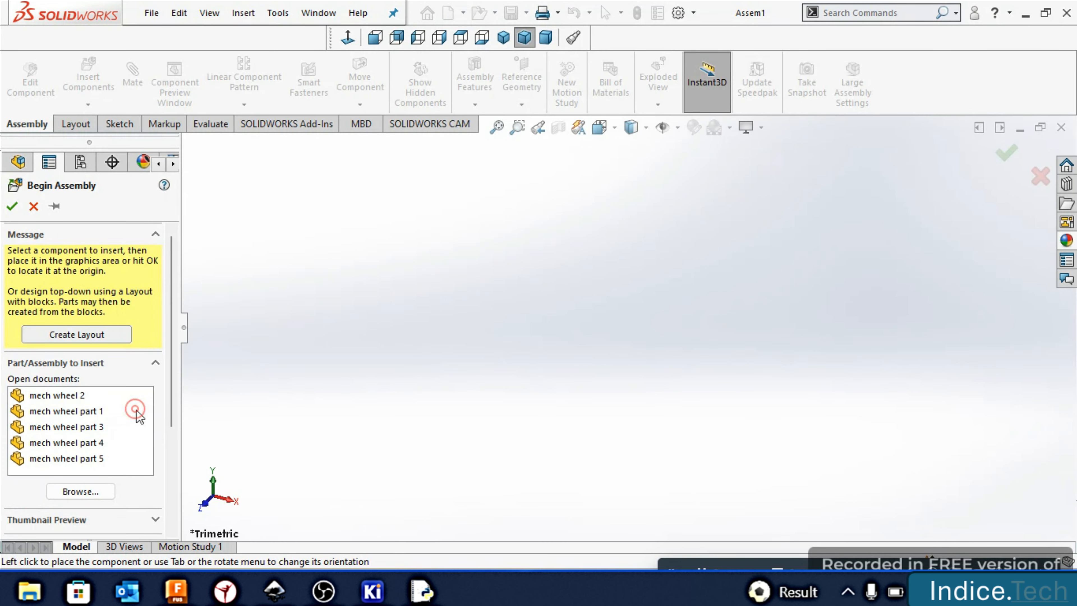
click(139, 411)
click(373, 386)
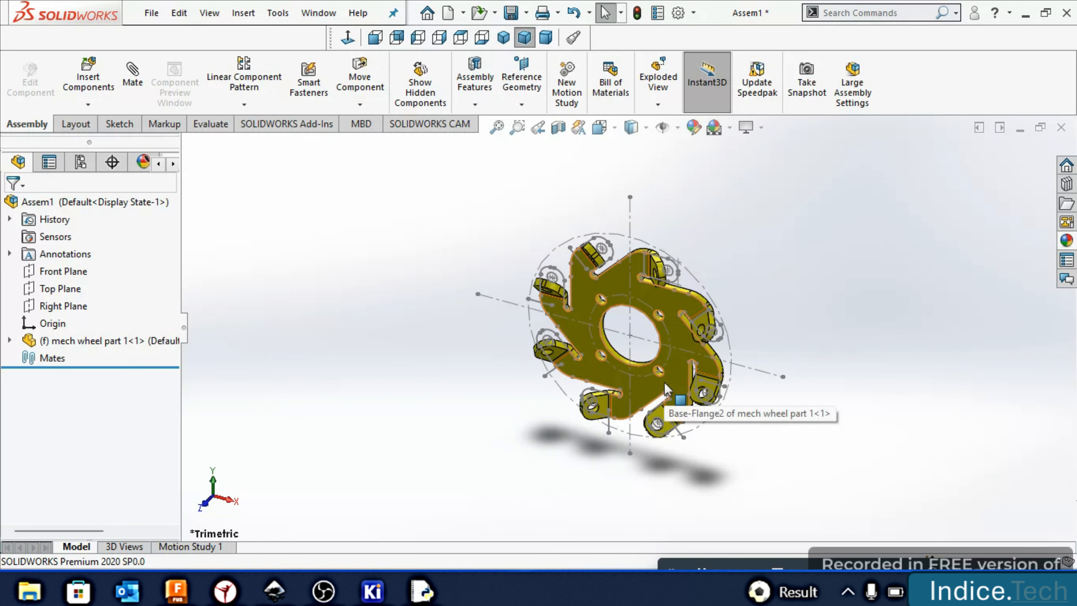
Insert a second copy of mech wheel part 1 beside the first, rotated twice by 90° about the Y axis
key(Right)
key(Right)
key(Right)
key(Right)
key(Right)
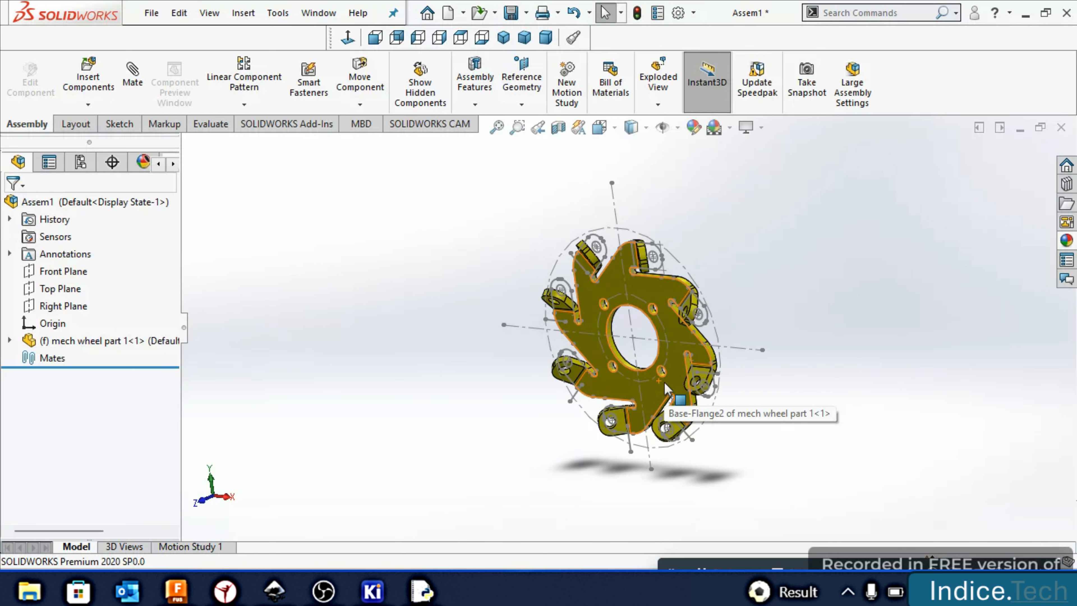
key(Right)
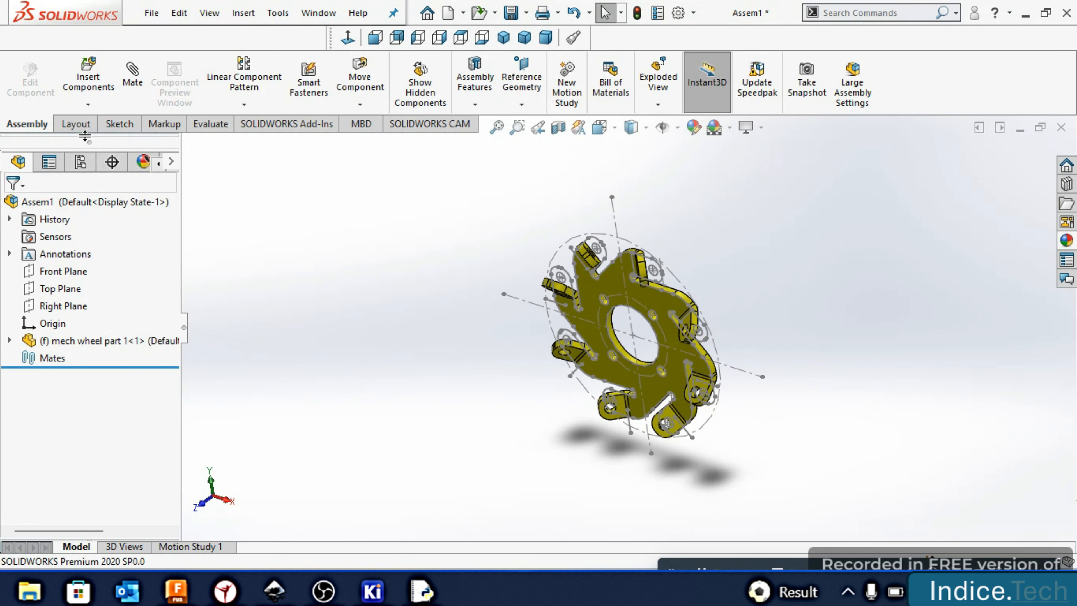
click(88, 85)
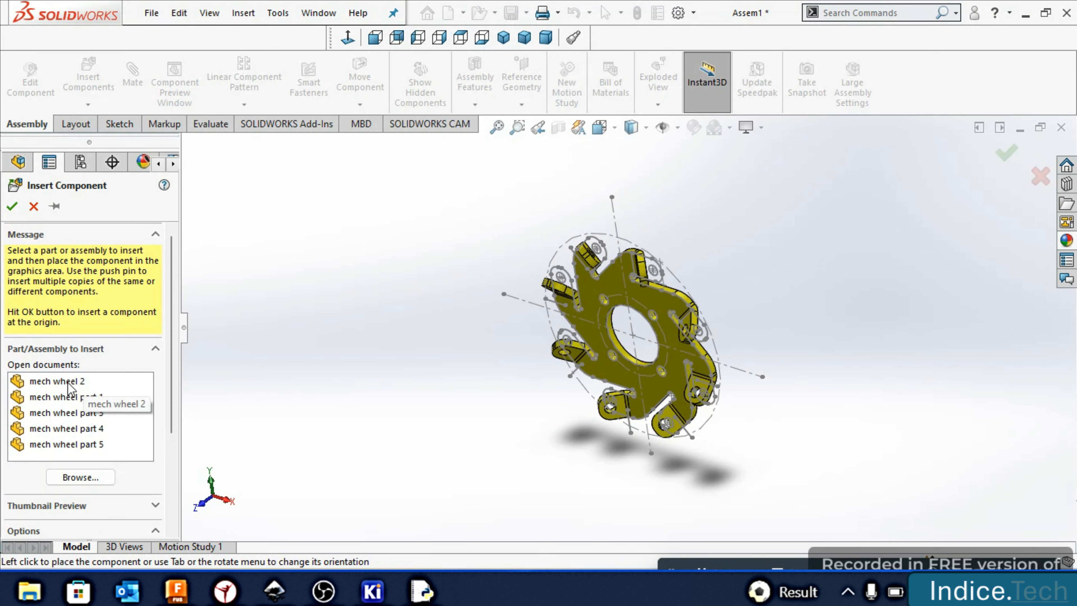
click(72, 397)
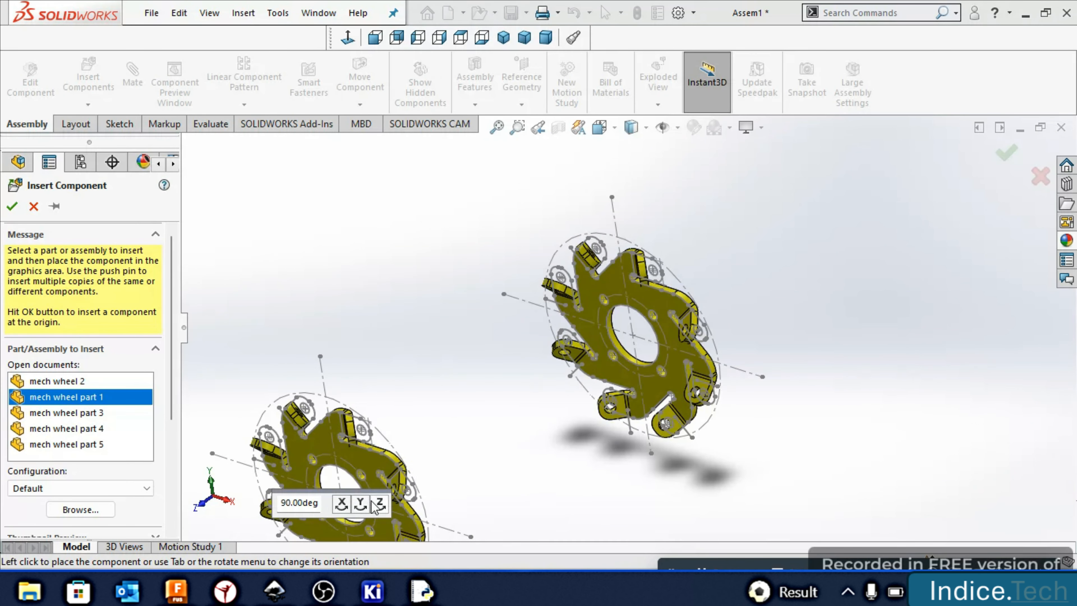
click(361, 504)
click(360, 504)
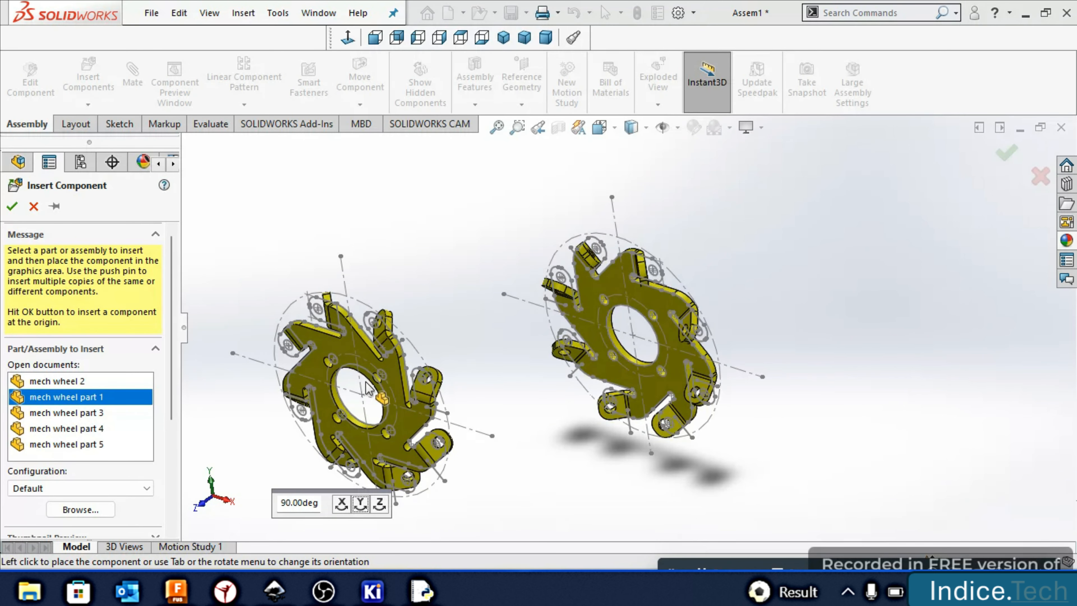
click(369, 385)
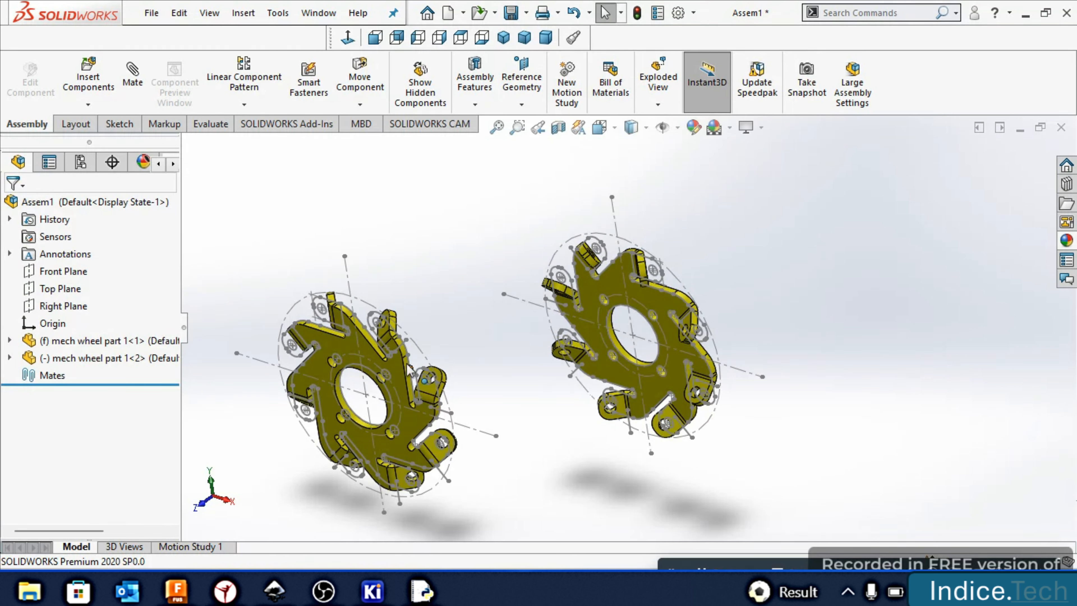
Insert mech wheel part 4, the red cylindrical hub, between the two plates
click(88, 82)
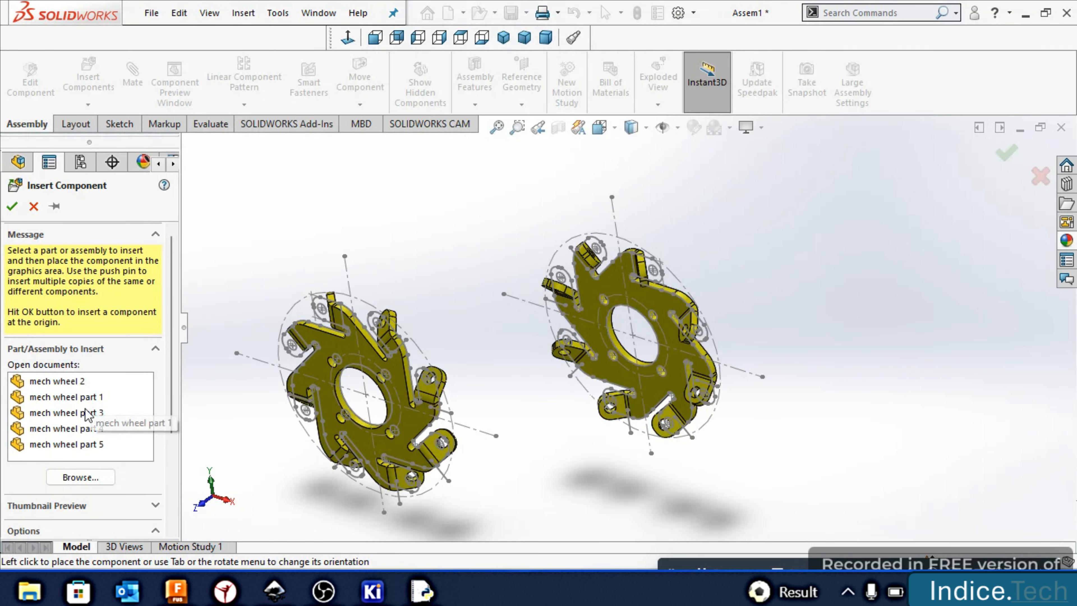
click(73, 381)
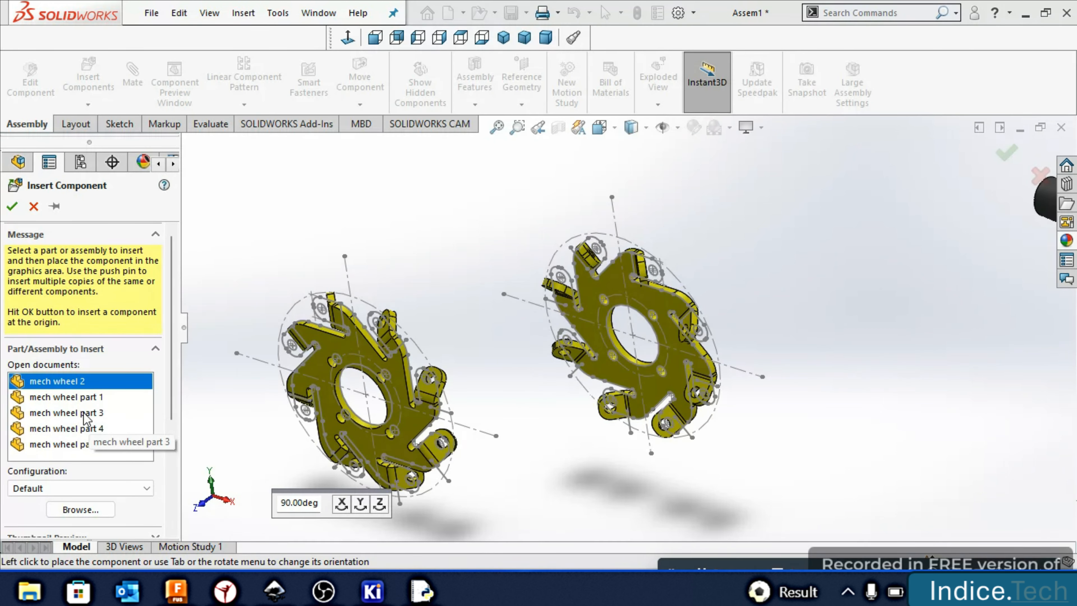
click(93, 411)
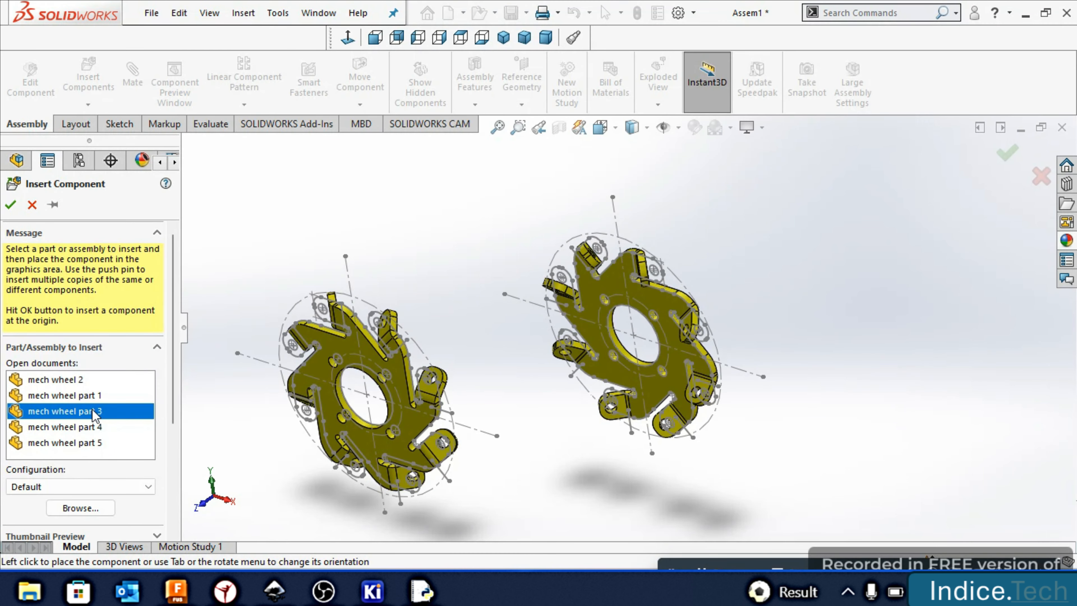
click(91, 426)
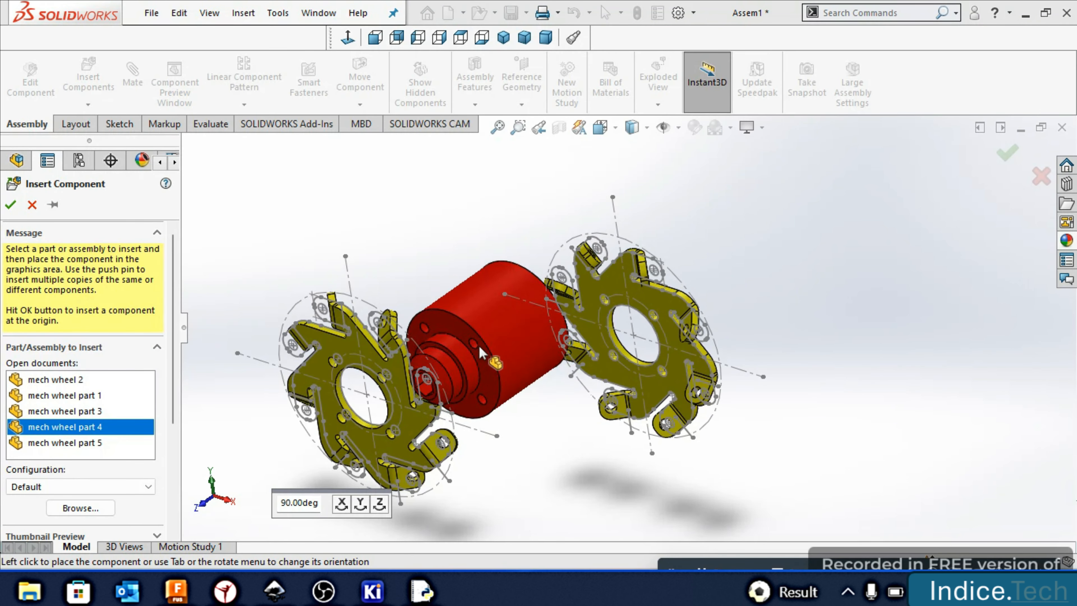
click(480, 352)
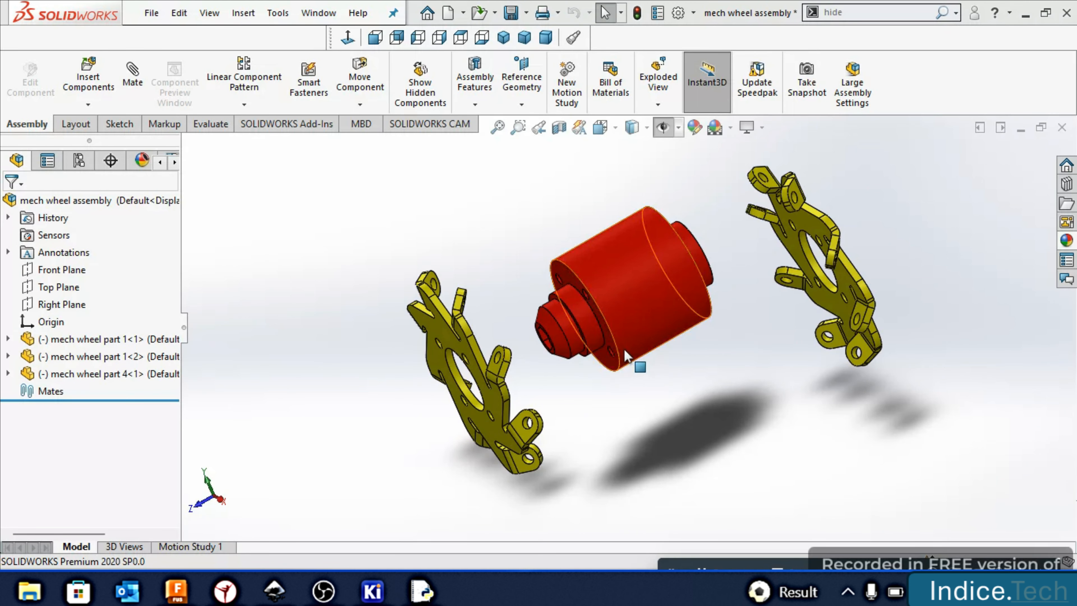
Add a concentric mate between the red hub's stepped cylindrical face and the central hole of the second mech wheel part 1 plate
click(610, 340)
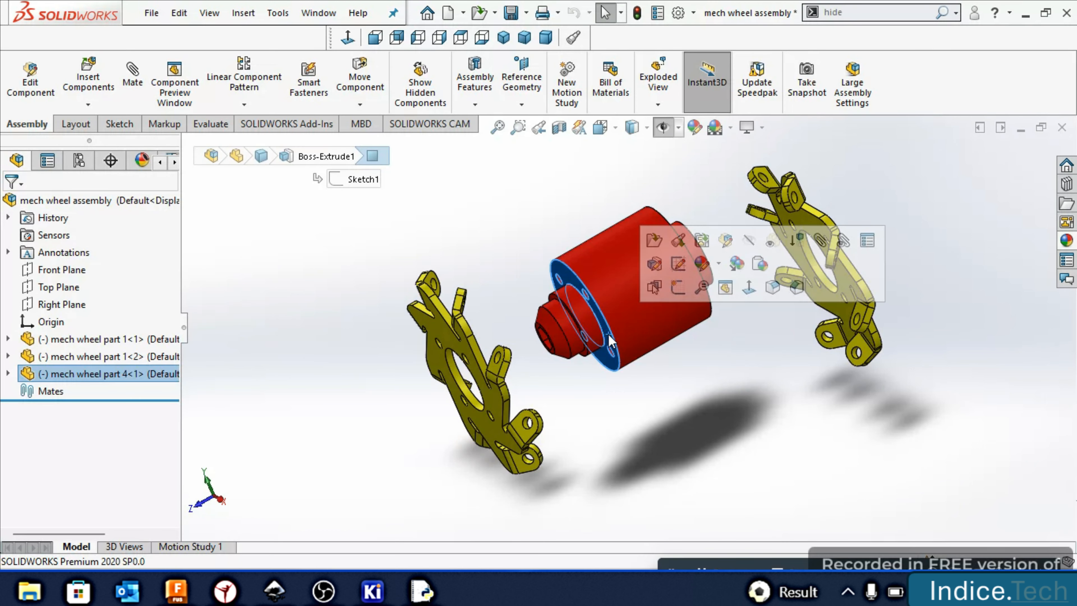
click(135, 80)
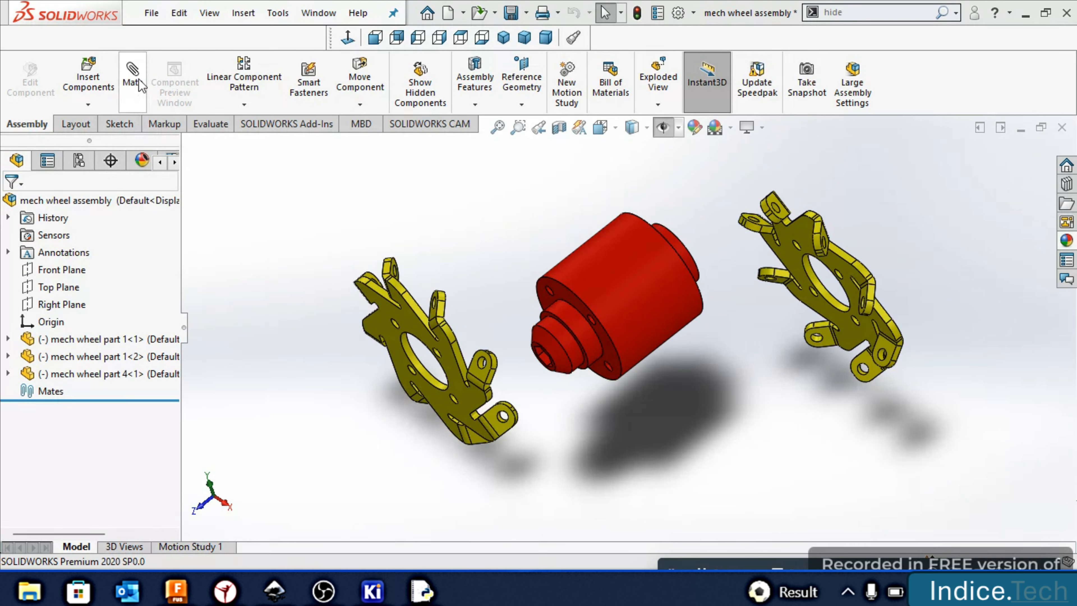
click(133, 73)
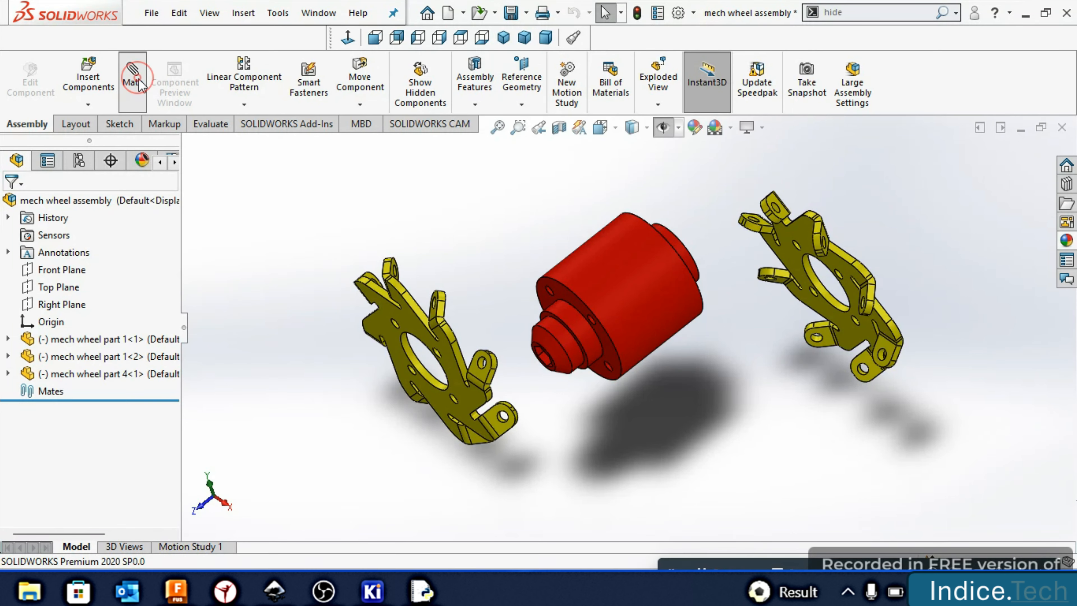
click(586, 341)
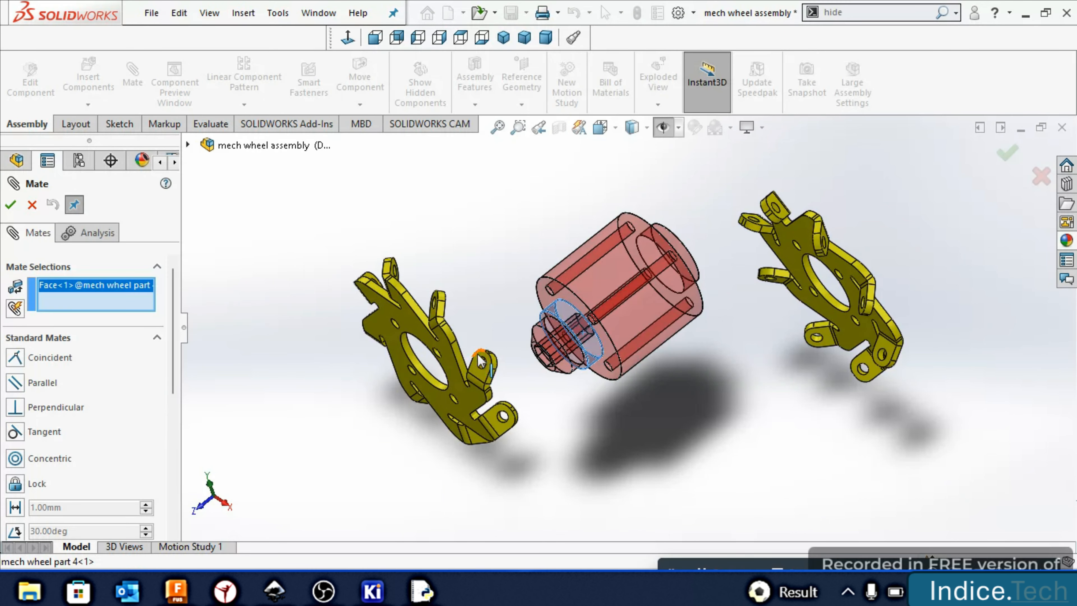
click(425, 374)
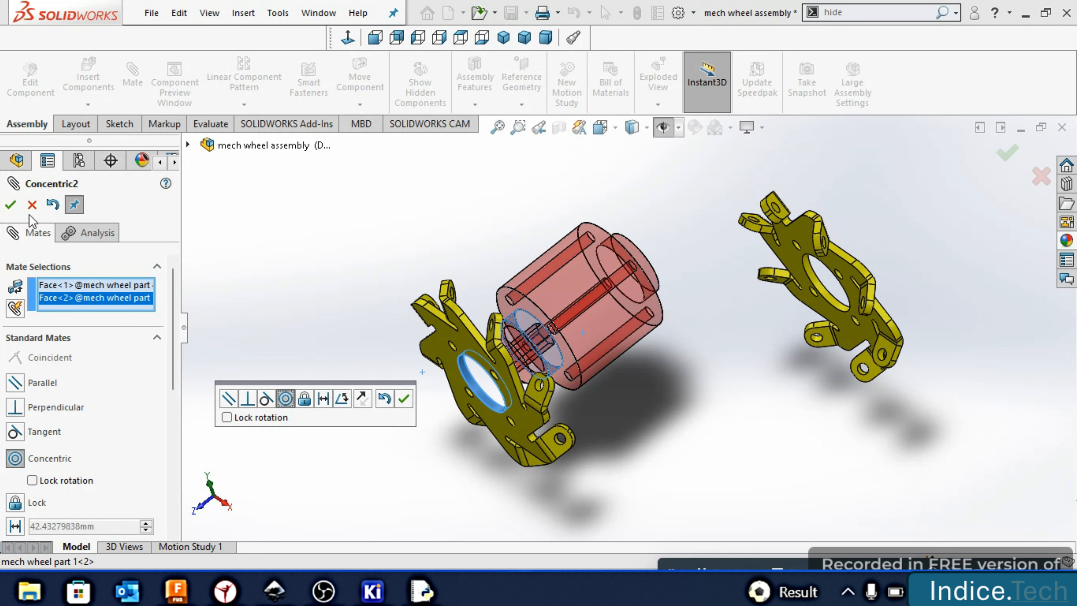
click(10, 205)
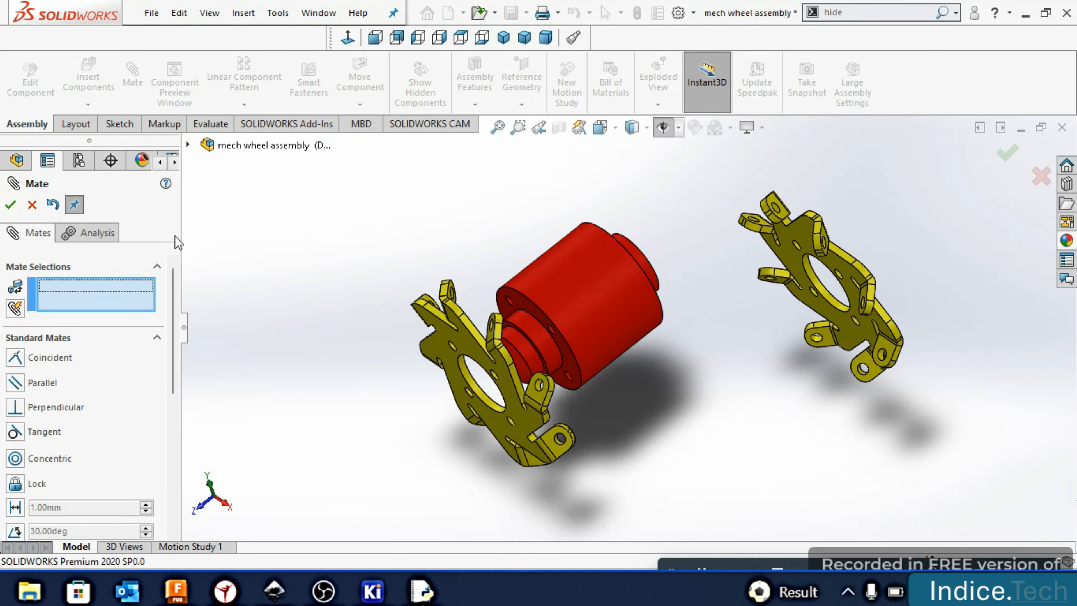
Try to mate the red hub's annular end face coincident with the inner flat face of the second mech wheel part 1 plate
click(566, 356)
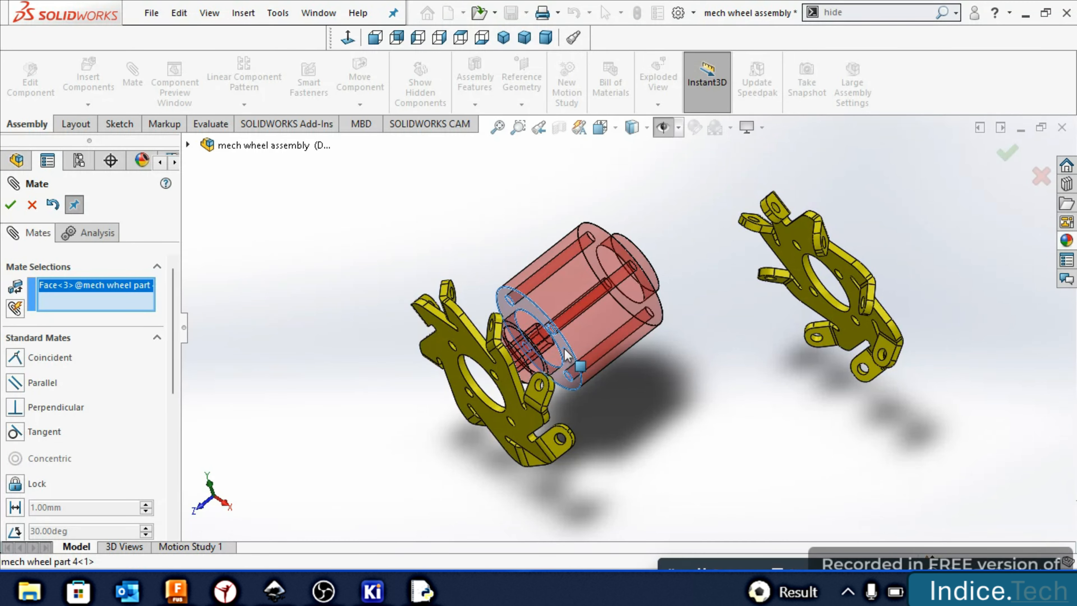
key(Left)
key(Left)
key(Left)
key(Left)
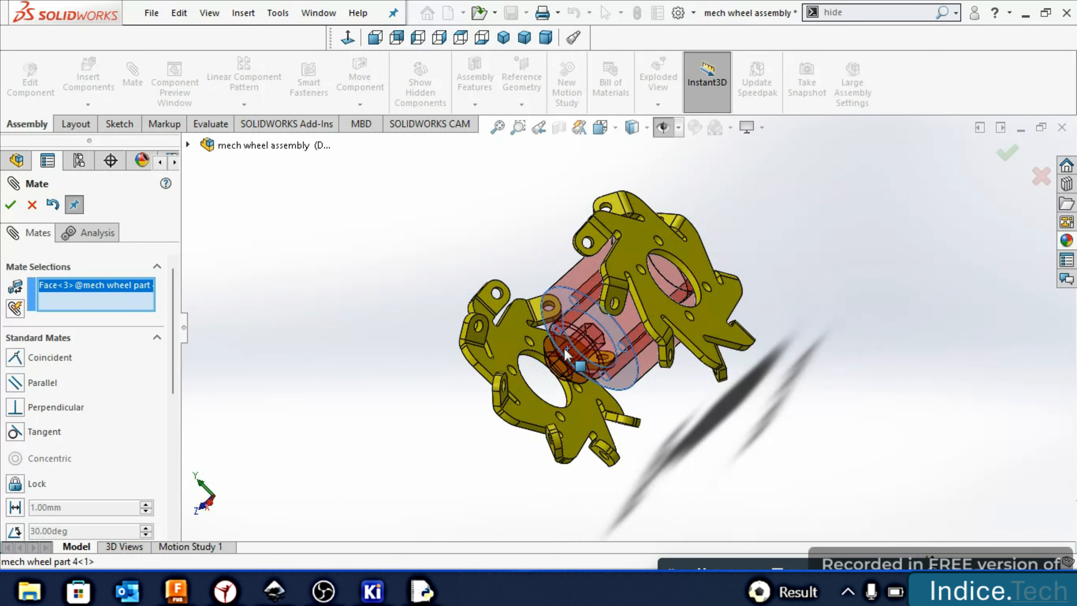
click(533, 407)
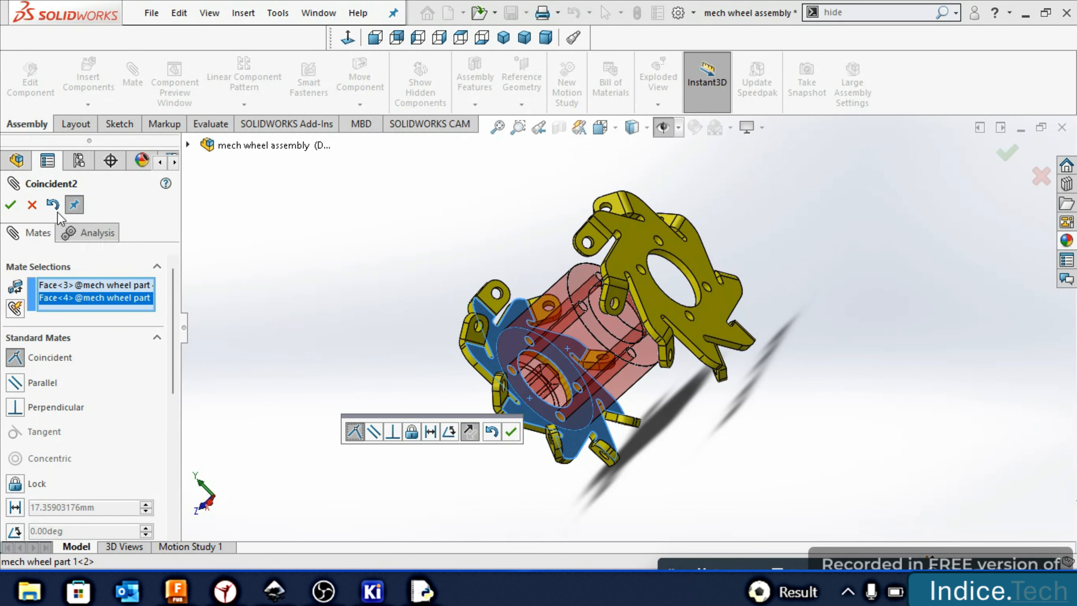
click(11, 206)
mouse_move(550, 331)
middle_down()
mouse_move(691, 347)
mouse_move(797, 326)
mouse_move(713, 333)
mouse_move(701, 296)
mouse_move(710, 314)
mouse_move(809, 328)
mouse_move(767, 356)
mouse_move(695, 348)
mouse_move(881, 339)
middle_up()
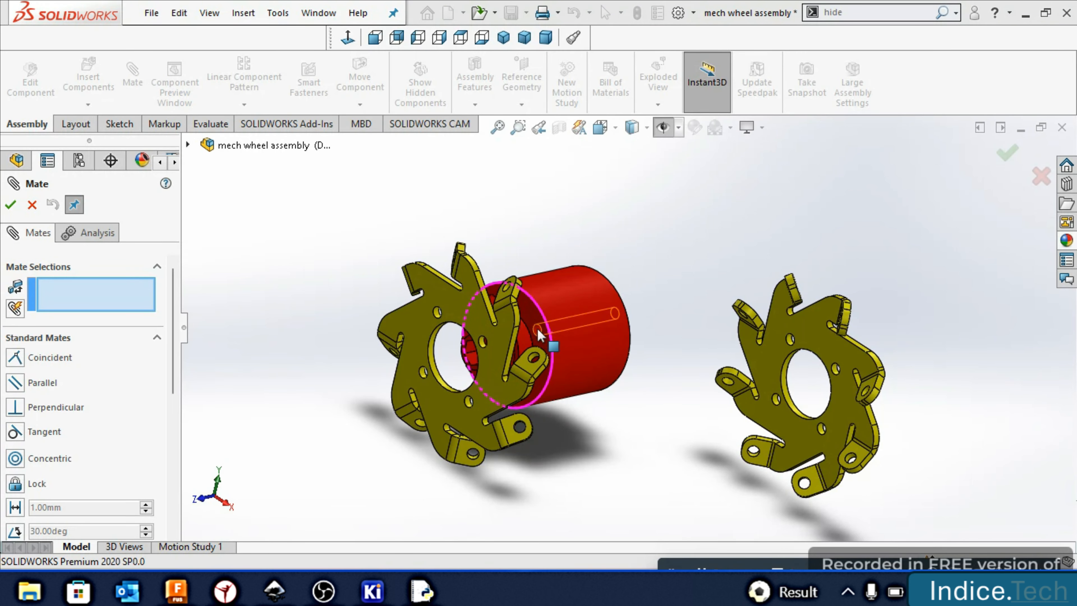
Add a concentric mate between one of the red hub's small lengthwise holes and the matching small hole in the second mech wheel part 1 plate
click(538, 330)
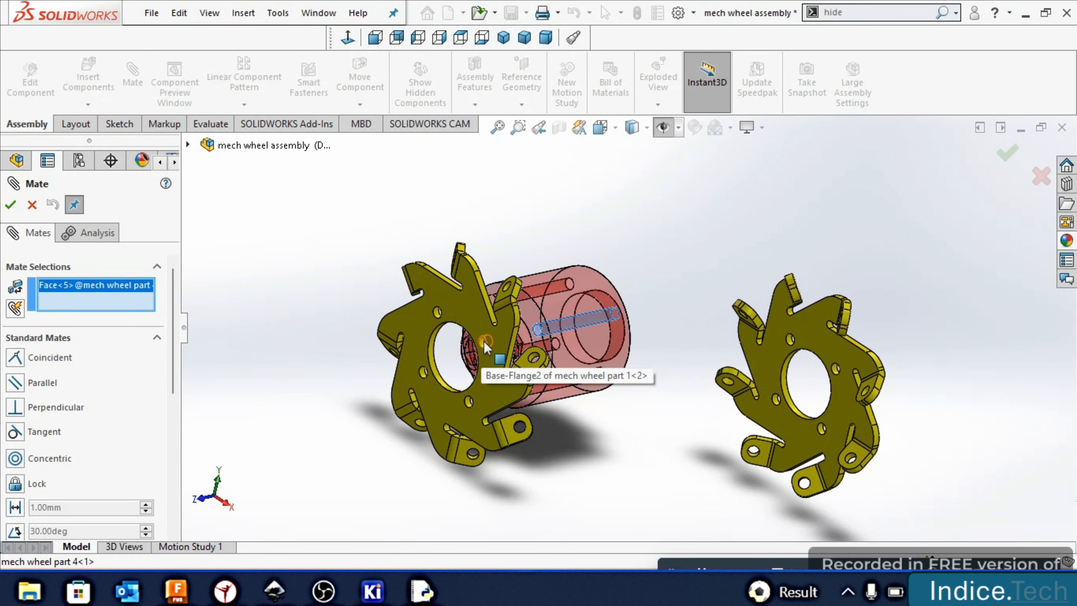
scroll(484, 341, down, 2)
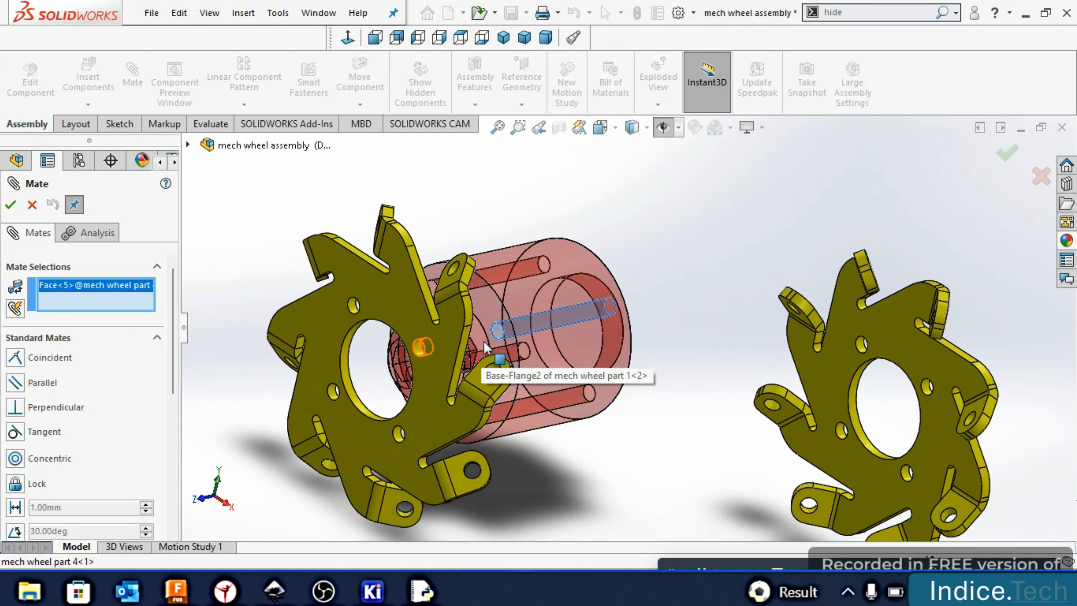
click(419, 348)
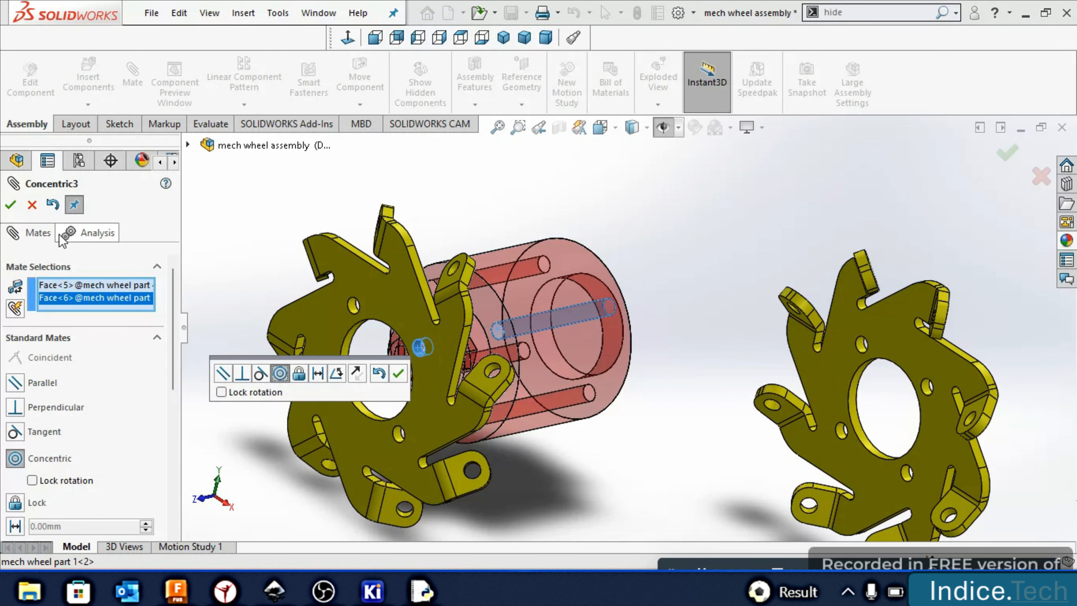
click(10, 205)
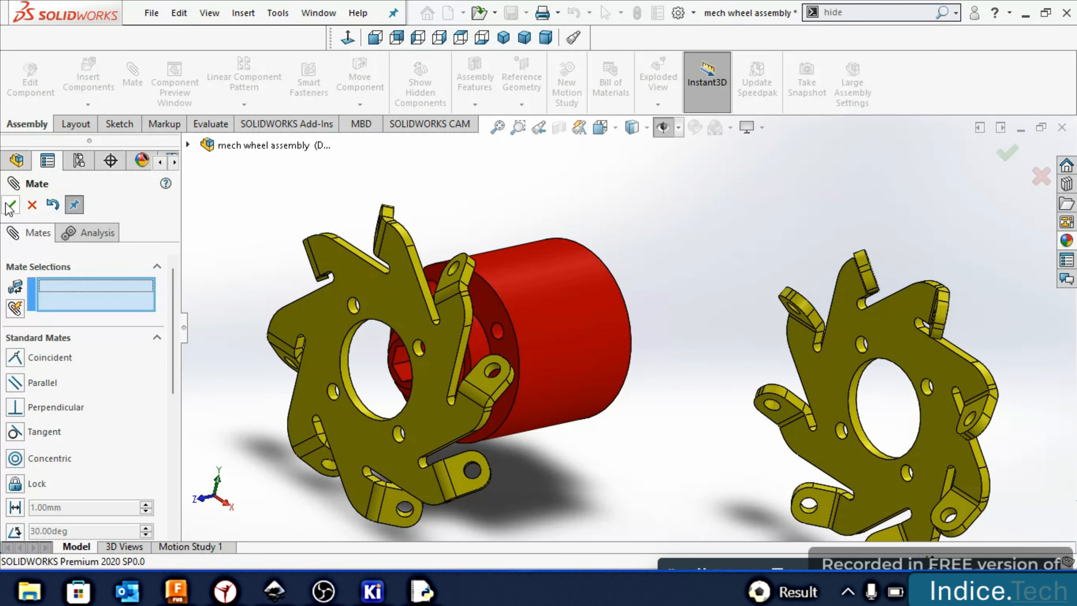
Mate the red hub's annular end face coincident with the inner flat face of the second mech wheel part 1 plate
click(487, 303)
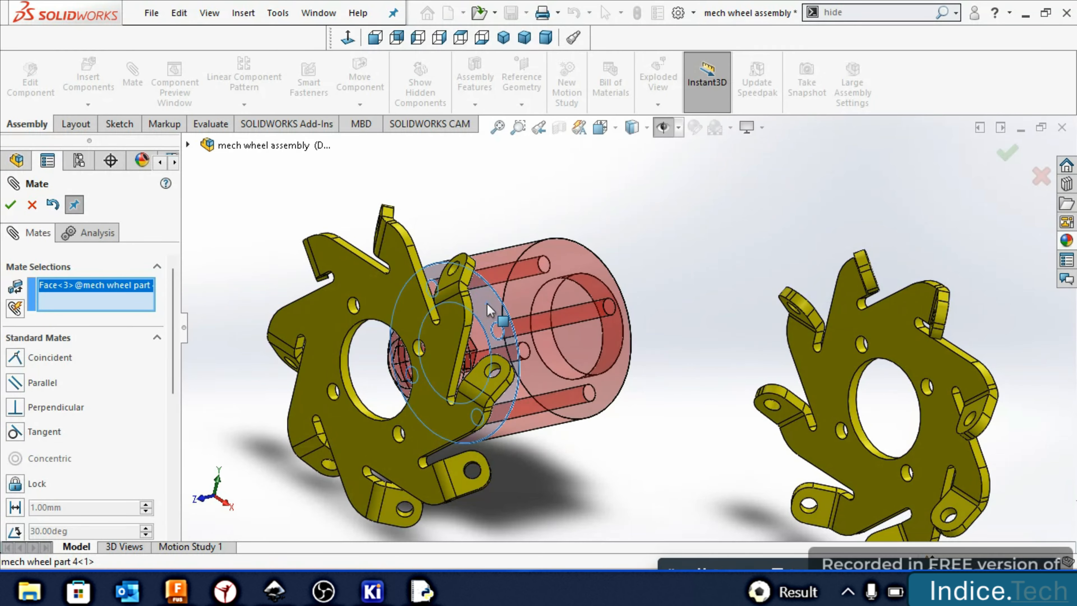
key(Left)
key(Left)
key(Left)
key(Left)
key(Left)
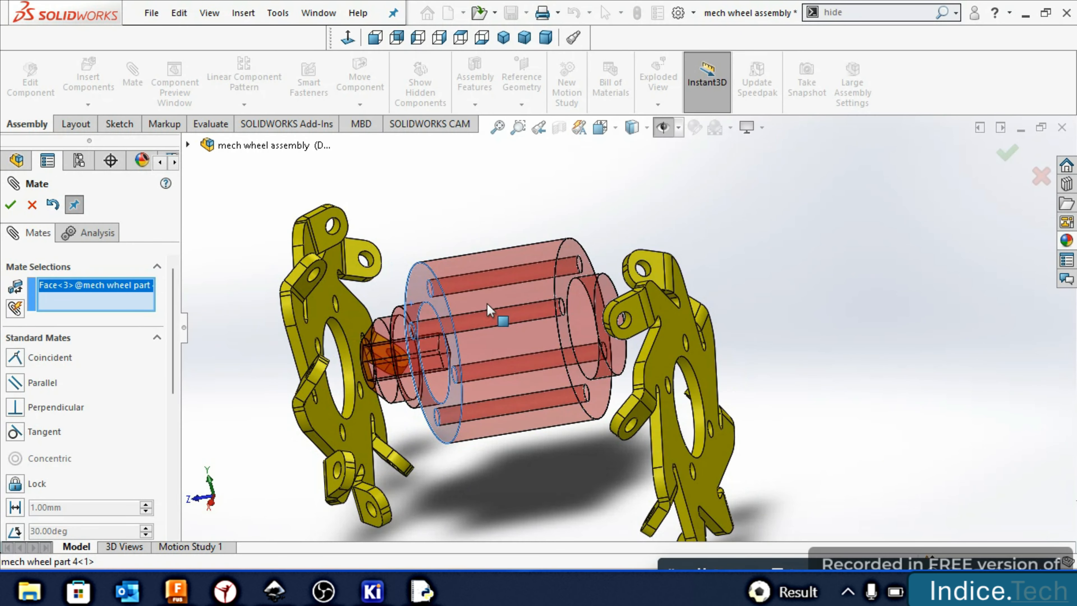
click(365, 299)
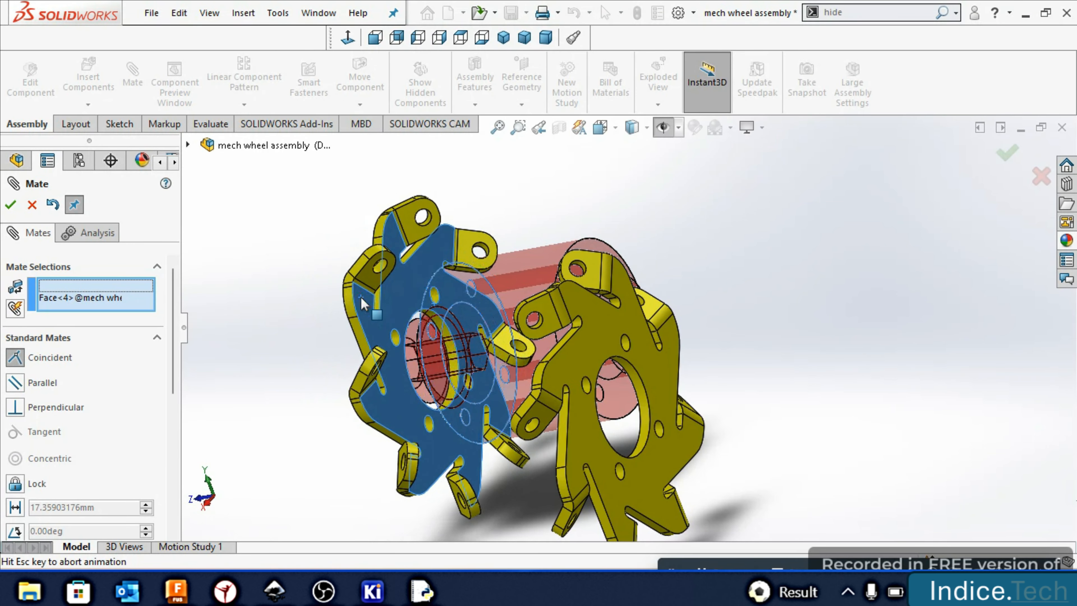
click(10, 205)
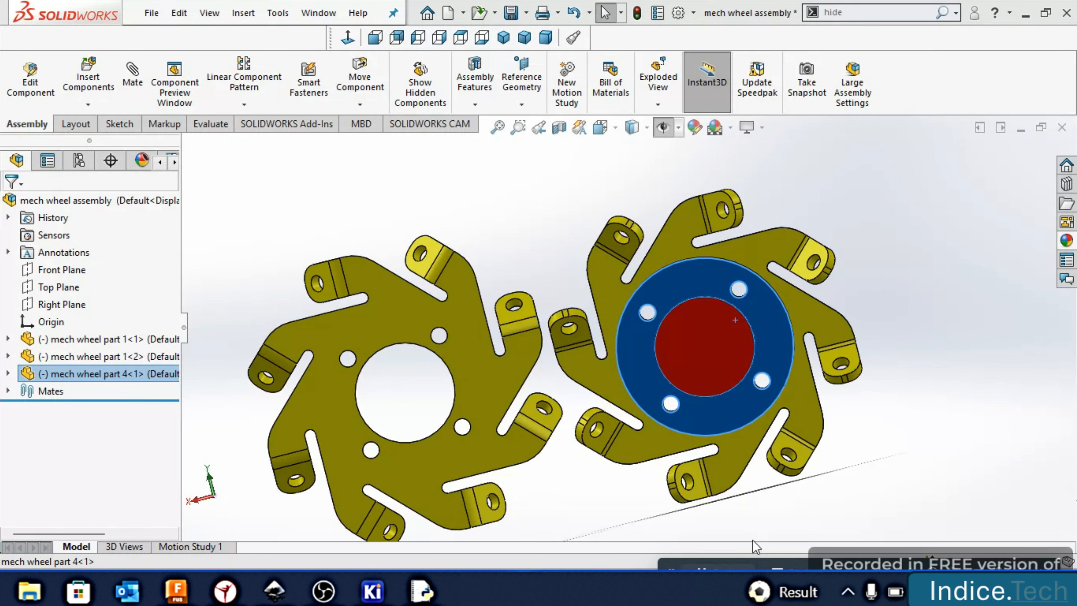
Add a concentric mate between the first mech wheel part 1 plate's central hole and the cylindrical boss on the red hub's free end
middle_drag(797, 465, 724, 477)
mouse_move(348, 483)
middle_down()
mouse_move(435, 481)
mouse_move(475, 519)
mouse_move(485, 487)
mouse_move(536, 473)
middle_up()
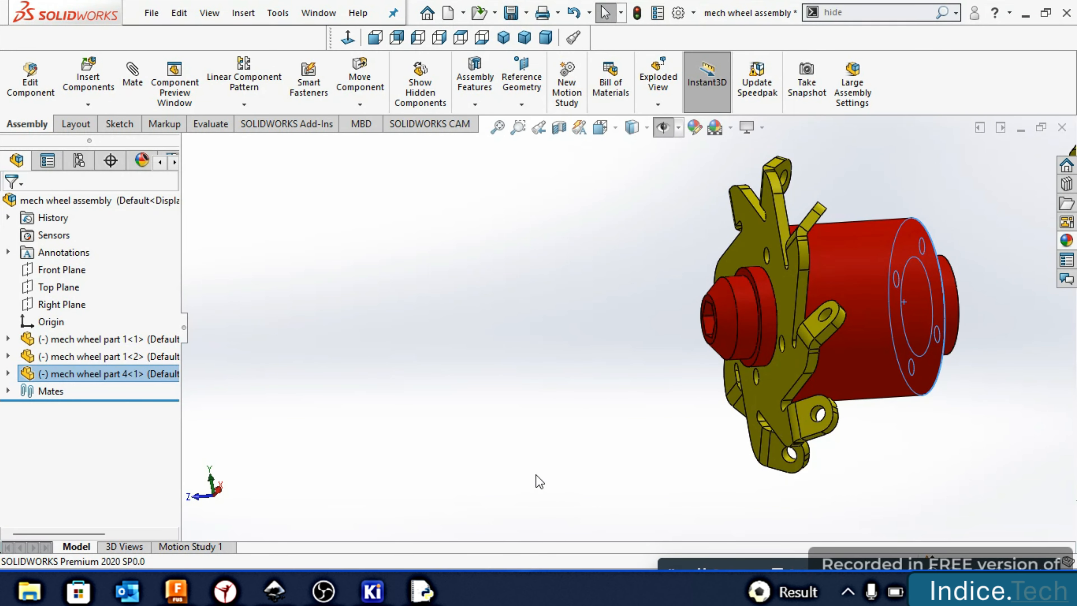
key(f)
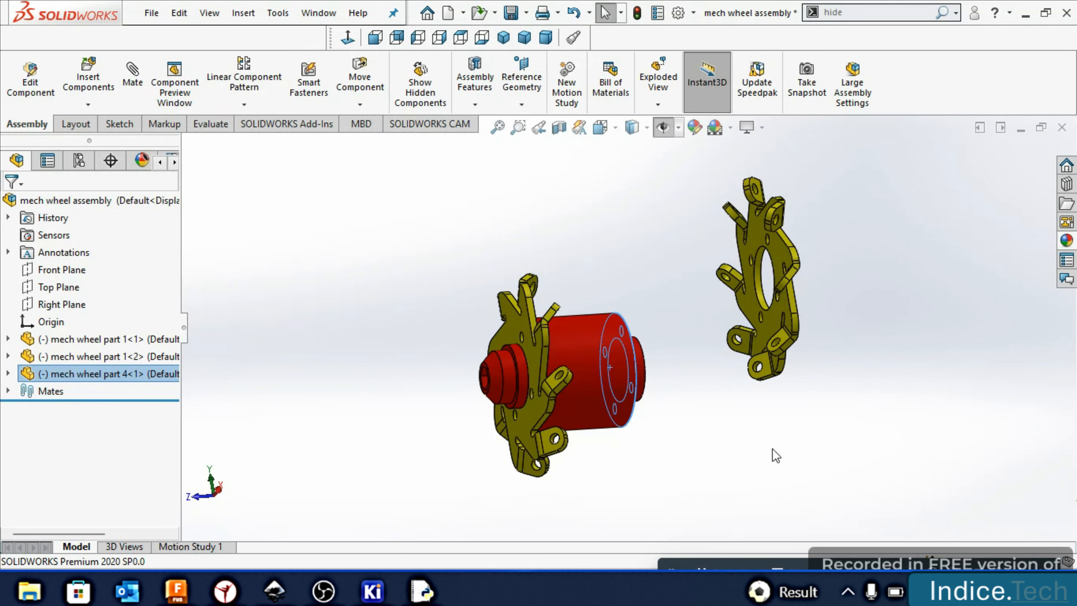
mouse_move(772, 452)
middle_down()
mouse_move(873, 425)
mouse_move(849, 432)
mouse_move(860, 440)
mouse_move(768, 456)
middle_up()
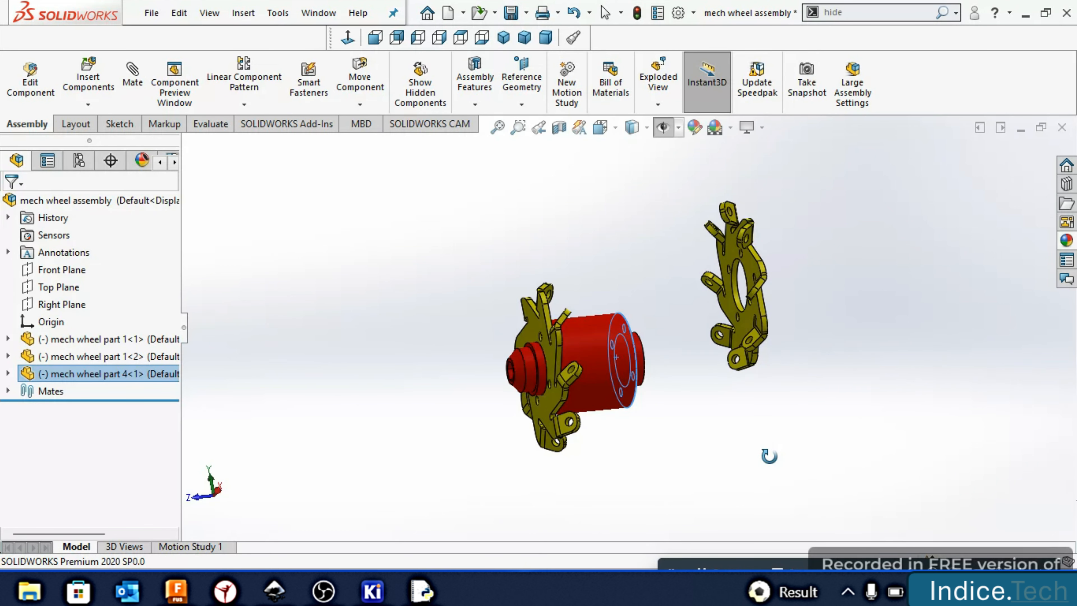
key(Escape)
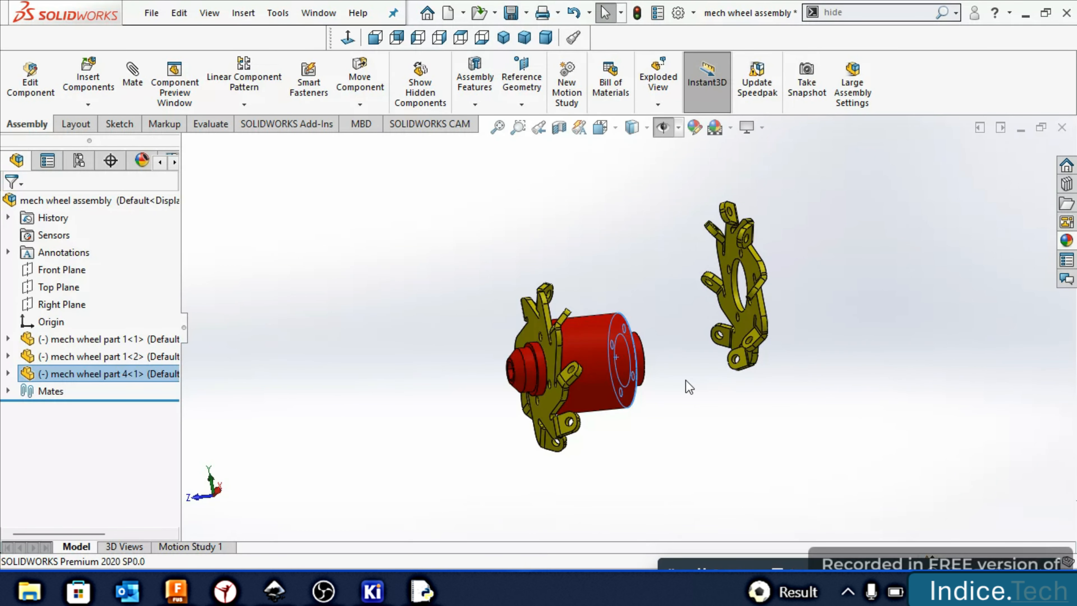
scroll(687, 327, down, 4)
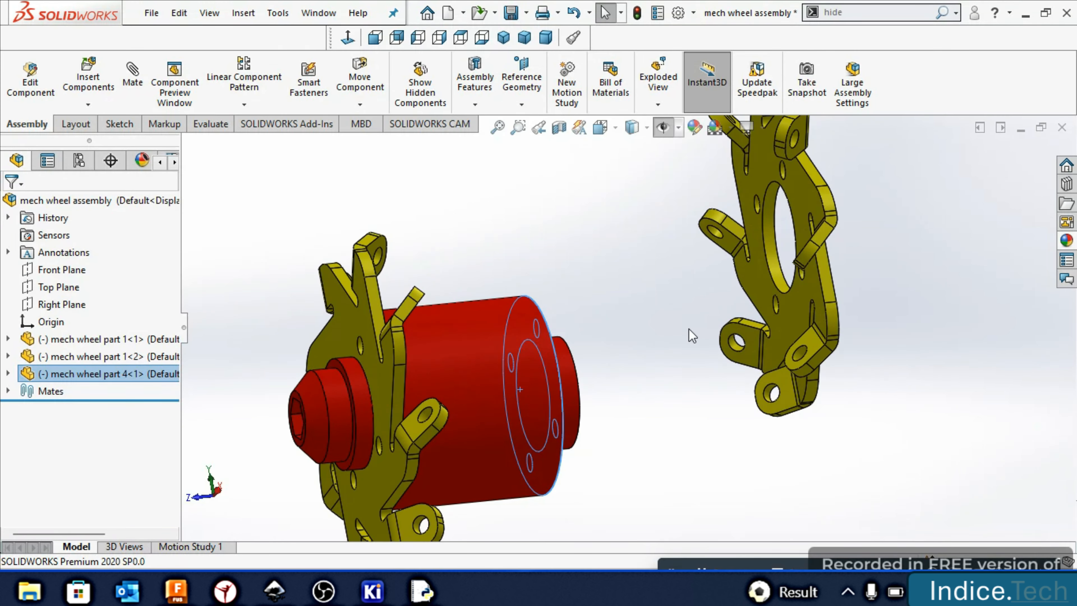
click(769, 235)
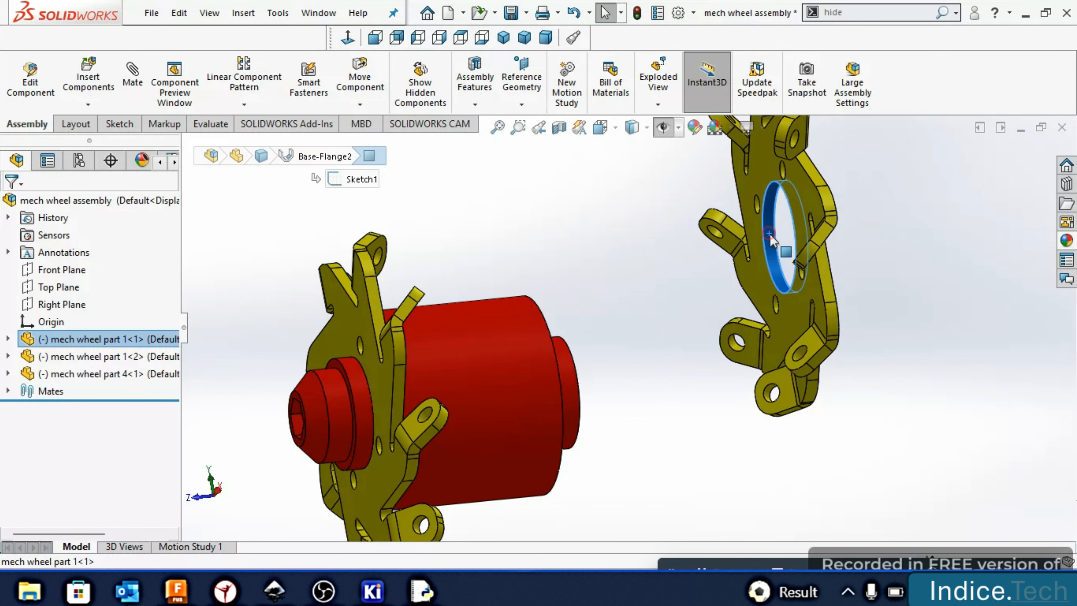
click(132, 77)
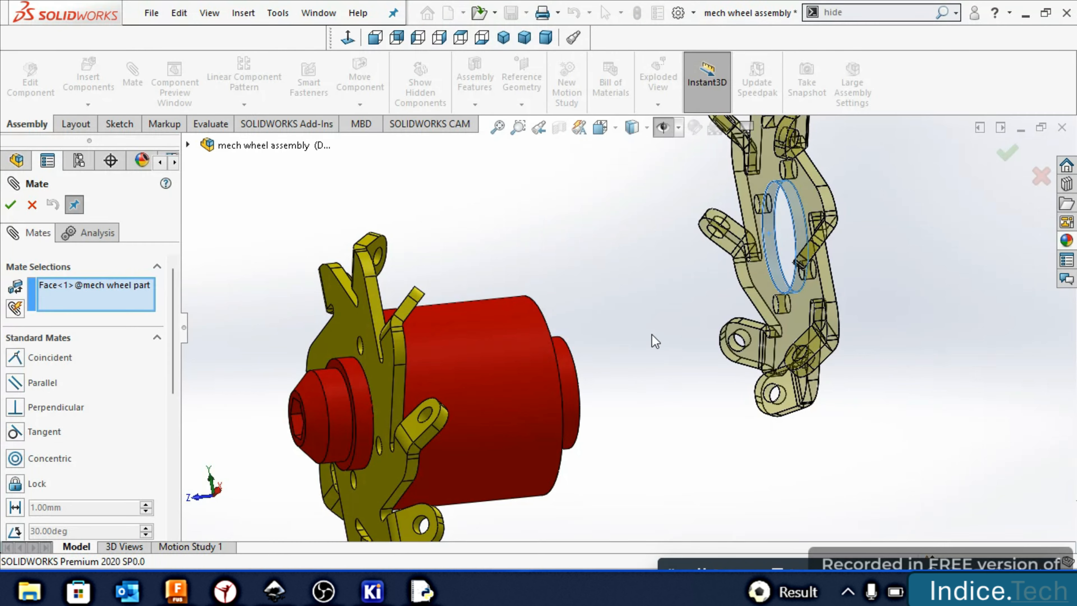
click(573, 386)
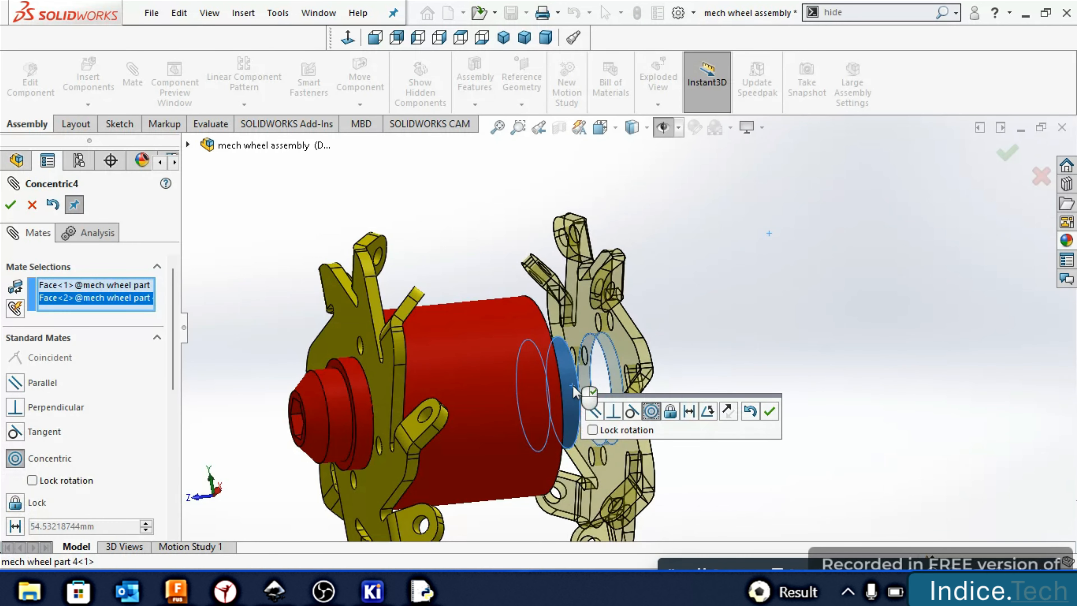
click(10, 204)
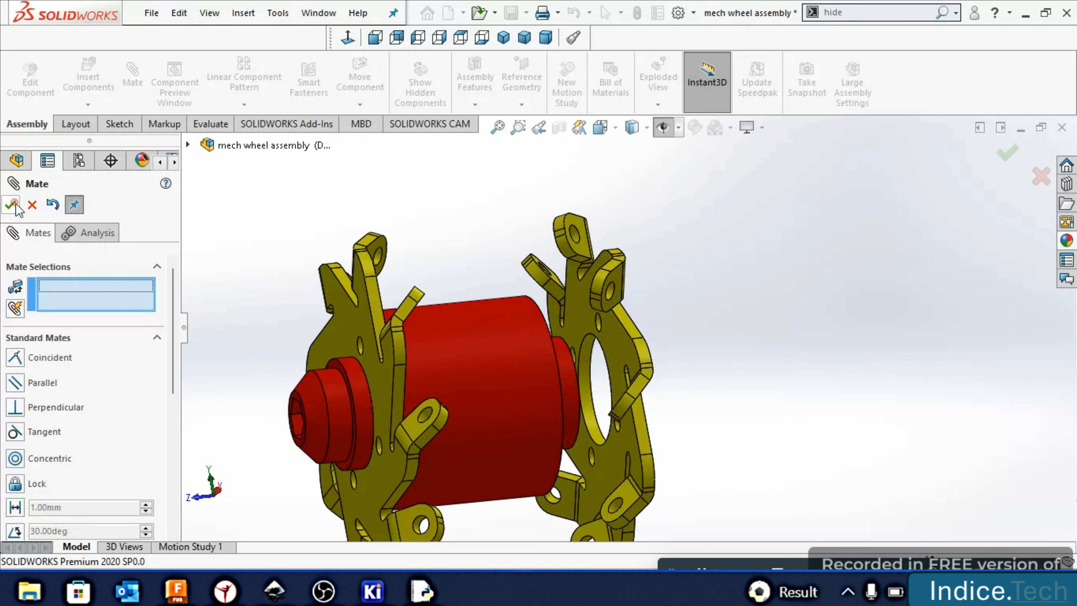
Mate the first mech wheel part 1 plate's inner flat face coincident with the red hub's adjacent annular end face, and finish mating
click(607, 338)
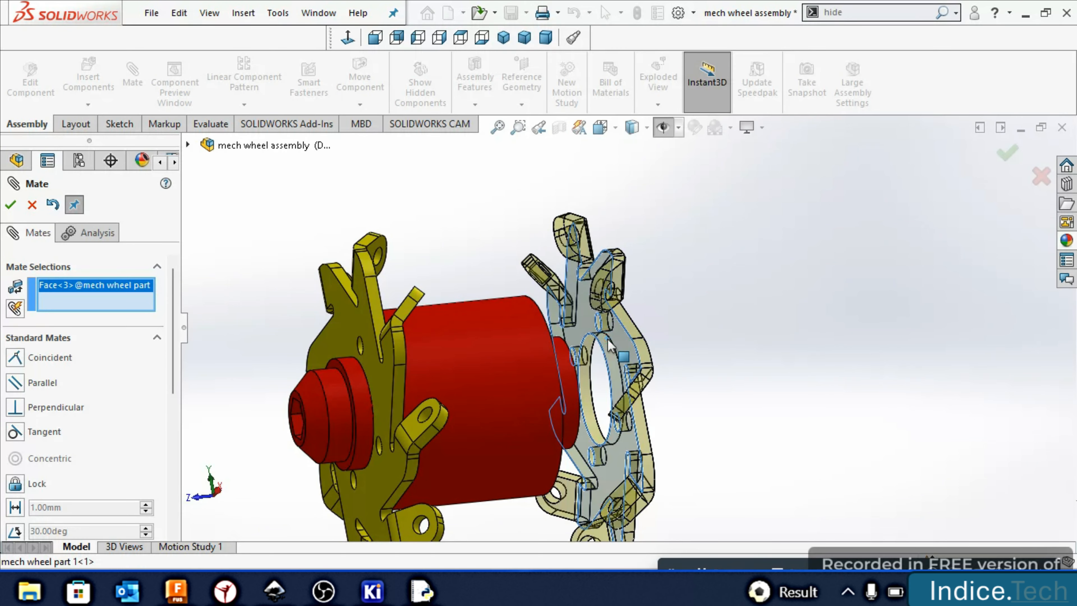
key(Left)
key(Left)
key(Left)
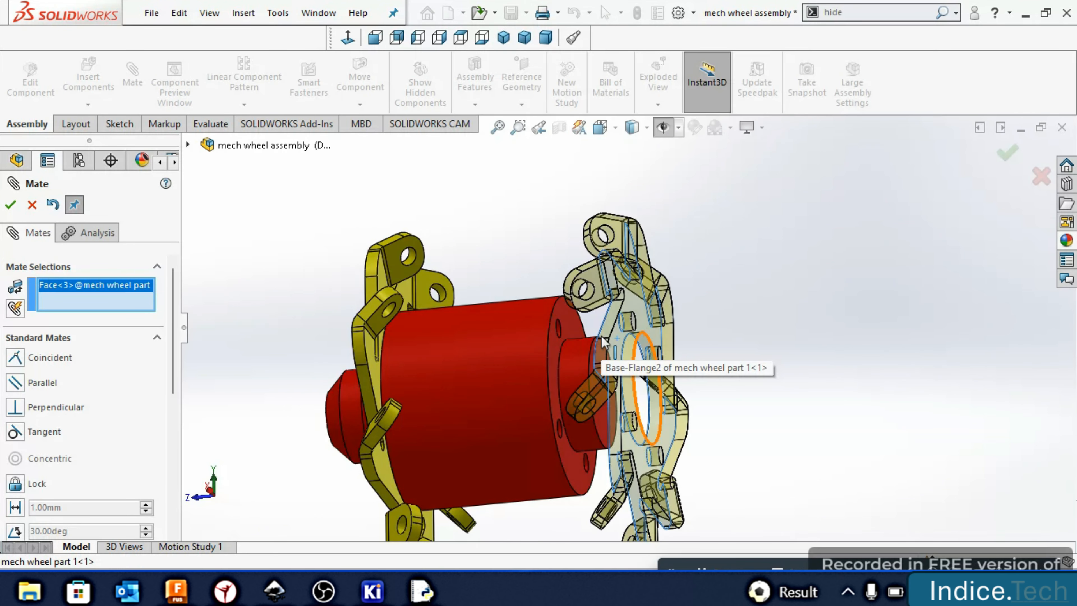
click(550, 344)
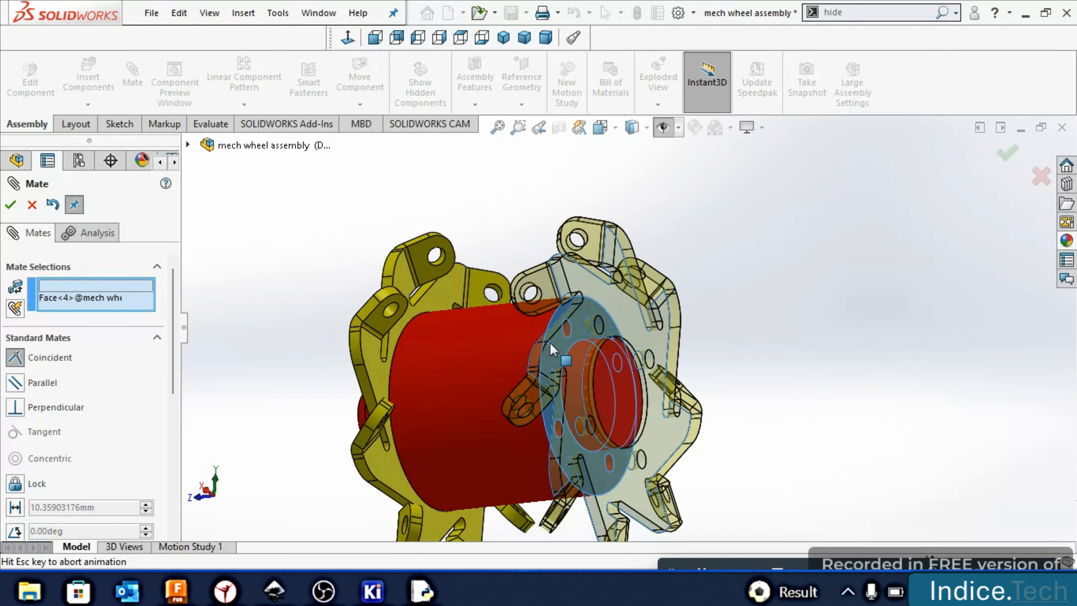
click(10, 207)
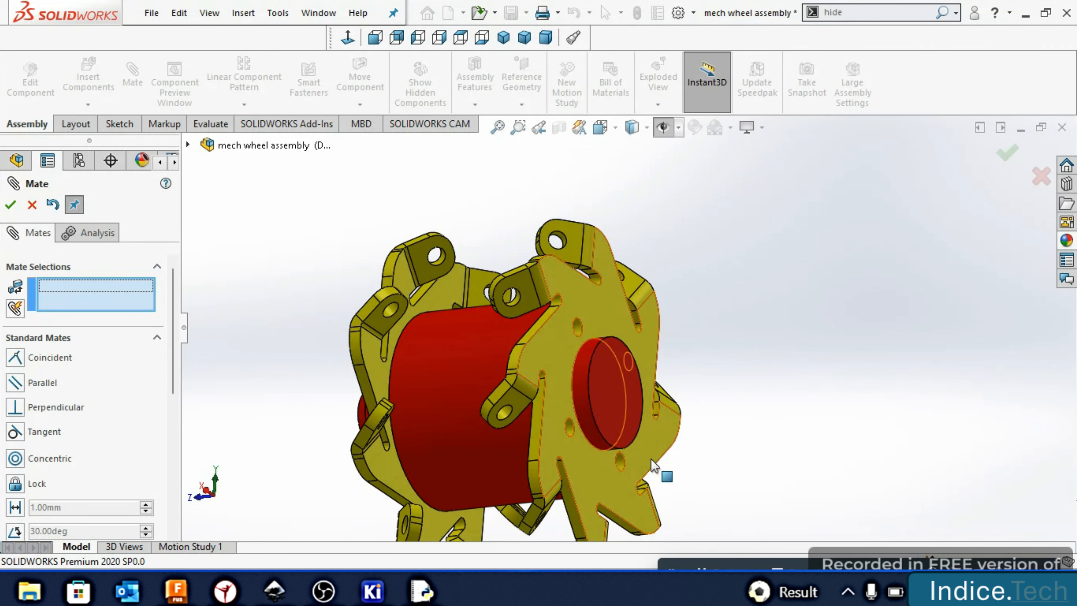
click(720, 567)
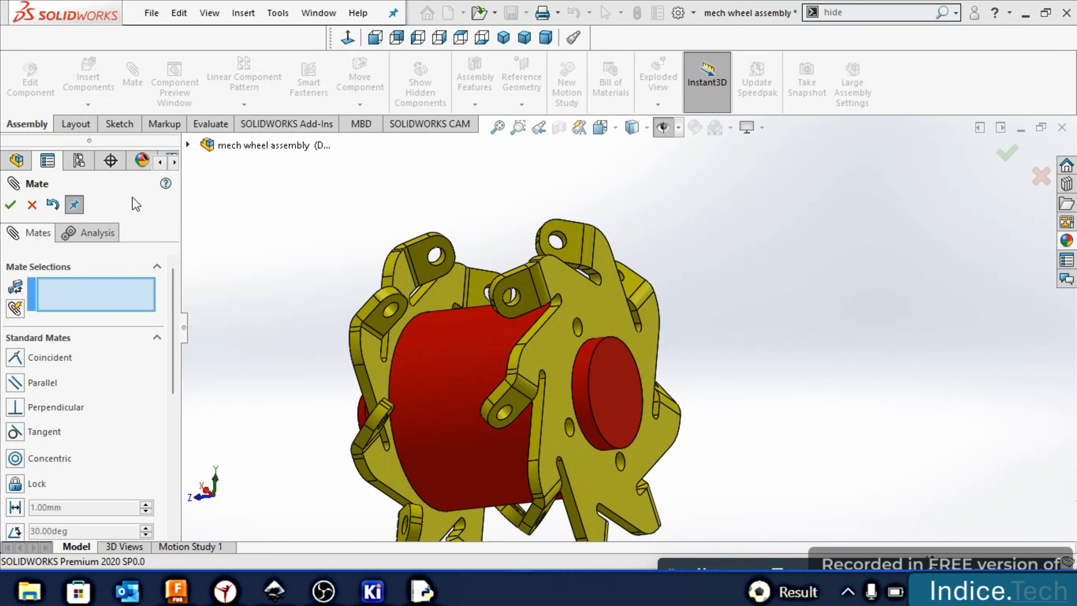
click(10, 205)
Insert mech wheel 2, the dark roller, beside the hub assembly, rotated 90° about the Y axis
key(f)
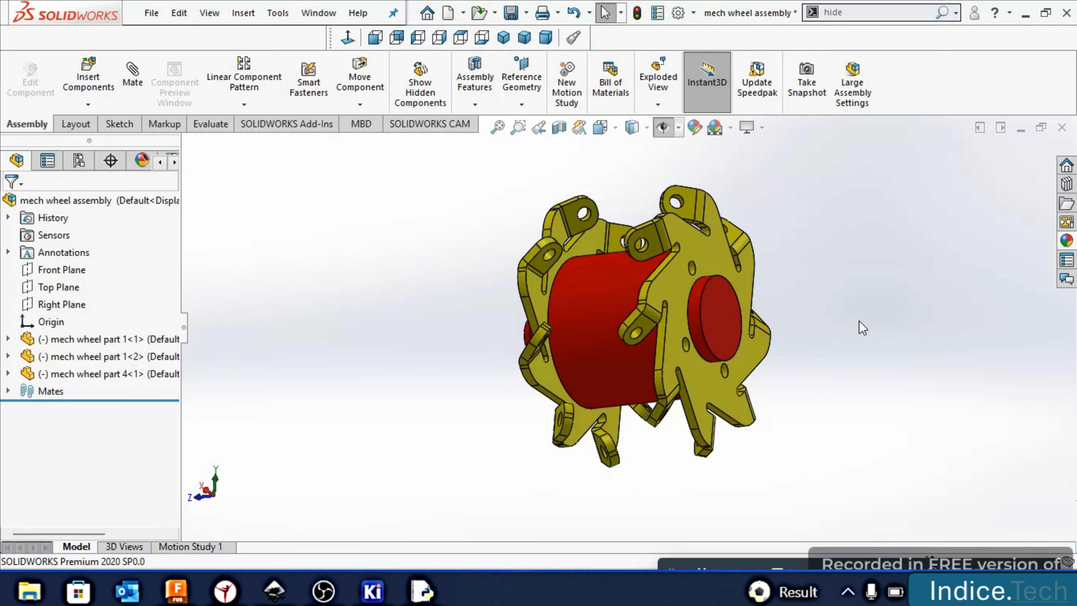
middle_drag(859, 320, 837, 437)
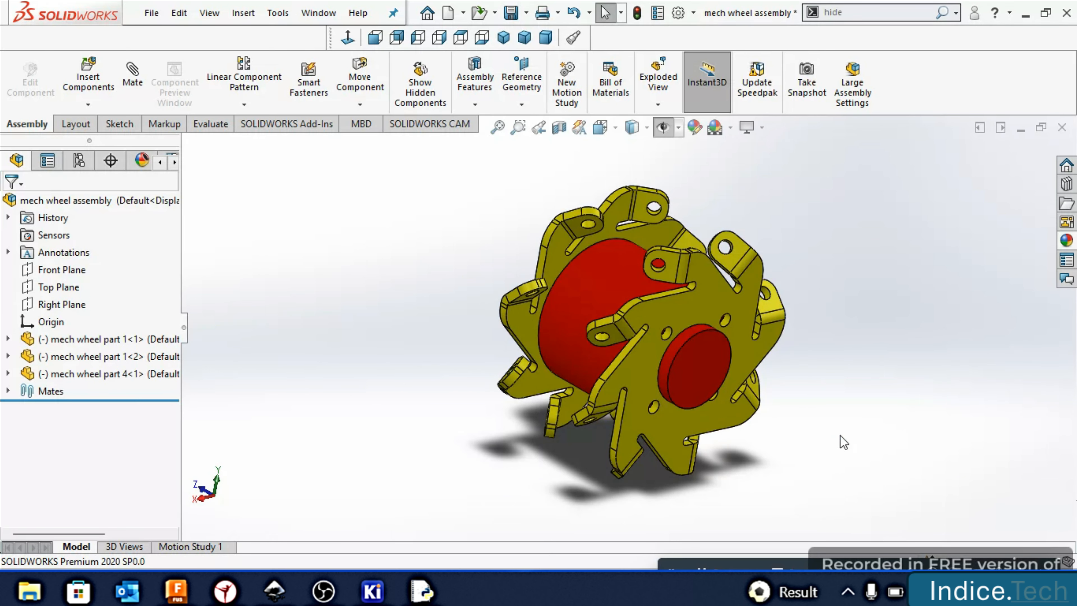
scroll(550, 395, up, 2)
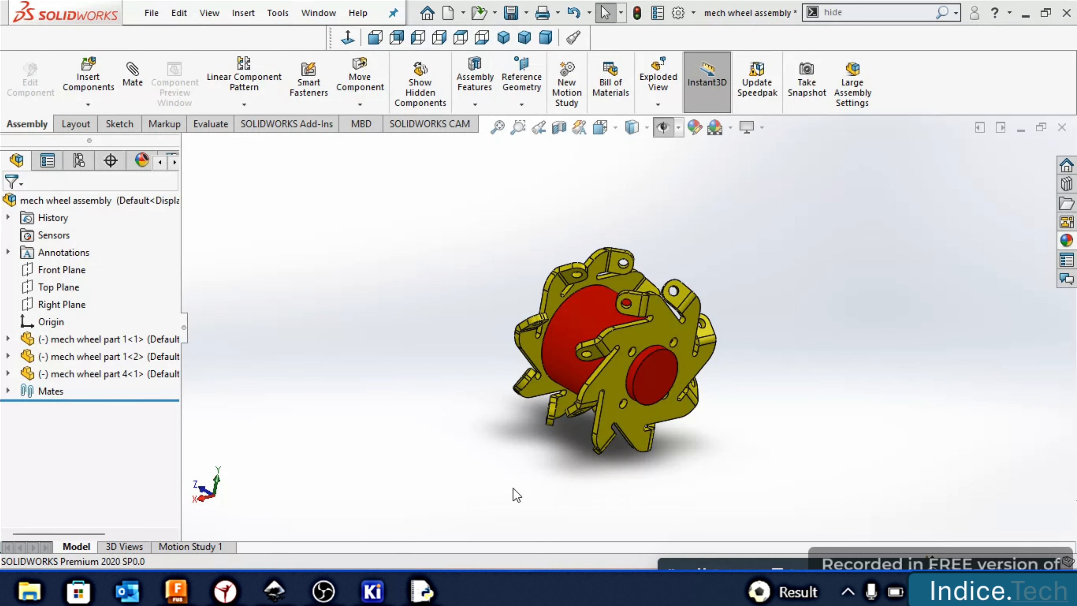
click(78, 90)
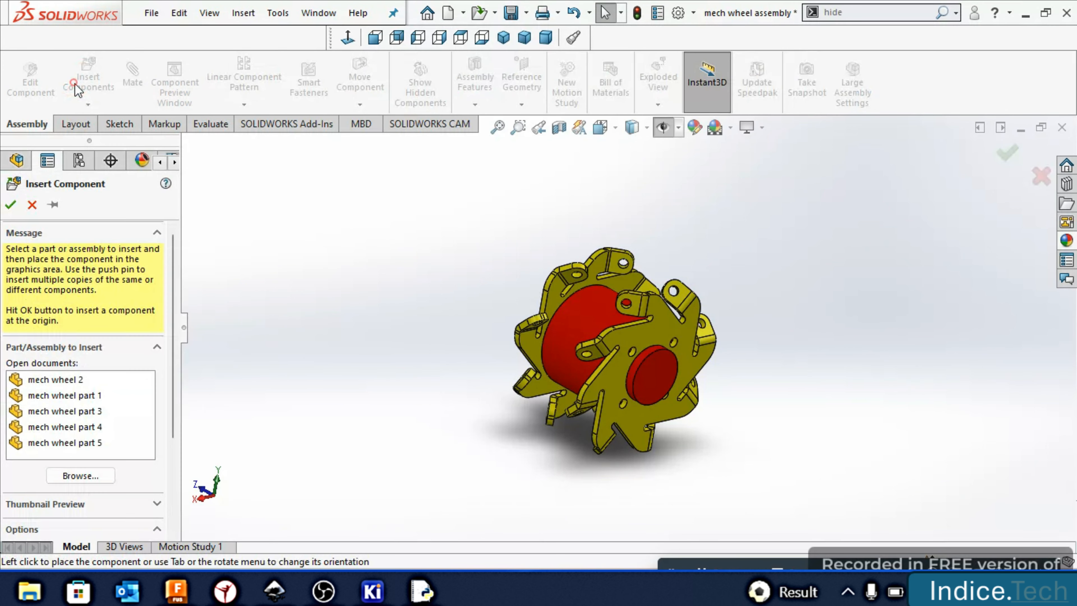
click(83, 379)
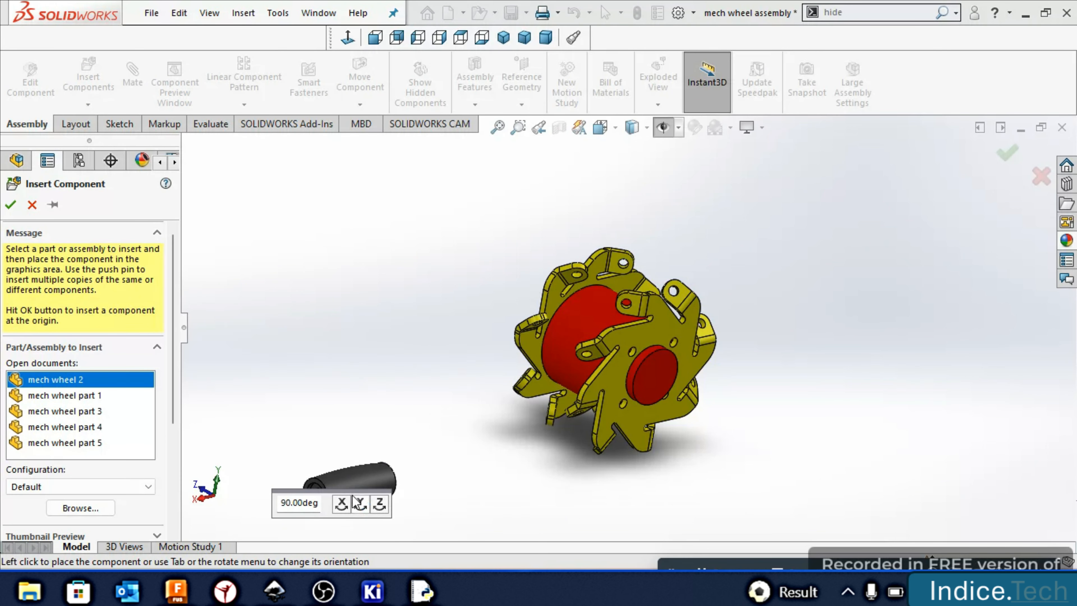
click(360, 504)
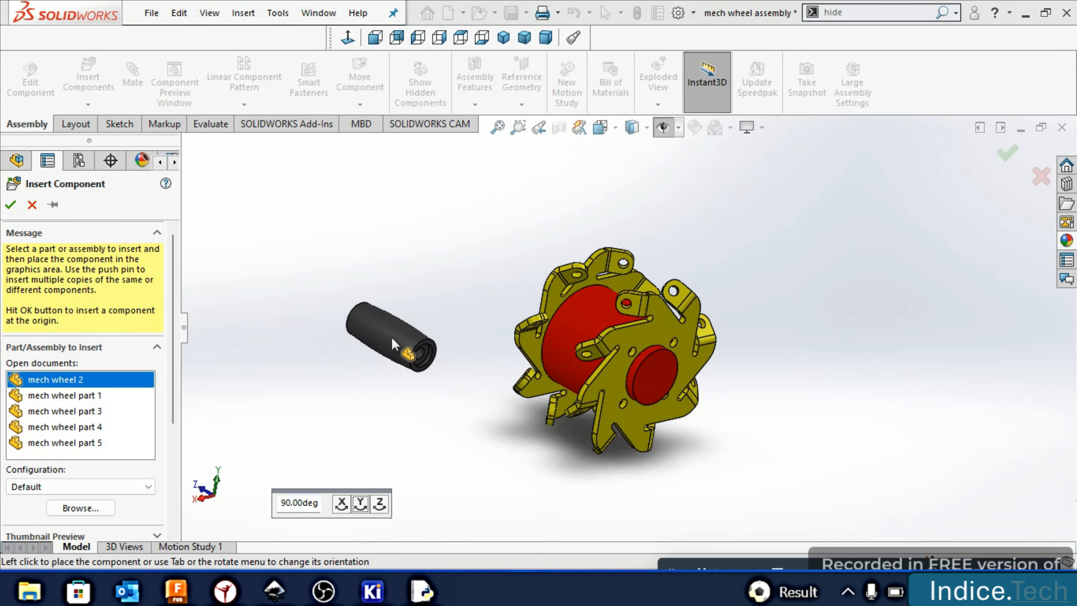
click(368, 321)
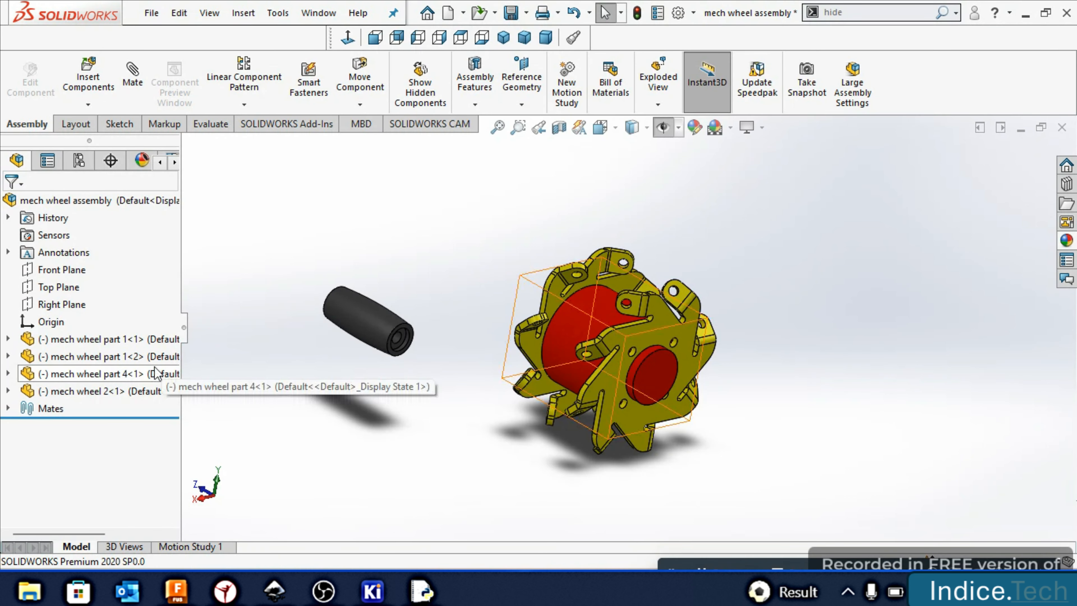
Insert mech wheel part 3, the small stepped disc, near the open end of the roller, rotated 90° about the Y axis
click(73, 88)
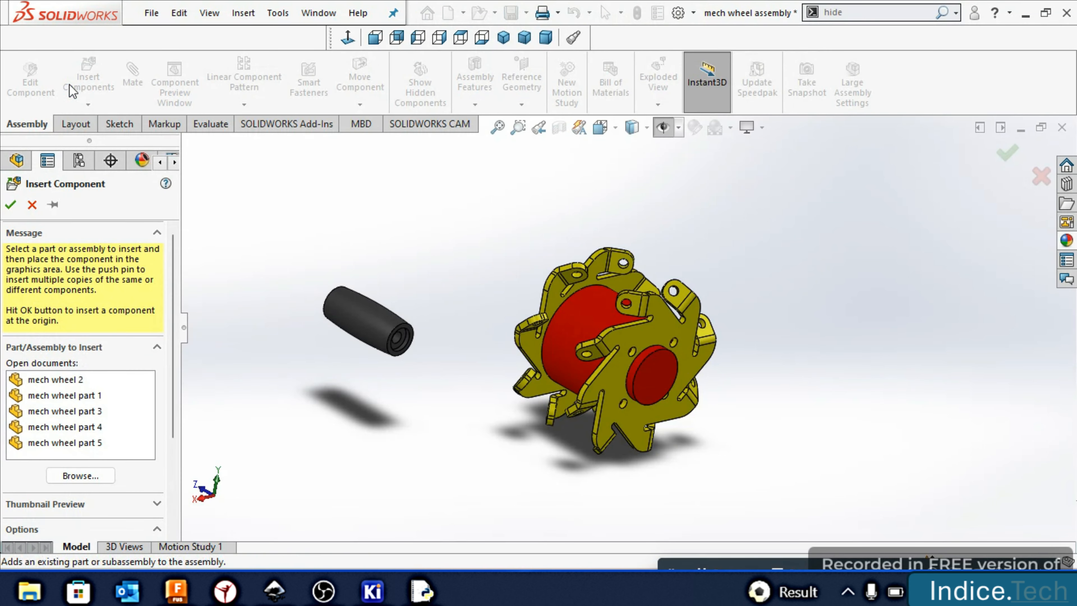
click(101, 411)
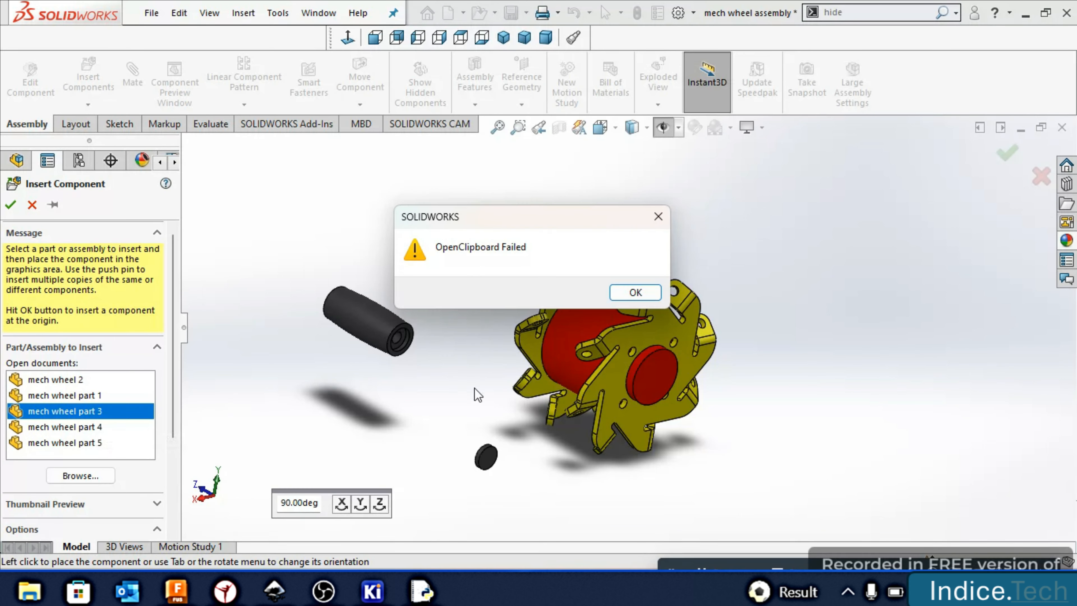
click(635, 292)
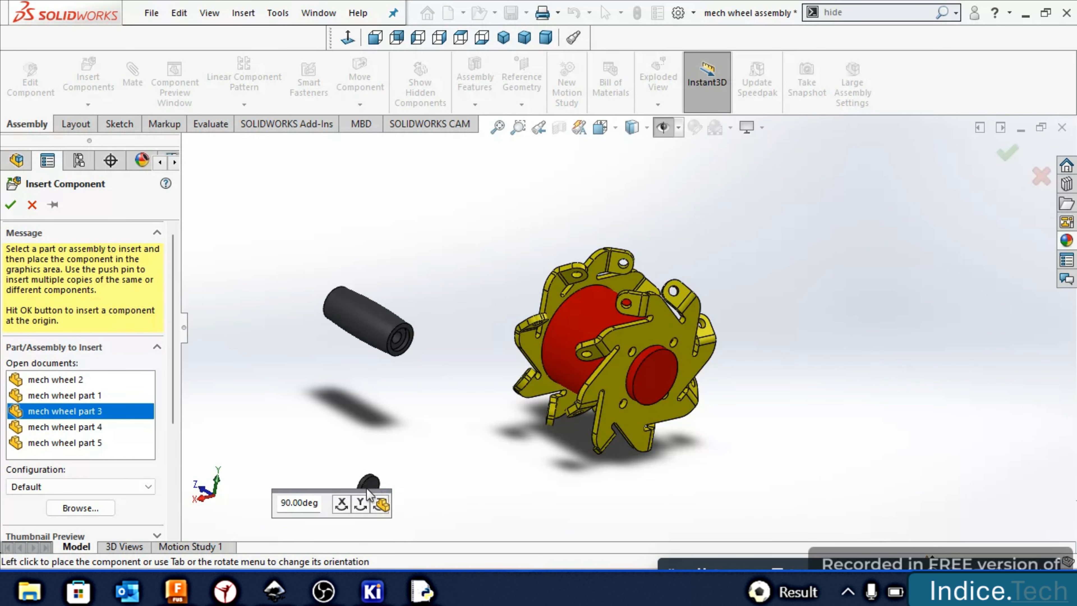
click(361, 502)
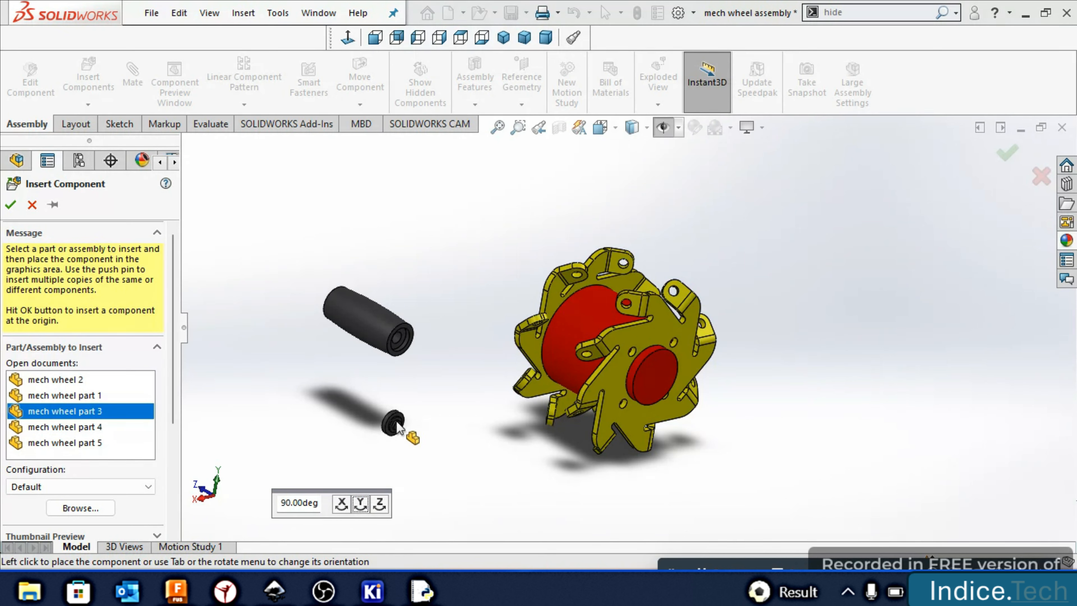
click(435, 379)
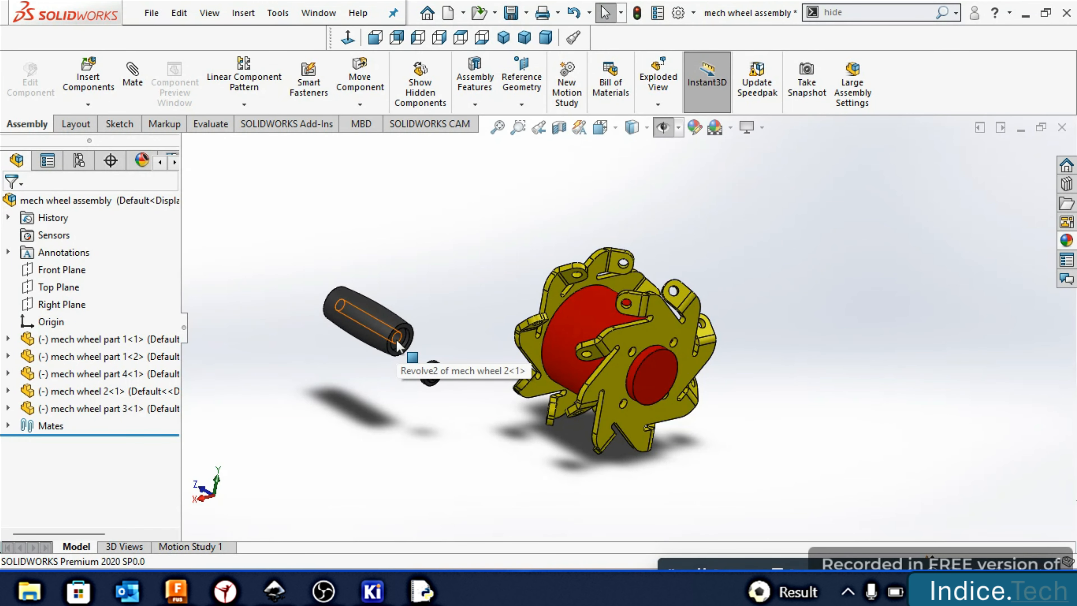
scroll(399, 345, down, 5)
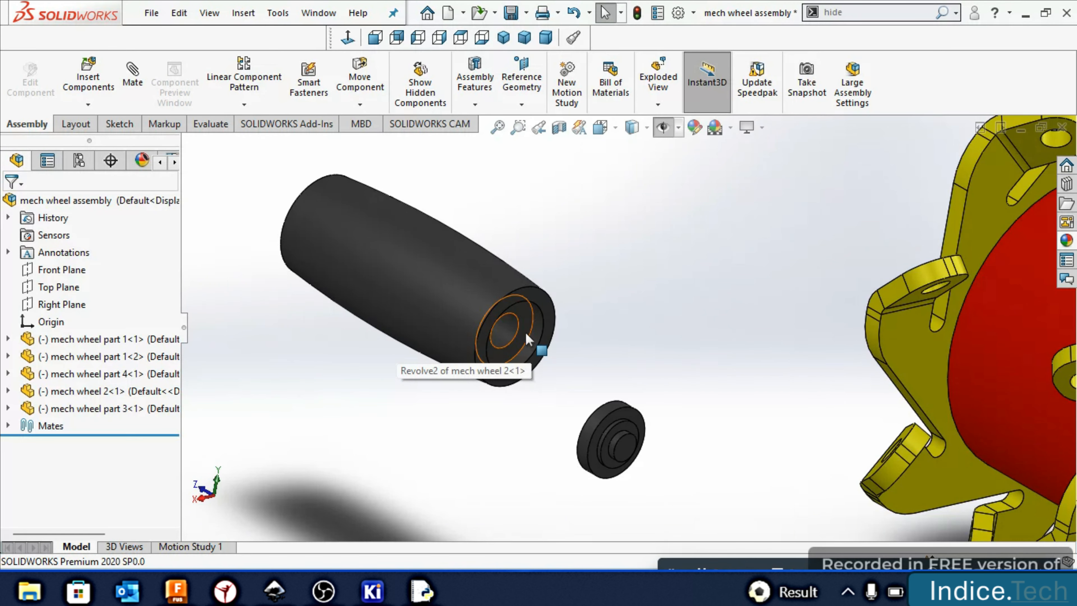
Try to mate the roller's recessed end face with the flat back face of the small stepped disc
click(134, 80)
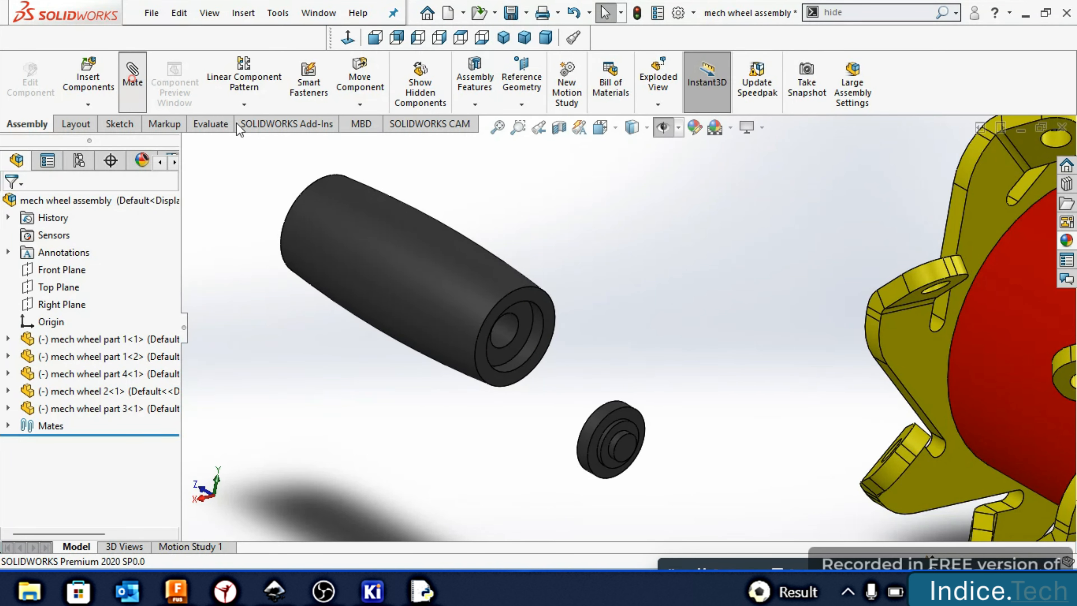
click(527, 325)
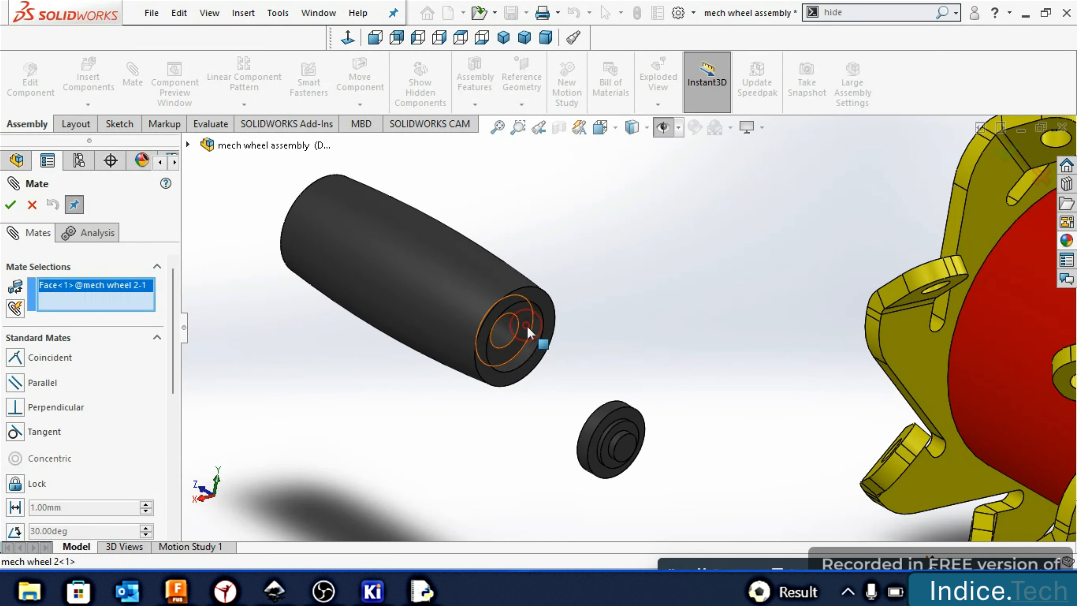
key(Right)
key(Right)
key(Right)
key(Right)
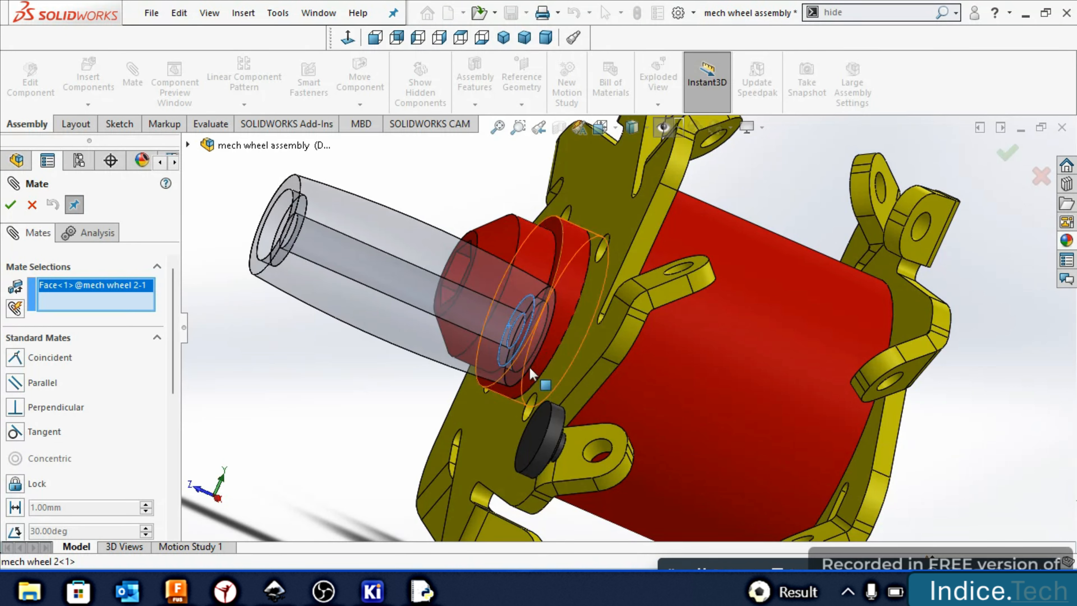
click(533, 423)
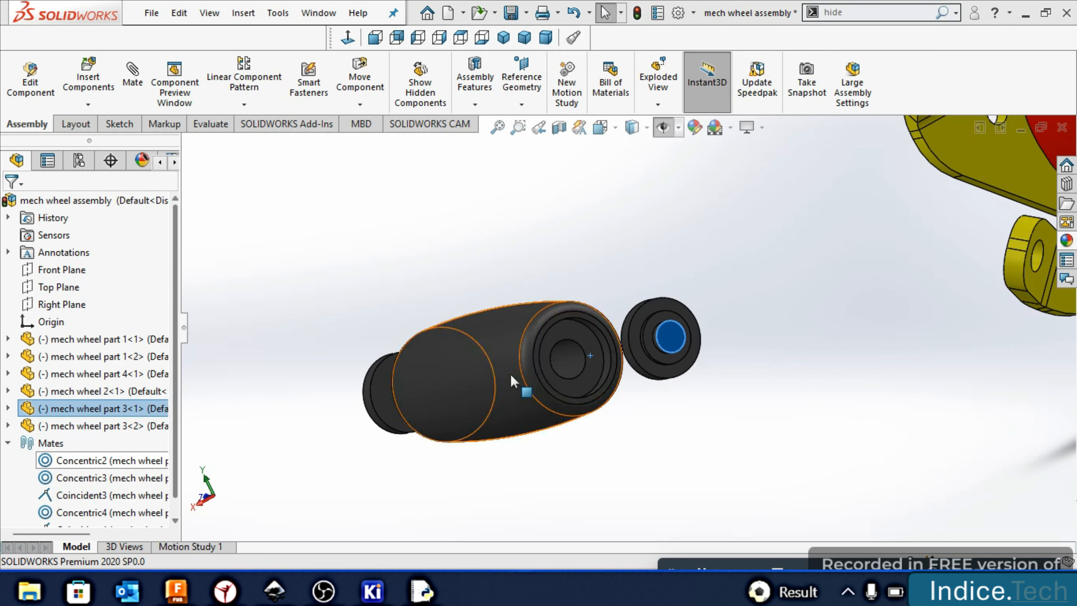
Open the roller's profile sketch for editing within the assembly, and exit the sketch
middle_drag(505, 374, 516, 394)
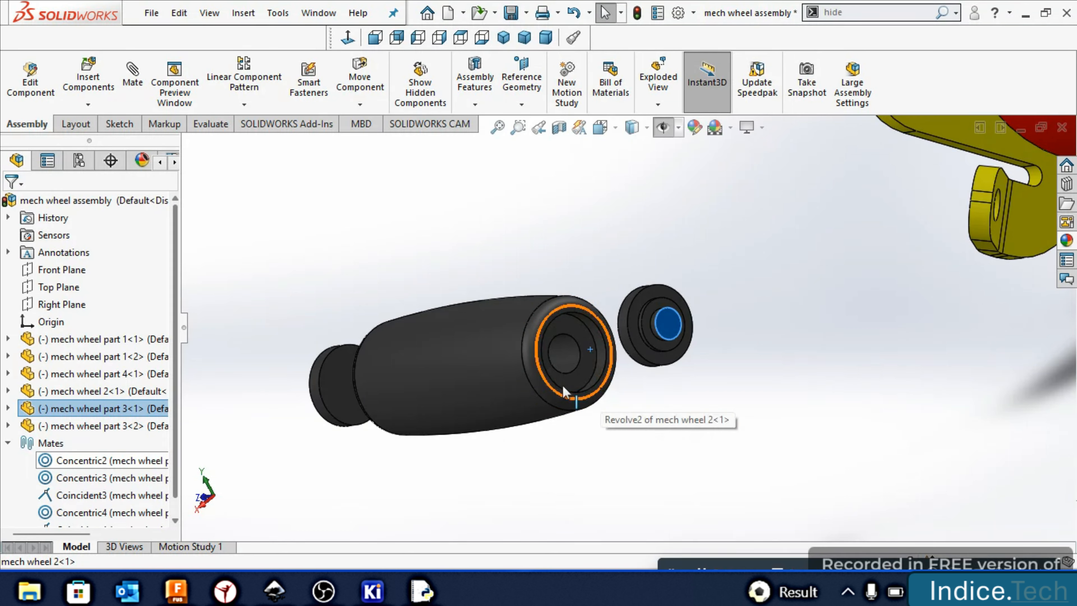
right_click(492, 379)
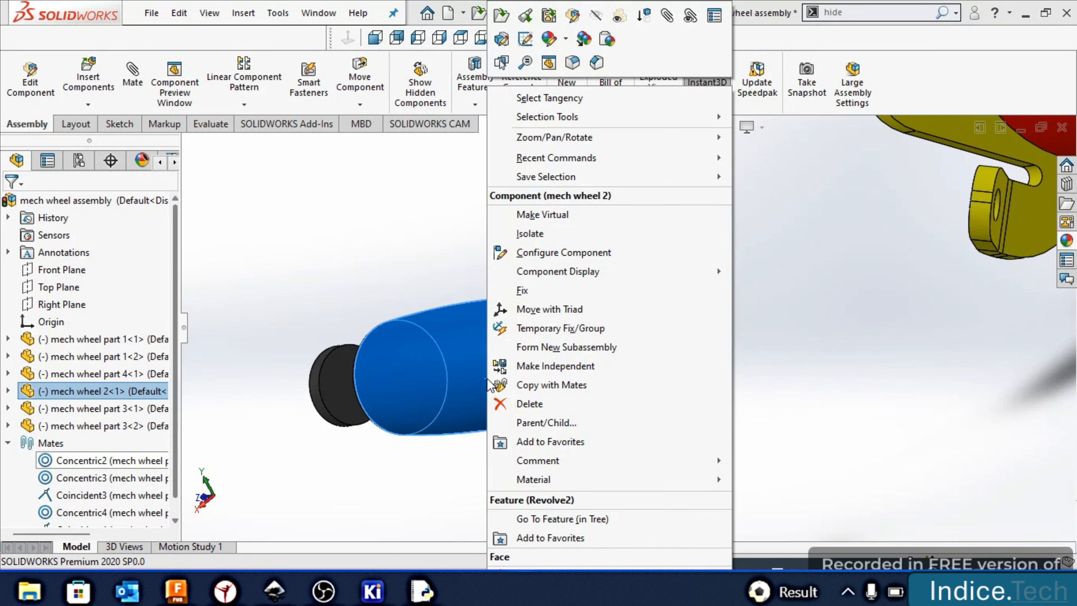
click(526, 41)
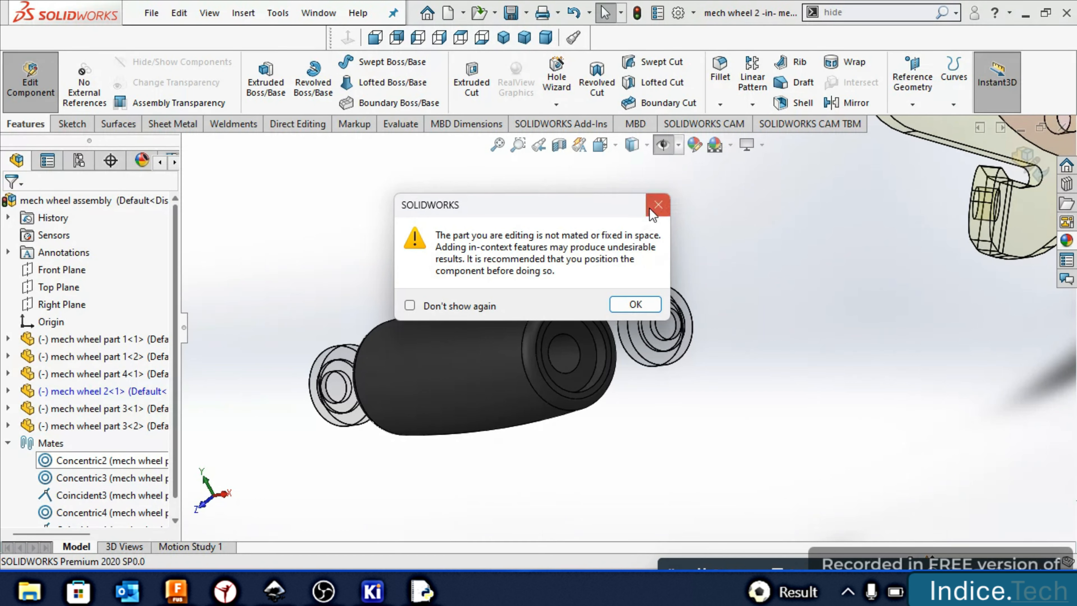
click(632, 305)
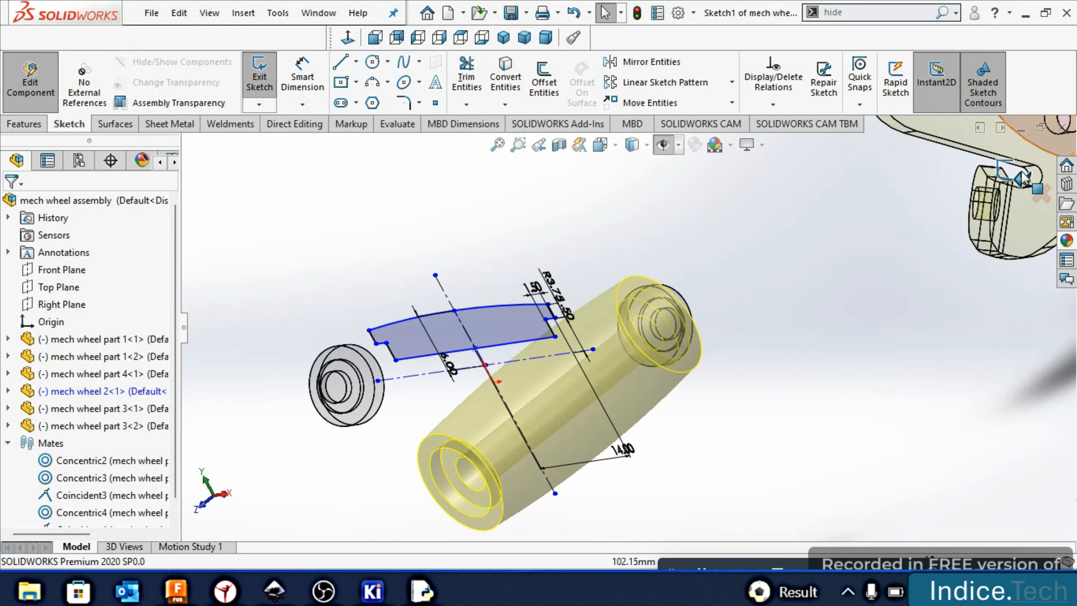
click(1023, 178)
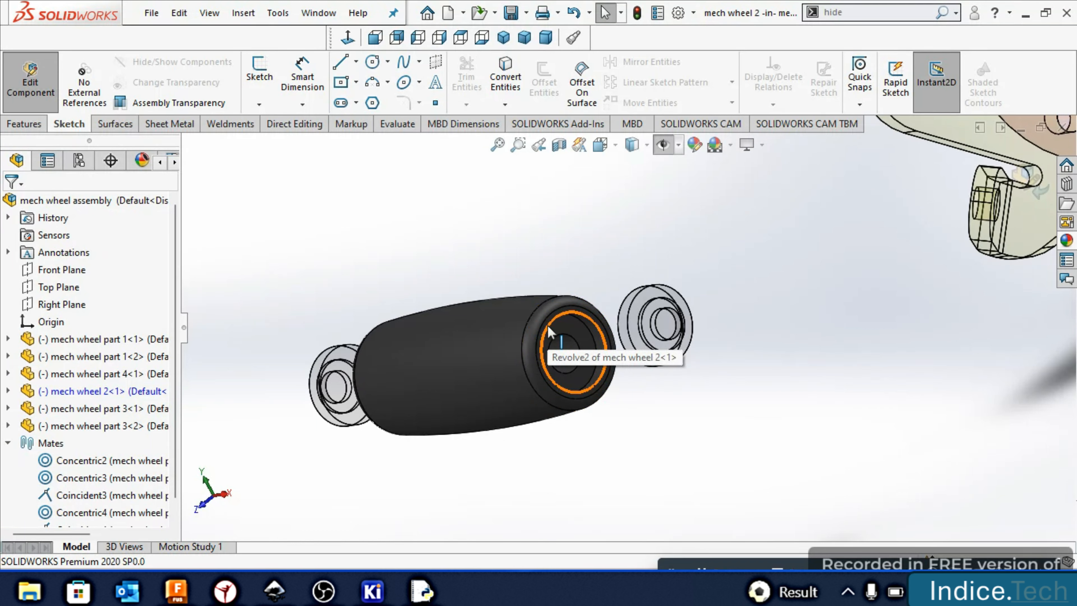
Open the roller's Revolve2 feature for editing, accept its 360° blind revolve about Line2, and return to the assembly
click(493, 353)
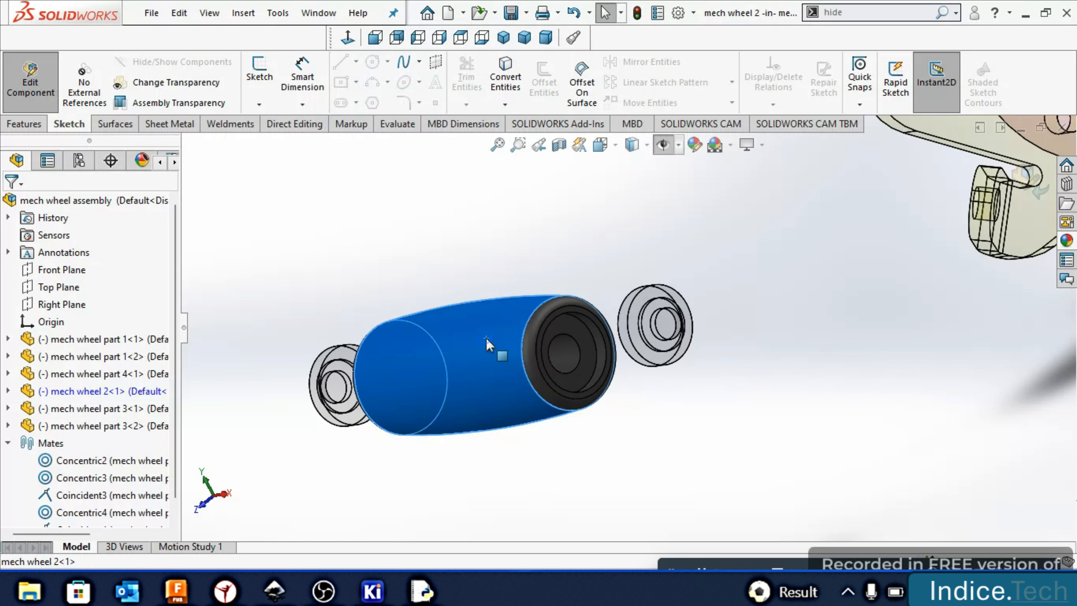
right_click(492, 353)
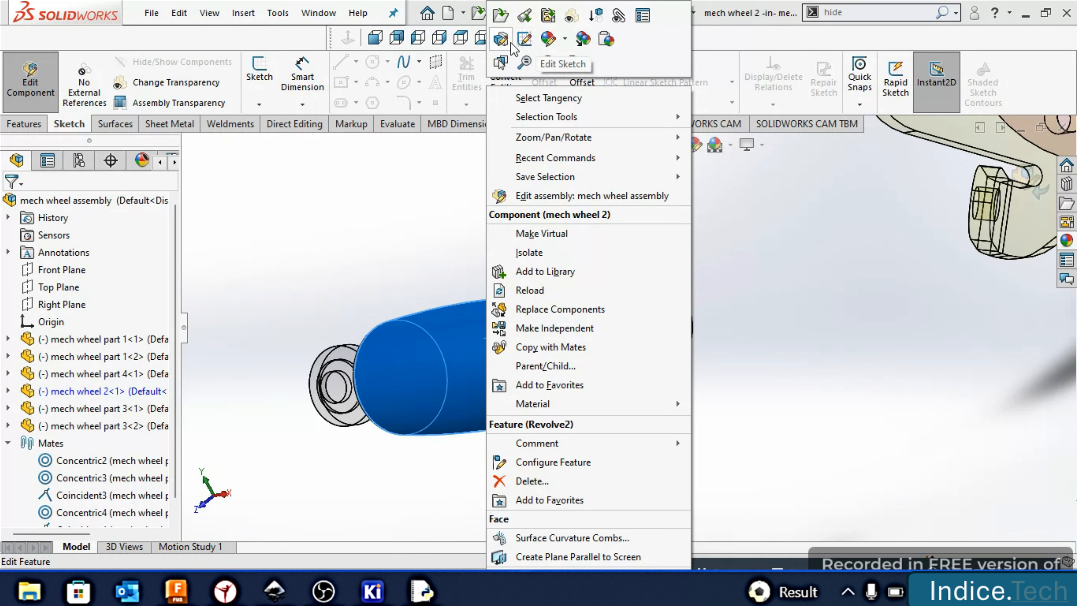
click(501, 42)
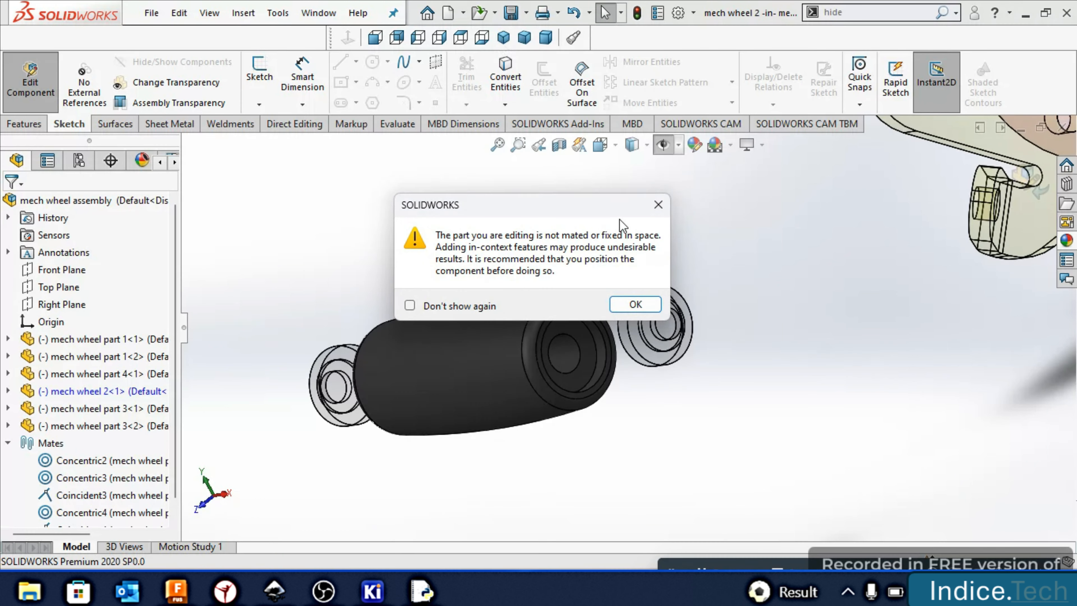
click(635, 304)
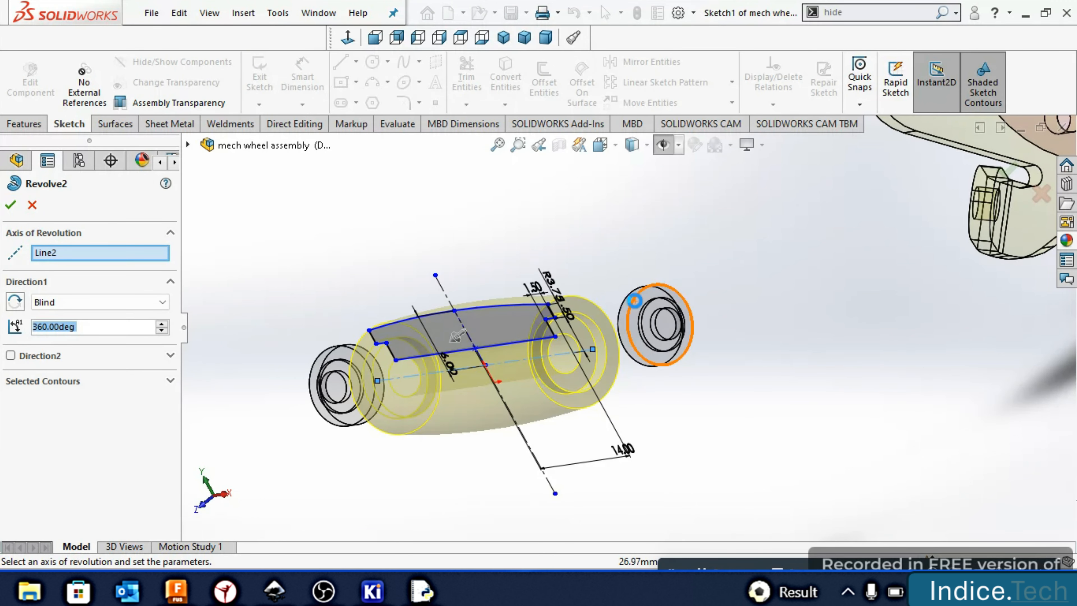
click(38, 128)
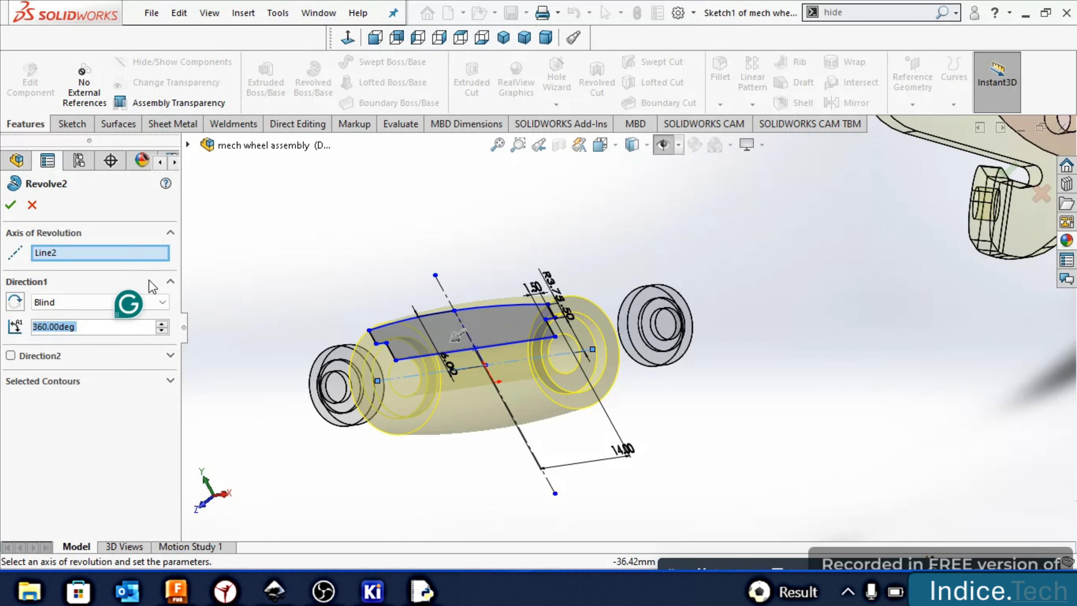
click(11, 206)
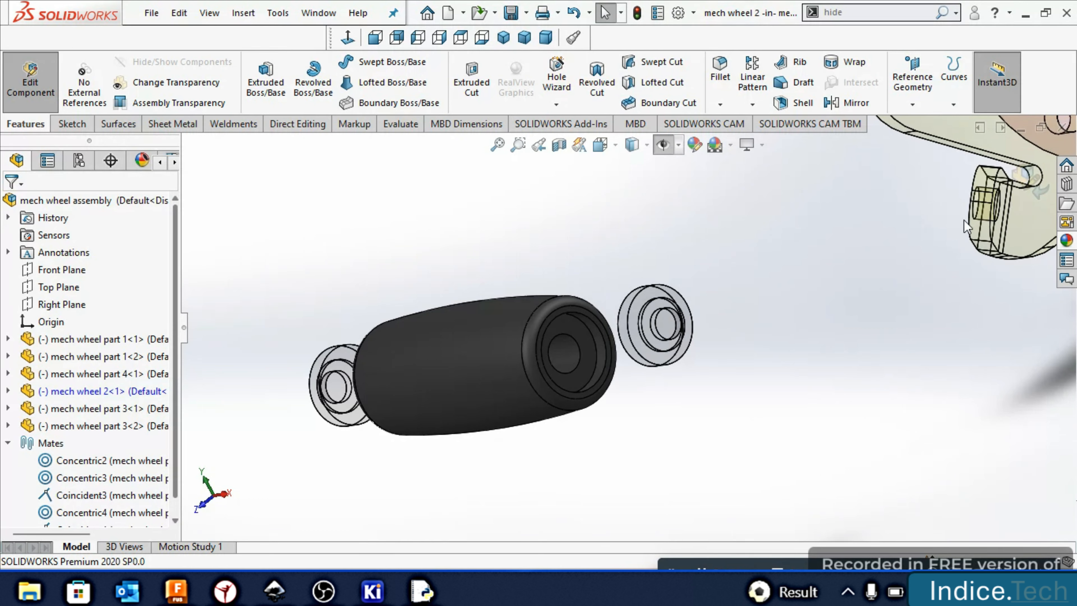
click(1023, 186)
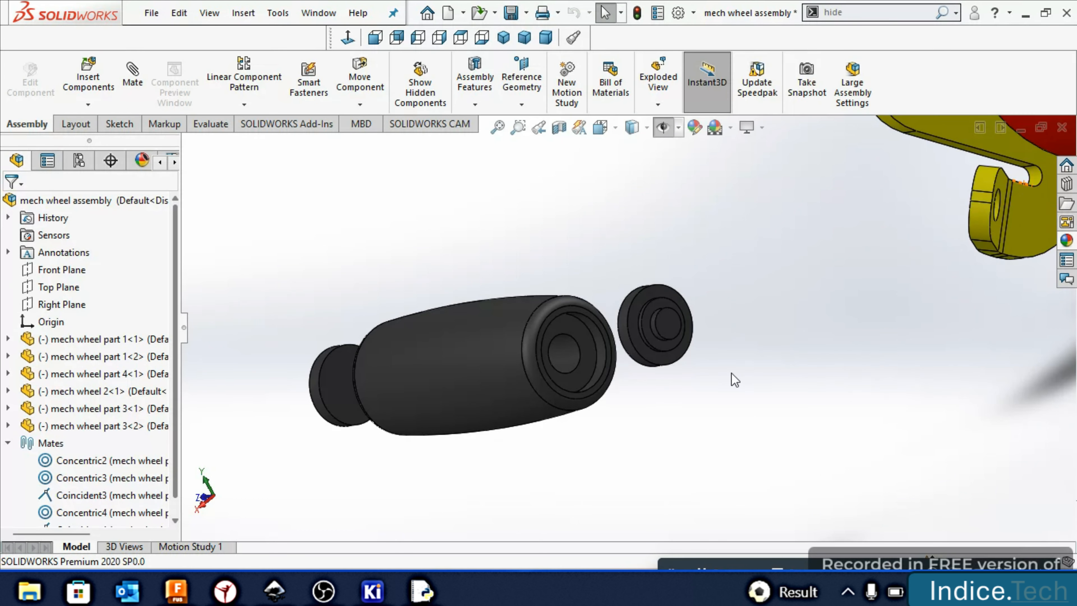
Add a concentric mate between the first stepped disc's outer rim and the cylindrical wall of the roller's open end recess
click(127, 102)
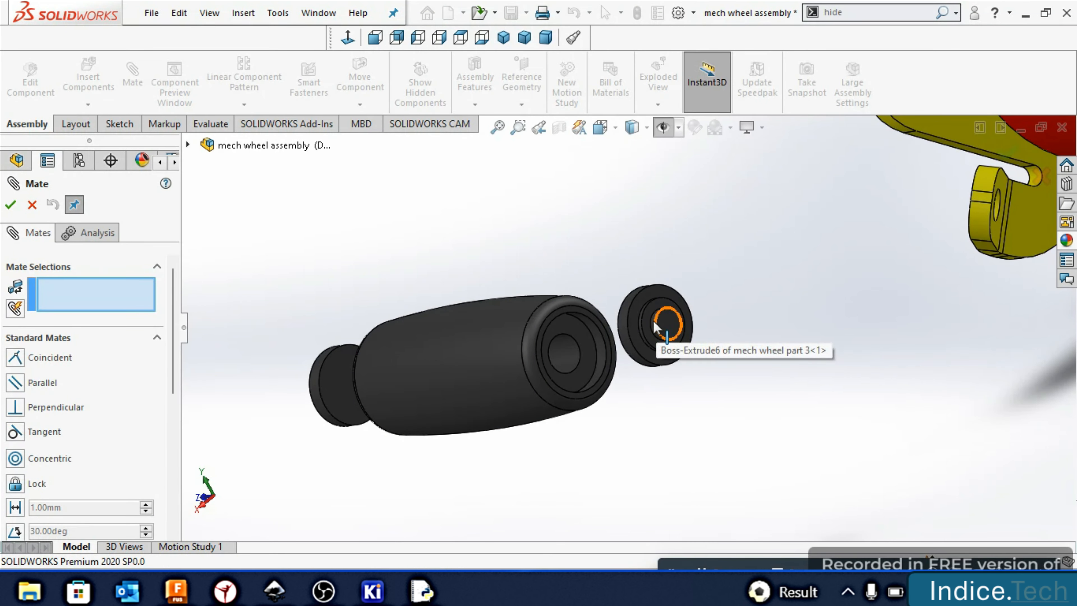
scroll(653, 321, down, 4)
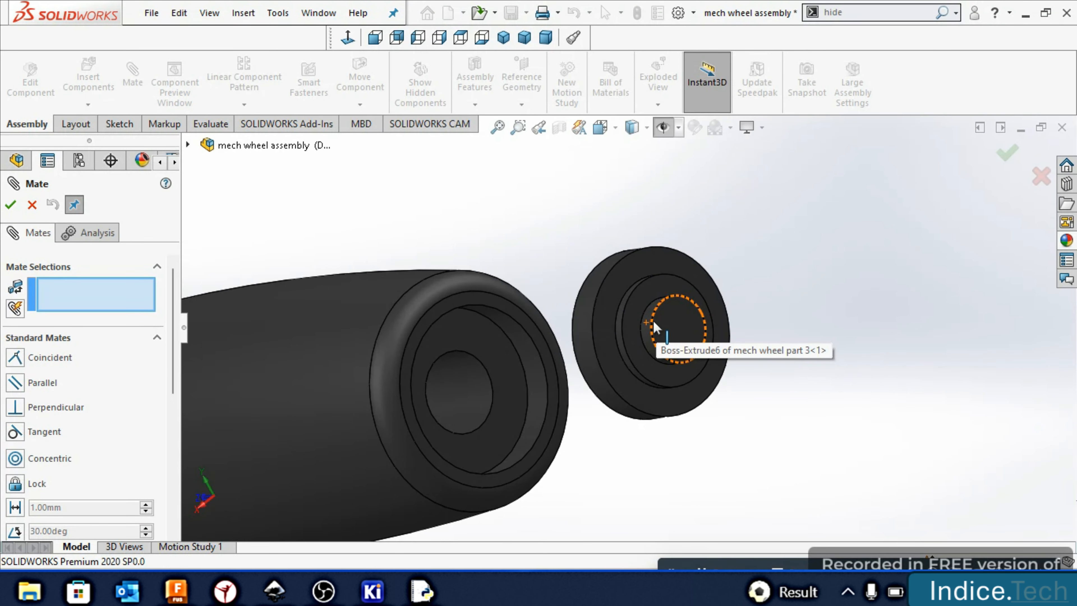
click(584, 339)
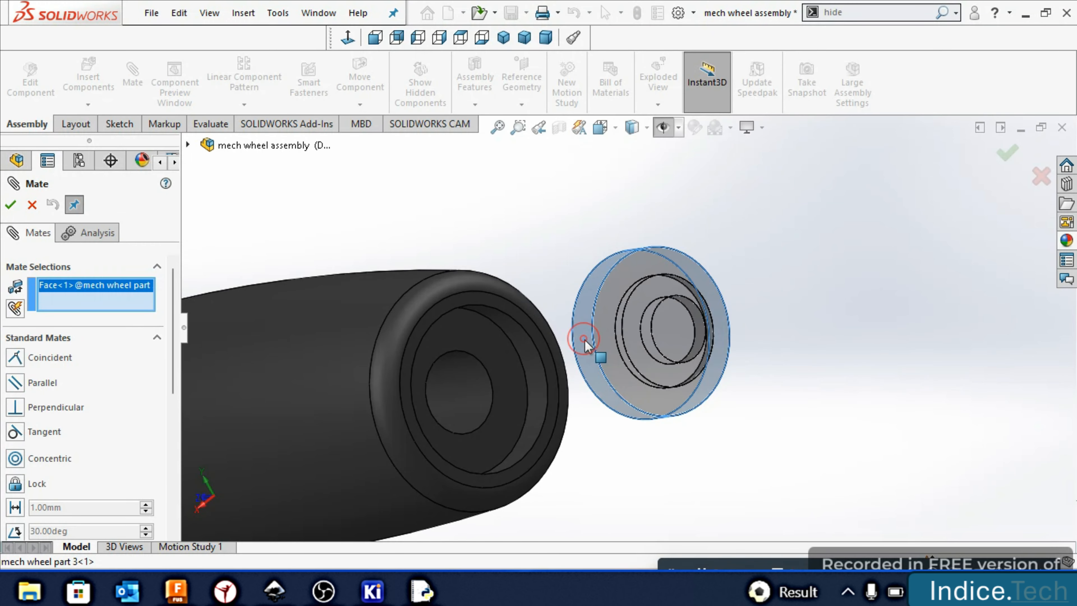
click(530, 355)
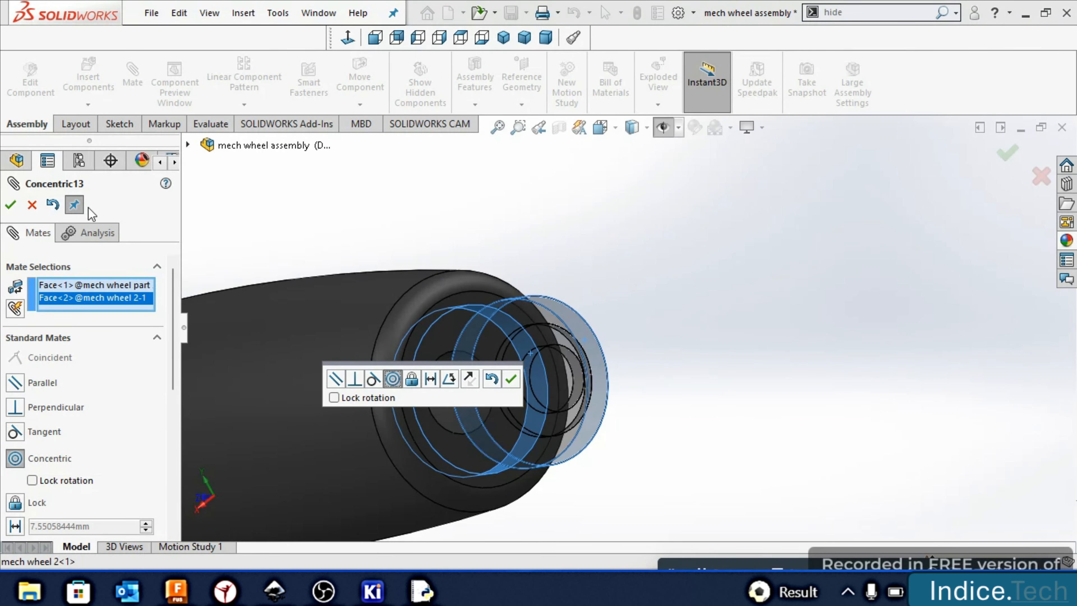
click(11, 205)
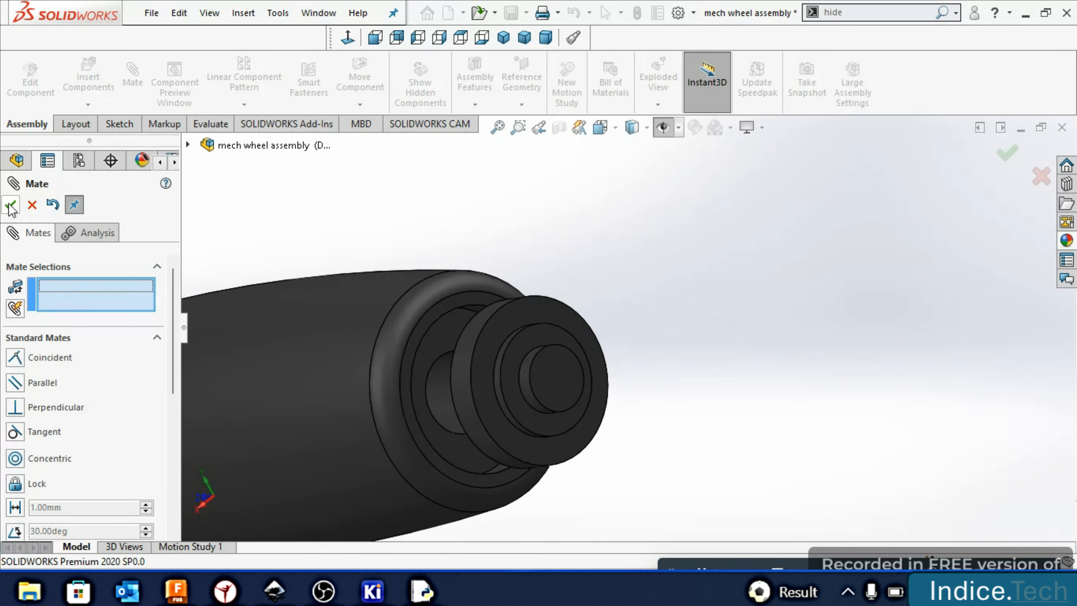
Mate the roller's recessed annular face coincident with the first stepped disc's flat back face
click(421, 366)
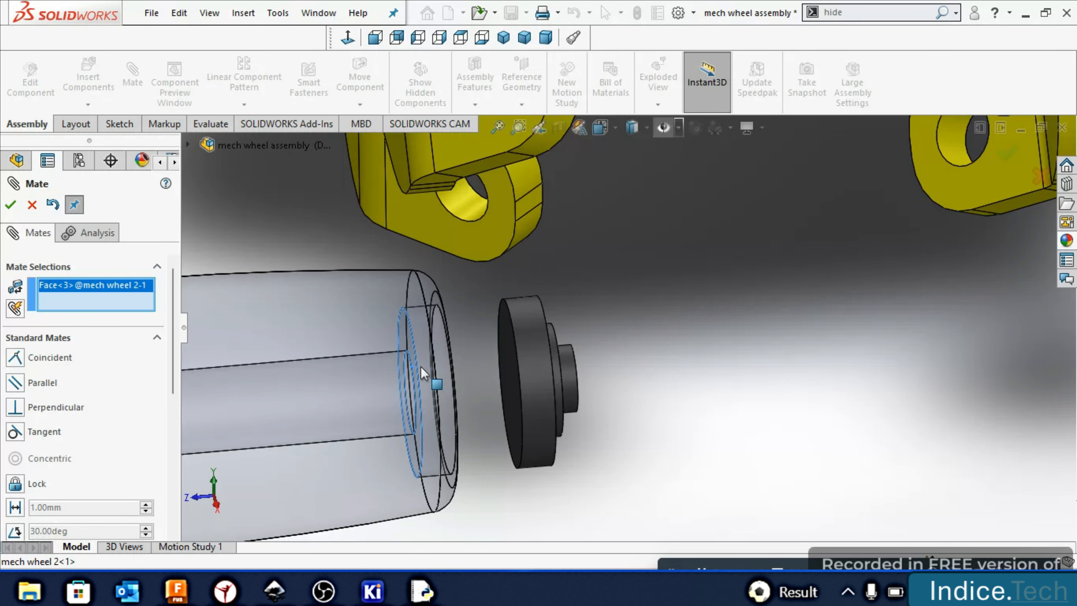
click(505, 362)
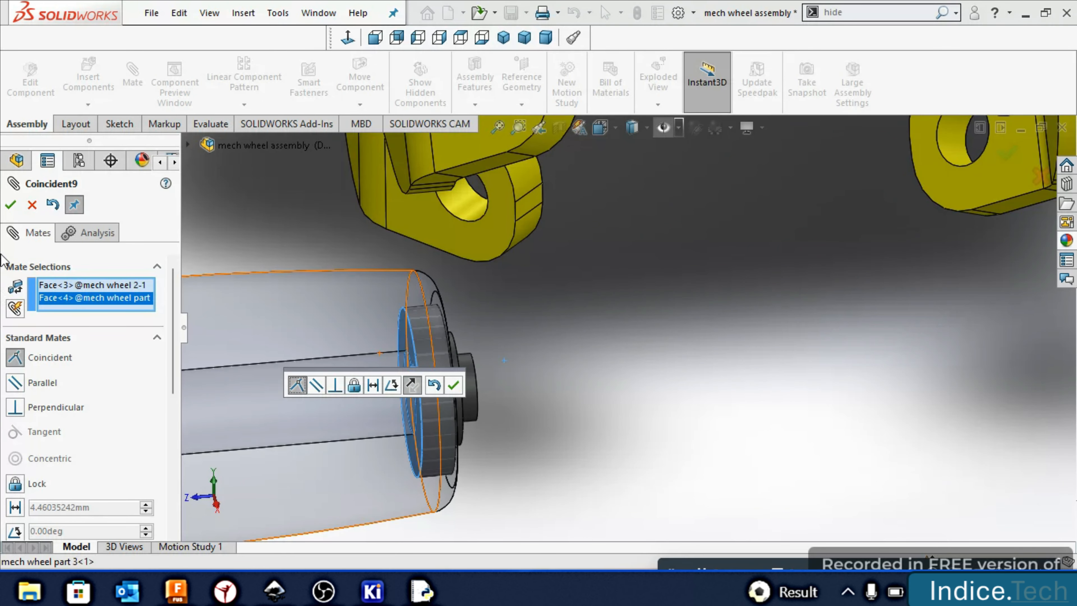
click(11, 205)
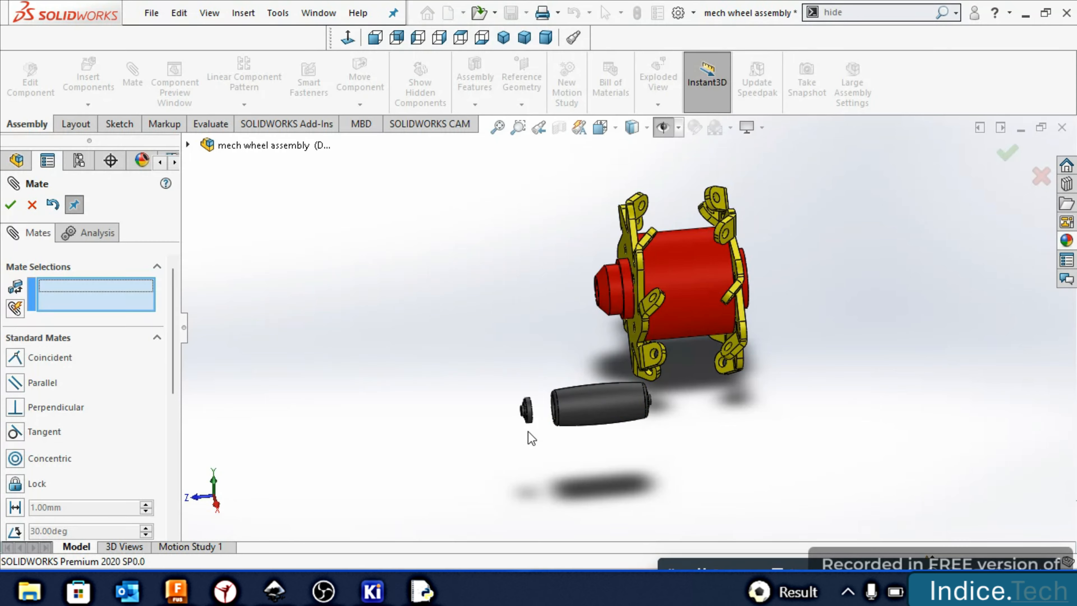
Add a concentric mate between the second stepped disc's outer rim and the recess wall at the roller's opposite end
mouse_move(532, 438)
middle_down()
mouse_move(697, 416)
mouse_move(542, 456)
middle_up()
scroll(602, 448, down, 6)
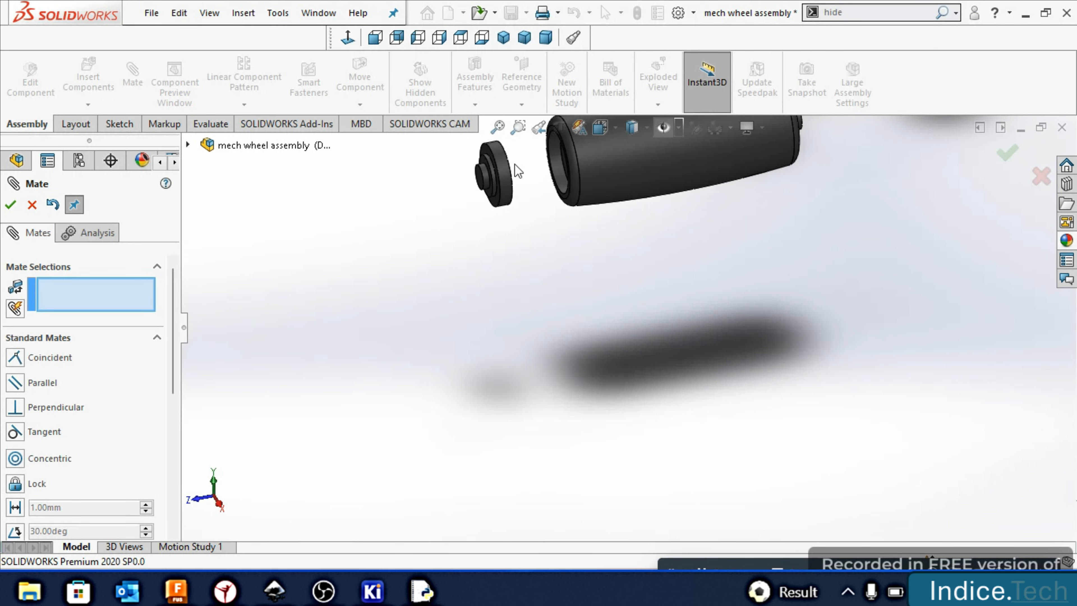
scroll(527, 182, down, 4)
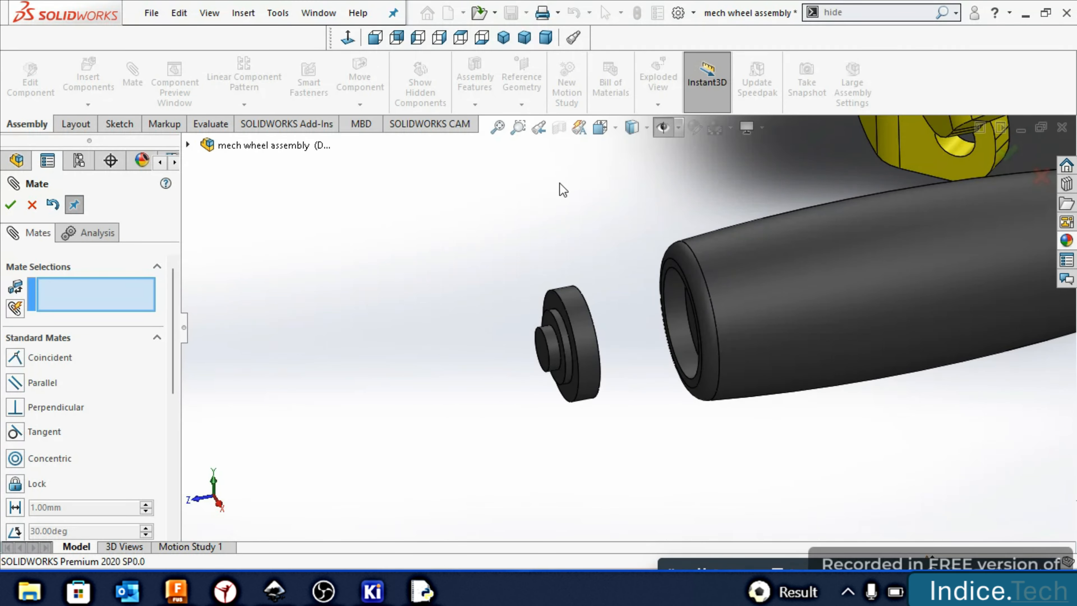
click(587, 355)
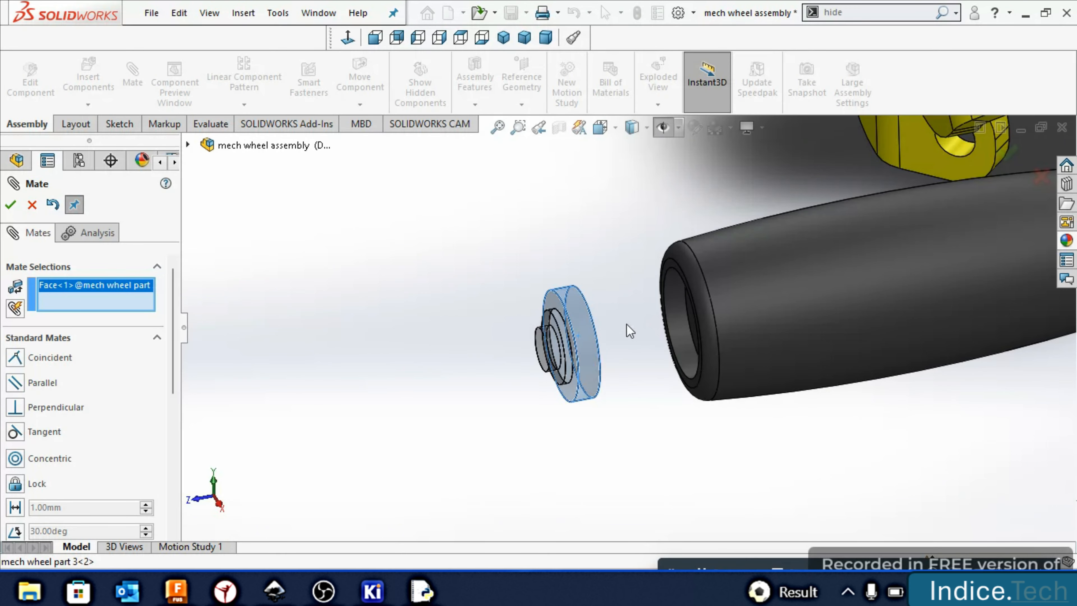
click(675, 321)
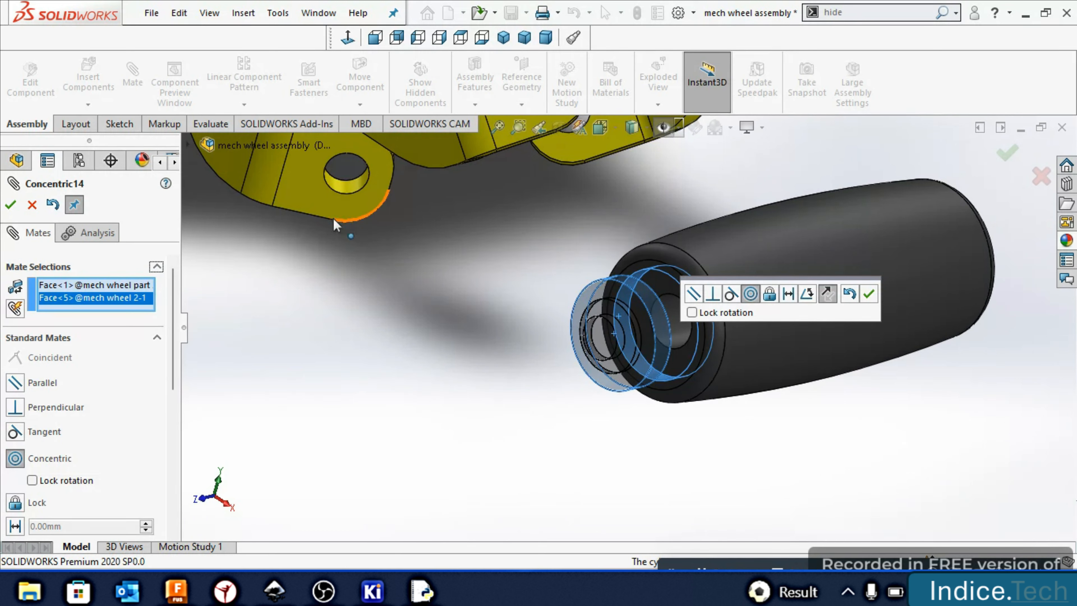
click(10, 207)
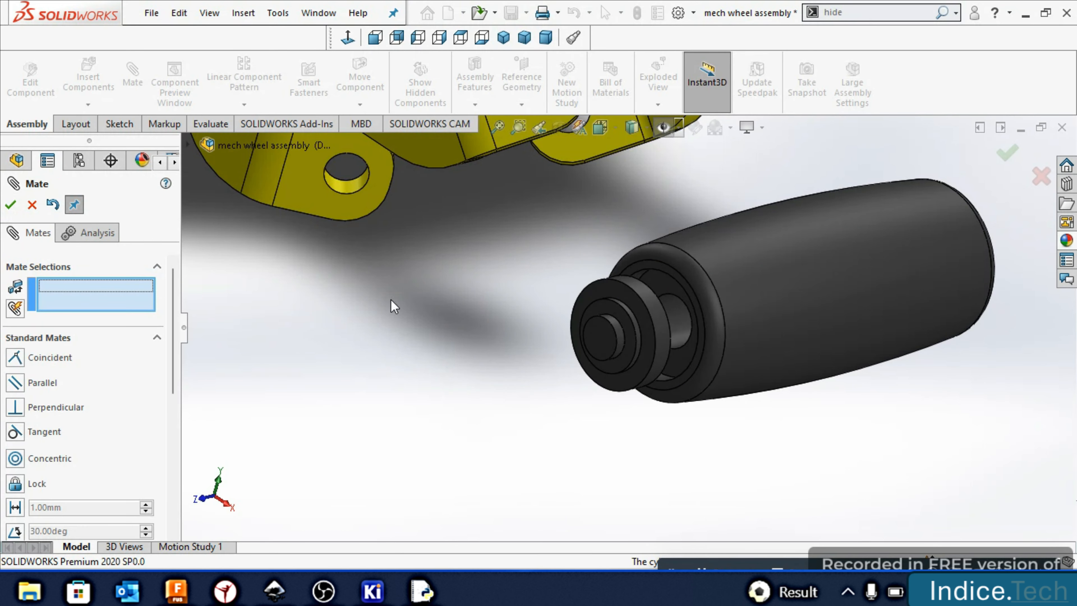
Mate the second stepped disc's flat back face coincident with the recessed annular face at the roller's opposite end
click(664, 293)
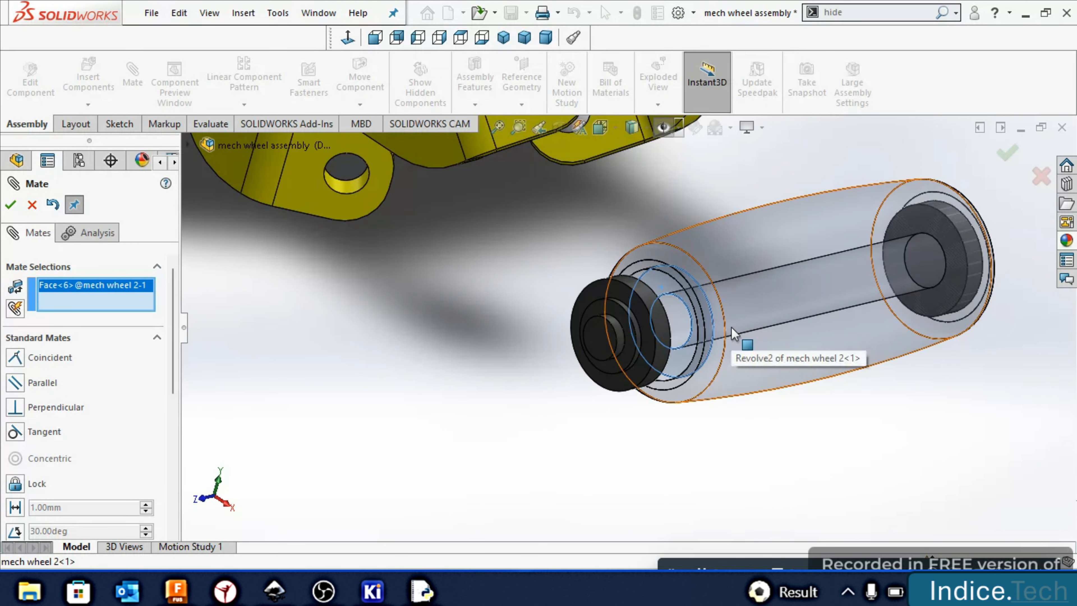
scroll(740, 343, down, 3)
middle_drag(706, 333, 575, 366)
click(640, 345)
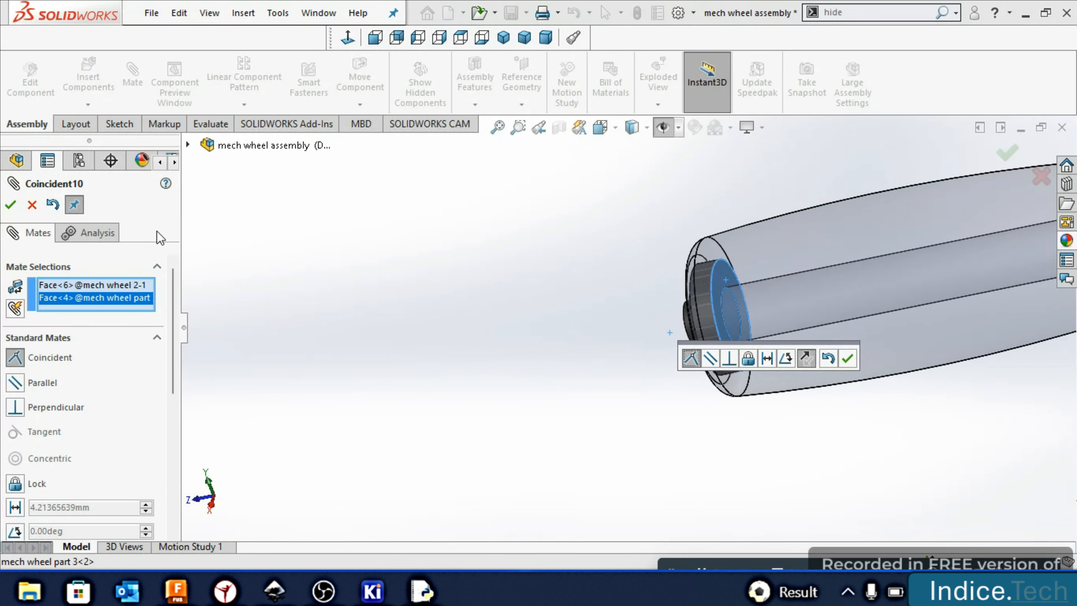
click(10, 204)
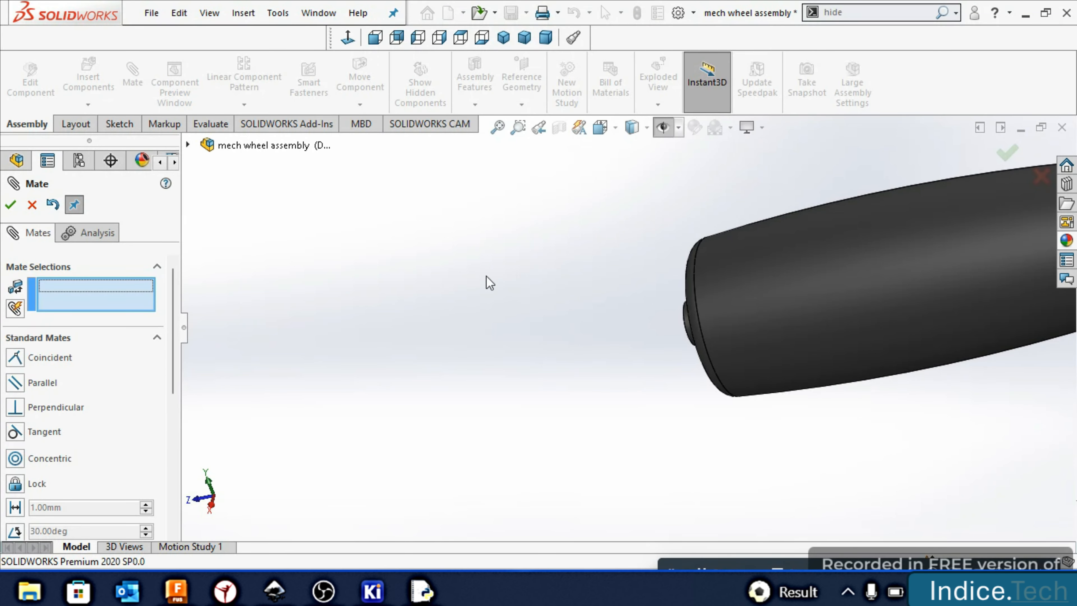
key(f)
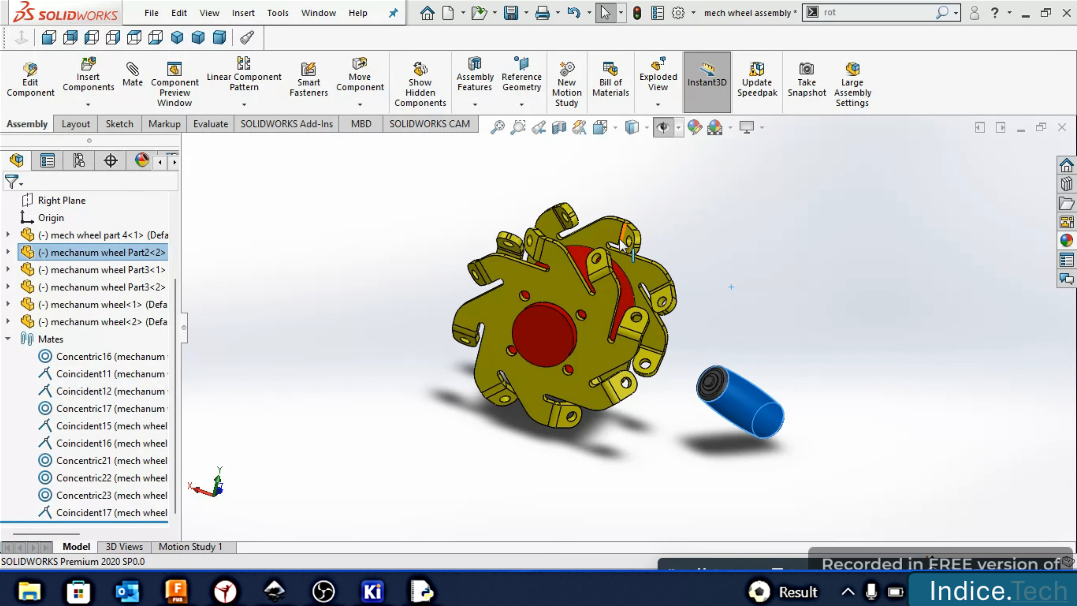
click(750, 310)
scroll(756, 320, down, 2)
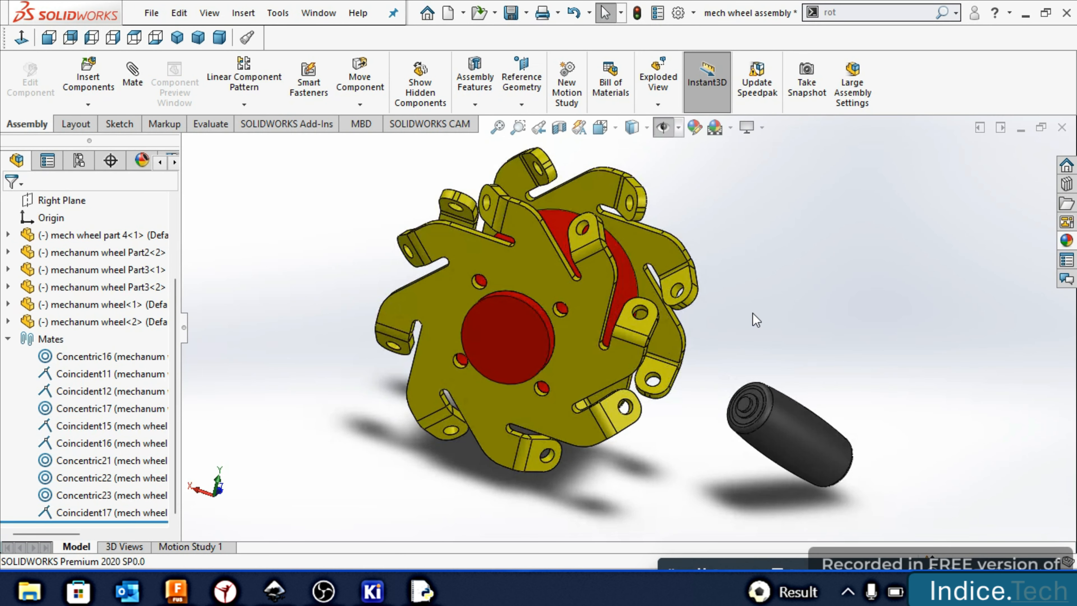
scroll(627, 326, down, 3)
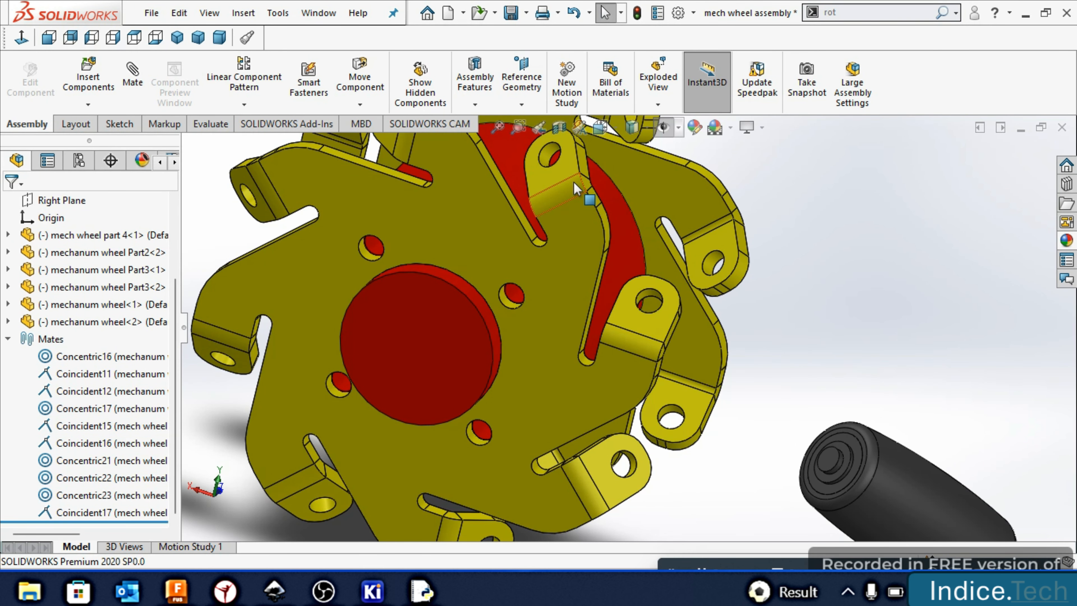
Add a concentric mate between the hole in the front plate's upper tab and the first stepped disc's small central boss
click(547, 158)
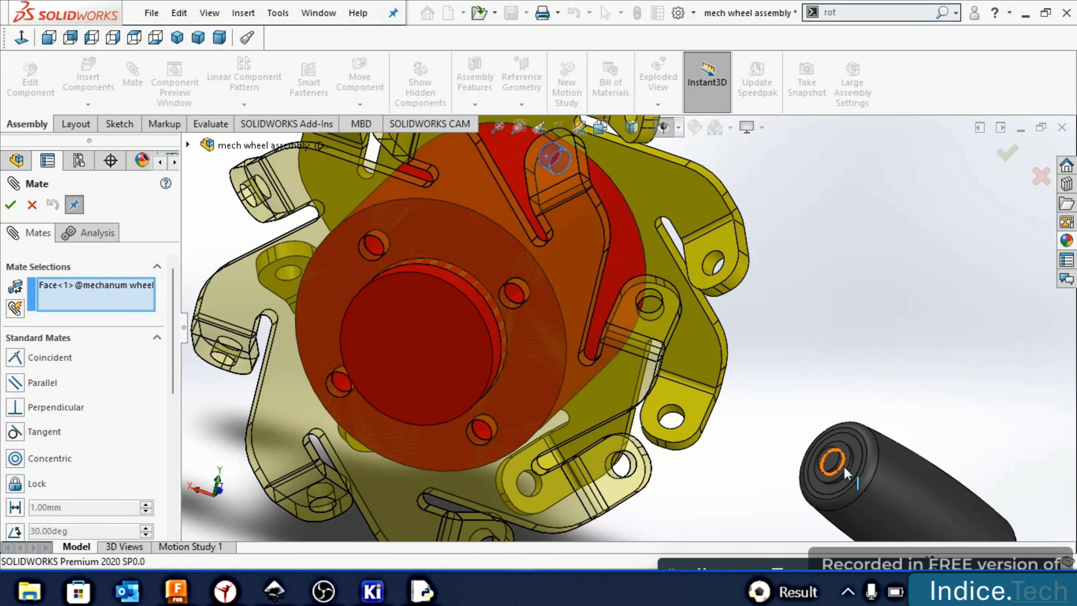
scroll(844, 466, up, 8)
scroll(691, 377, down, 6)
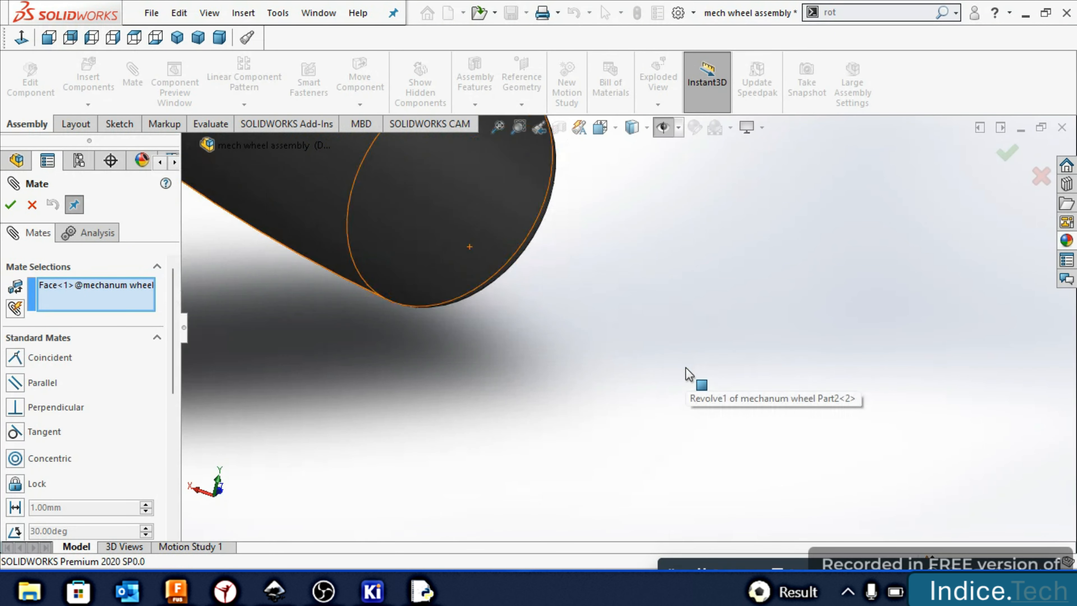
scroll(469, 303, up, 8)
scroll(500, 263, down, 4)
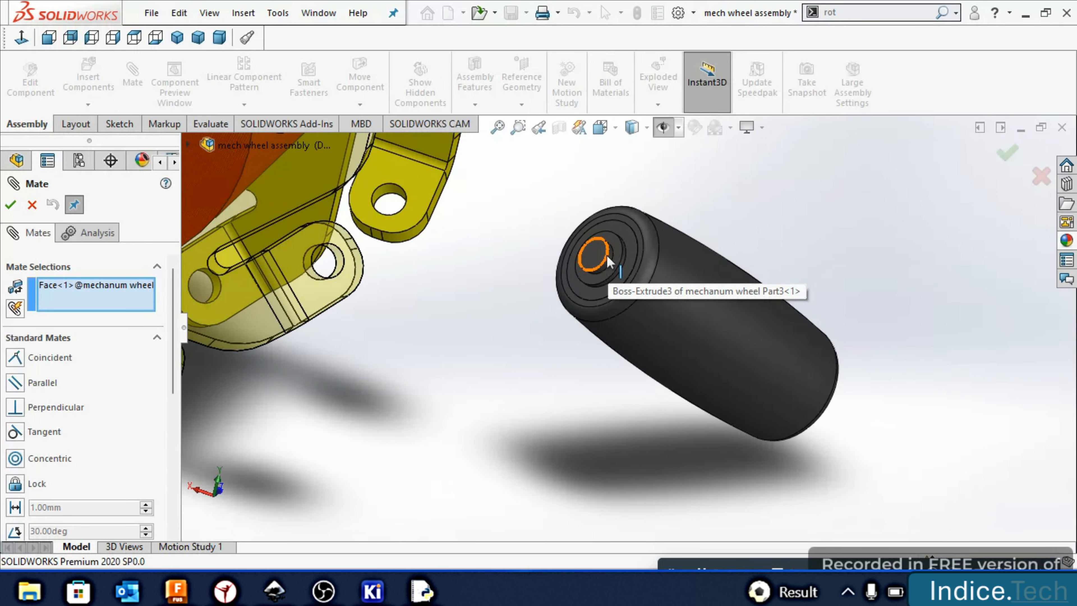
scroll(608, 260, down, 6)
click(625, 273)
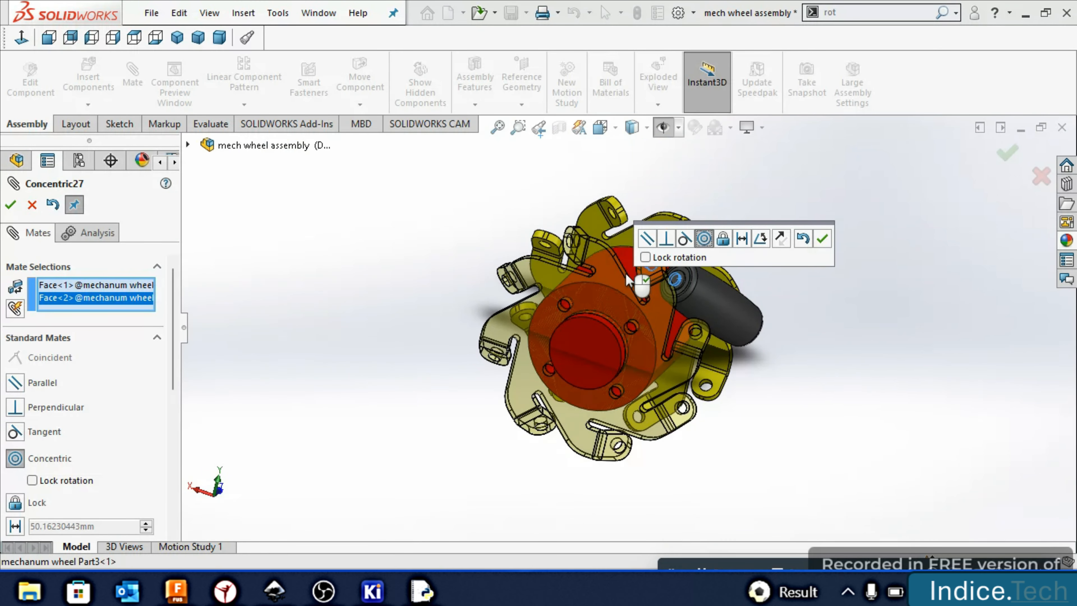
click(11, 205)
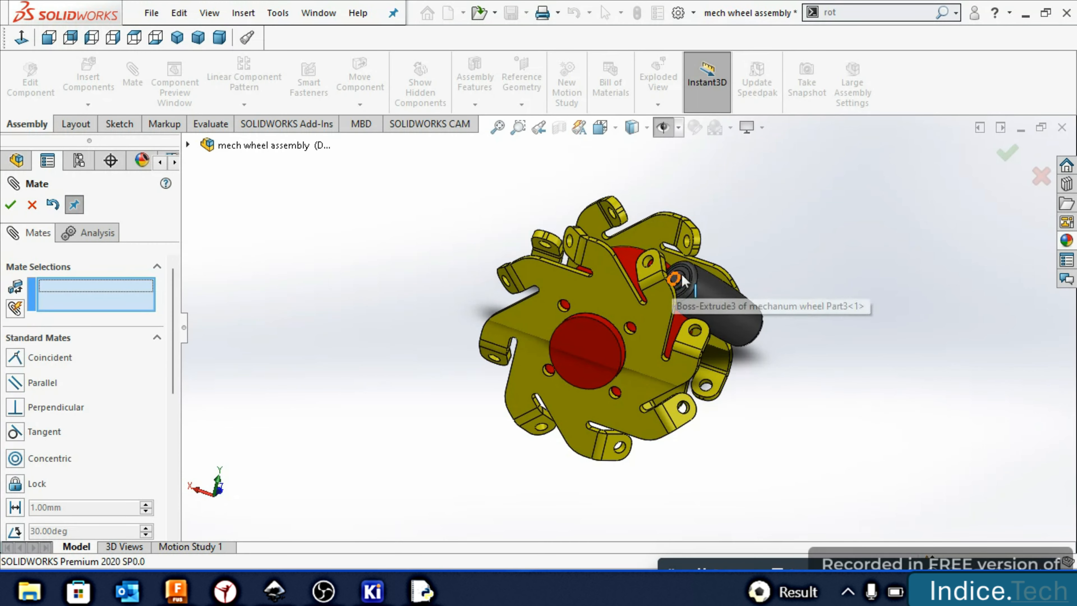
Apply a 1.40 mm distance mate between the first stepped disc's flat outer face and the inner face of the front plate's tab
scroll(681, 274, up, 5)
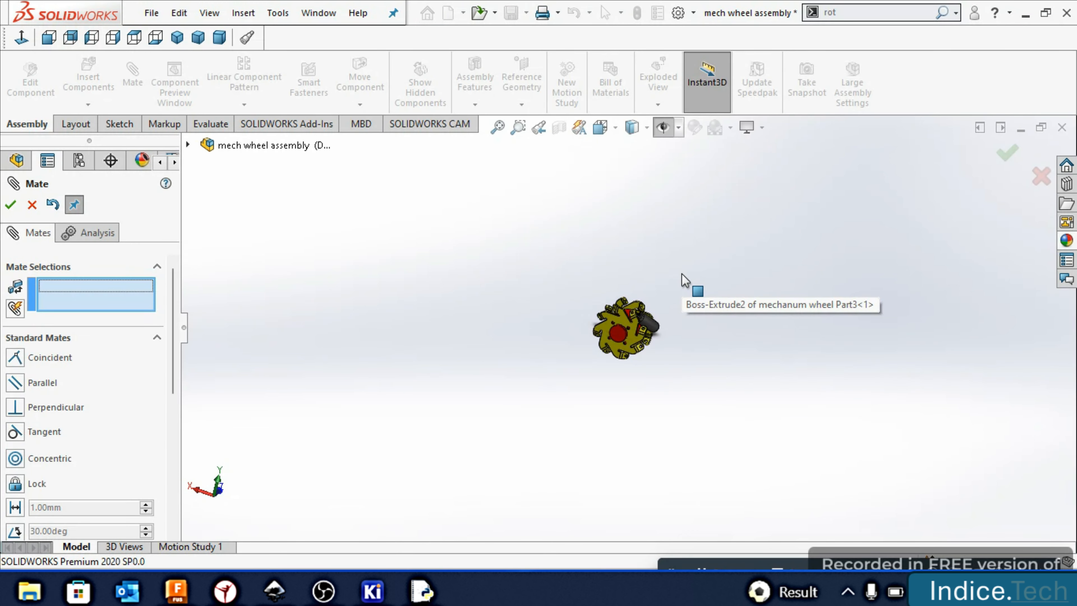
scroll(649, 308, down, 10)
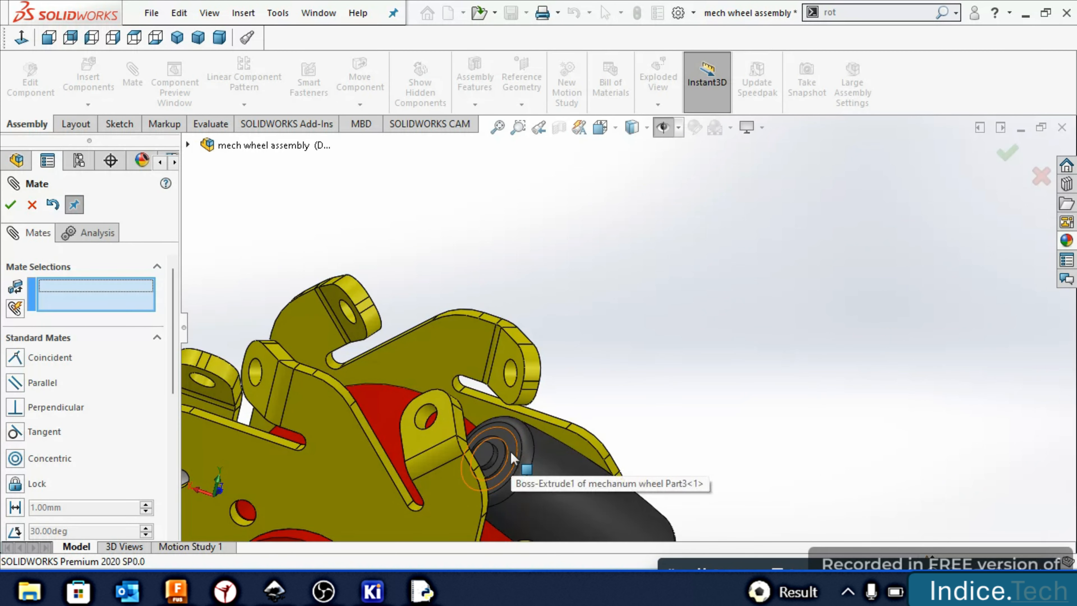
click(709, 561)
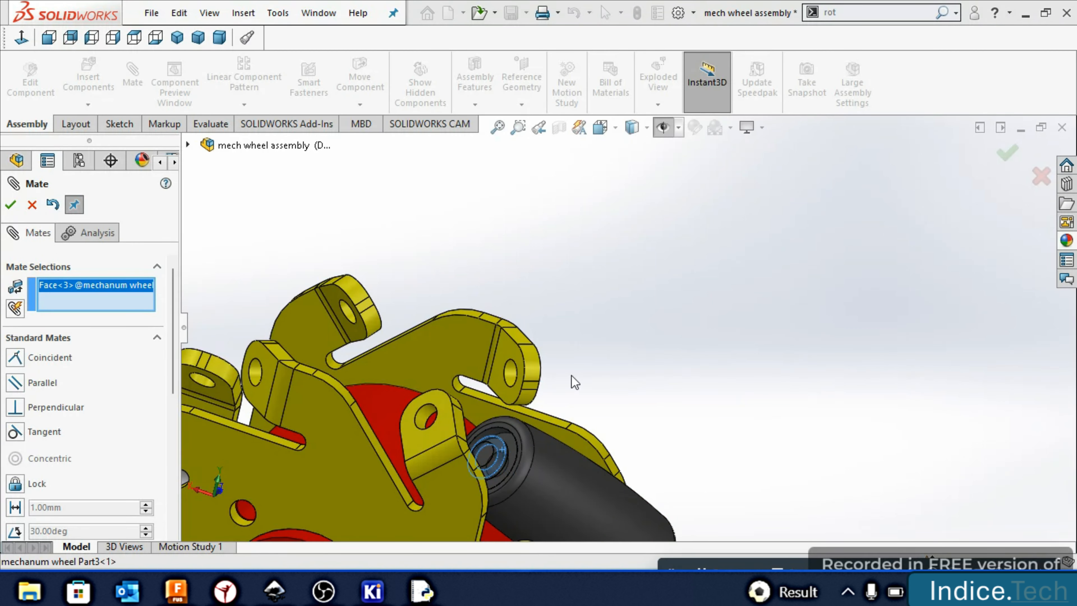
click(643, 373)
key(Right)
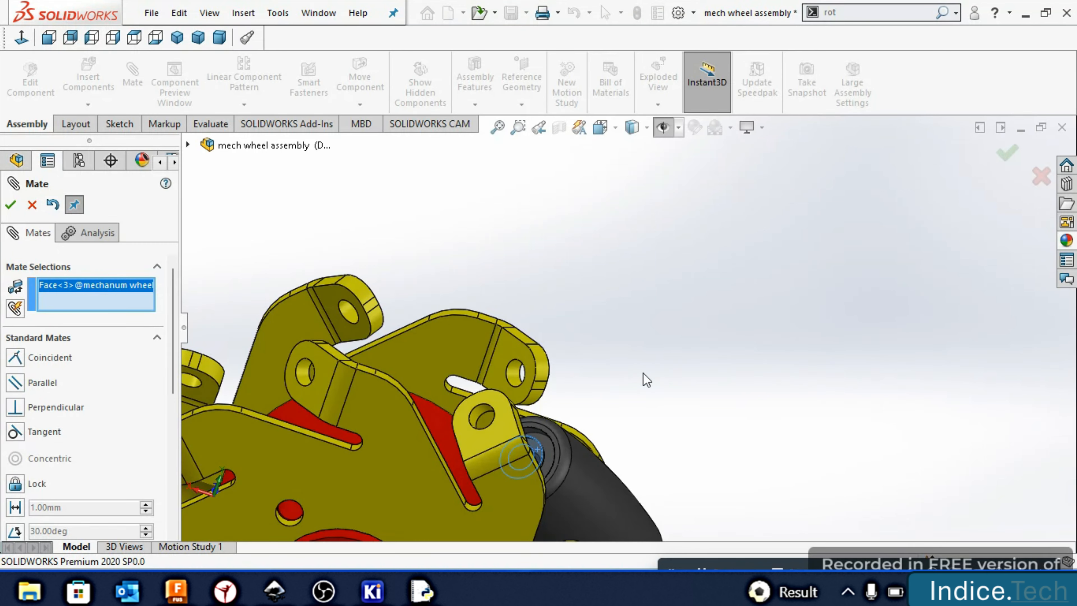
key(Left)
key(Left)
key(Left)
key(Left)
key(Left)
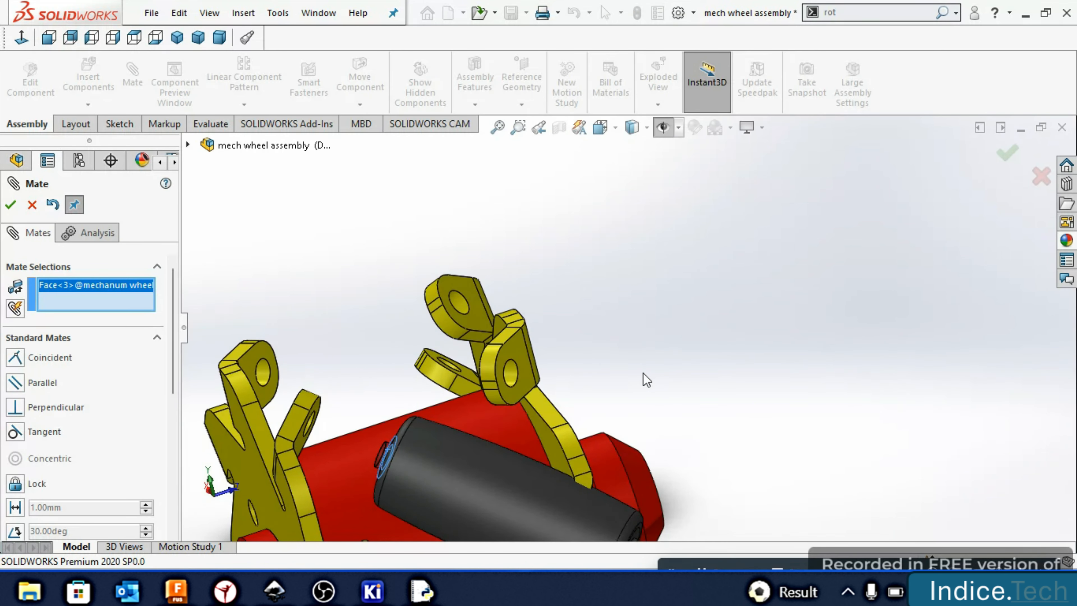
key(Right)
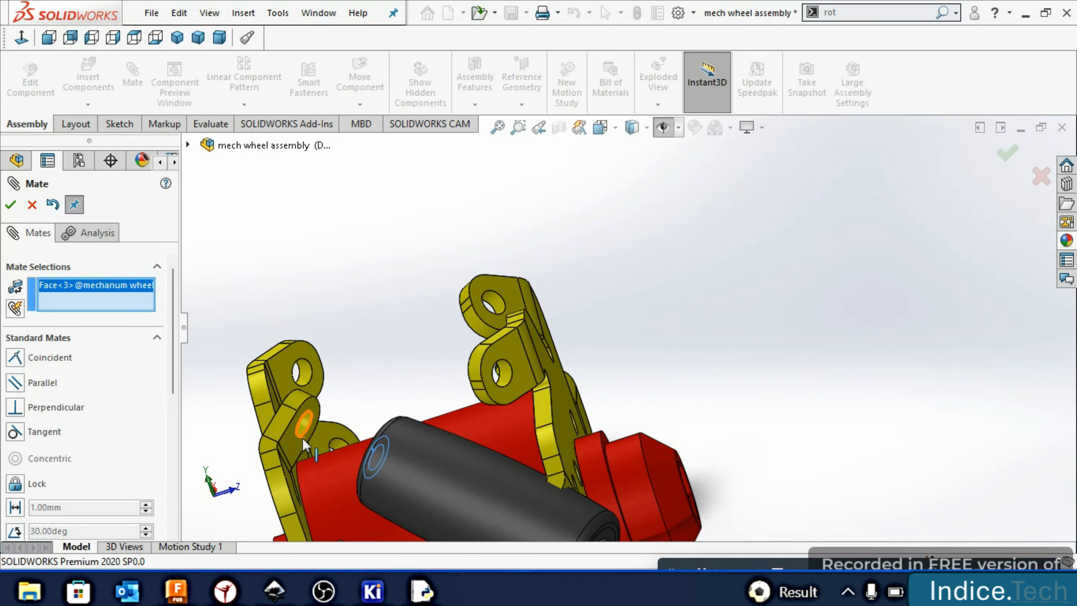
click(295, 446)
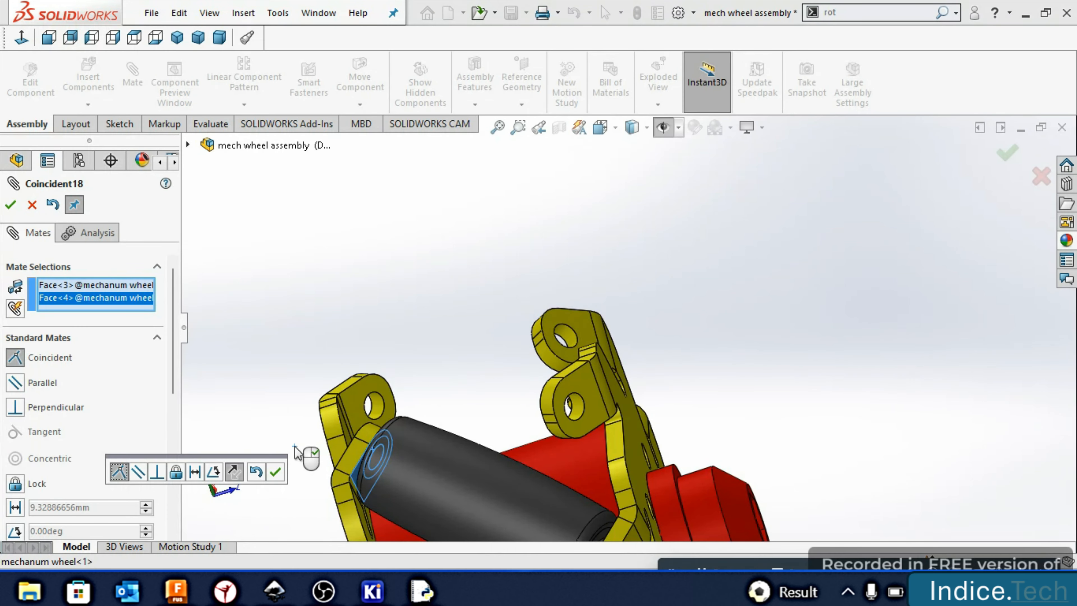
click(195, 471)
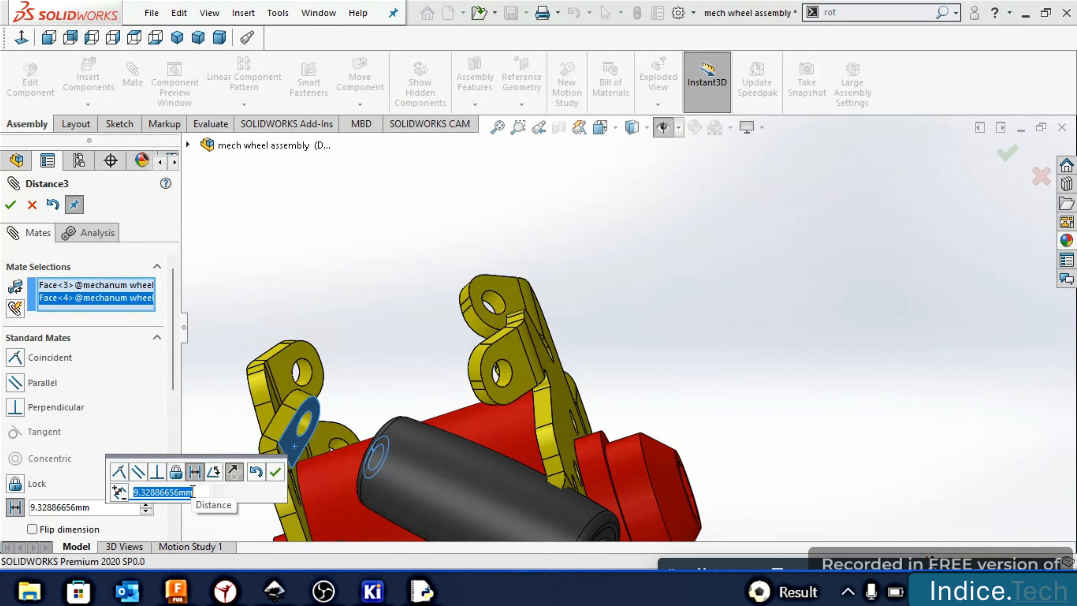
text(1)
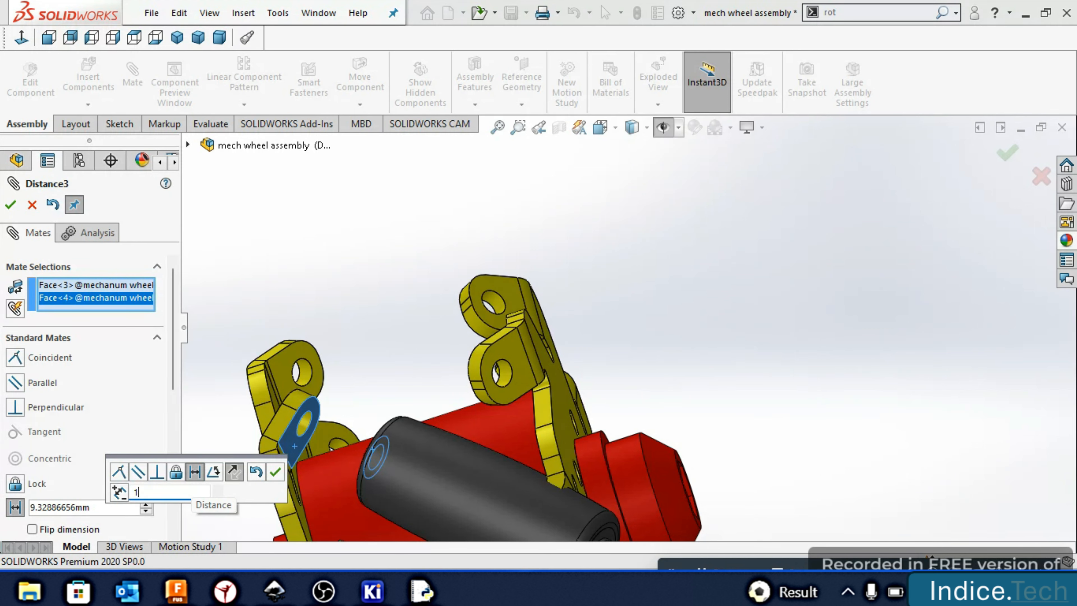
text(.40)
key(Return)
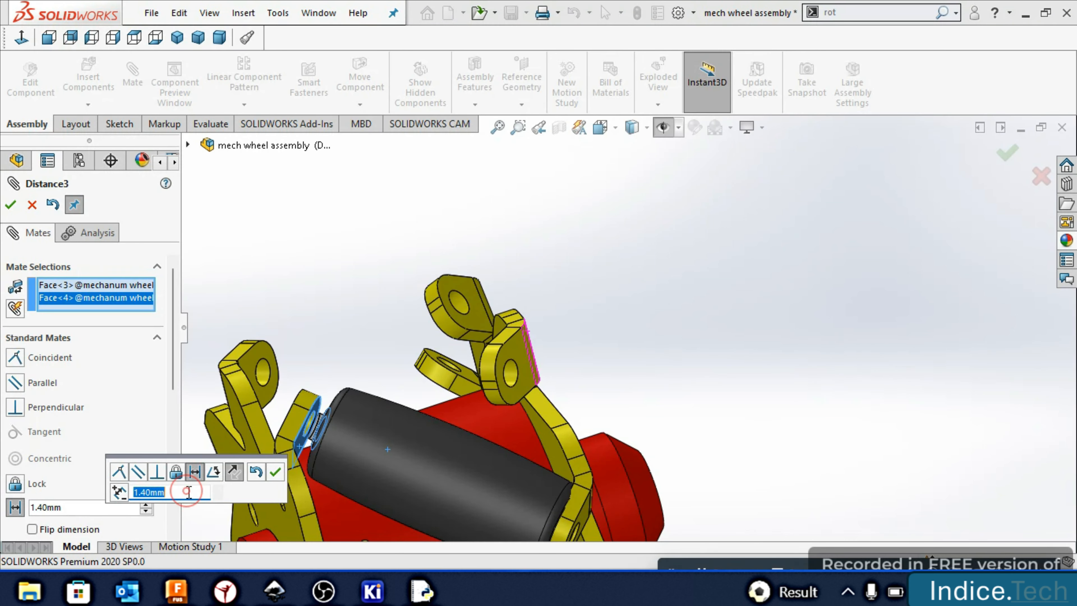
Try distances of 1.1 mm and 0.44 mm for the mate between the stepped disc and the plate tab
key(BackSpace)
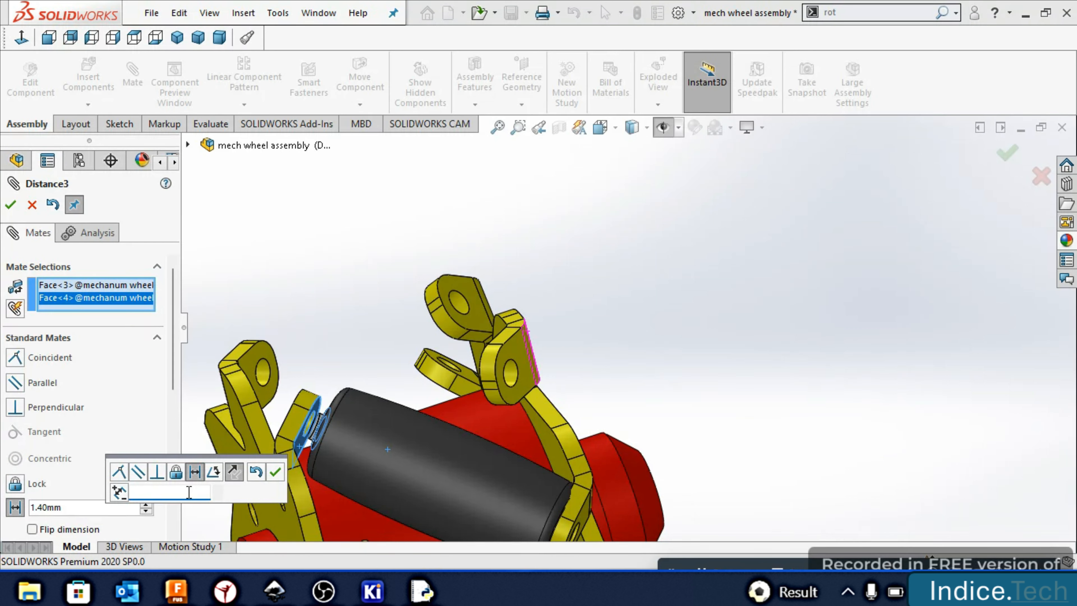
text(1.1)
key(Return)
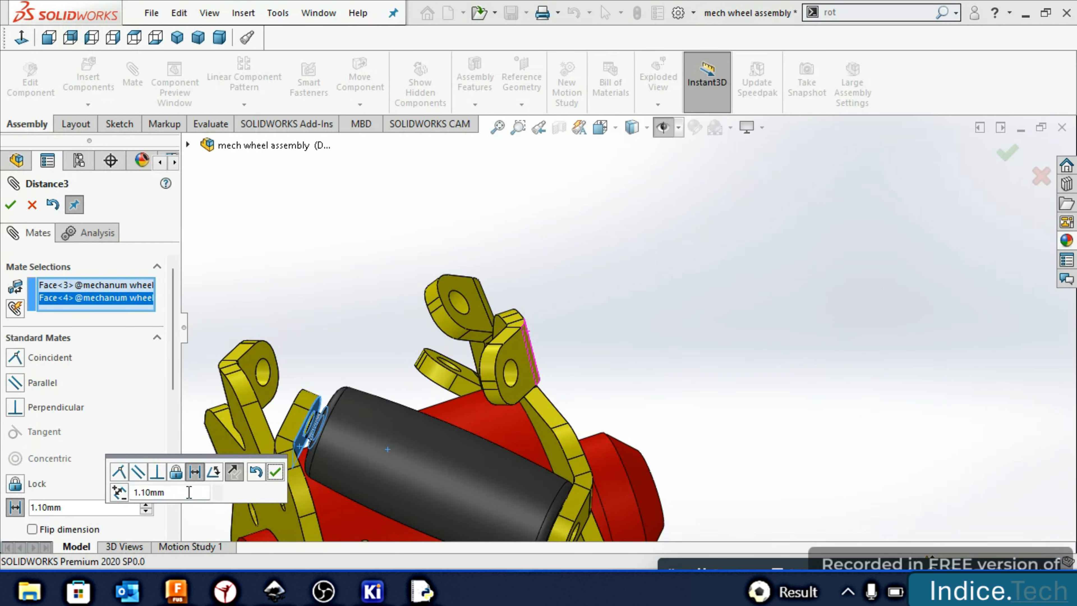
double_click(187, 491)
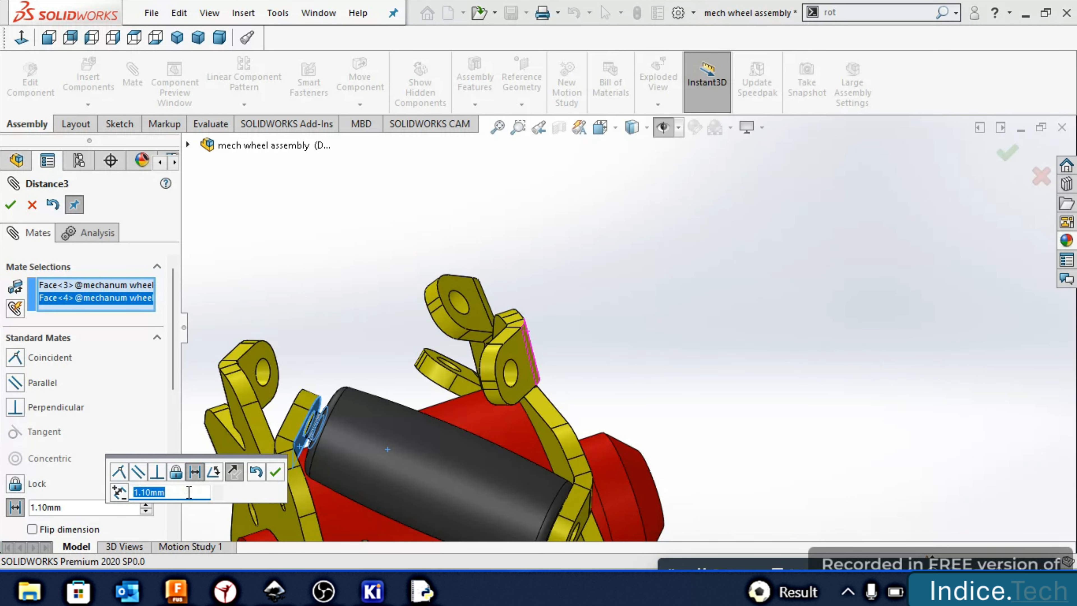
text(0.44)
key(Return)
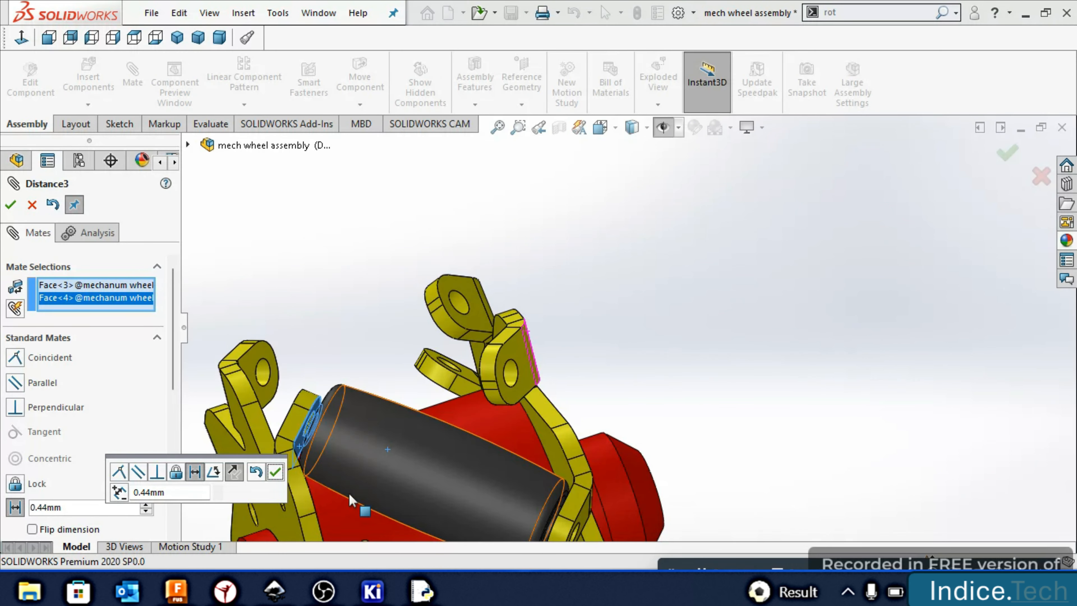
Set the distance between the stepped disc and the plate tab to 0.30 mm and finish mating
key(Right)
key(Right)
key(Left)
key(Left)
key(Left)
key(Left)
key(Left)
key(Right)
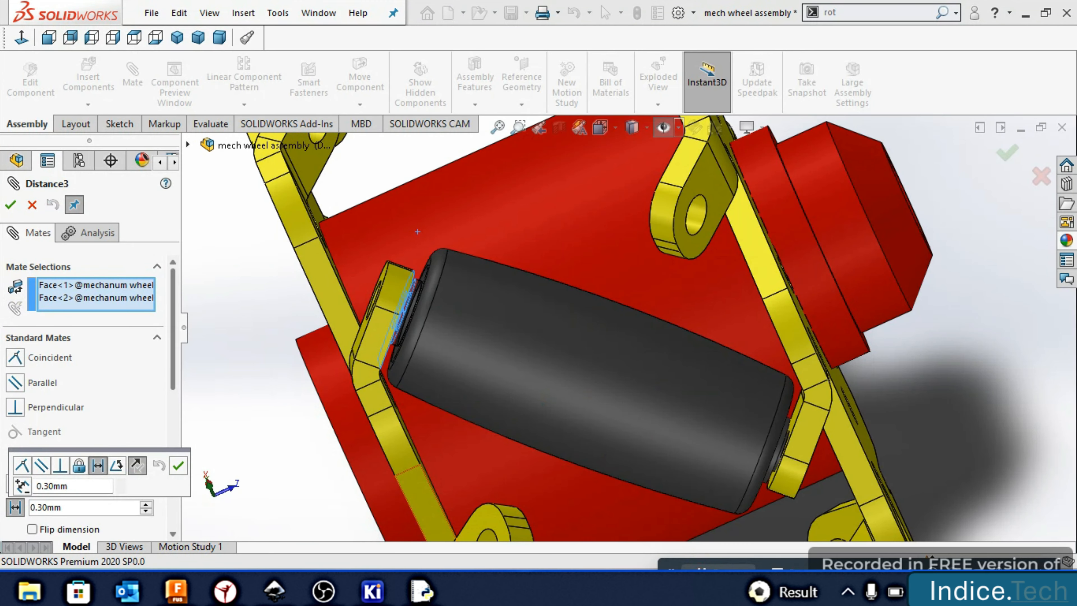
click(74, 503)
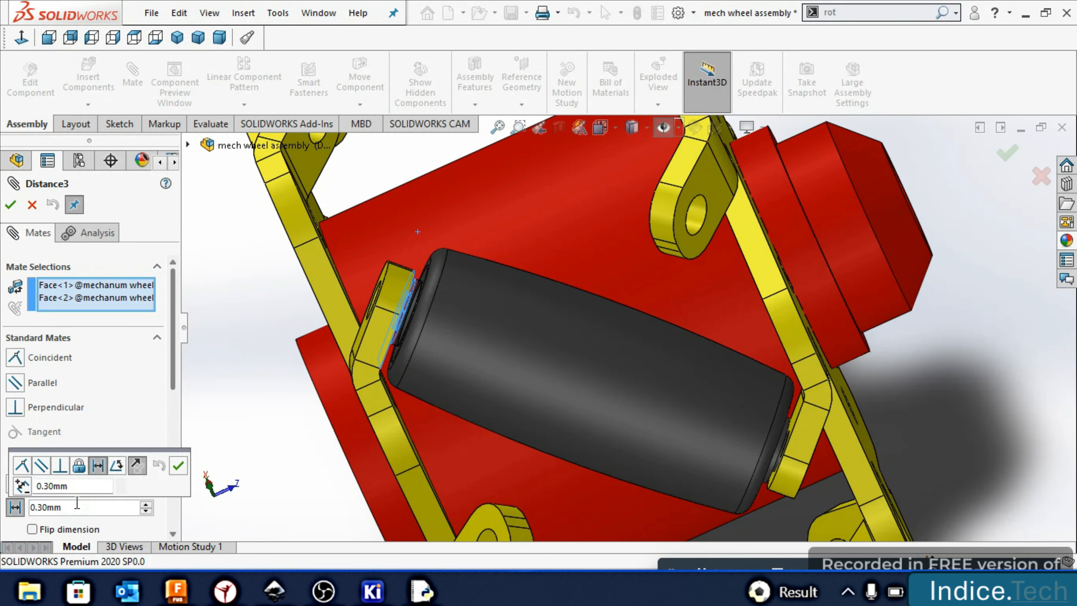
double_click(75, 505)
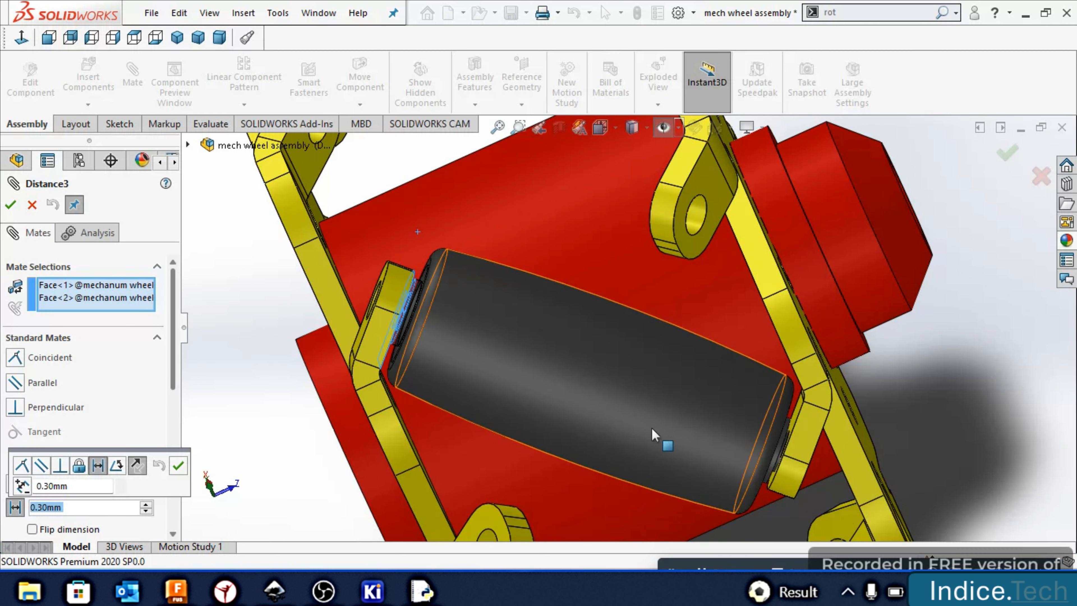
click(17, 208)
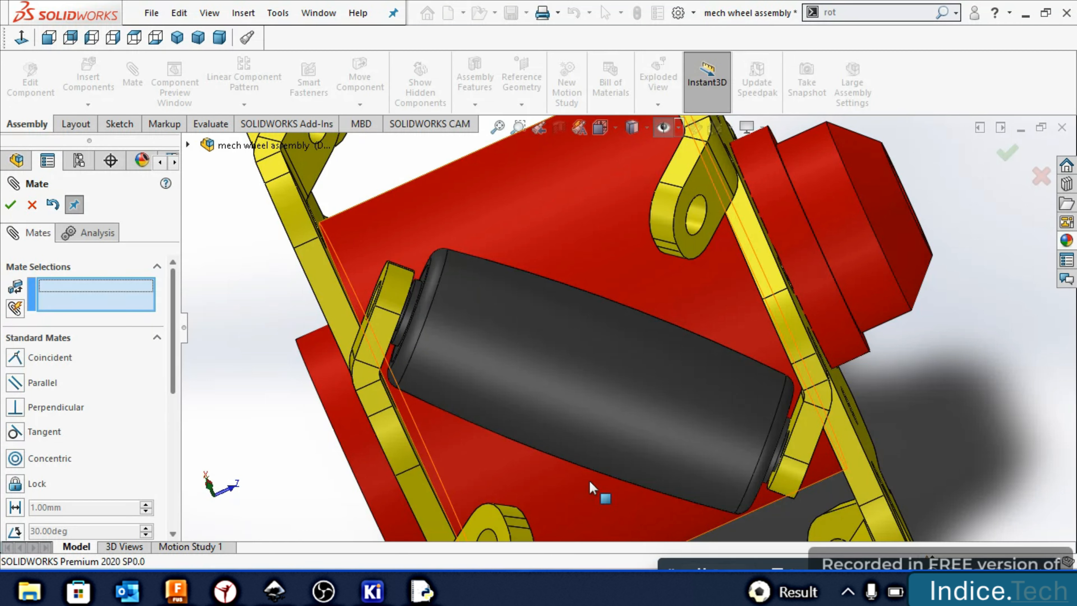
click(16, 204)
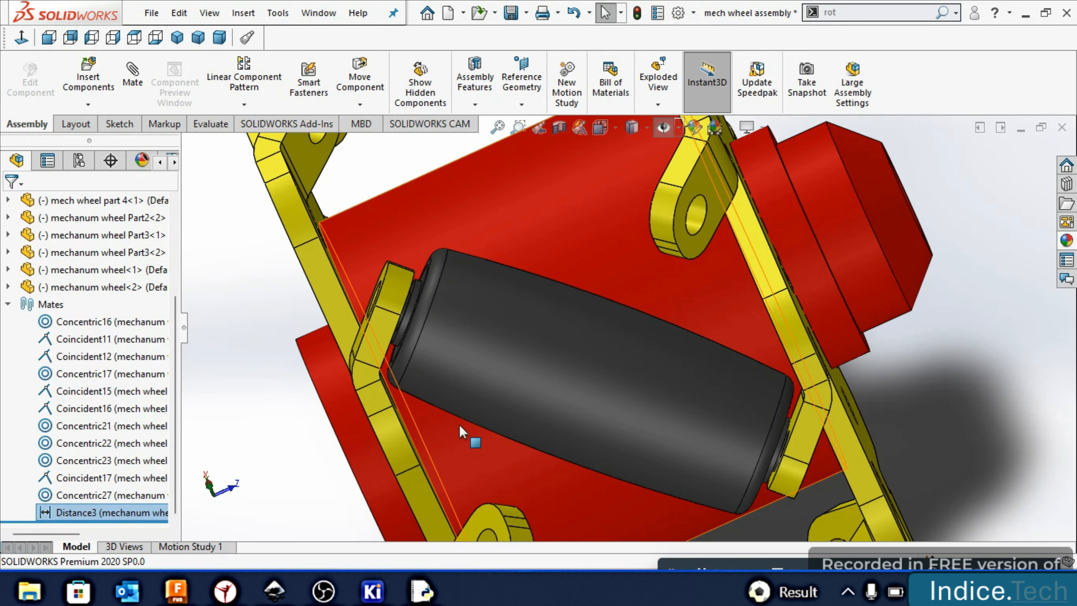
click(492, 391)
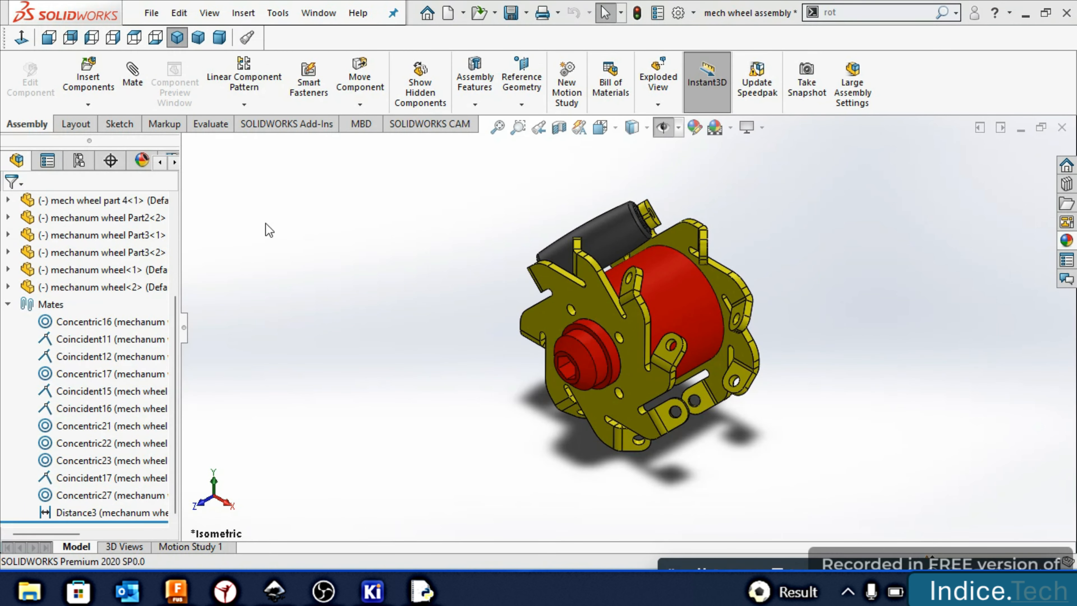
click(243, 82)
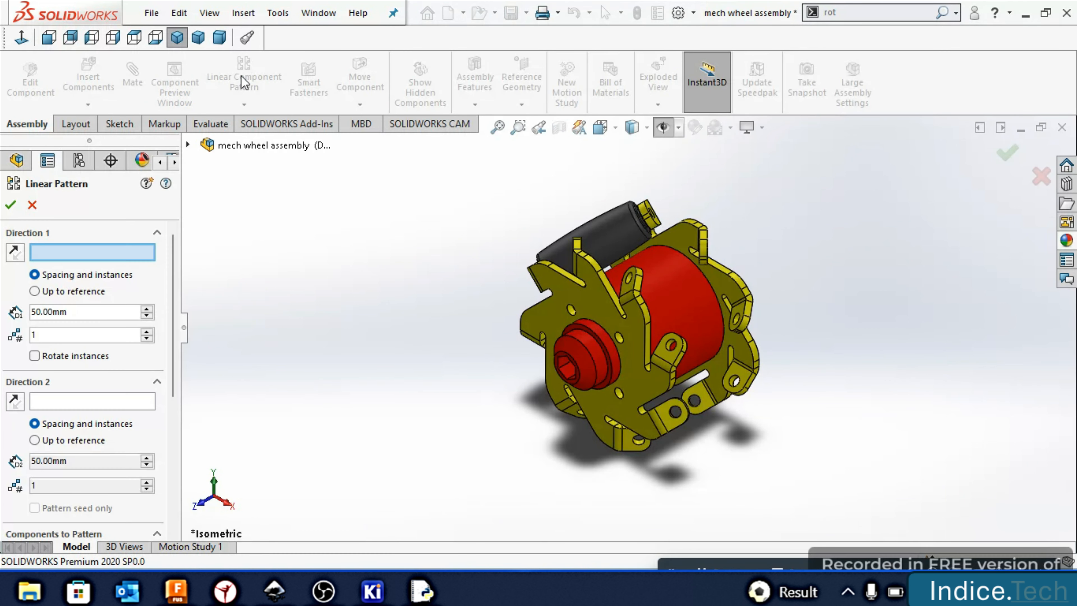
click(615, 240)
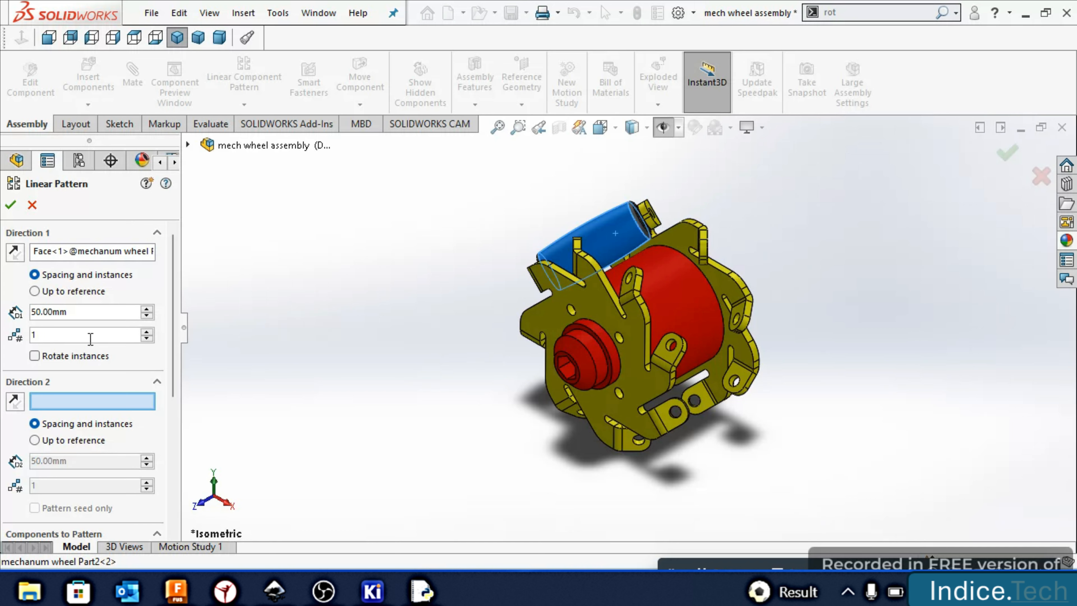
click(145, 329)
click(145, 328)
click(145, 329)
click(145, 328)
click(146, 329)
click(146, 329)
click(145, 330)
click(146, 308)
click(146, 309)
click(146, 309)
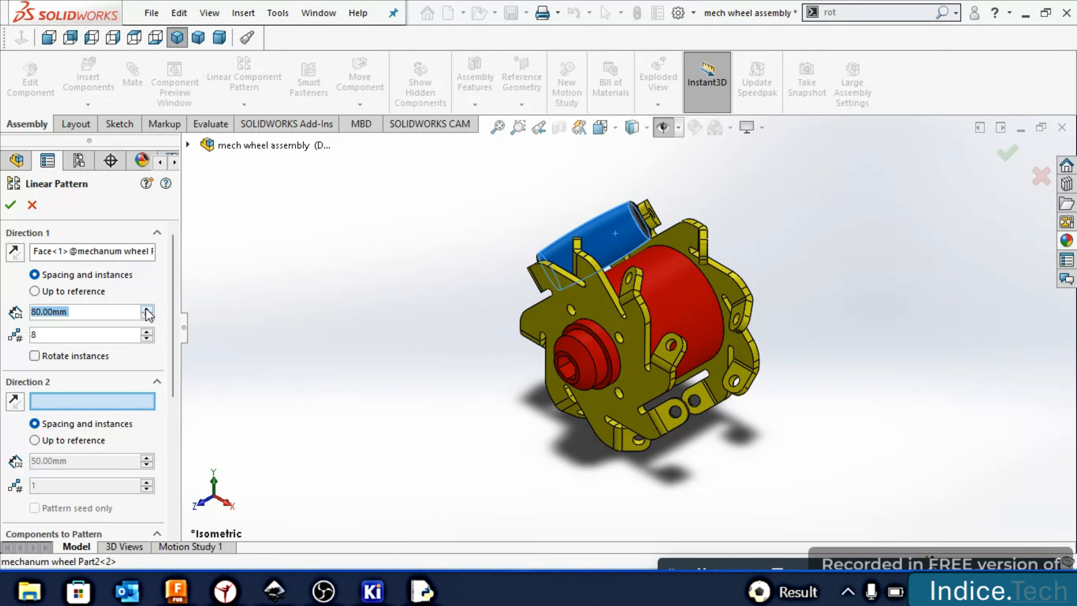
click(147, 316)
click(146, 315)
click(146, 315)
key(Escape)
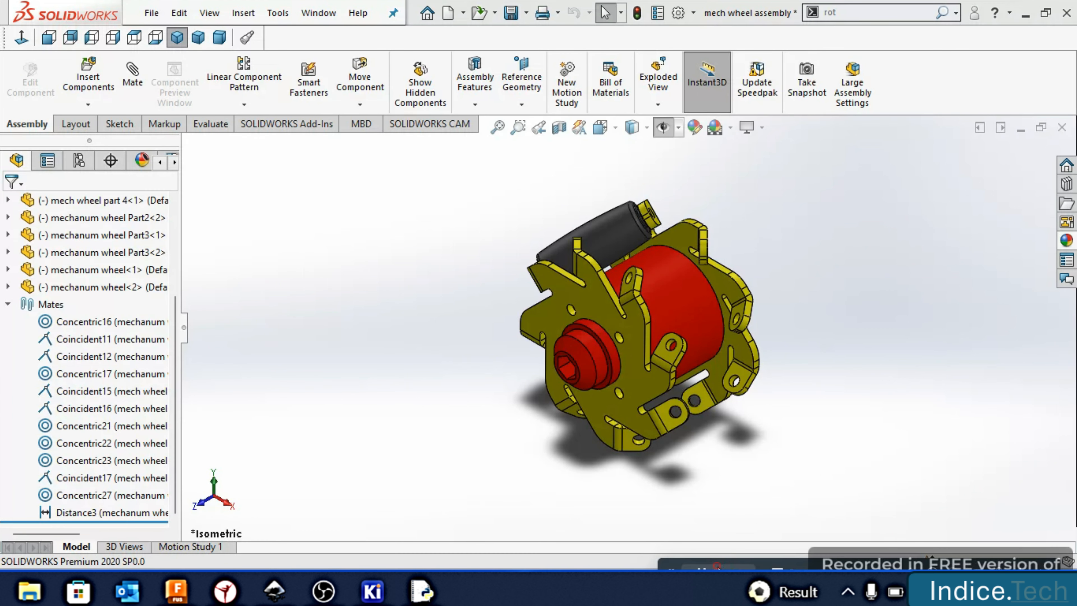
click(235, 66)
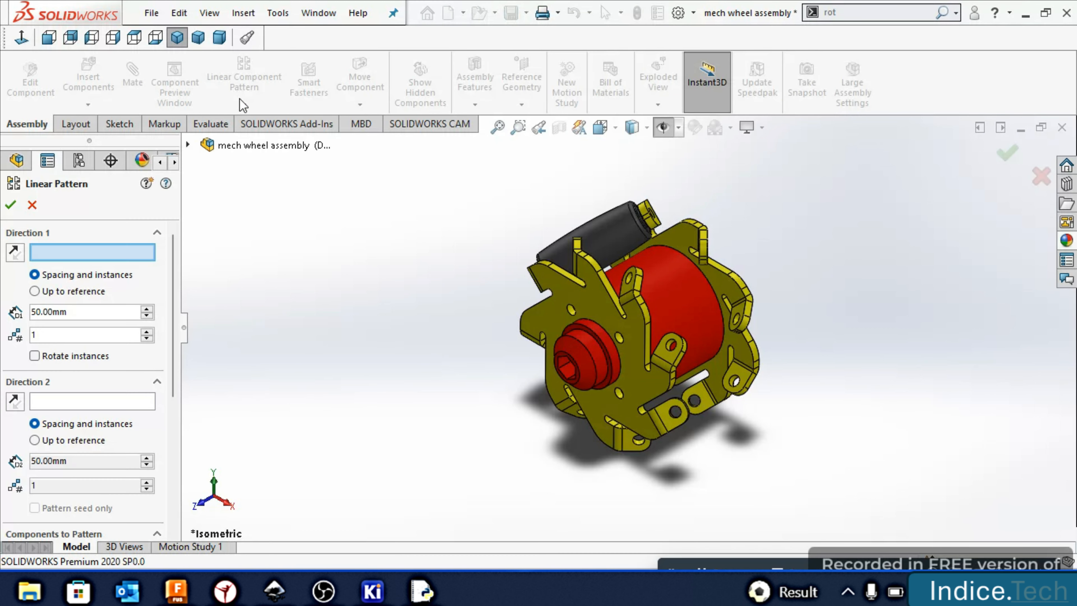
click(38, 205)
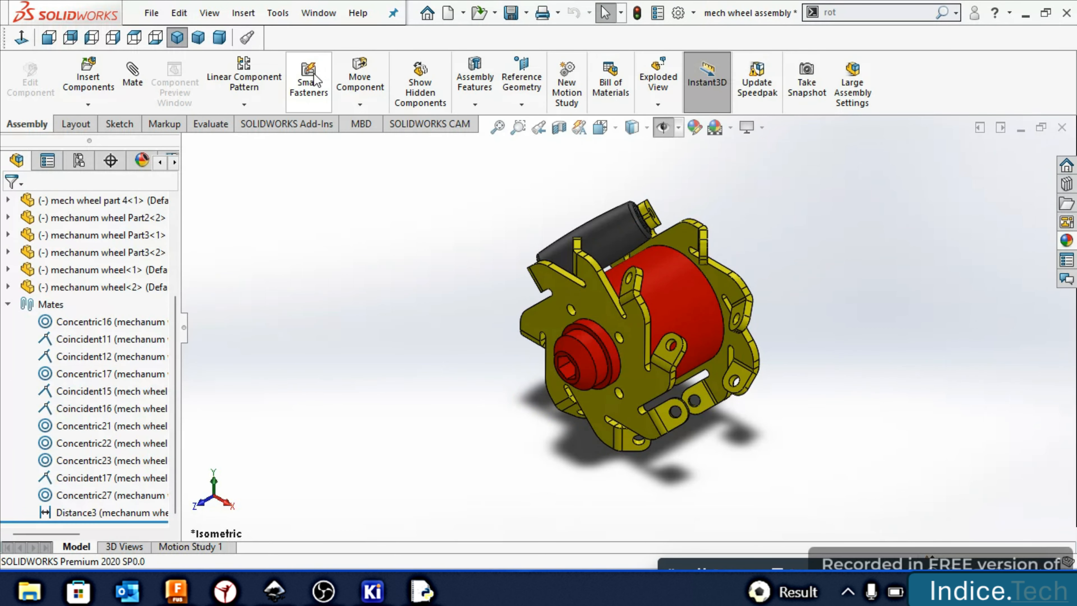
Start a circular component pattern about the red hub's cylindrical face with 8 instances
click(244, 104)
click(245, 144)
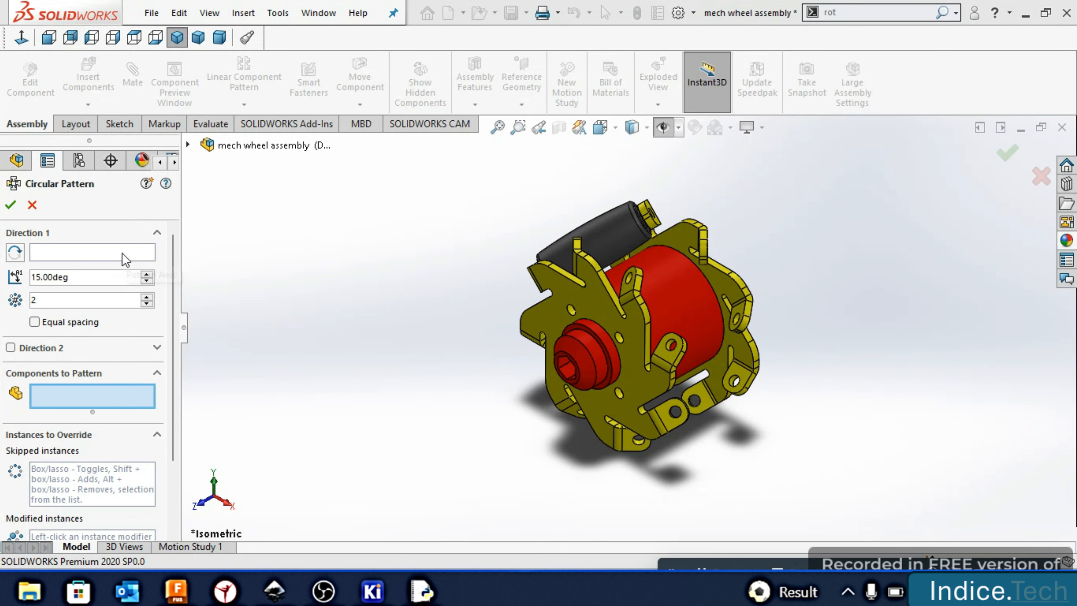
click(136, 252)
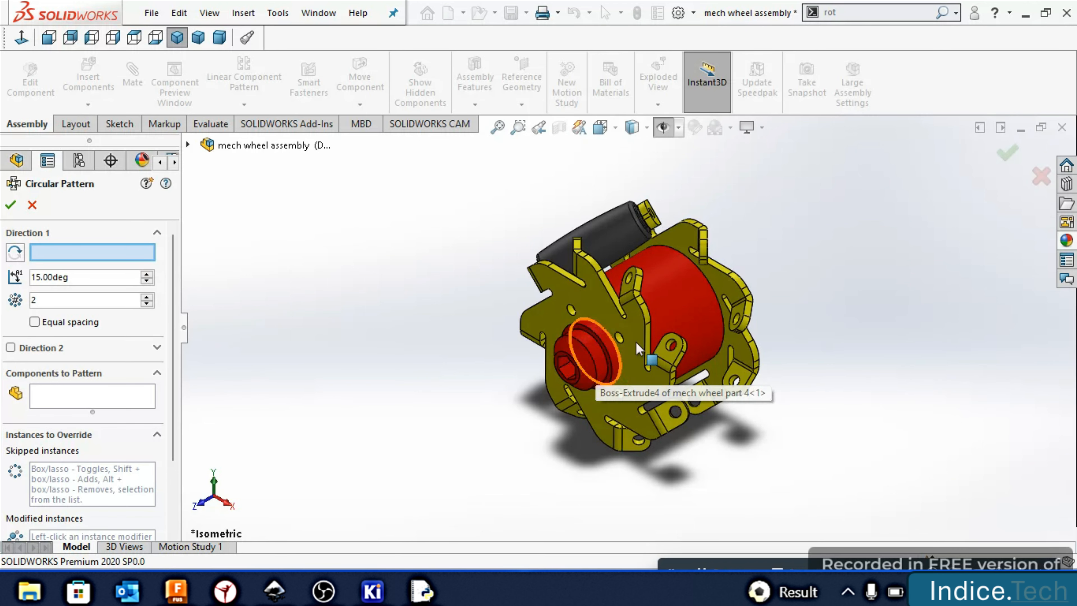
click(683, 317)
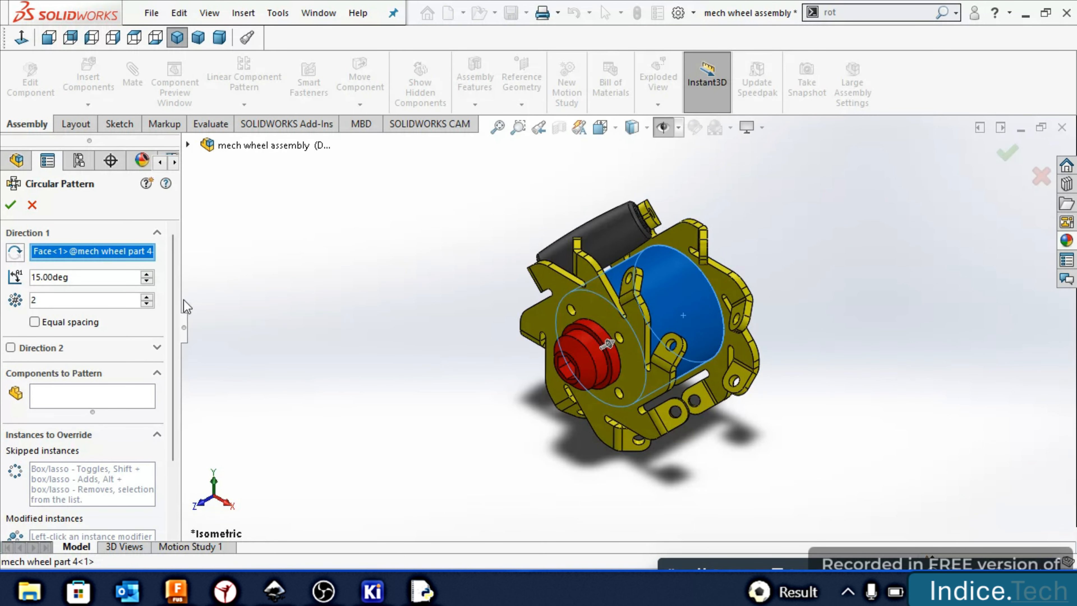
click(146, 296)
click(146, 296)
click(146, 295)
click(146, 296)
click(146, 296)
click(145, 295)
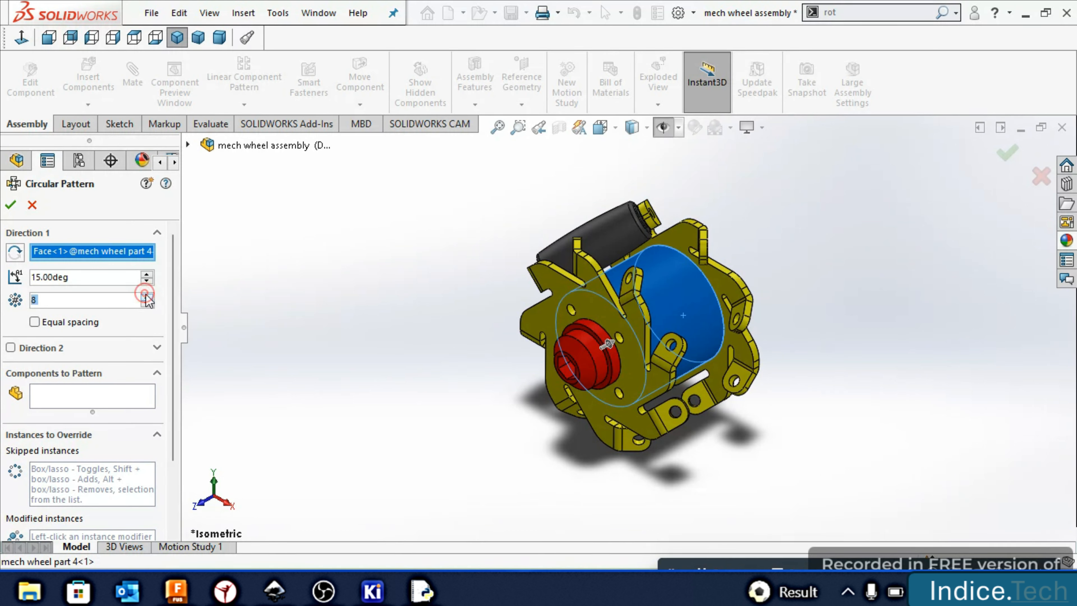
Try to set the circular pattern's spacing angle to 360 degrees
click(147, 273)
click(147, 273)
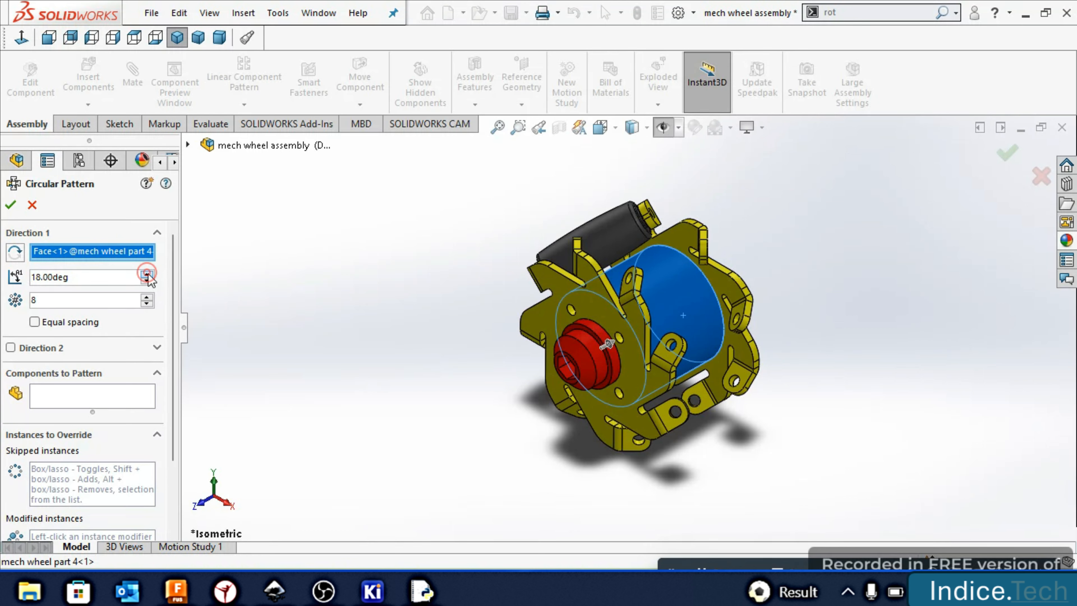
click(109, 275)
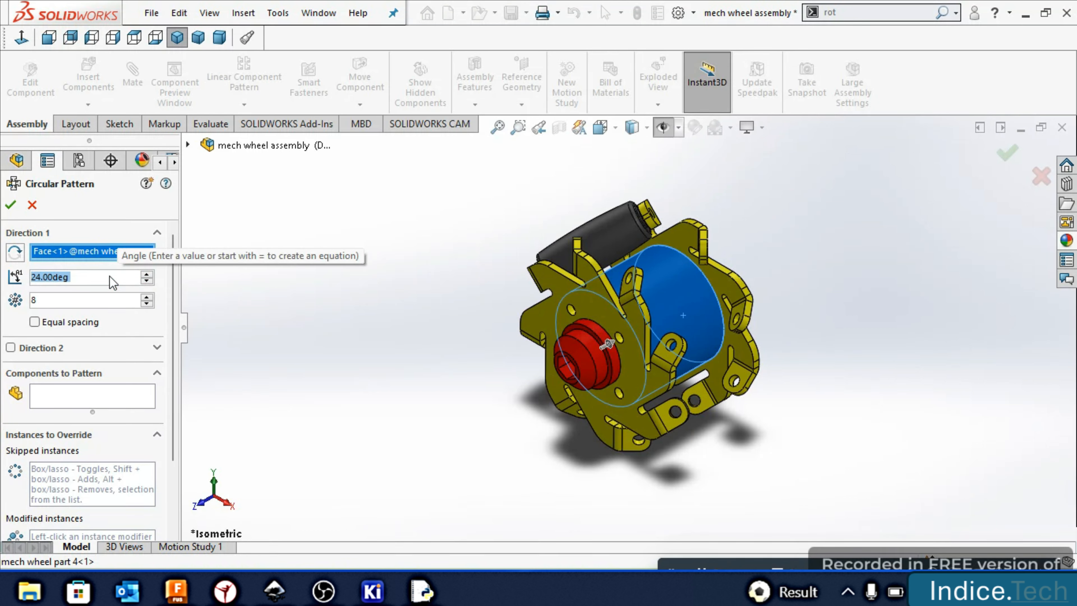
text(360)
key(Return)
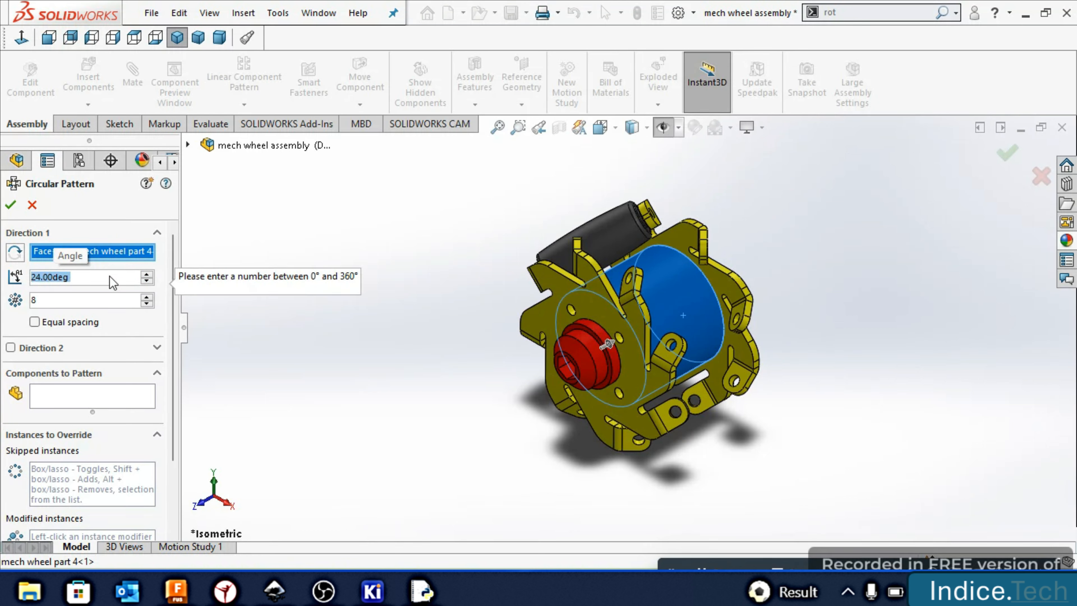
text(360)
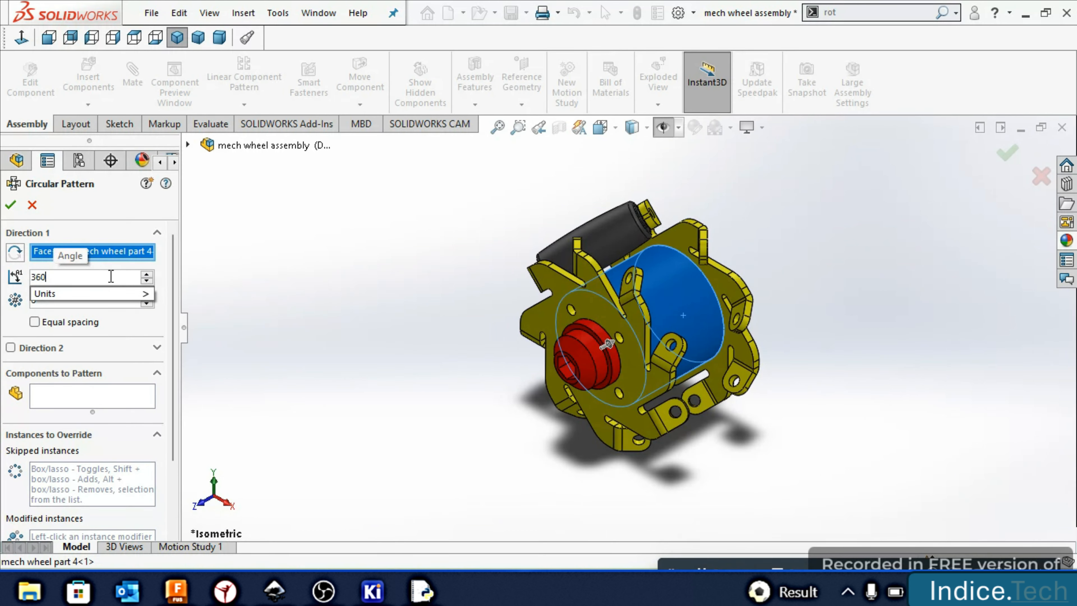
key(Return)
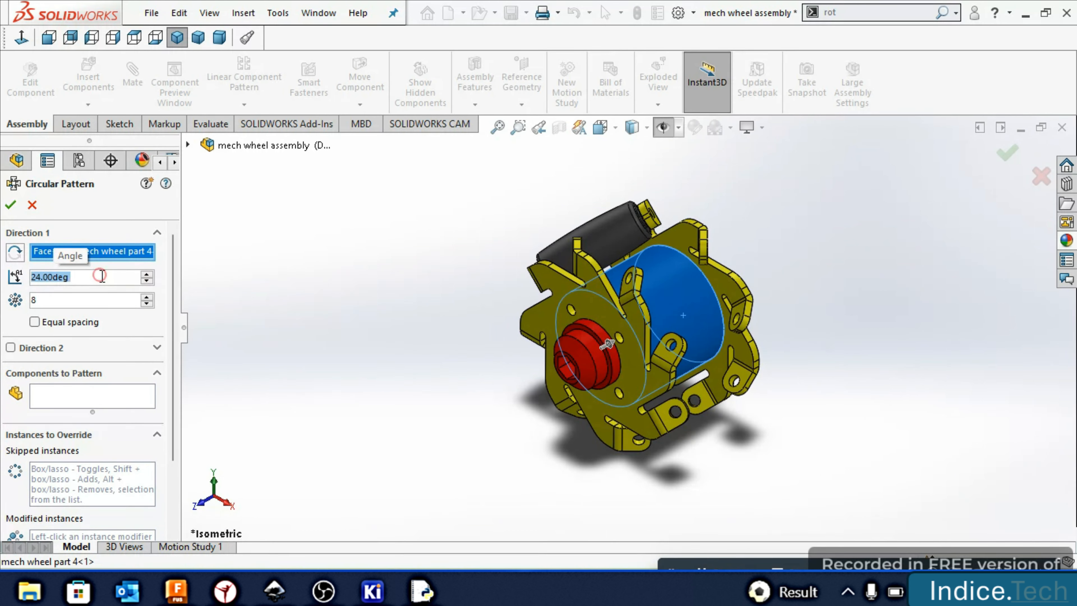
text(360)
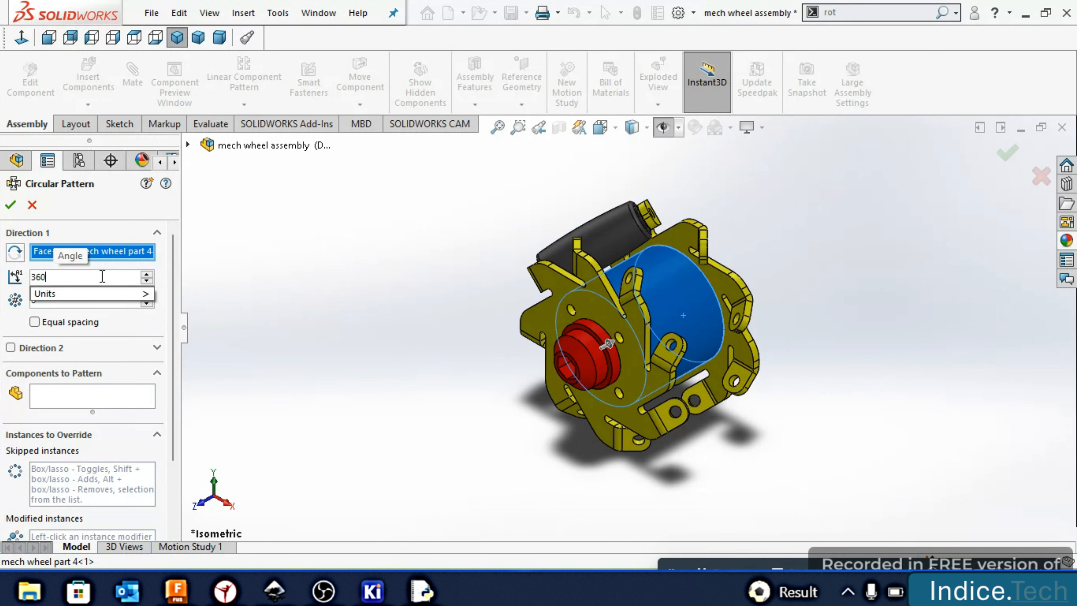
key(Return)
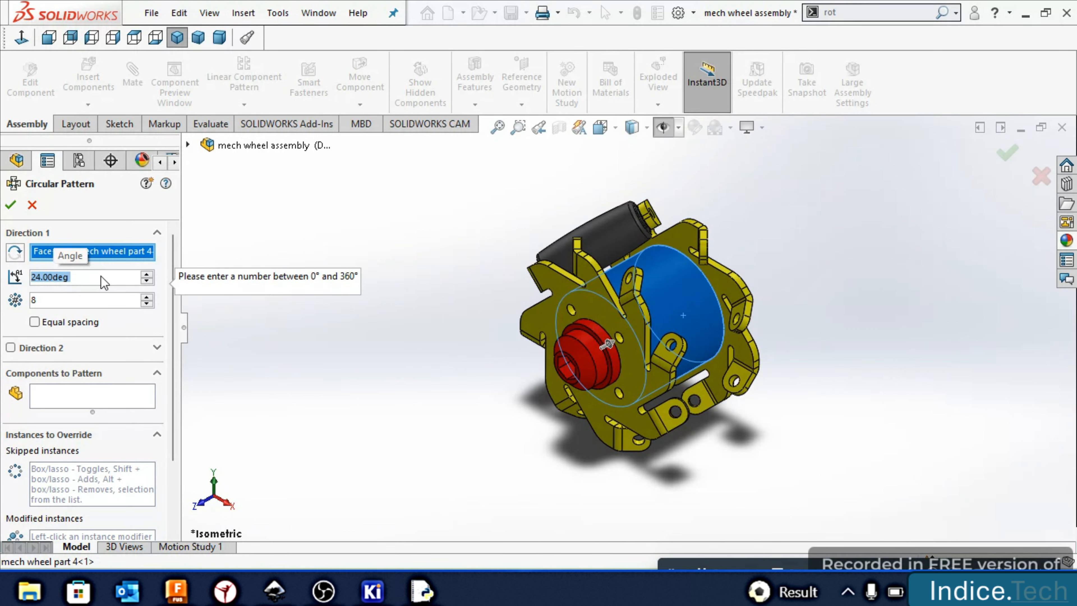
click(100, 276)
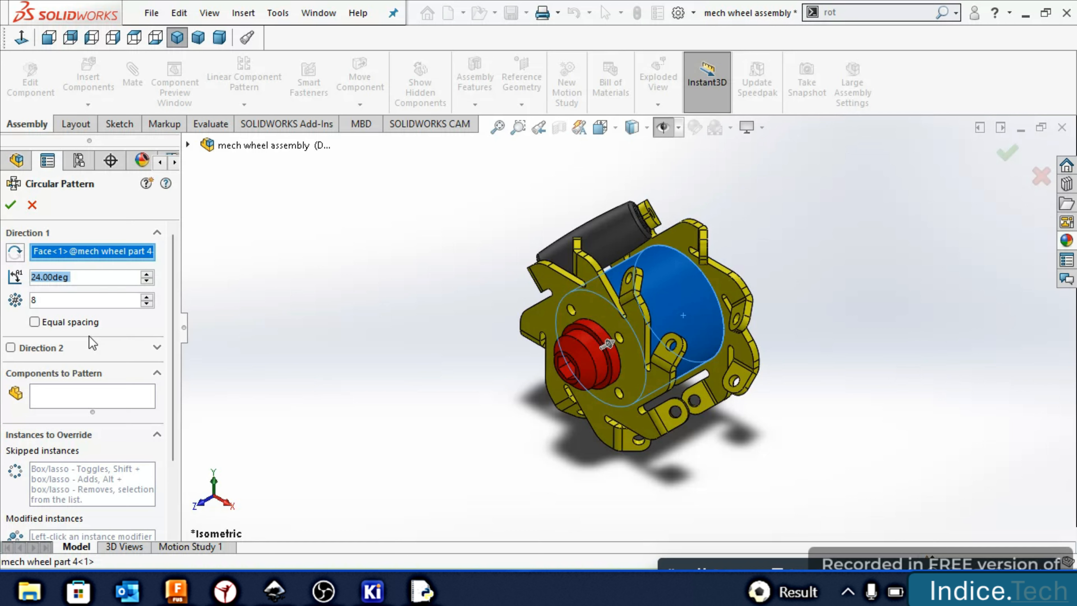
Select the roller and the stepped disc at its hex-socket end of the wheel as components to pattern
click(67, 399)
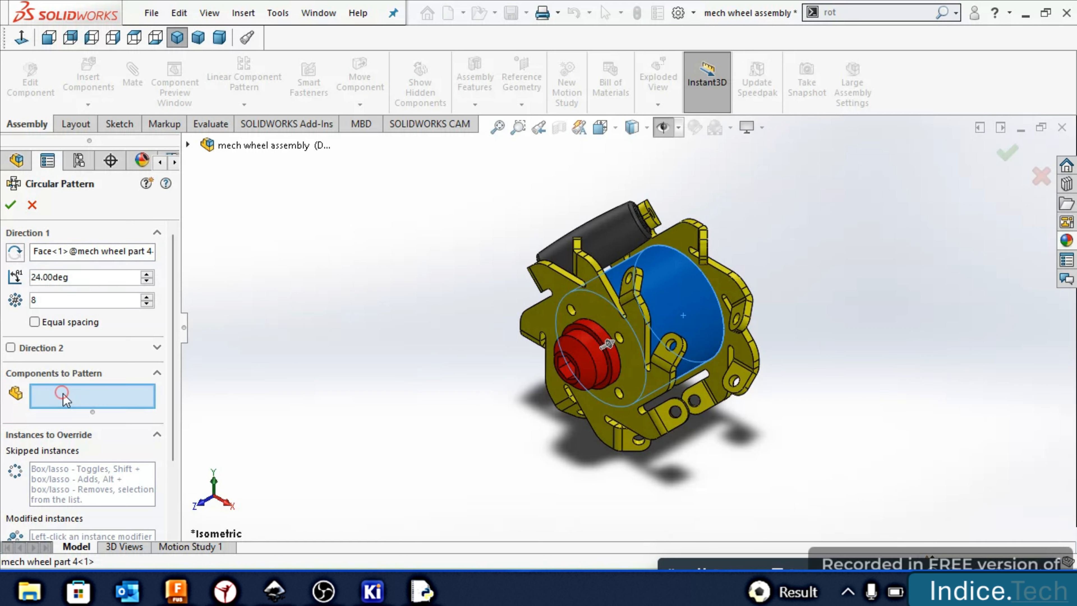
click(599, 239)
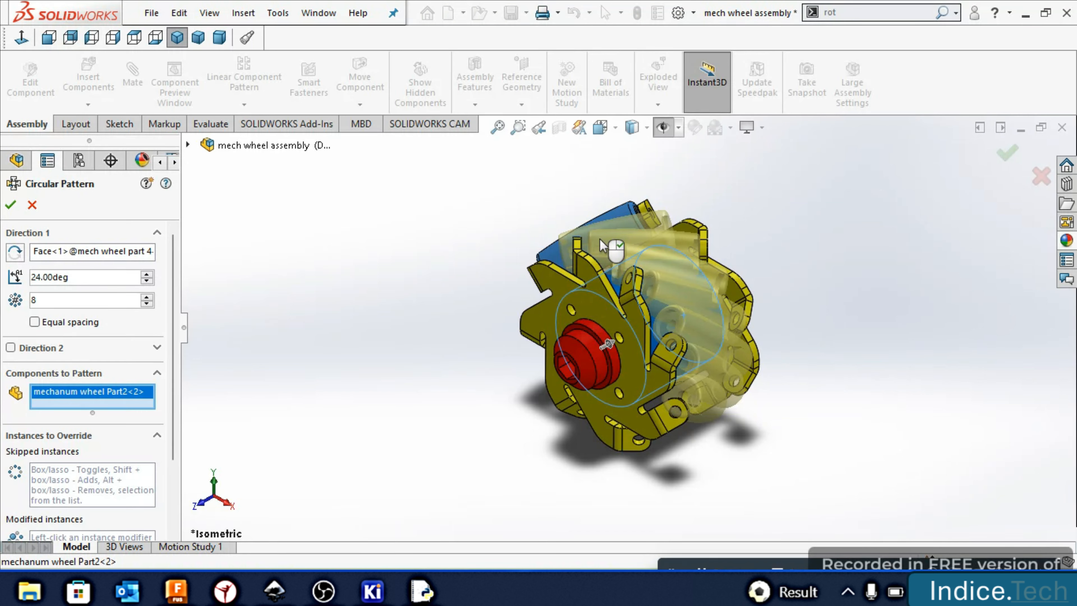
key(Right)
key(Right)
key(Right)
key(Right)
key(Right)
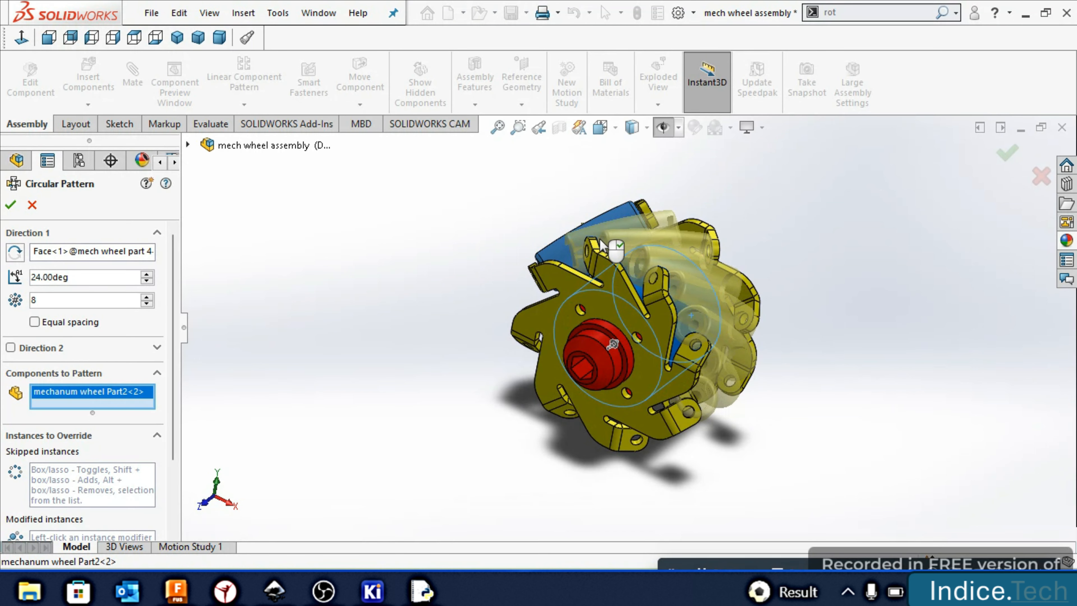
key(Right)
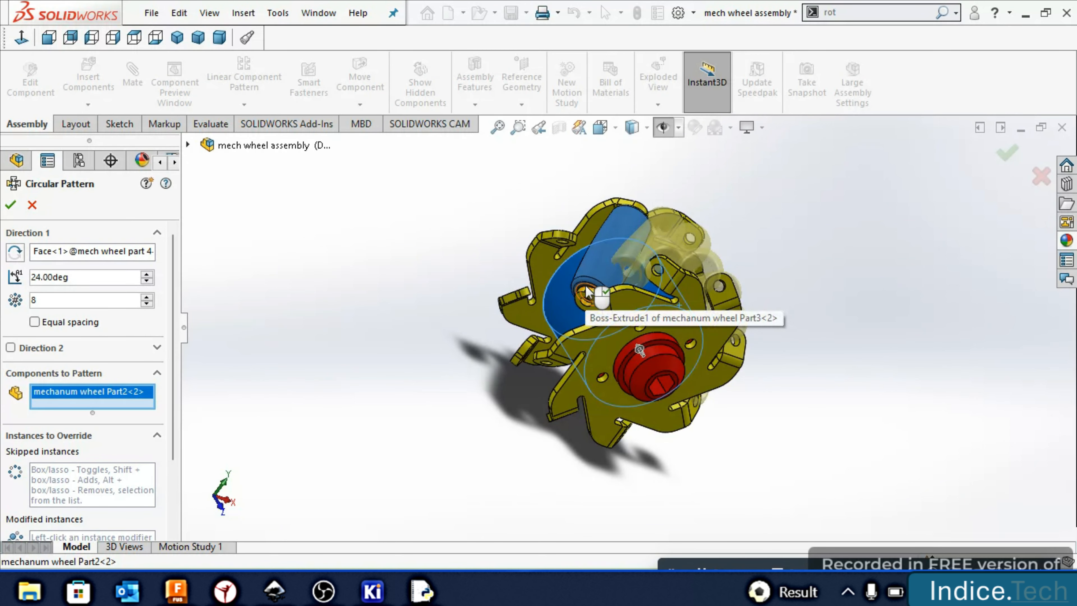
click(587, 292)
click(587, 293)
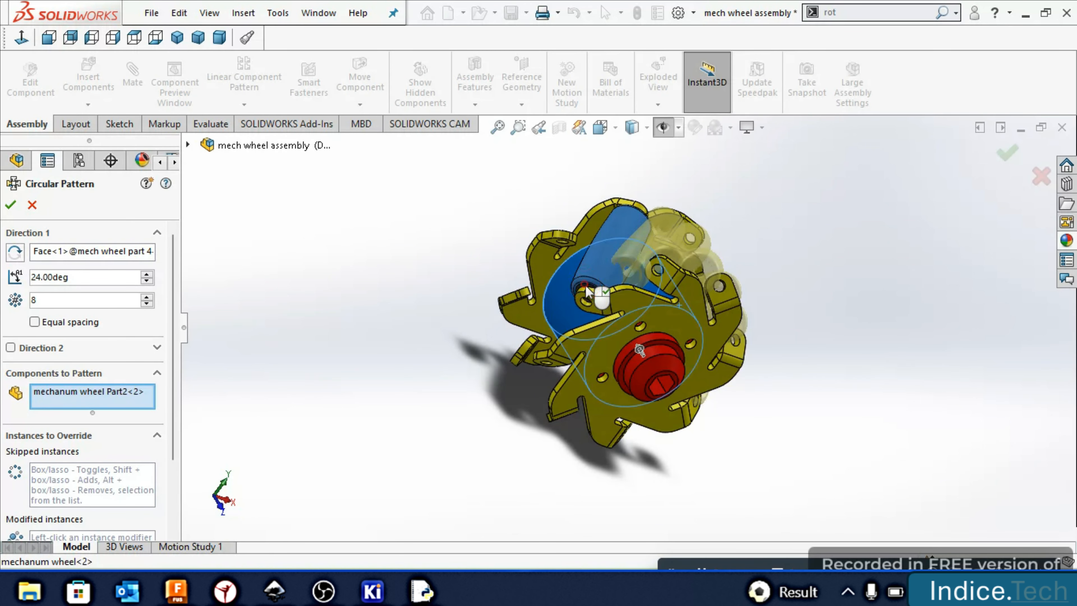
scroll(586, 286, down, 5)
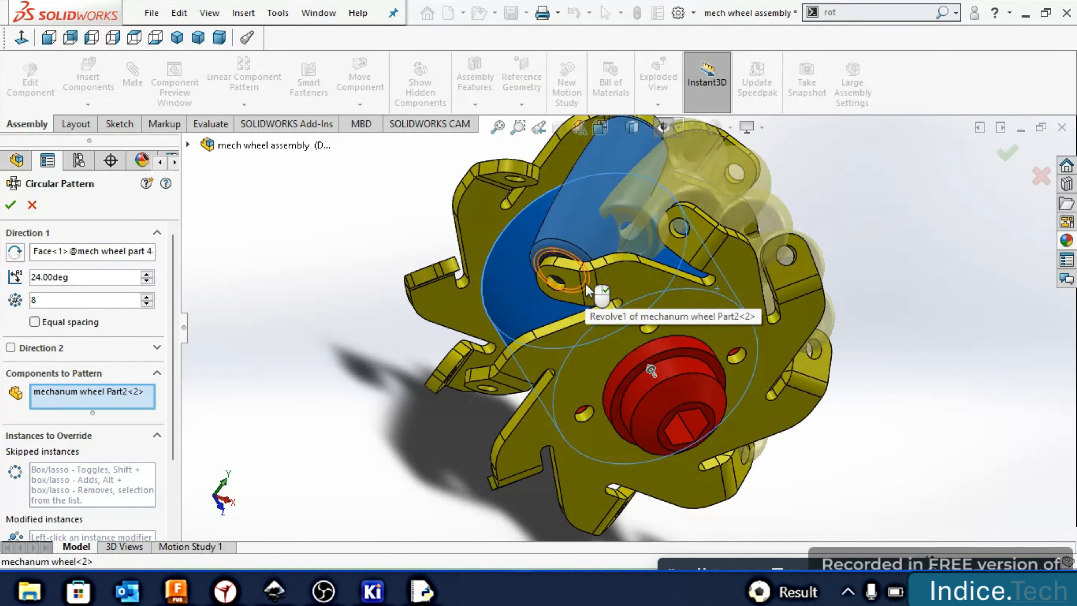
scroll(586, 284, down, 2)
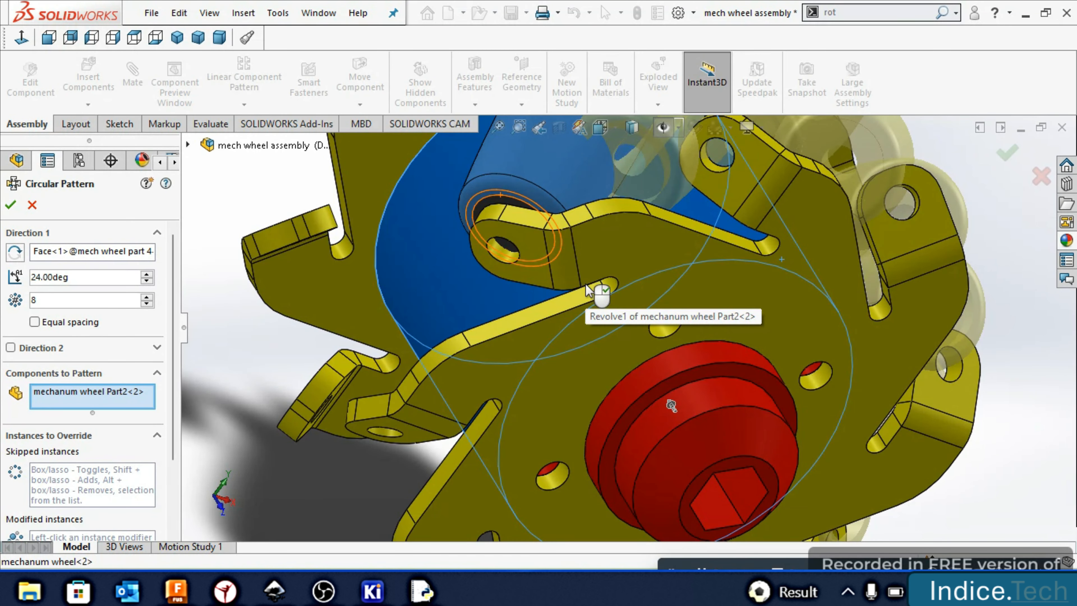
click(508, 246)
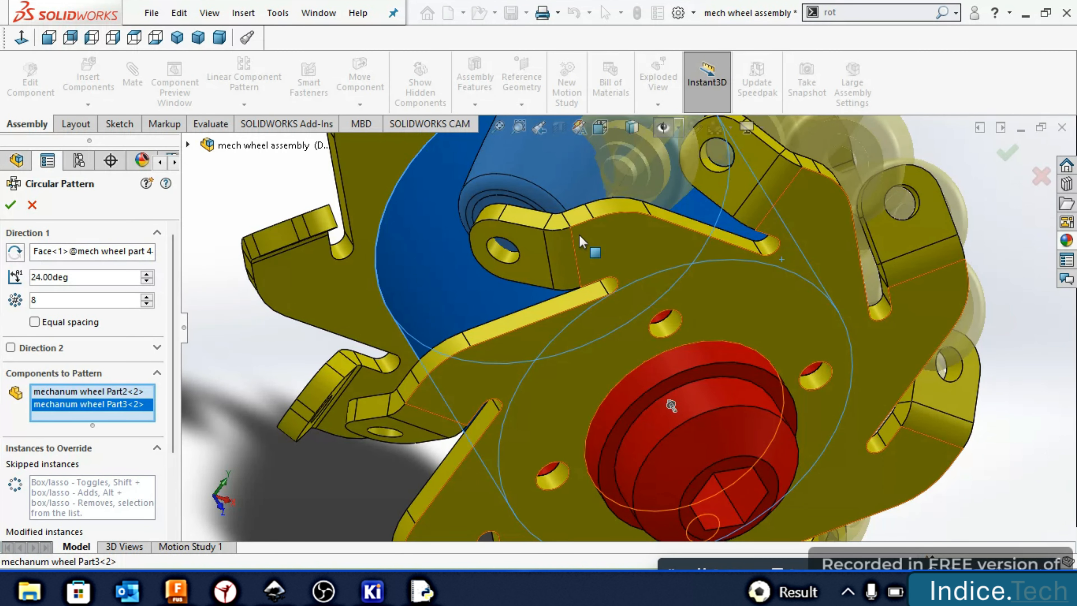
Add the second stepped disc, at the roller's opposite end, to the components being patterned
key(Up)
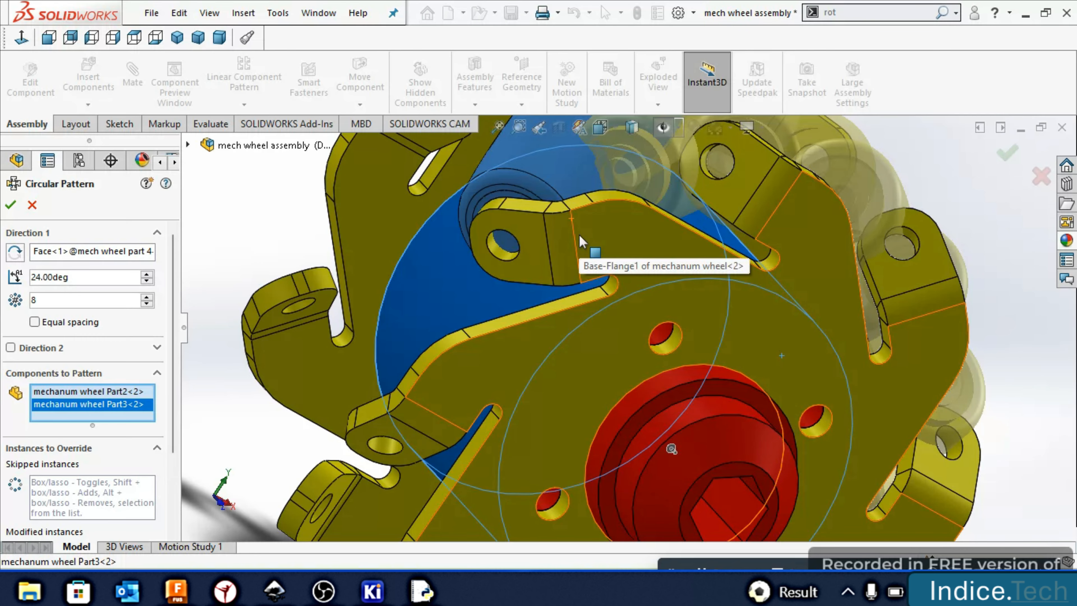
key(z)
key(z)
key(z)
key(Right)
key(Right)
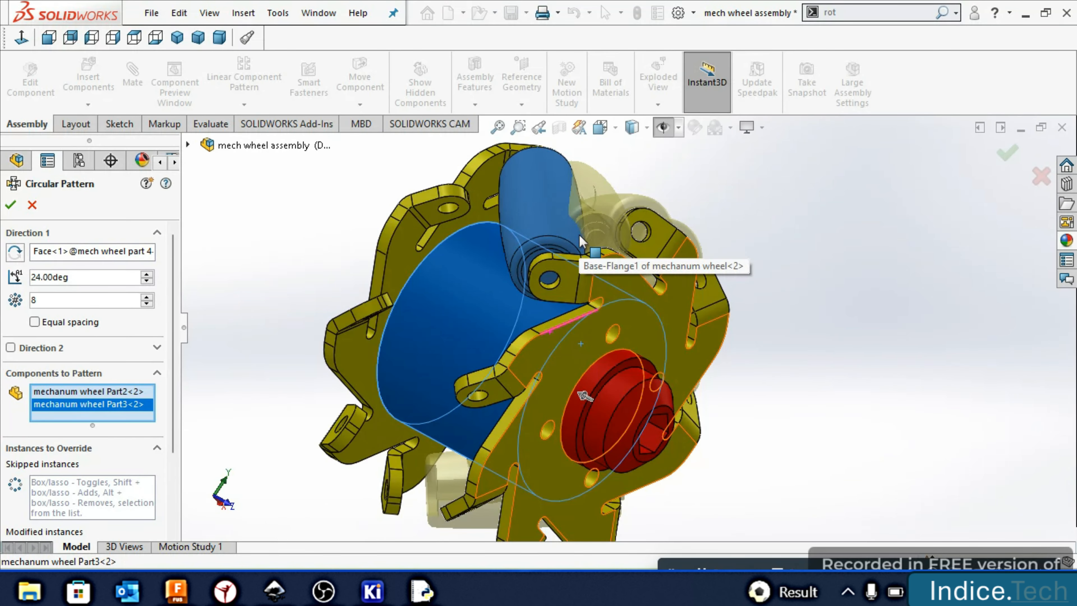
key(Right)
key(Right)
key(Right)
key(Right)
key(Right)
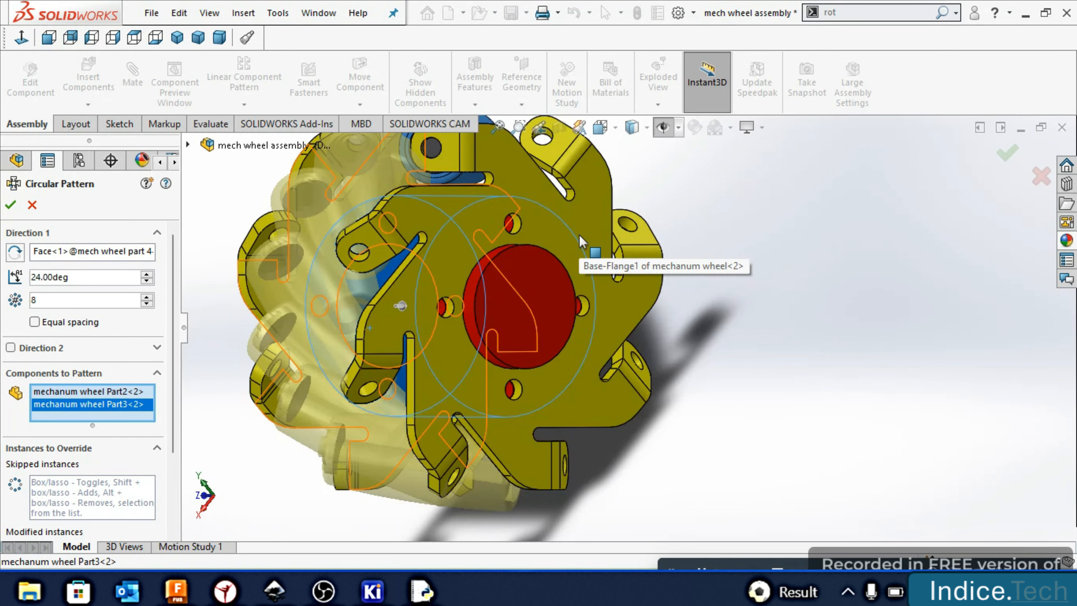
key(Up)
key(z)
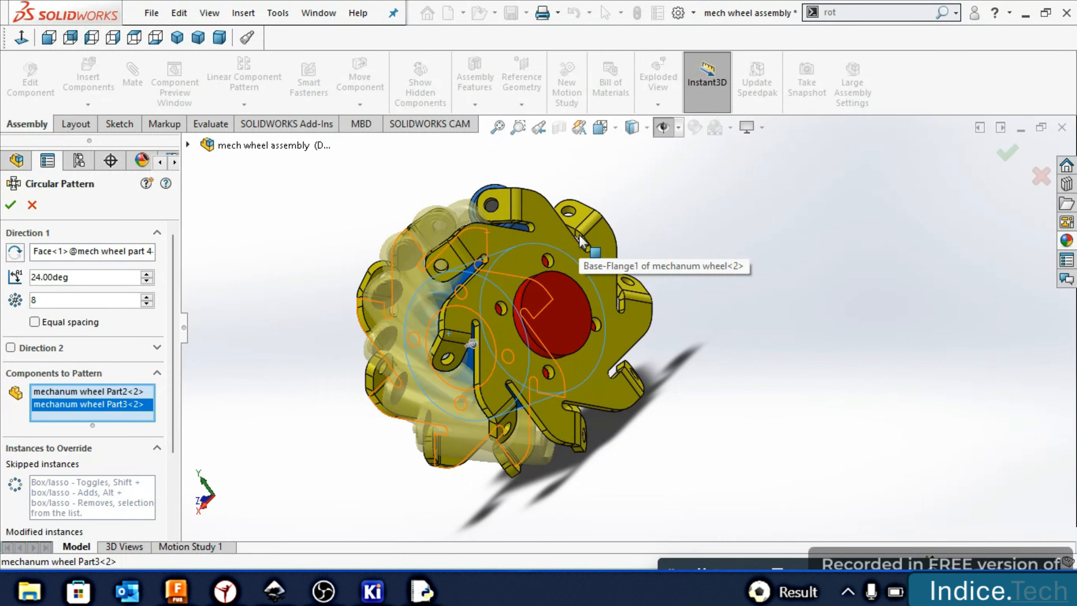
click(491, 203)
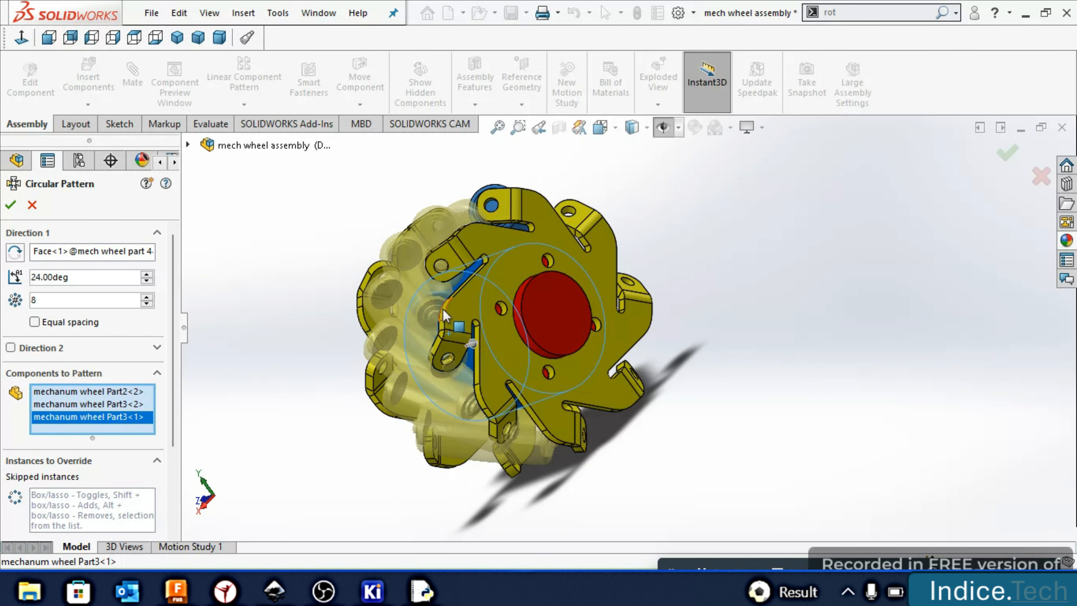
Set the pattern's spacing angle to 45 degrees and create the circular pattern of the roller and its discs
click(147, 275)
click(146, 274)
click(147, 275)
click(146, 274)
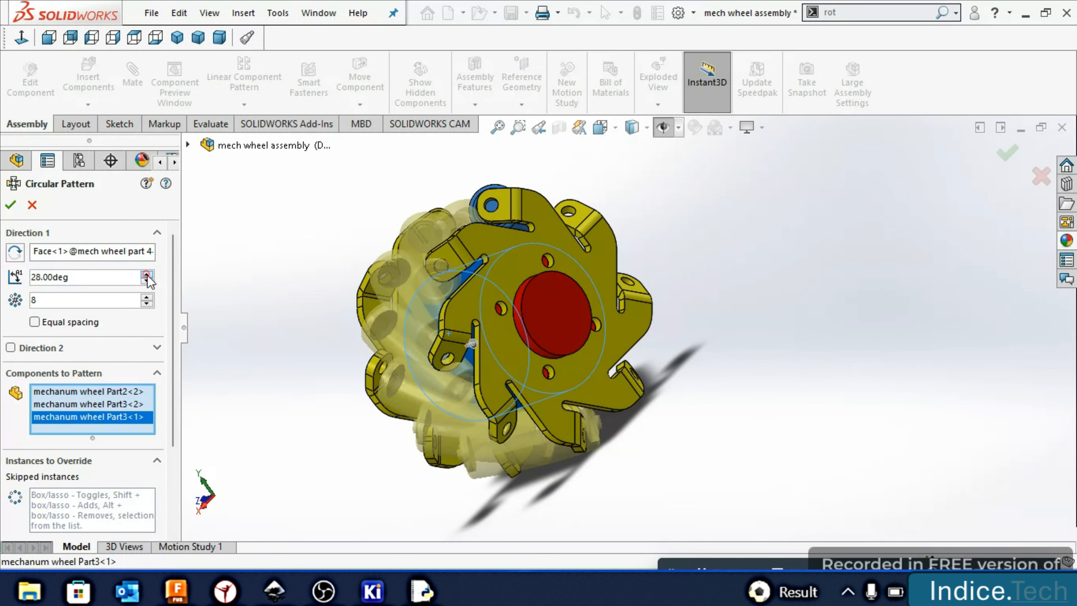
click(147, 275)
click(147, 275)
click(146, 274)
click(147, 275)
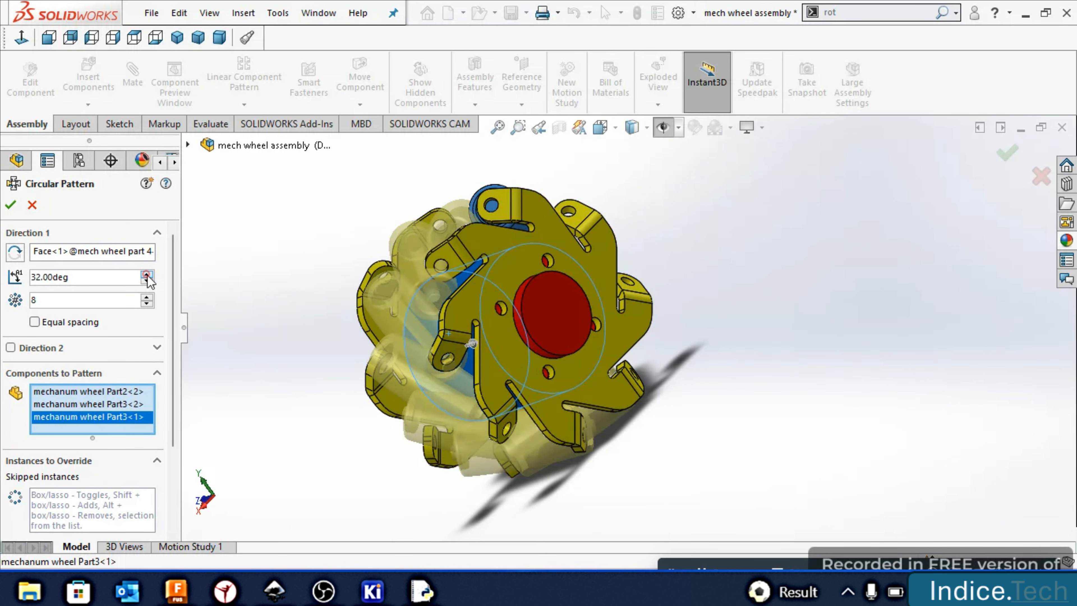
click(146, 275)
click(147, 274)
click(147, 275)
click(147, 275)
click(147, 275)
click(146, 275)
click(146, 274)
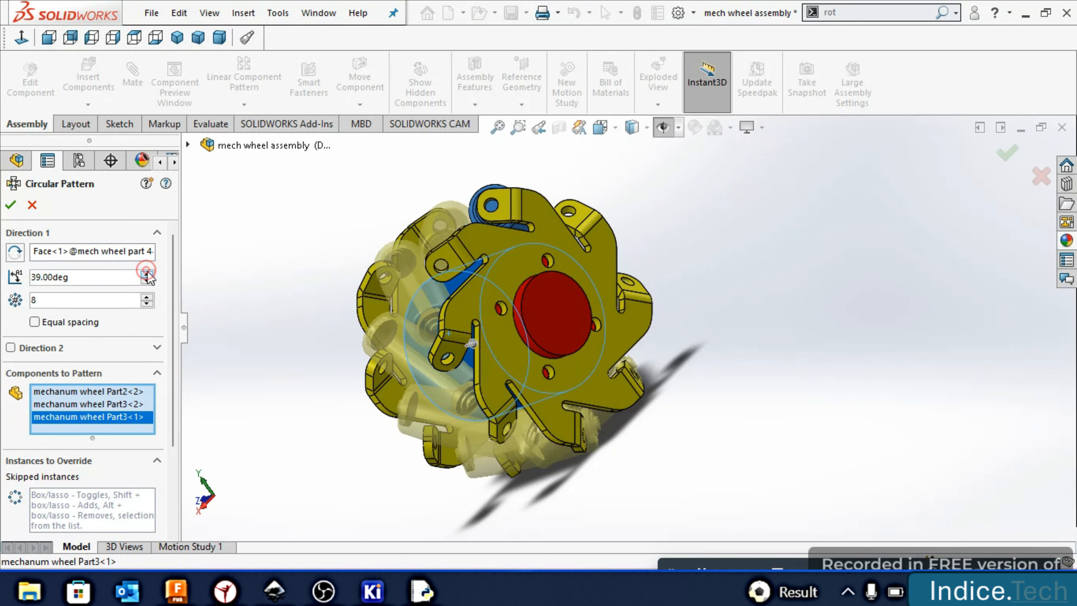
click(146, 275)
click(146, 274)
click(147, 275)
click(147, 274)
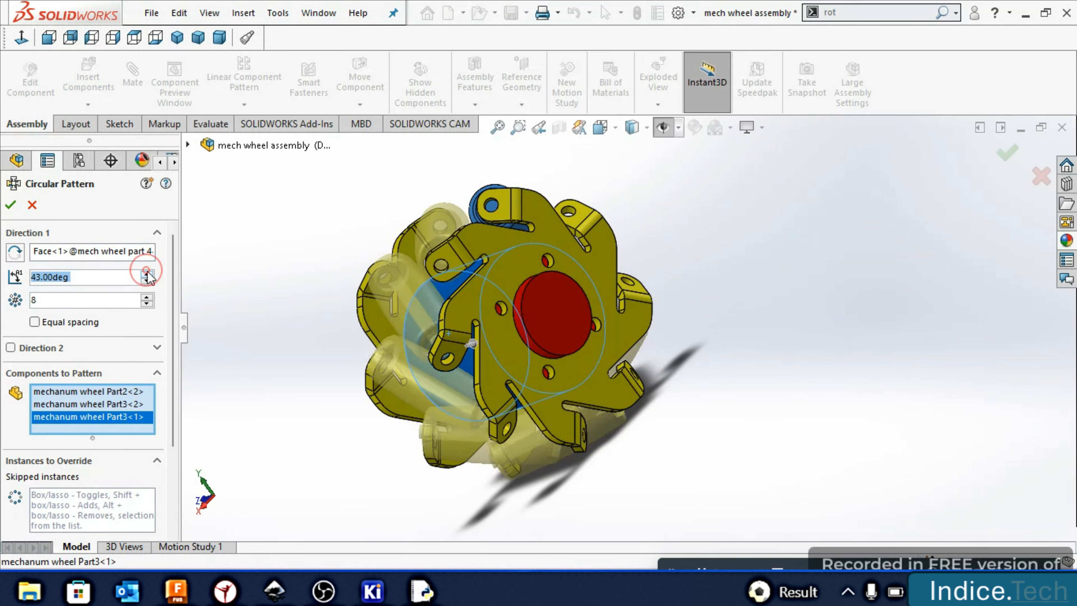
click(147, 275)
click(146, 274)
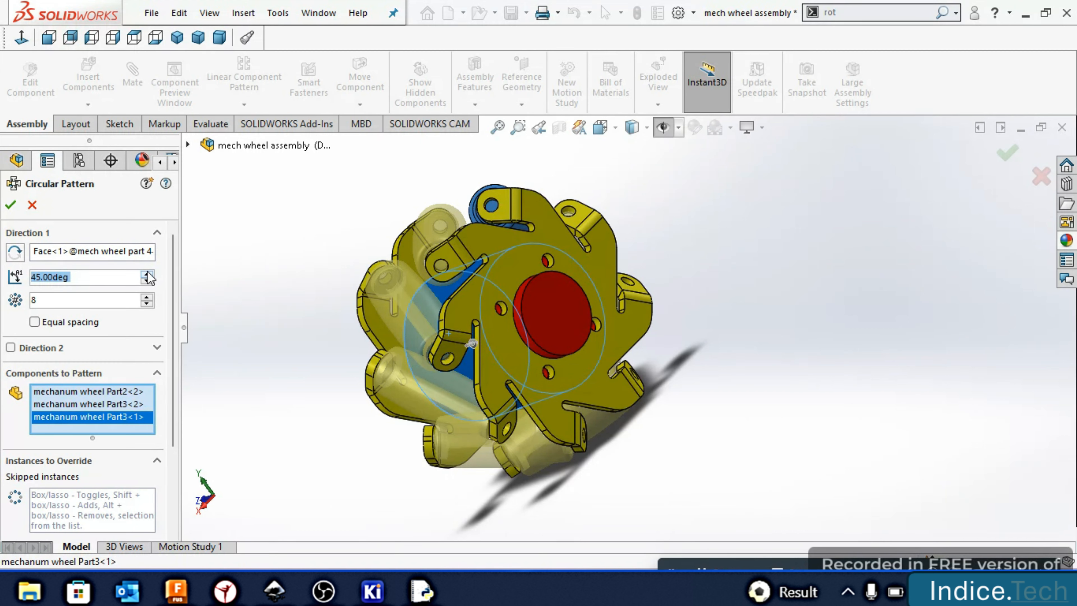
click(11, 205)
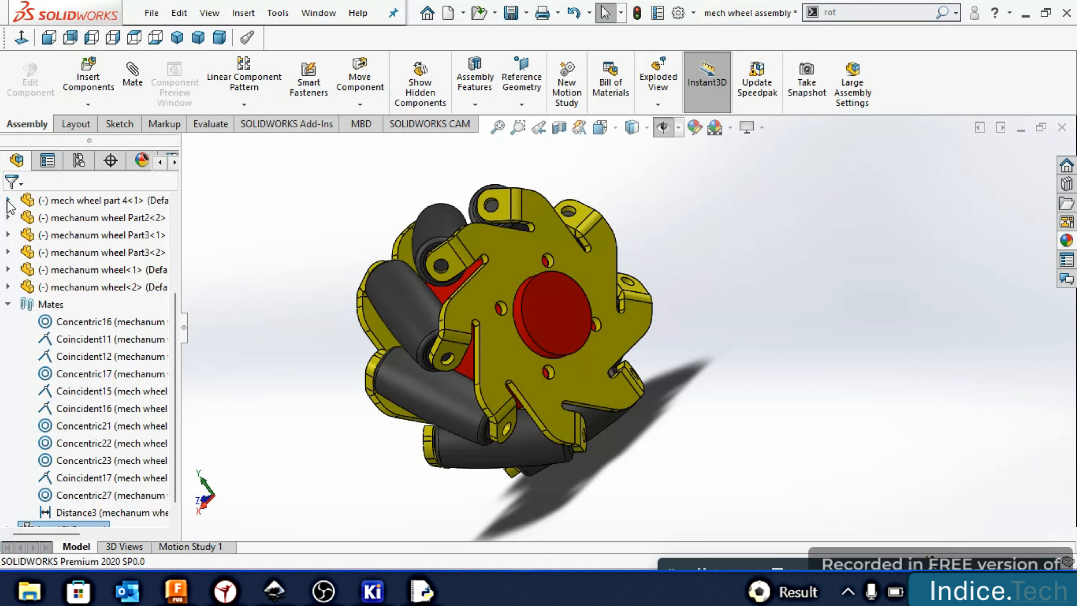
key(f)
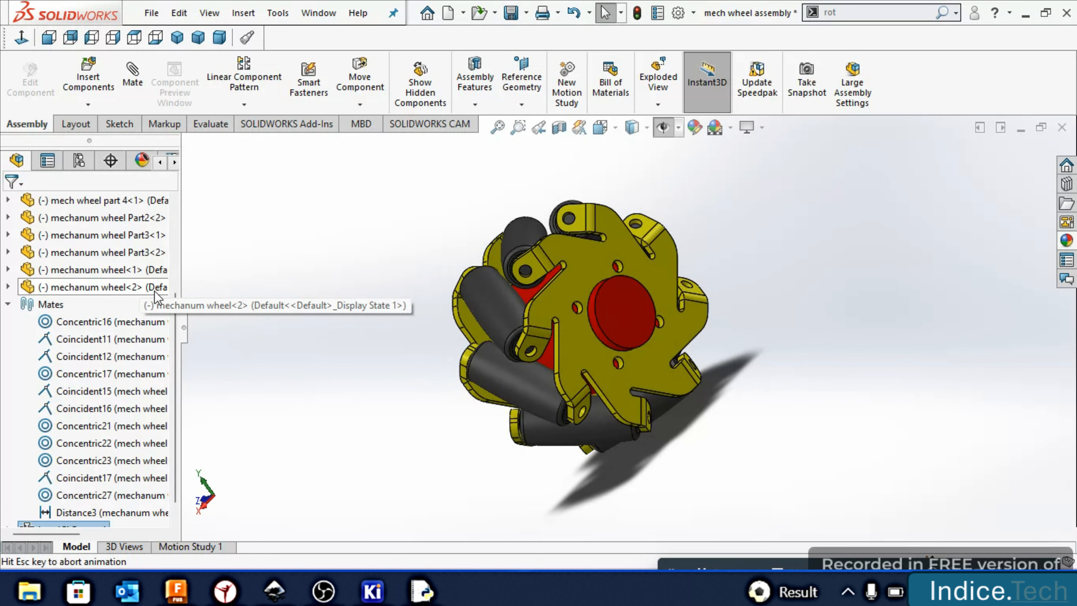
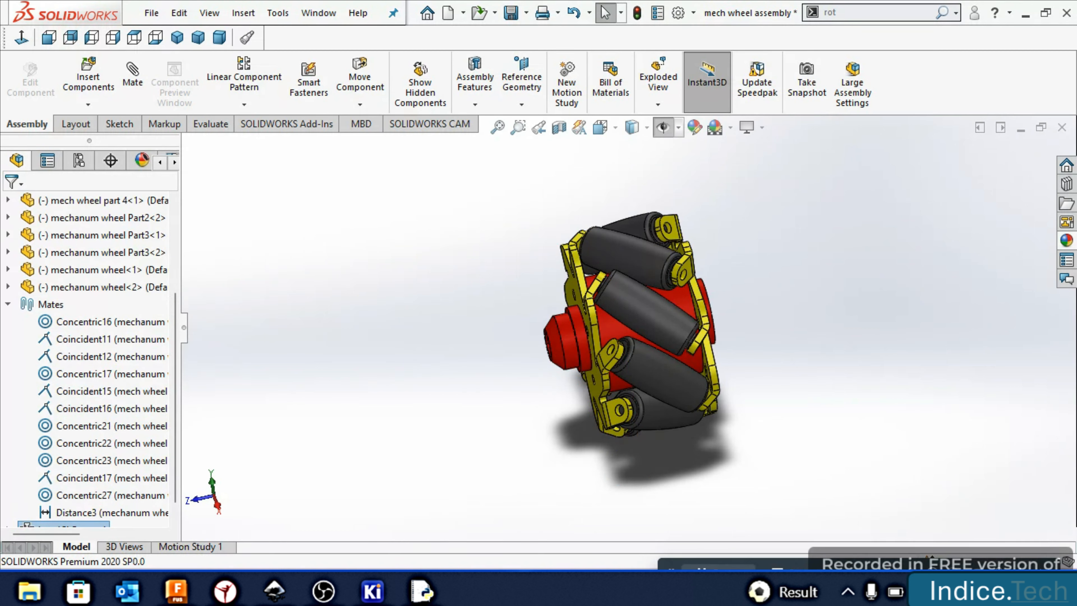
Insert mech wheel part 5, the hex-ended shaft coupler, and place it in free space beside the wheel
click(86, 105)
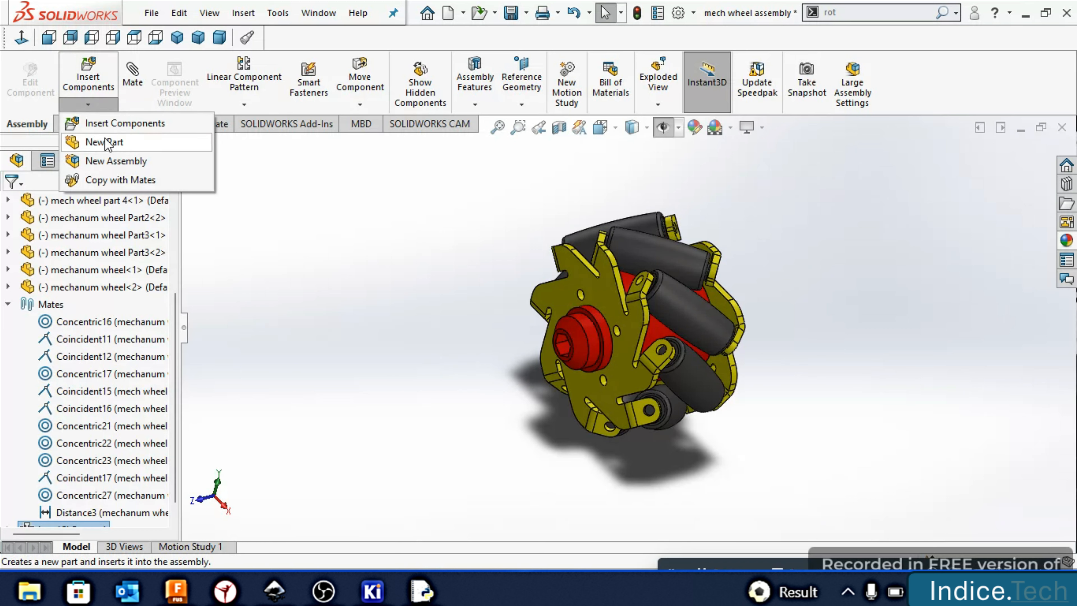
click(96, 123)
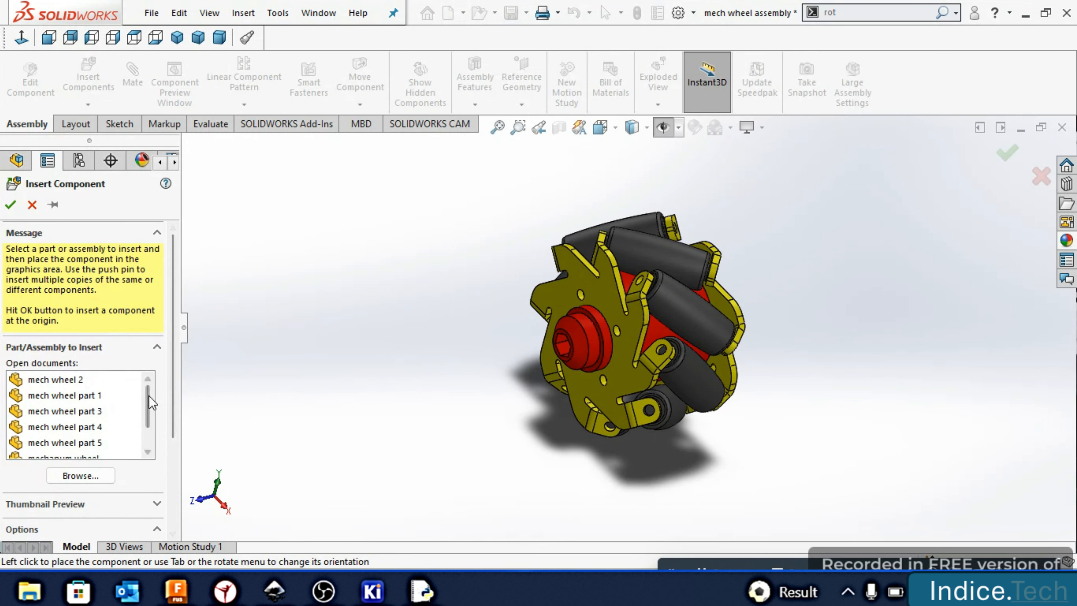
scroll(148, 405, down, 1)
click(97, 426)
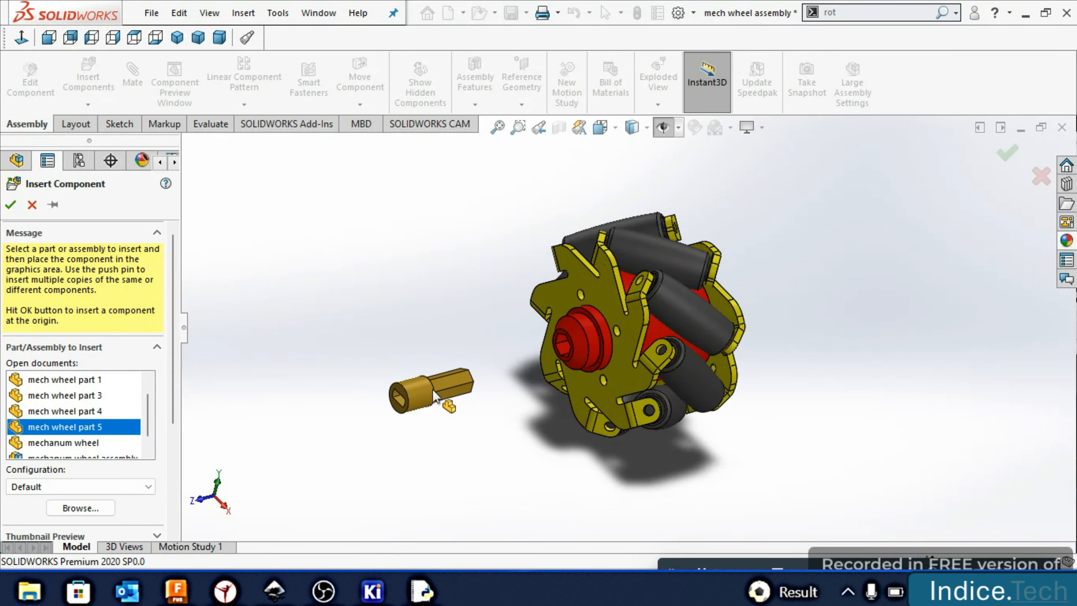
click(435, 395)
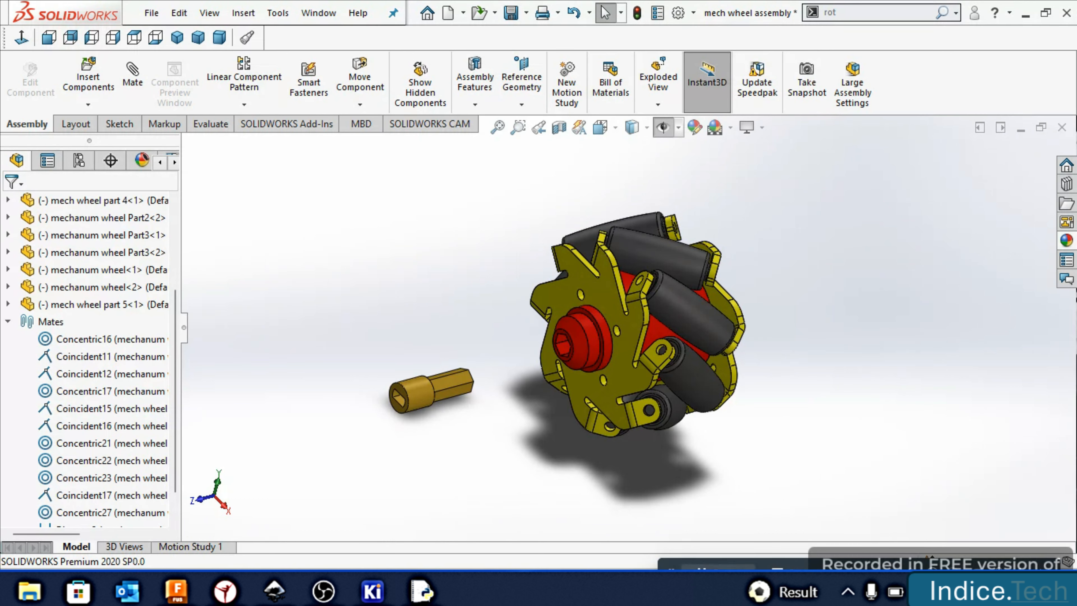
key(Right)
key(Right)
key(Right)
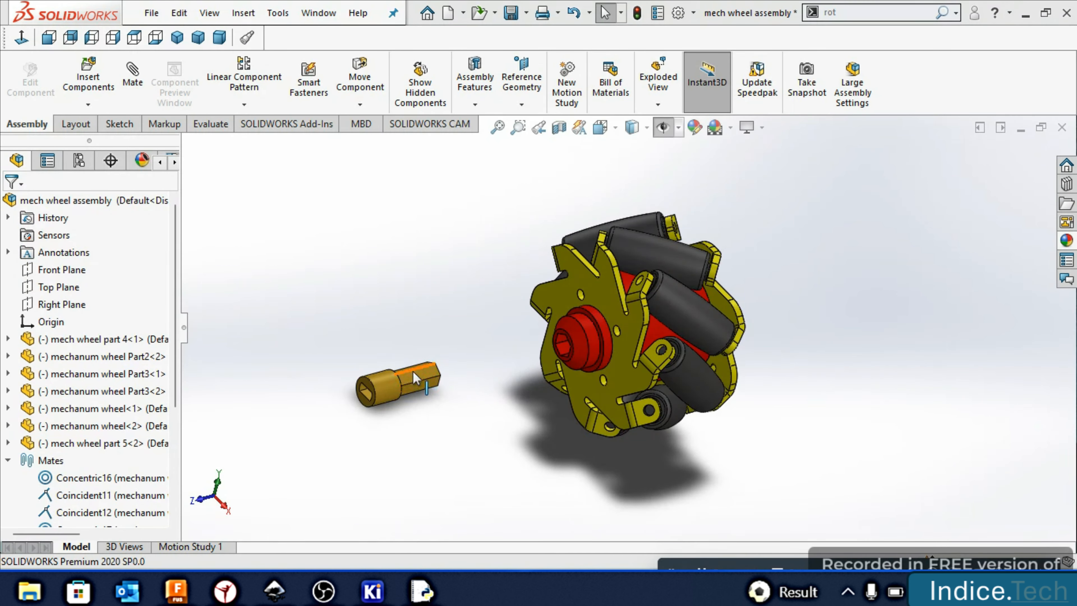
click(133, 75)
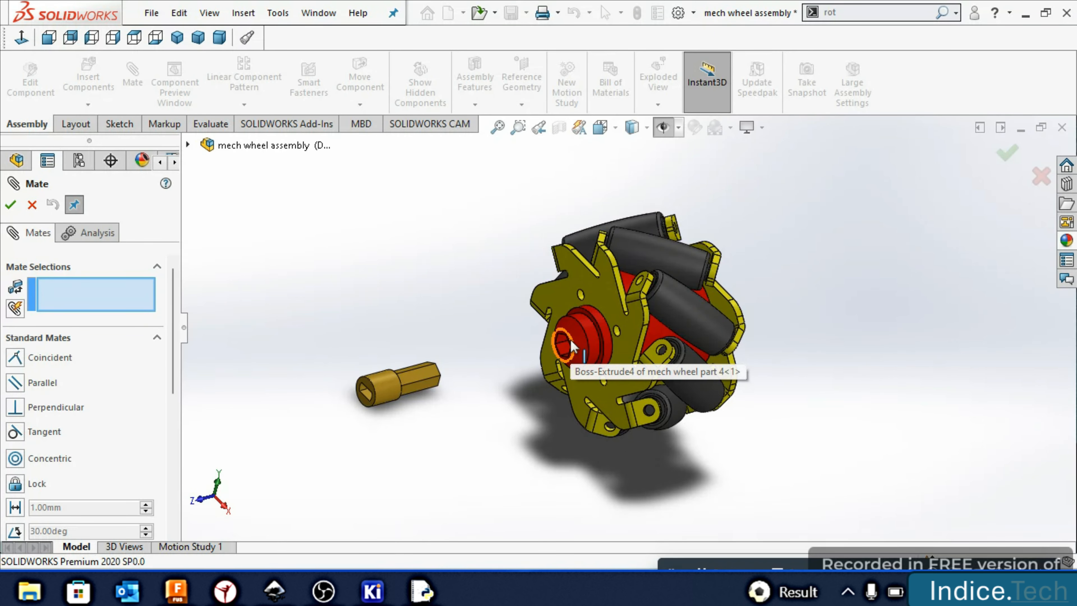
scroll(571, 340, down, 5)
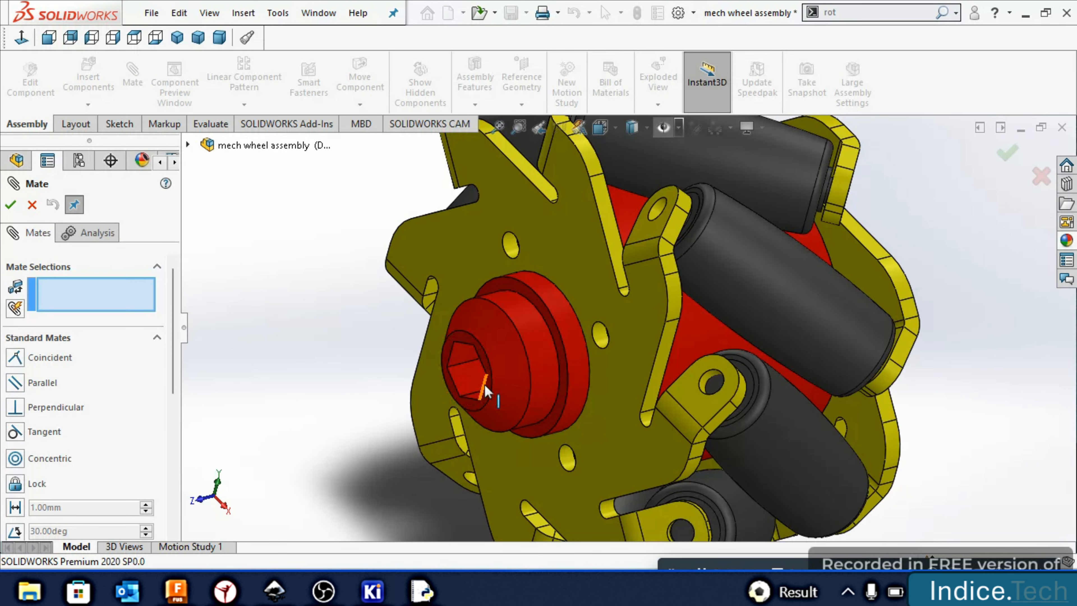
click(487, 387)
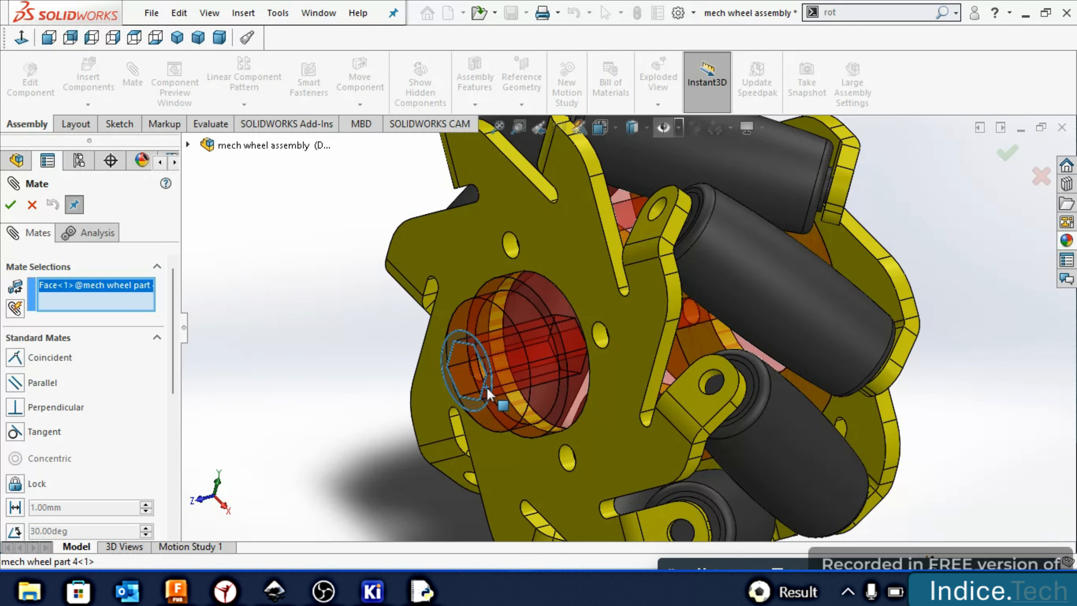
key(Right)
key(Left)
key(shift+Left)
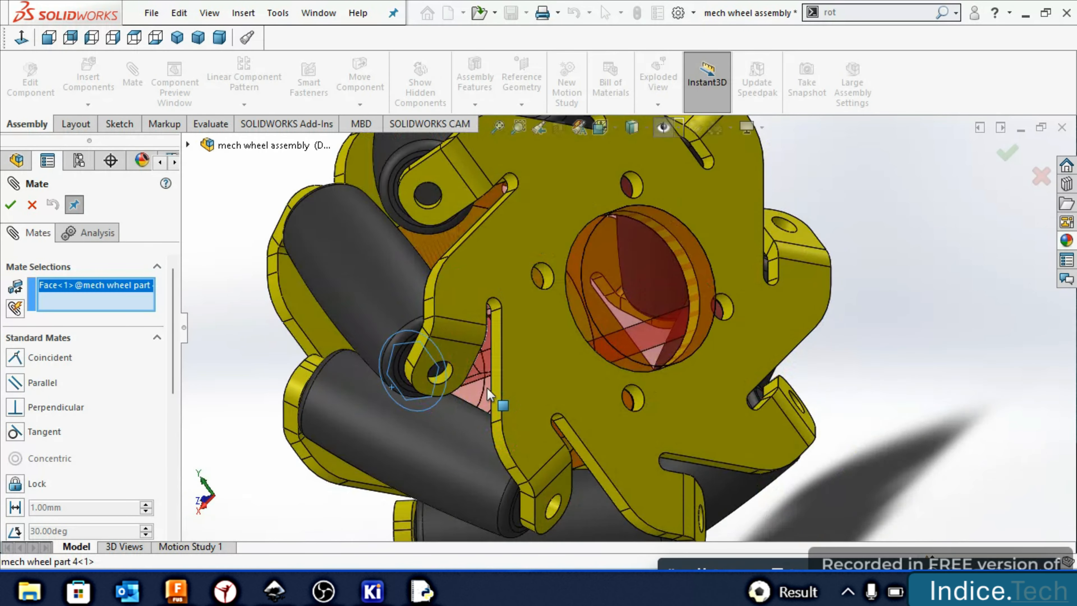
key(Right)
key(Right)
key(Right)
key(Left)
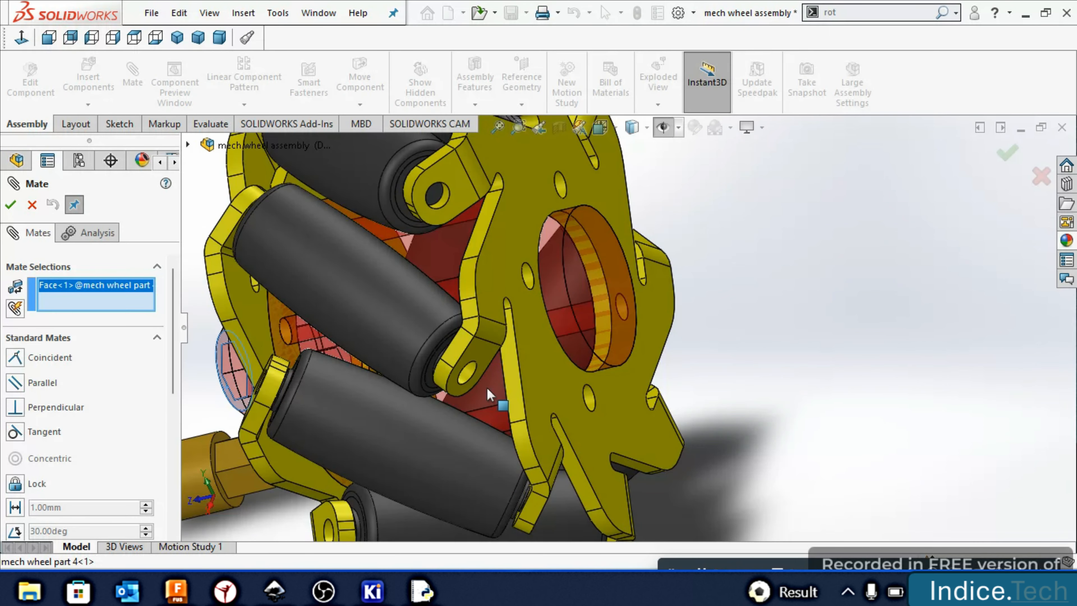
key(f)
key(Left)
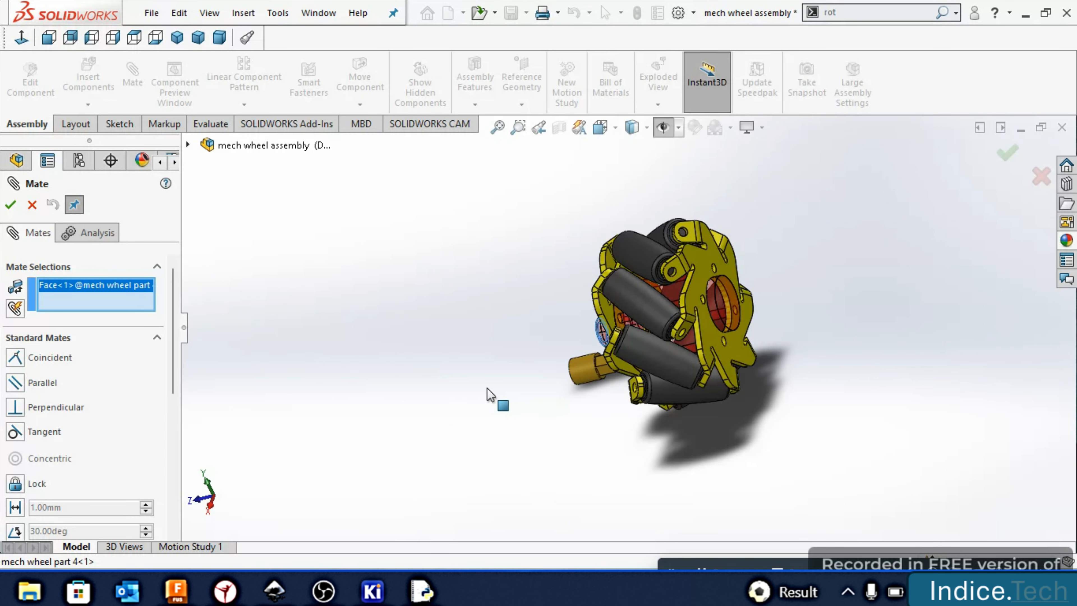
scroll(549, 390, down, 5)
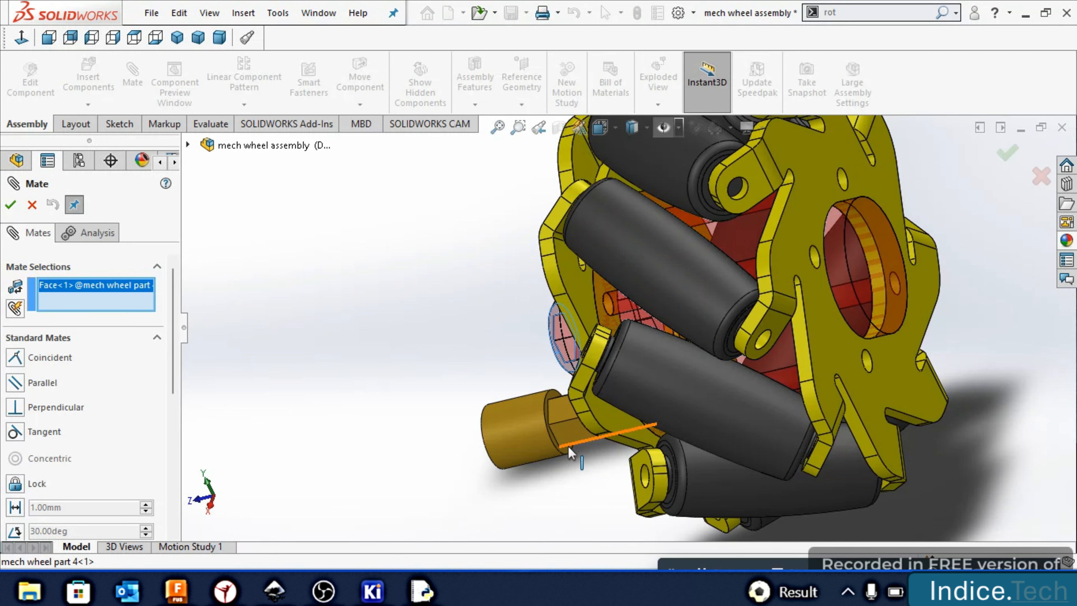
click(566, 450)
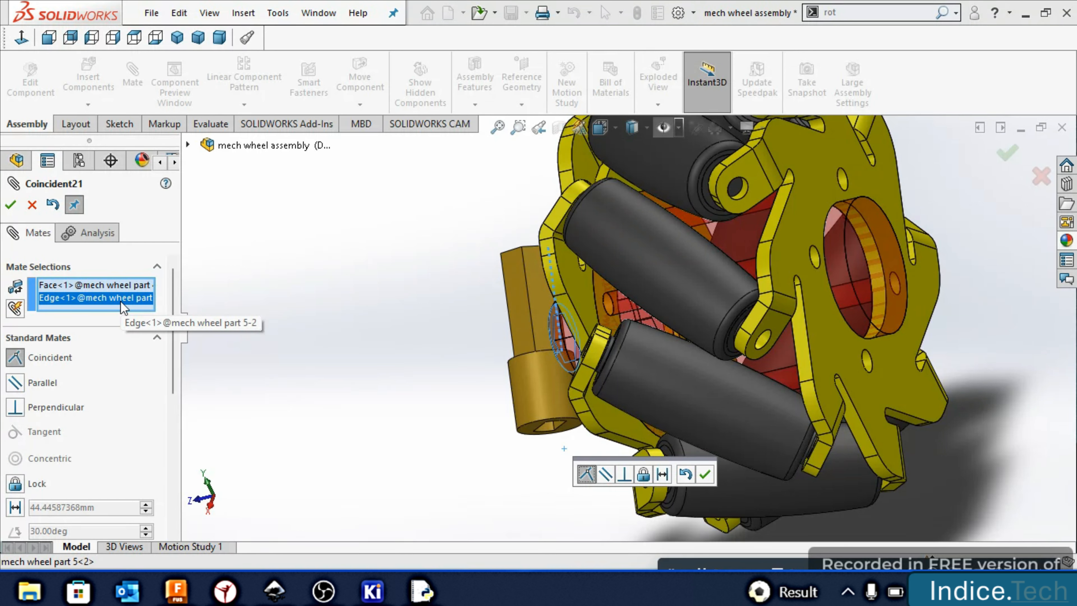
right_click(104, 297)
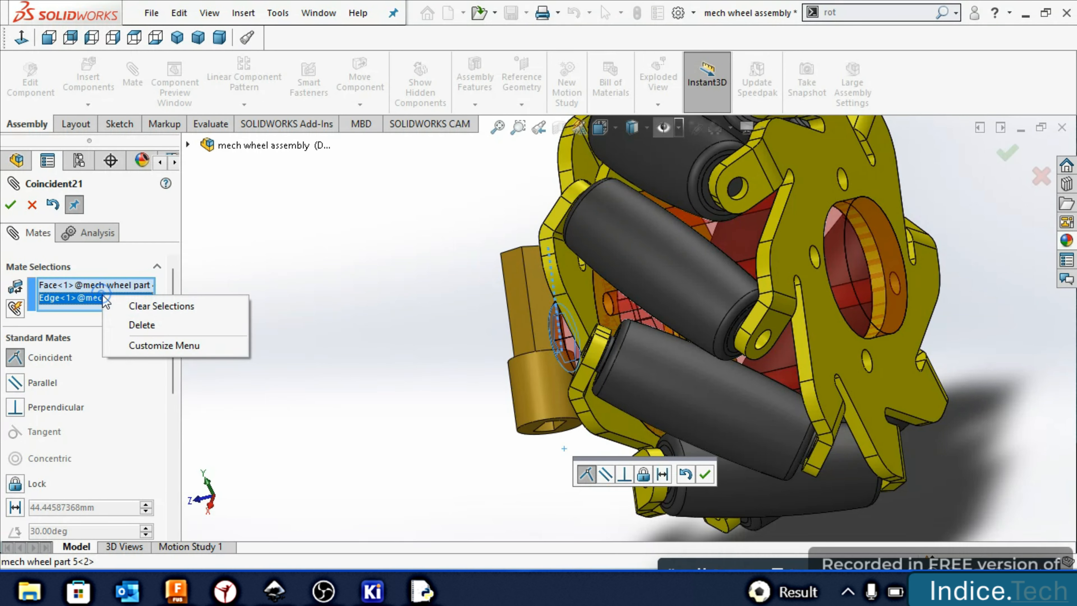
click(141, 325)
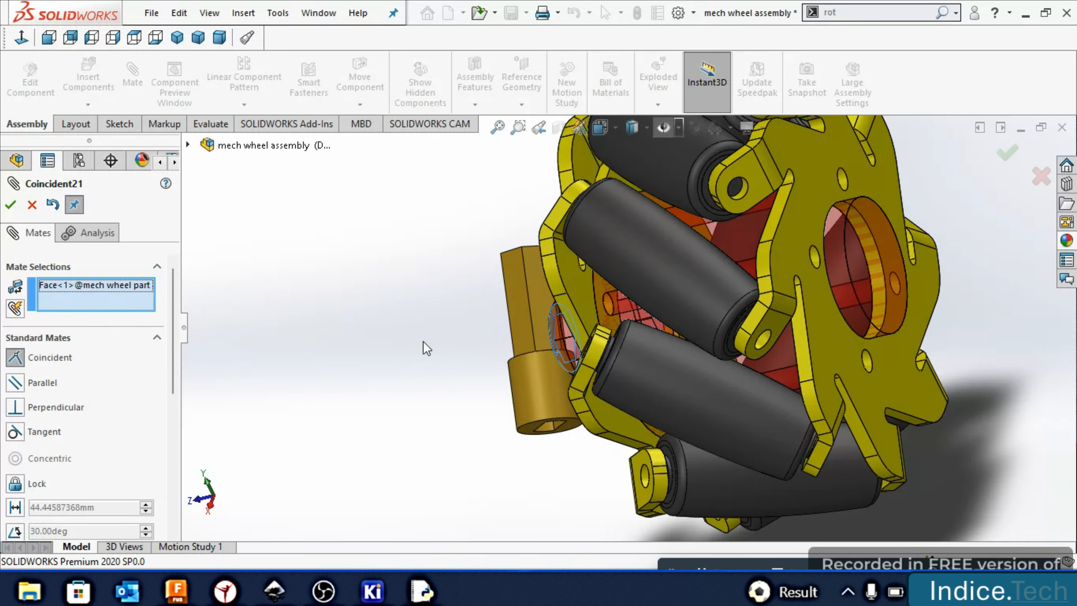
middle_drag(524, 363, 538, 350)
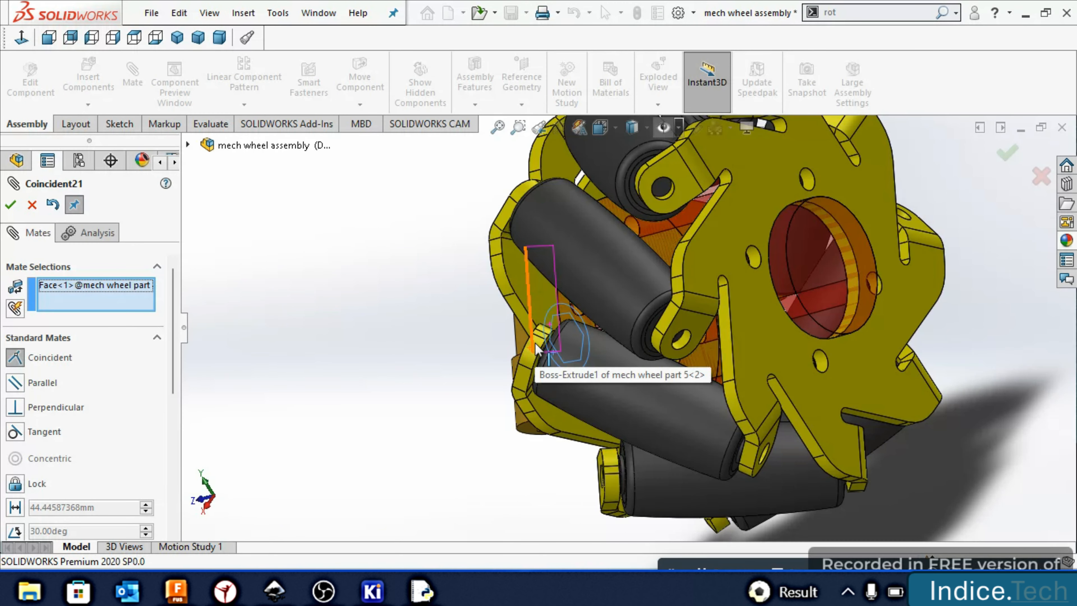
key(Right)
key(Right)
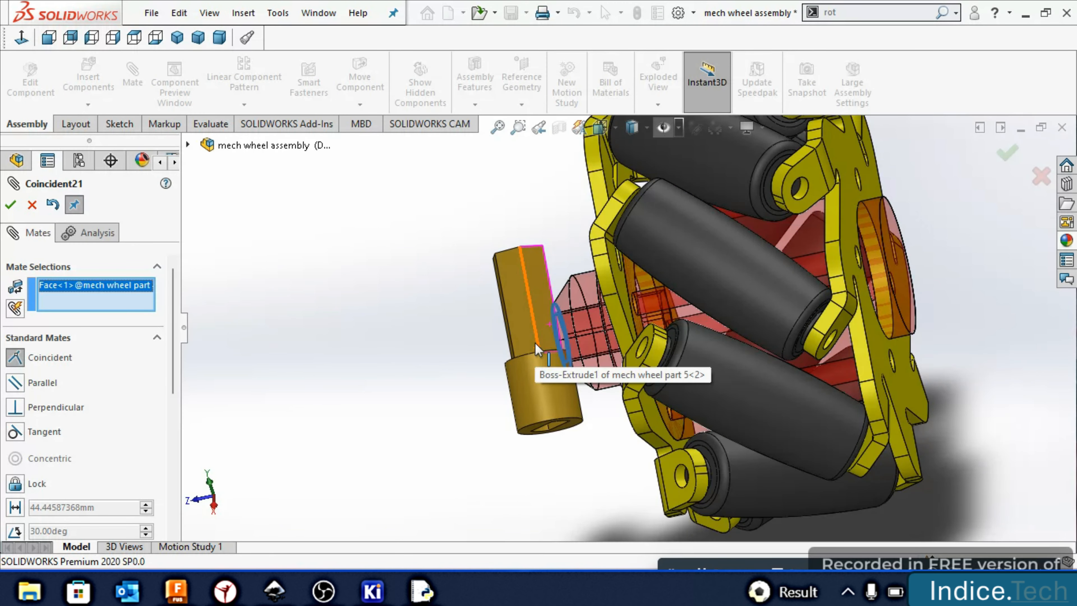
click(35, 208)
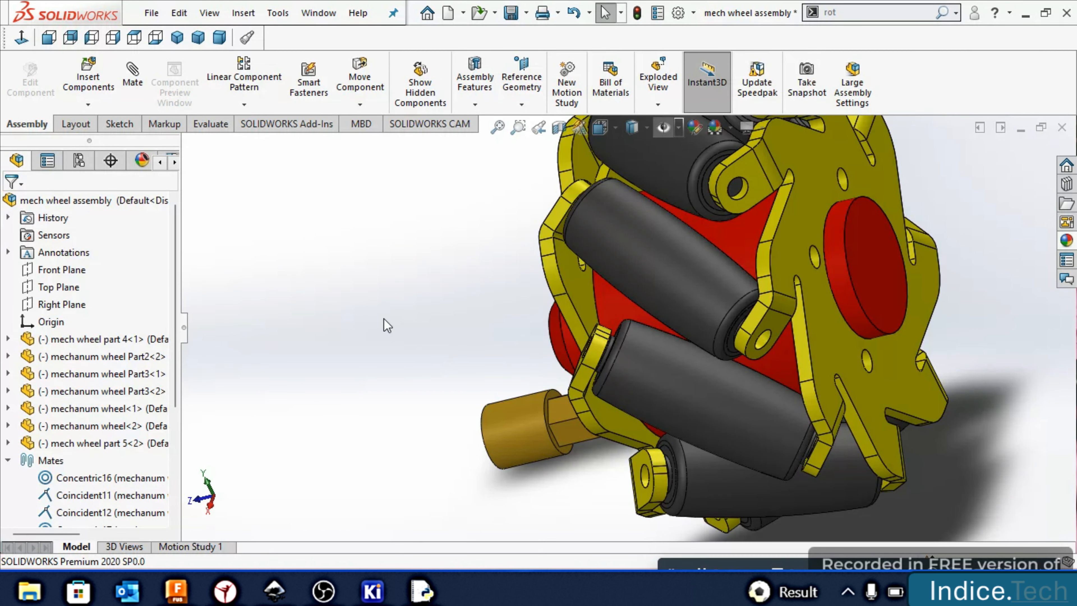
Mate the red hub's end face around the hex socket coincident with the coupler's shoulder face at the base of its hex shaft
key(Right)
key(Right)
key(Right)
key(Right)
key(Right)
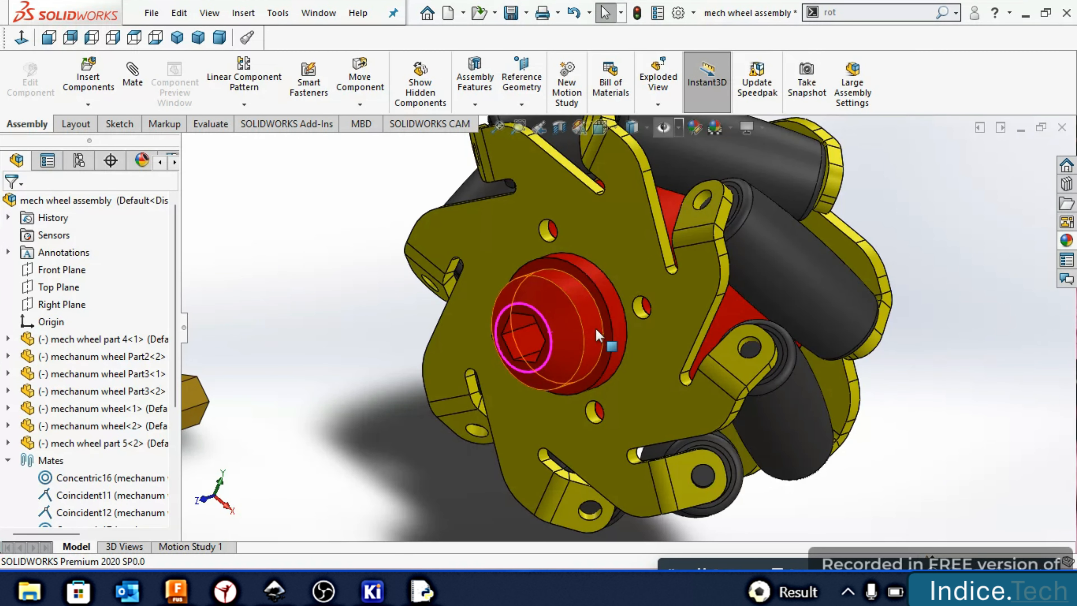
click(136, 82)
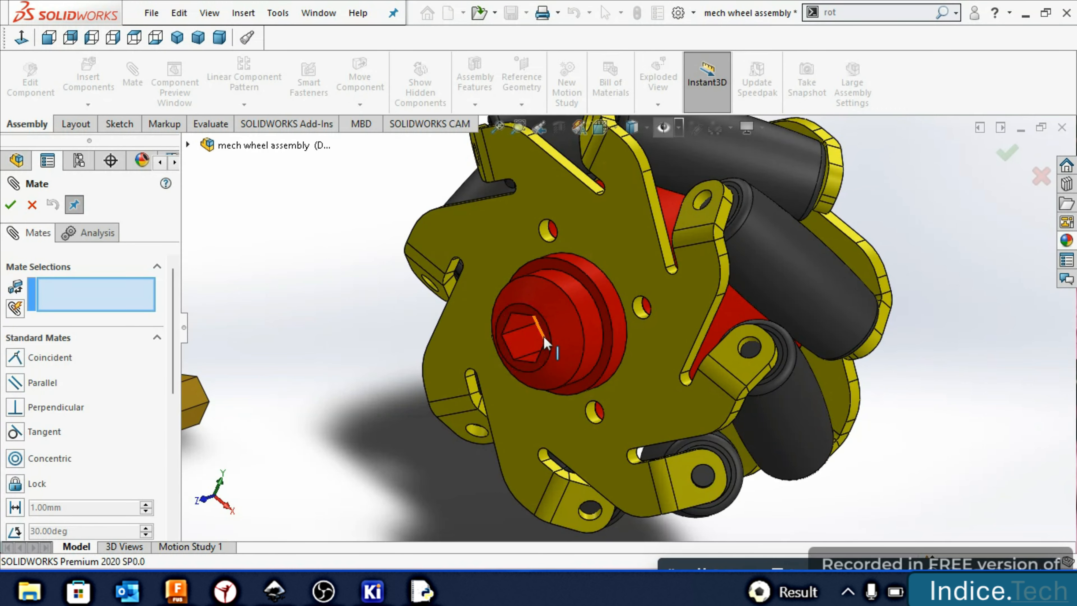
click(546, 347)
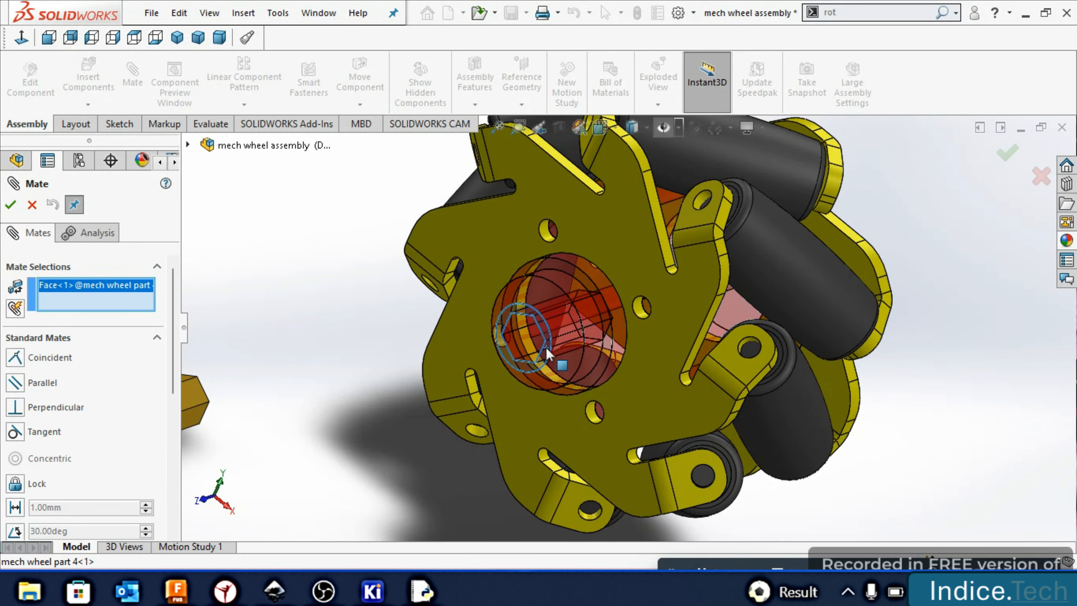
key(Left)
key(Left)
key(Left)
key(Left)
key(Left)
key(Left)
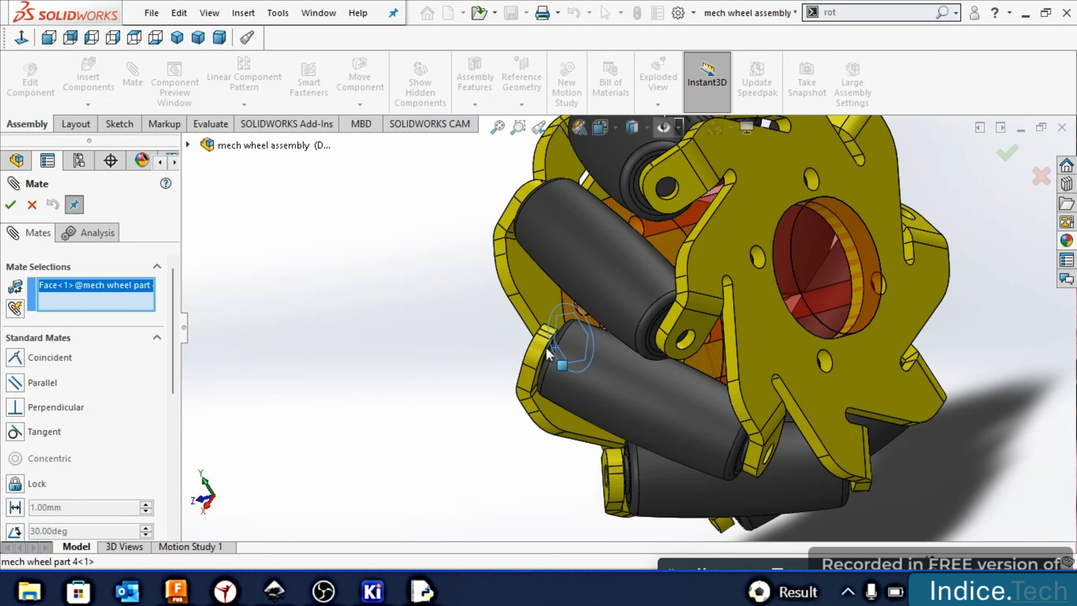
key(Left)
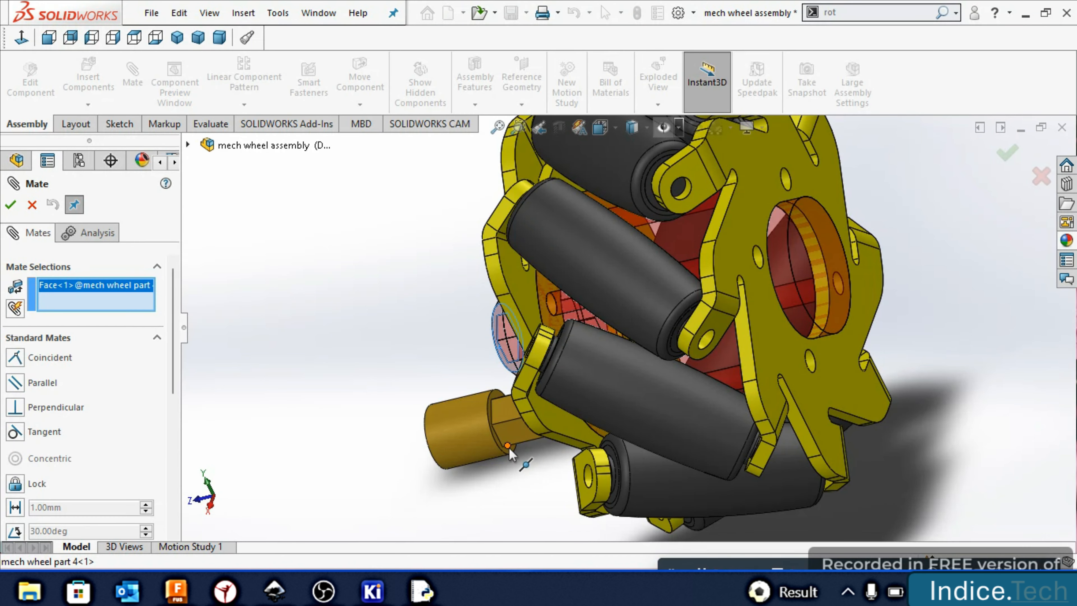
scroll(510, 448, down, 2)
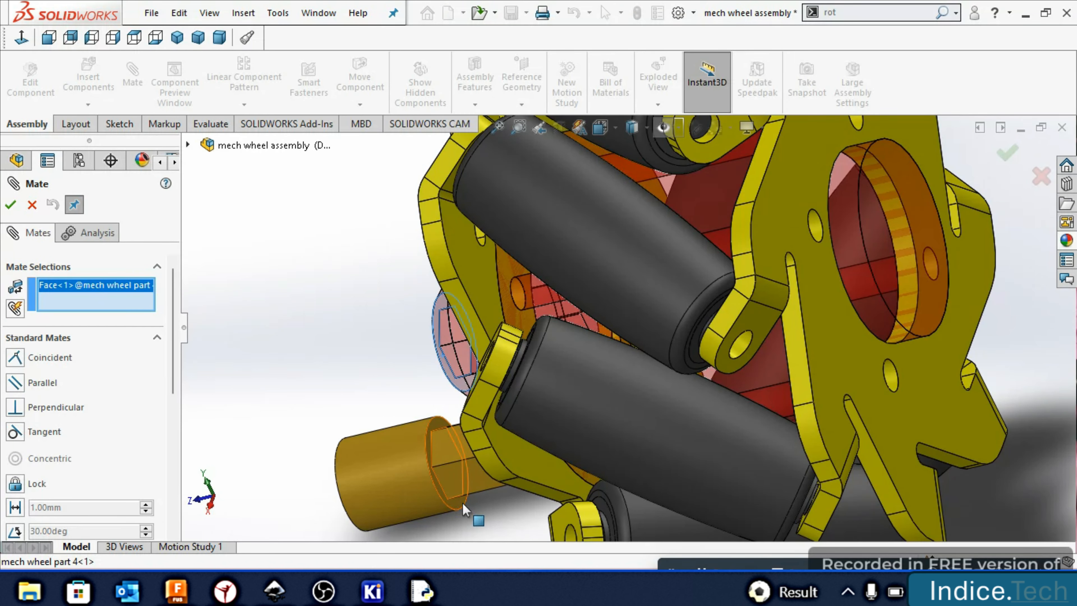
click(453, 501)
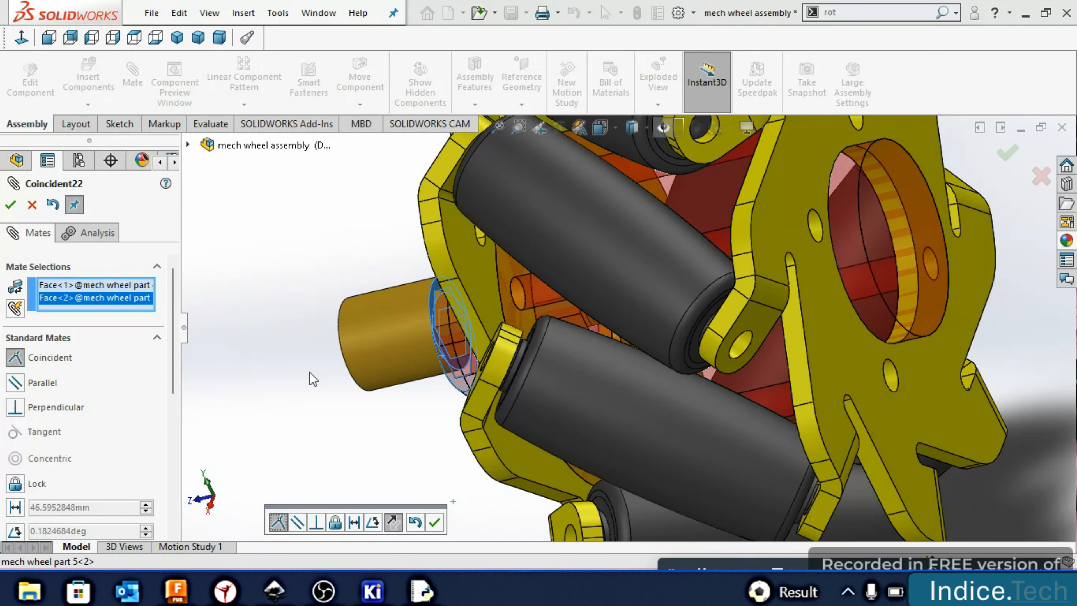
click(13, 207)
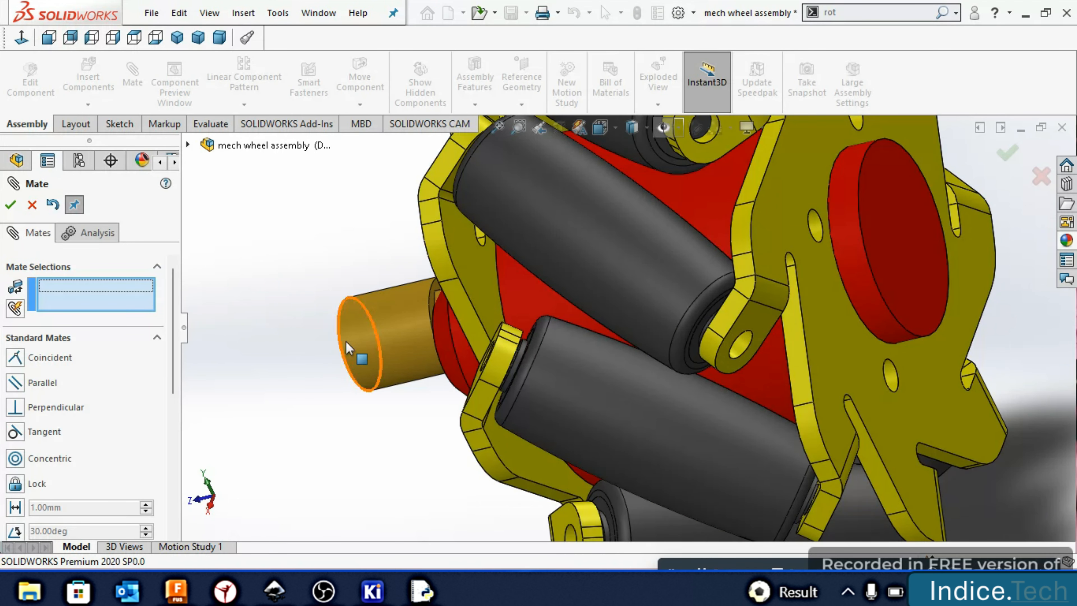
Mate an edge of the coupler's hex shaft coincident with the matching edge of the hub's hex socket
scroll(347, 341, down, 2)
middle_drag(268, 329, 164, 367)
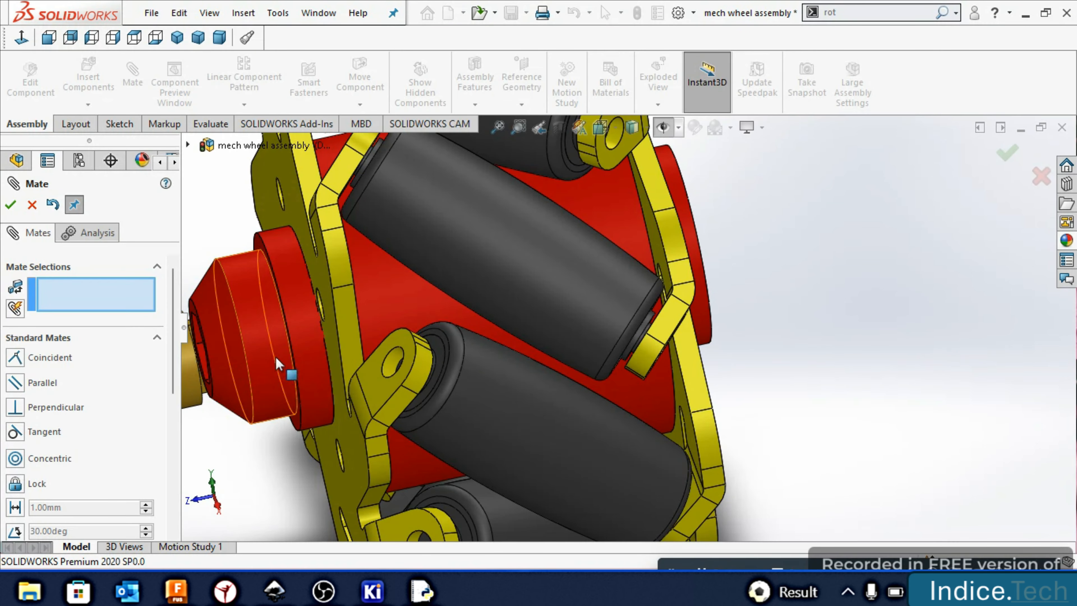
key(Left)
key(Left)
key(Left)
key(Left)
key(Left)
key(Left)
key(Left)
key(Left)
key(Left)
key(Left)
key(Left)
key(Left)
key(Left)
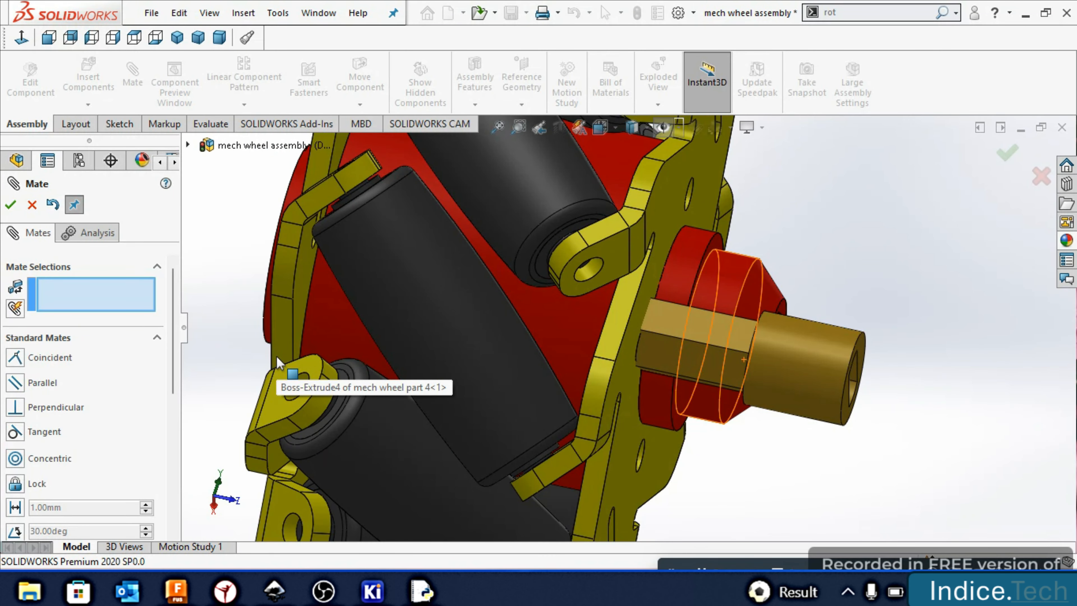
key(Left)
key(Left)
key(Left)
key(Left)
key(Left)
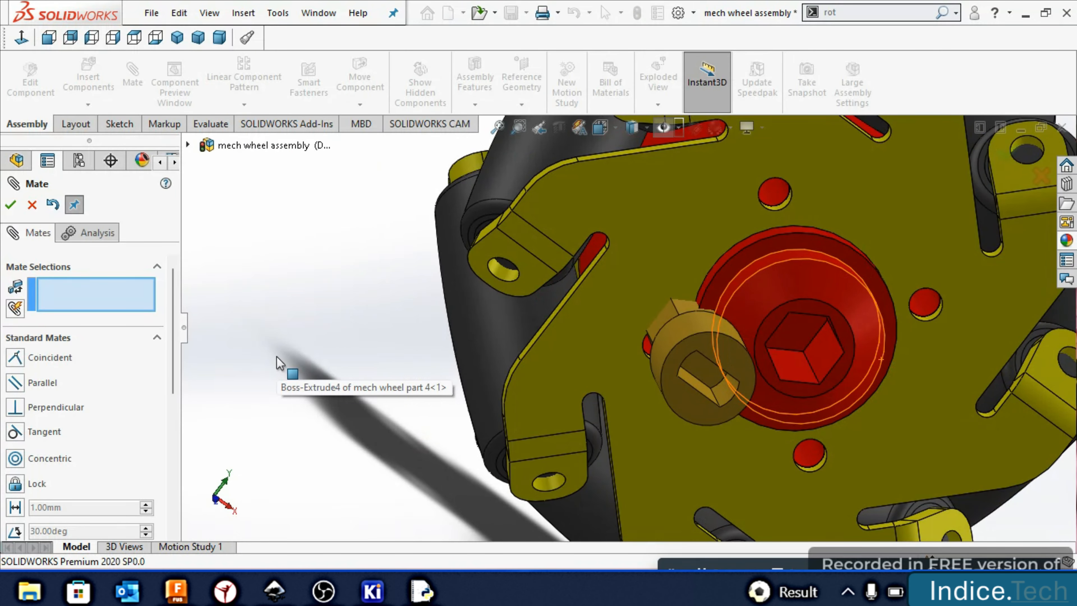
click(677, 310)
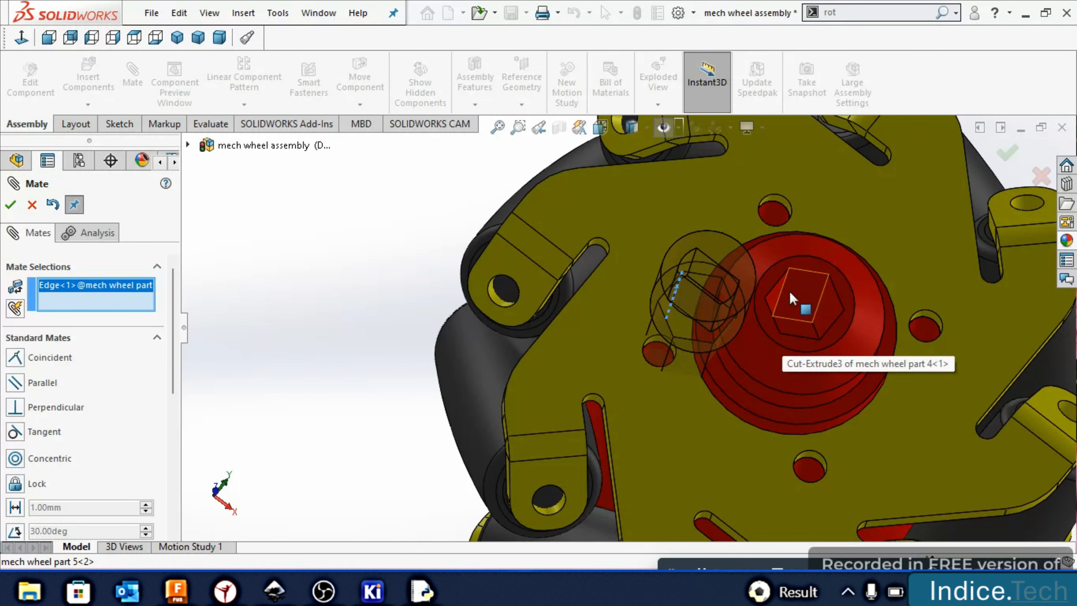
click(785, 285)
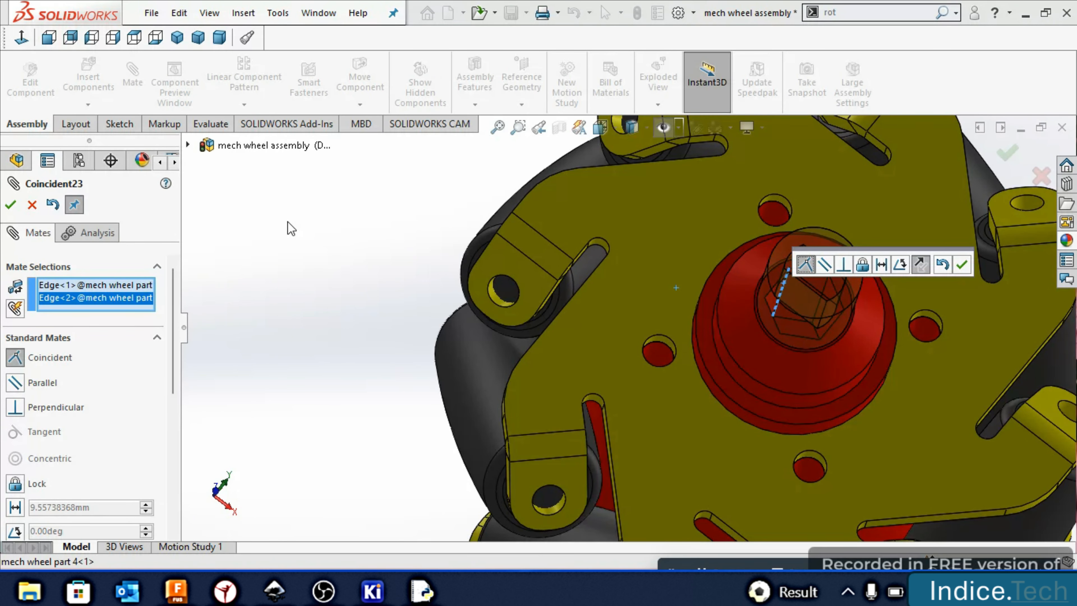
click(11, 205)
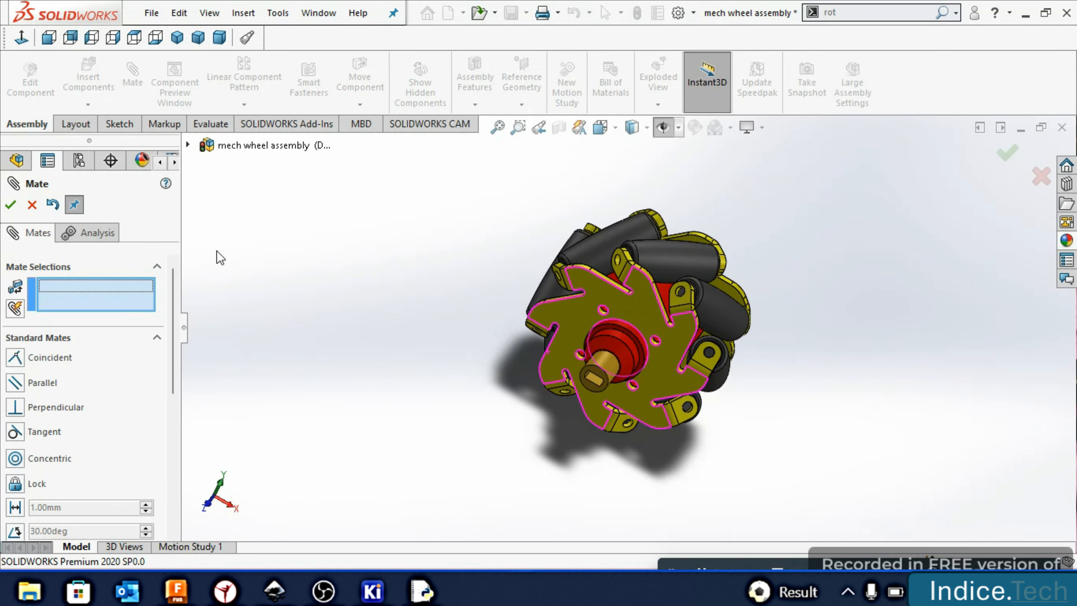
key(Right)
key(Right)
key(Right)
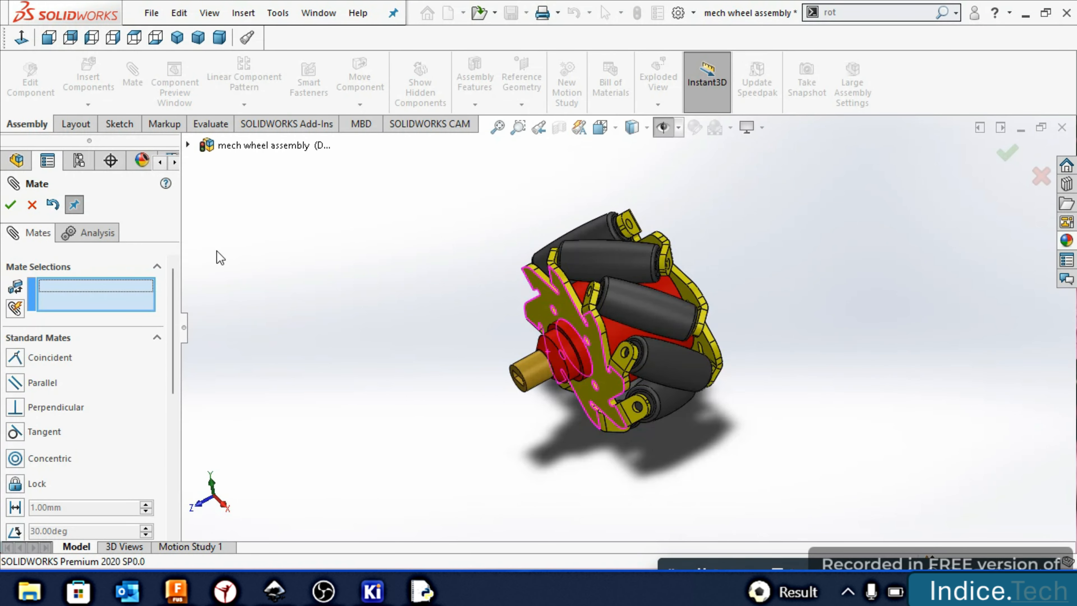
key(Left)
key(Right)
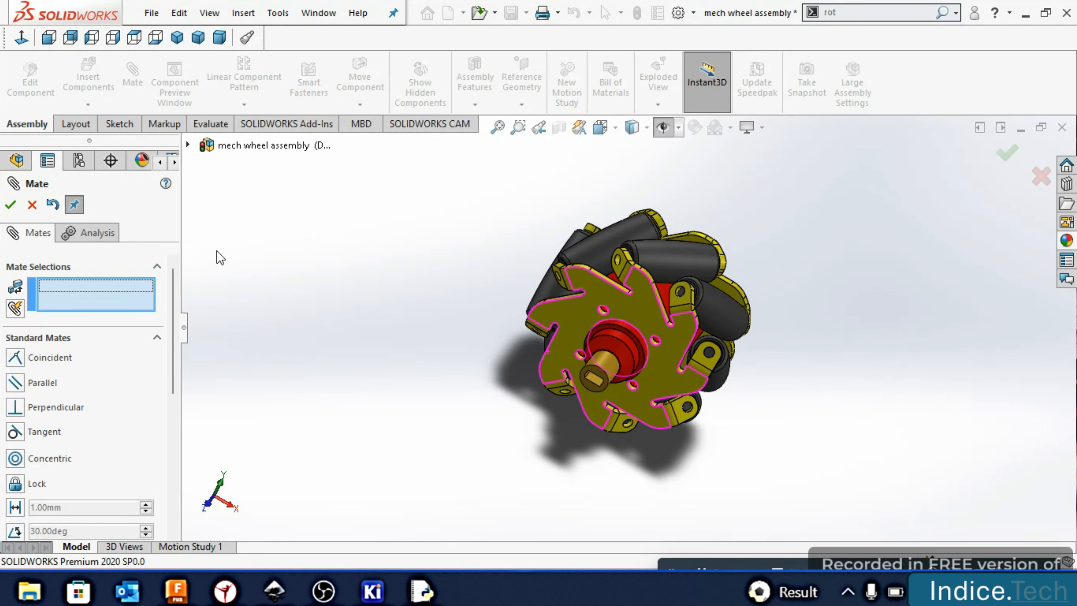
key(Left)
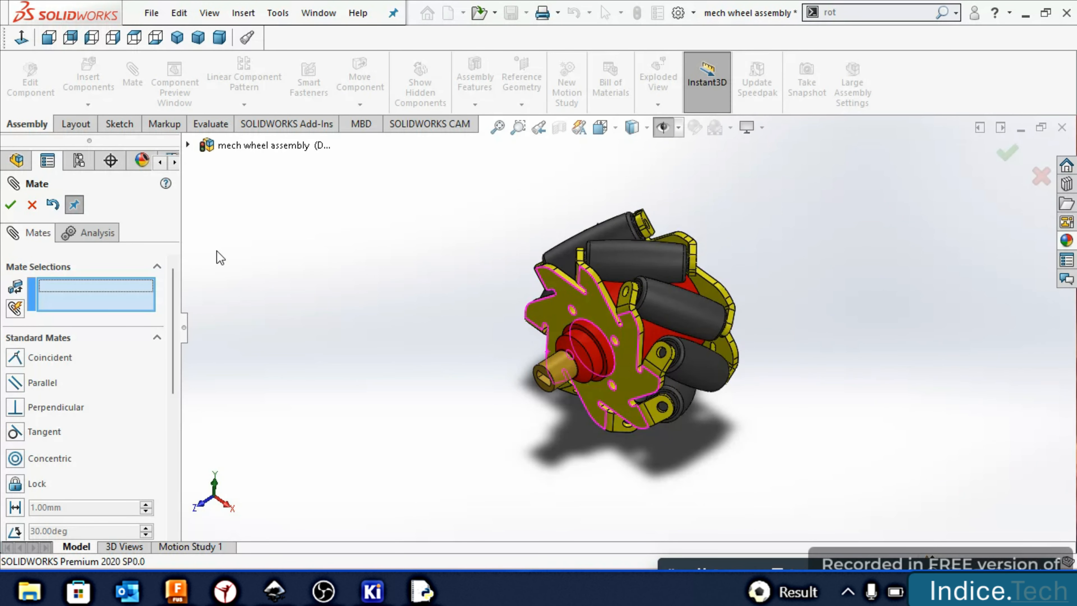
Examine the coupler's fit in the hub from several sides and finish mating
key(Left)
key(Right)
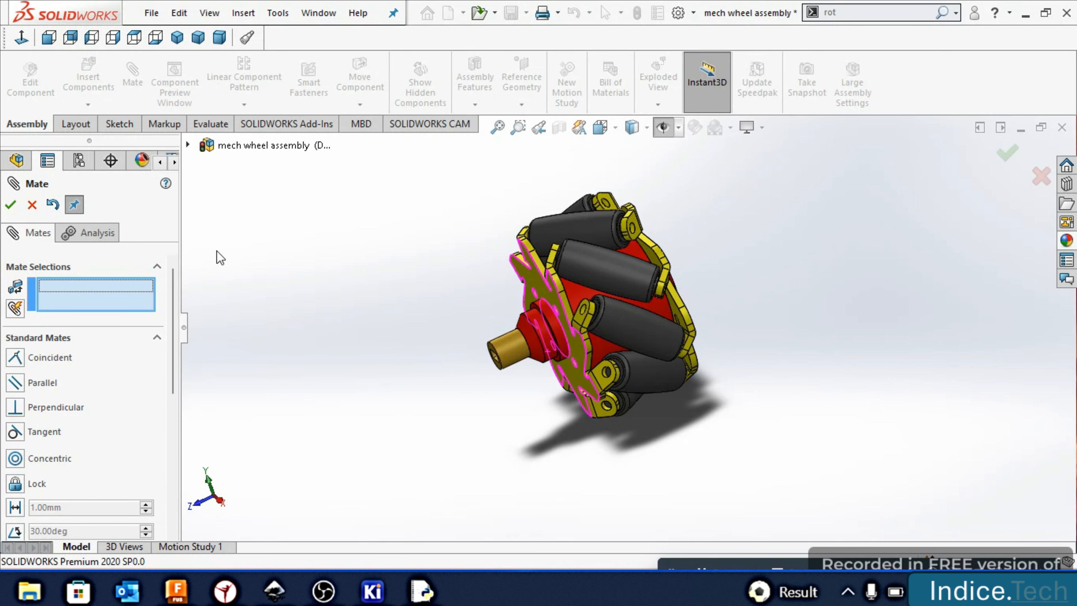
key(Right)
key(Right)
key(Left)
key(Left)
key(Left)
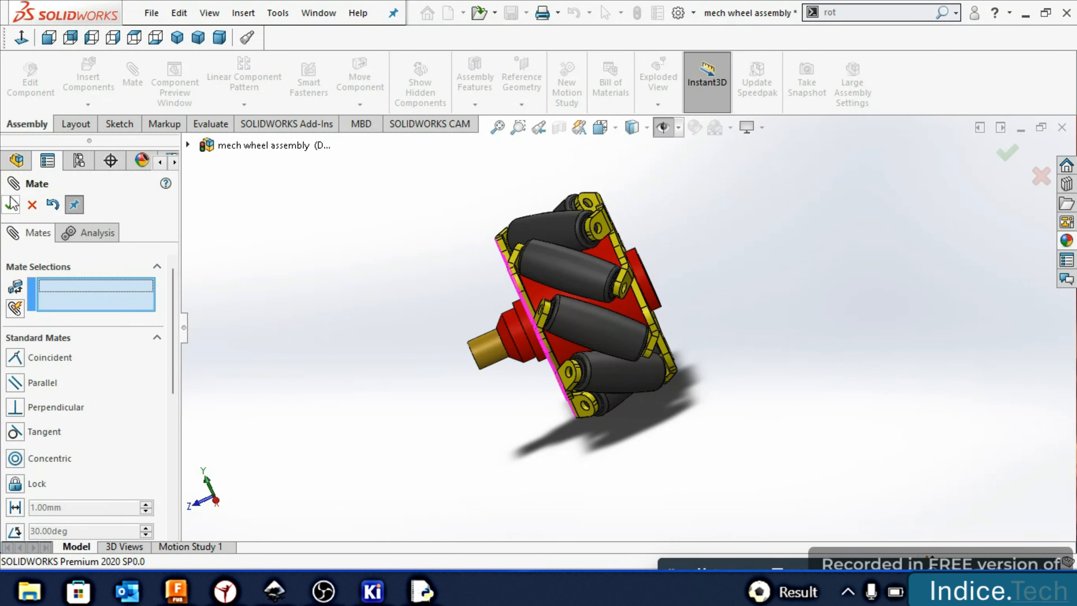
click(11, 205)
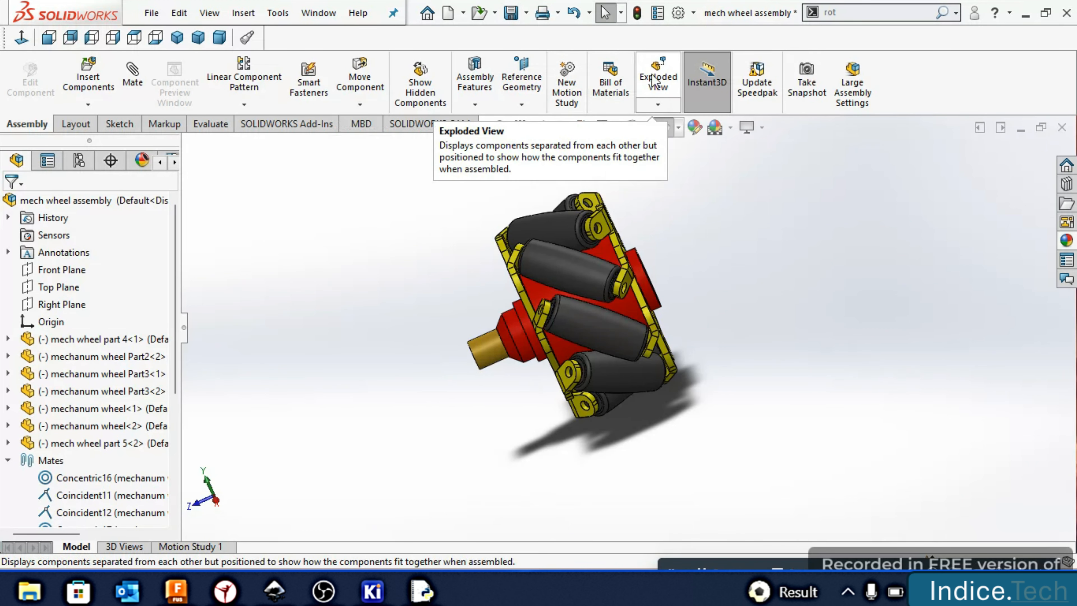
Start an exploded view and add a regular explode step pulling the hex shaft coupler about 72 mm out of the hub along Z
click(659, 81)
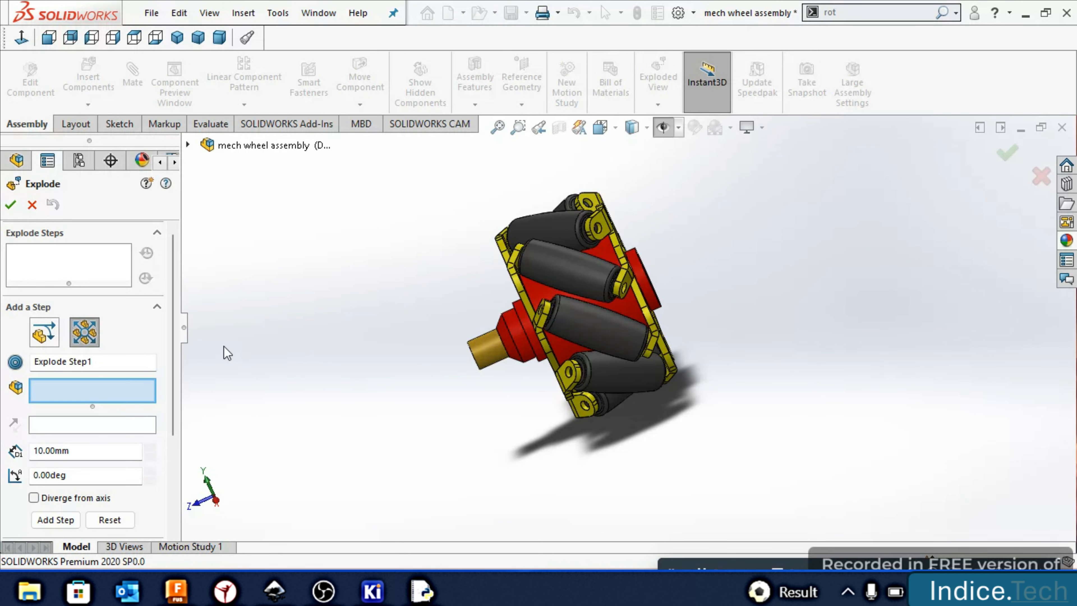
click(34, 339)
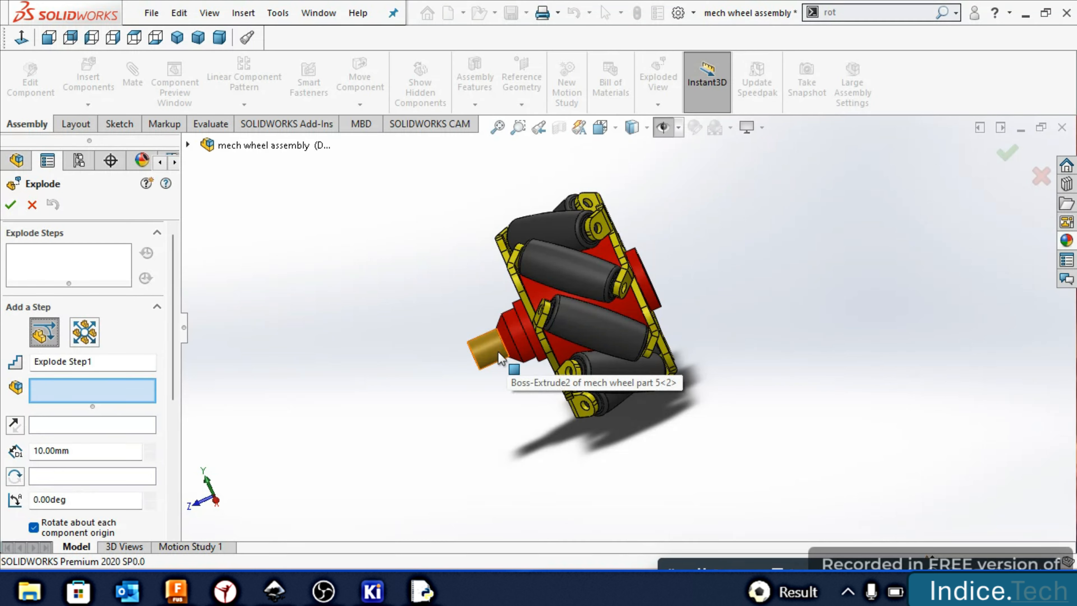
drag(469, 363, 241, 463)
click(498, 364)
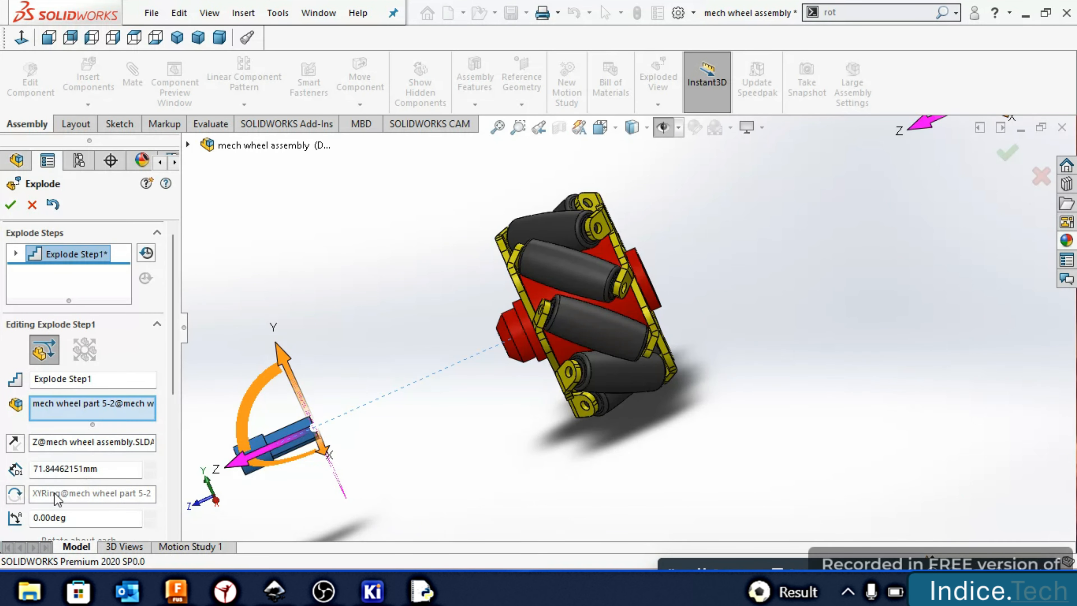
scroll(76, 454, down, 5)
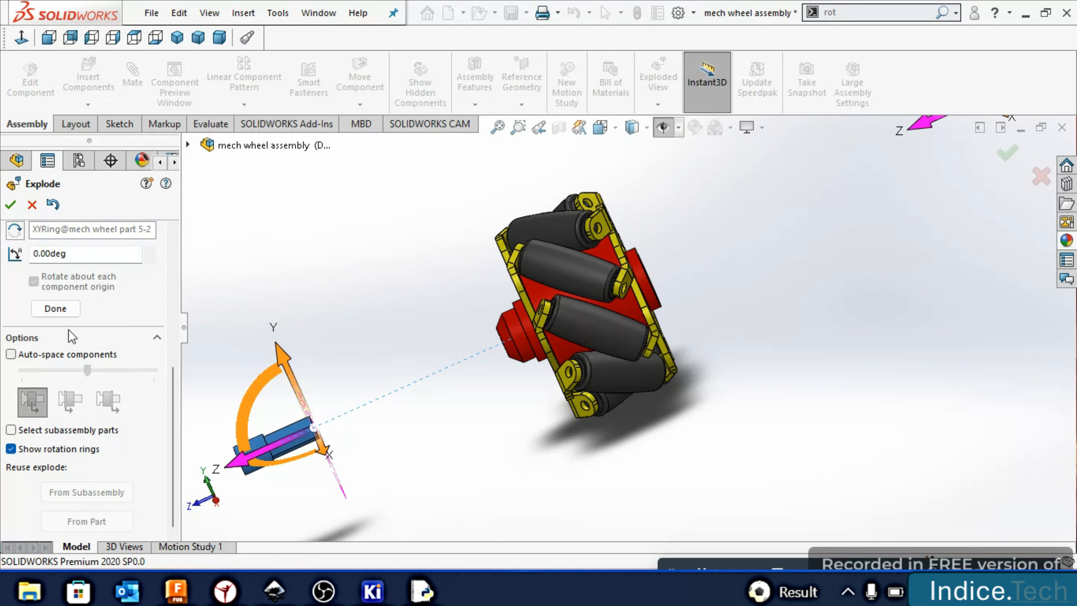
click(66, 312)
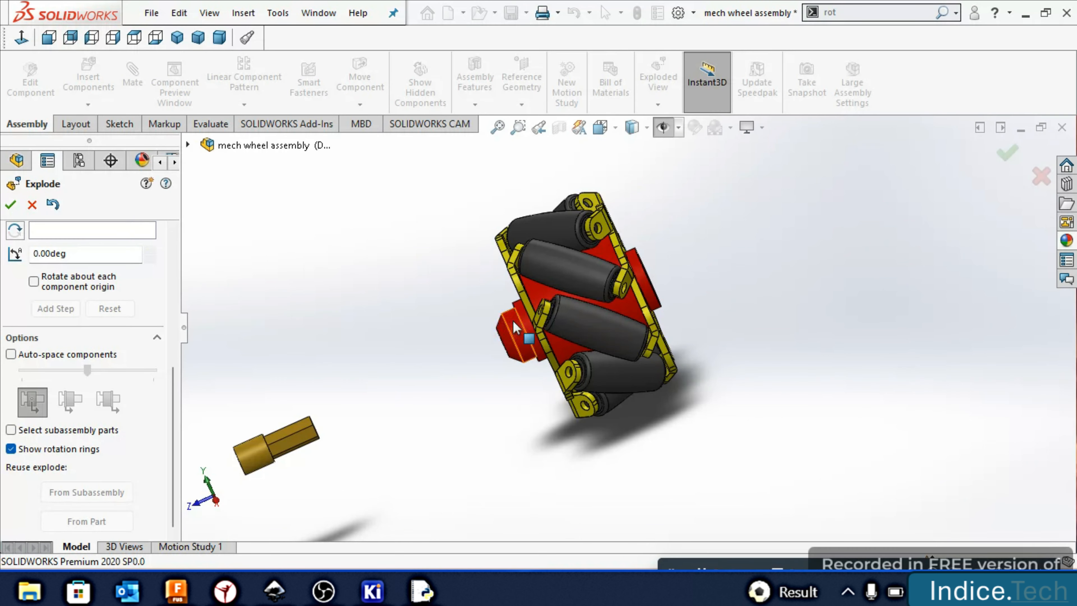
Pull the yellow wheel plate on the coupler side about 55 mm away from the rollers along Z
click(534, 327)
drag(486, 346, 304, 425)
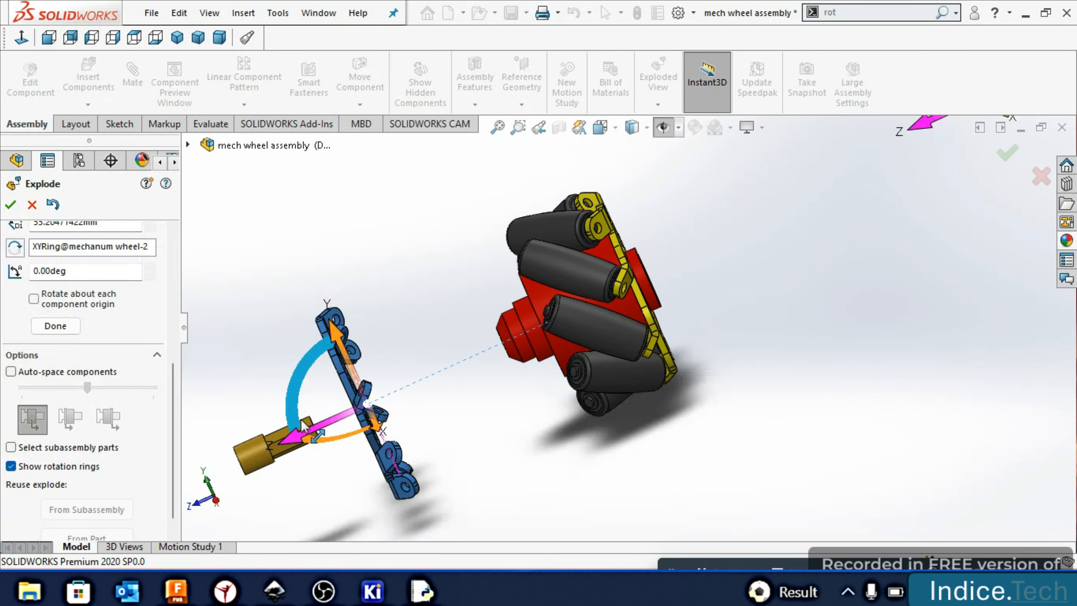
click(642, 306)
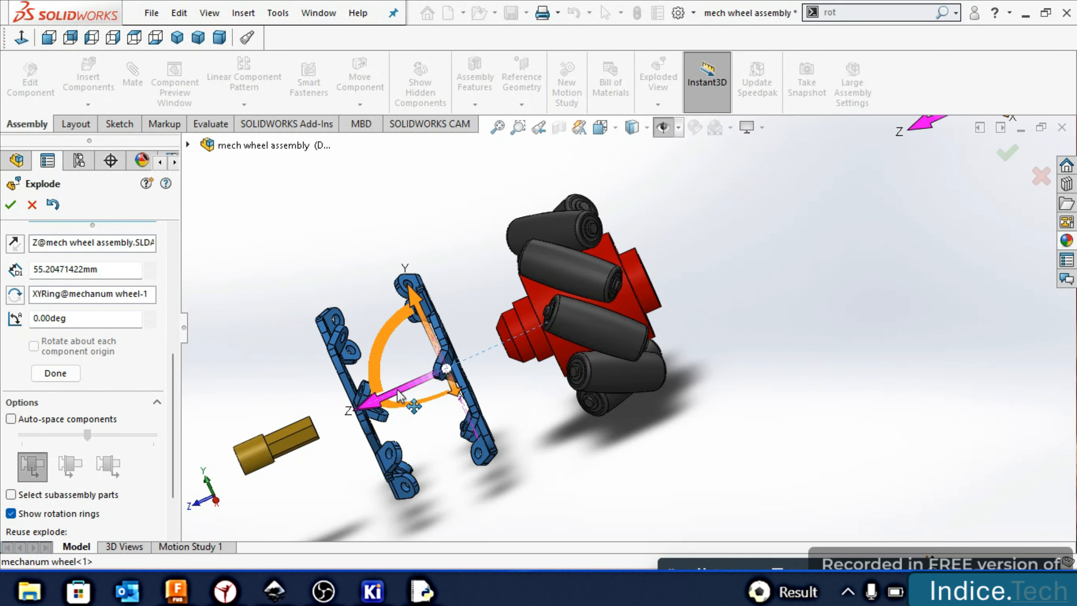
drag(410, 396, 458, 383)
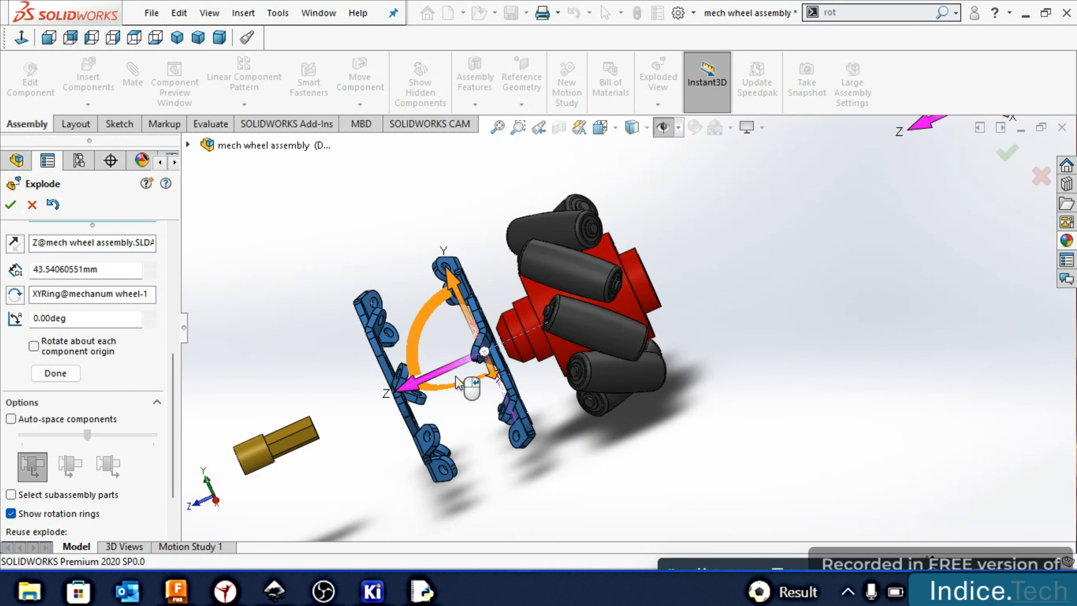
key(ctrl+z)
key(ctrl+z)
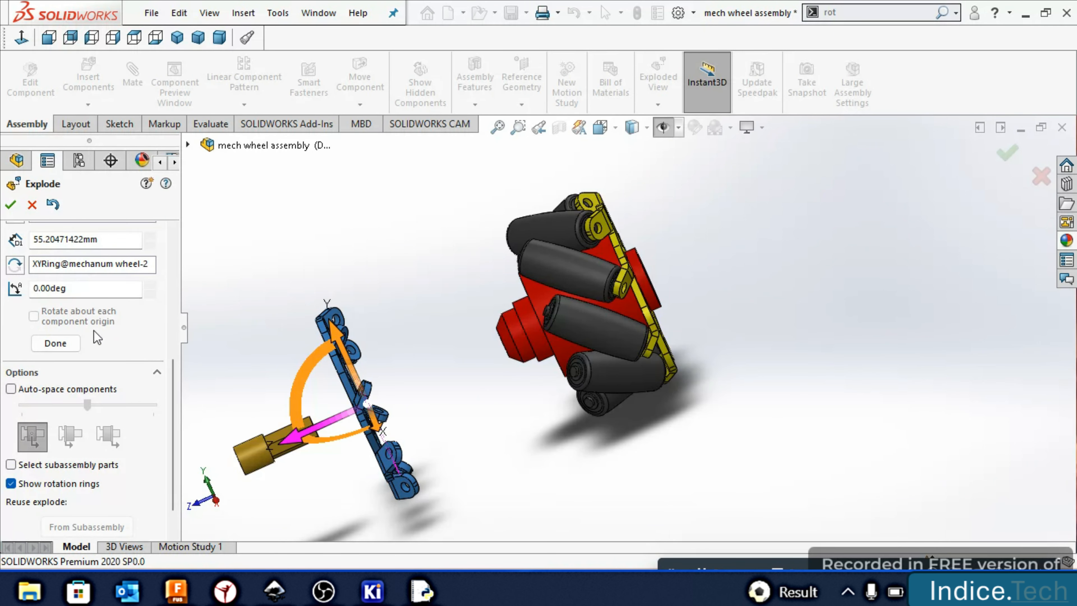
Complete the first plate's explode step and add another moving the opposite yellow plate about 72 mm along Z, away from the coupler
scroll(97, 337, down, 1)
click(56, 309)
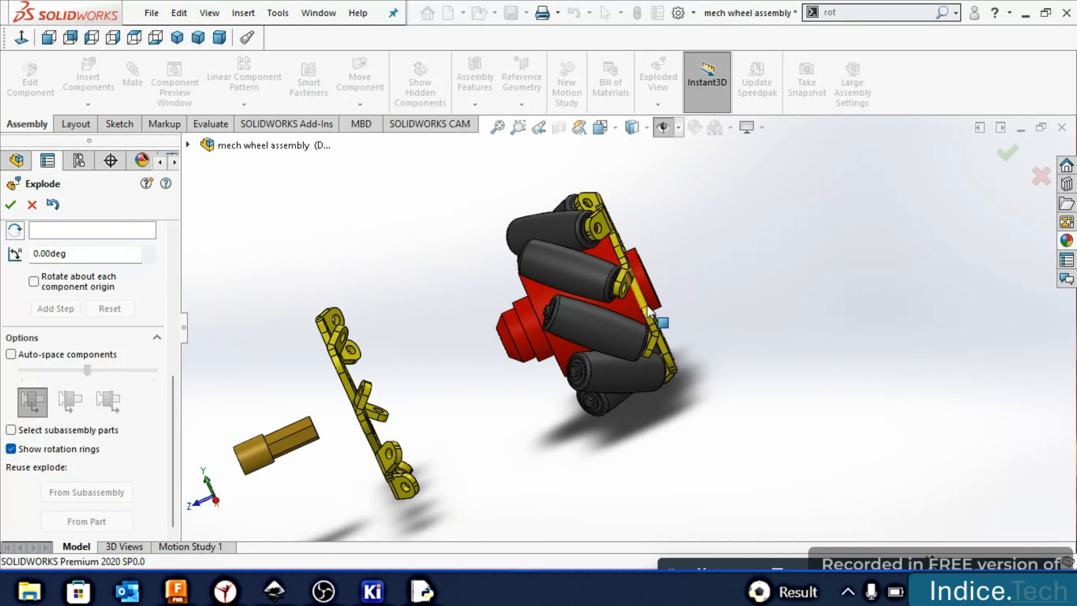
click(651, 316)
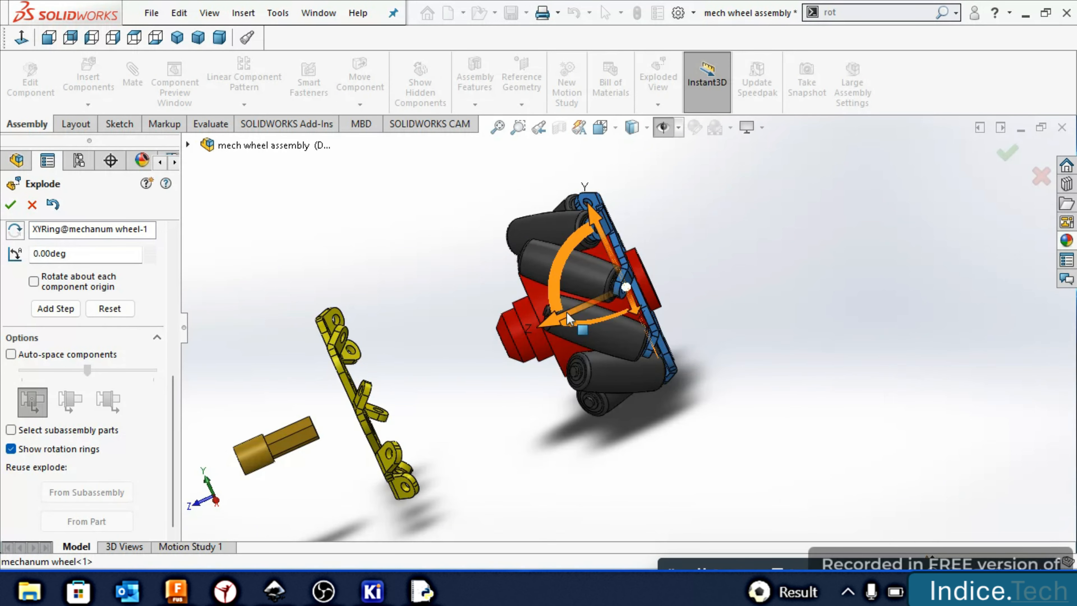
drag(627, 301, 656, 288)
drag(727, 254, 878, 224)
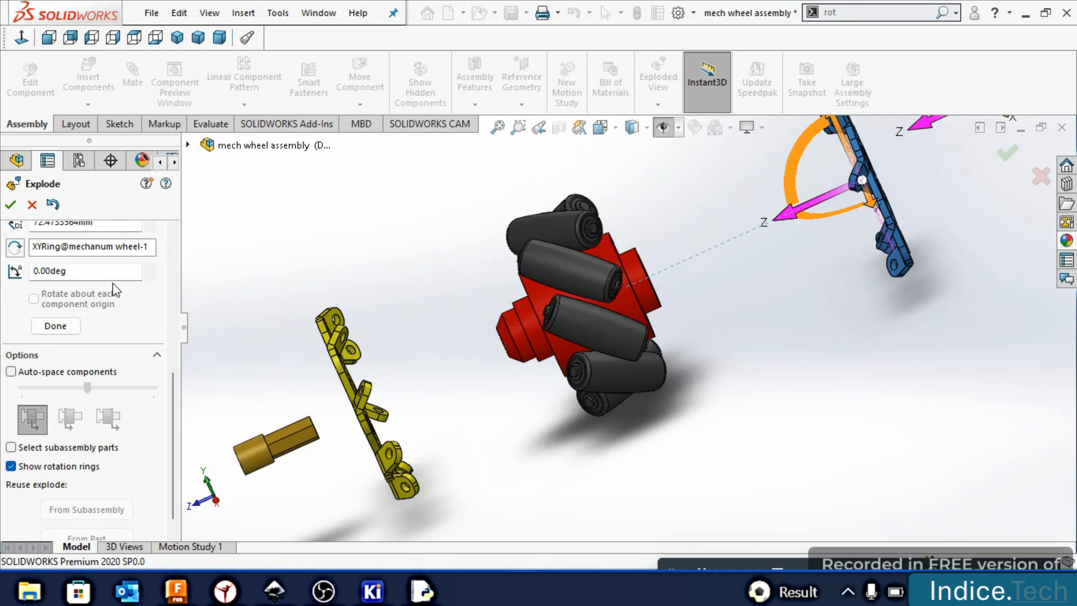
scroll(113, 283, up, 2)
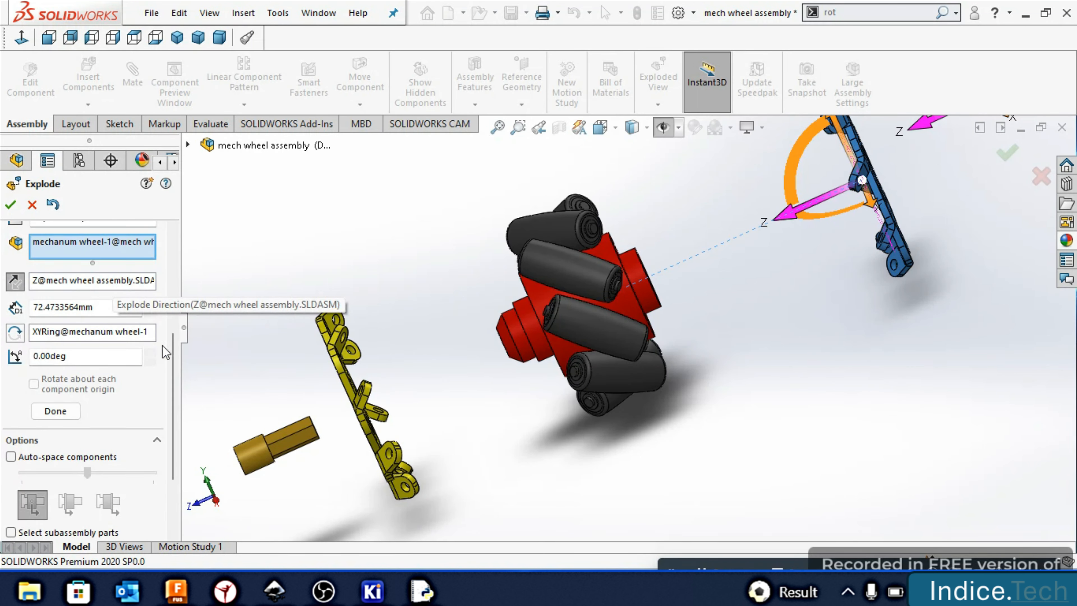
scroll(162, 346, up, 4)
scroll(119, 381, down, 2)
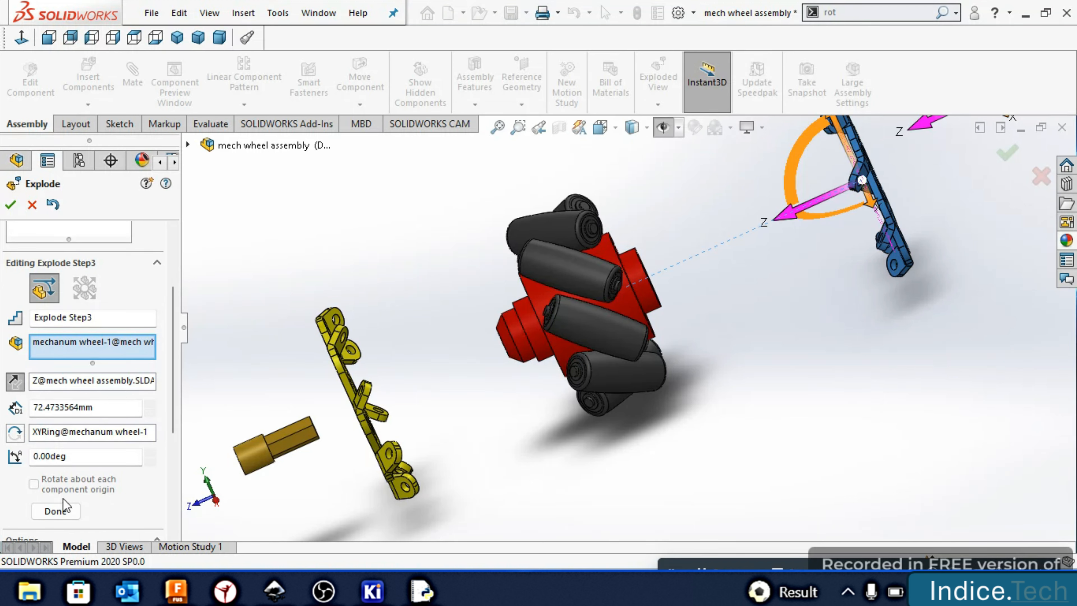
click(55, 511)
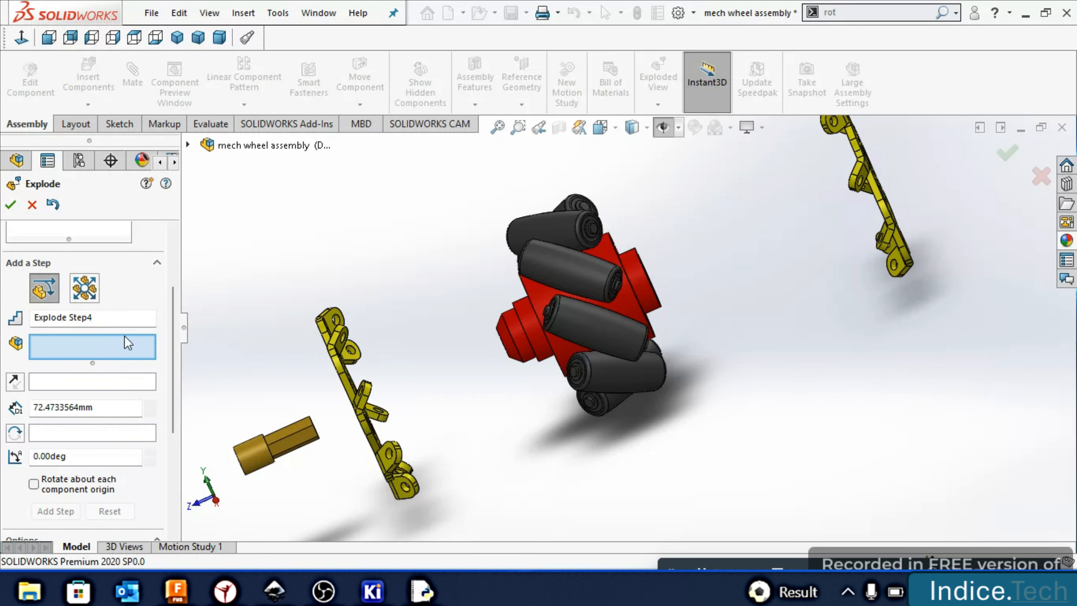
Set up a radial explode step and select the first five black rollers around the hub for it
scroll(134, 320, up, 2)
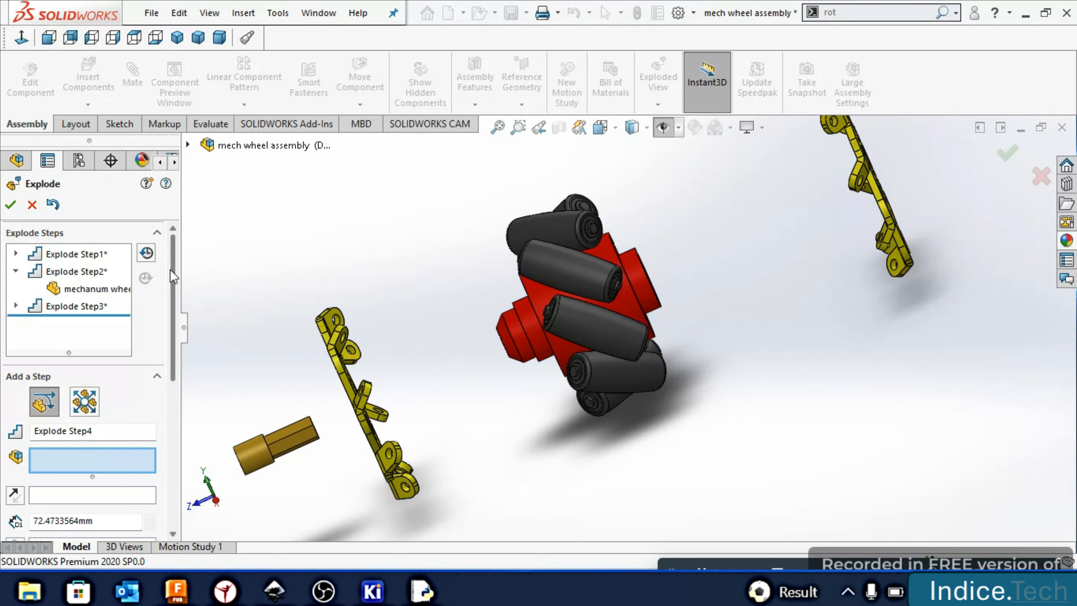
click(69, 403)
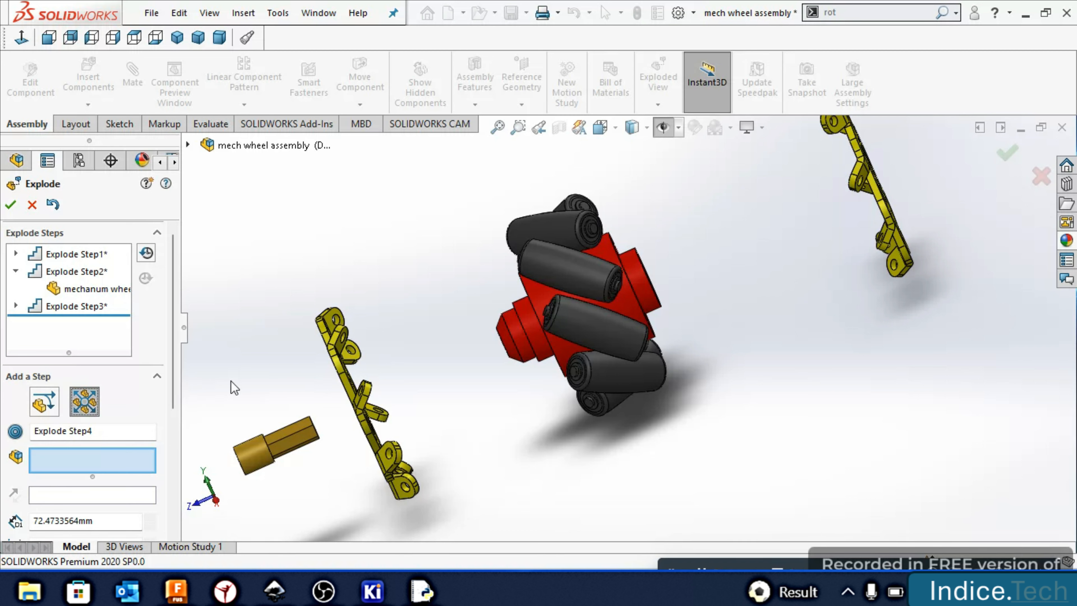
click(573, 324)
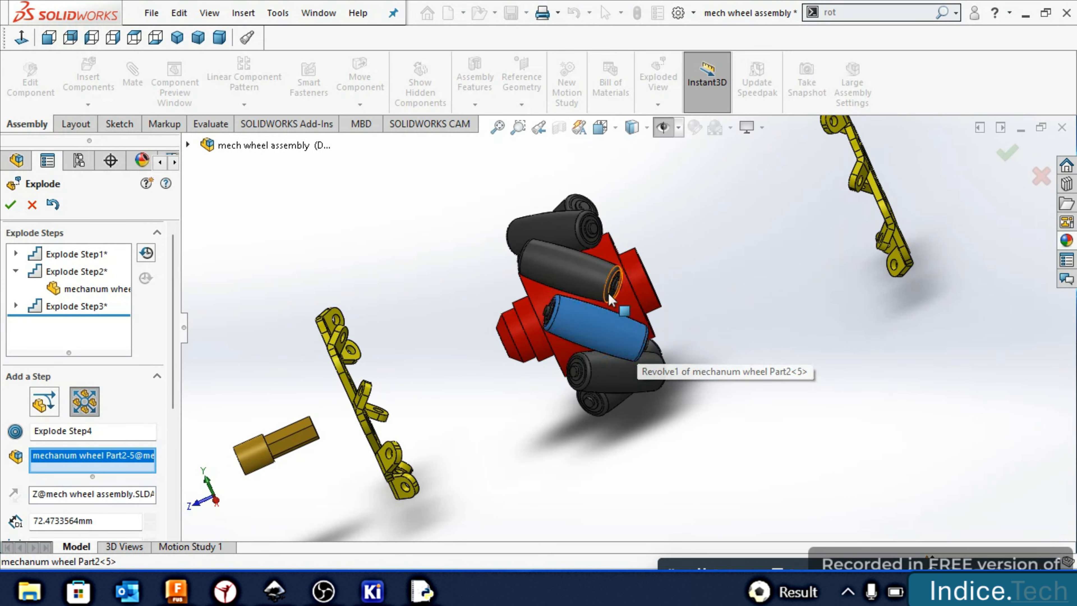
click(587, 274)
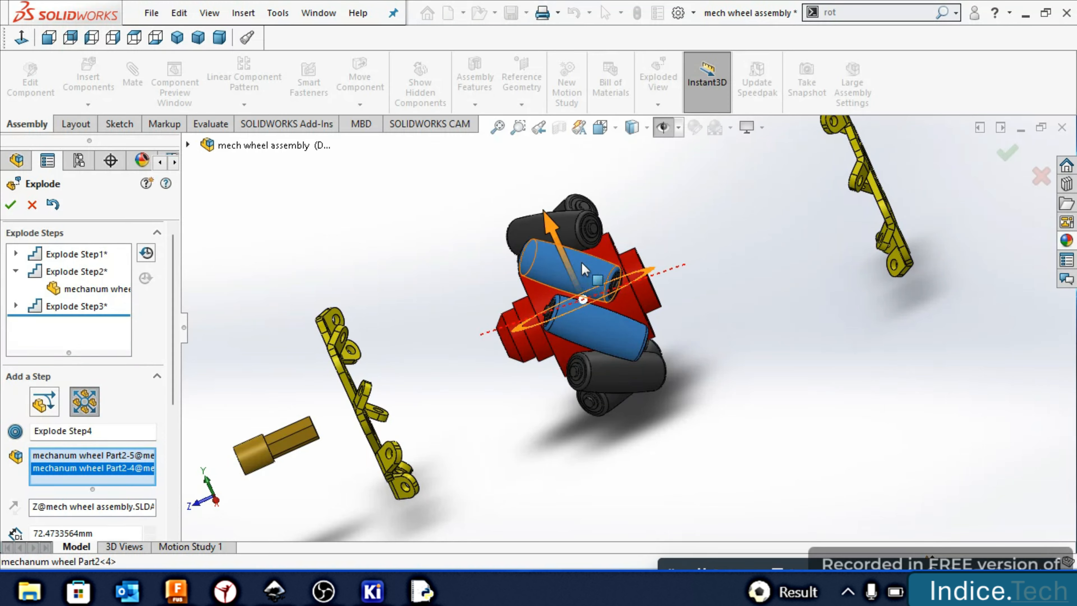
click(573, 229)
middle_drag(573, 233, 551, 163)
click(551, 164)
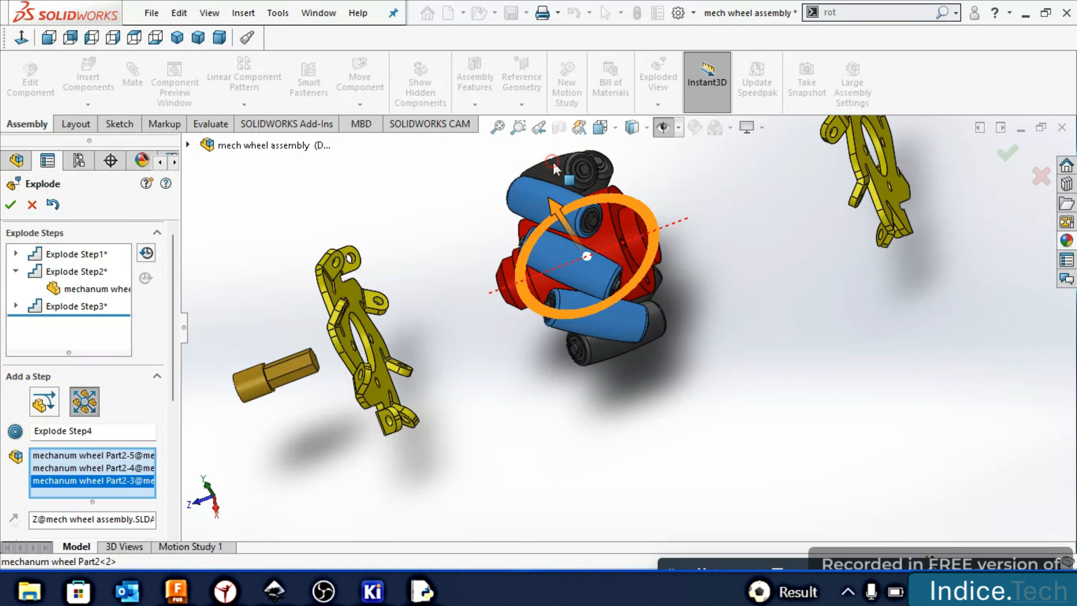
click(653, 320)
scroll(591, 286, down, 5)
scroll(590, 288, up, 5)
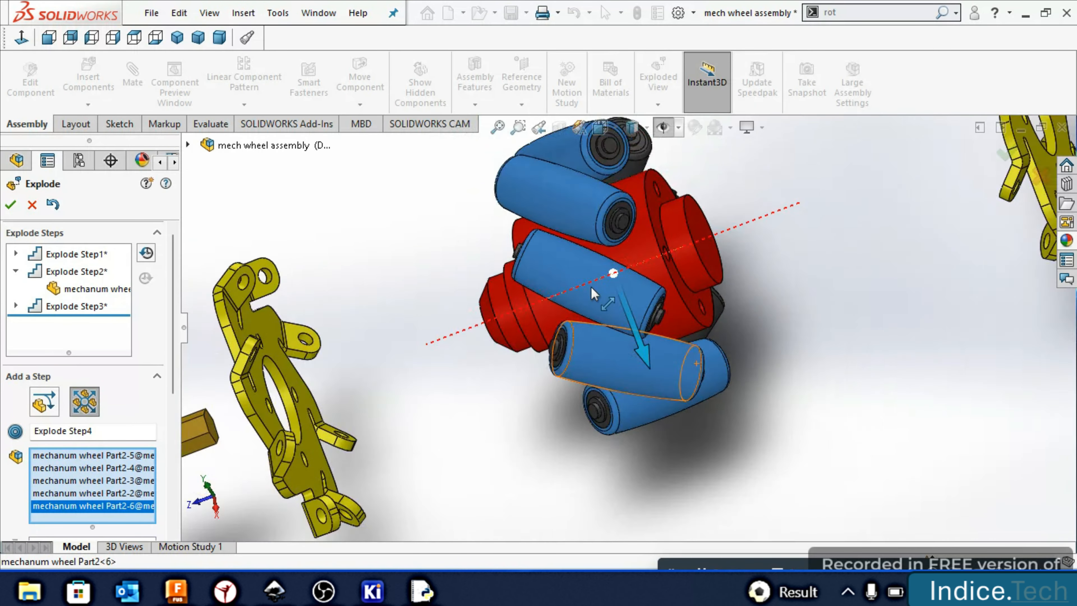
Add the remaining three black rollers to the radial explode step's components
key(Up)
key(Up)
key(Up)
key(Up)
key(Up)
key(Up)
key(Up)
key(Up)
key(Up)
key(Up)
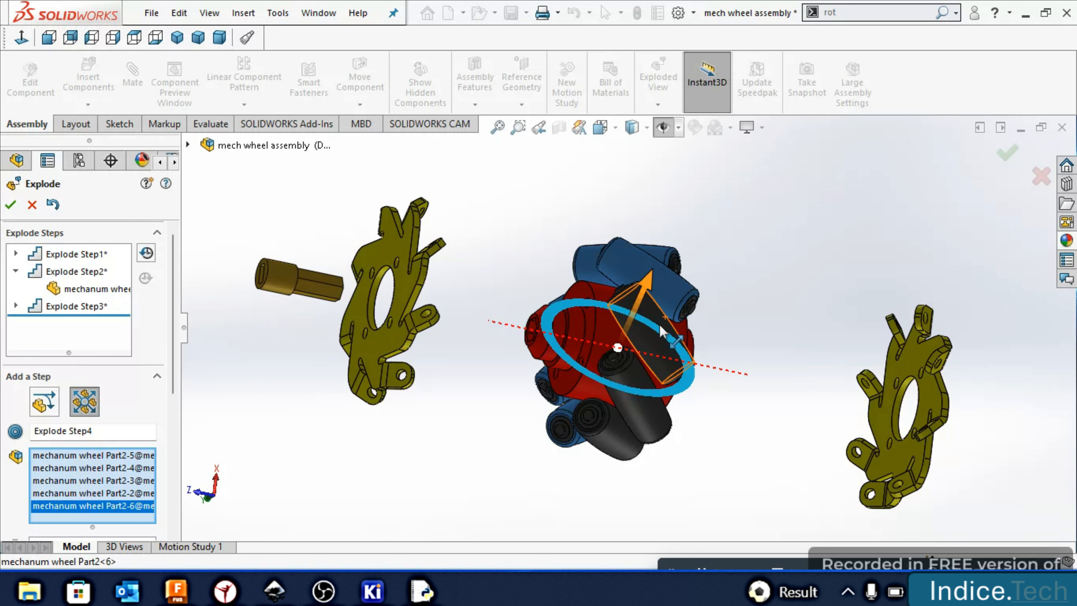
click(646, 349)
click(630, 381)
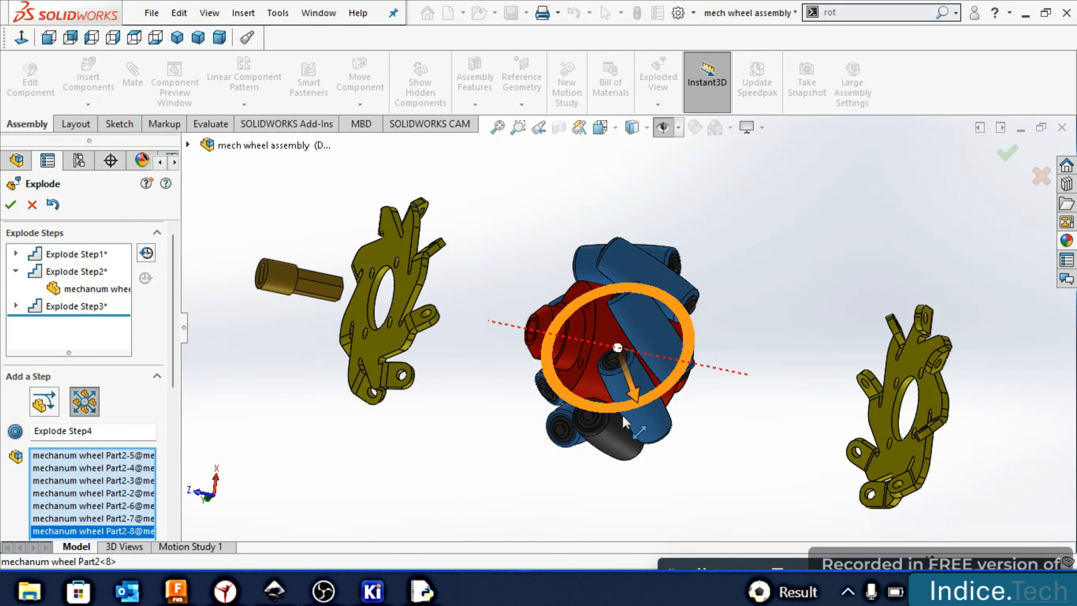
click(616, 448)
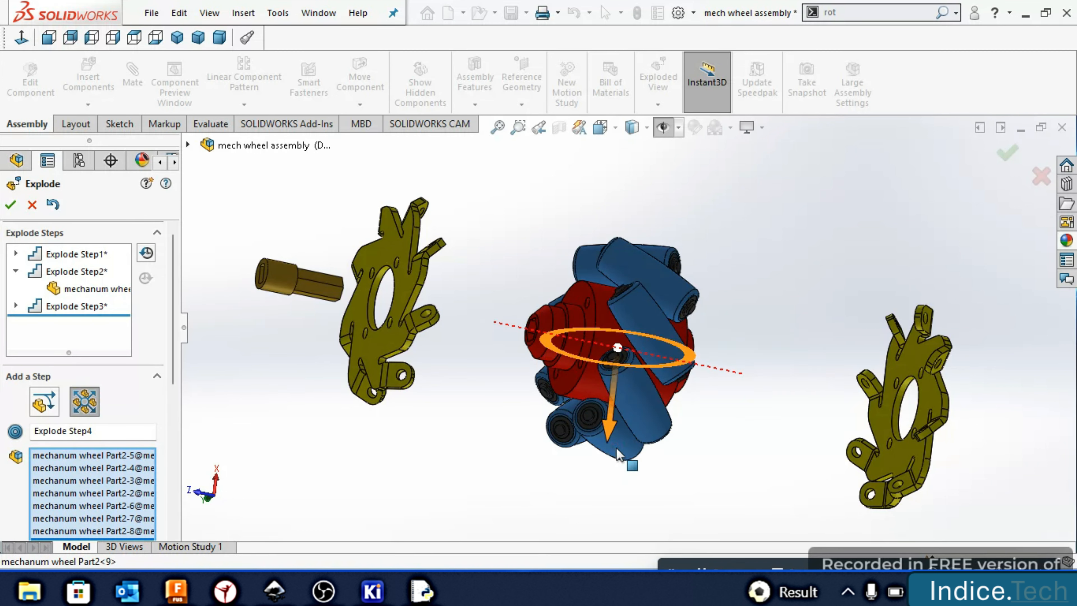
Add the small discs at the accessible roller ends to the radial explode selection, keeping all rollers selected
click(601, 419)
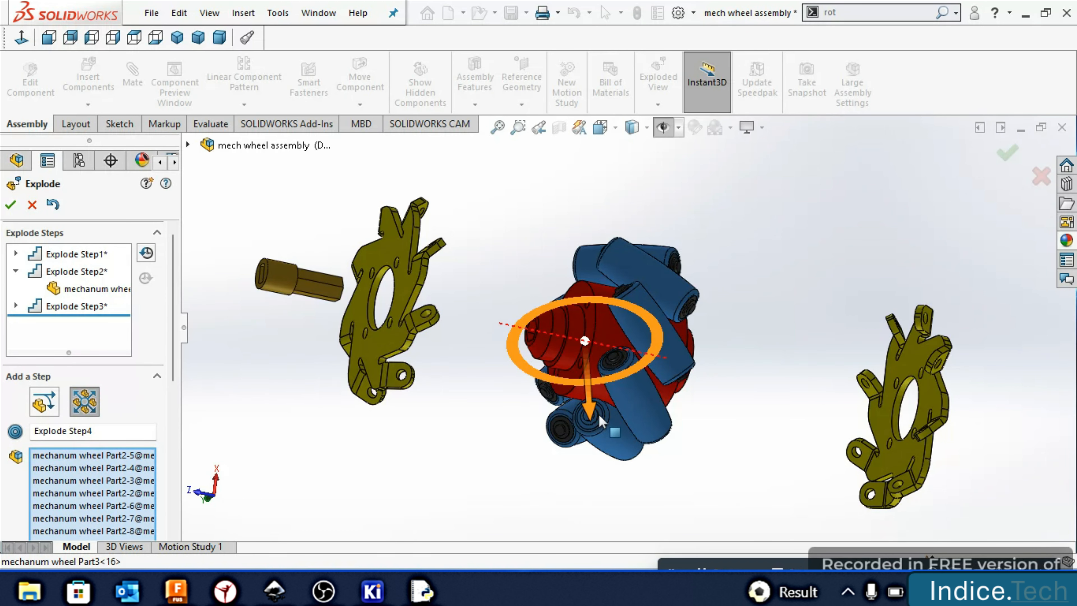
click(567, 430)
click(611, 361)
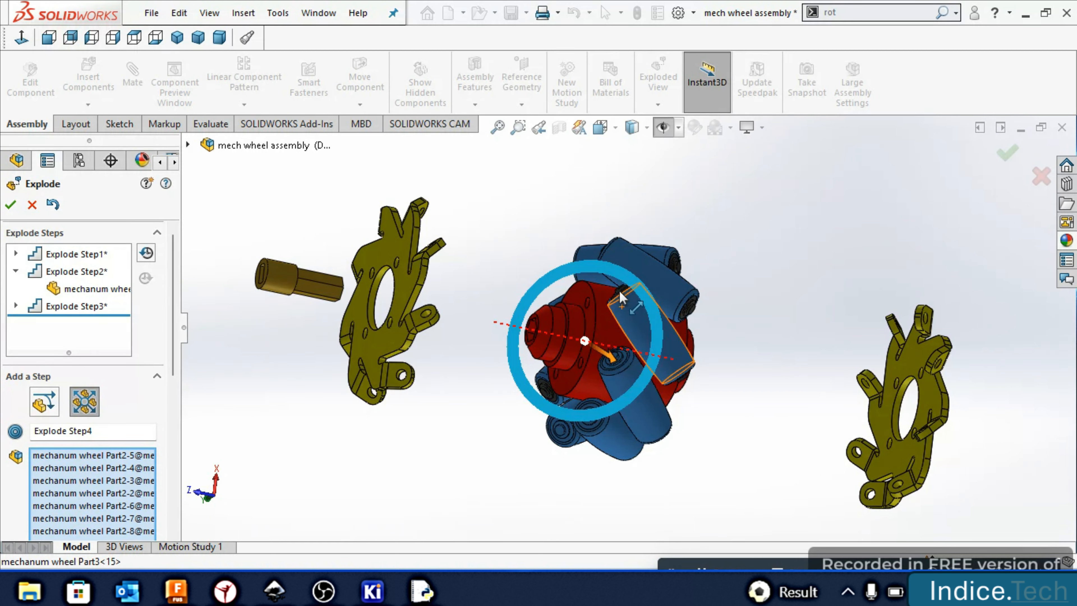
click(689, 301)
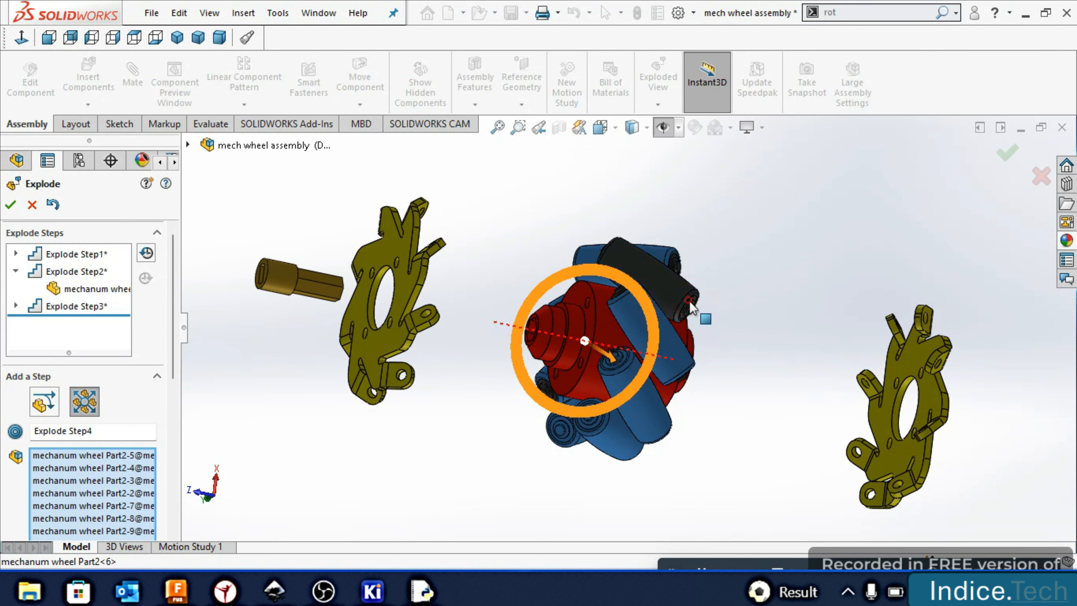
click(675, 257)
click(657, 276)
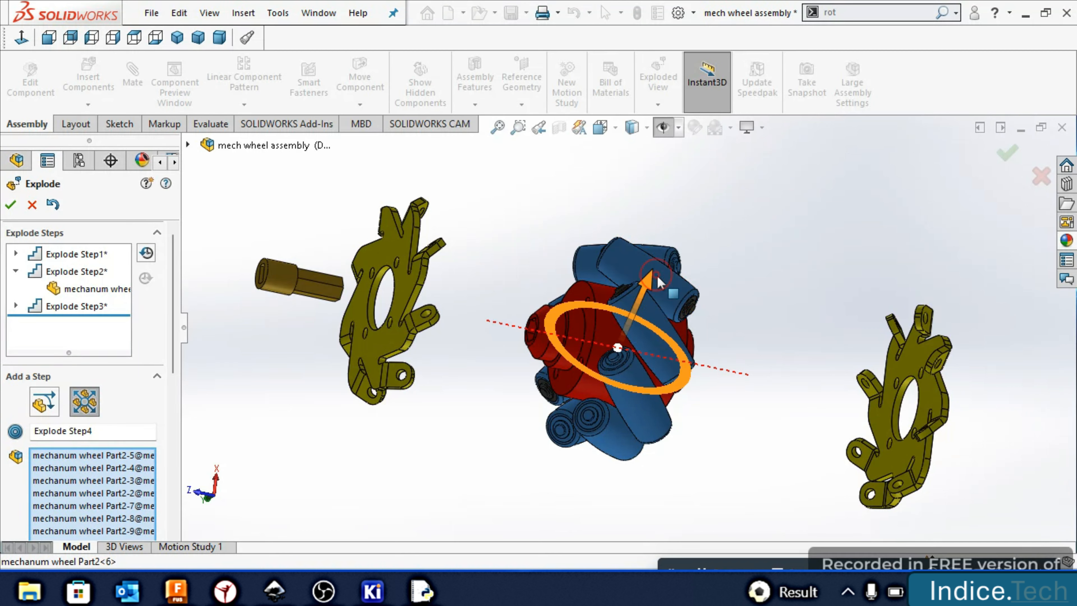
click(689, 309)
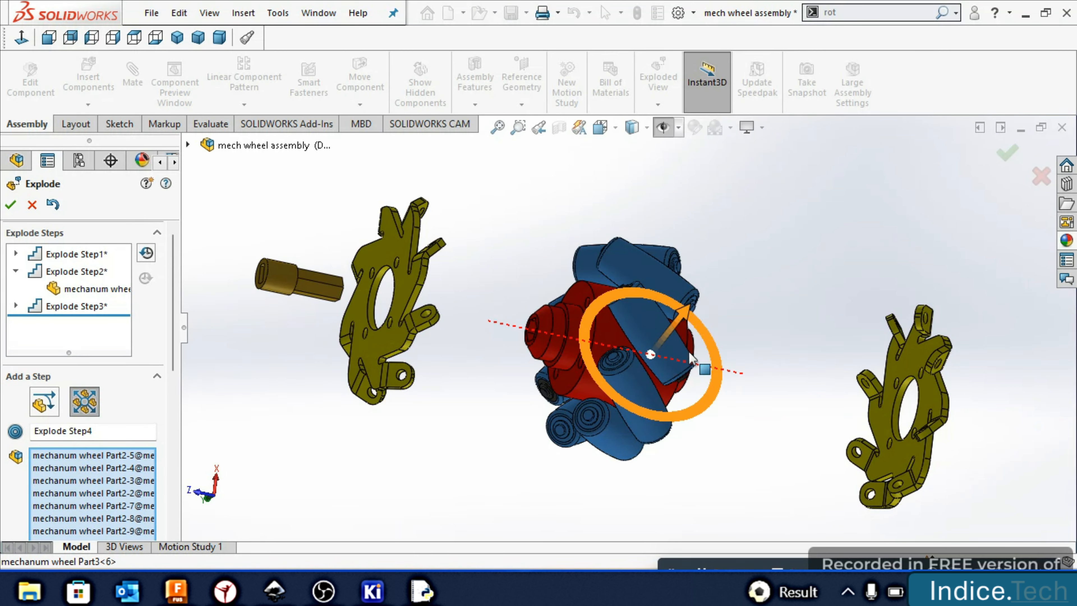
Add two more small discs, at the roller ends facing away from the coupler, to the radial explode step's components
key(Up)
key(Up)
key(Up)
key(Up)
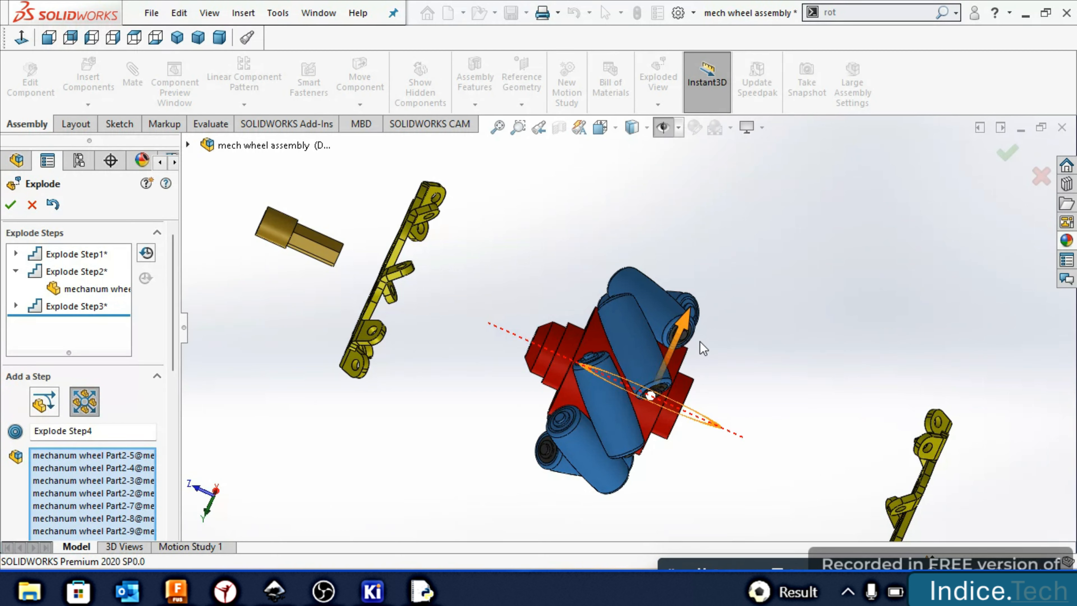
key(Left)
key(Left)
key(Left)
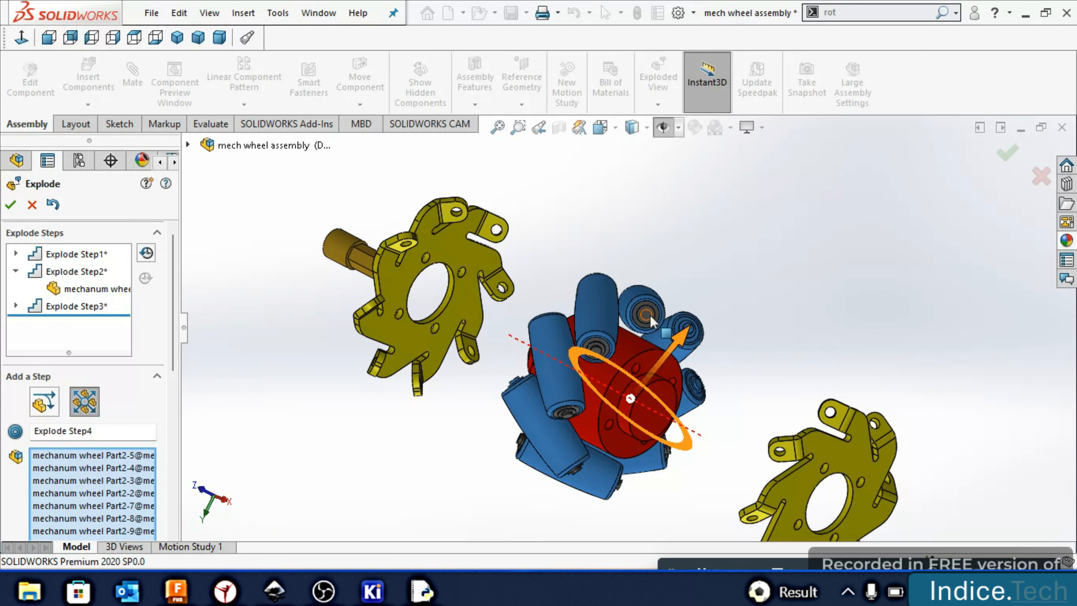
click(655, 319)
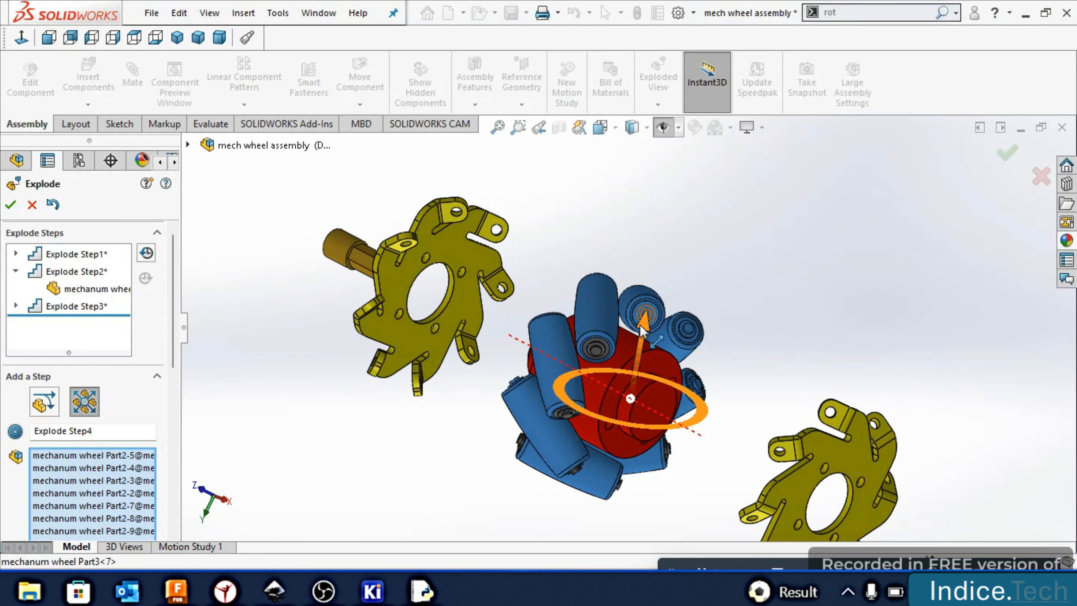
click(595, 348)
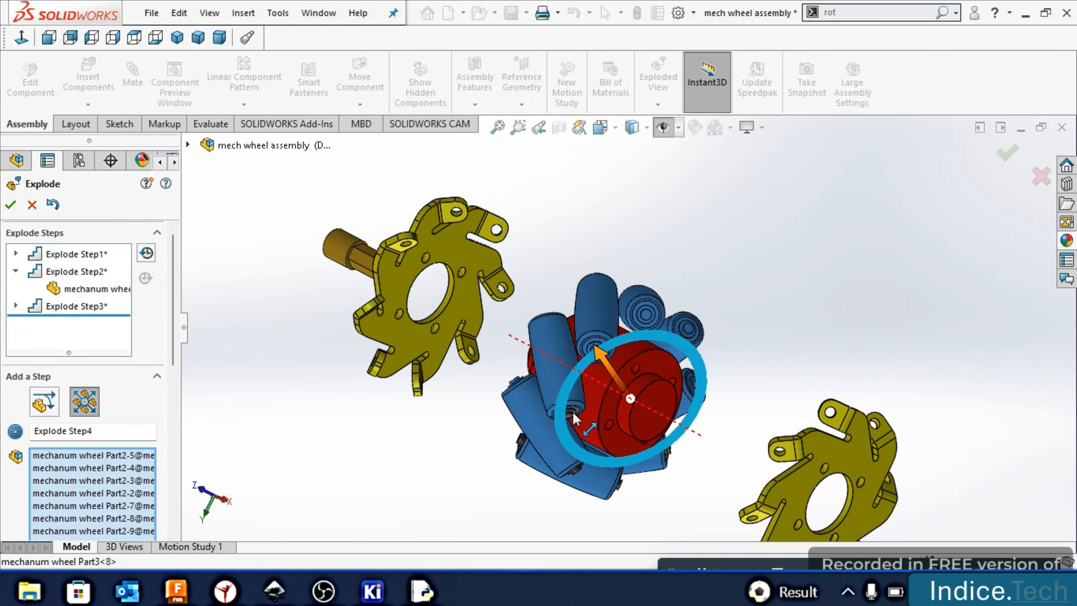
Add the next four small discs around the hub, on the side away from the coupler, to the radial explode selection
key(Up)
key(Up)
key(Up)
key(Up)
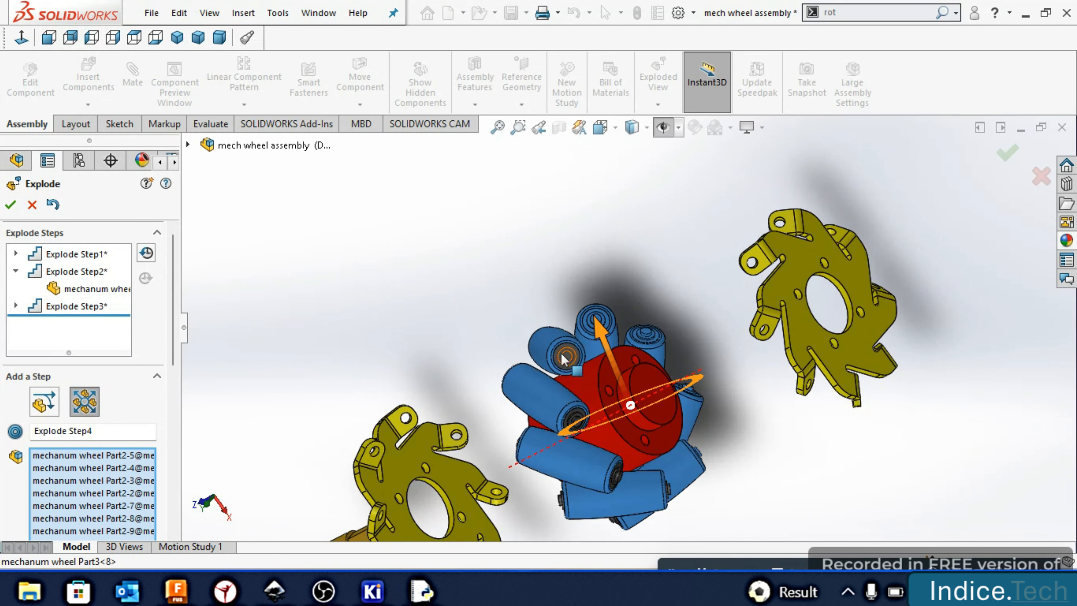
click(562, 355)
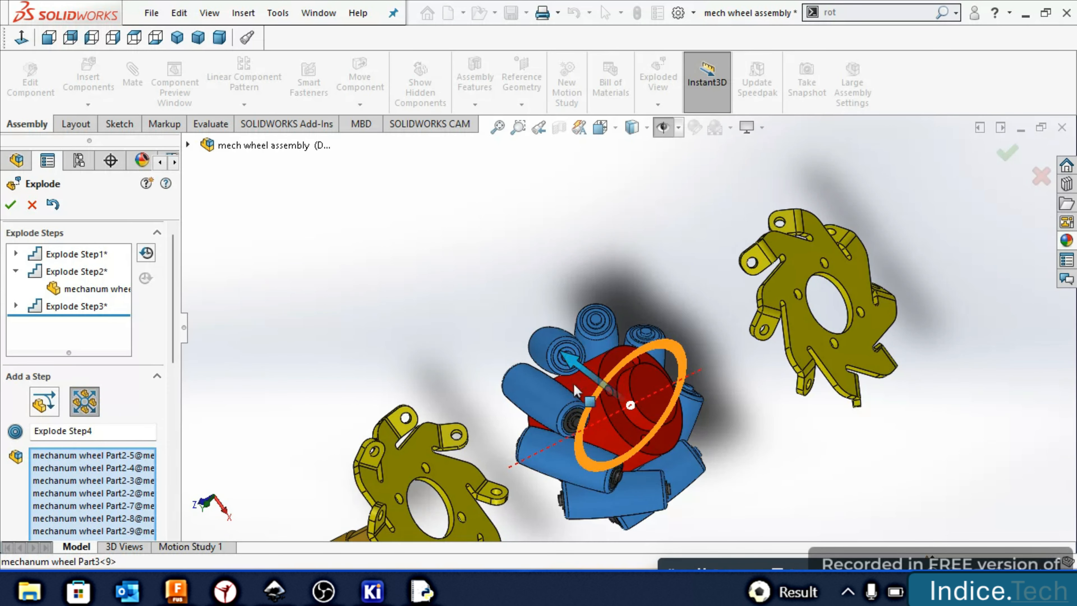
click(571, 424)
key(Up)
key(Up)
key(Up)
key(Up)
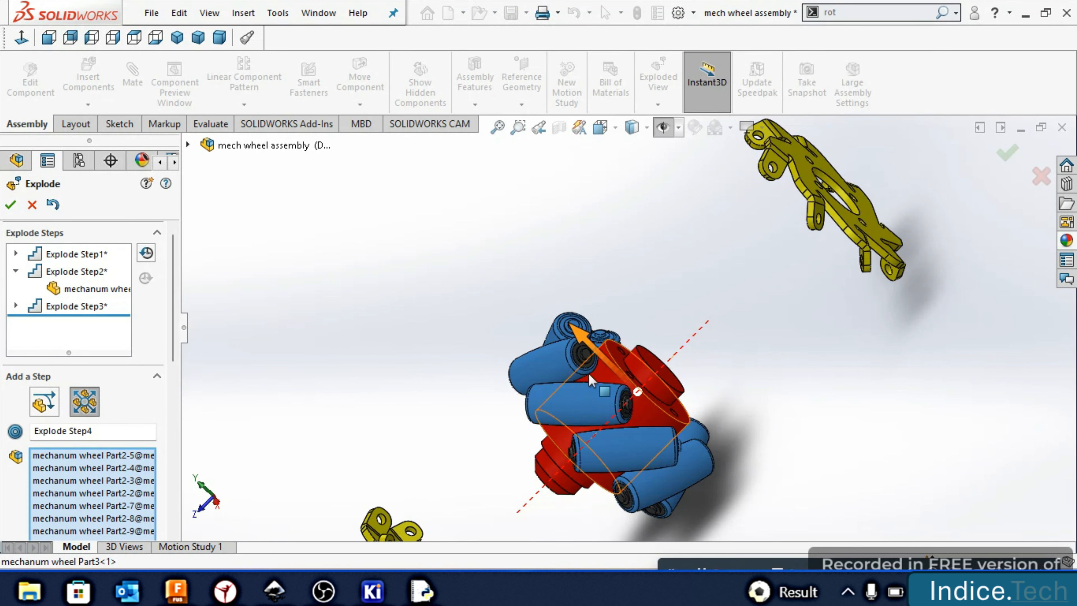
click(587, 356)
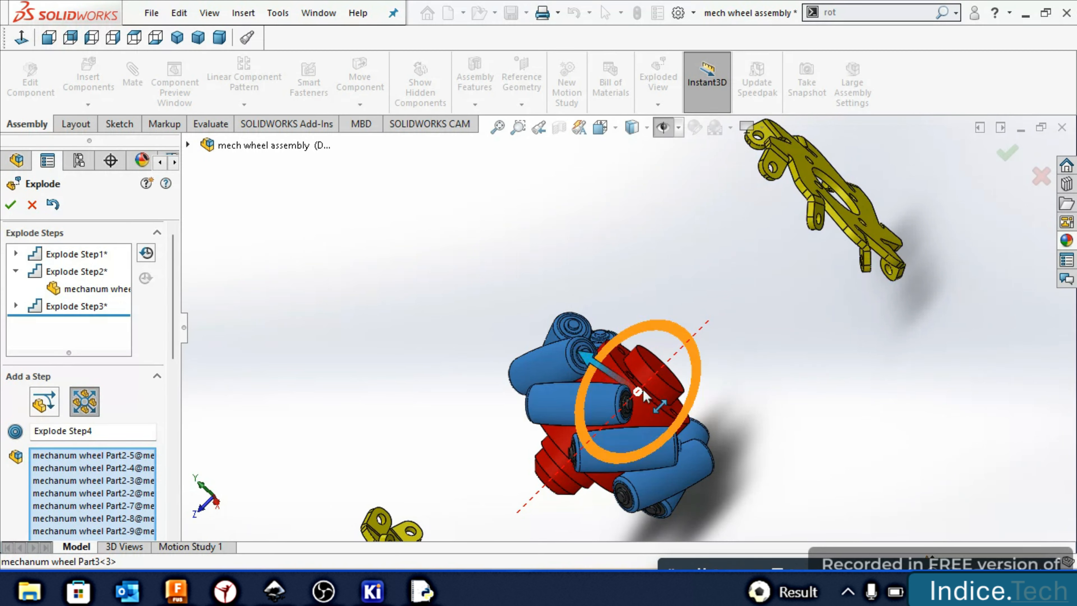
click(627, 411)
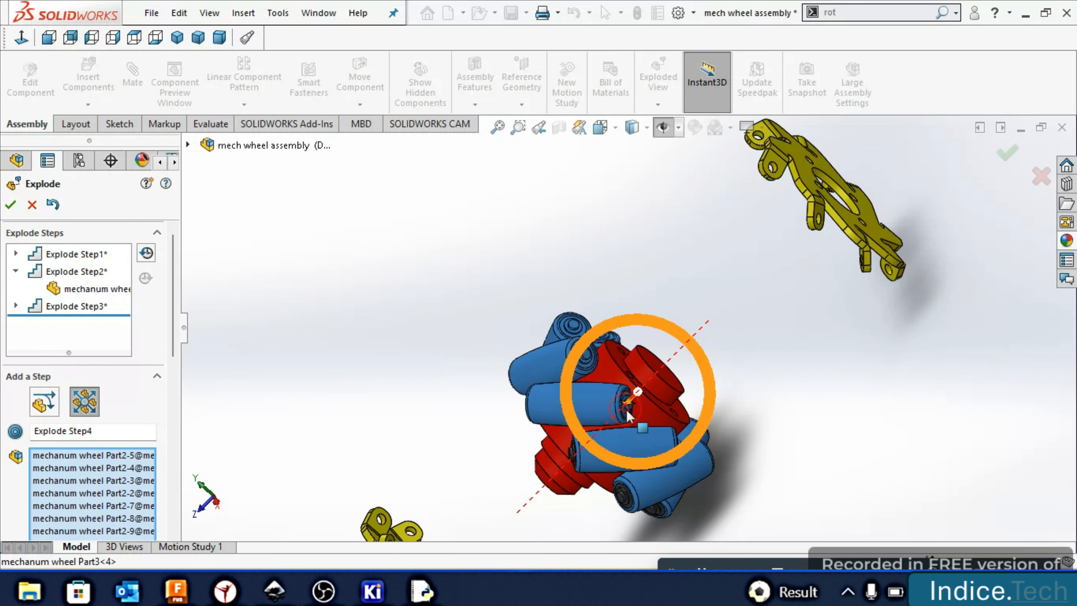
Add two discs at the coupler-side roller ends to the radial explode selection, keeping the adjacent roller selected
middle_drag(627, 411, 587, 414)
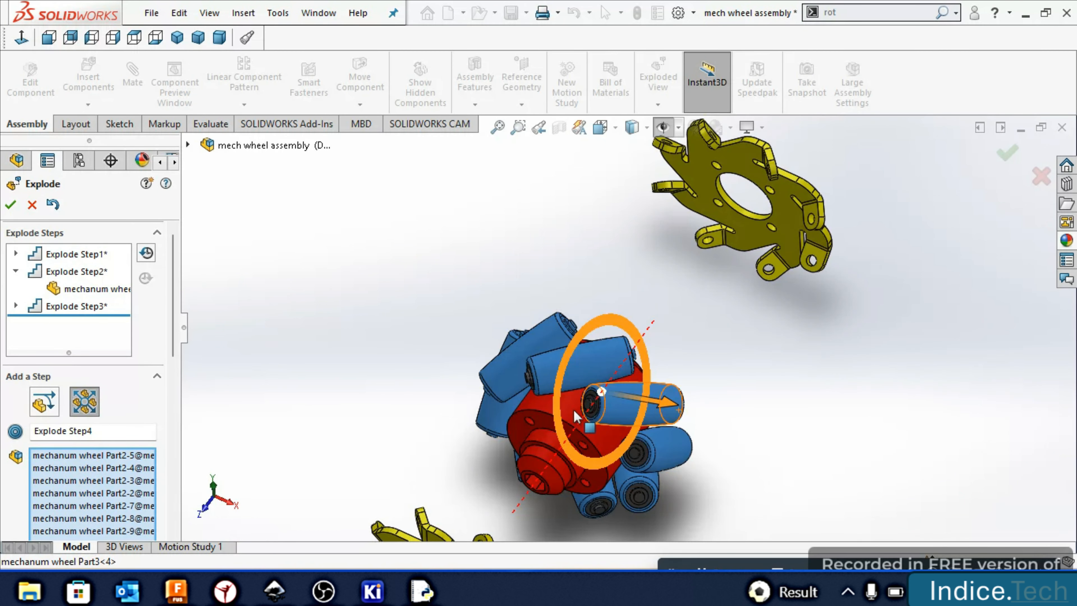
click(576, 404)
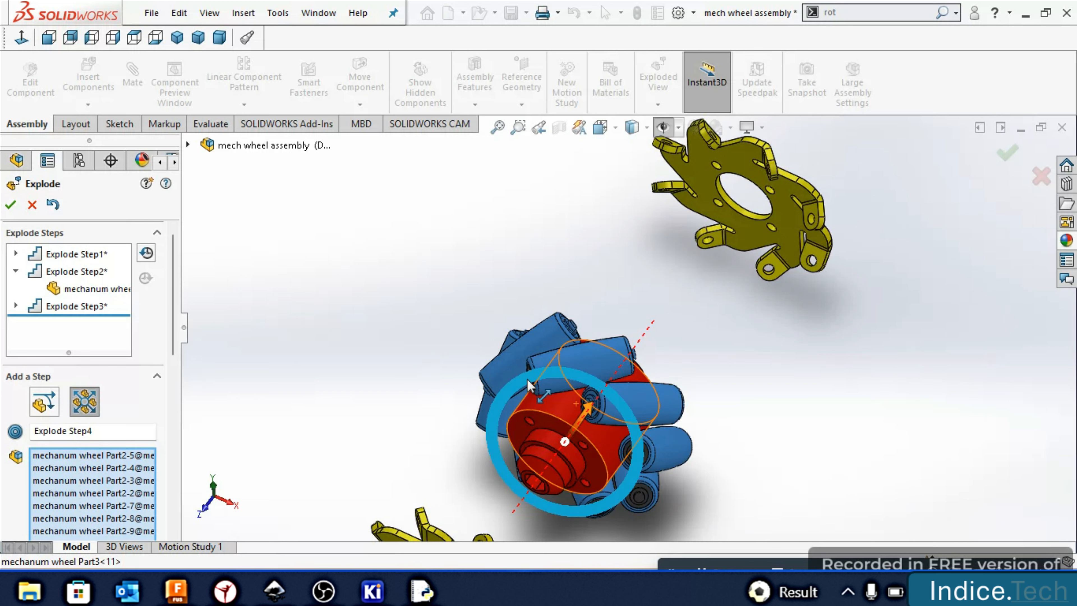
middle_drag(532, 385, 549, 384)
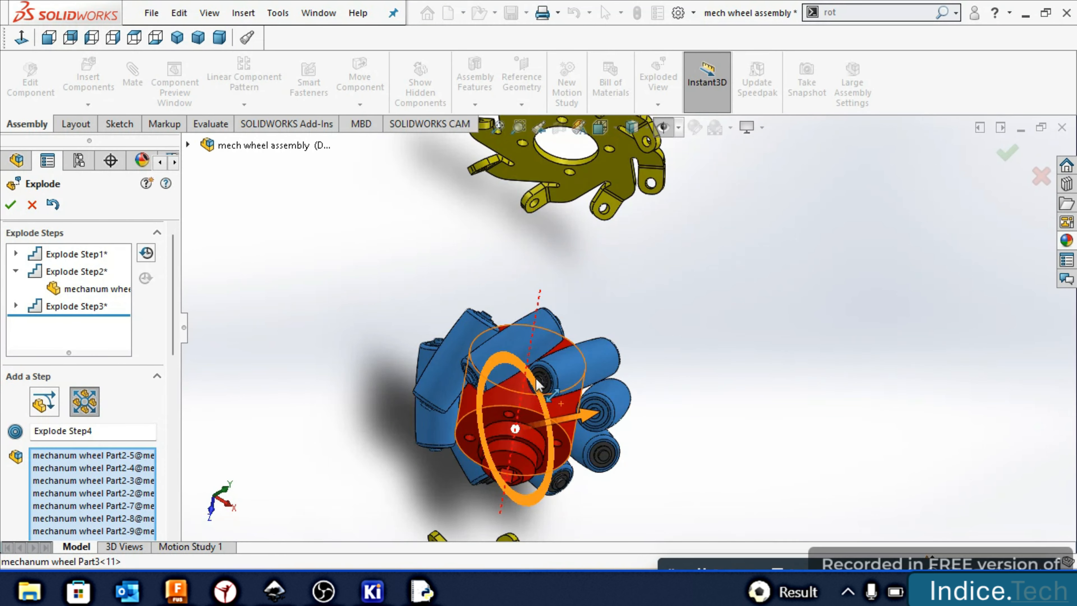
click(549, 383)
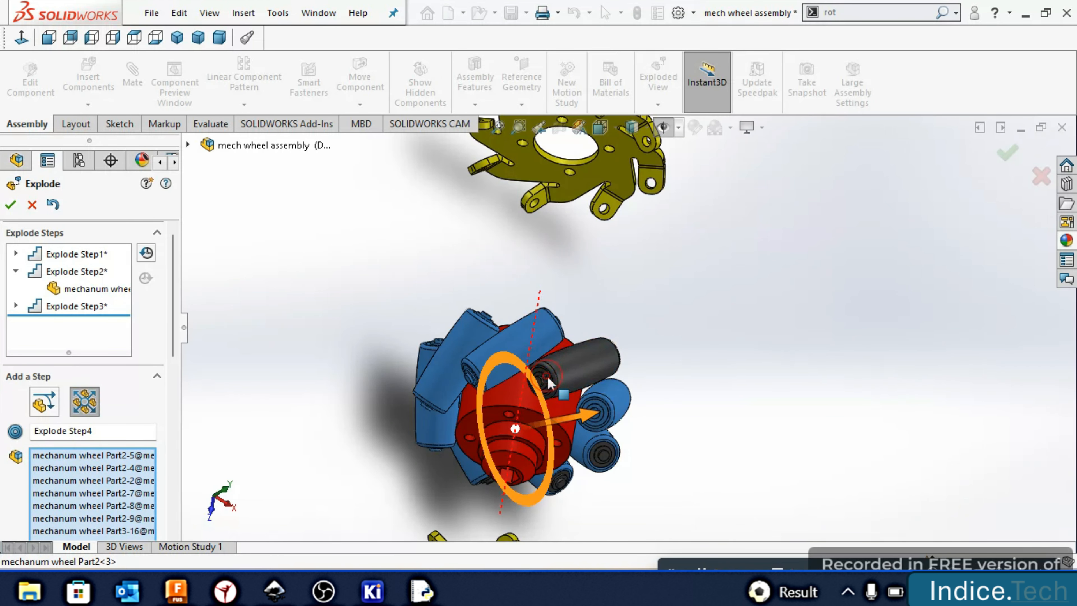
click(566, 379)
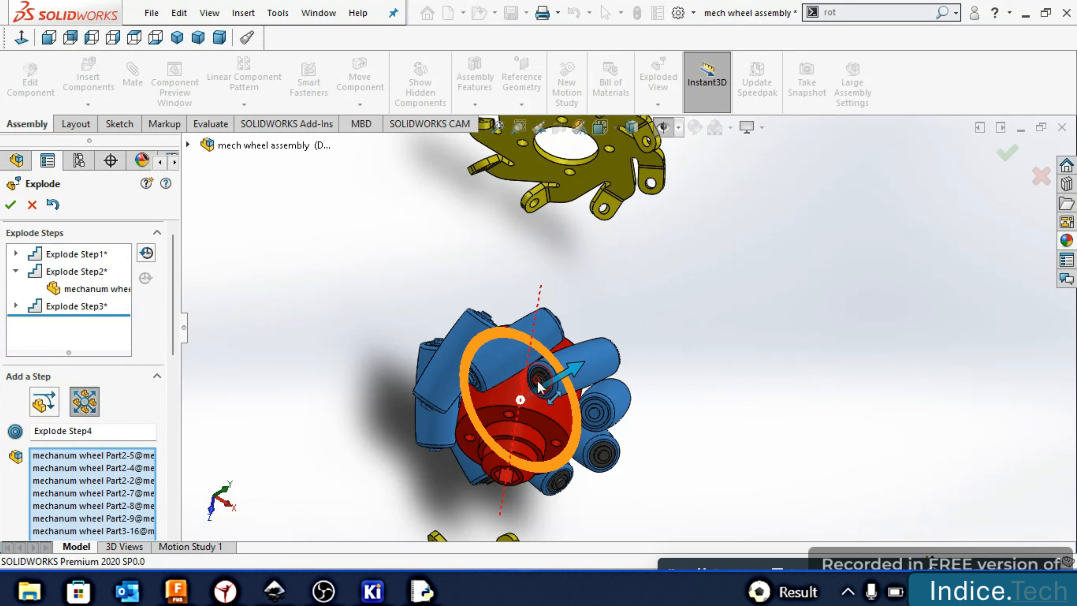
click(537, 374)
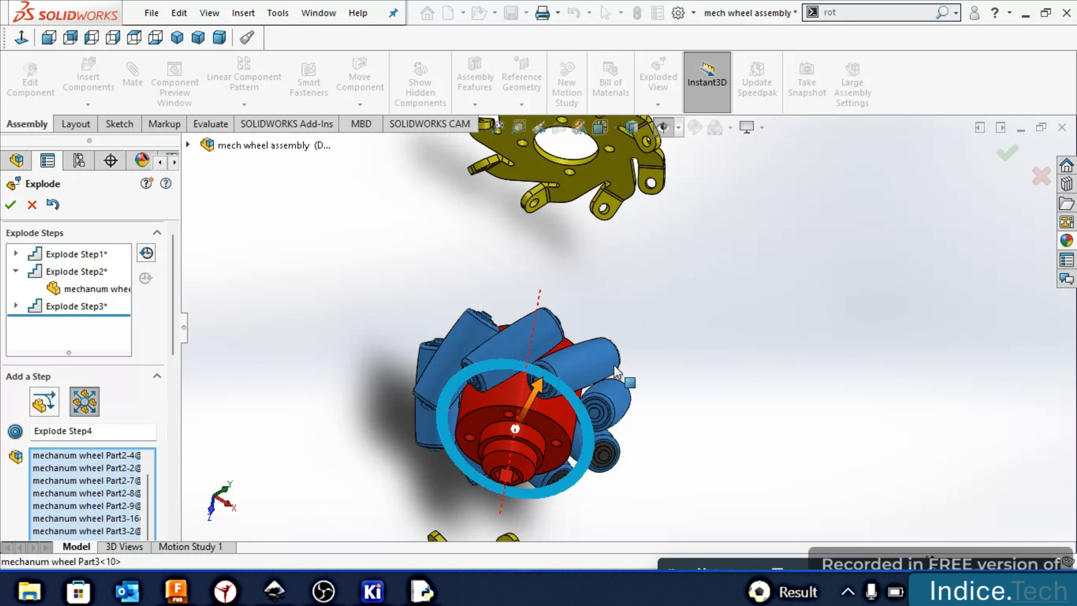
Add the three remaining unselected discs at the coupler-side roller ends to the radial explode selection
key(Left)
key(Left)
key(Left)
key(Left)
key(Up)
key(Up)
key(Up)
key(Up)
key(Up)
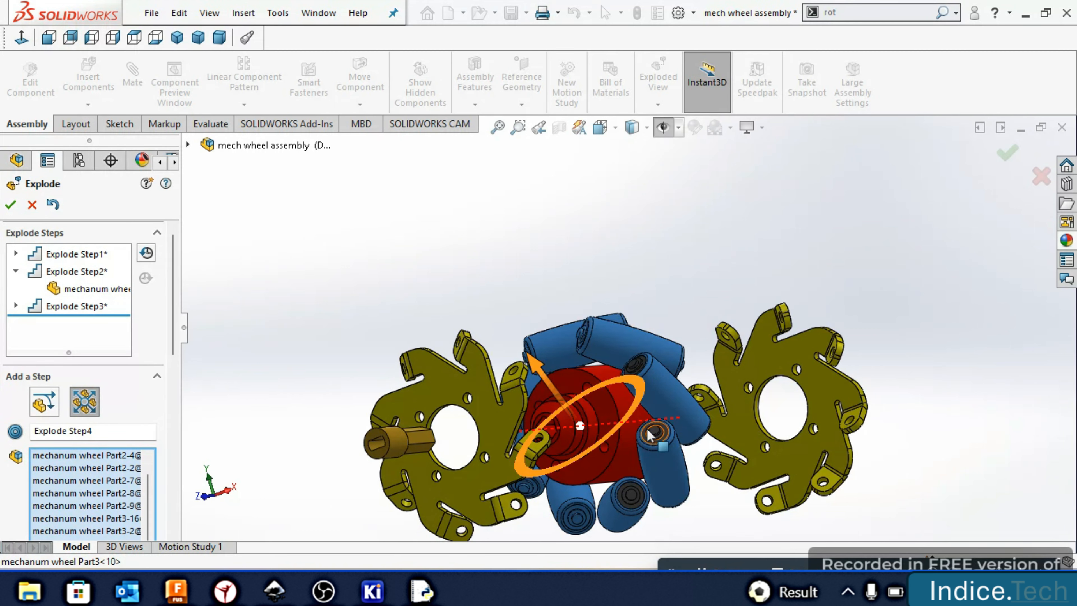
click(647, 428)
click(640, 492)
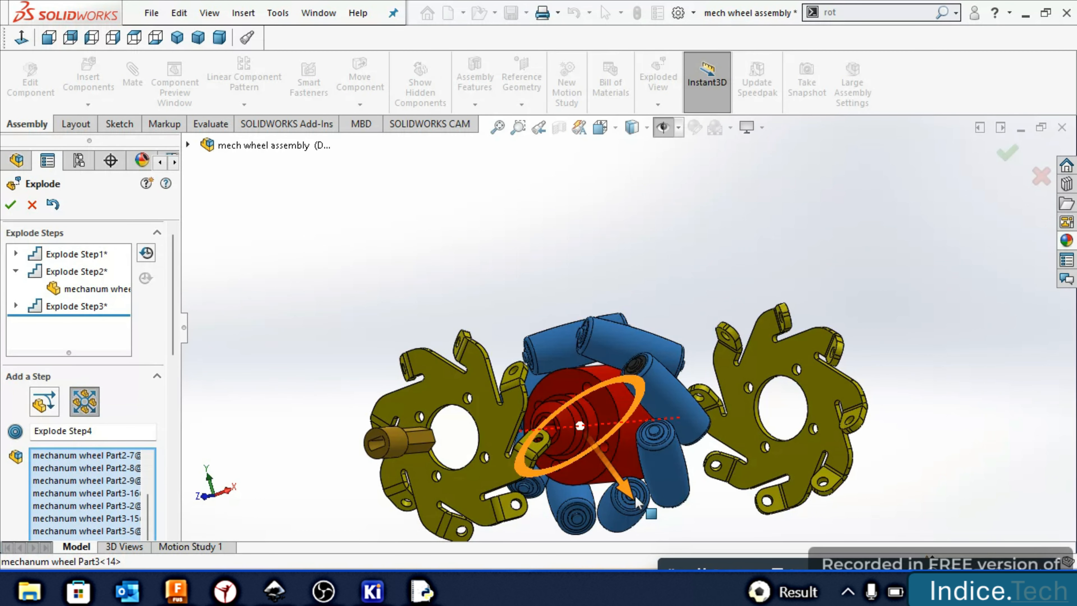
click(640, 363)
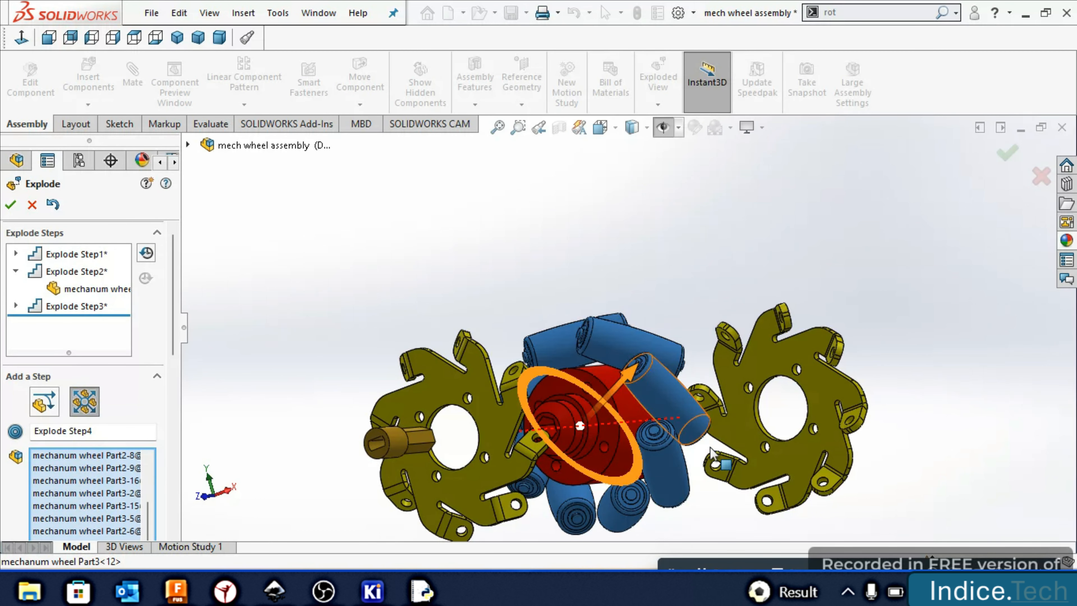
Examine the wheel from all sides for rollers or discs missing from the radial explode selection
key(Left)
key(Left)
key(Left)
key(Left)
key(Left)
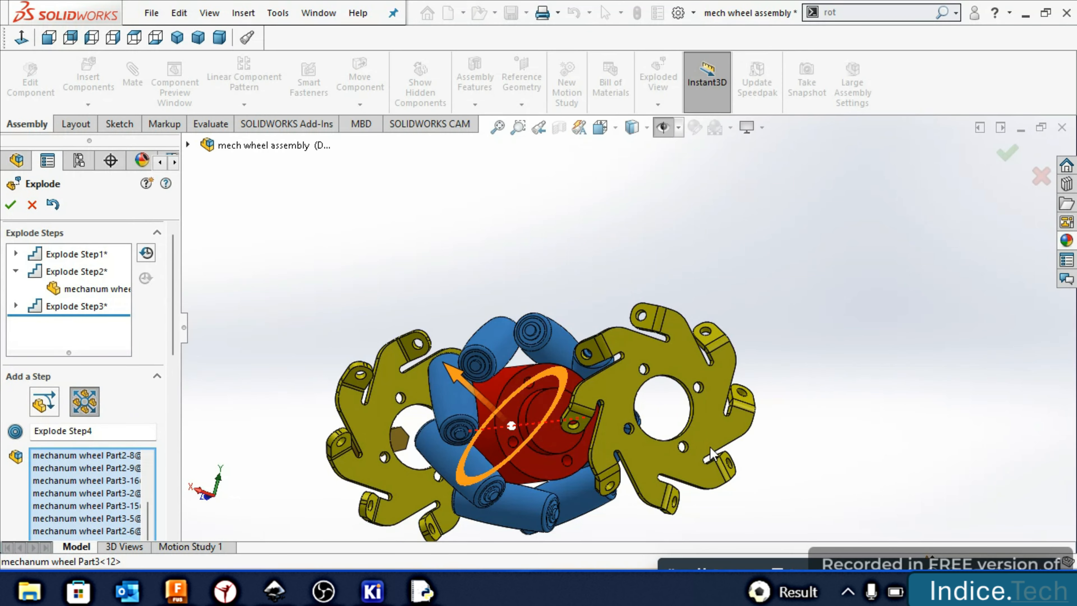
key(Left)
key(Left)
key(Left)
key(Left)
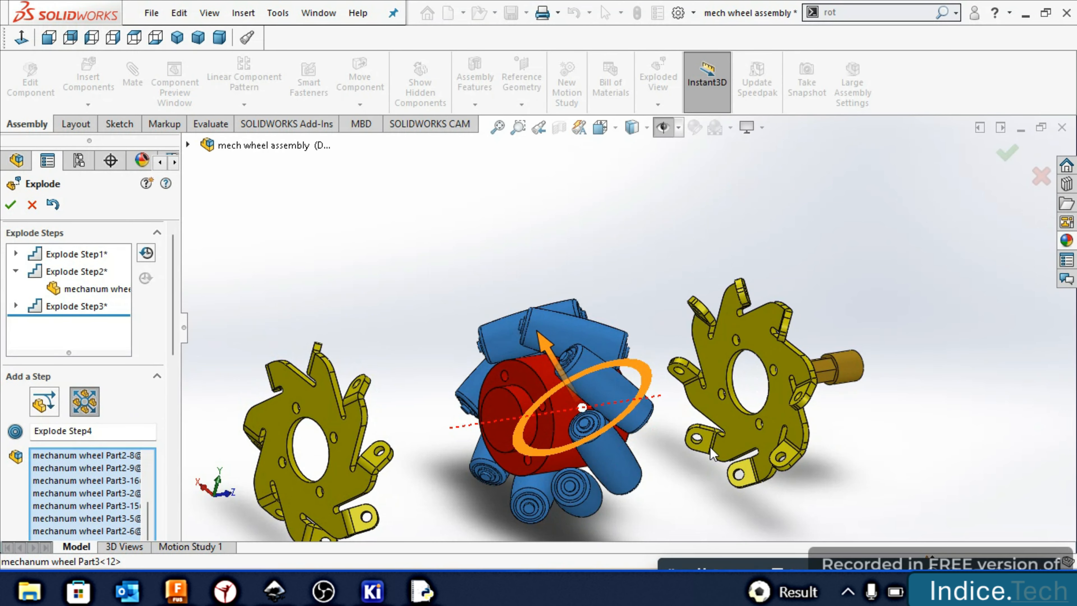
key(Down)
key(Right)
key(Right)
key(Right)
key(Right)
key(Right)
key(Right)
key(Right)
key(Right)
key(Right)
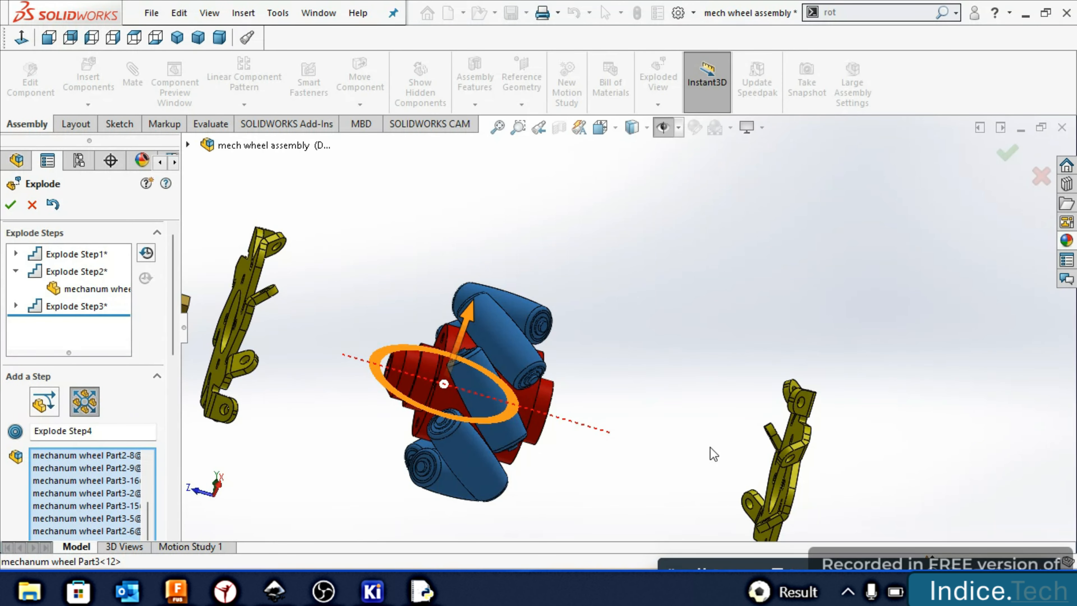
key(Down)
Explode the selected rollers and discs radially outward from the hub by about 65.5 mm and complete the step
scroll(720, 212, up, 3)
middle_drag(627, 297, 653, 323)
drag(674, 231, 674, 180)
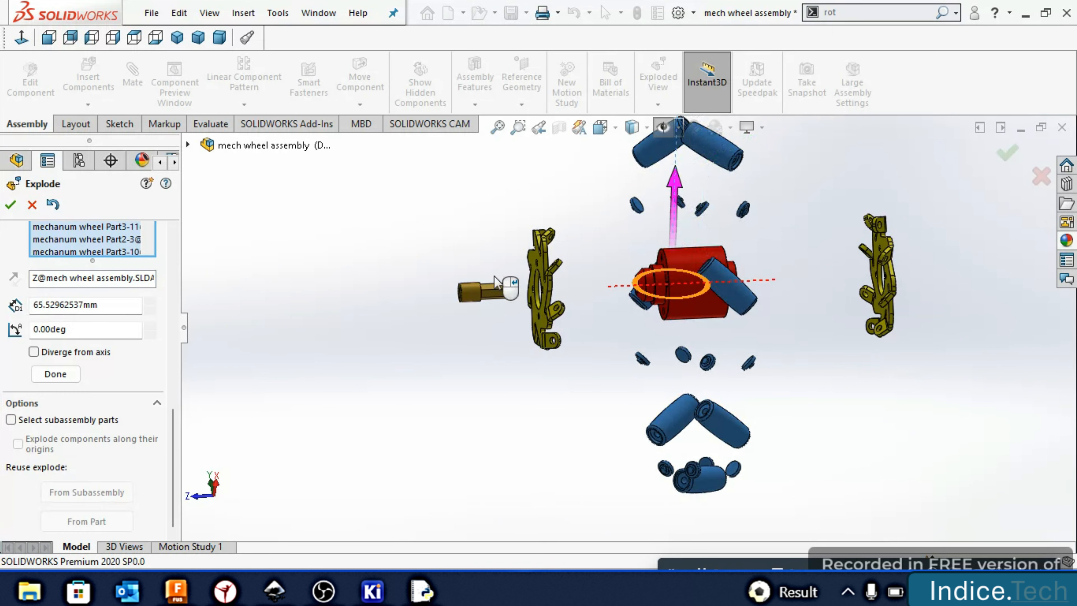
click(55, 374)
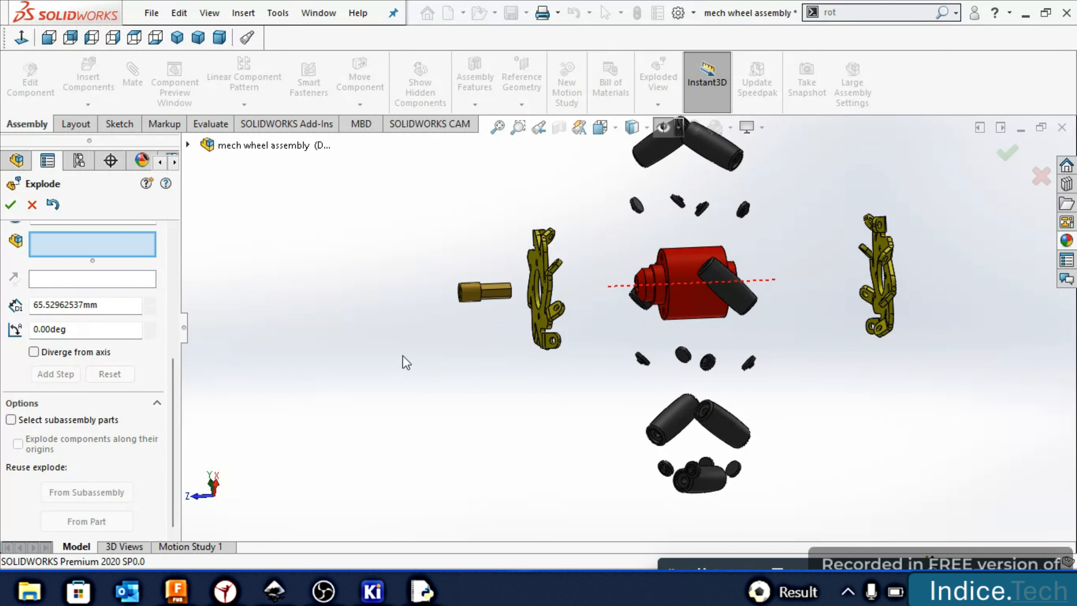
Add a radial explode step moving the red hub by about 15.7 mm, and finish the exploded view
click(708, 299)
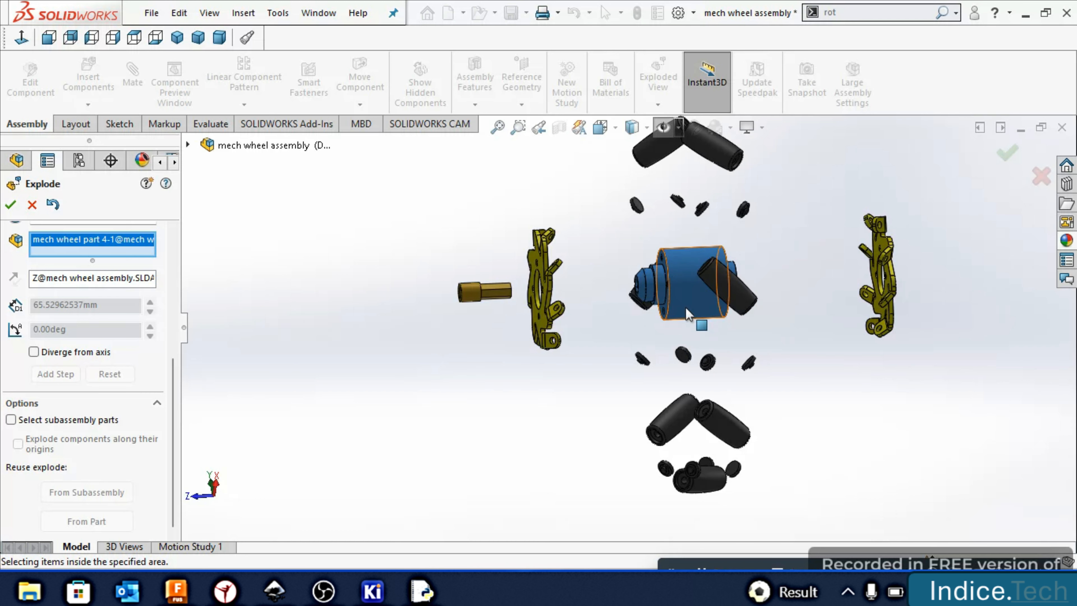
click(696, 305)
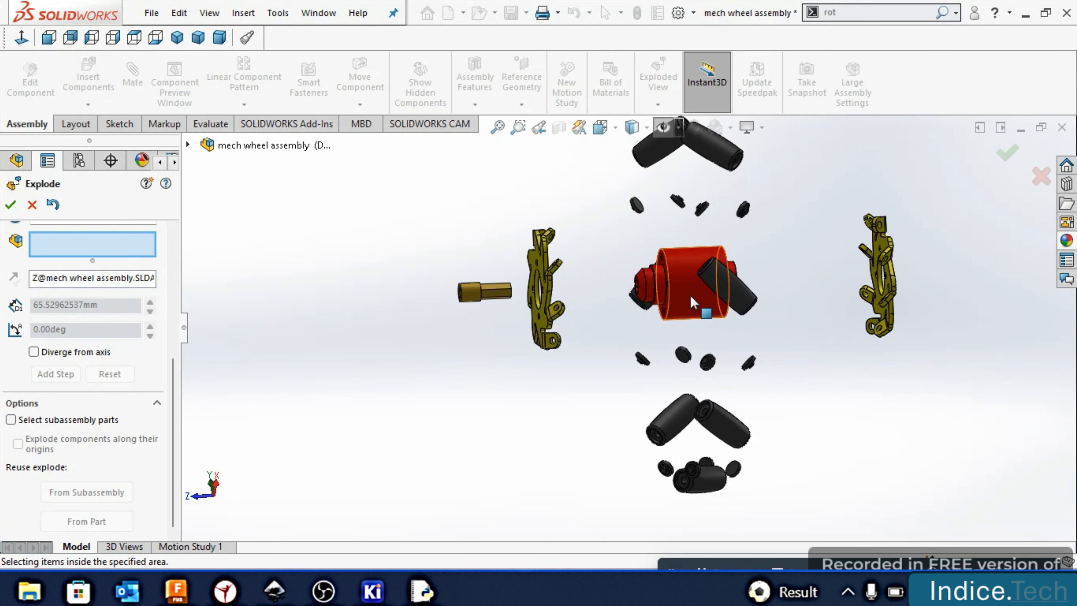
click(709, 302)
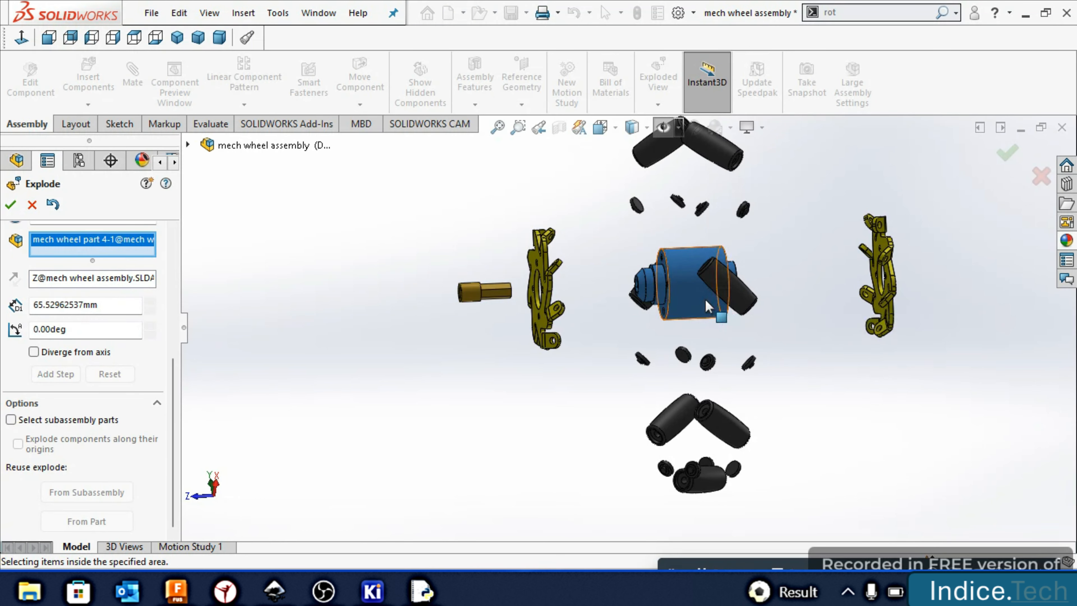
click(704, 300)
click(706, 306)
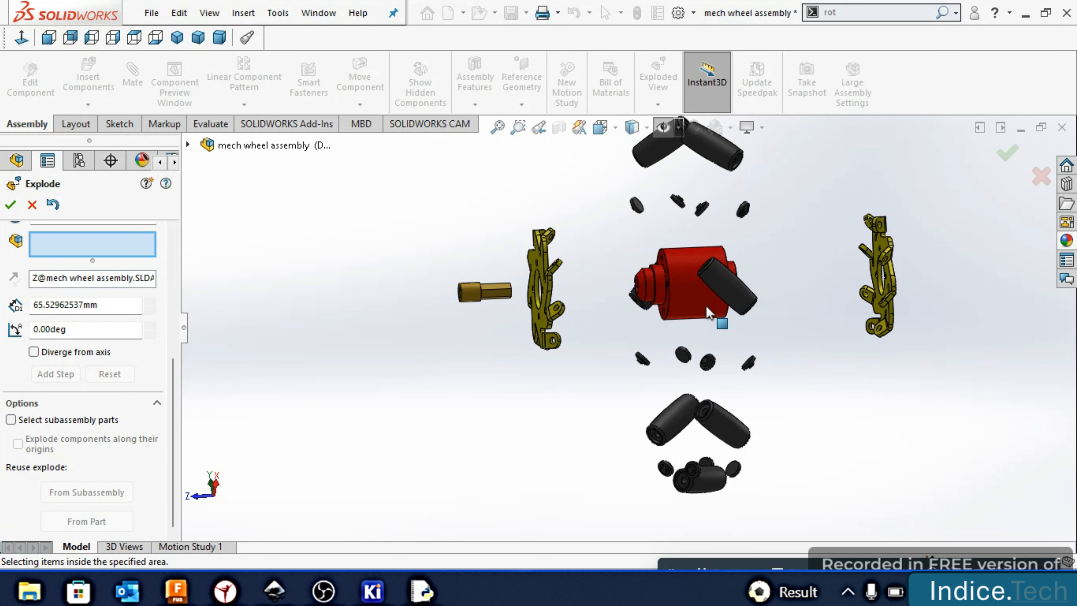
click(692, 303)
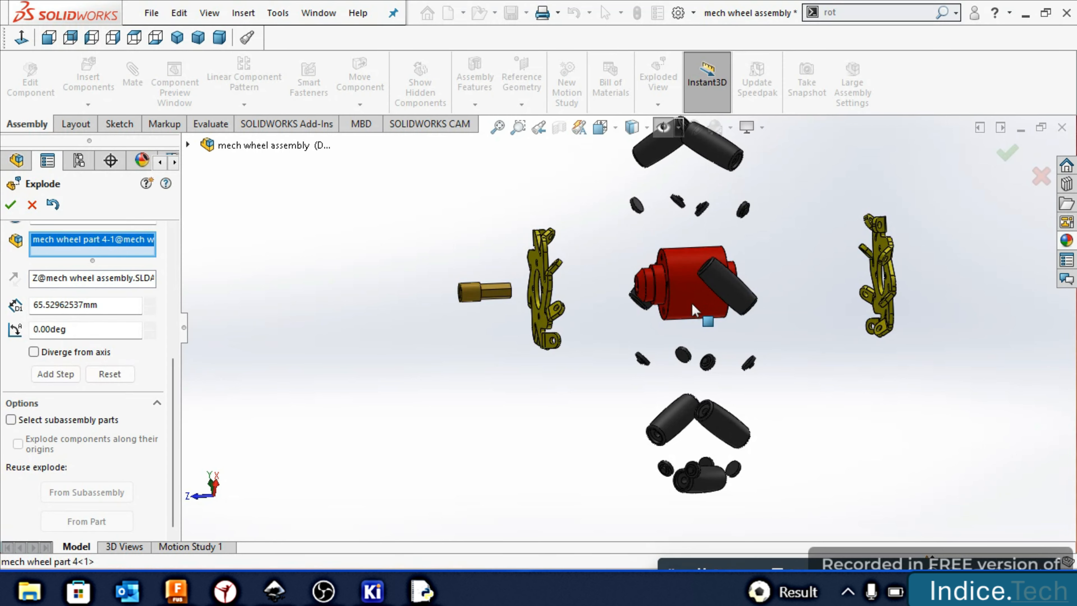
click(697, 297)
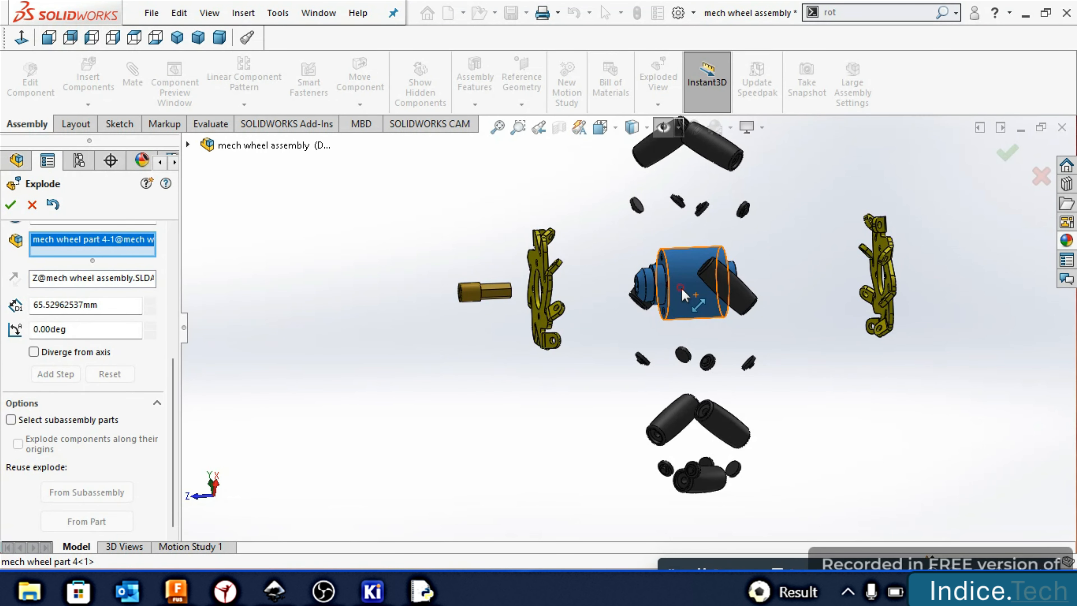
mouse_move(682, 288)
mouse_down()
mouse_move(643, 292)
mouse_move(662, 293)
mouse_up()
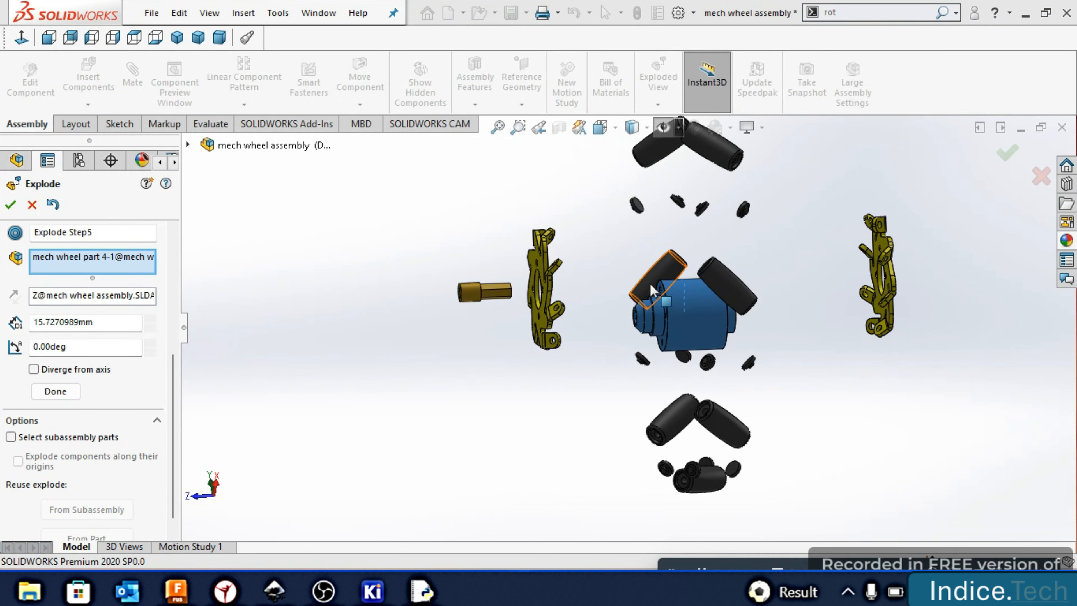
click(62, 395)
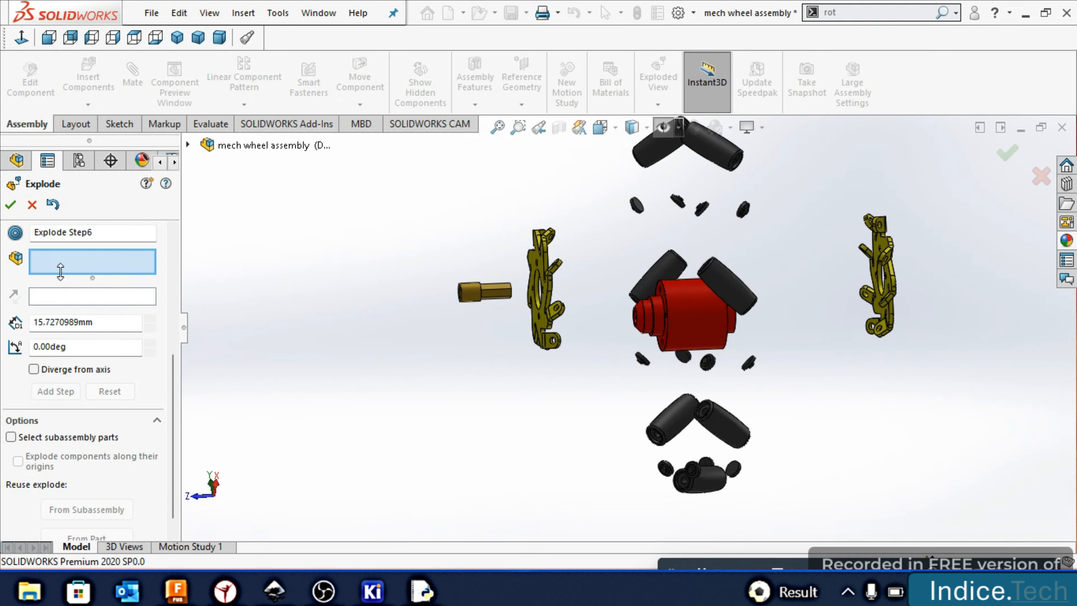
click(13, 204)
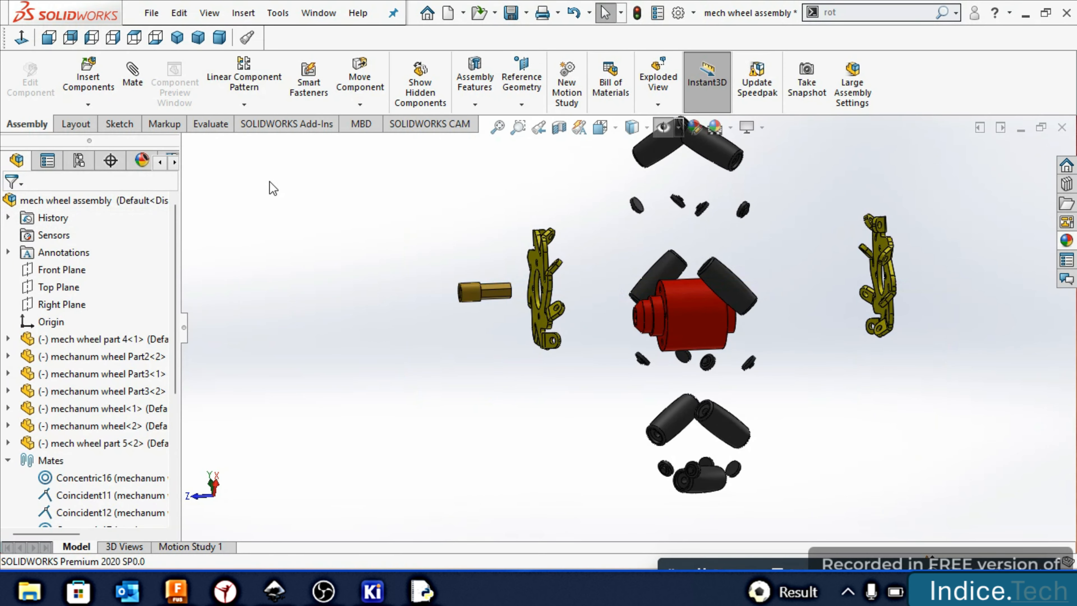
Expand Exploded View1 under the Default configuration and play its animated collapse
click(65, 159)
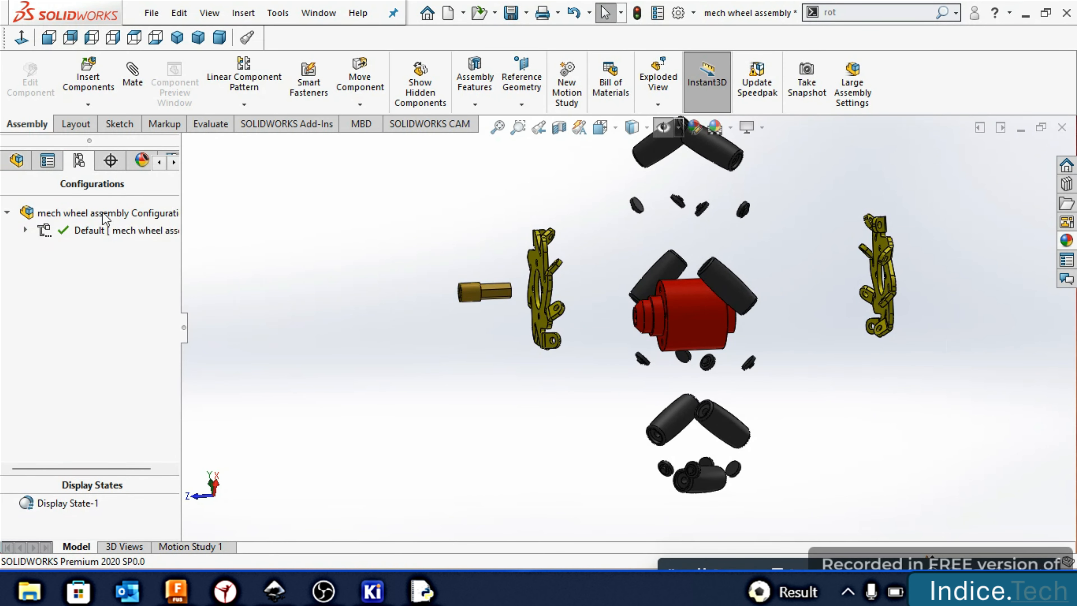
click(26, 228)
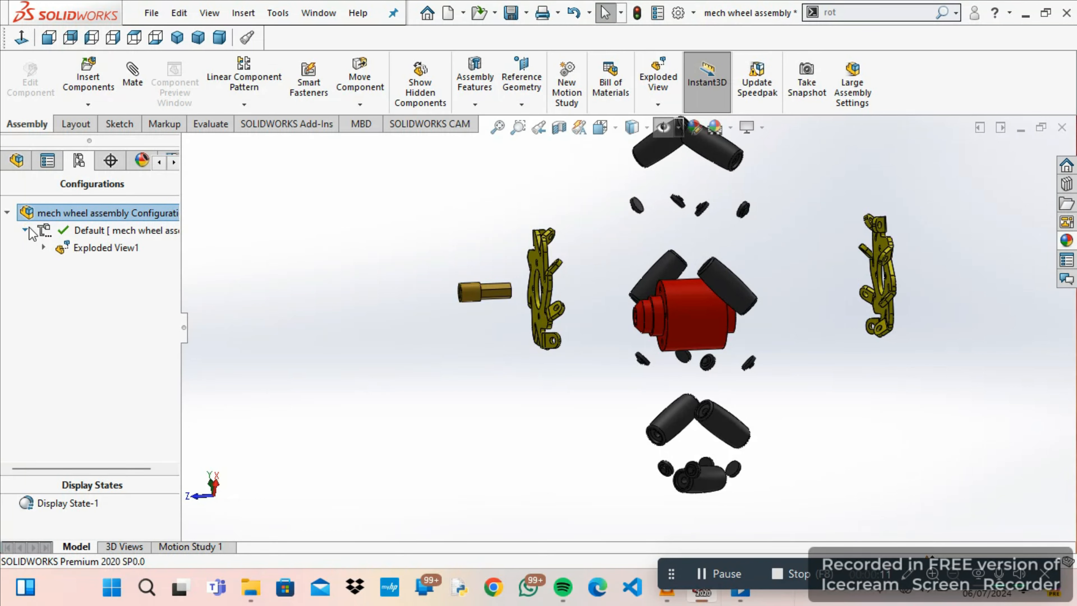
click(46, 245)
right_click(85, 245)
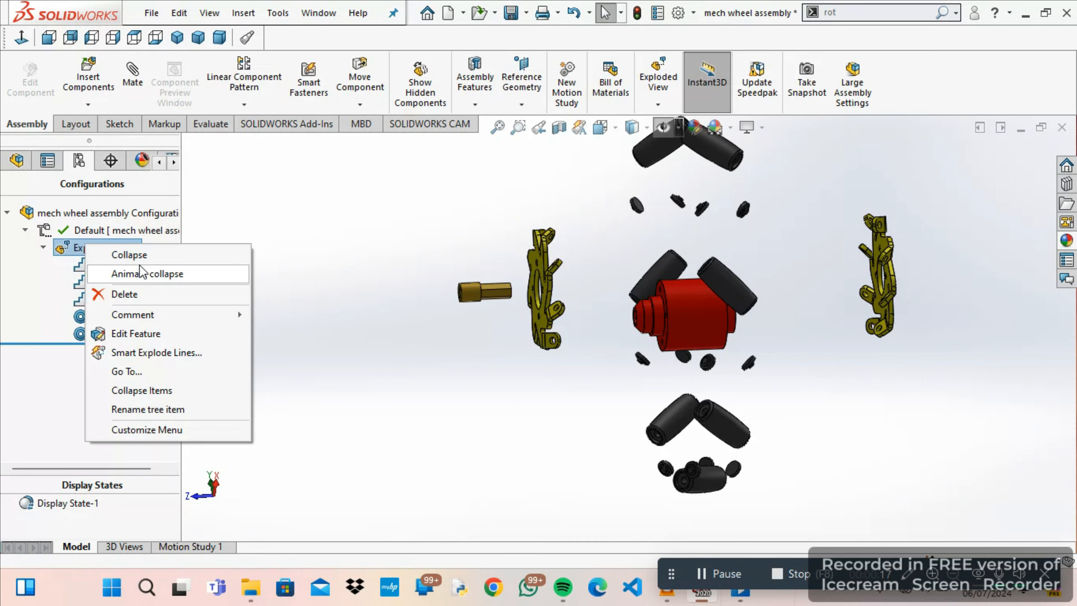
click(139, 274)
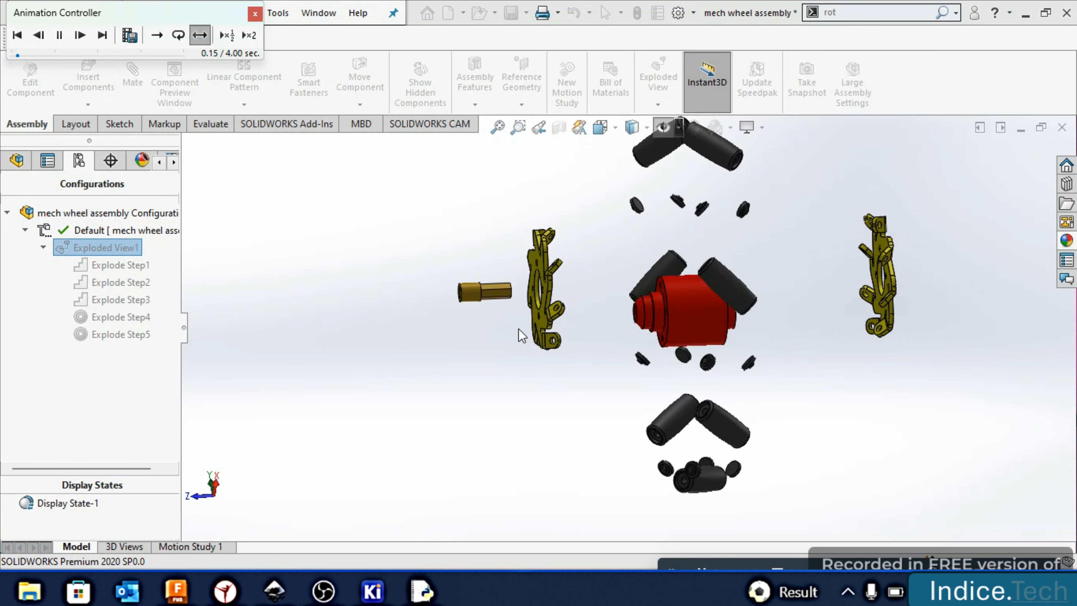
Switch the playing animation to the isometric view orientation
click(619, 126)
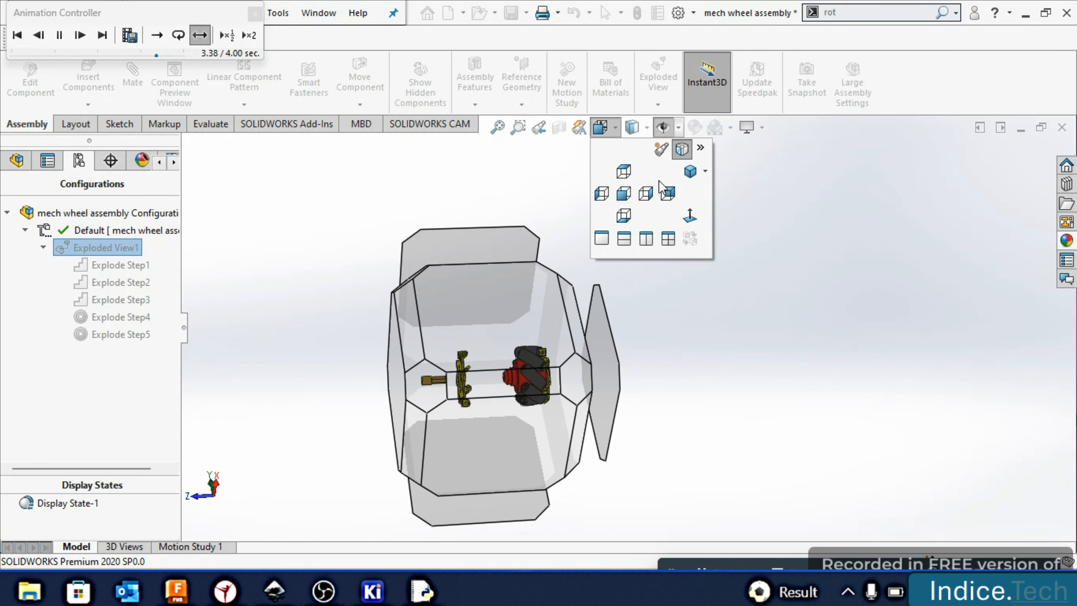
click(704, 172)
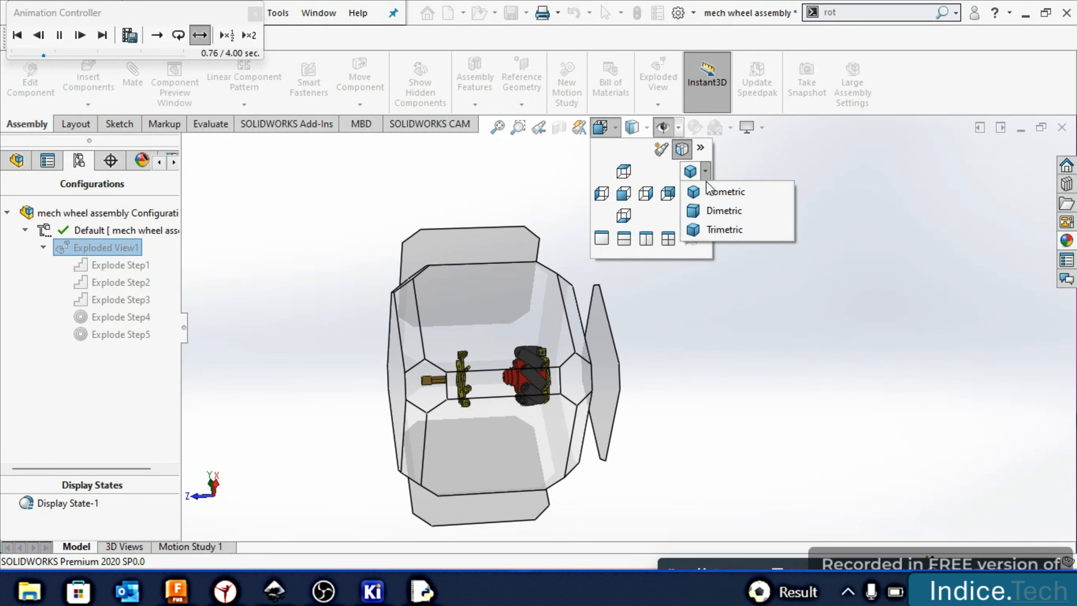
click(713, 191)
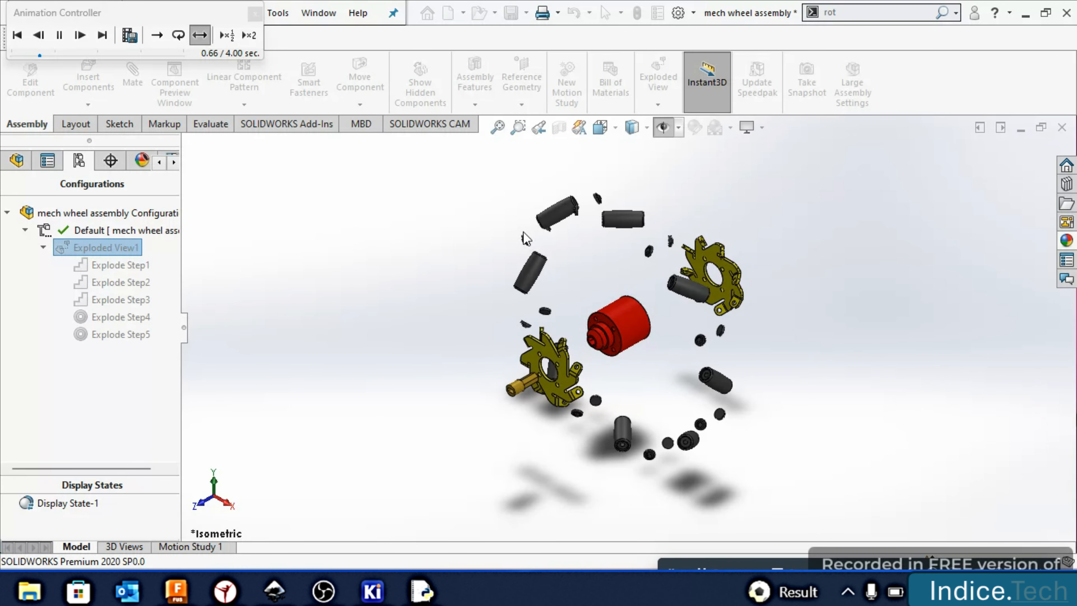